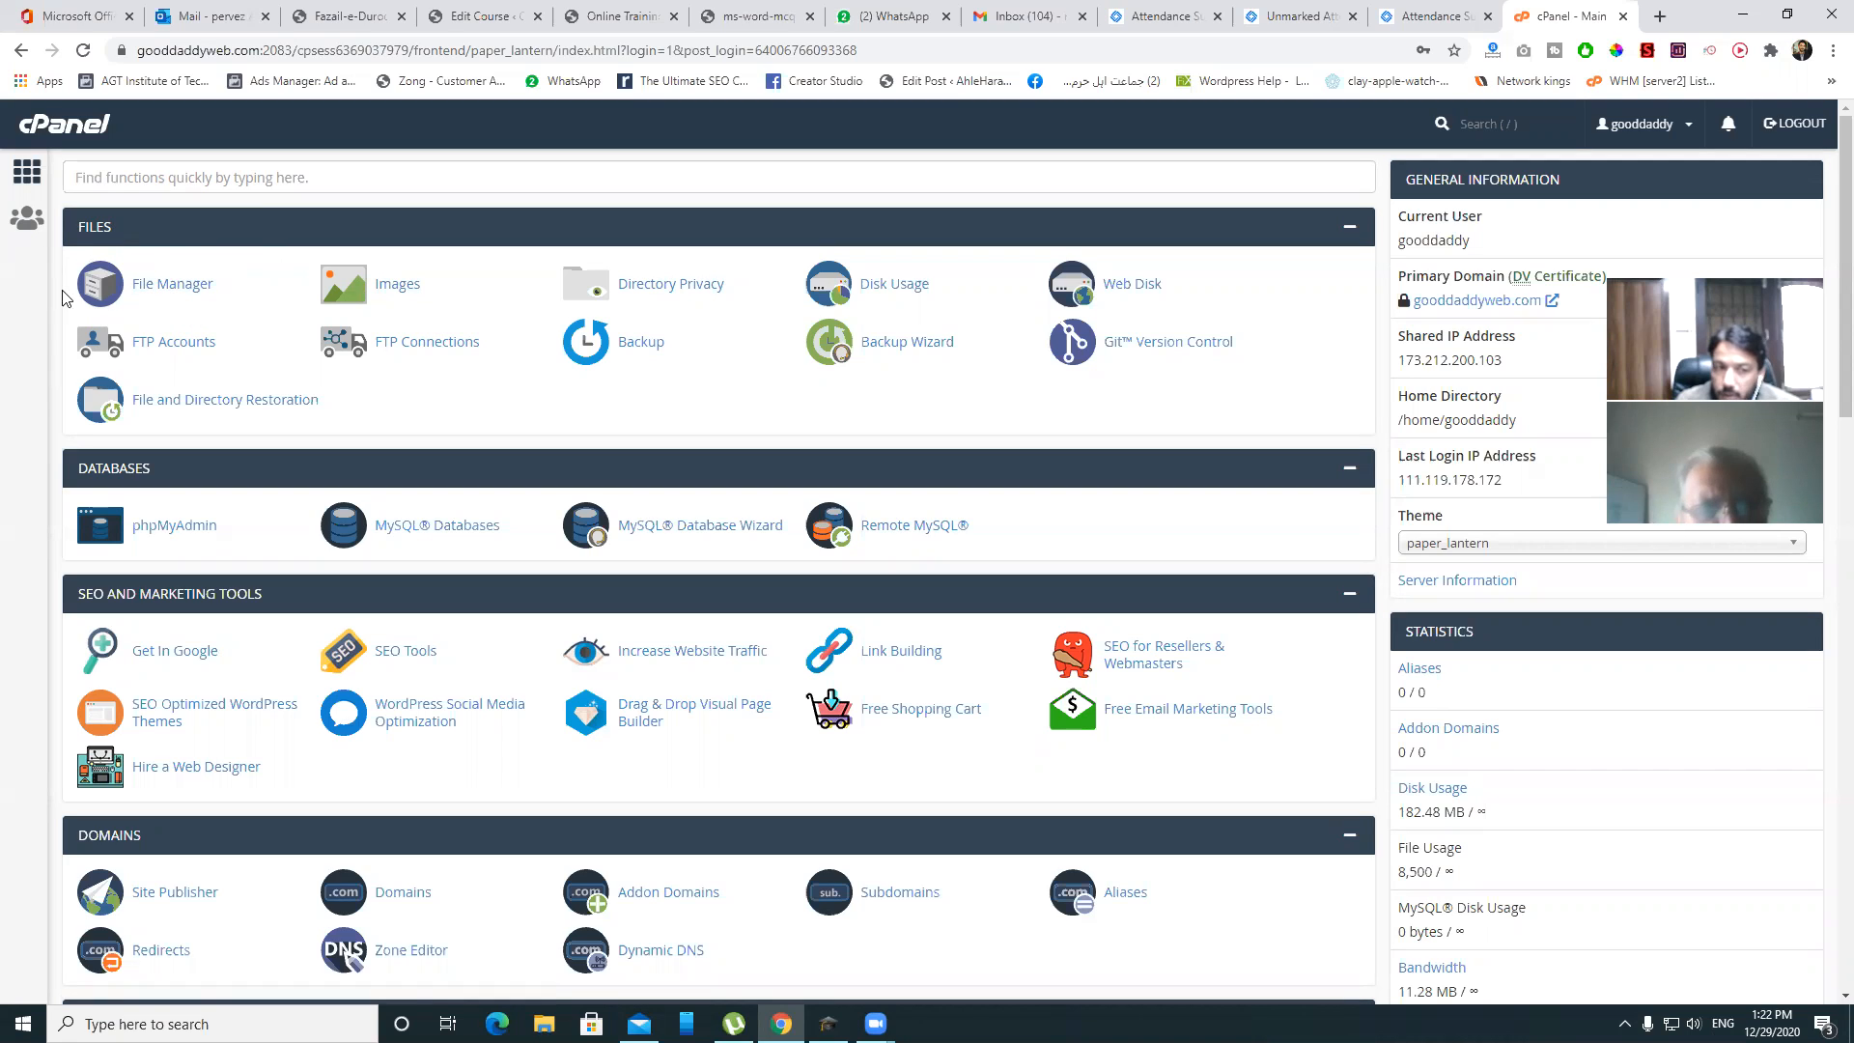
- Open File Manager and go into the public_html folder
click(152, 289)
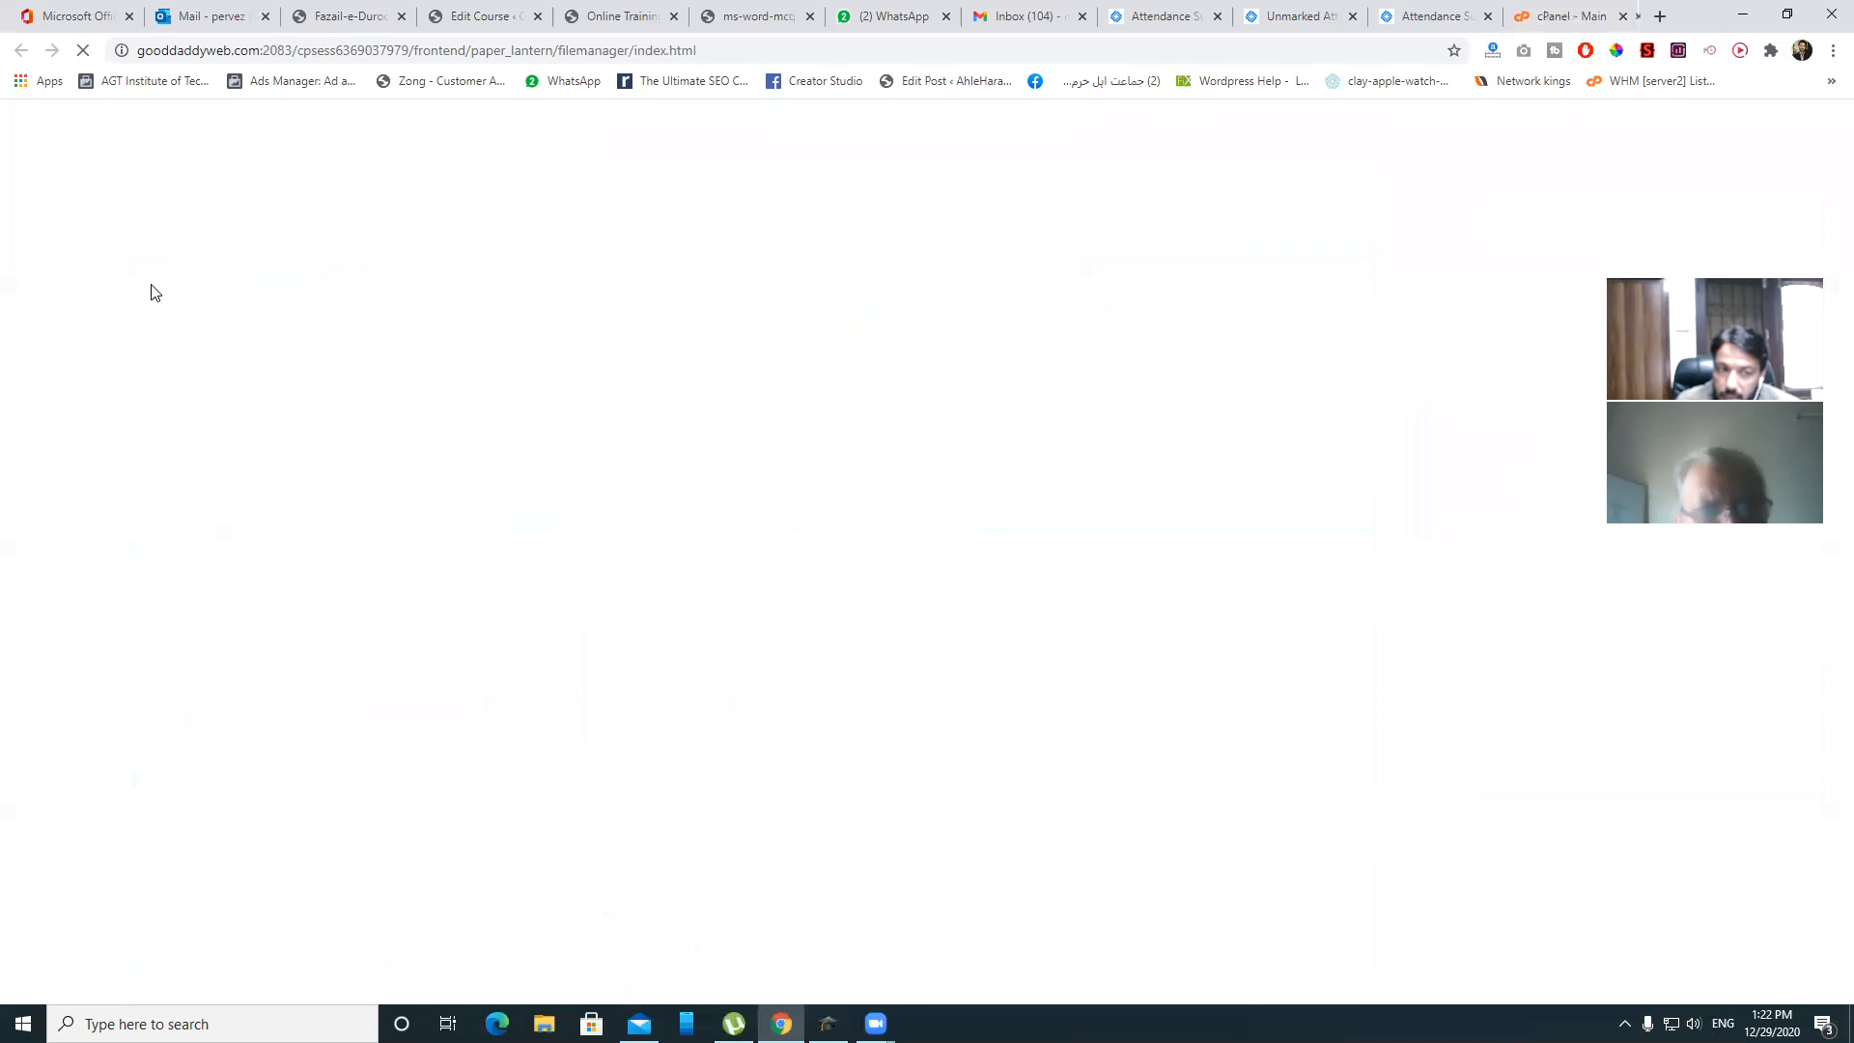
click(1439, 16)
click(1572, 17)
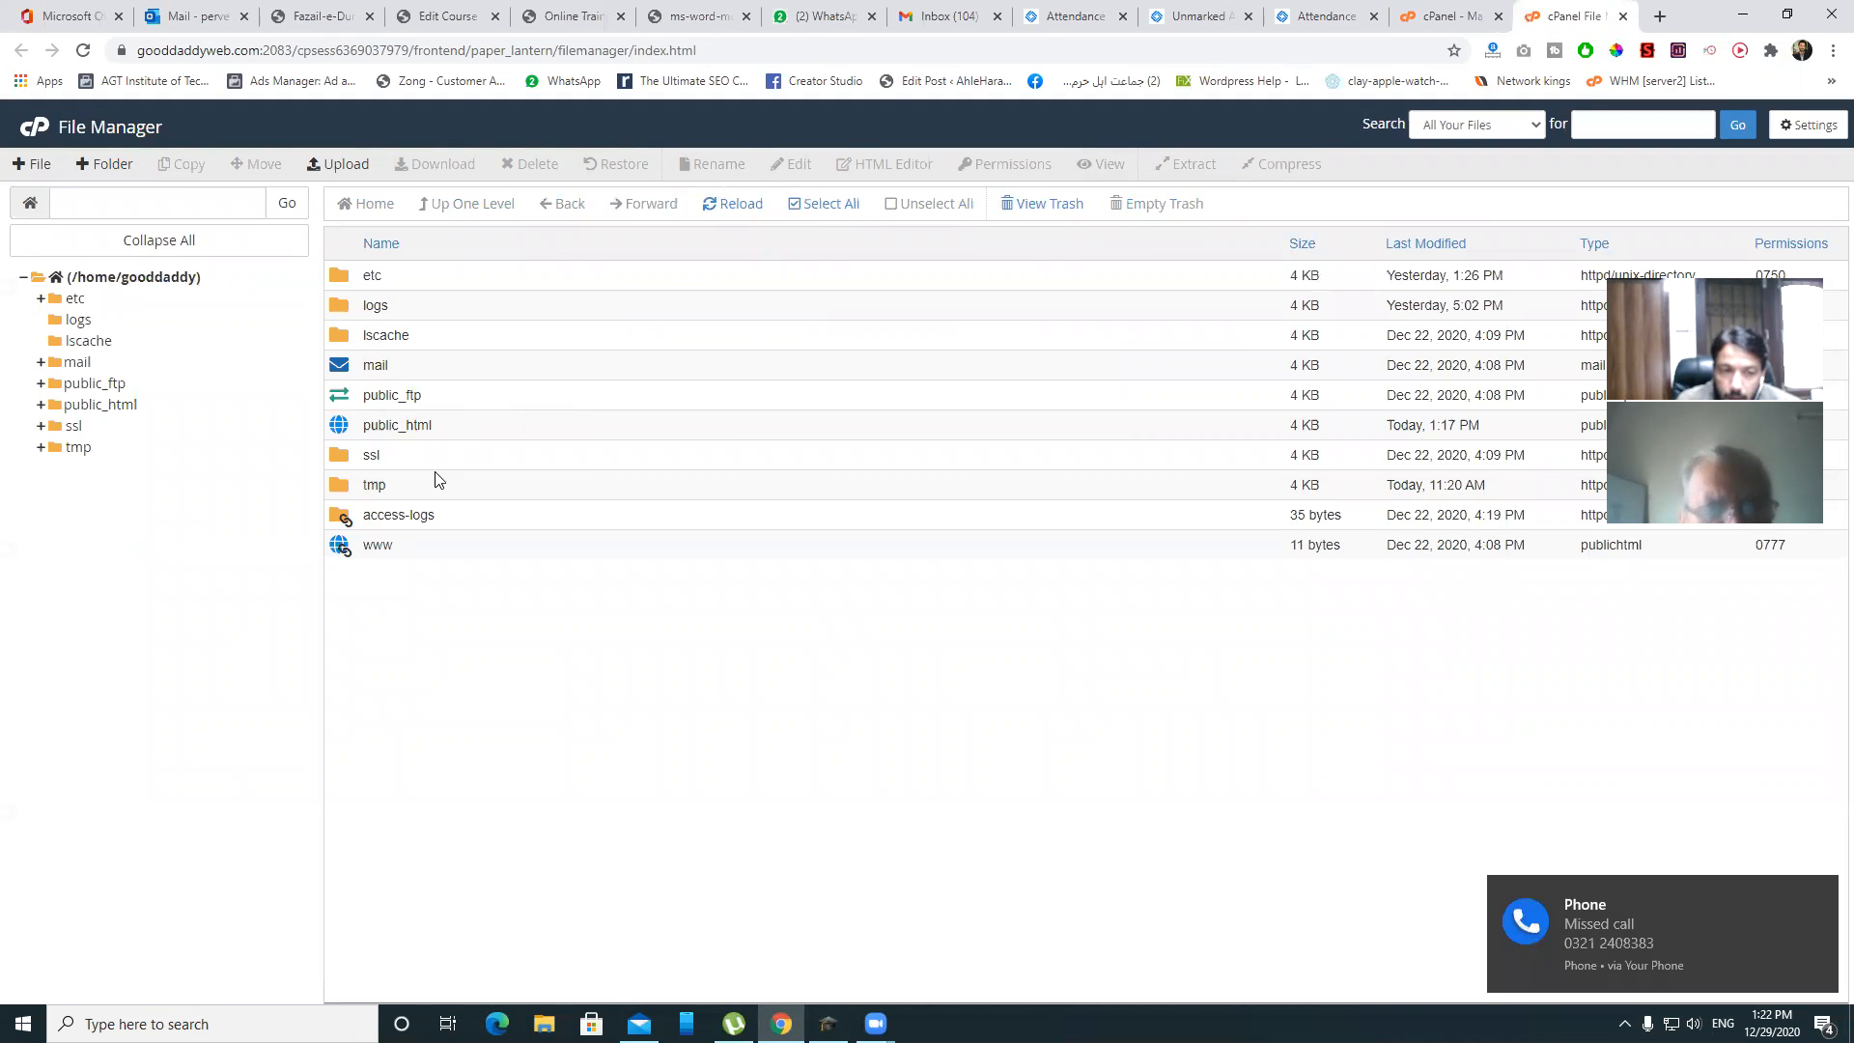
click(405, 426)
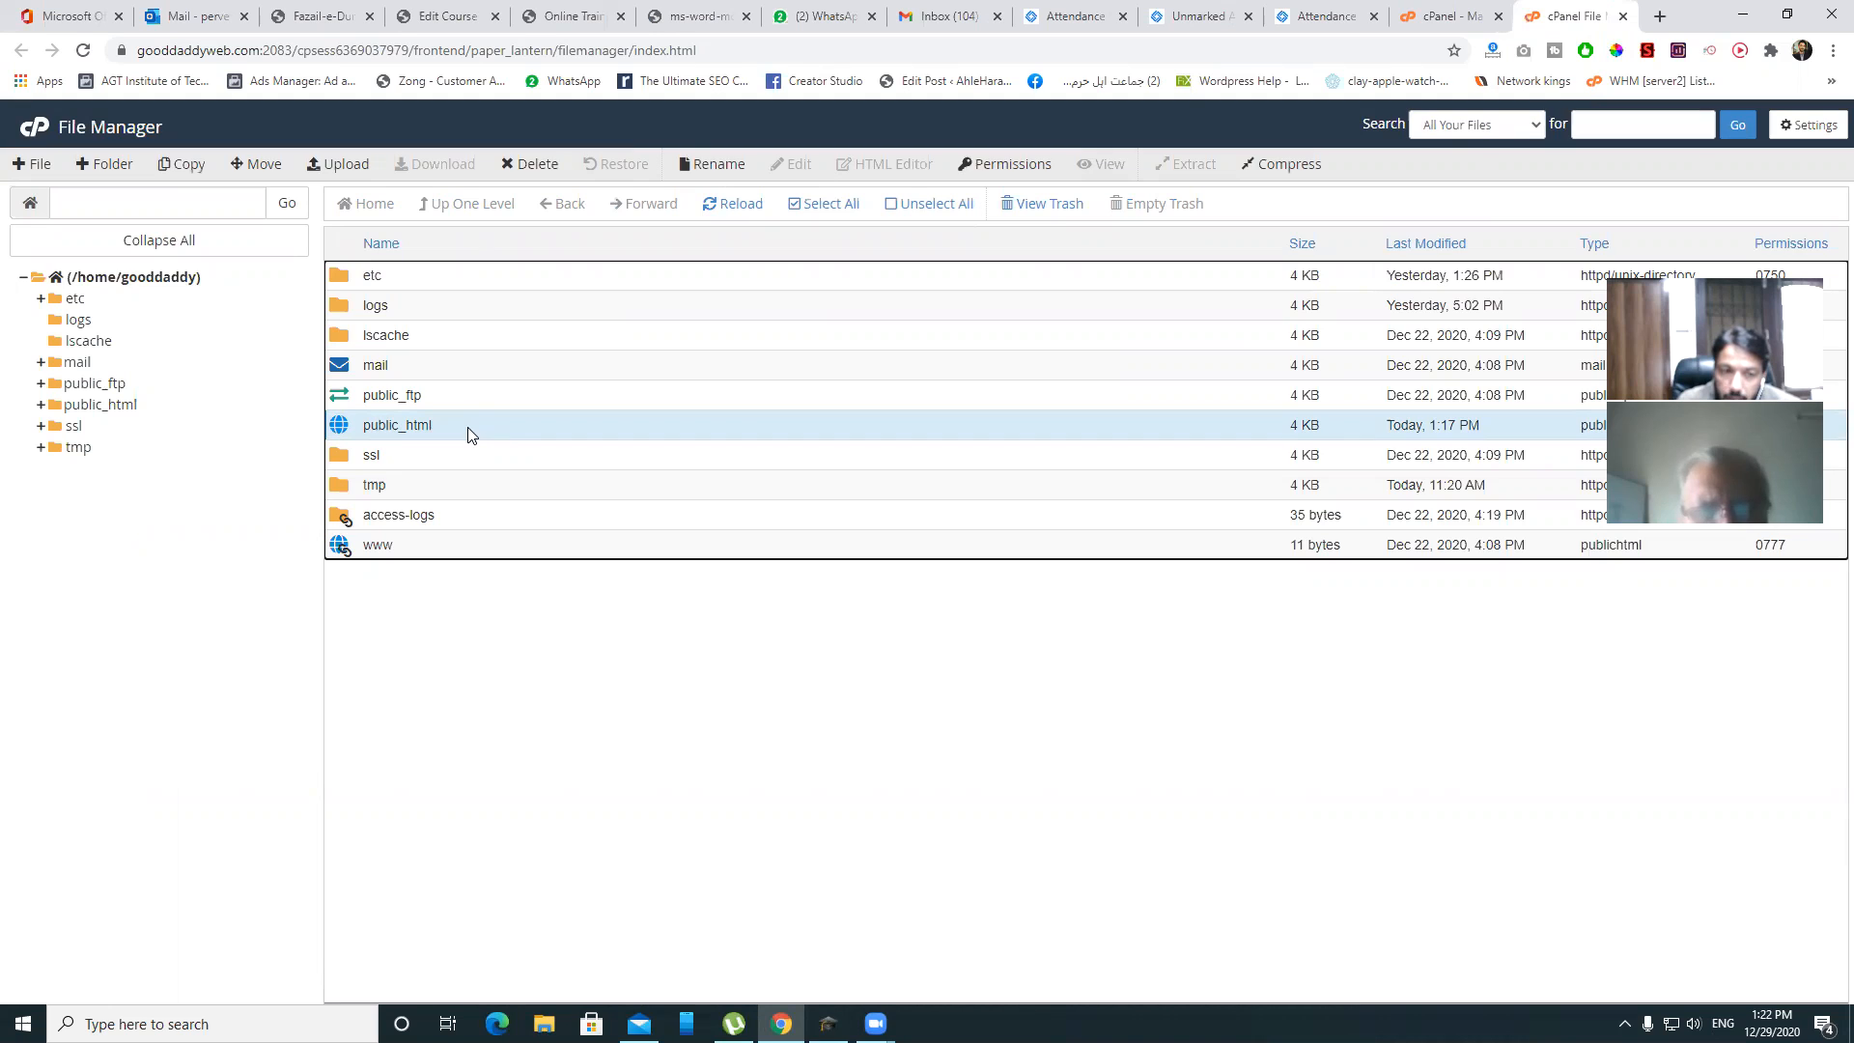
double_click(468, 434)
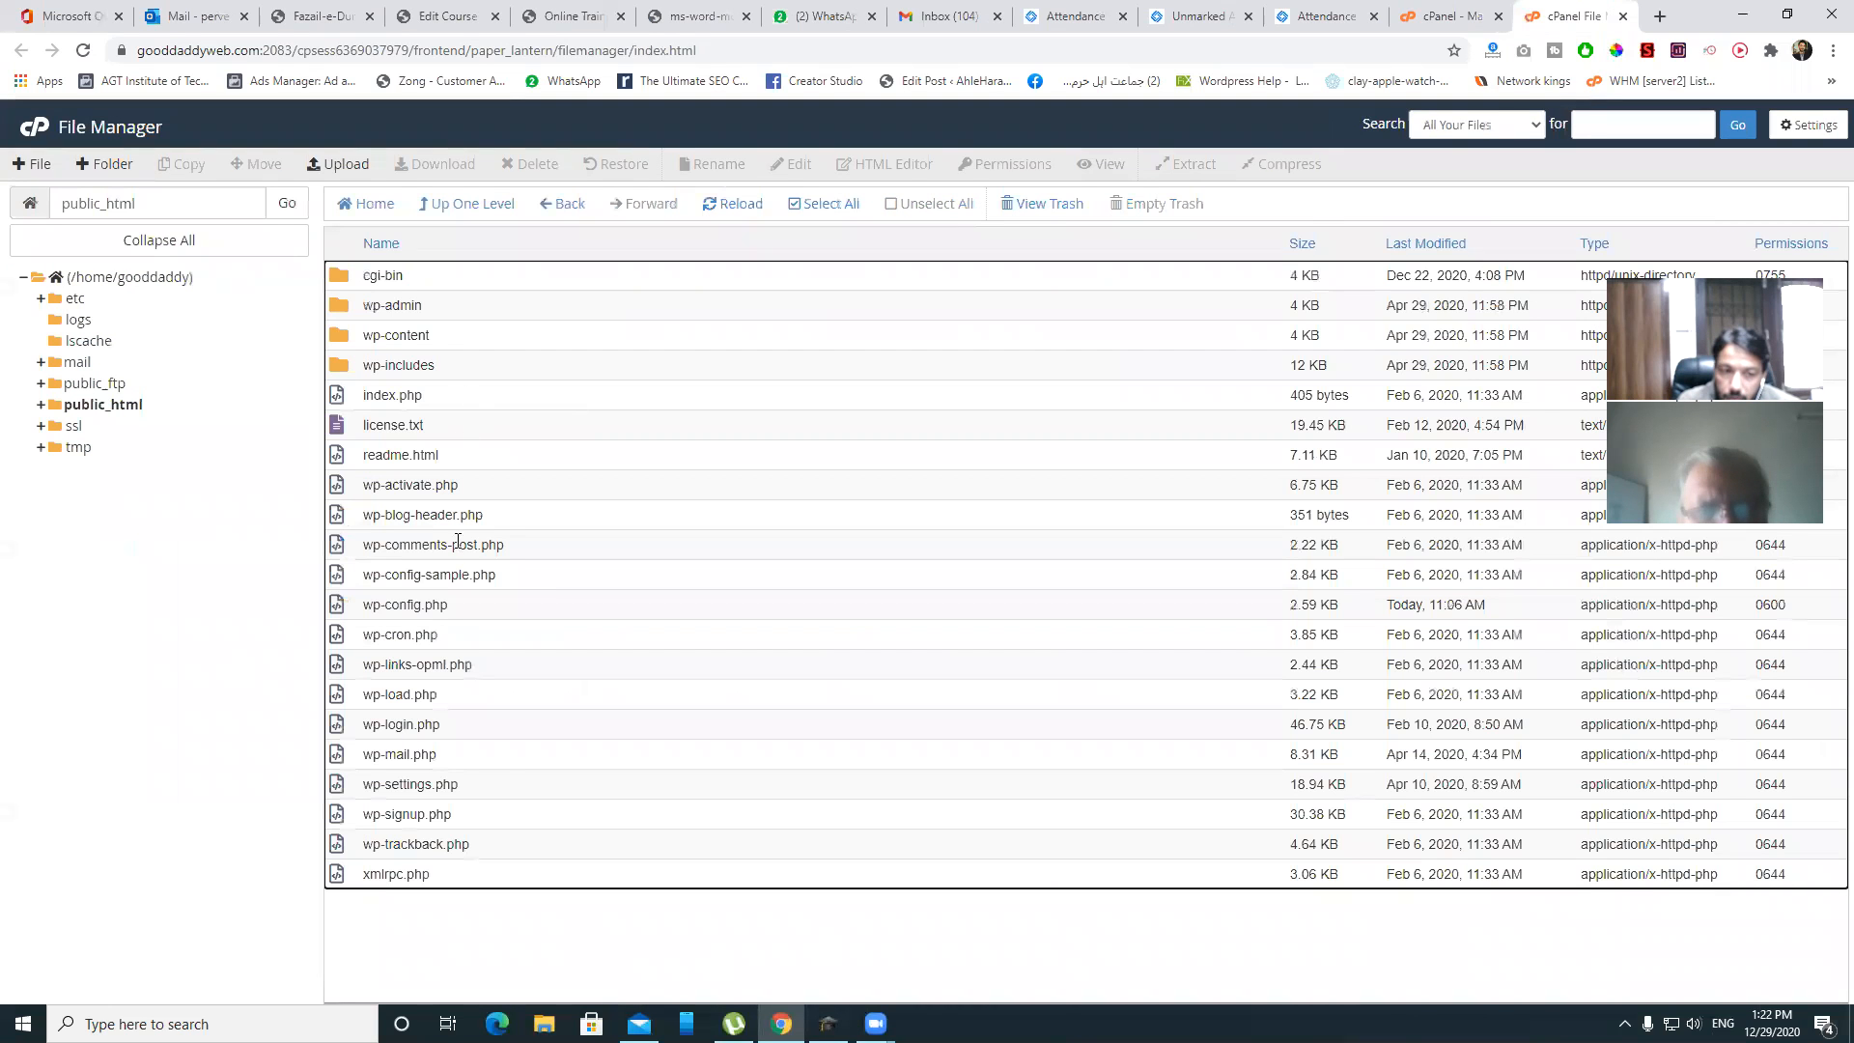
- Select all files in public_html and move them to the trash
drag(385, 942, 494, 878)
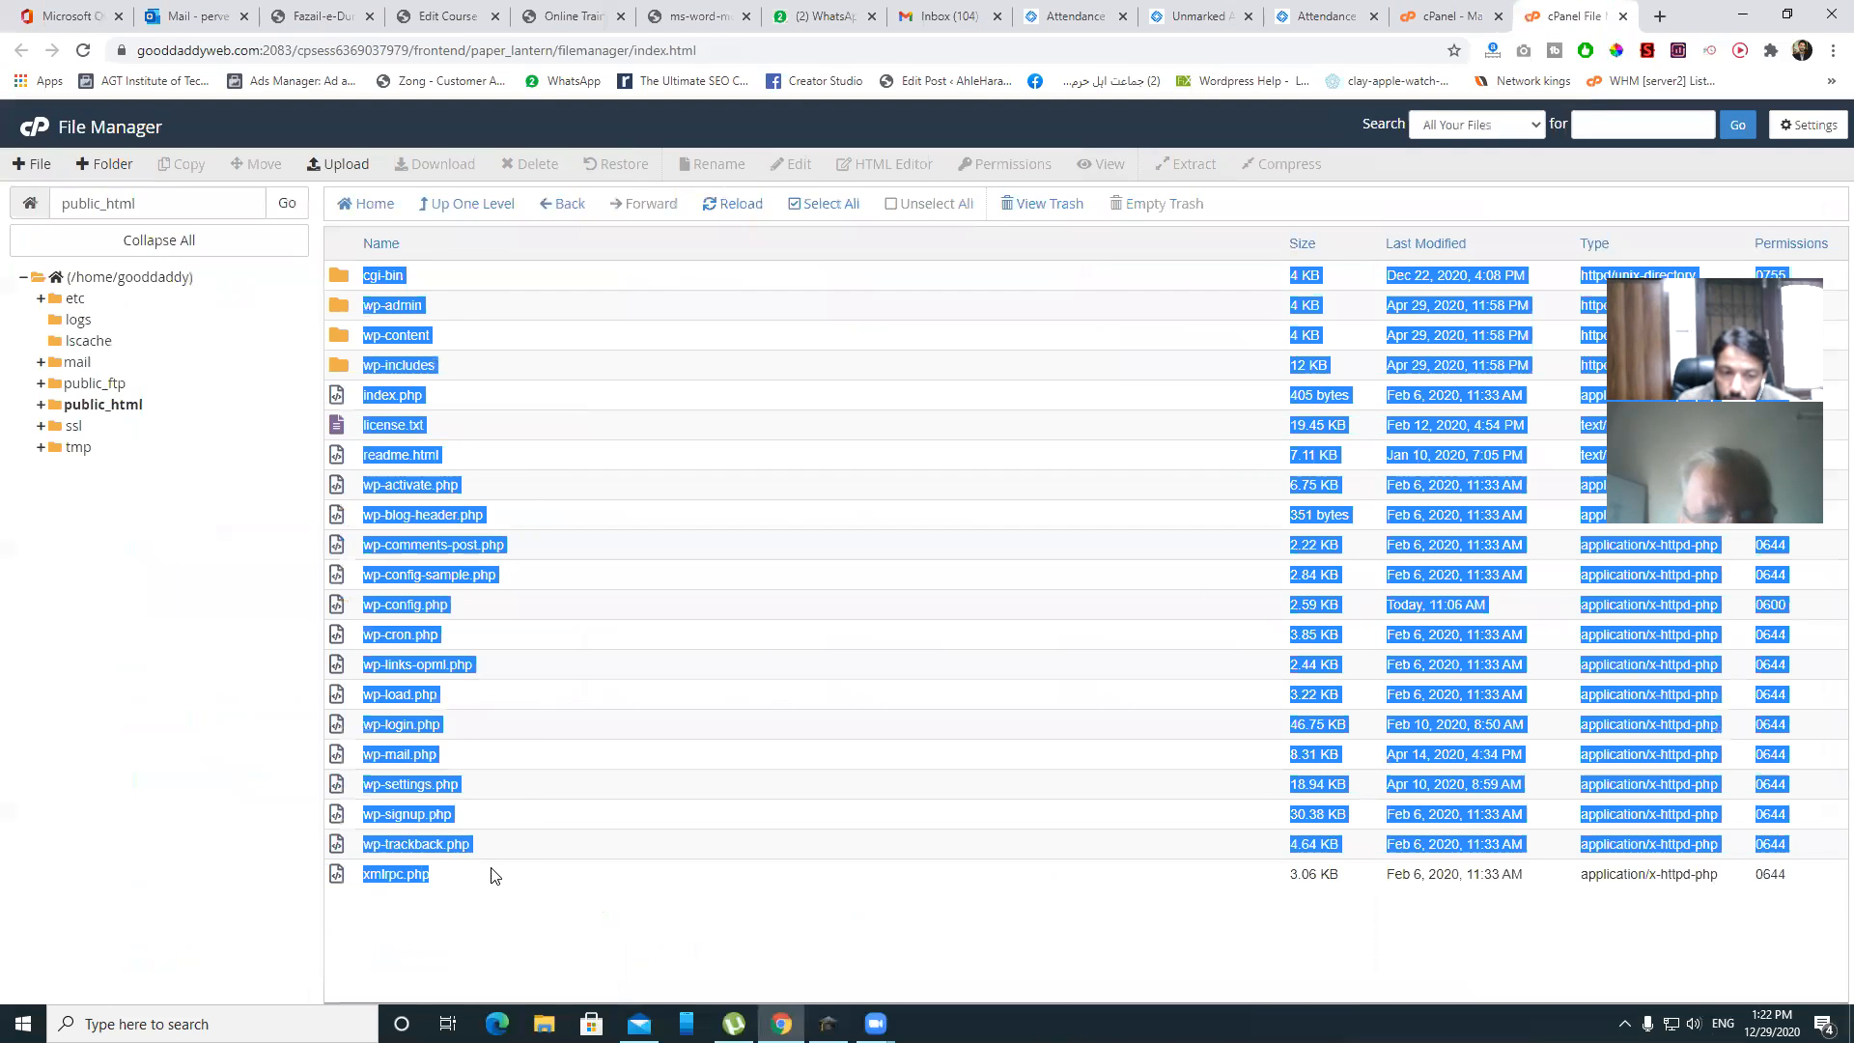
drag(509, 809, 495, 518)
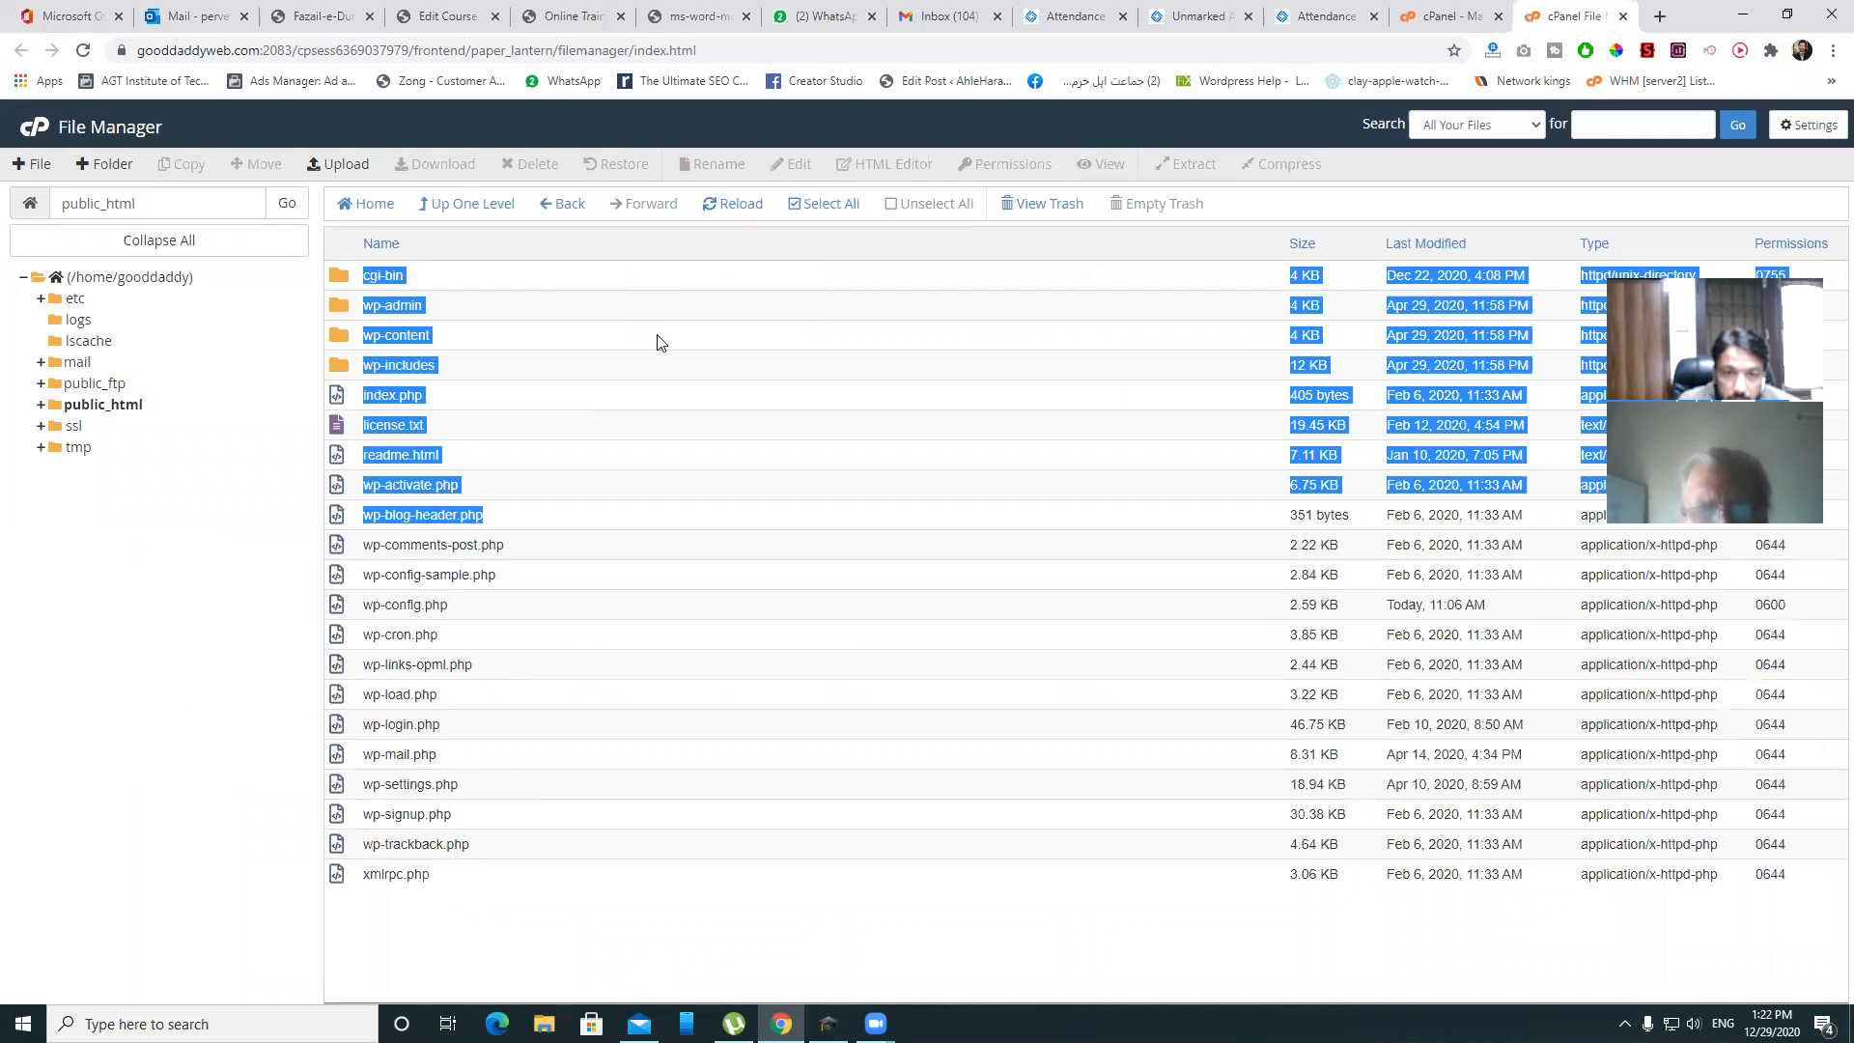
click(828, 205)
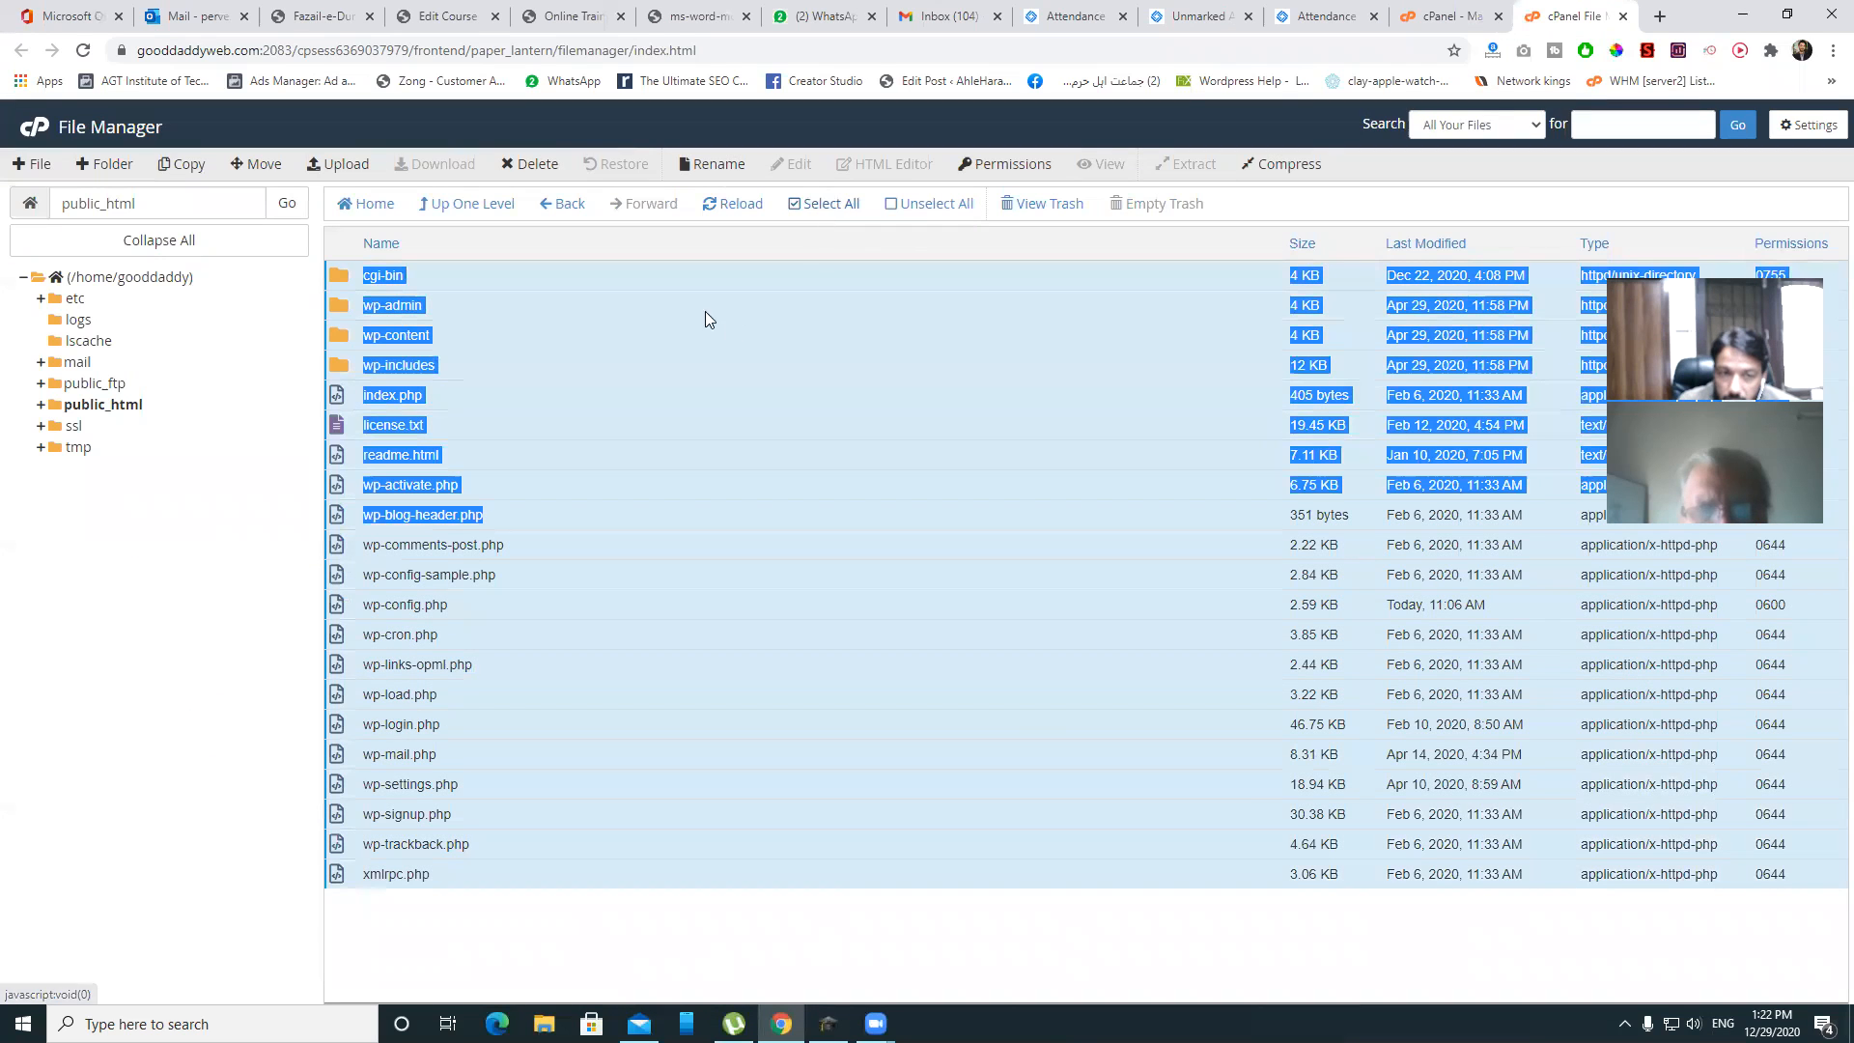
click(361, 274)
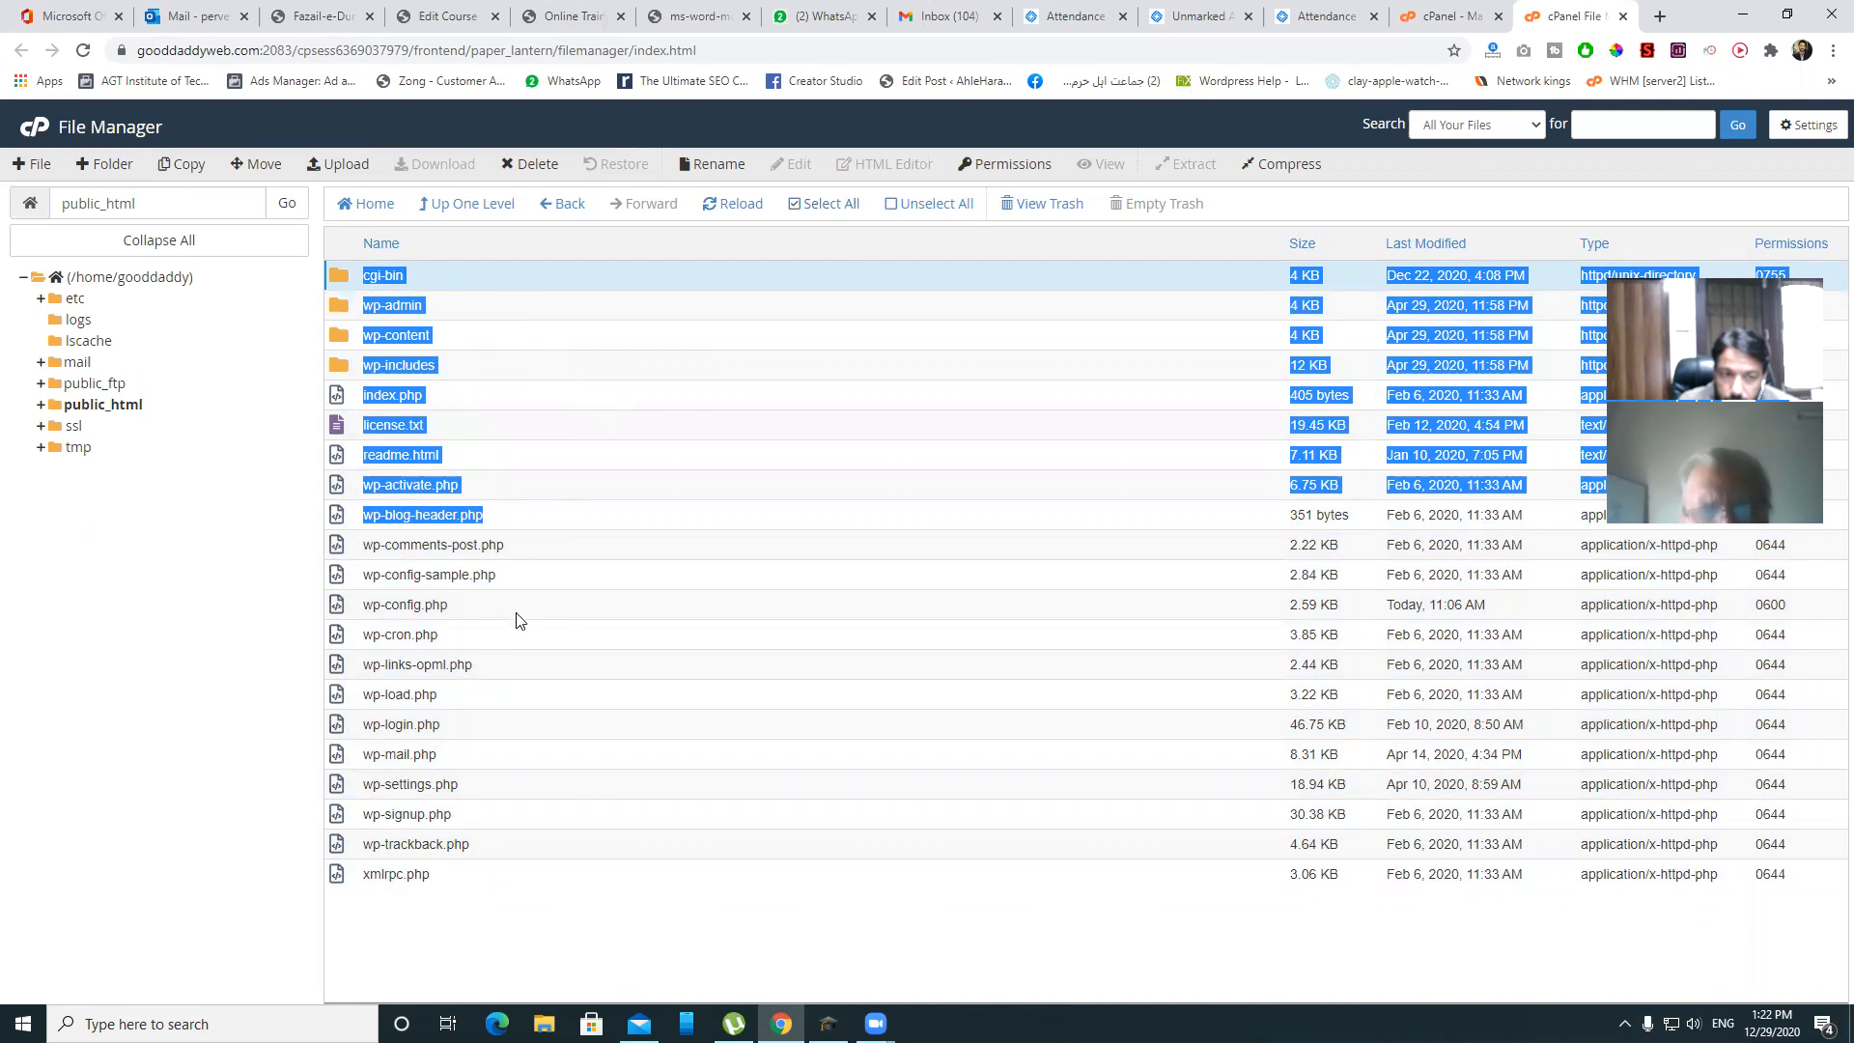
click(825, 205)
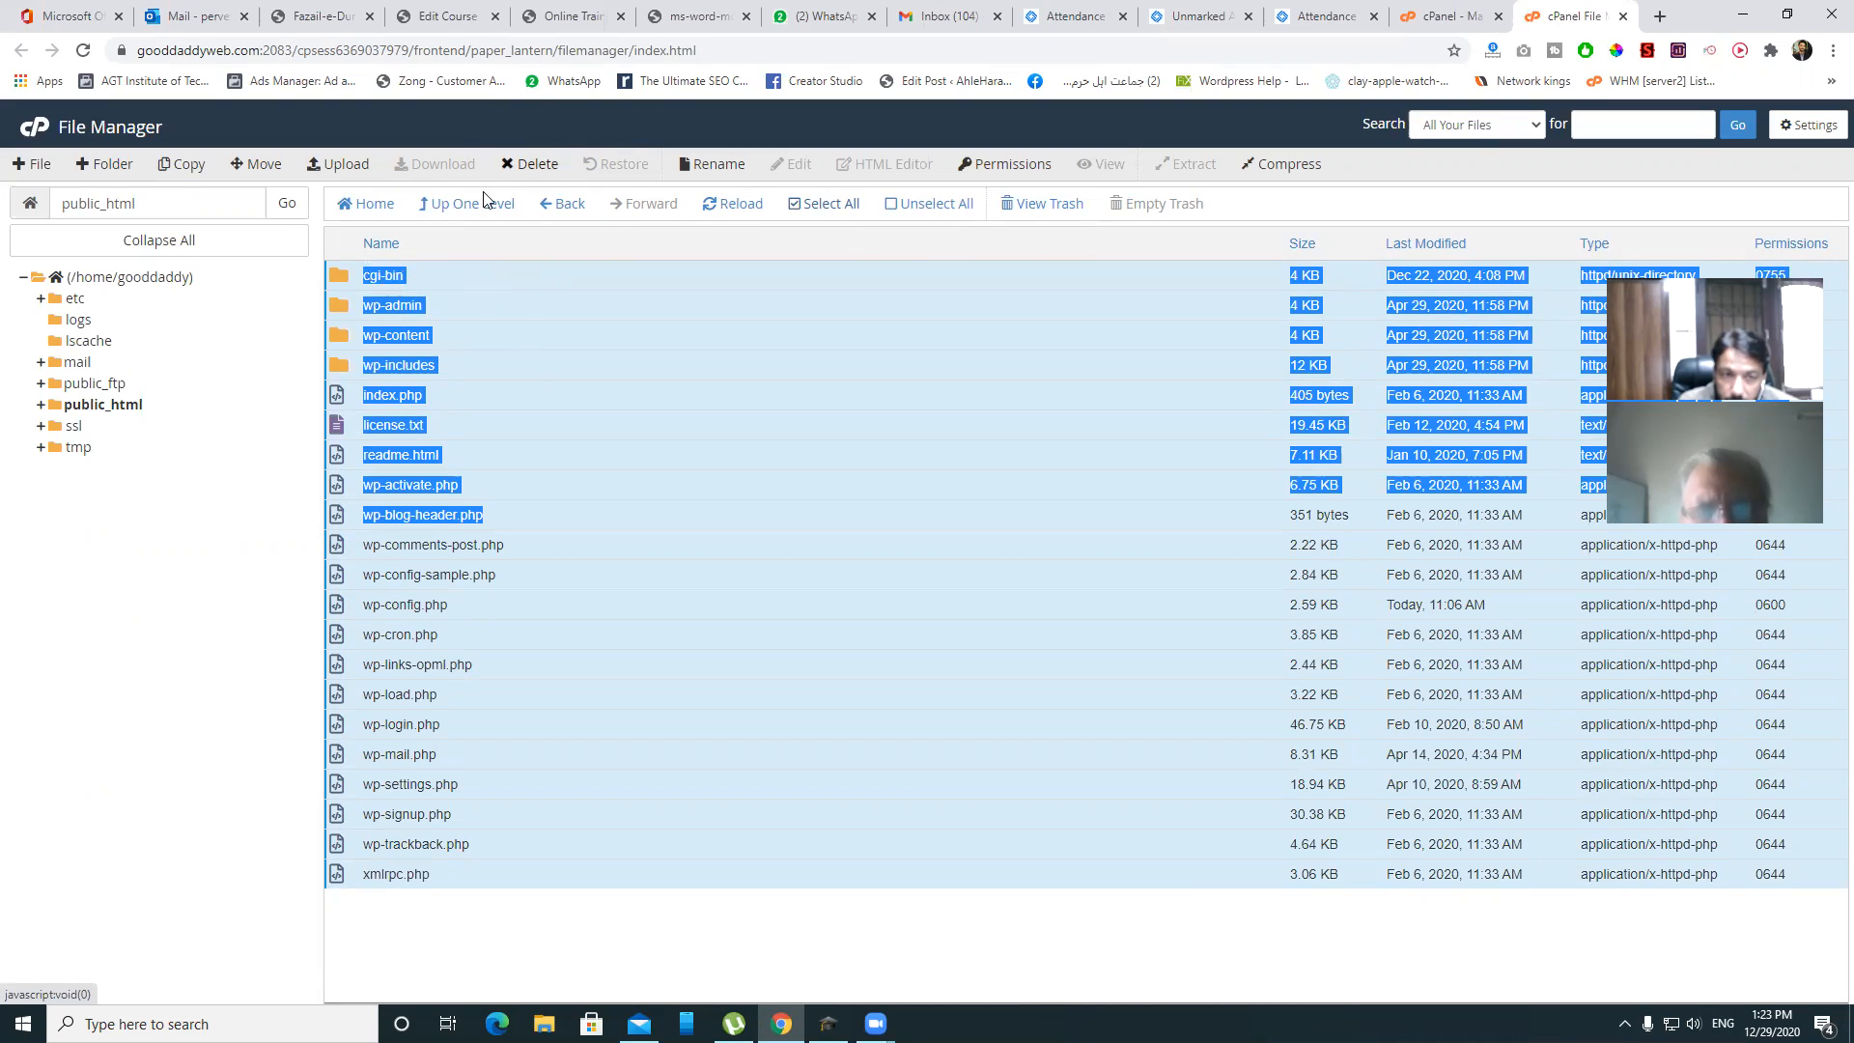
click(533, 170)
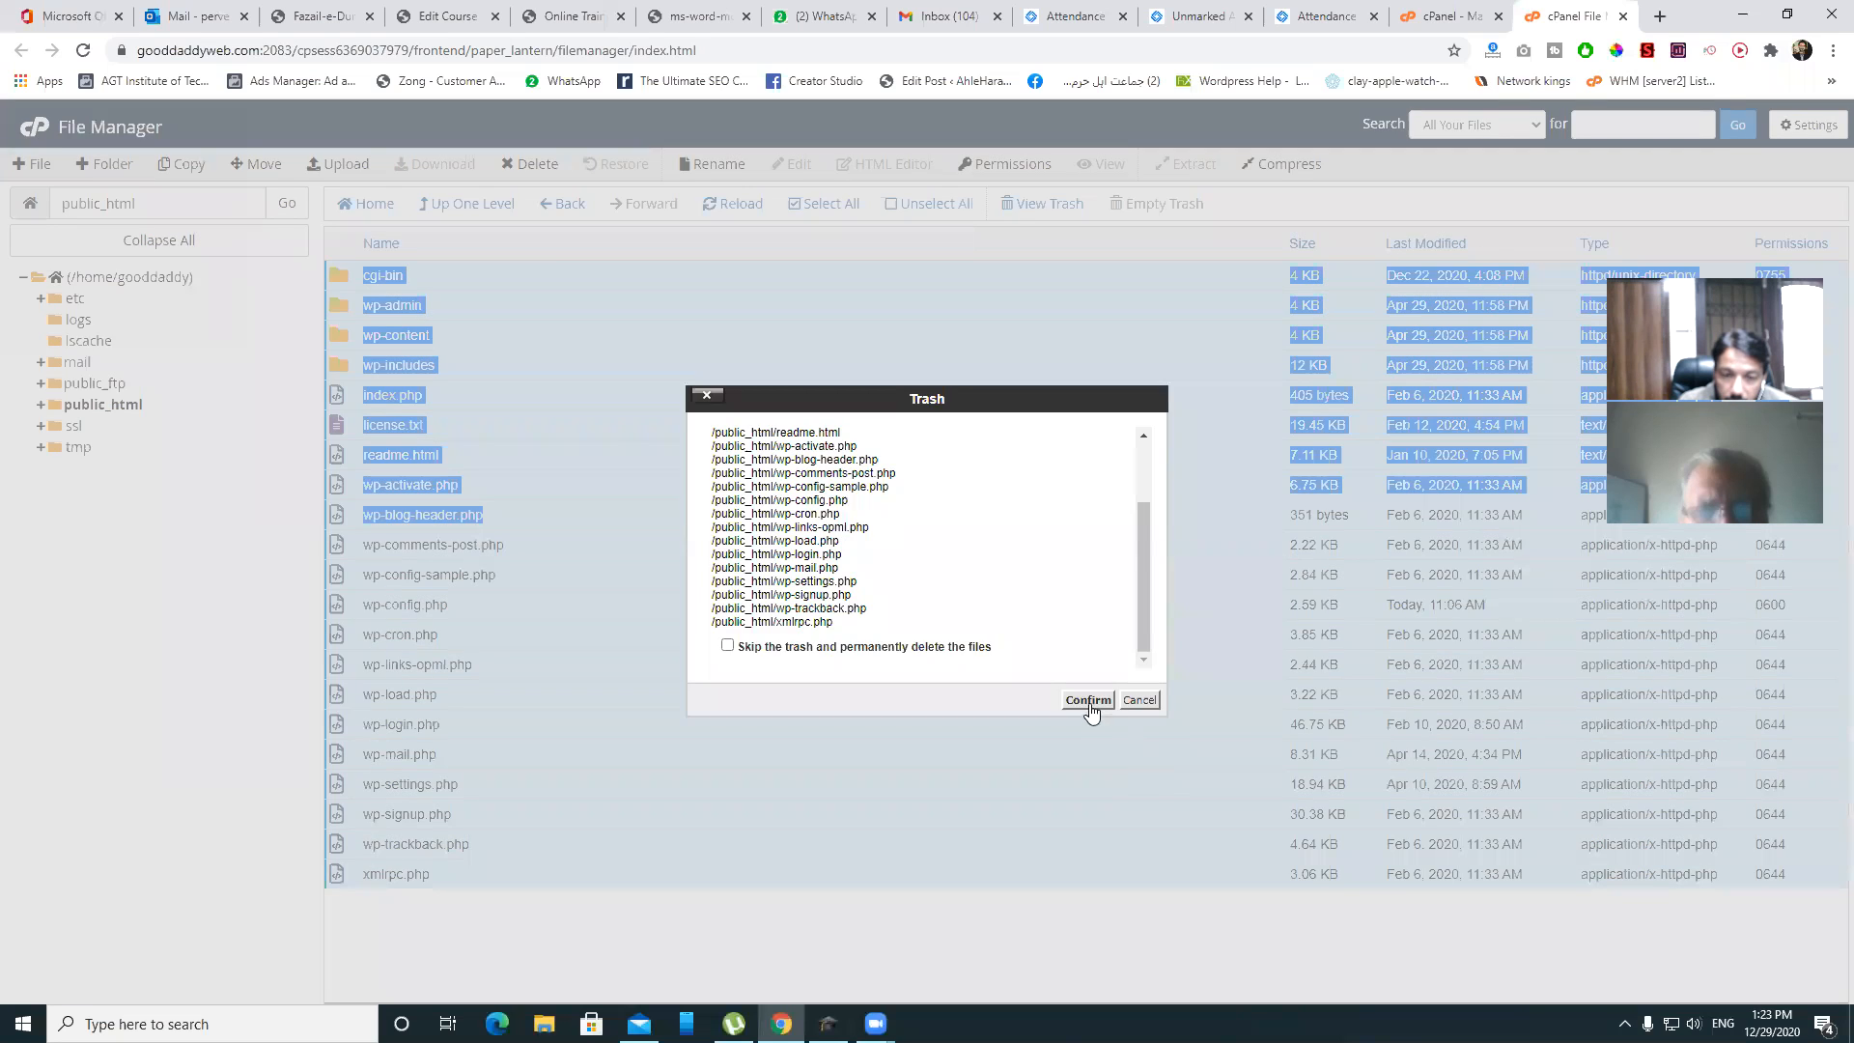
click(1088, 700)
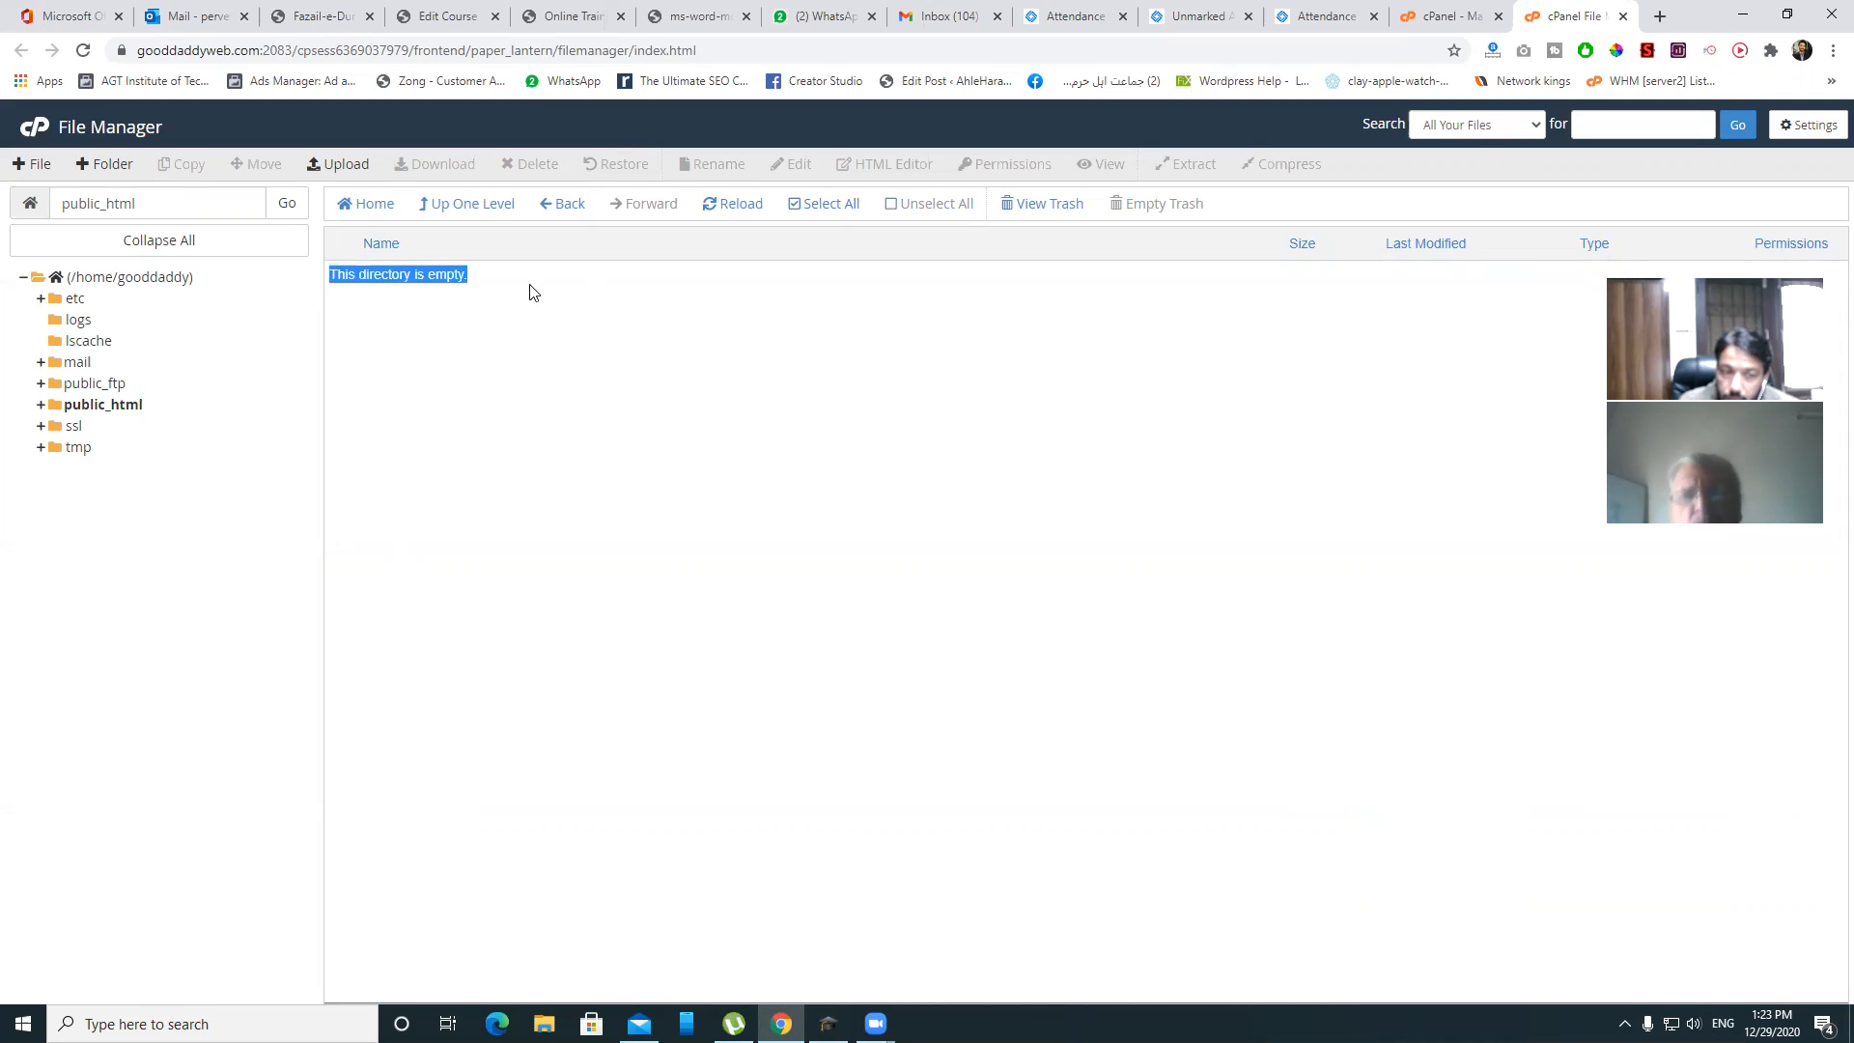
- Open the Softaculous WordPress installer from cPanel and start a new installation
click(1454, 14)
scroll(576, 594, down, 20)
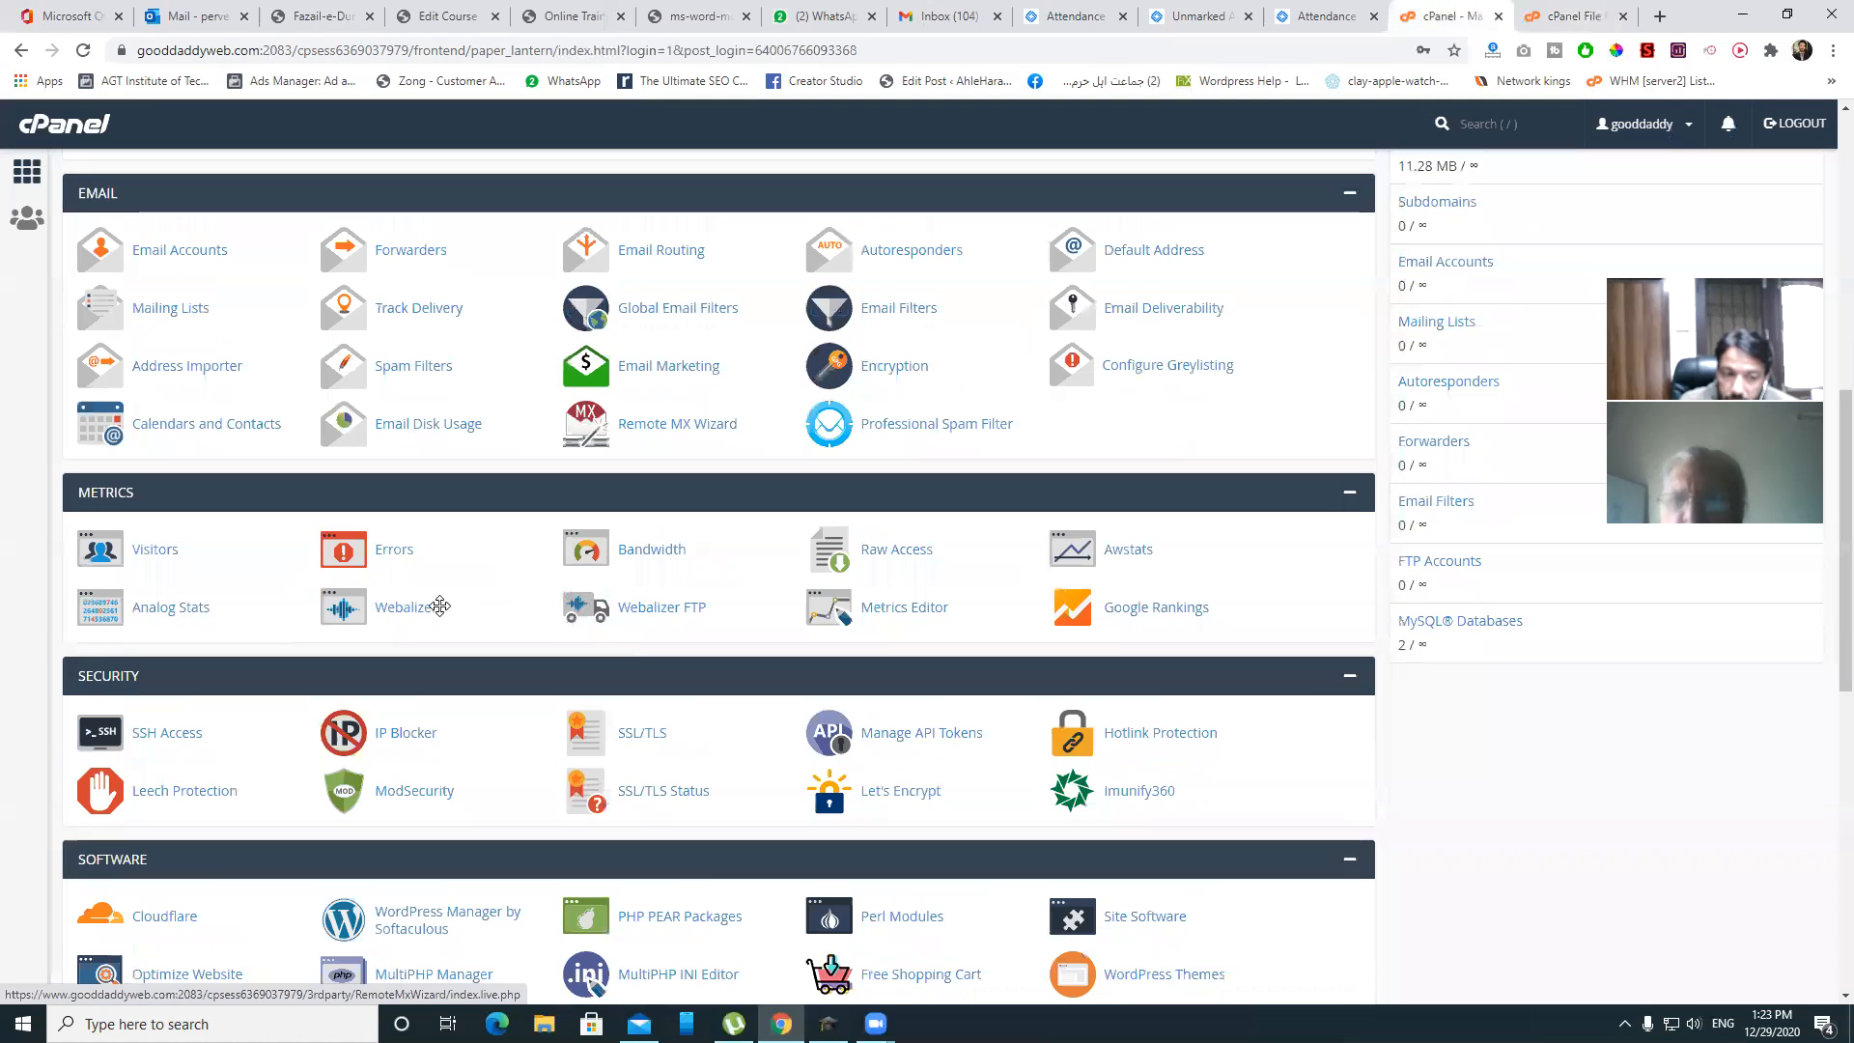
scroll(253, 729, down, 1)
click(127, 758)
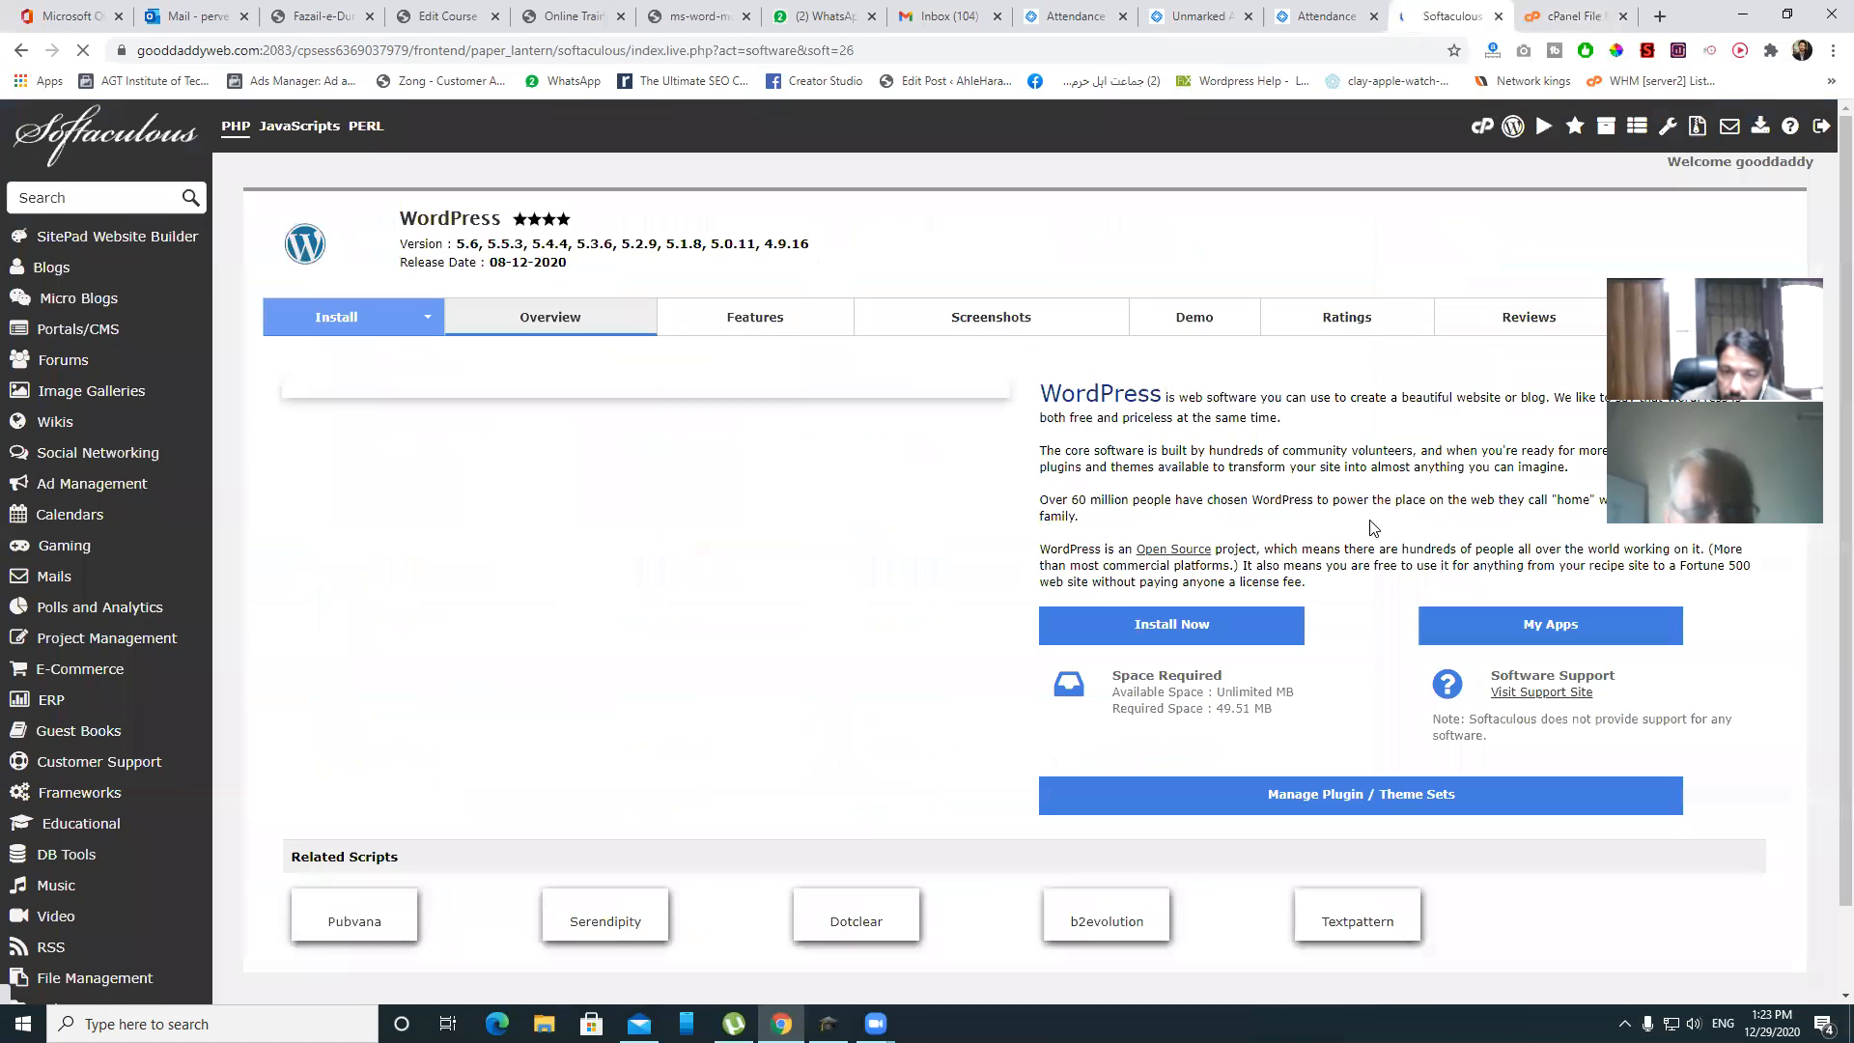
scroll(1319, 514, down, 1)
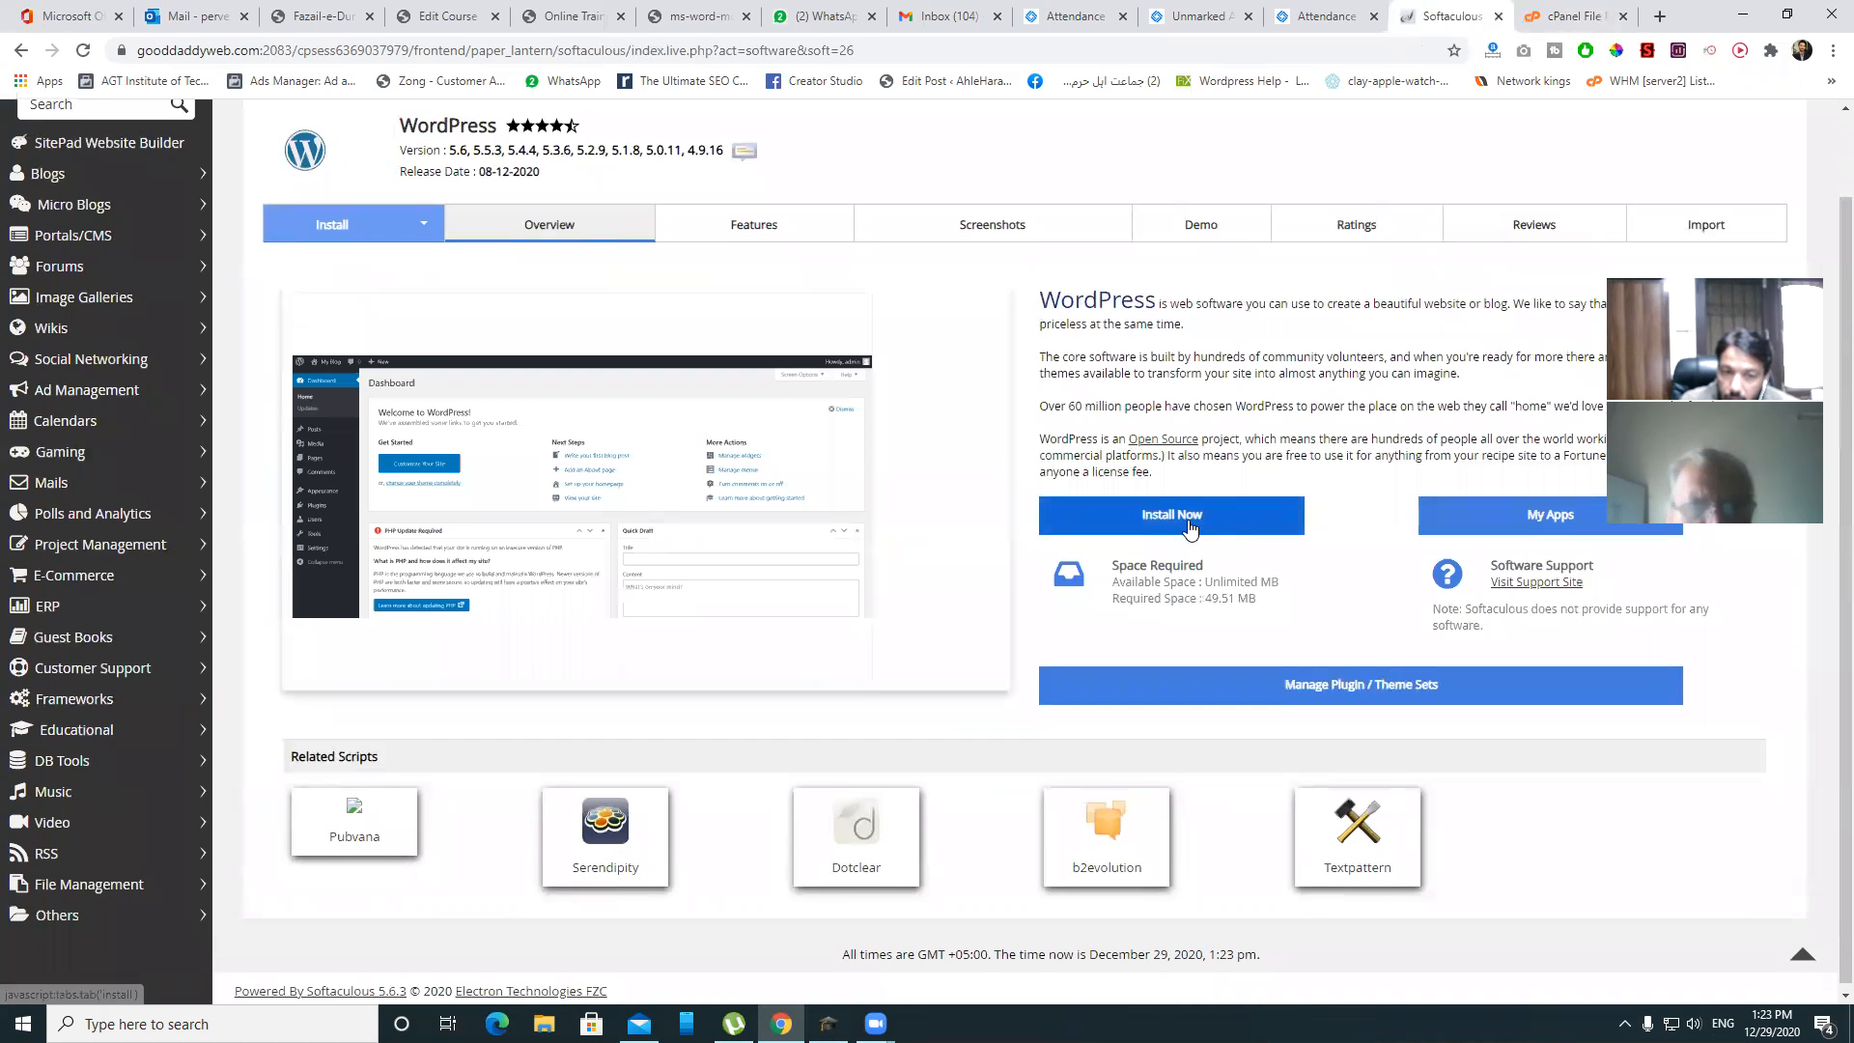
click(1189, 528)
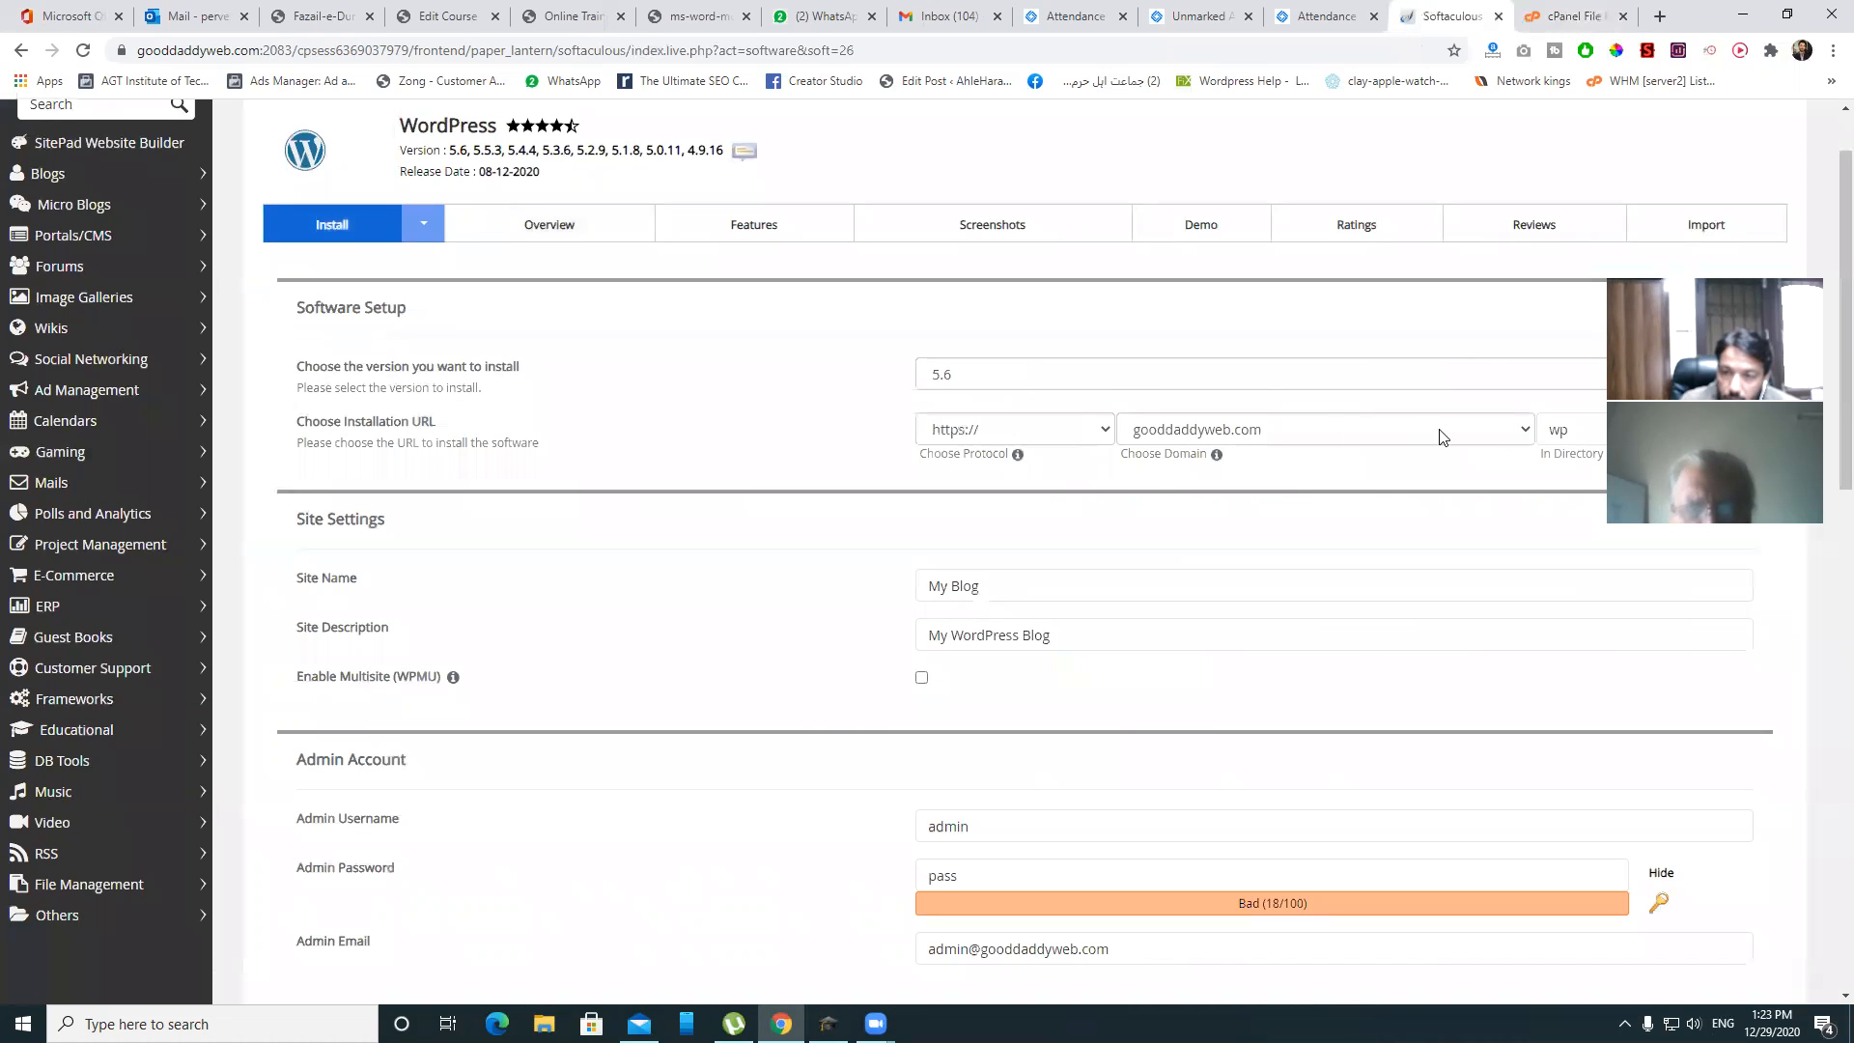
- Clear the In Directory field for a root install and set admin username 'gooddaddy'
double_click(1557, 428)
key(BackSpace)
scroll(1069, 622, down, 3)
click(966, 536)
key(ctrl+a)
text(g)
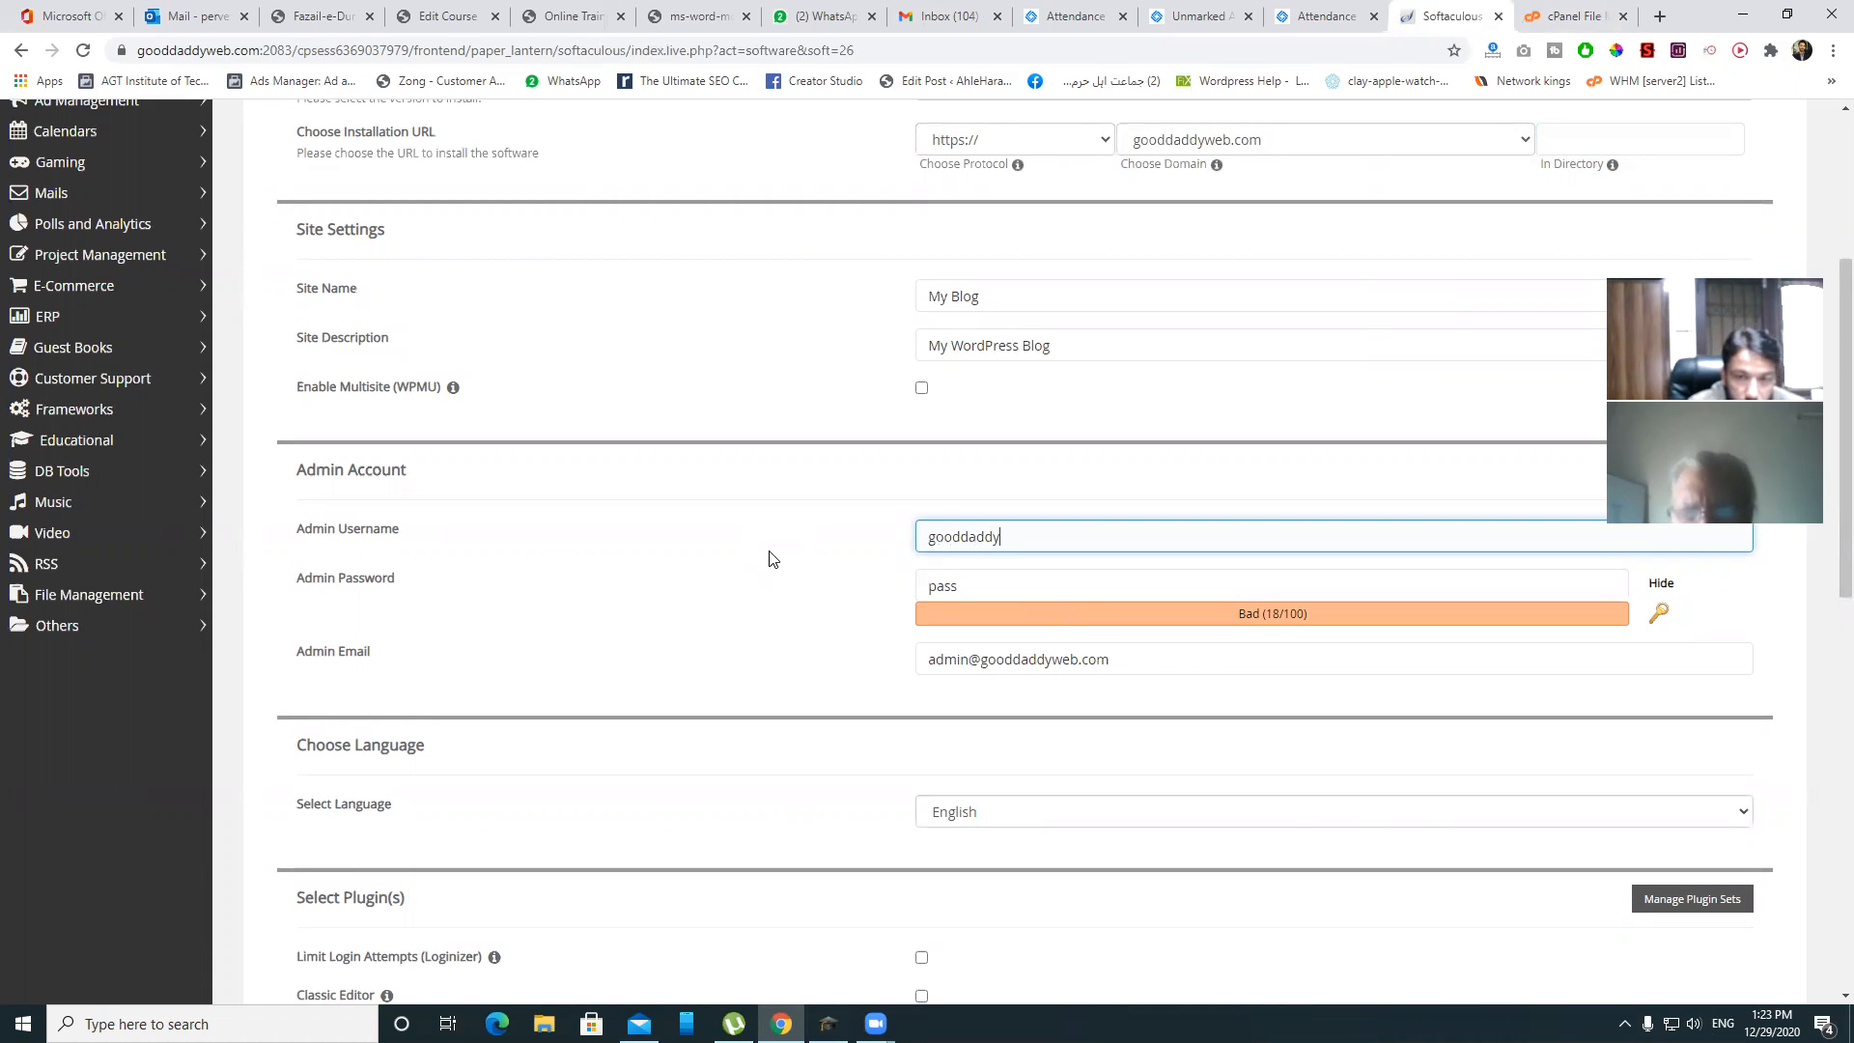
text(ooddaddy)
key(Tab)
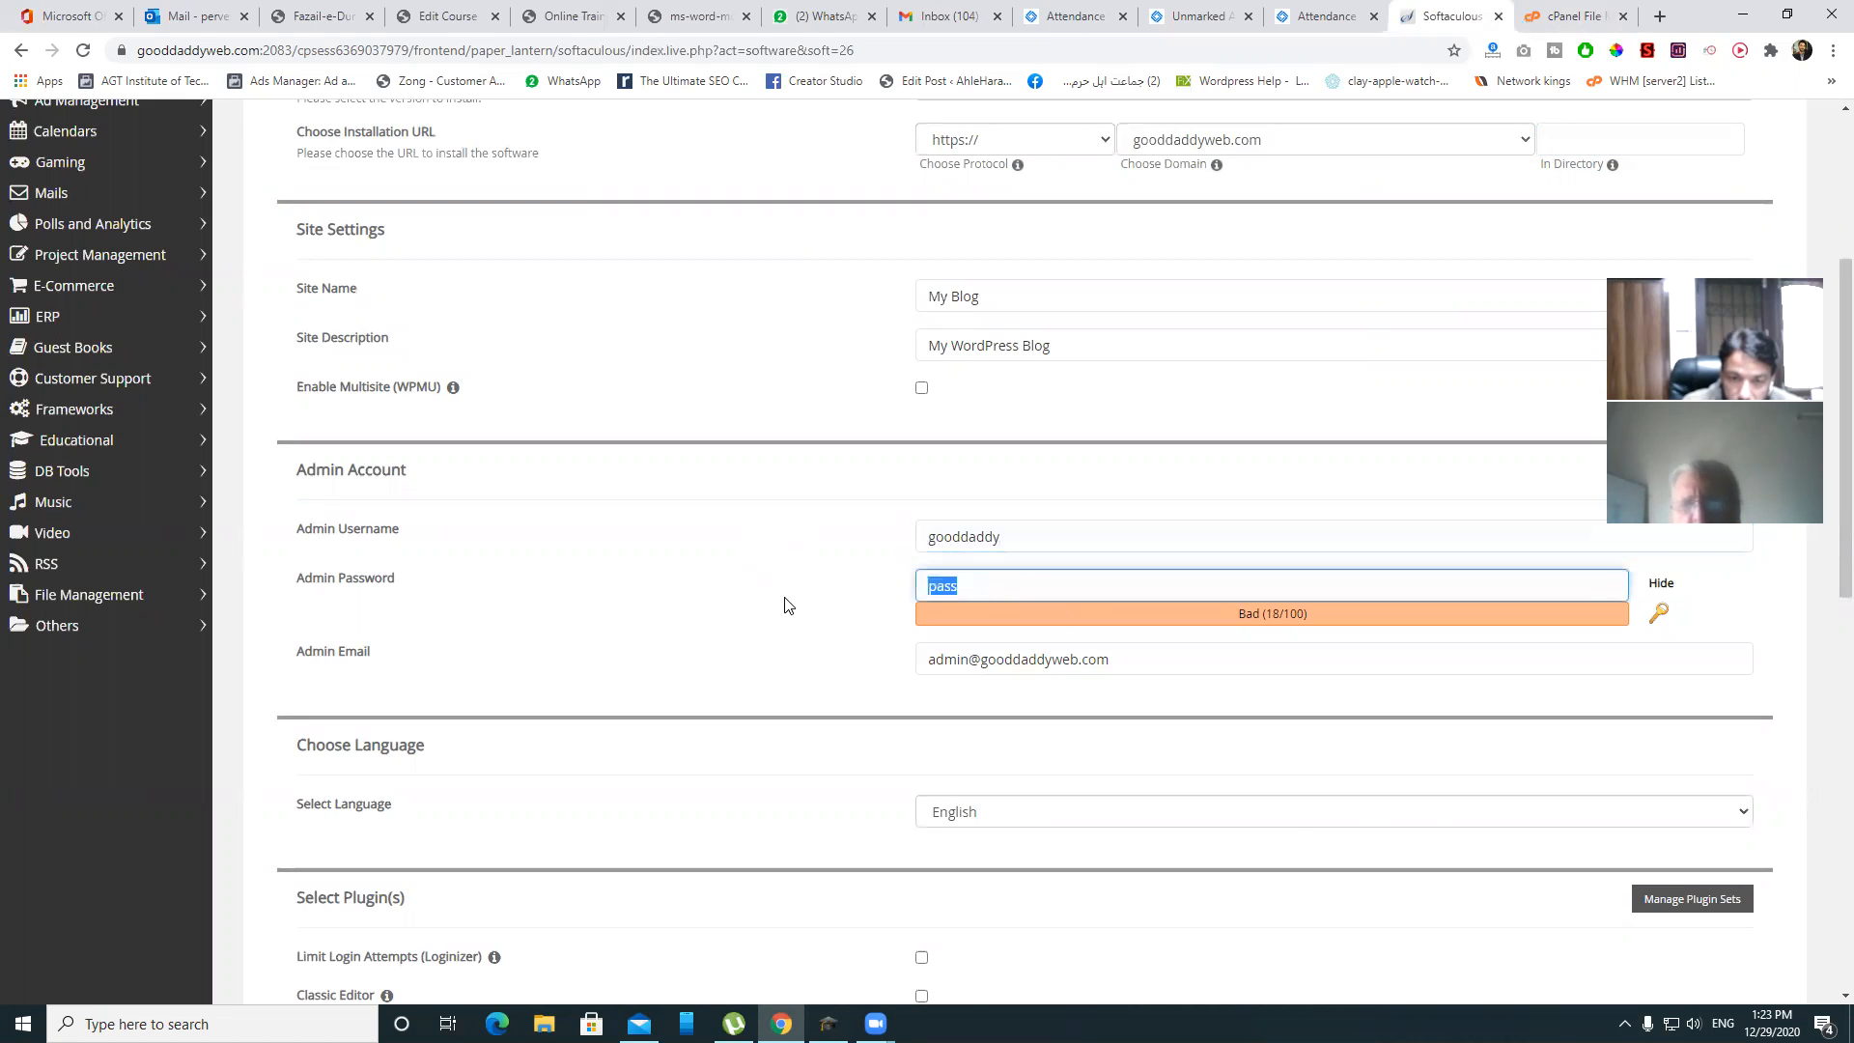
- Enter a new strong admin password and the user's admin e-mail address
key(BackSpace)
text(@)
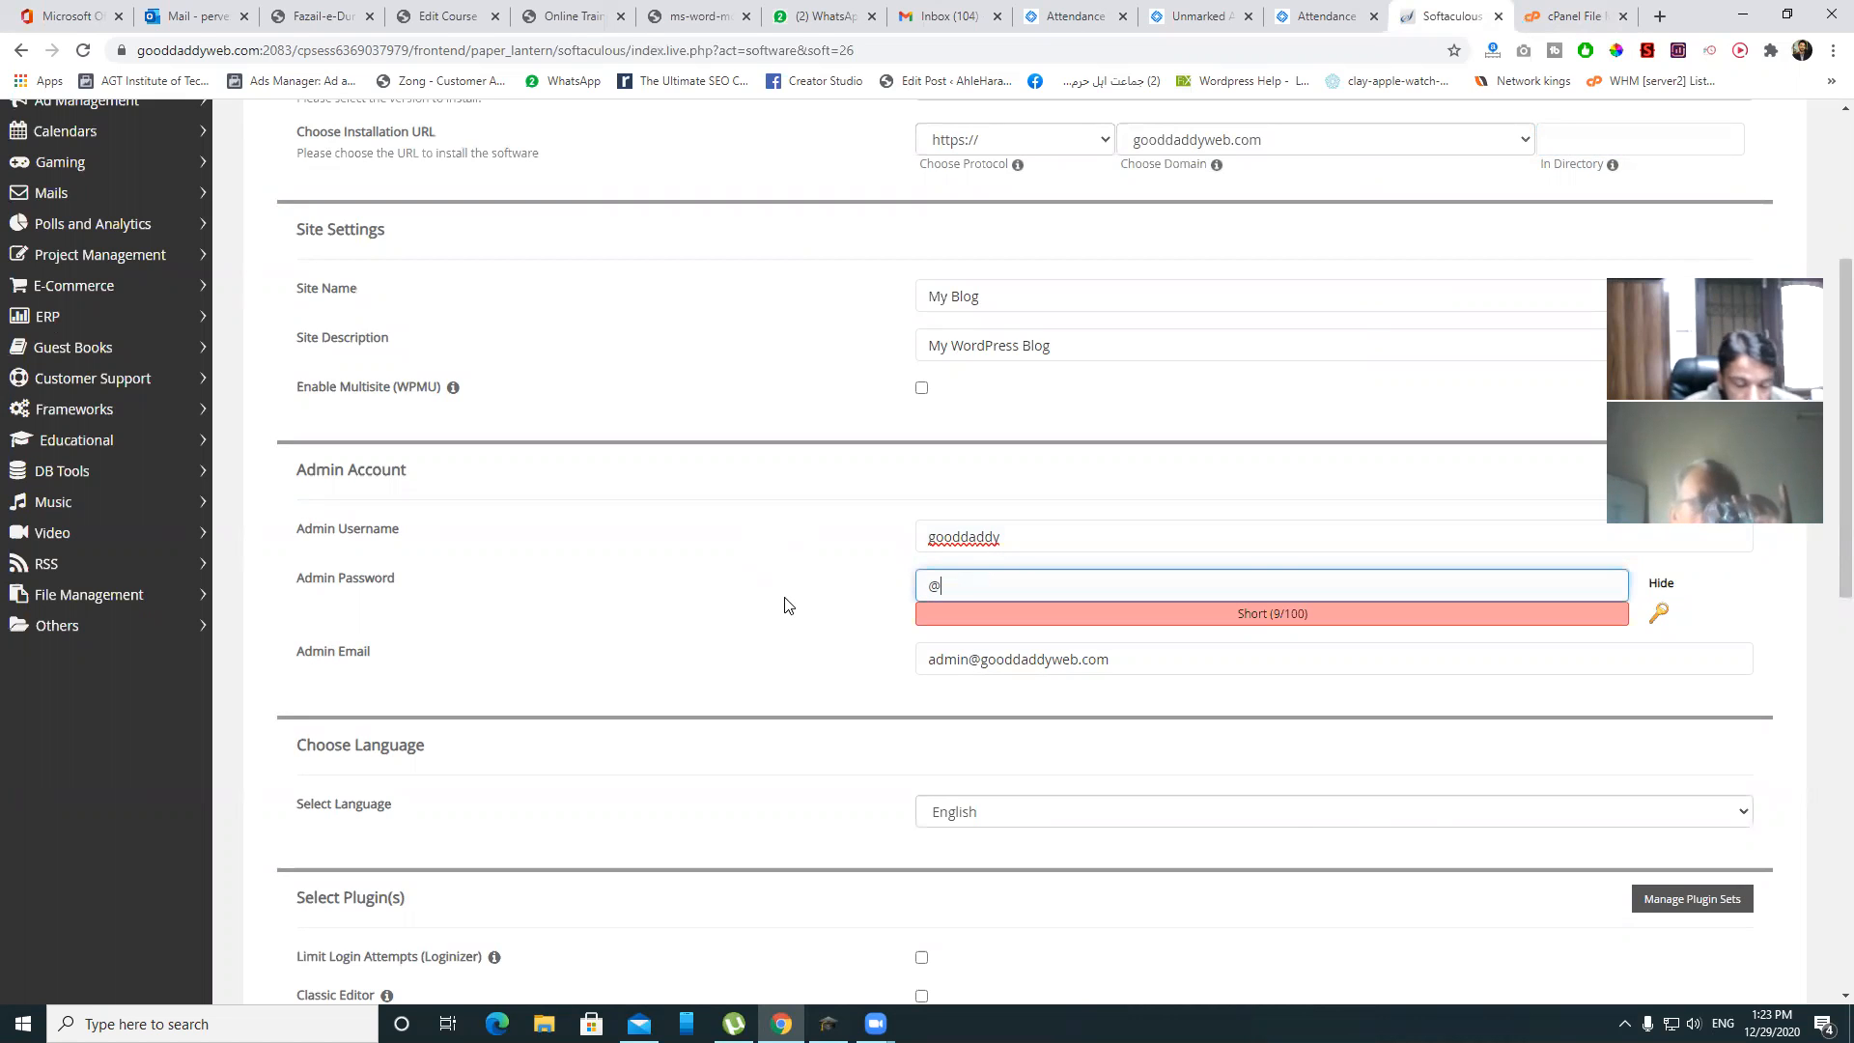
key(BackSpace)
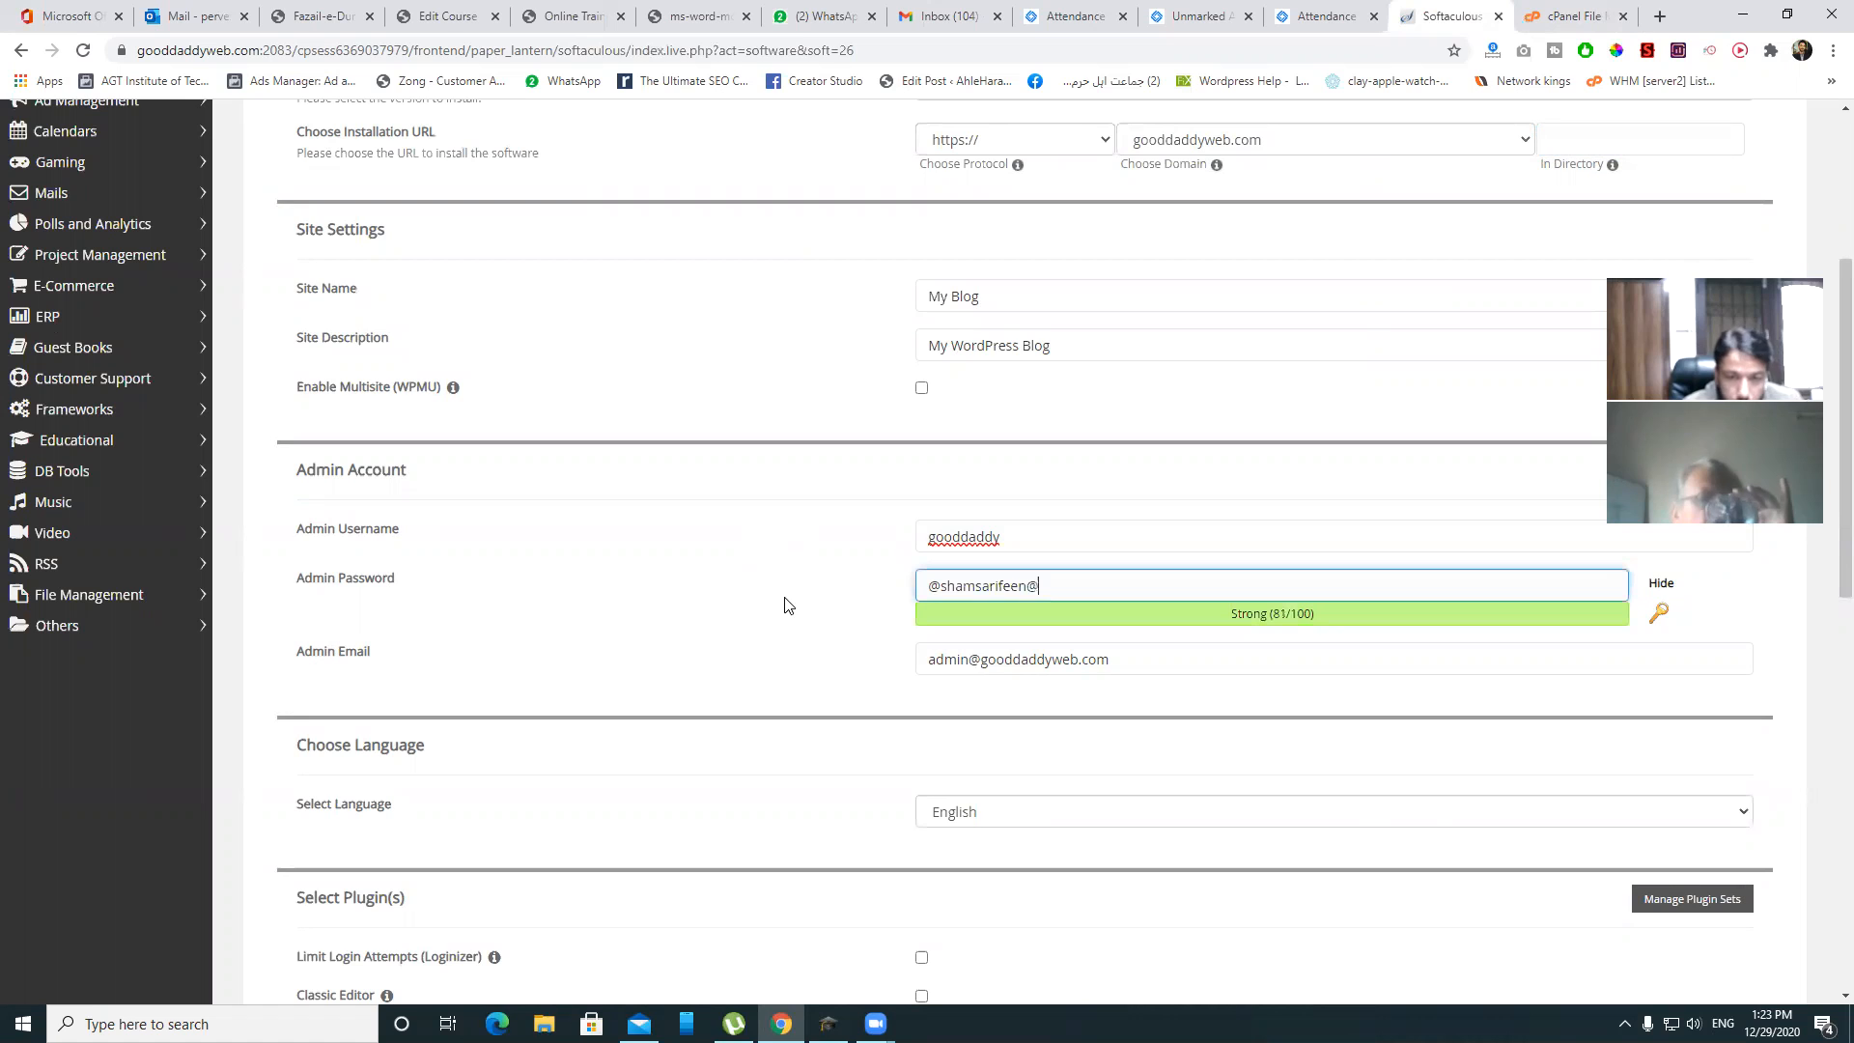
key(Tab)
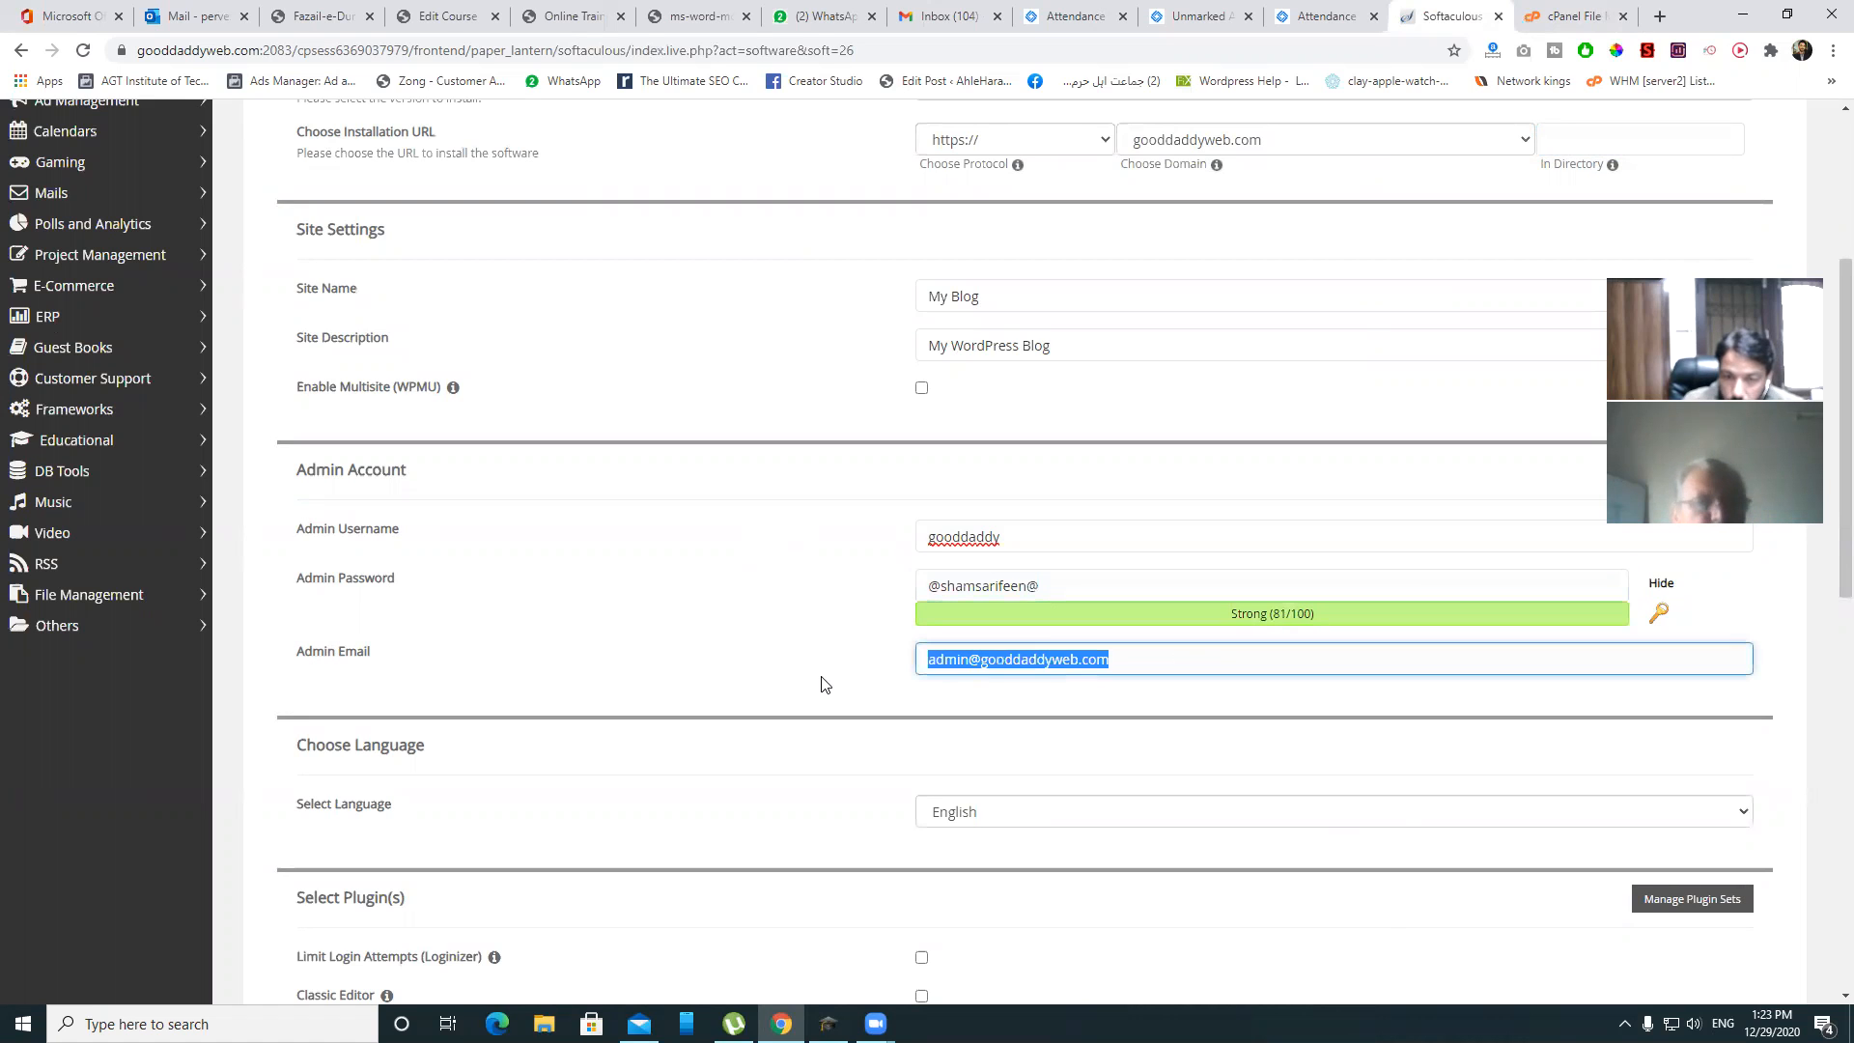
key(BackSpace)
text(shna)
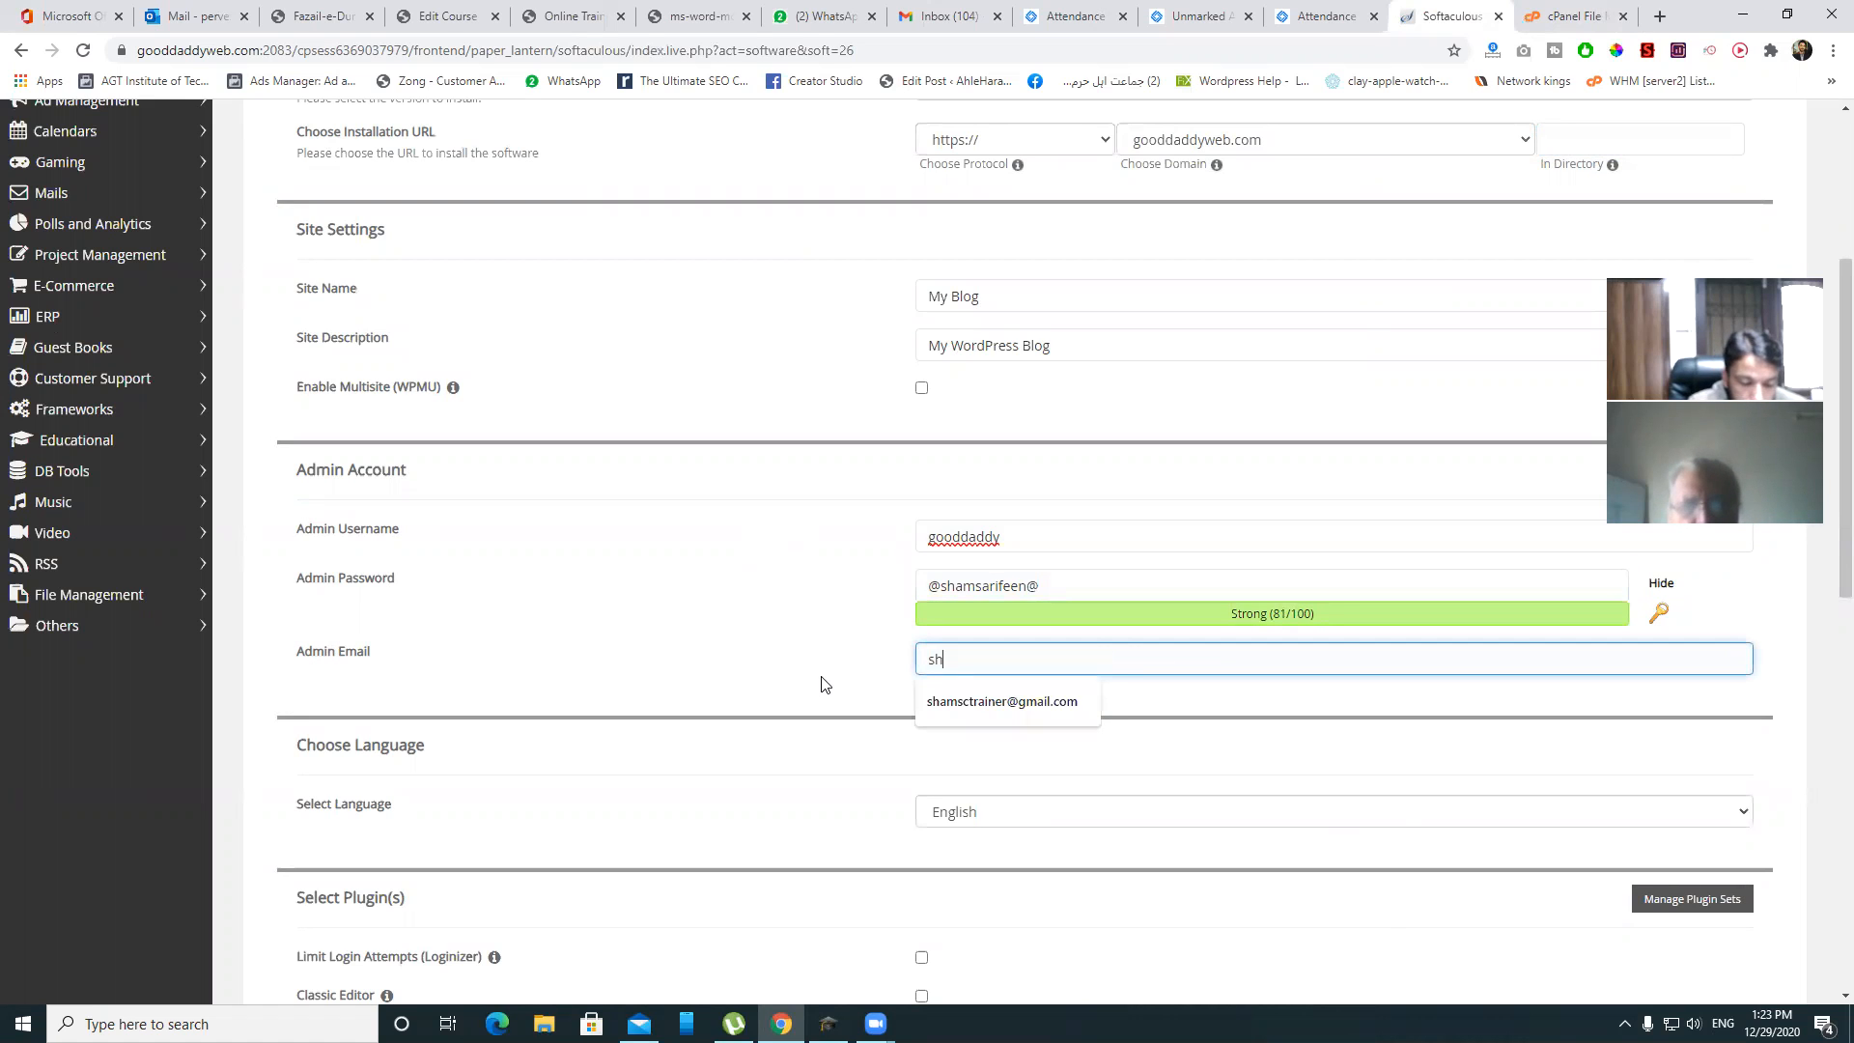
key(BackSpace)
key(BackSpace)
key(BackSpace)
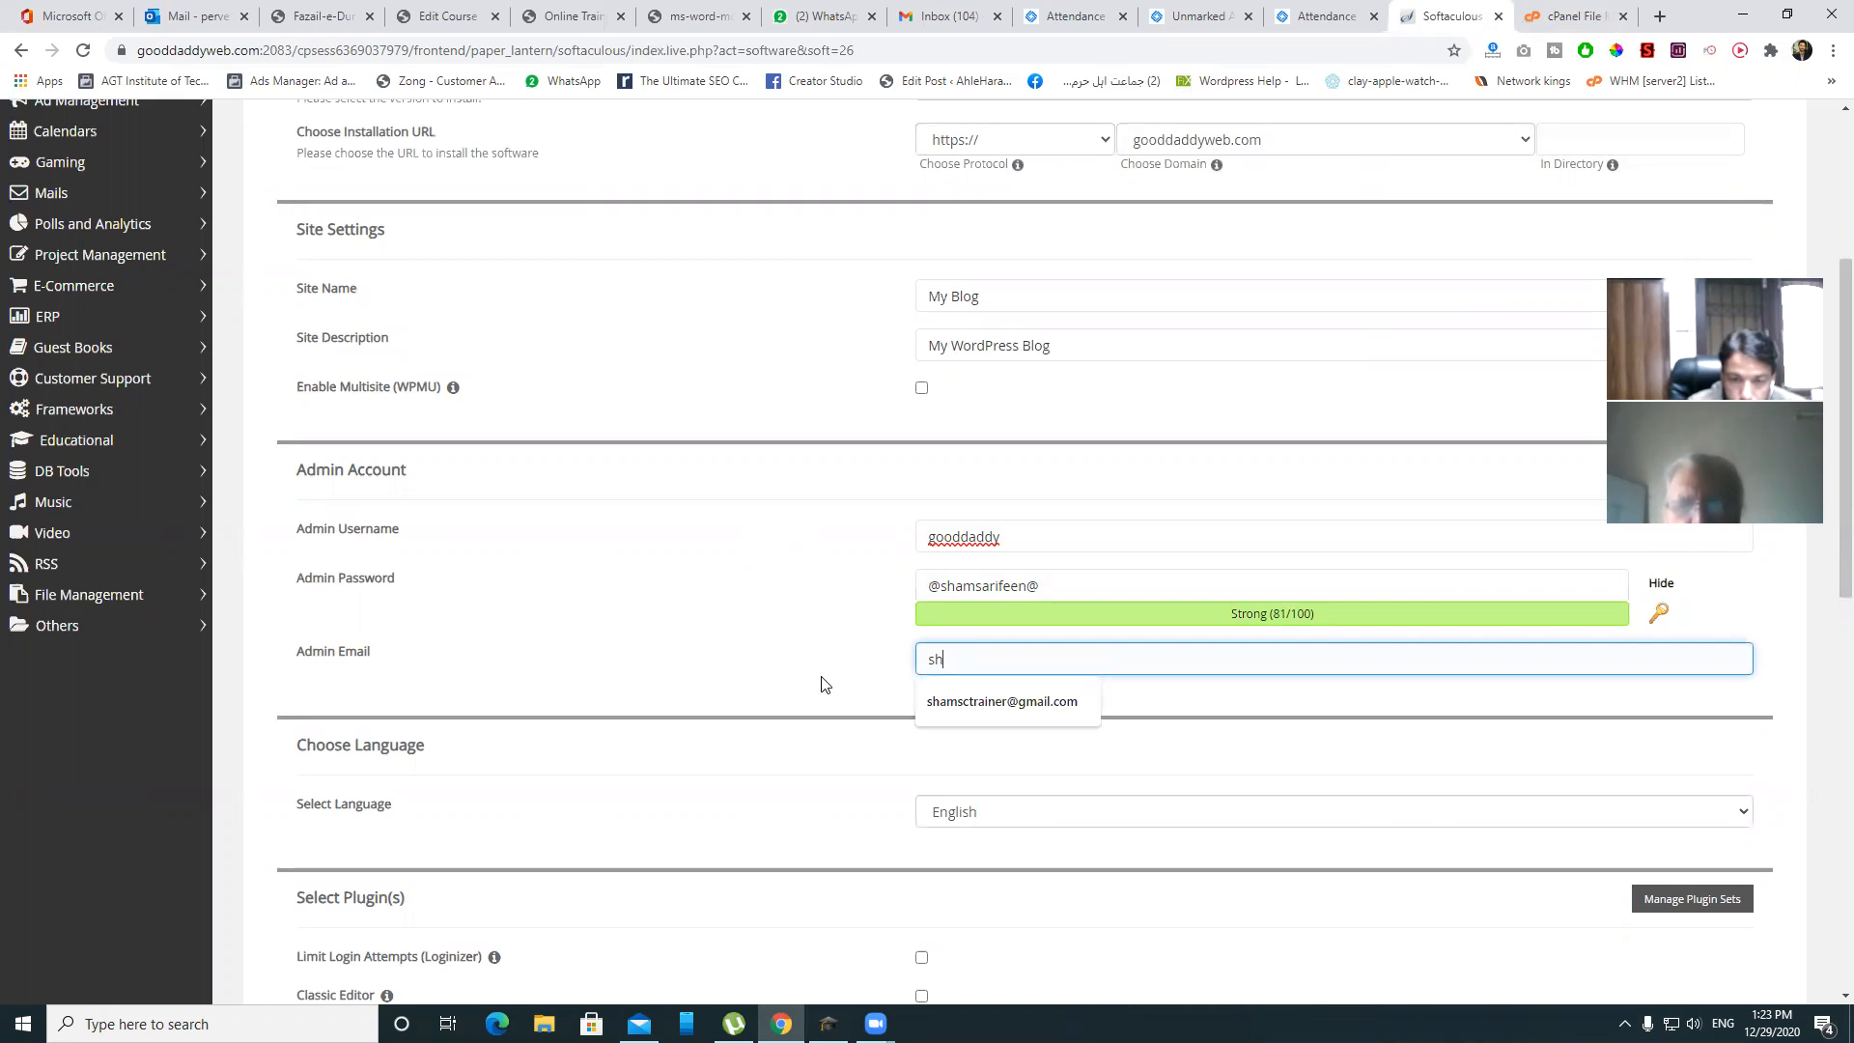
text(am)
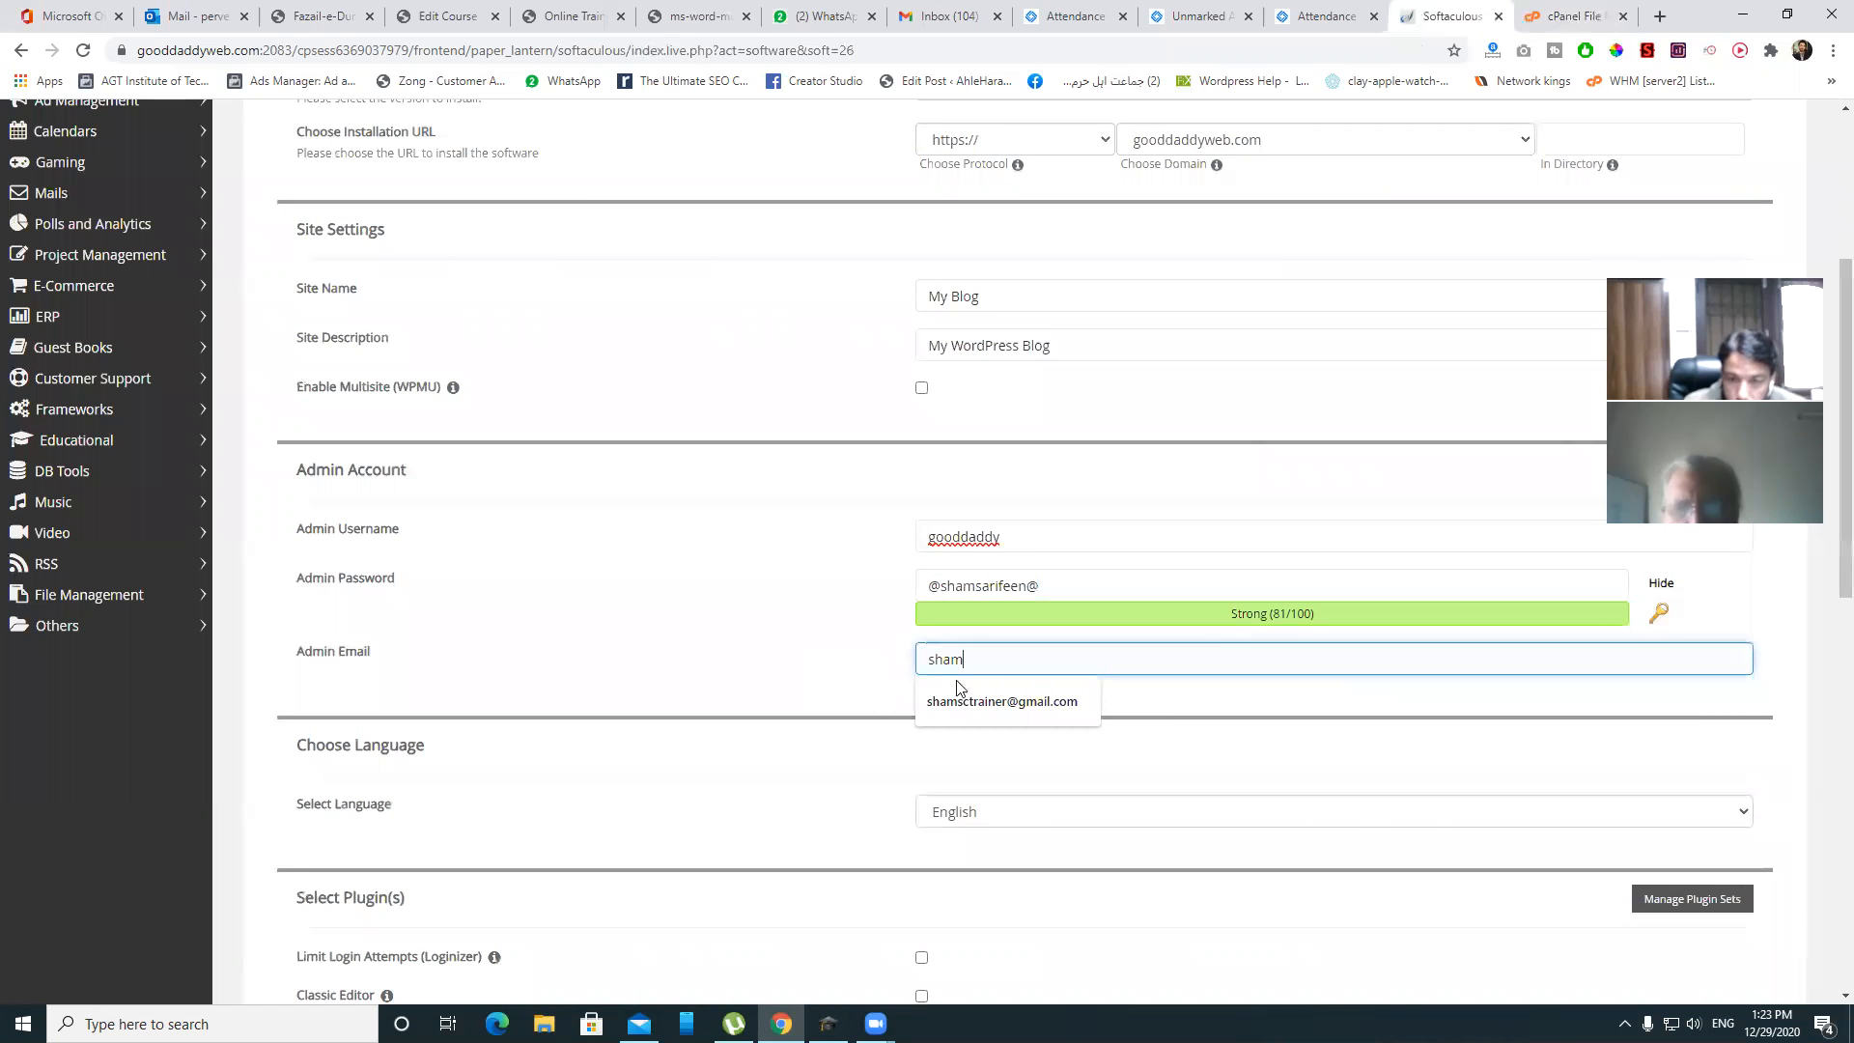
click(1014, 701)
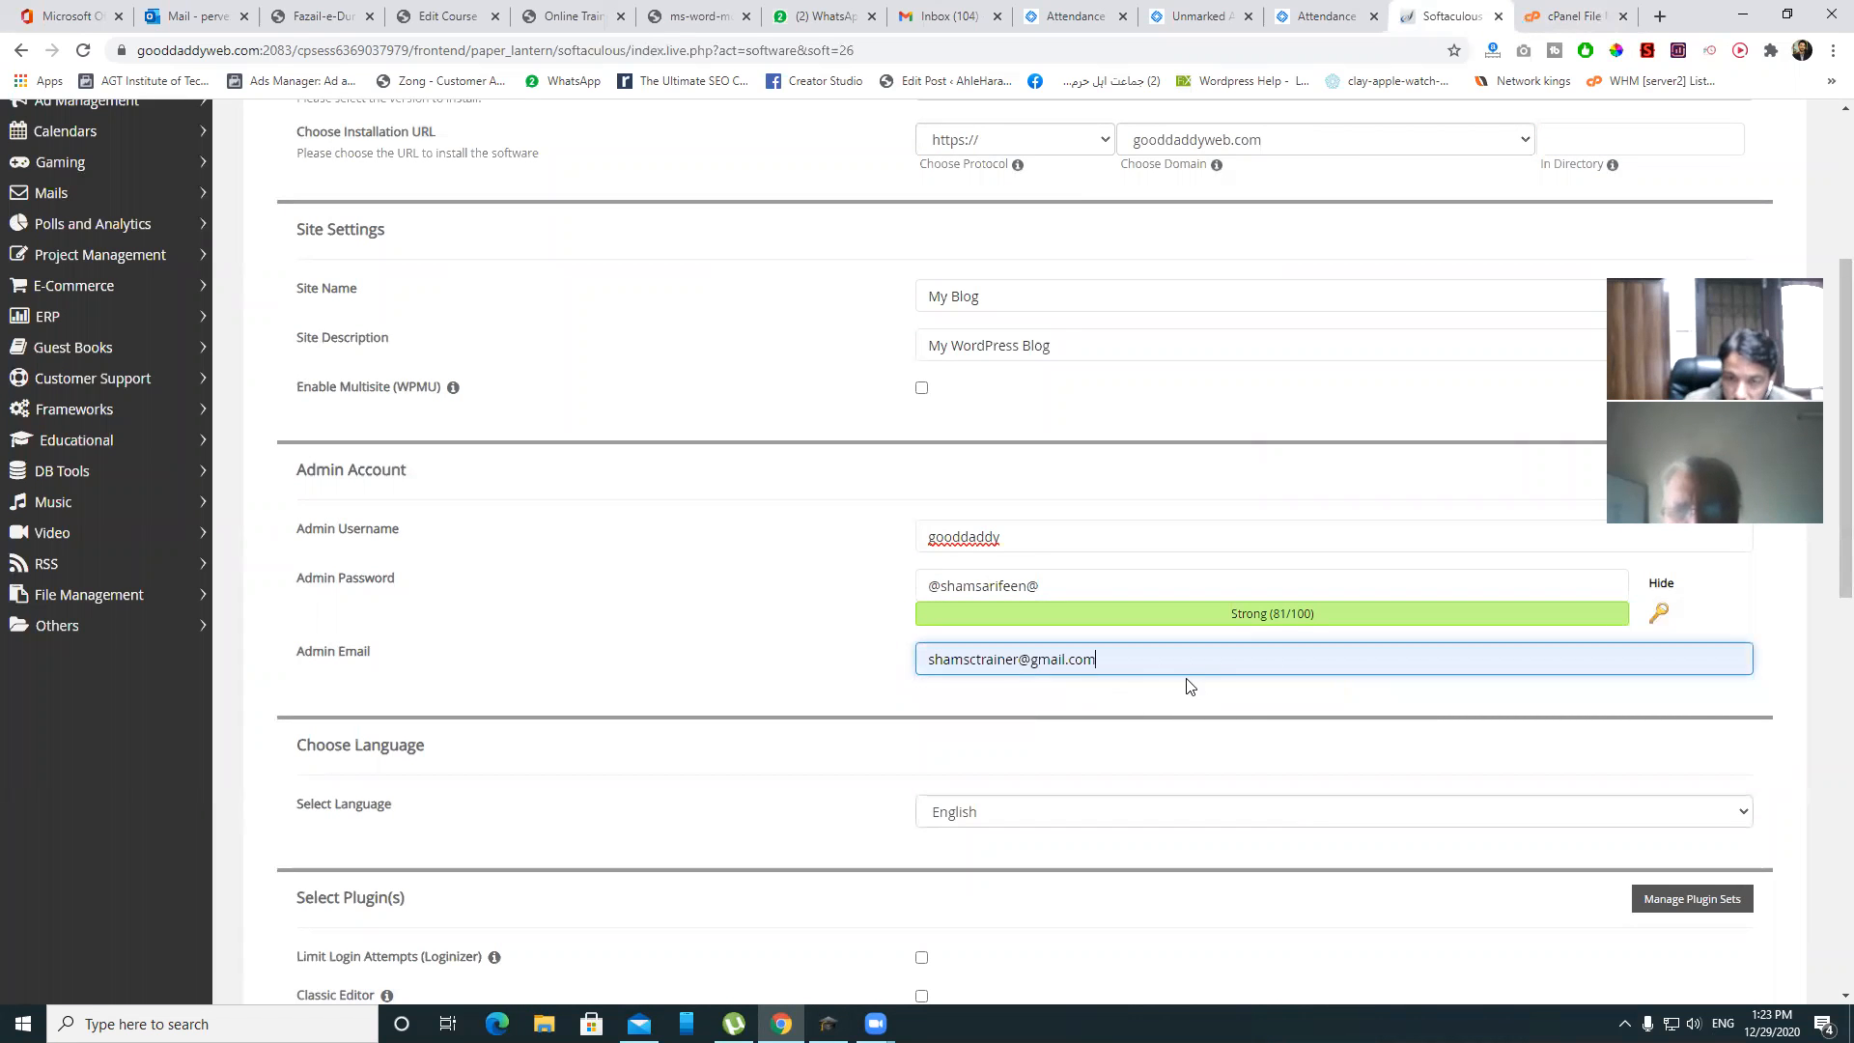
scroll(1186, 682, down, 10)
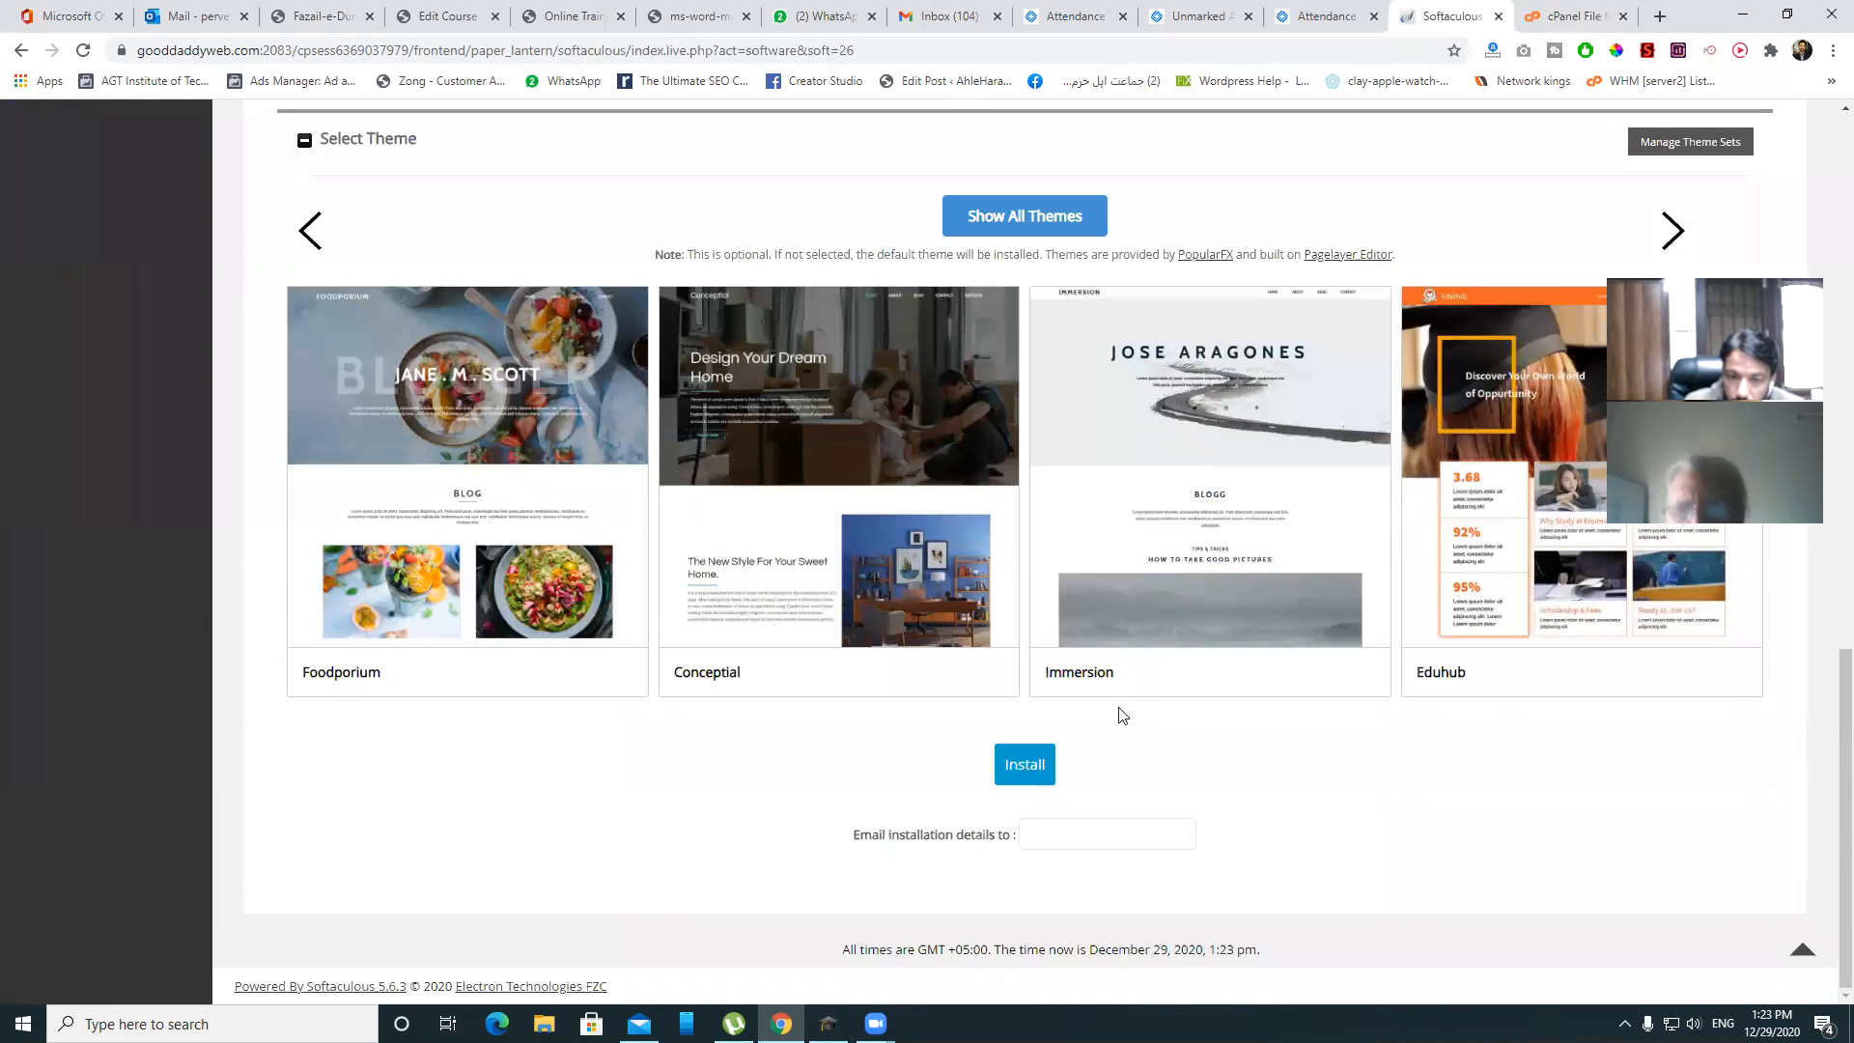
- Run the WordPress installation, then return to File Manager after it succeeds
click(1025, 766)
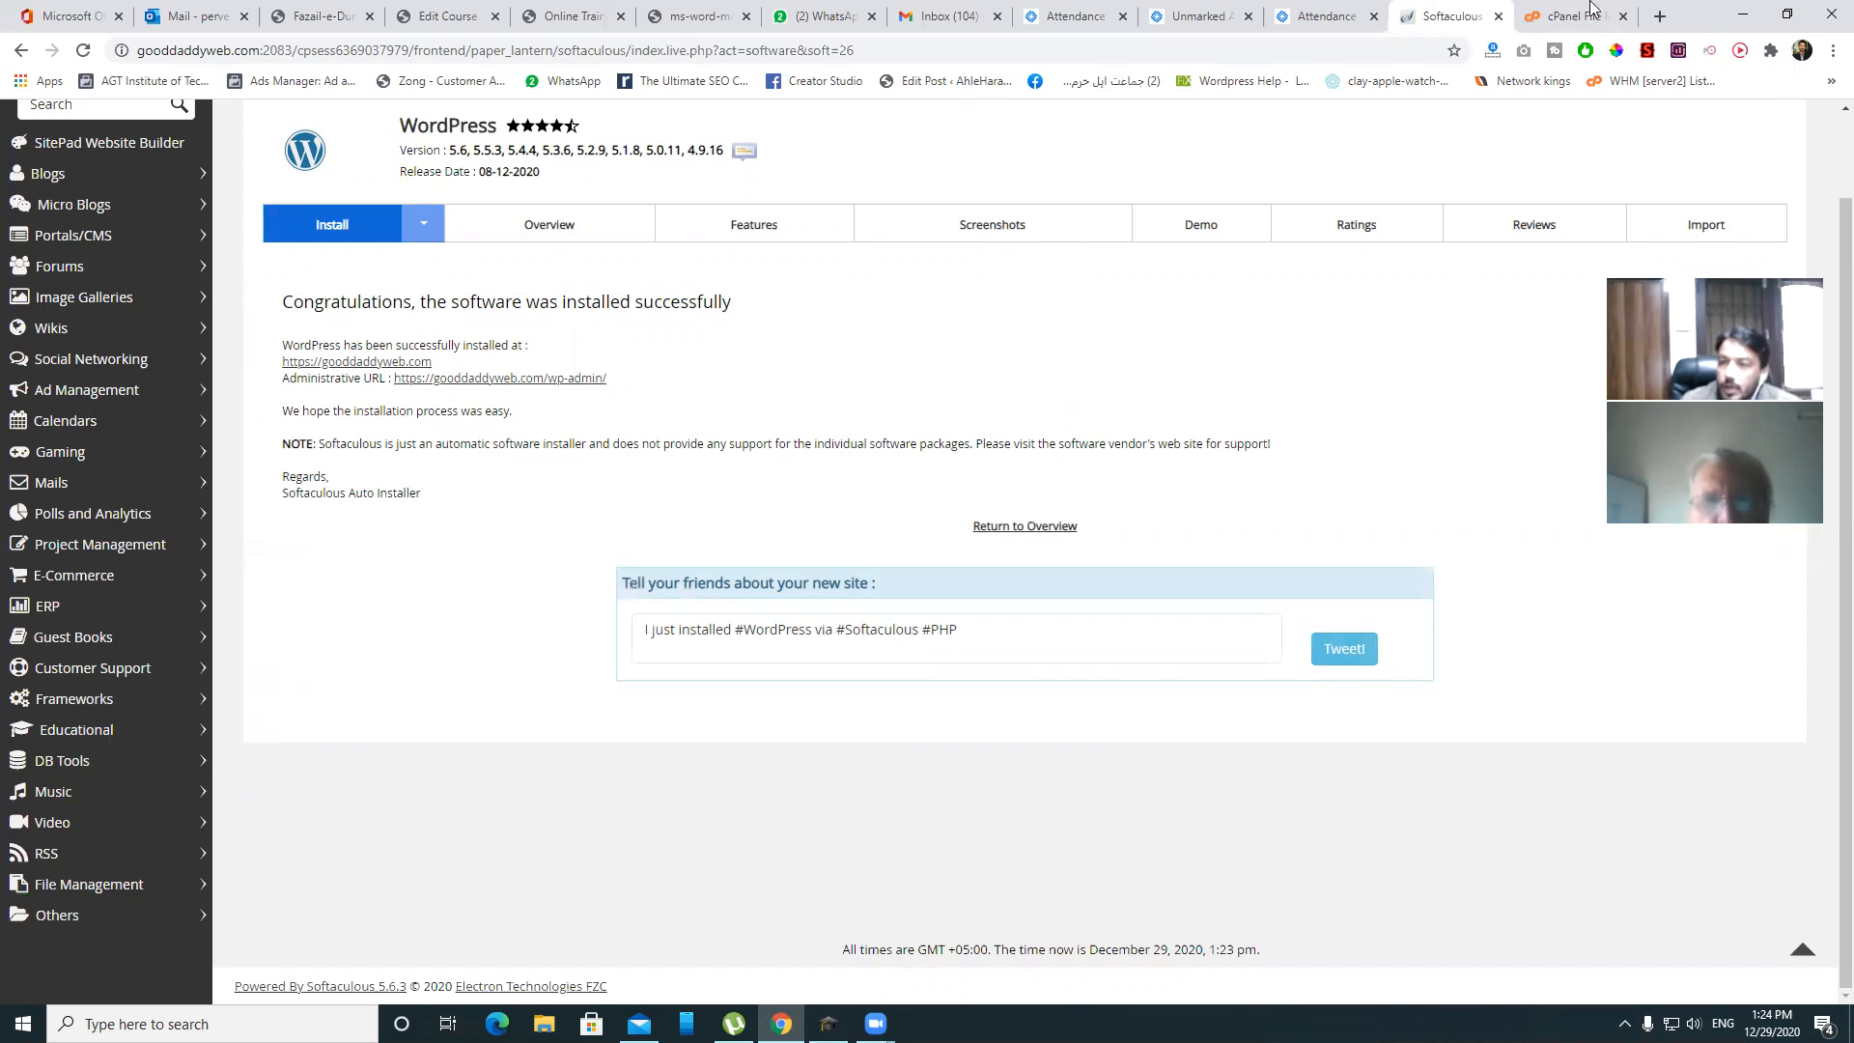
click(1574, 16)
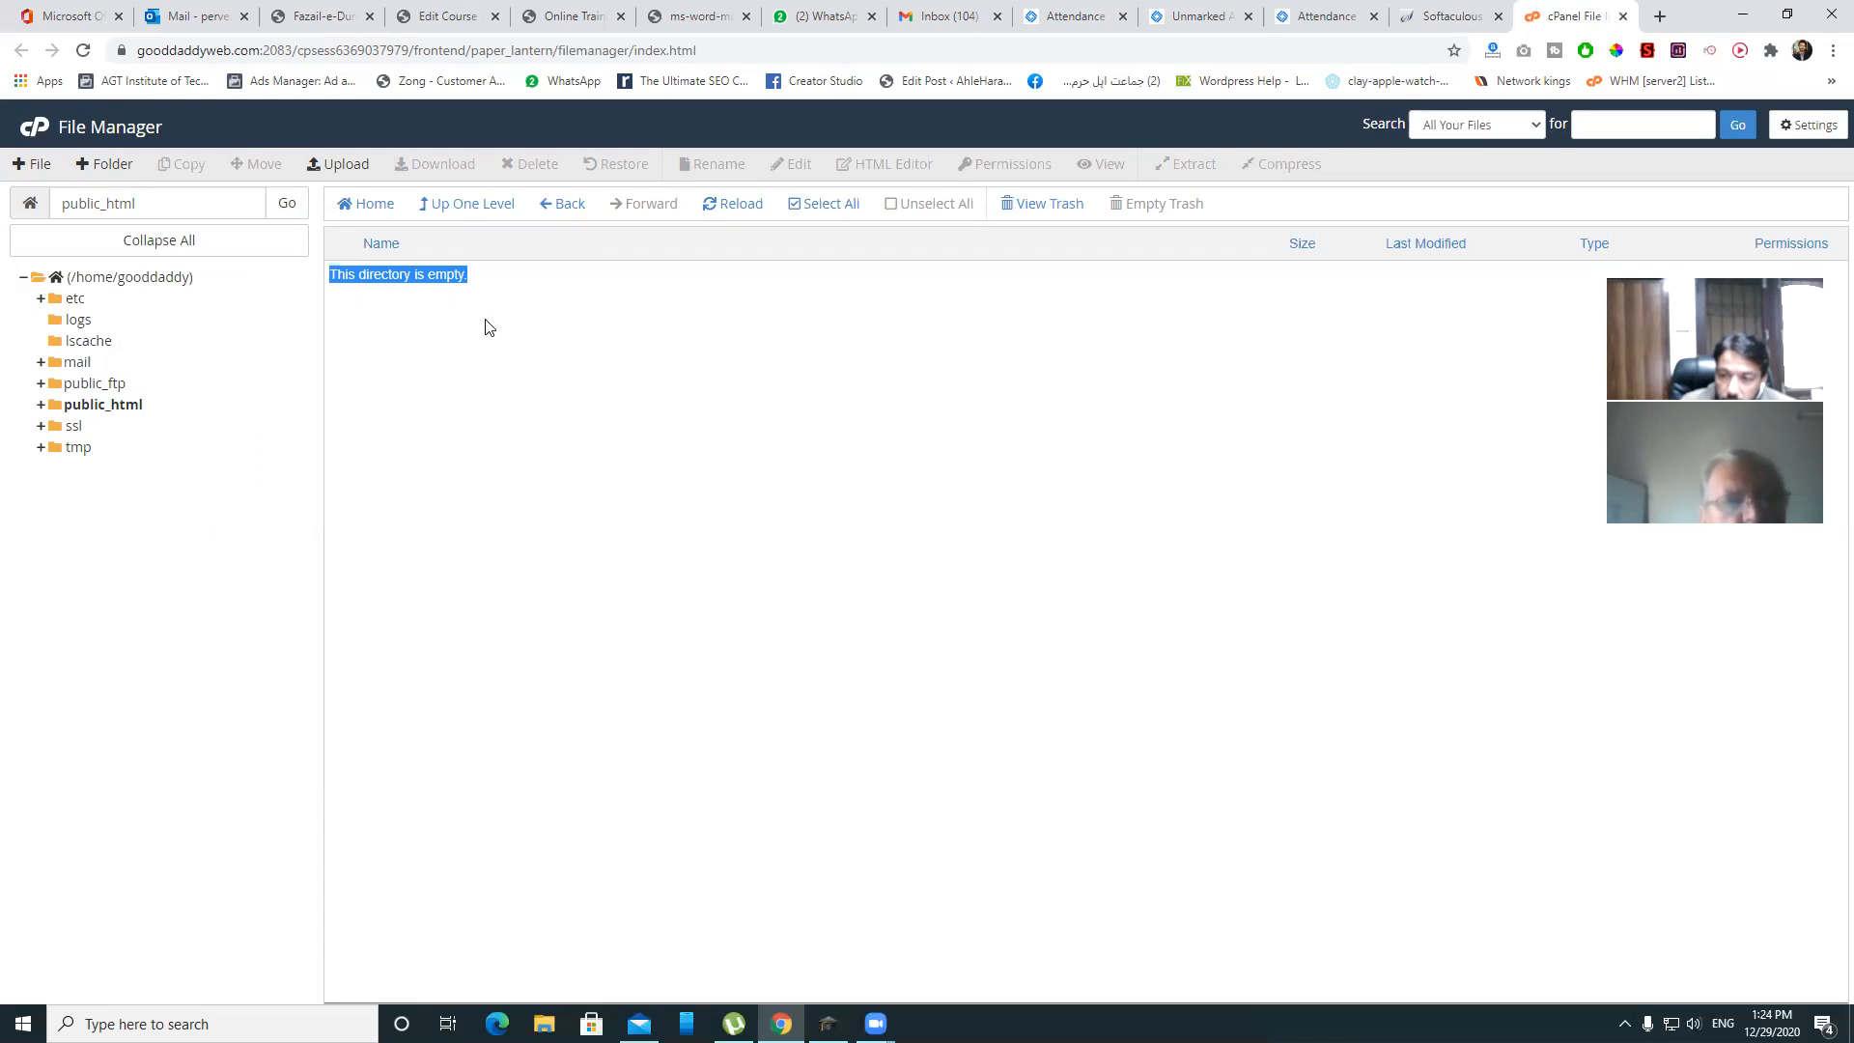
- Check that public_html now holds the WordPress files, then return to the Softaculous success page
click(92, 279)
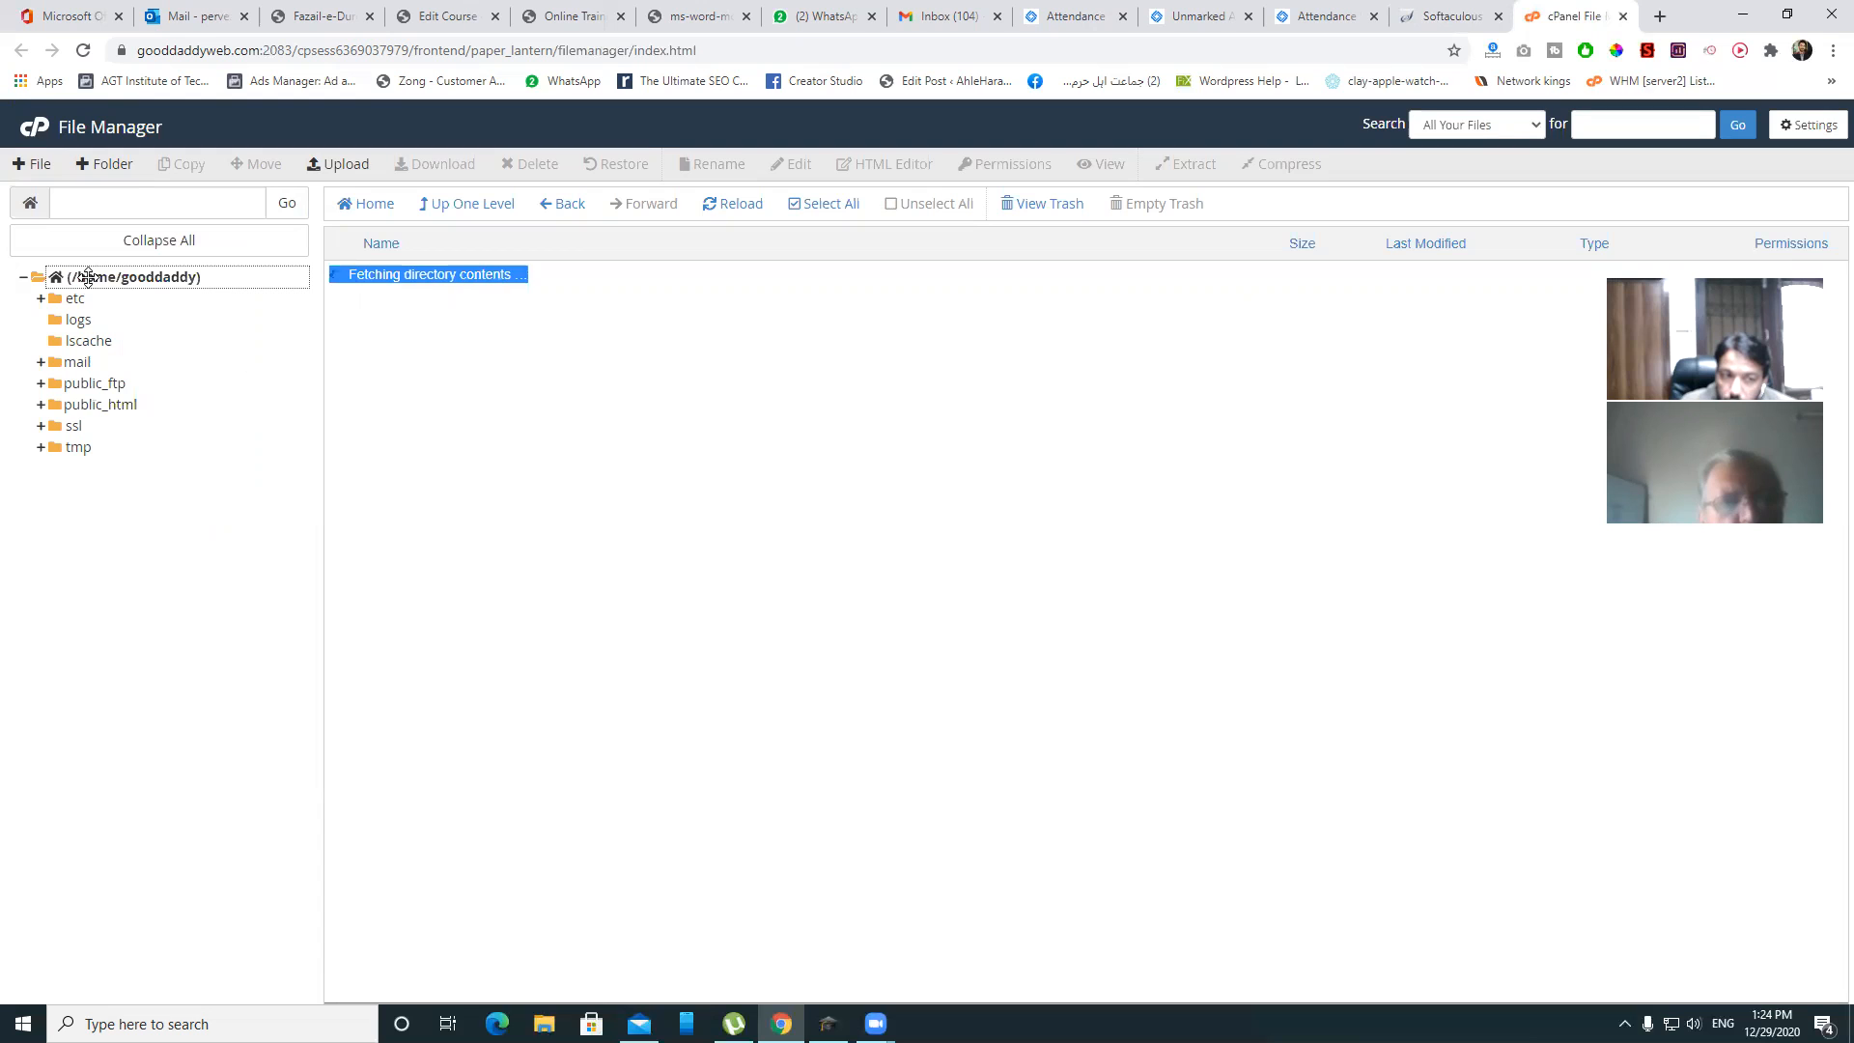
double_click(446, 429)
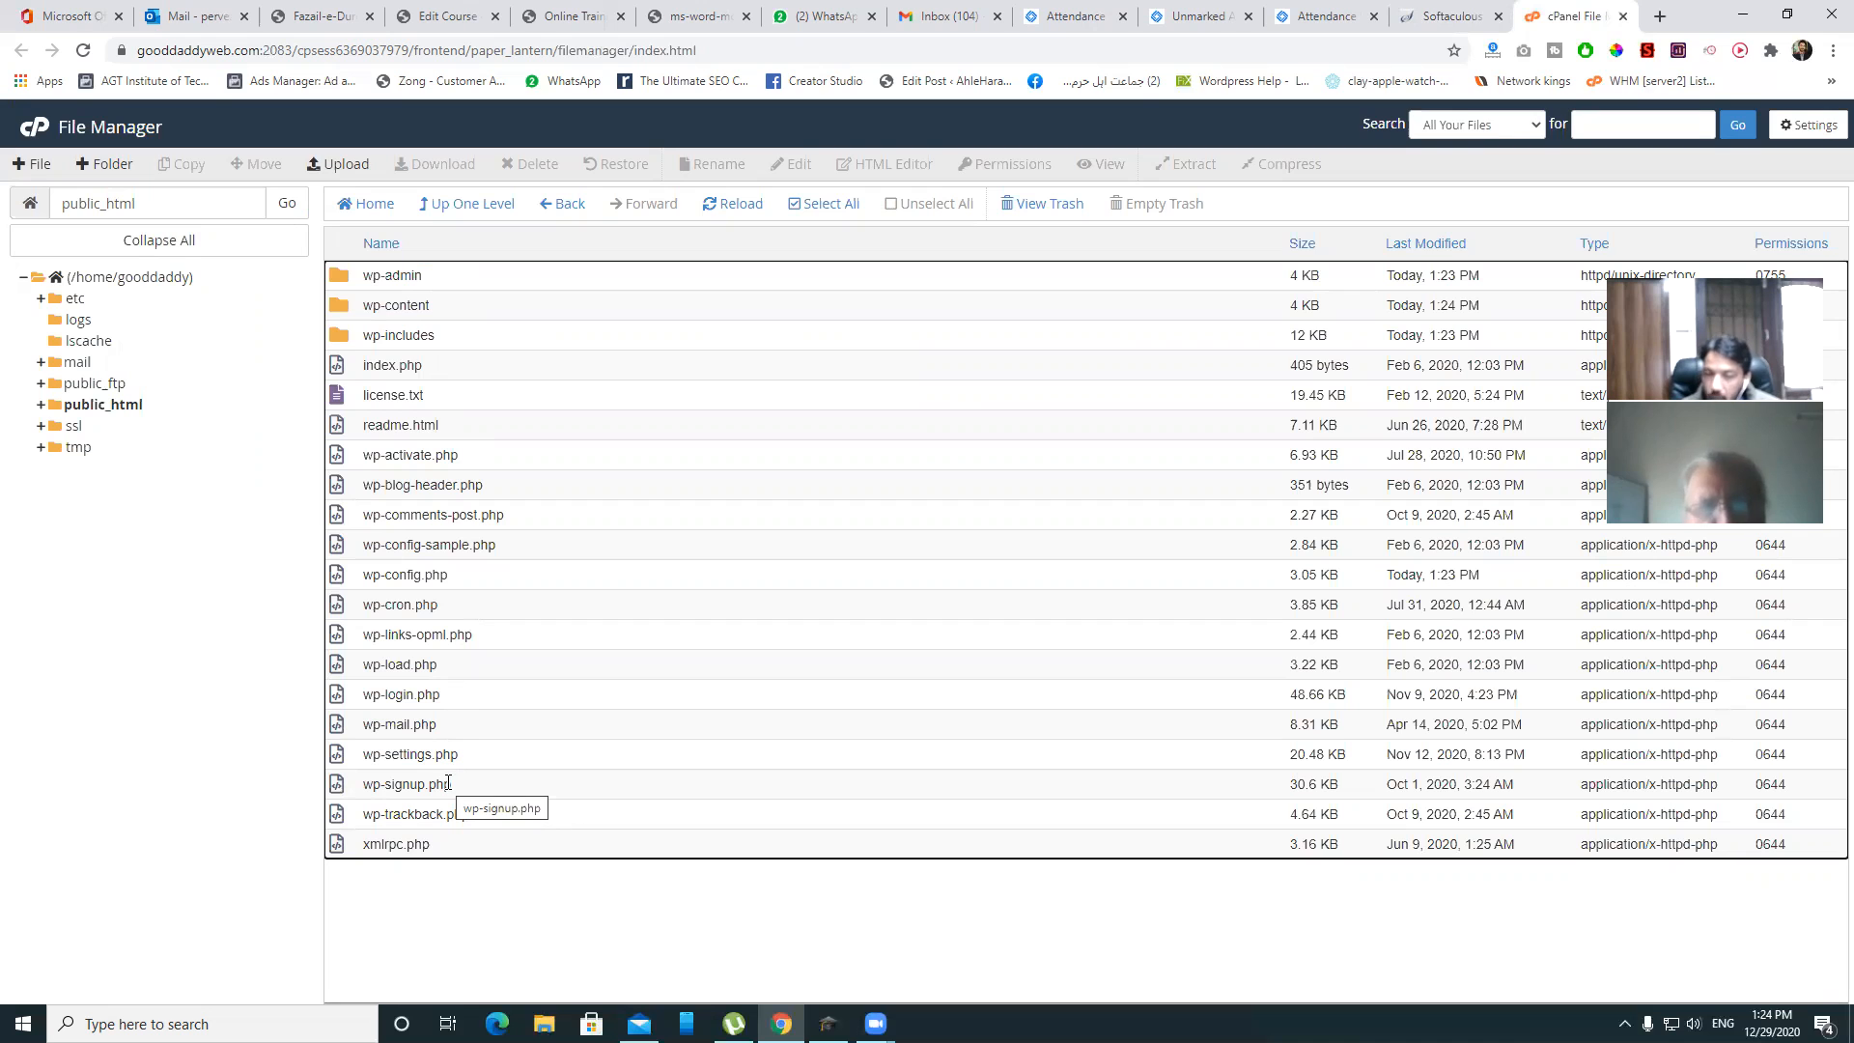
drag(370, 913, 487, 846)
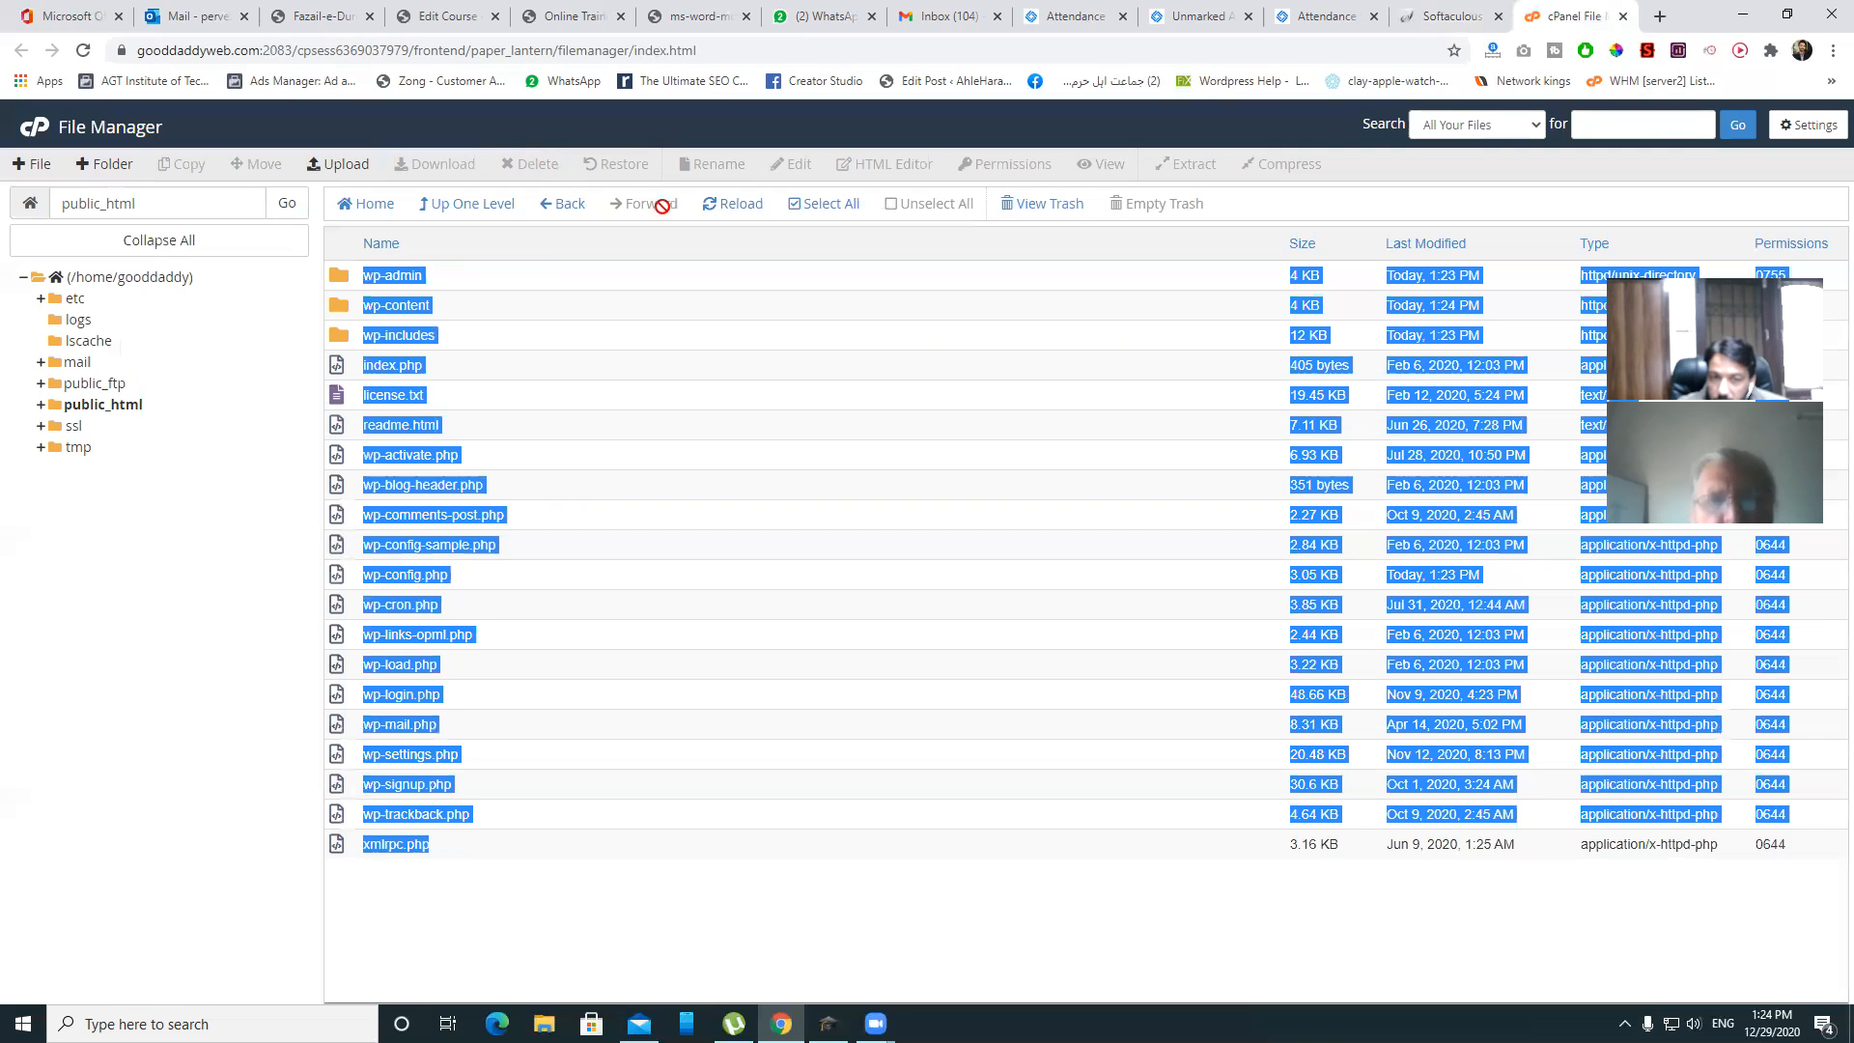
click(807, 207)
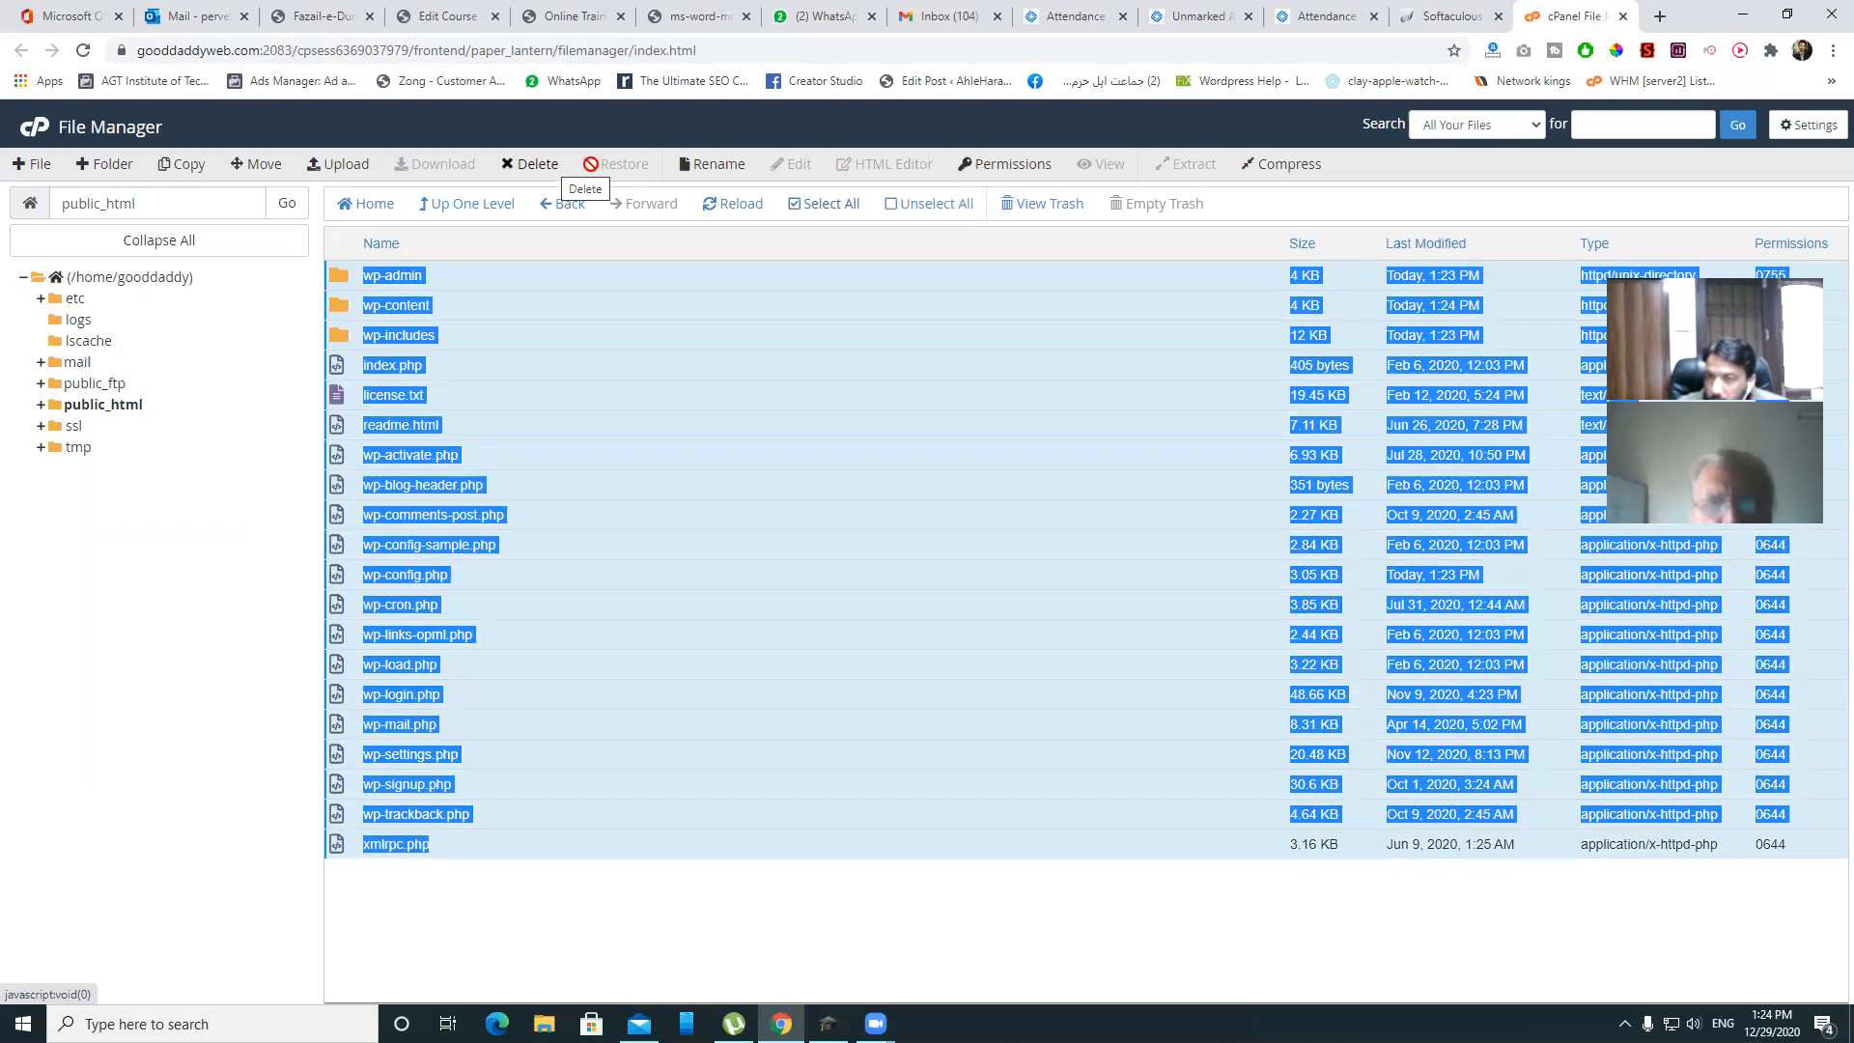
click(1477, 15)
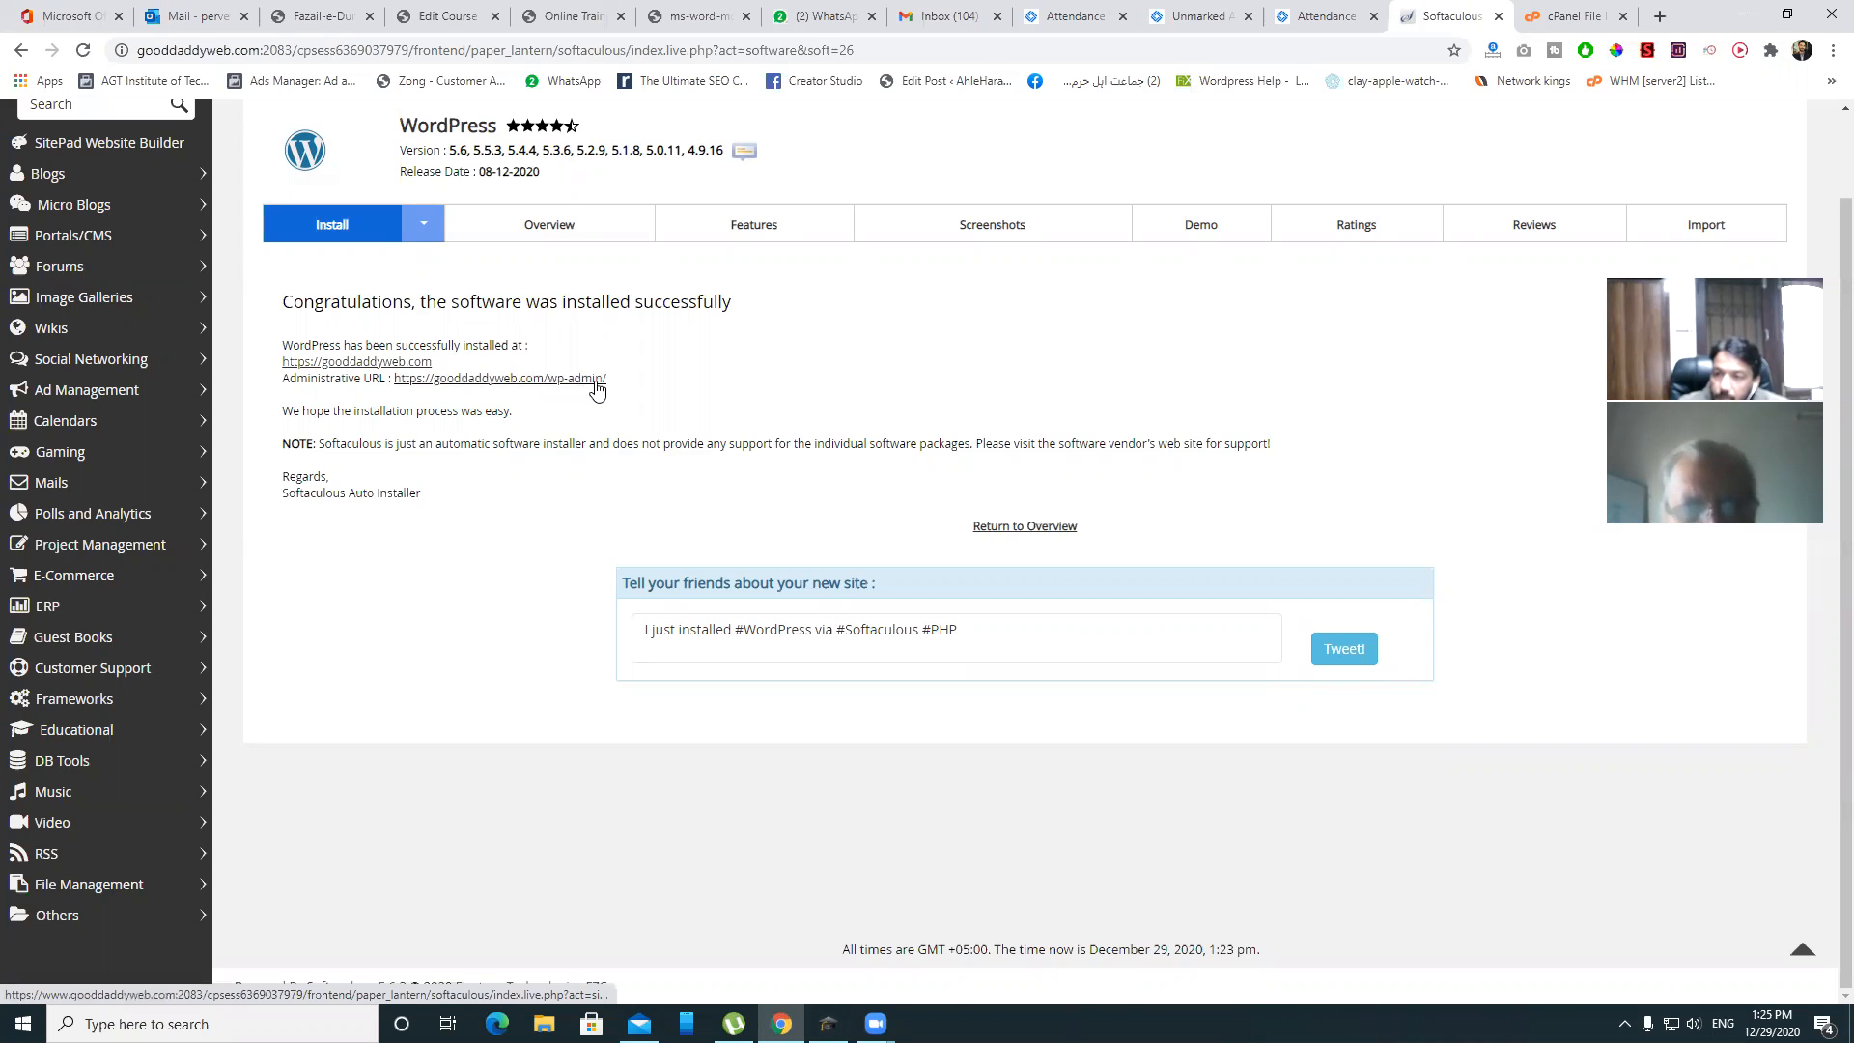
- Open the wp-admin Administrative URL in a new tab and view the WordPress 5.6 dashboard
right_click(498, 381)
click(545, 392)
click(1584, 15)
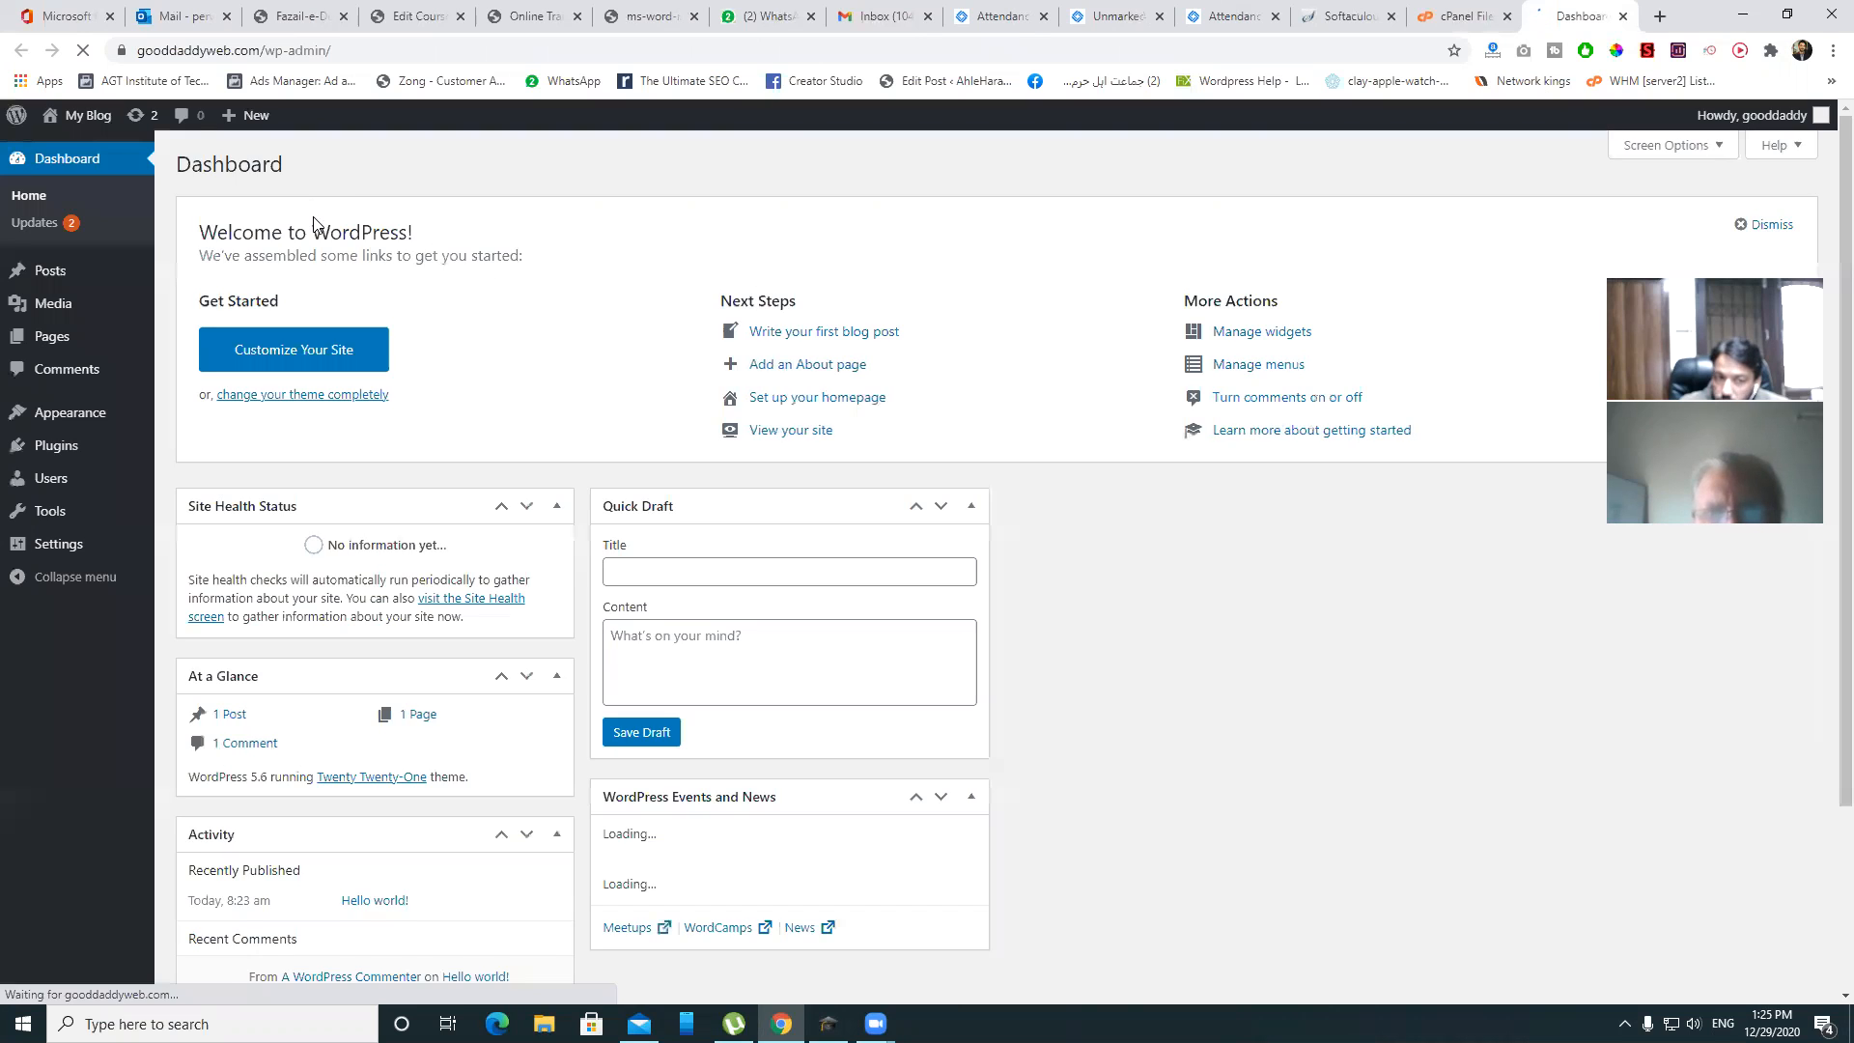
scroll(856, 364, down, 3)
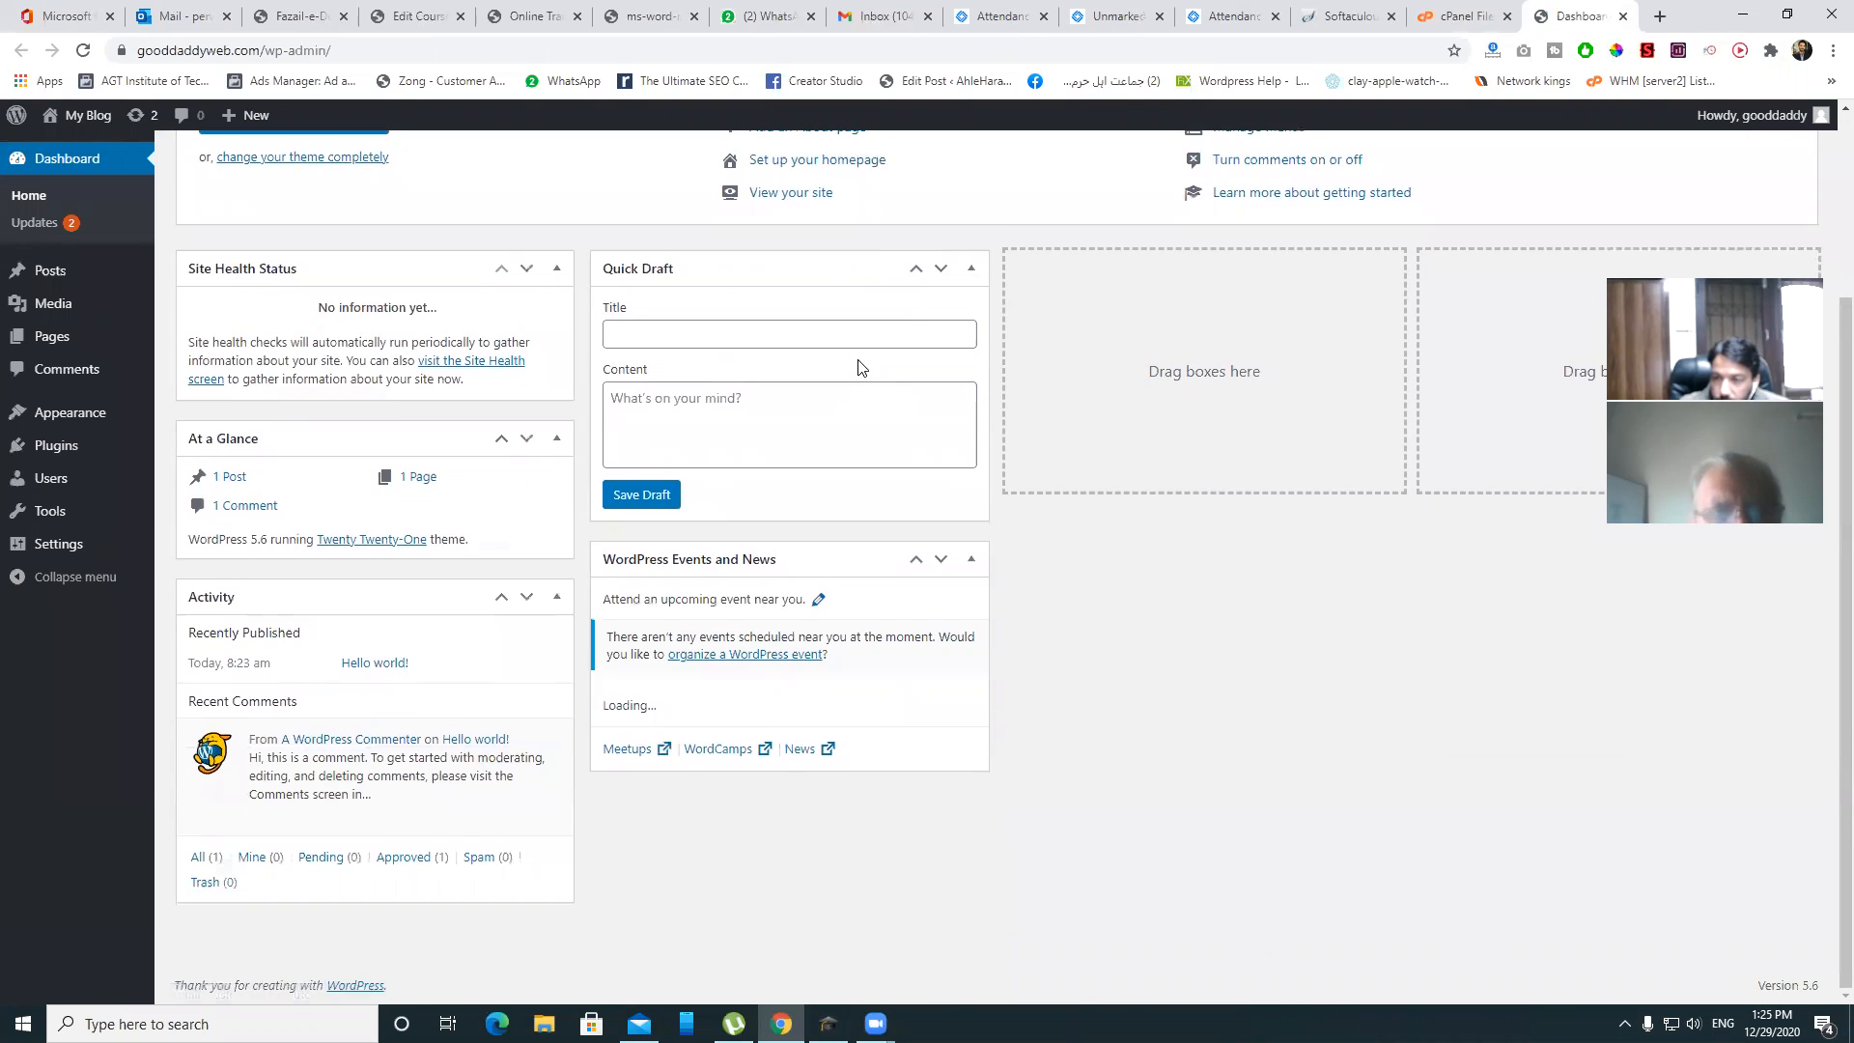
scroll(856, 364, up, 3)
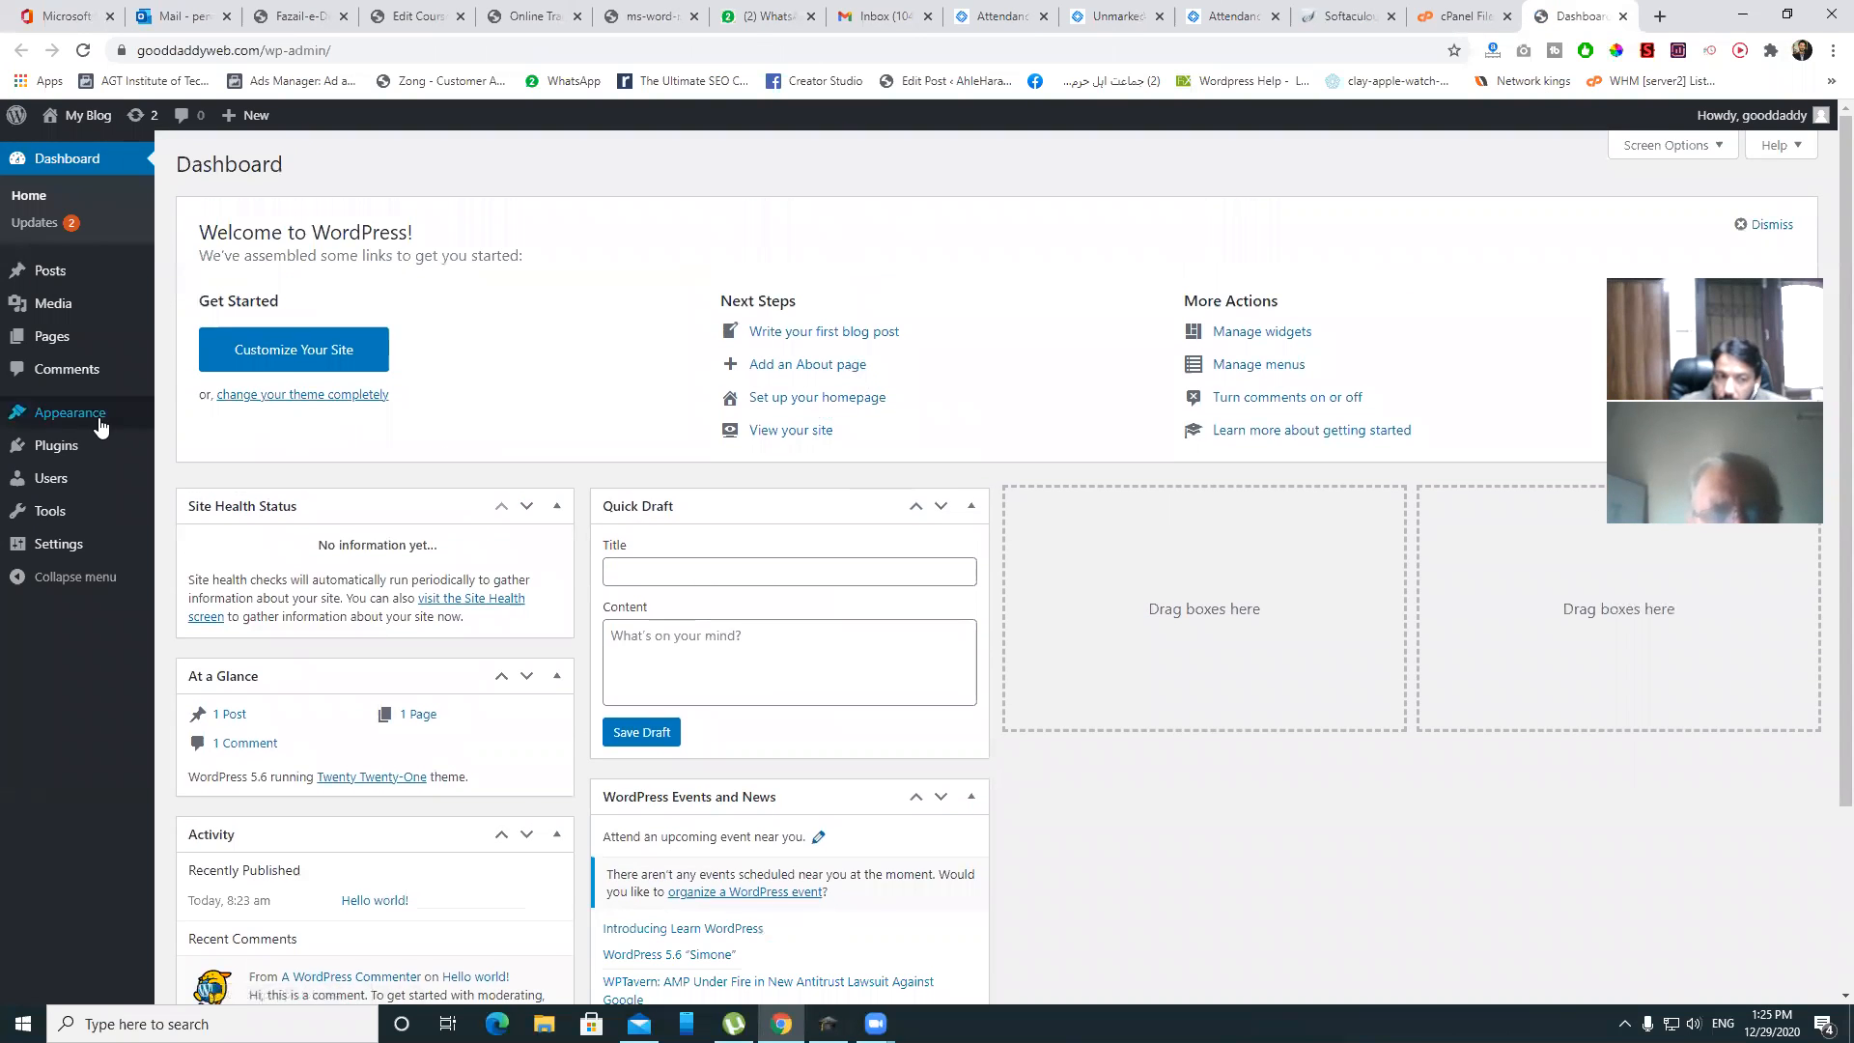
mouse_move(37, 456)
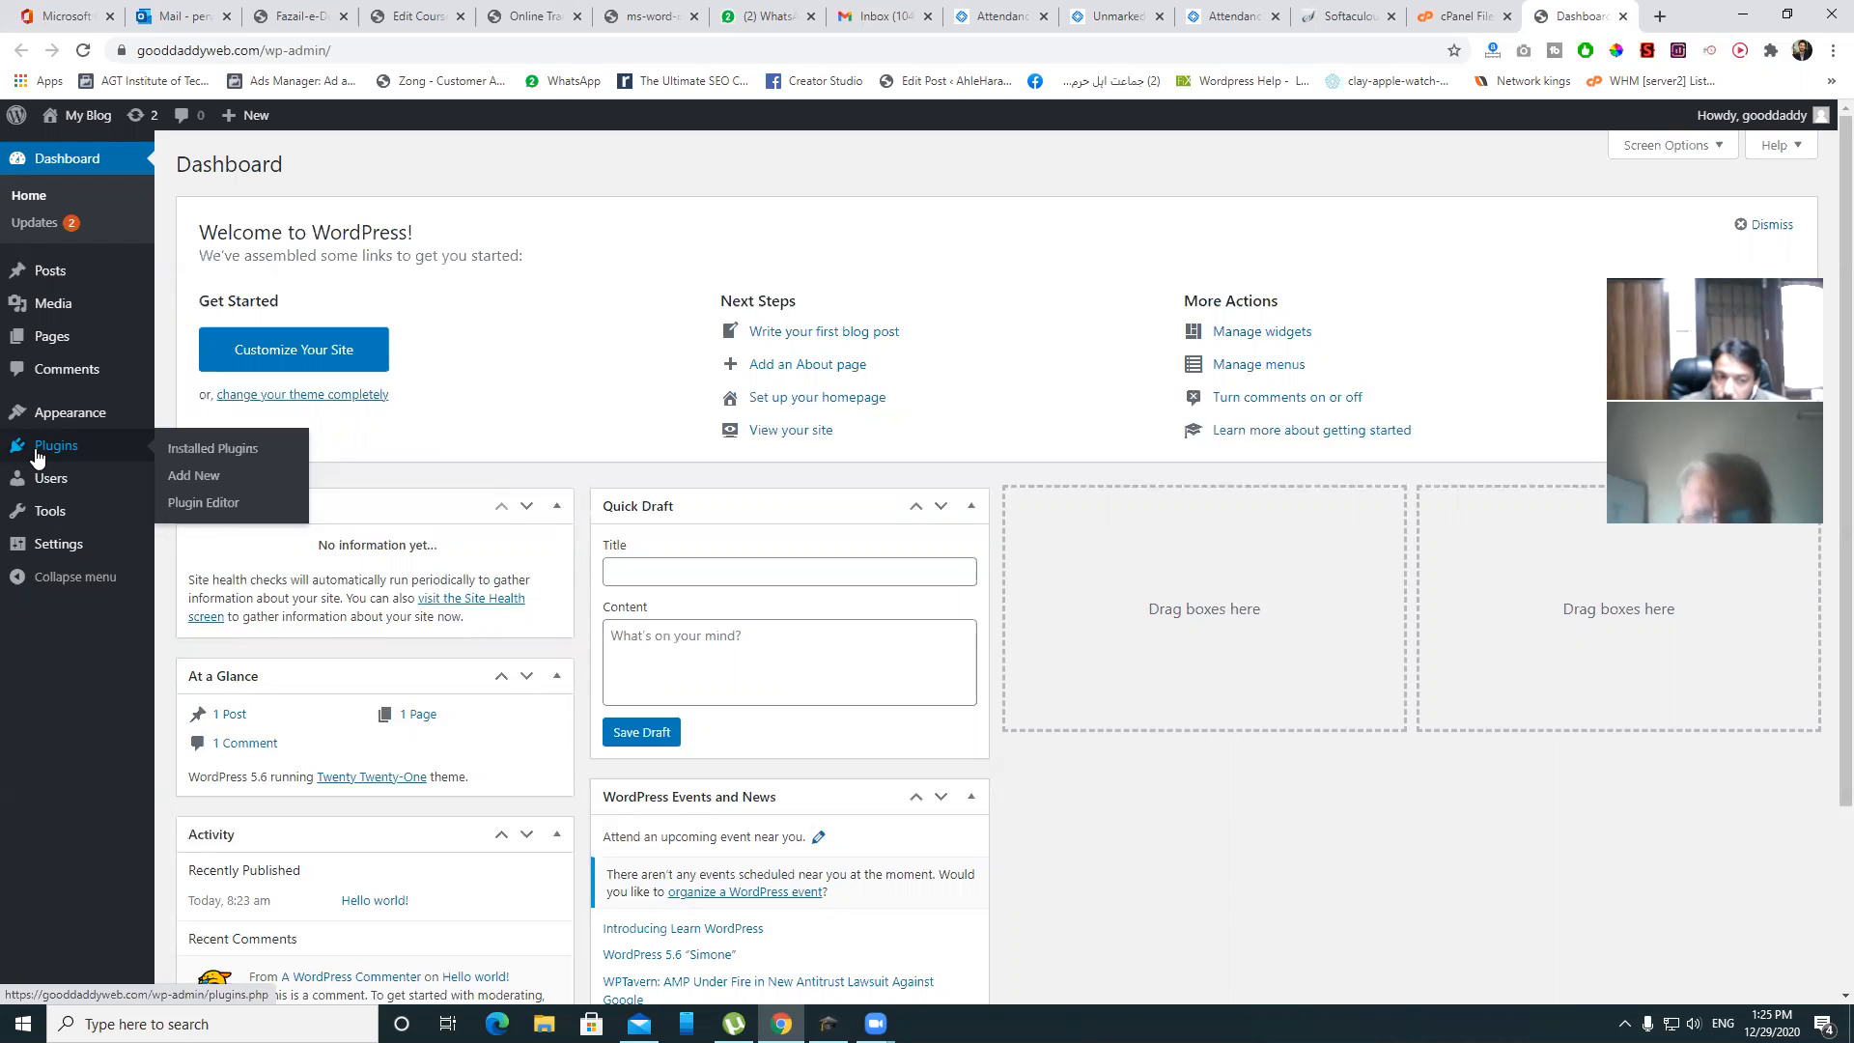
- Search plugins for 'astra', then install and activate Starter Templates
click(206, 450)
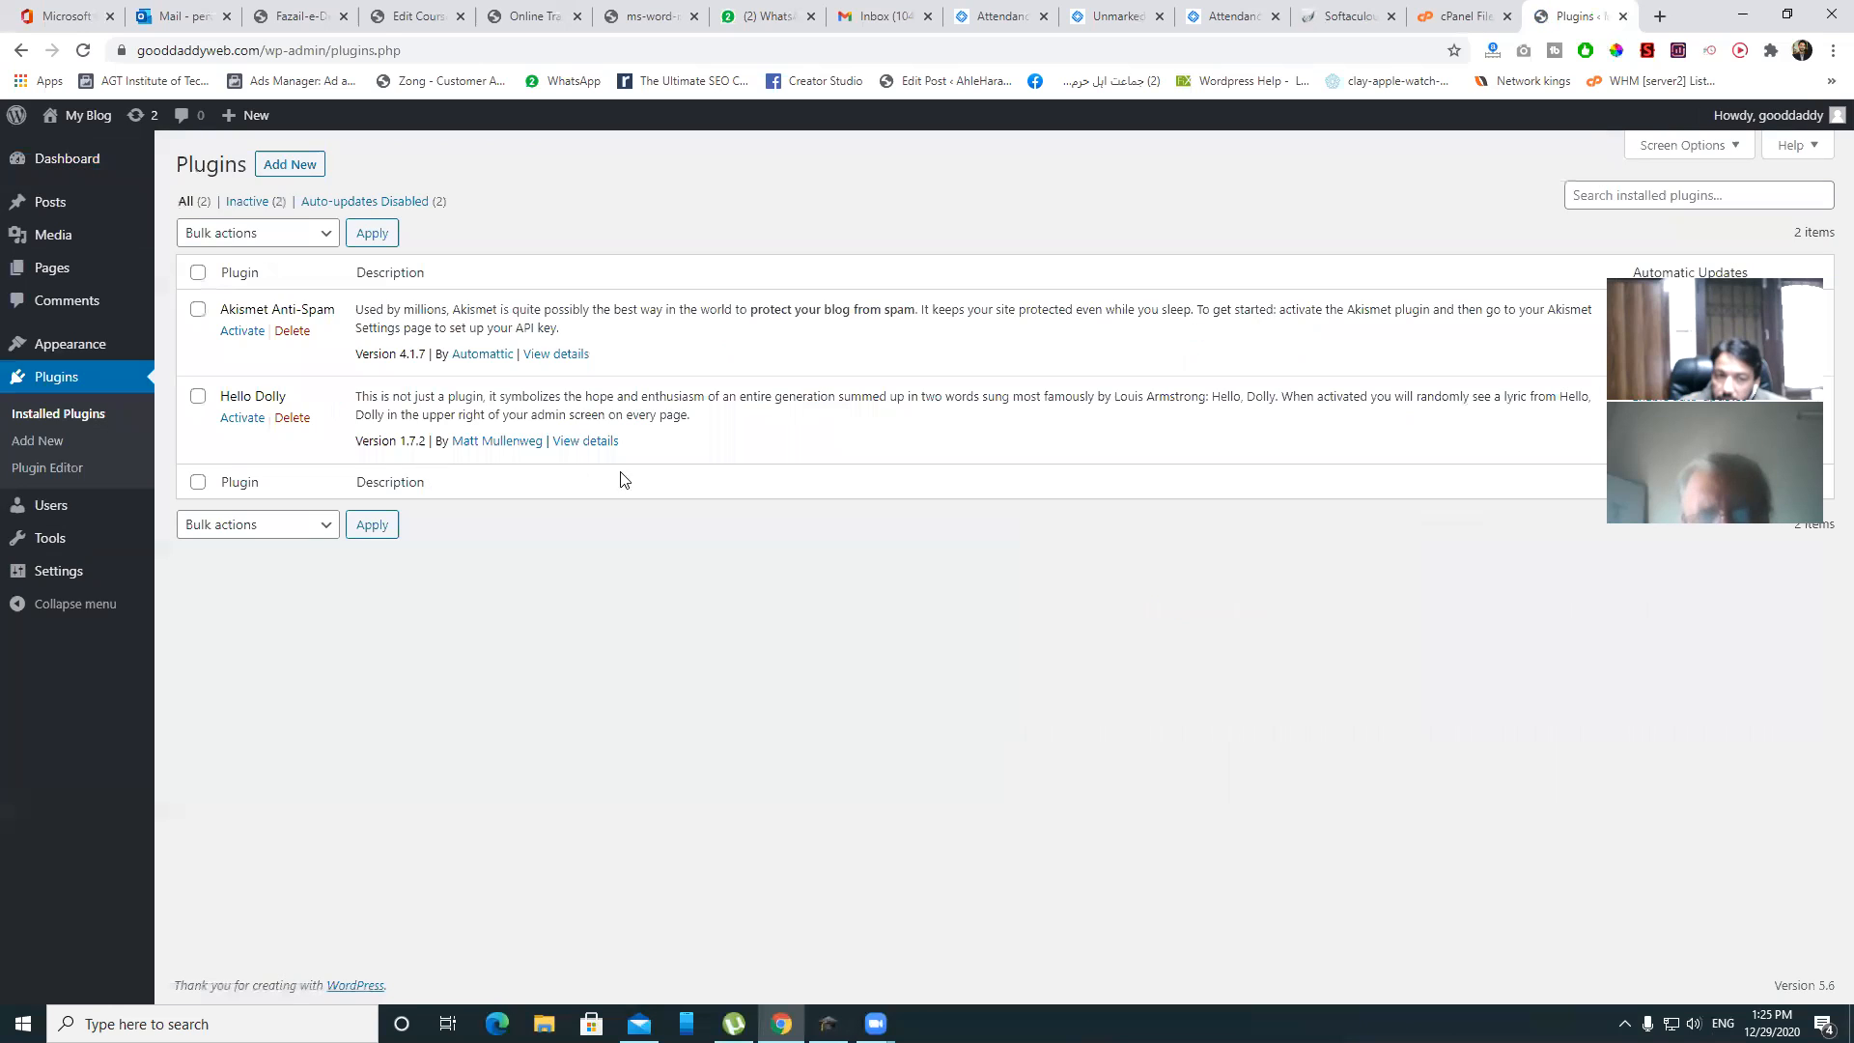
click(275, 166)
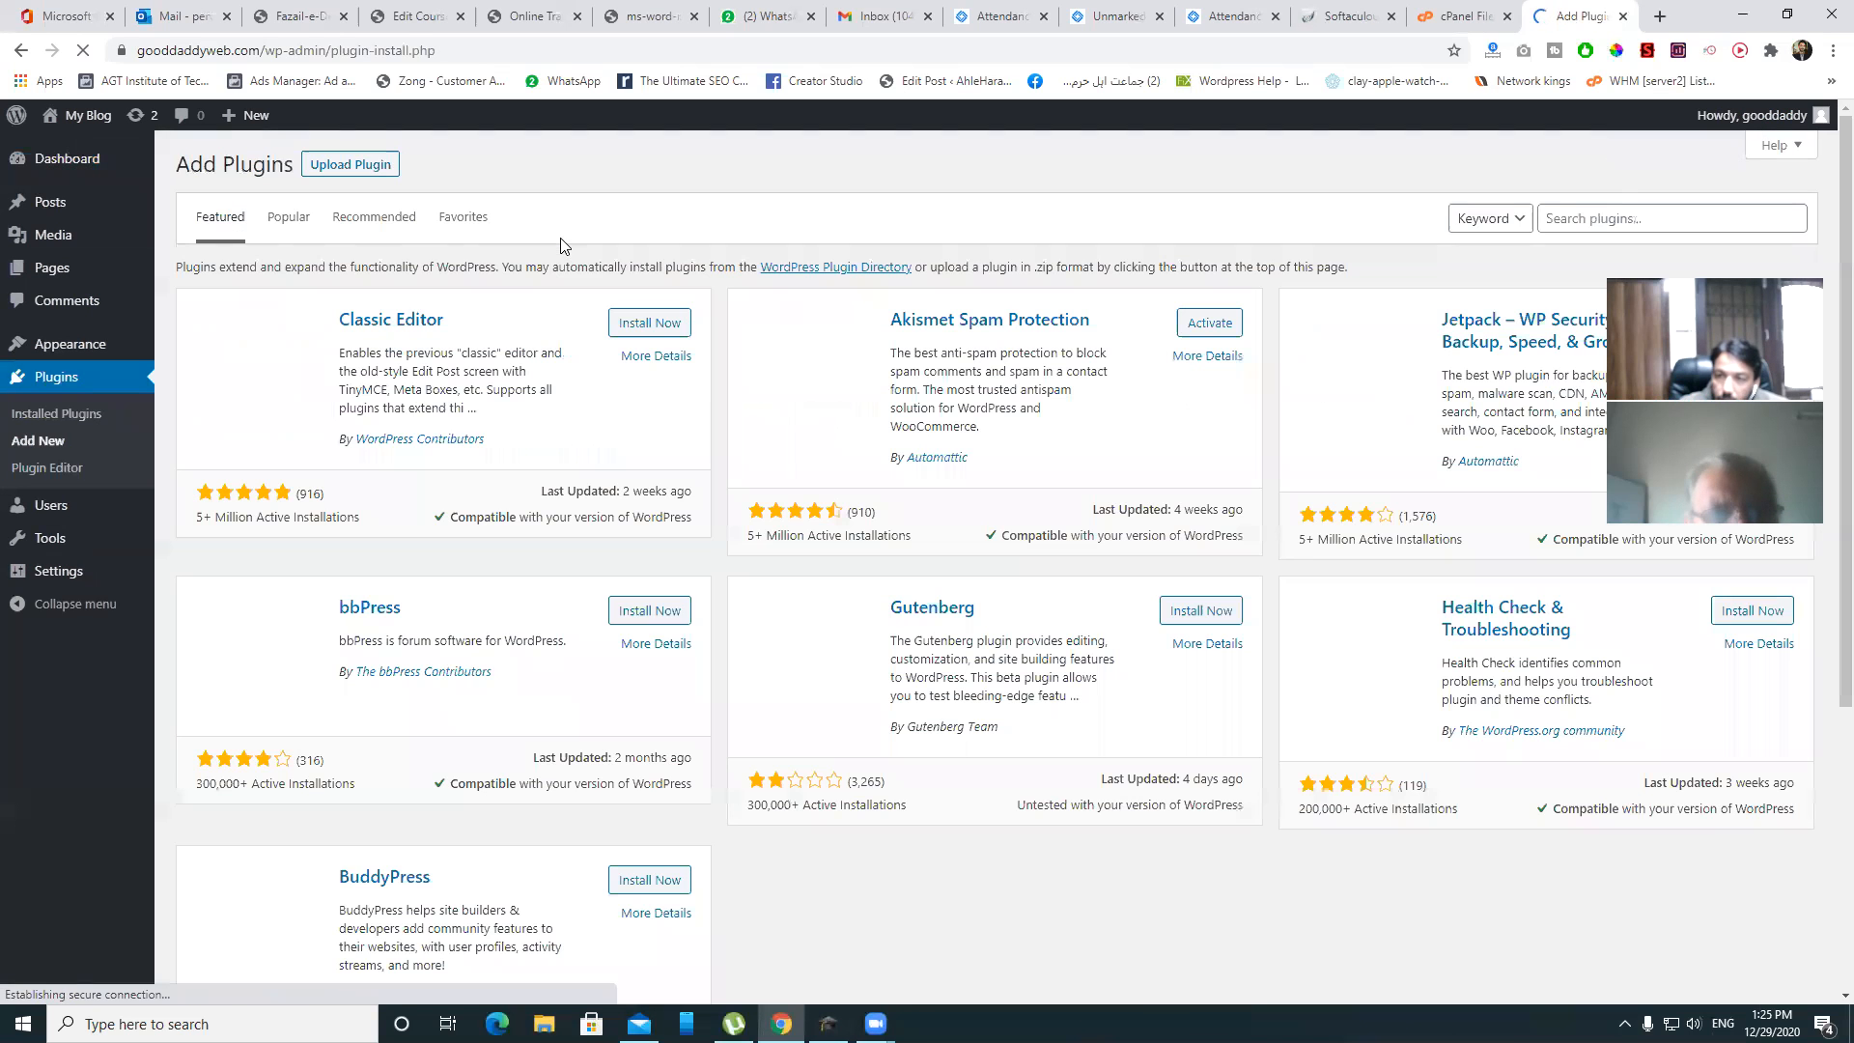
click(1554, 219)
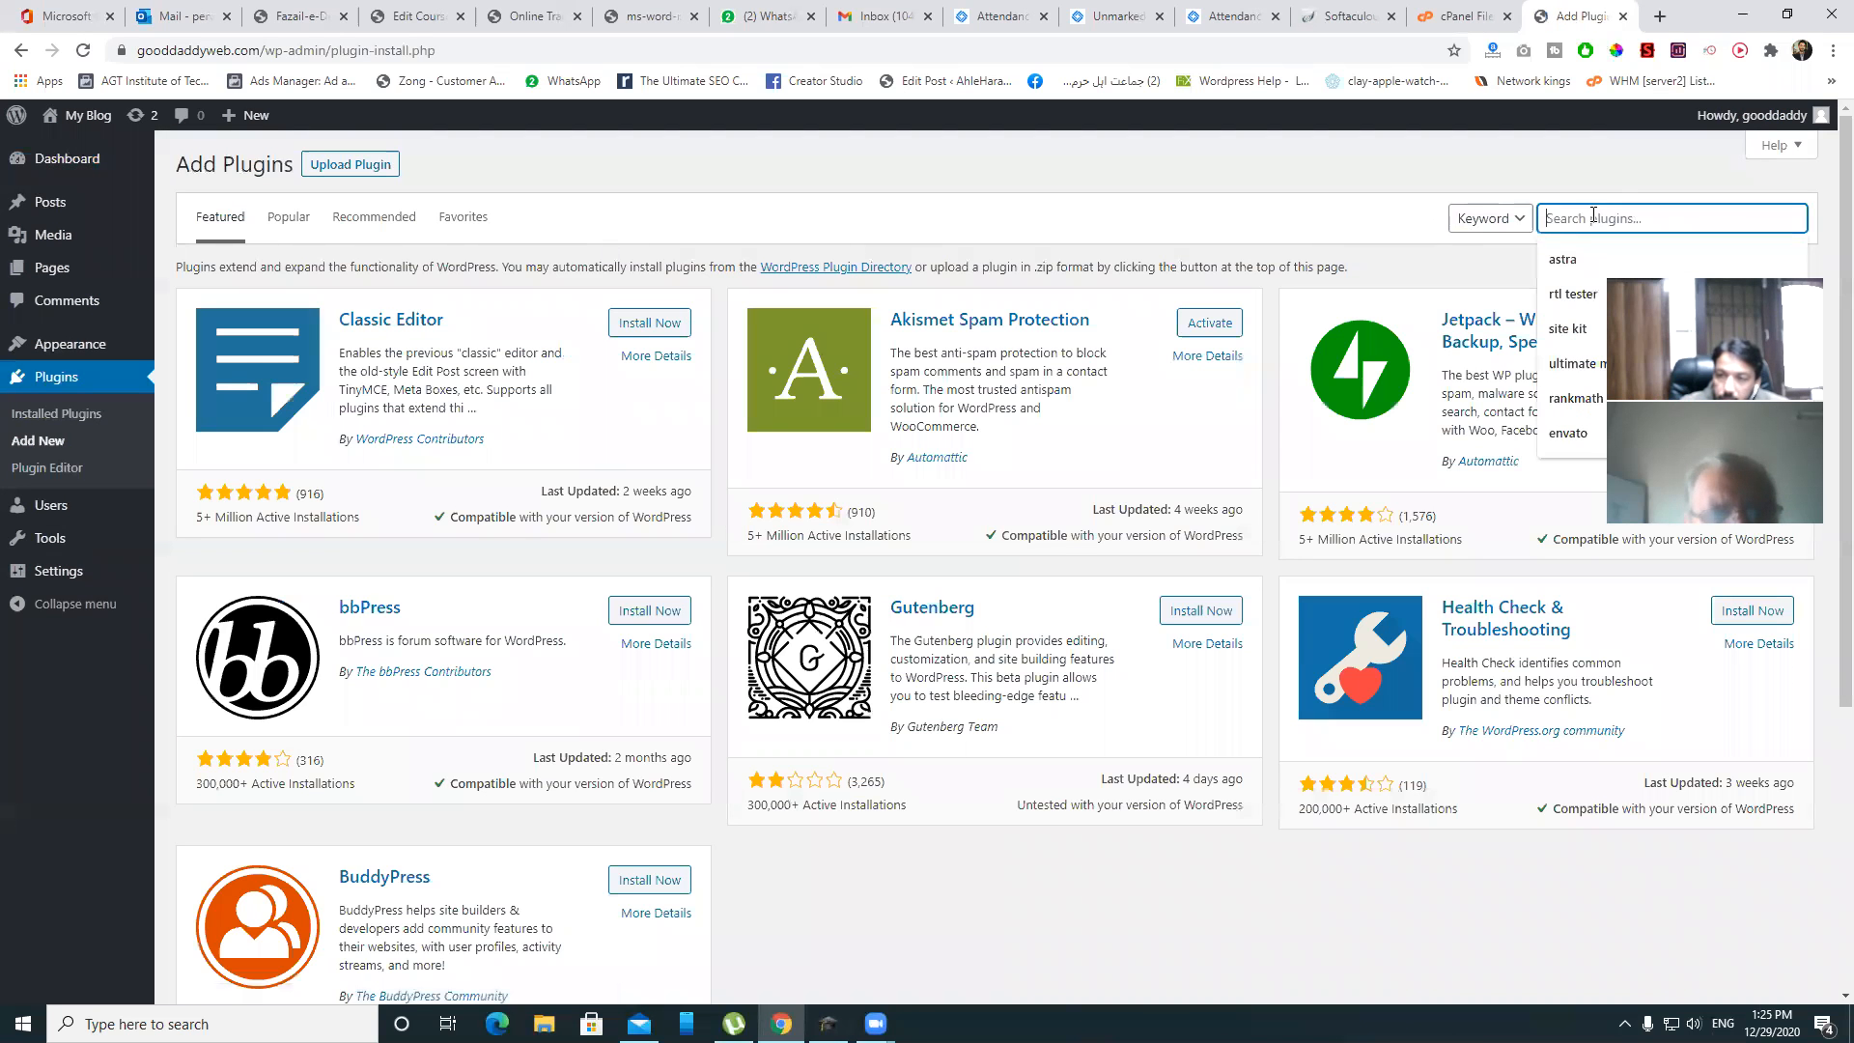
text(astra)
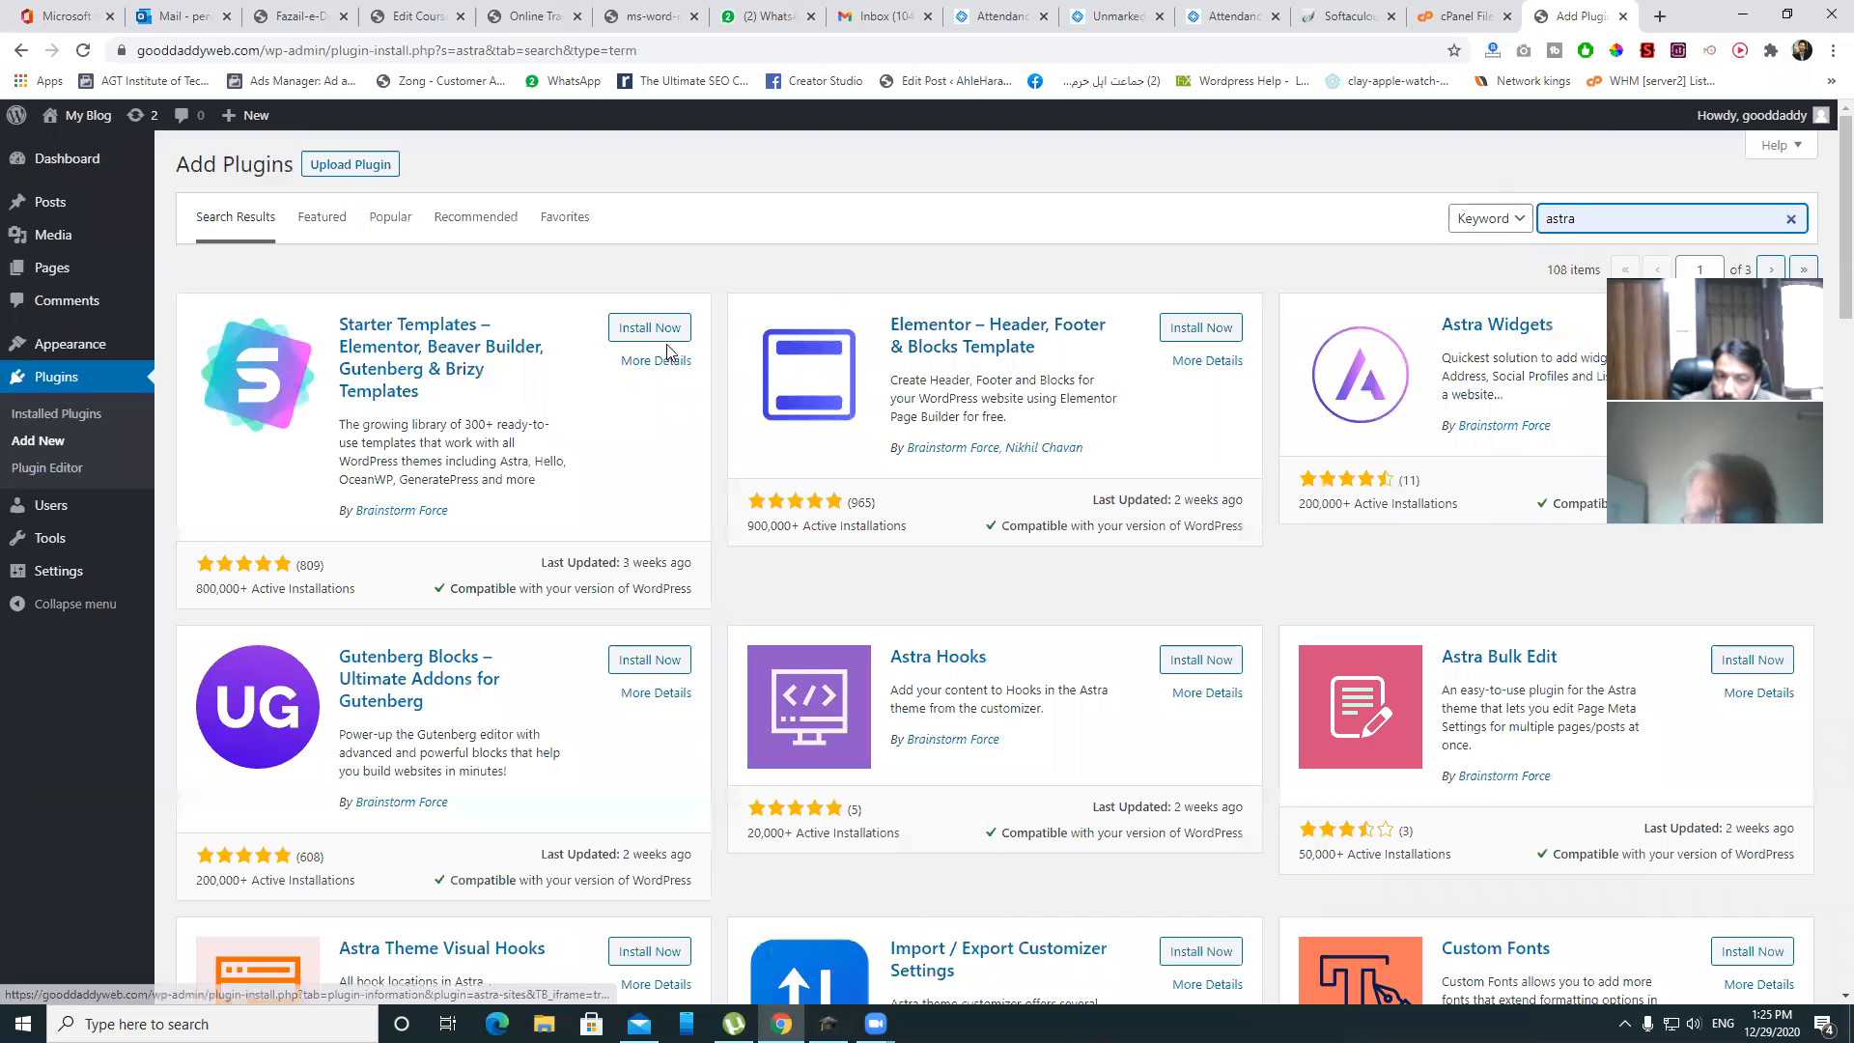
click(657, 330)
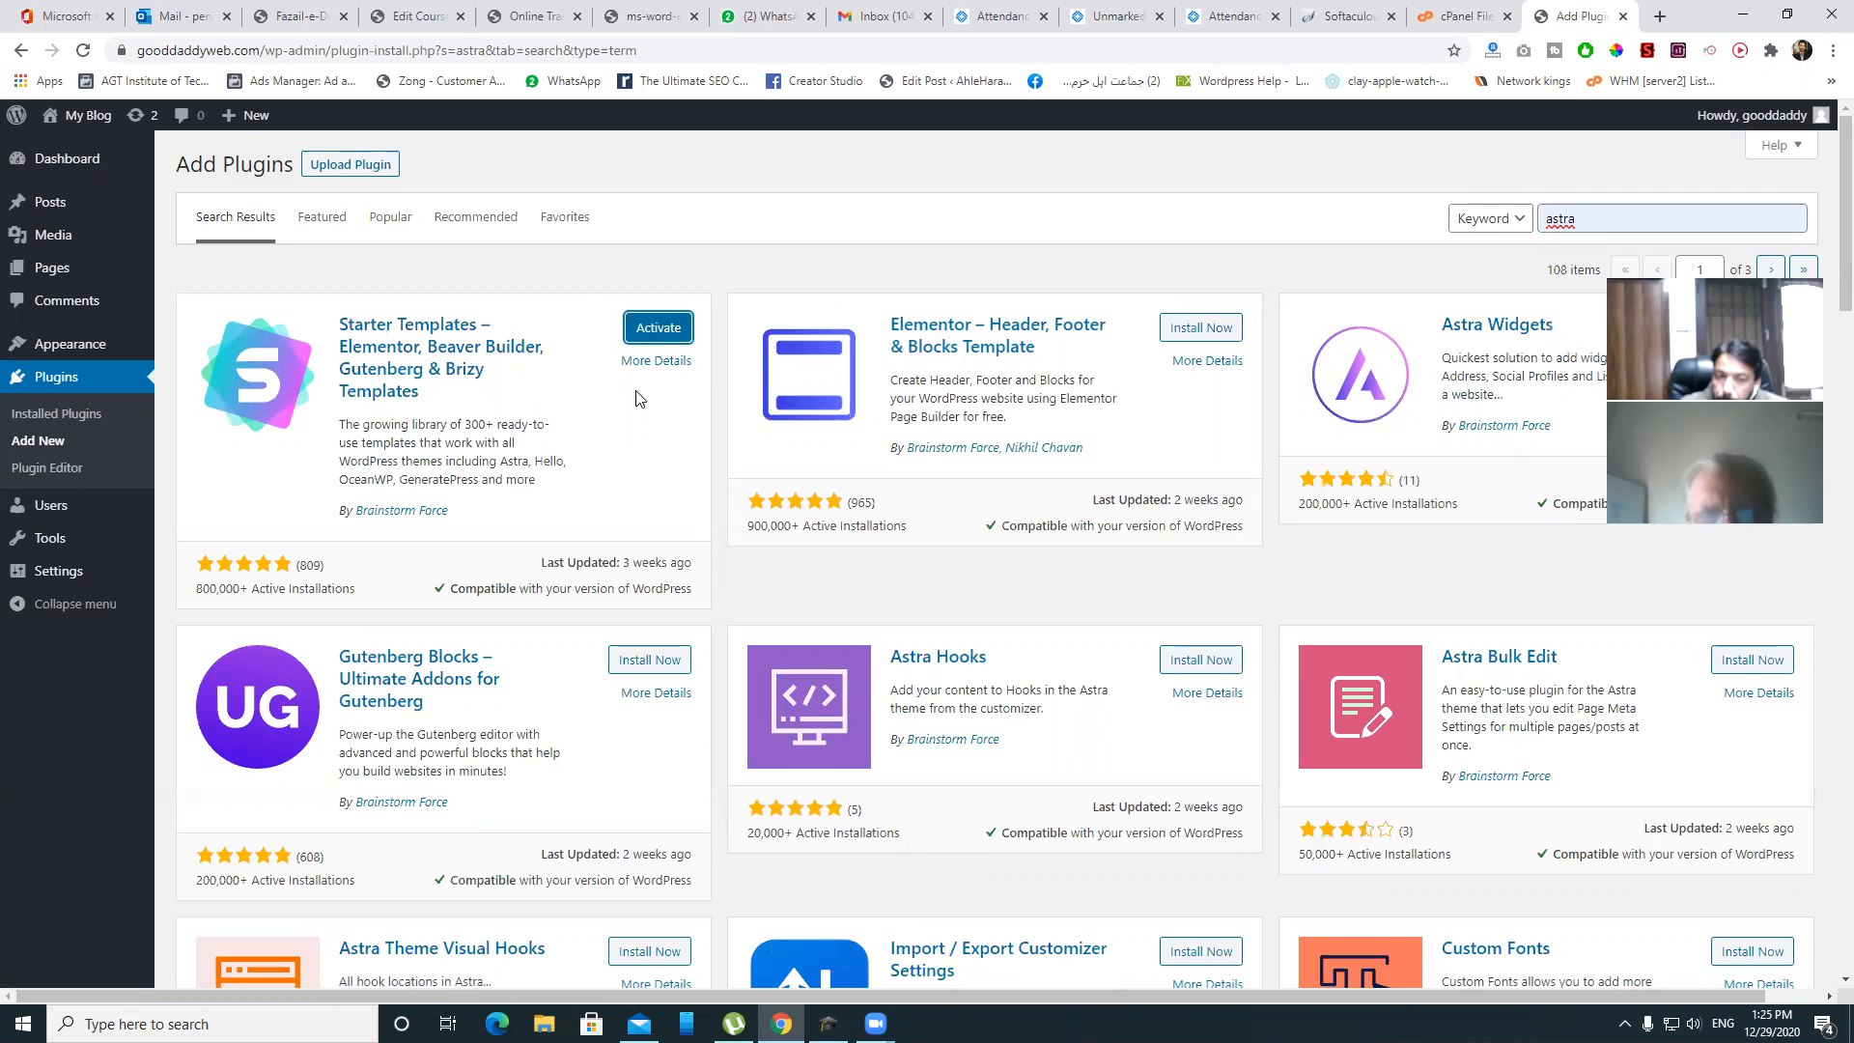
click(649, 329)
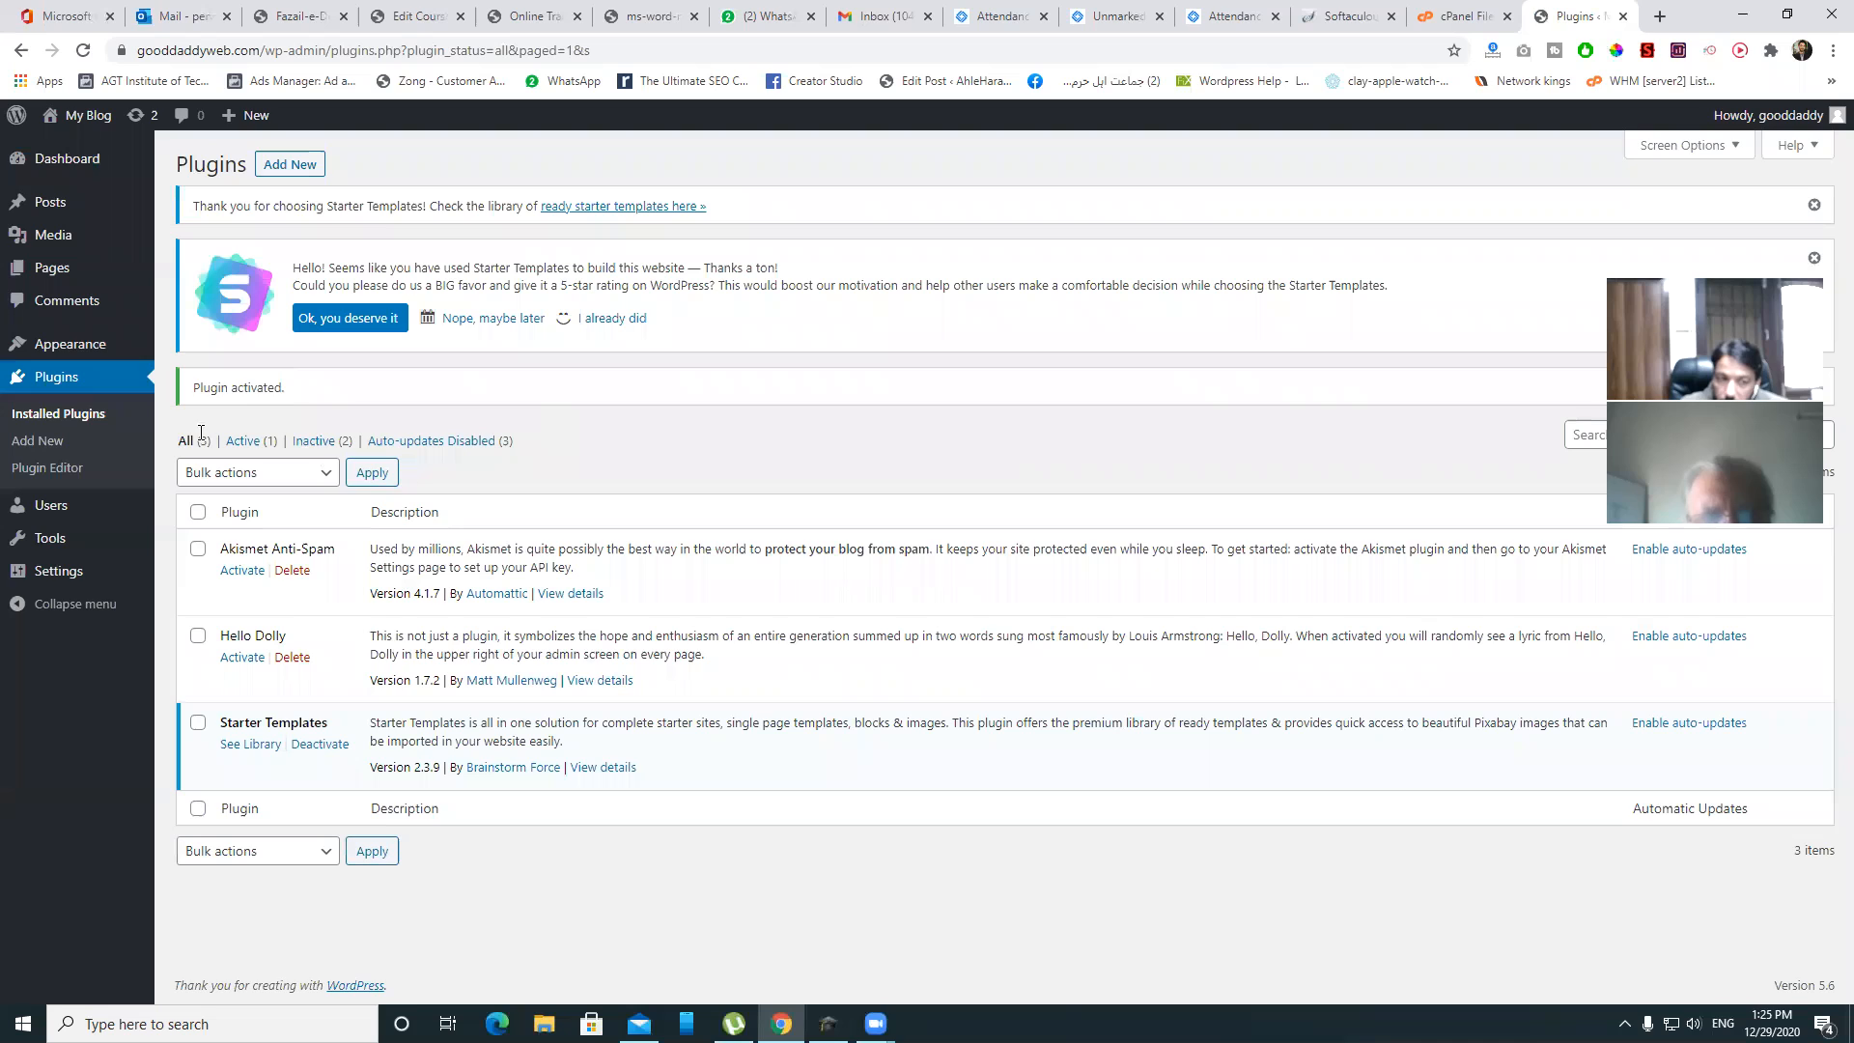
- Launch Starter Templates from the Appearance menu
mouse_move(77, 345)
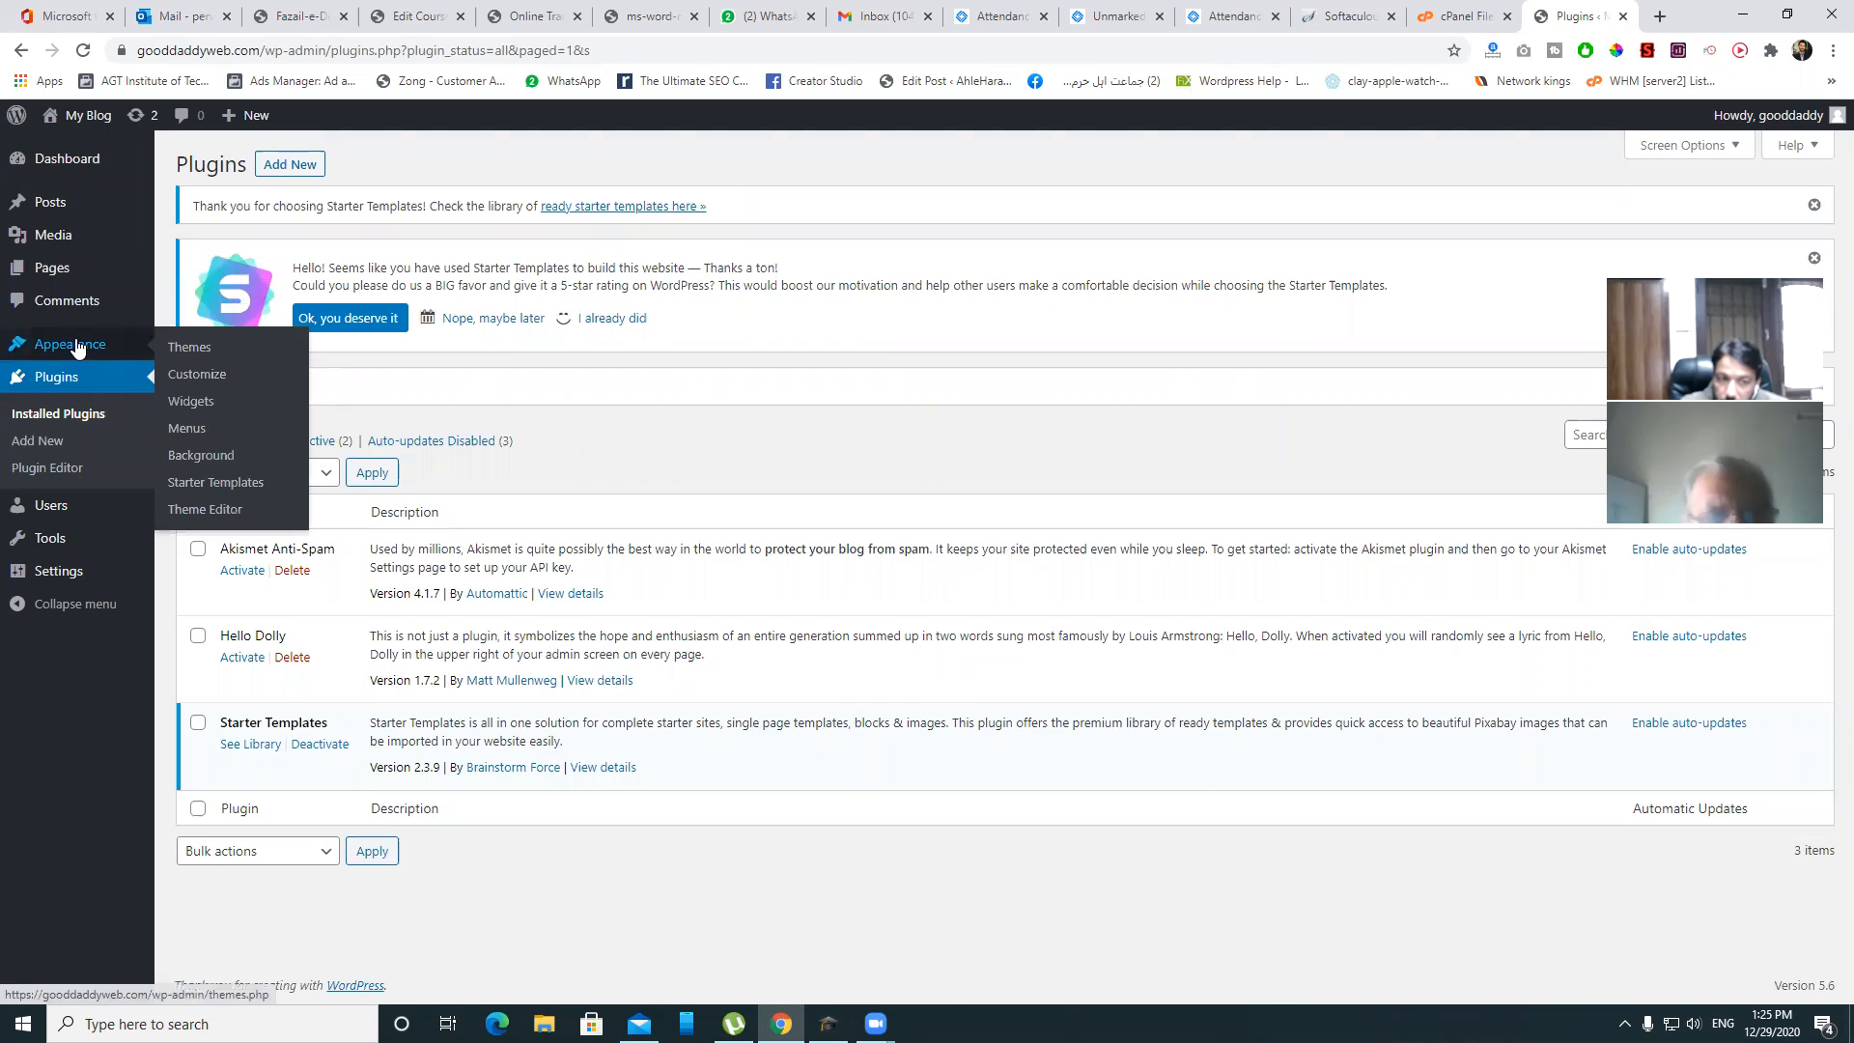
click(225, 485)
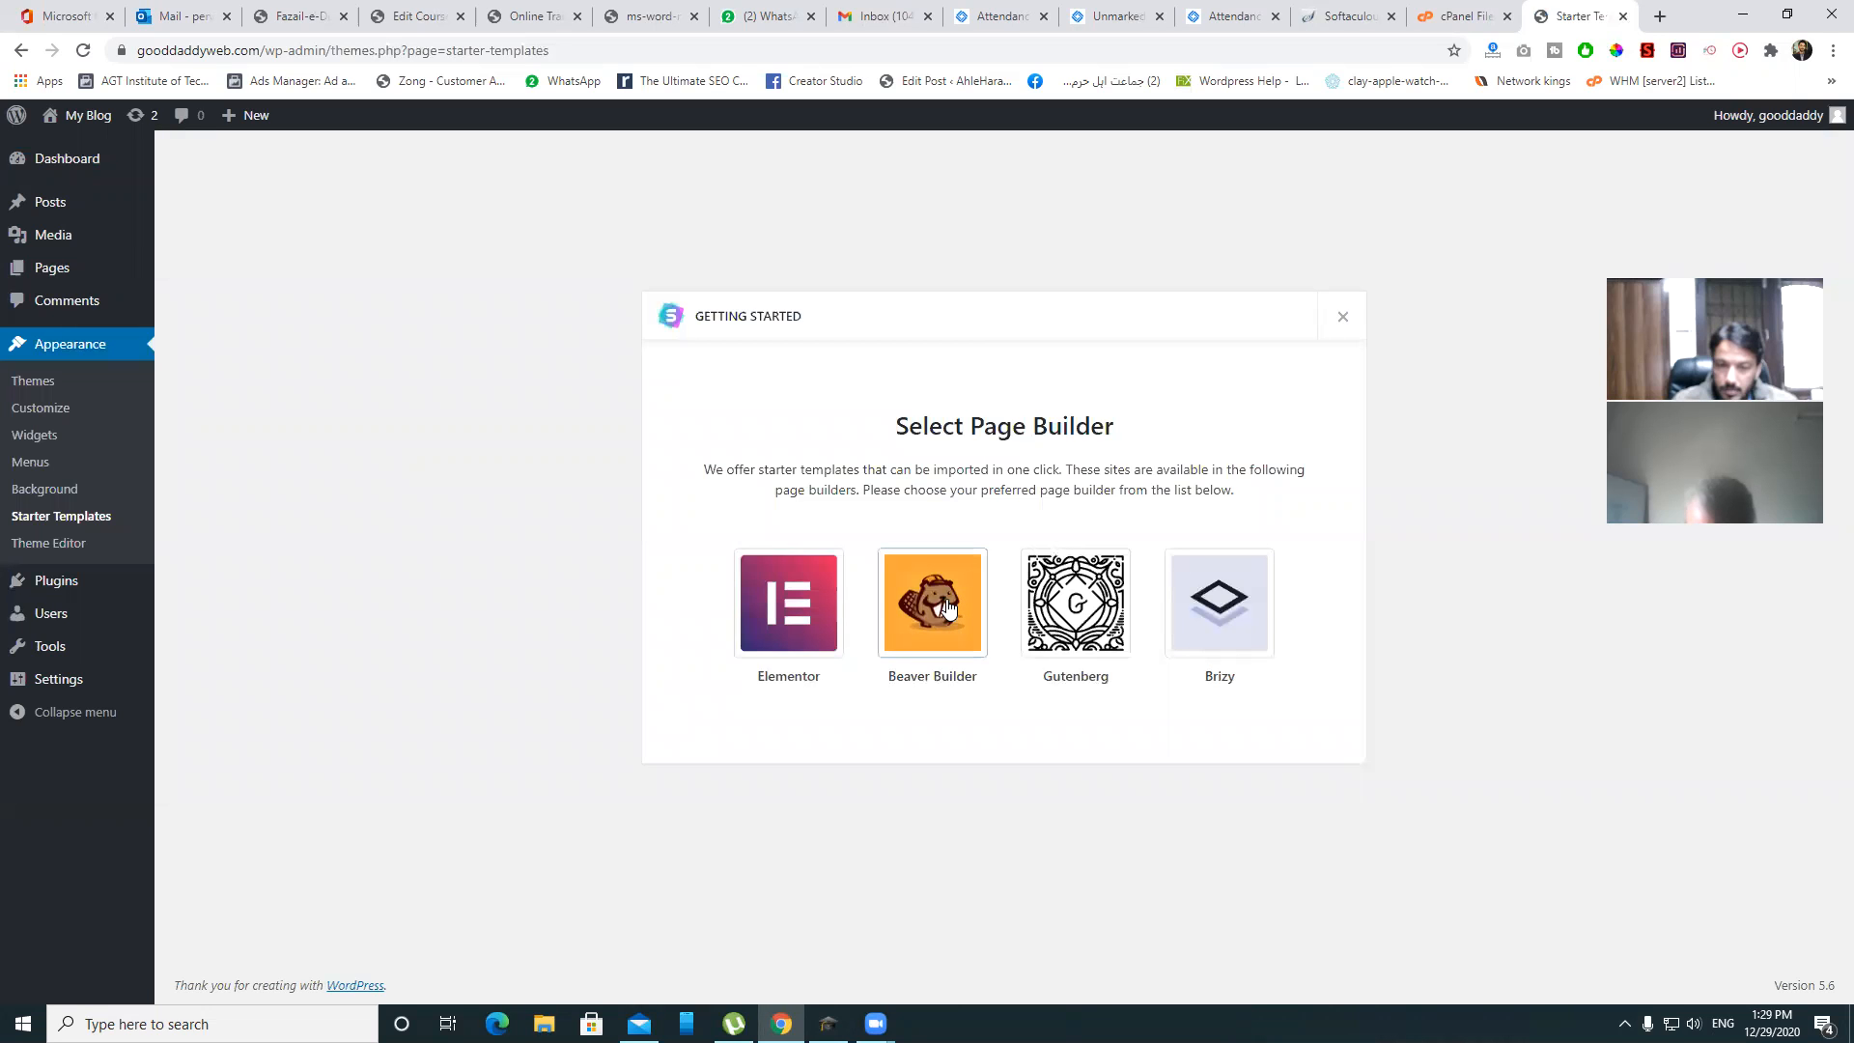
- Choose Elementor as the page builder and scroll the gallery to Online Courses
click(799, 603)
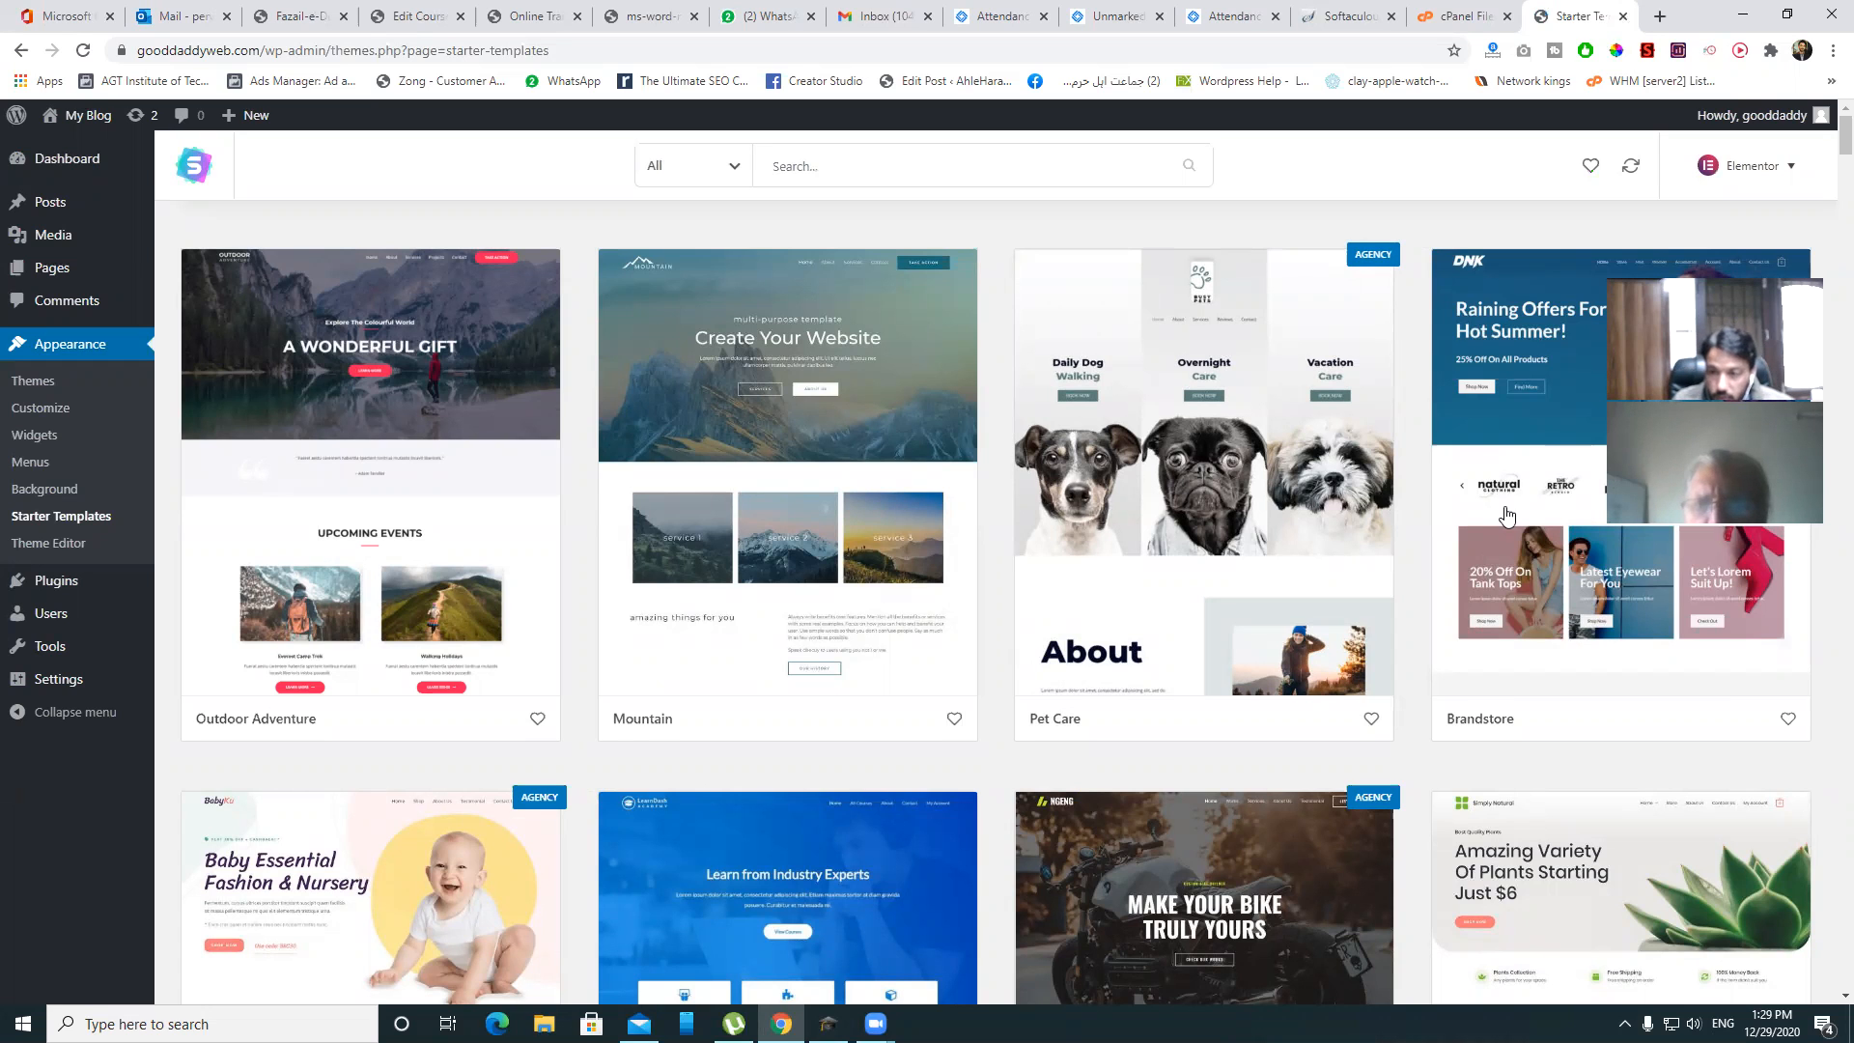
scroll(1650, 575, down, 1)
scroll(1570, 558, down, 6)
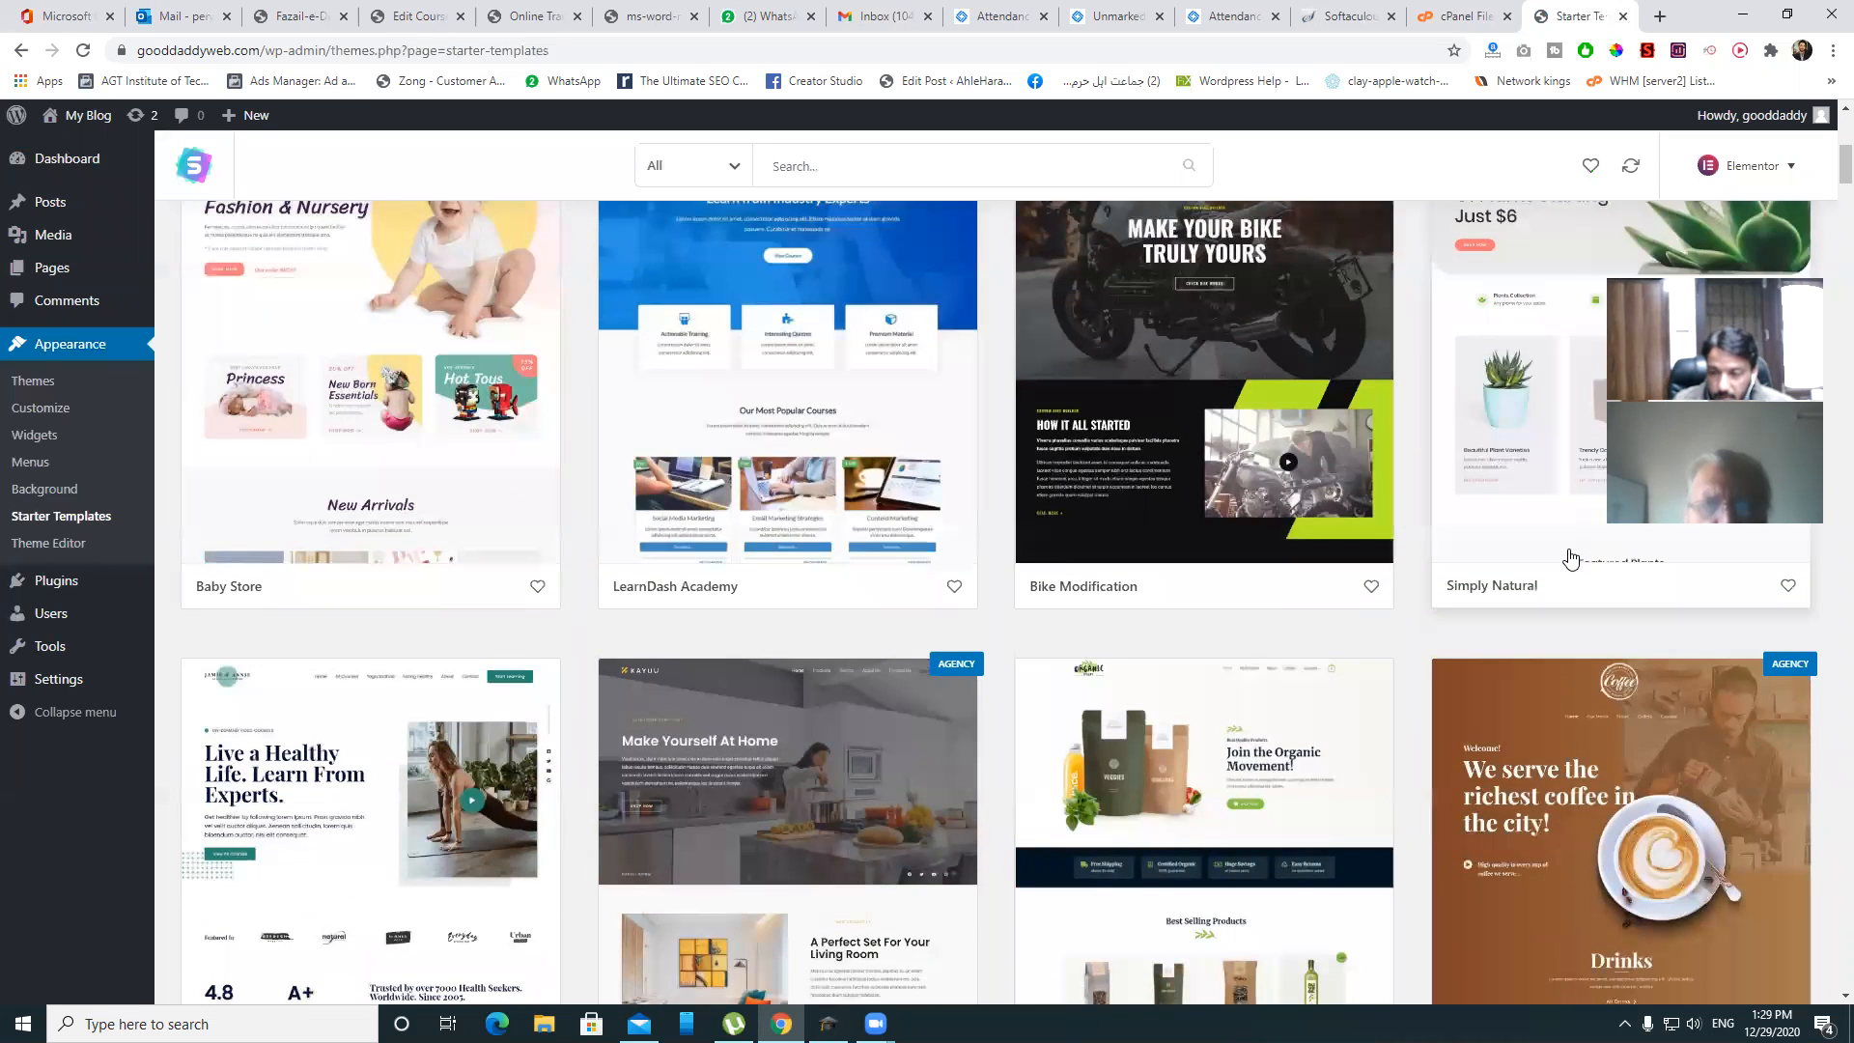
scroll(1570, 558, down, 6)
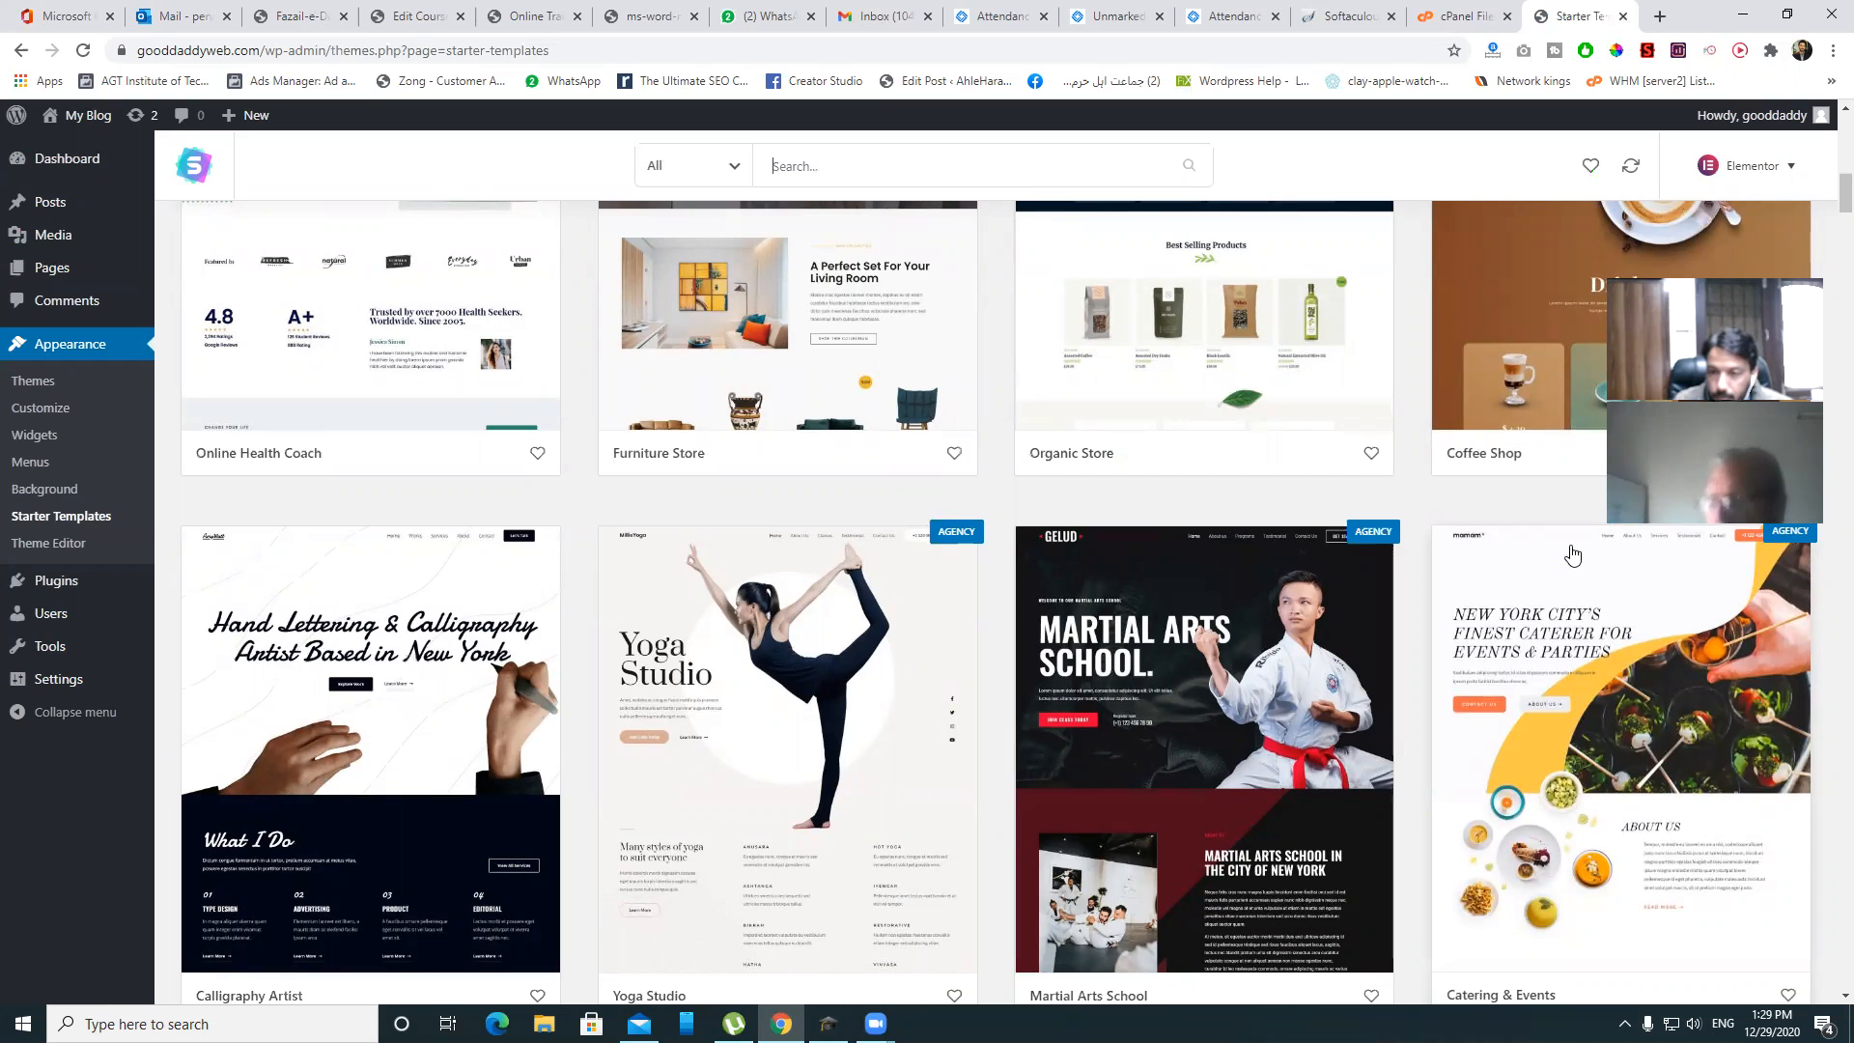
scroll(1572, 554, down, 3)
scroll(1574, 552, up, 8)
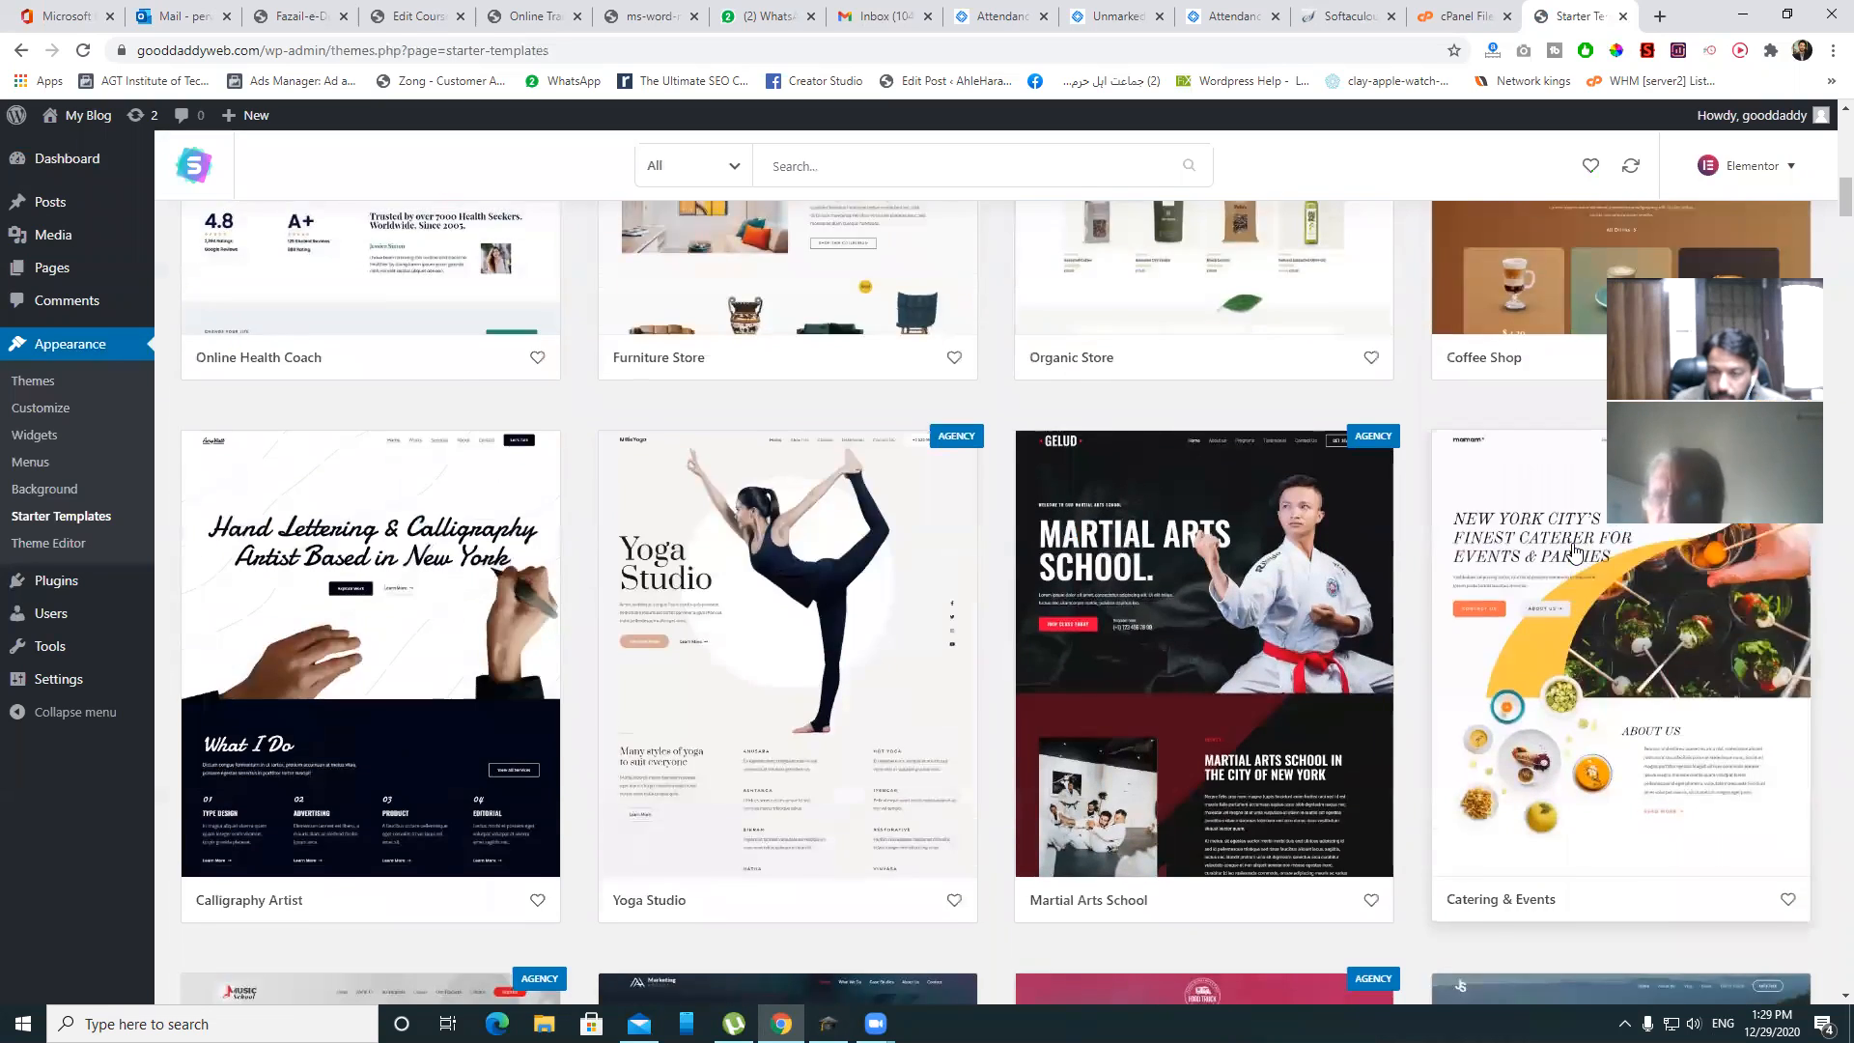
scroll(1573, 553, down, 15)
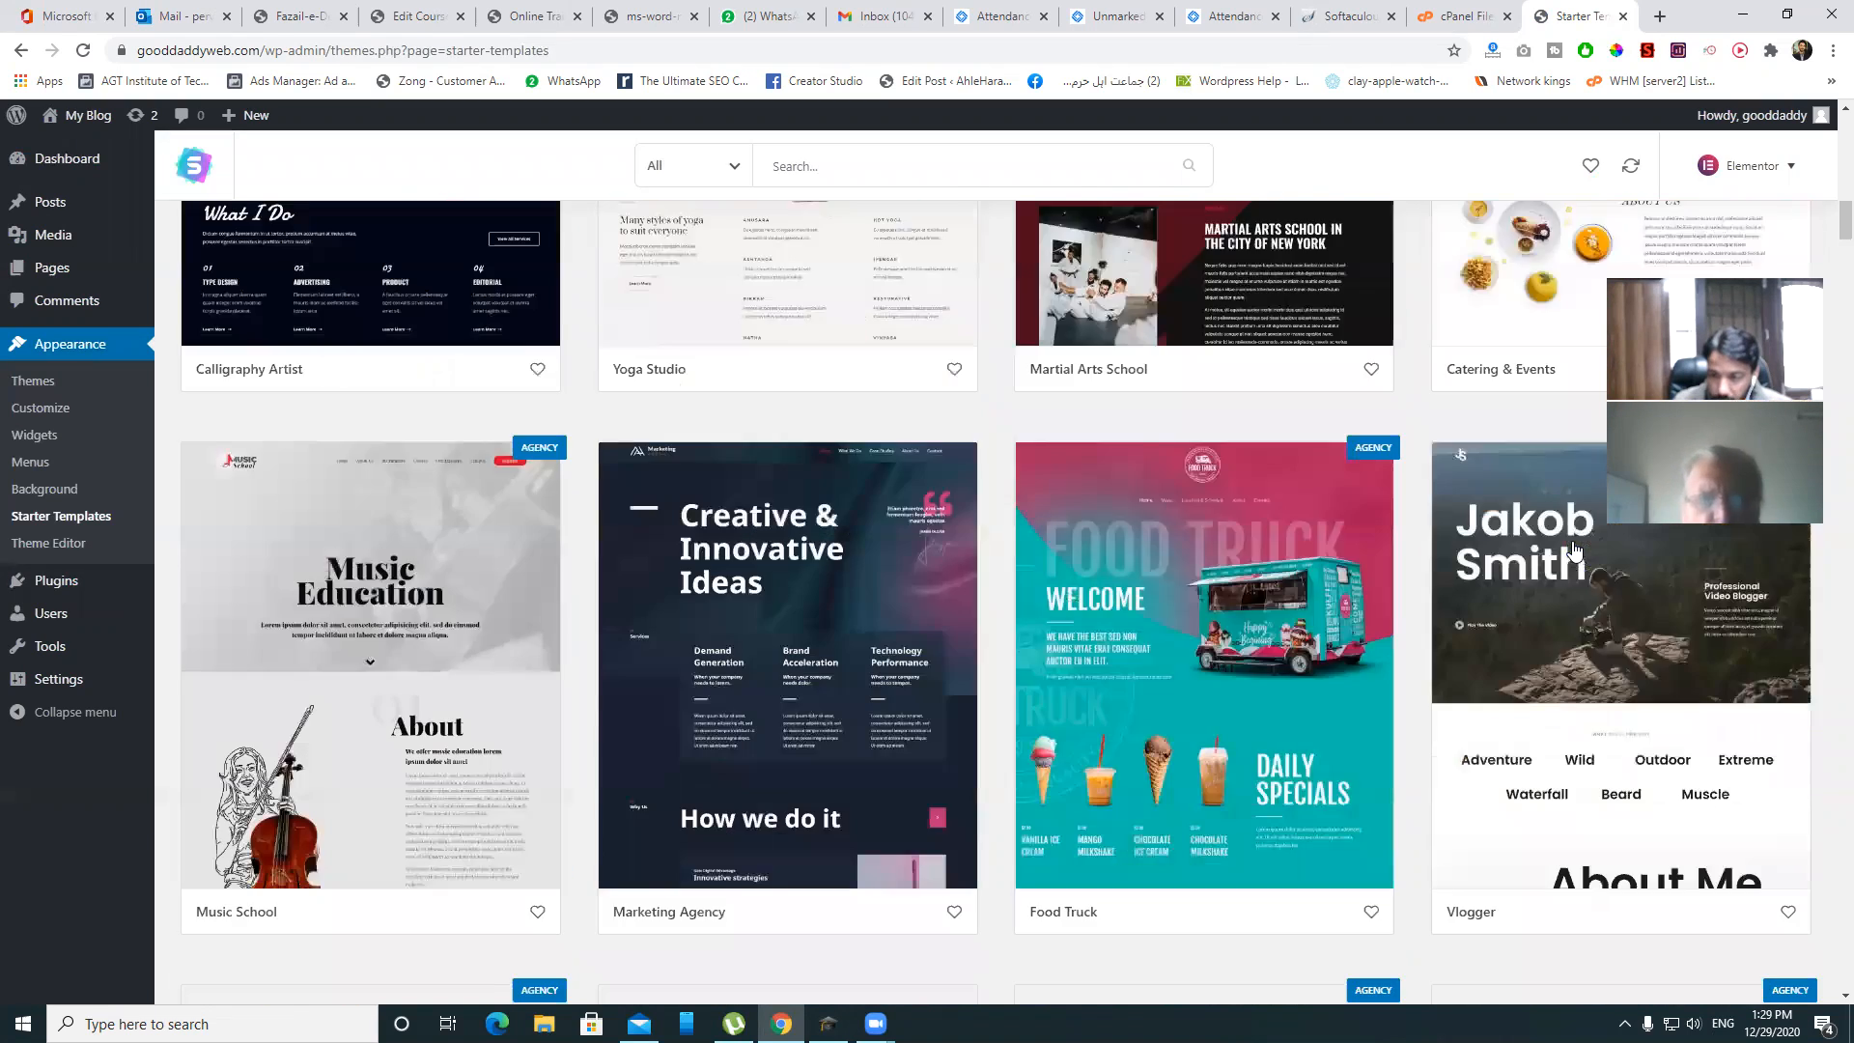
scroll(1574, 550, down, 7)
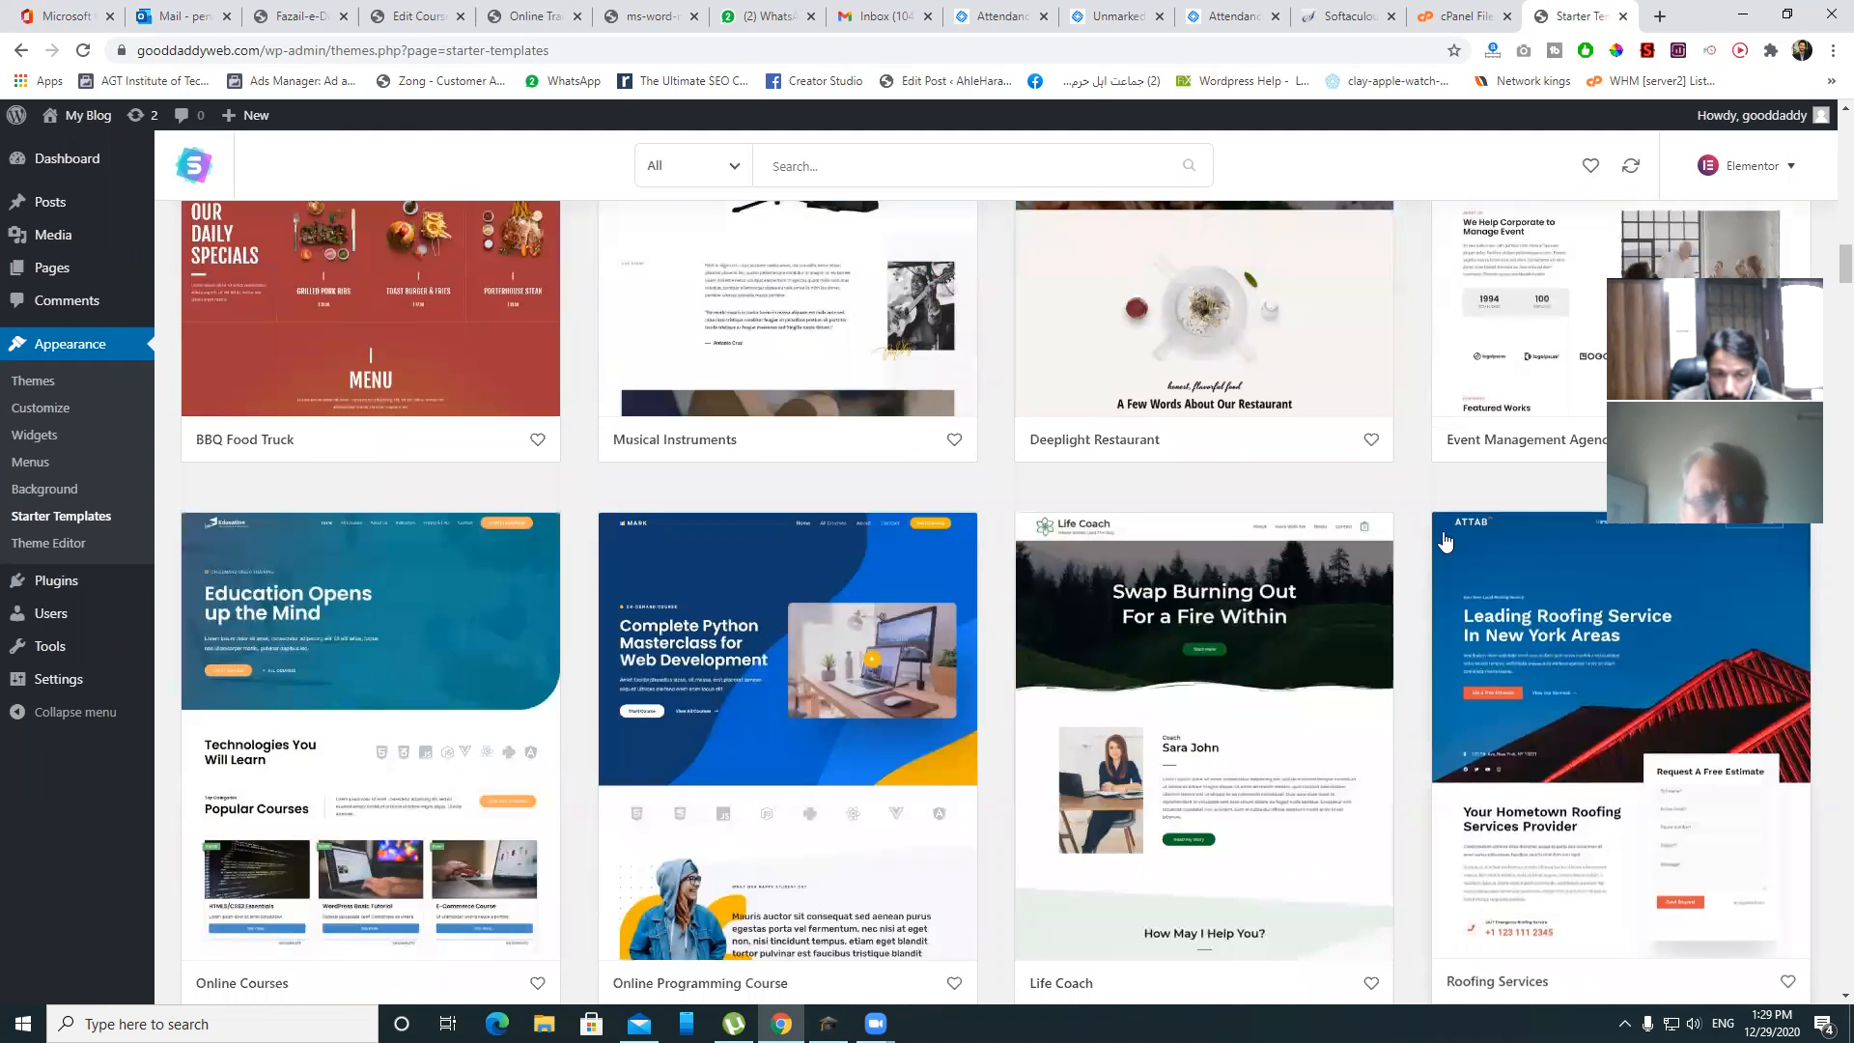
scroll(444, 657, down, 2)
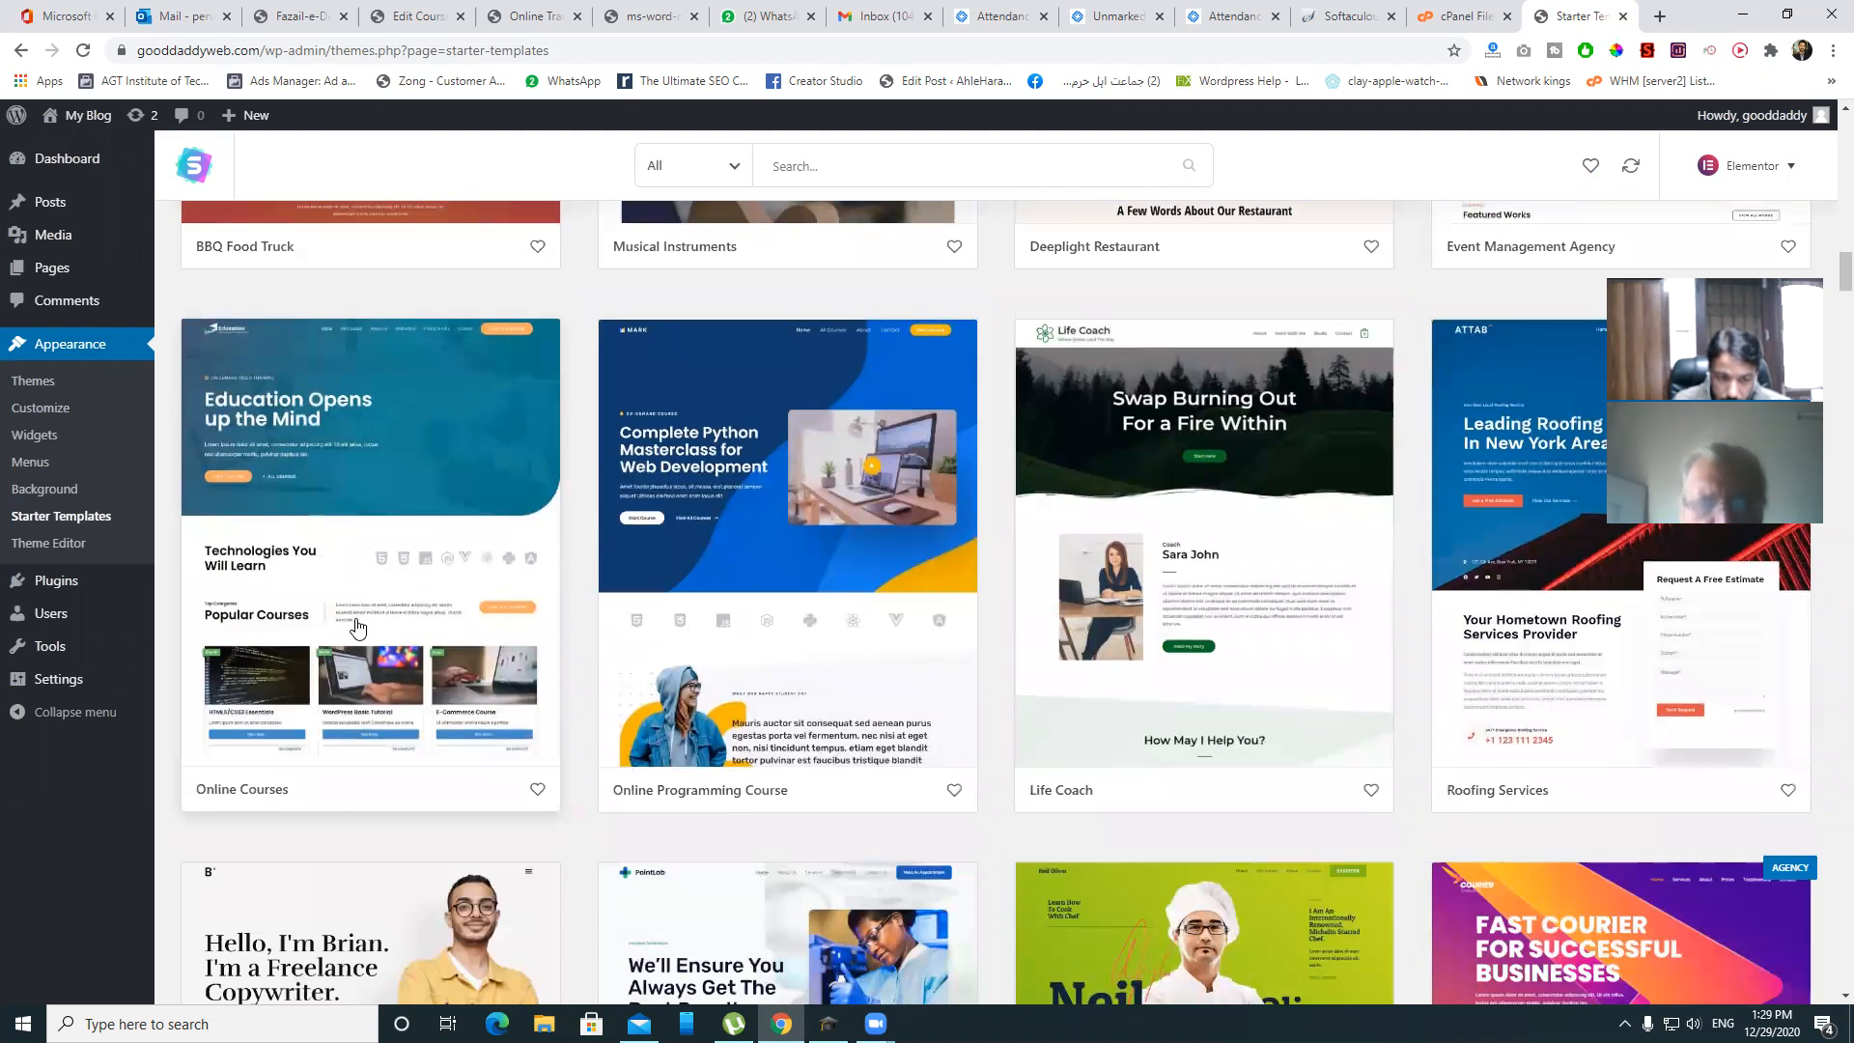
- Open the Online Courses template and choose Import Complete Site
click(391, 606)
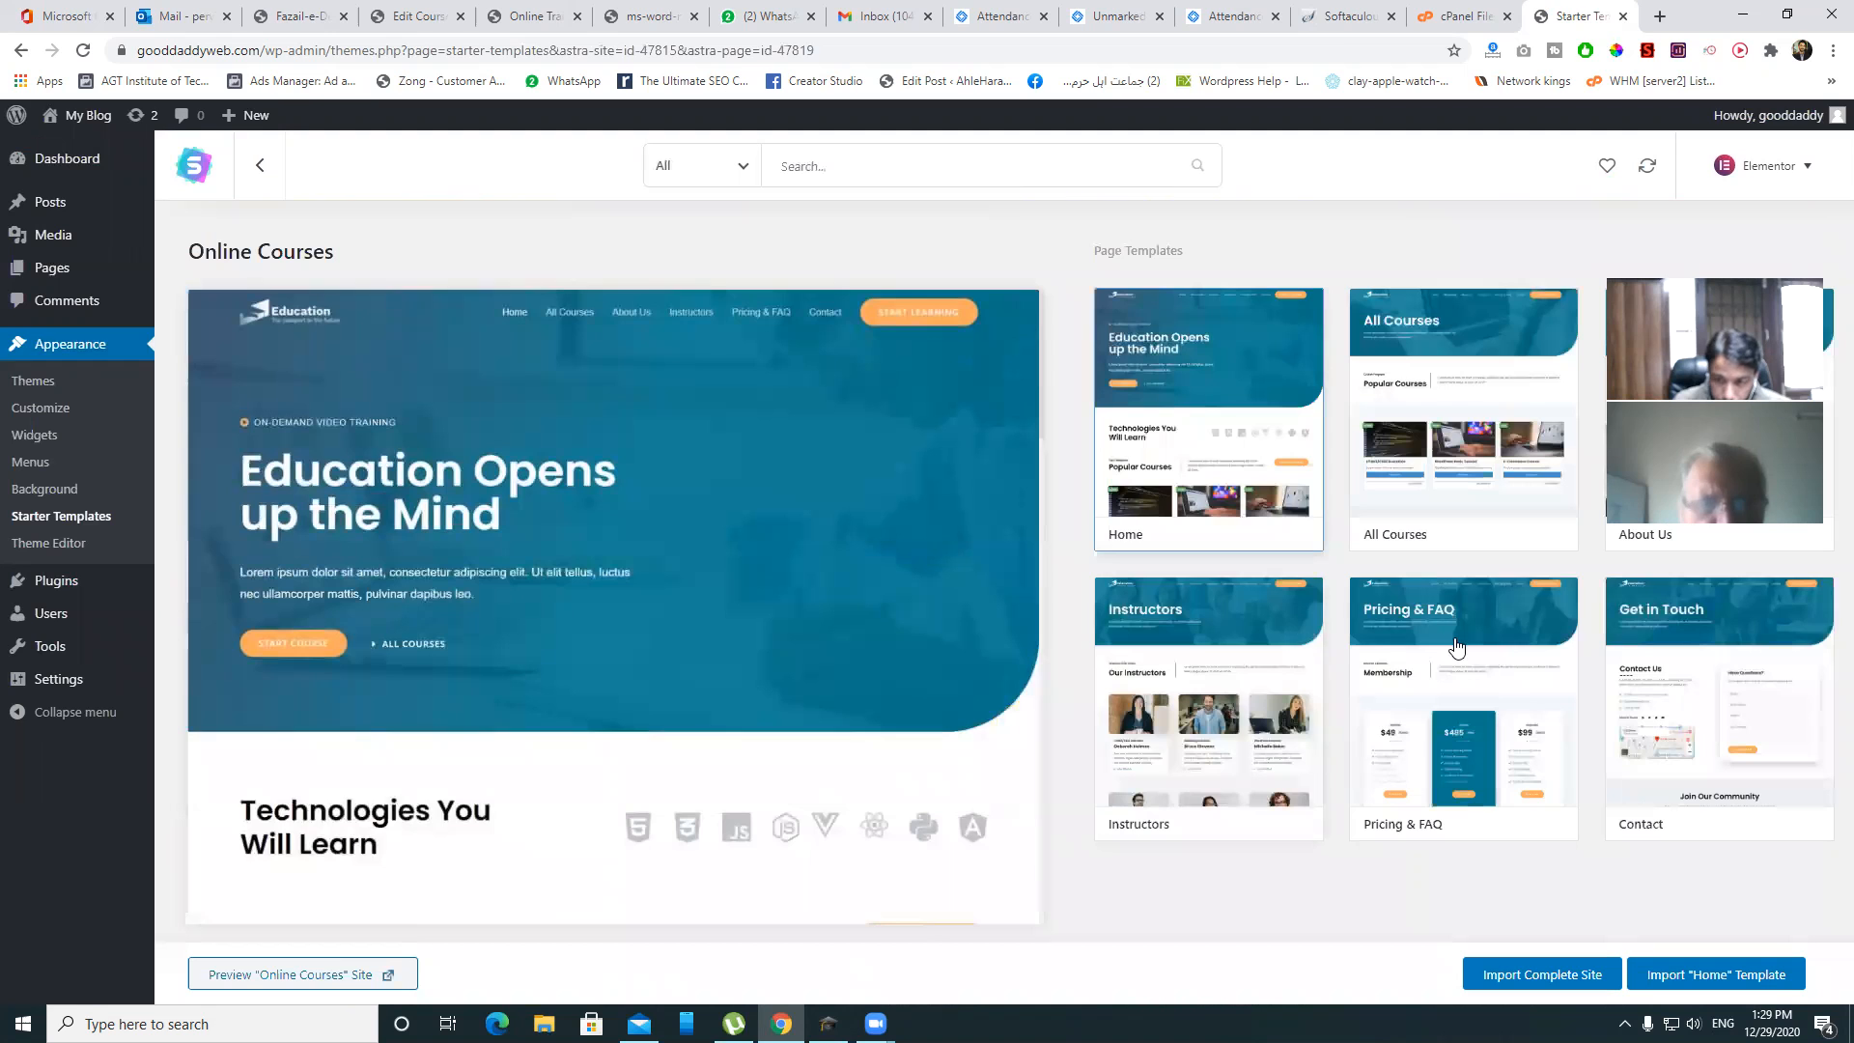
click(1562, 980)
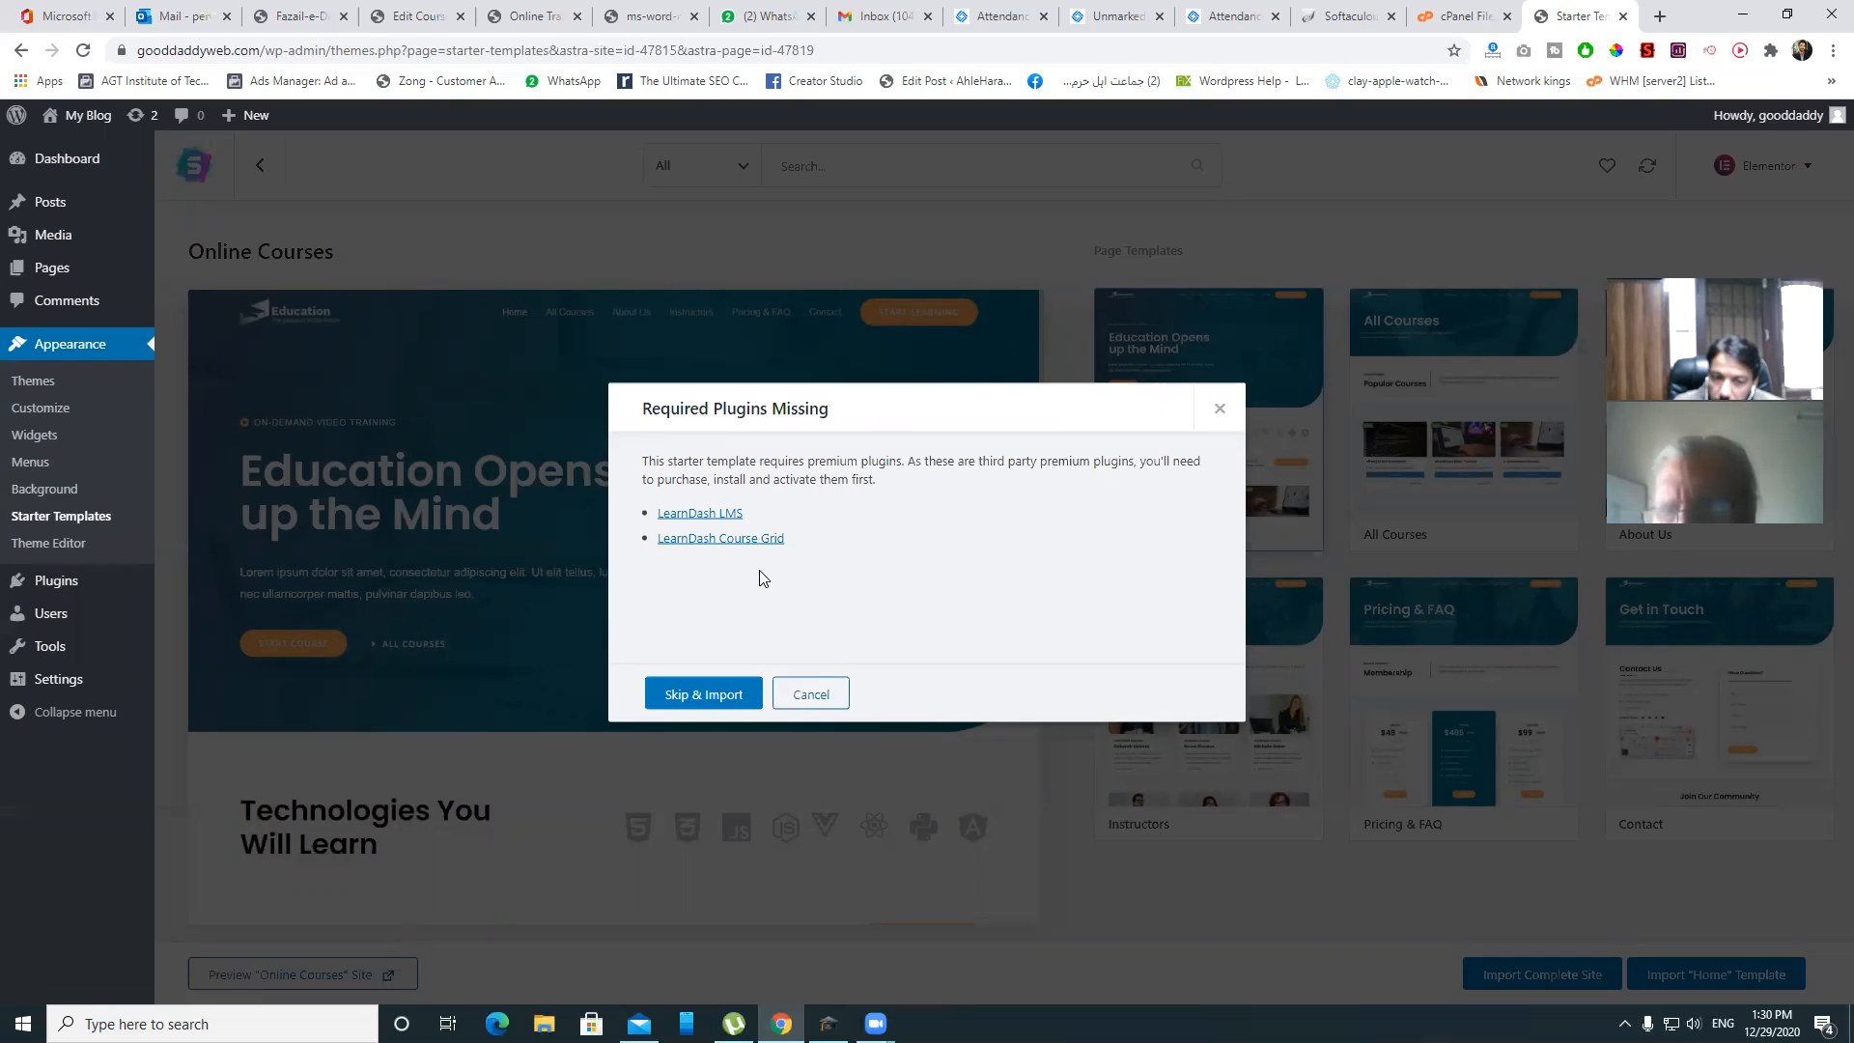
- Skip the missing LearnDash plugins and switch to the Online Trainings site
click(706, 704)
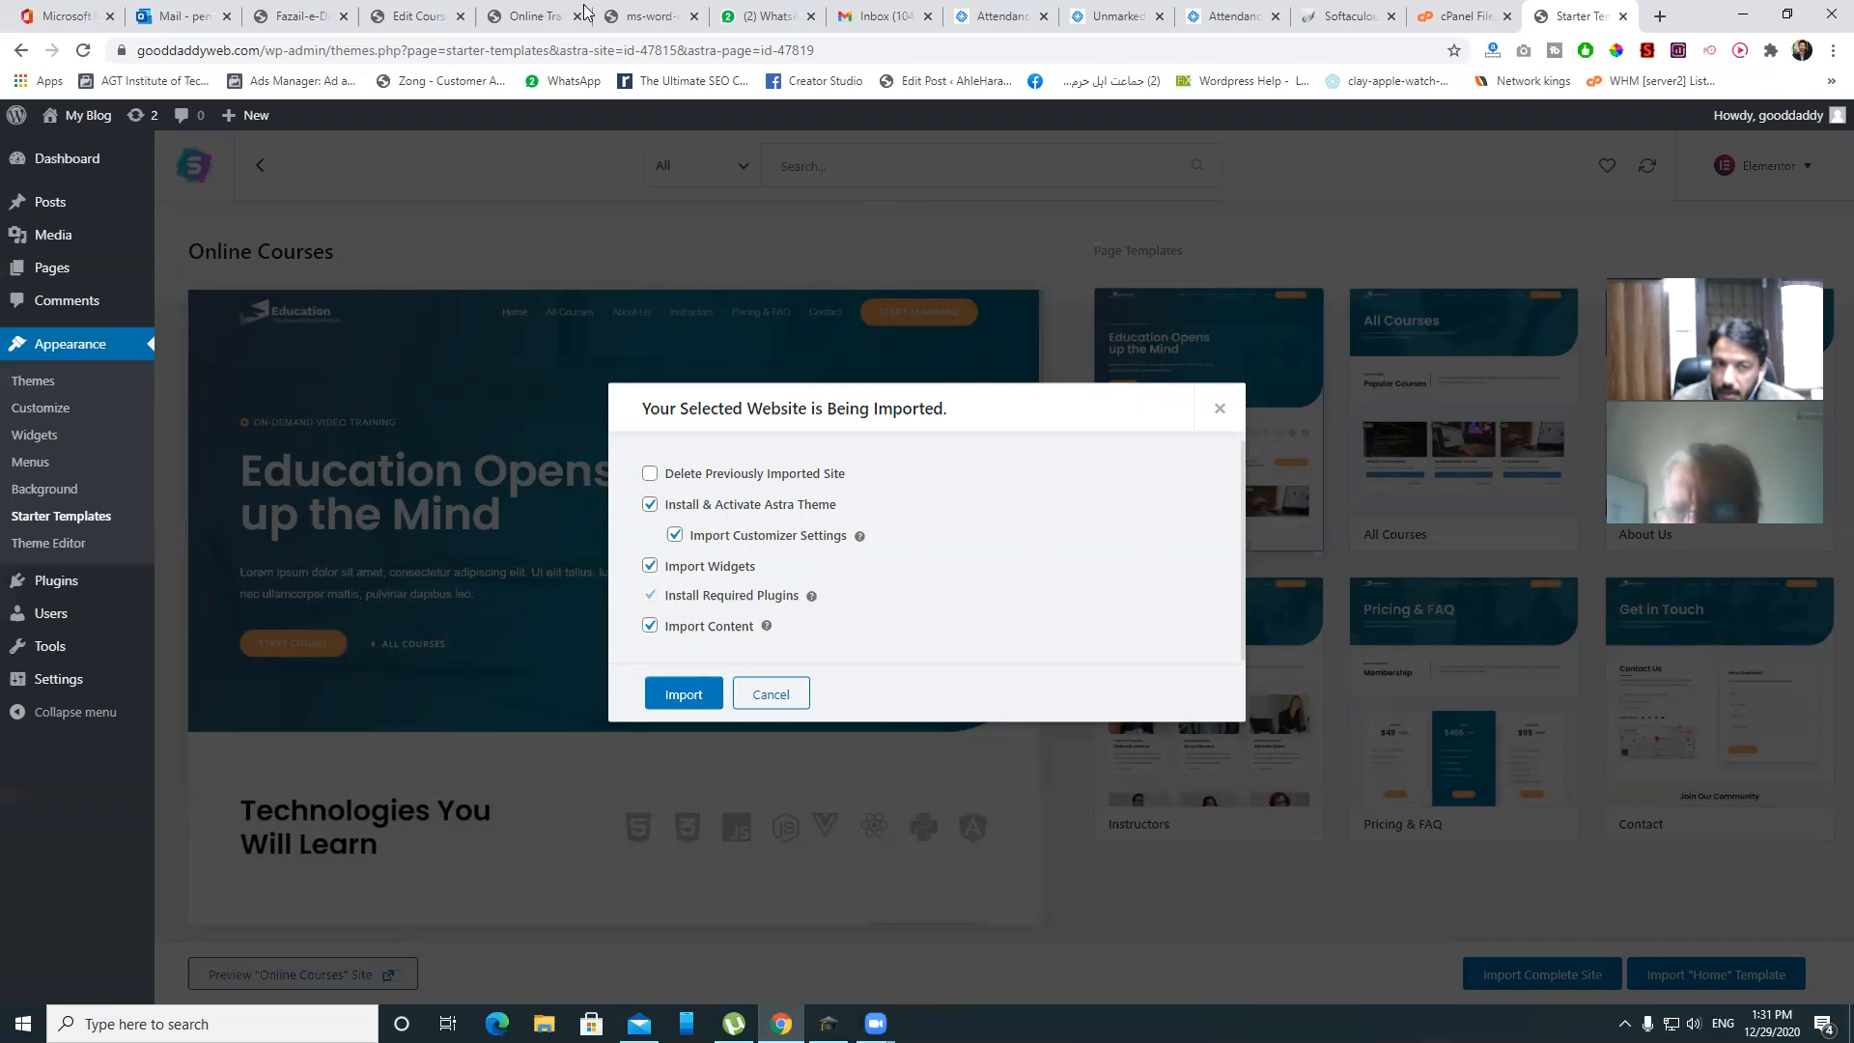
click(538, 15)
- Open the Computer Operator course and go to Lecture 22 on the second lesson page
scroll(906, 333, down, 8)
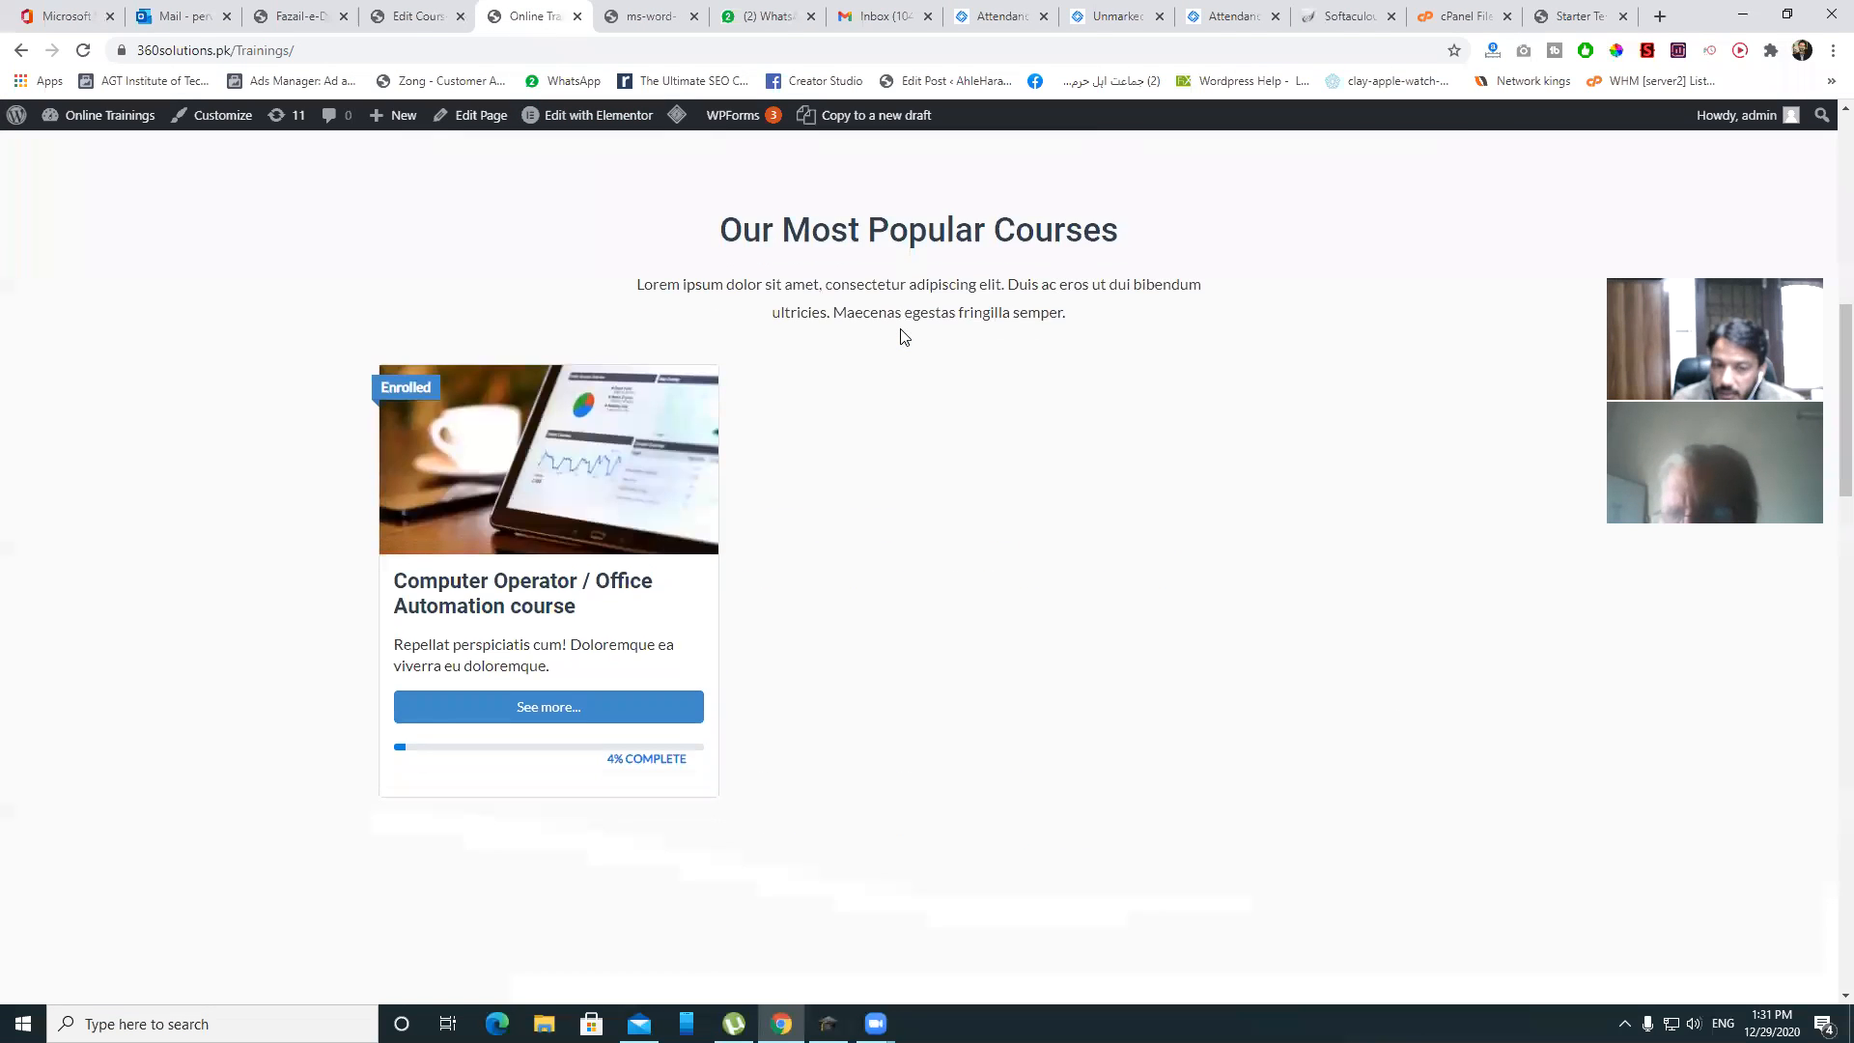
click(500, 369)
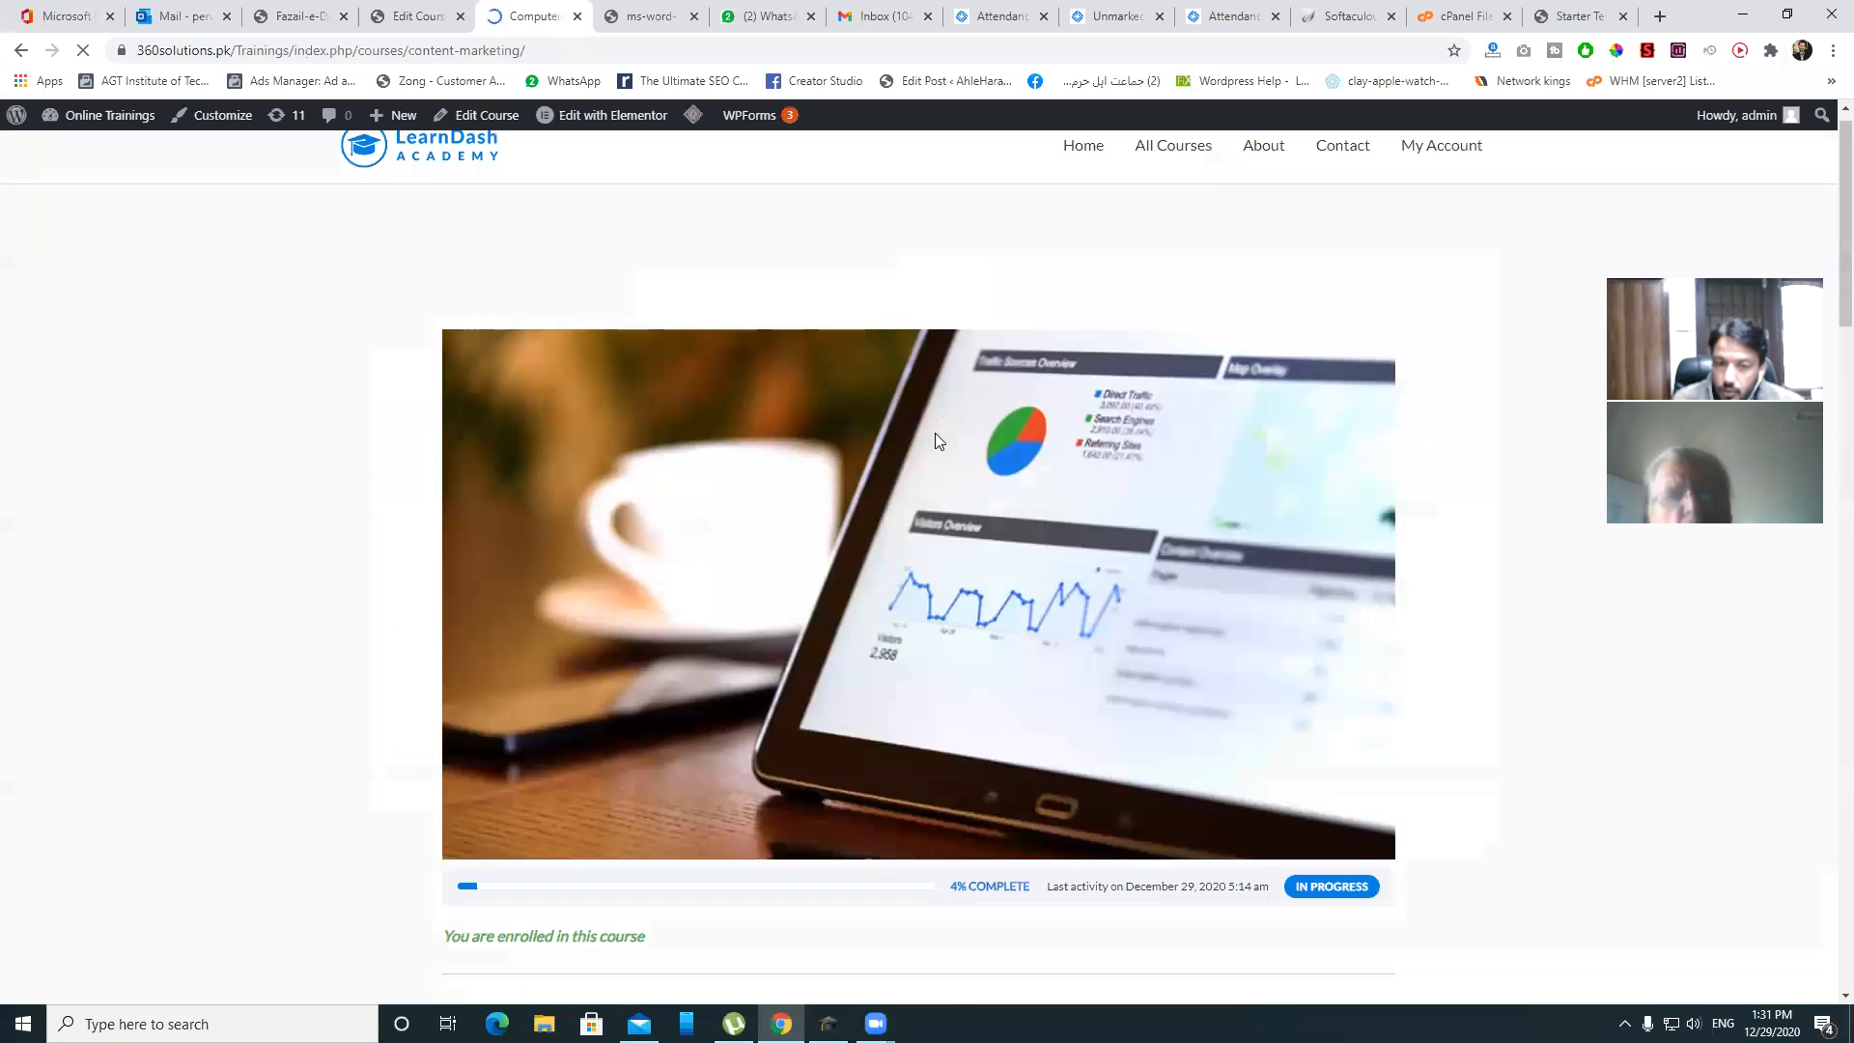
scroll(935, 442, down, 15)
scroll(935, 441, up, 5)
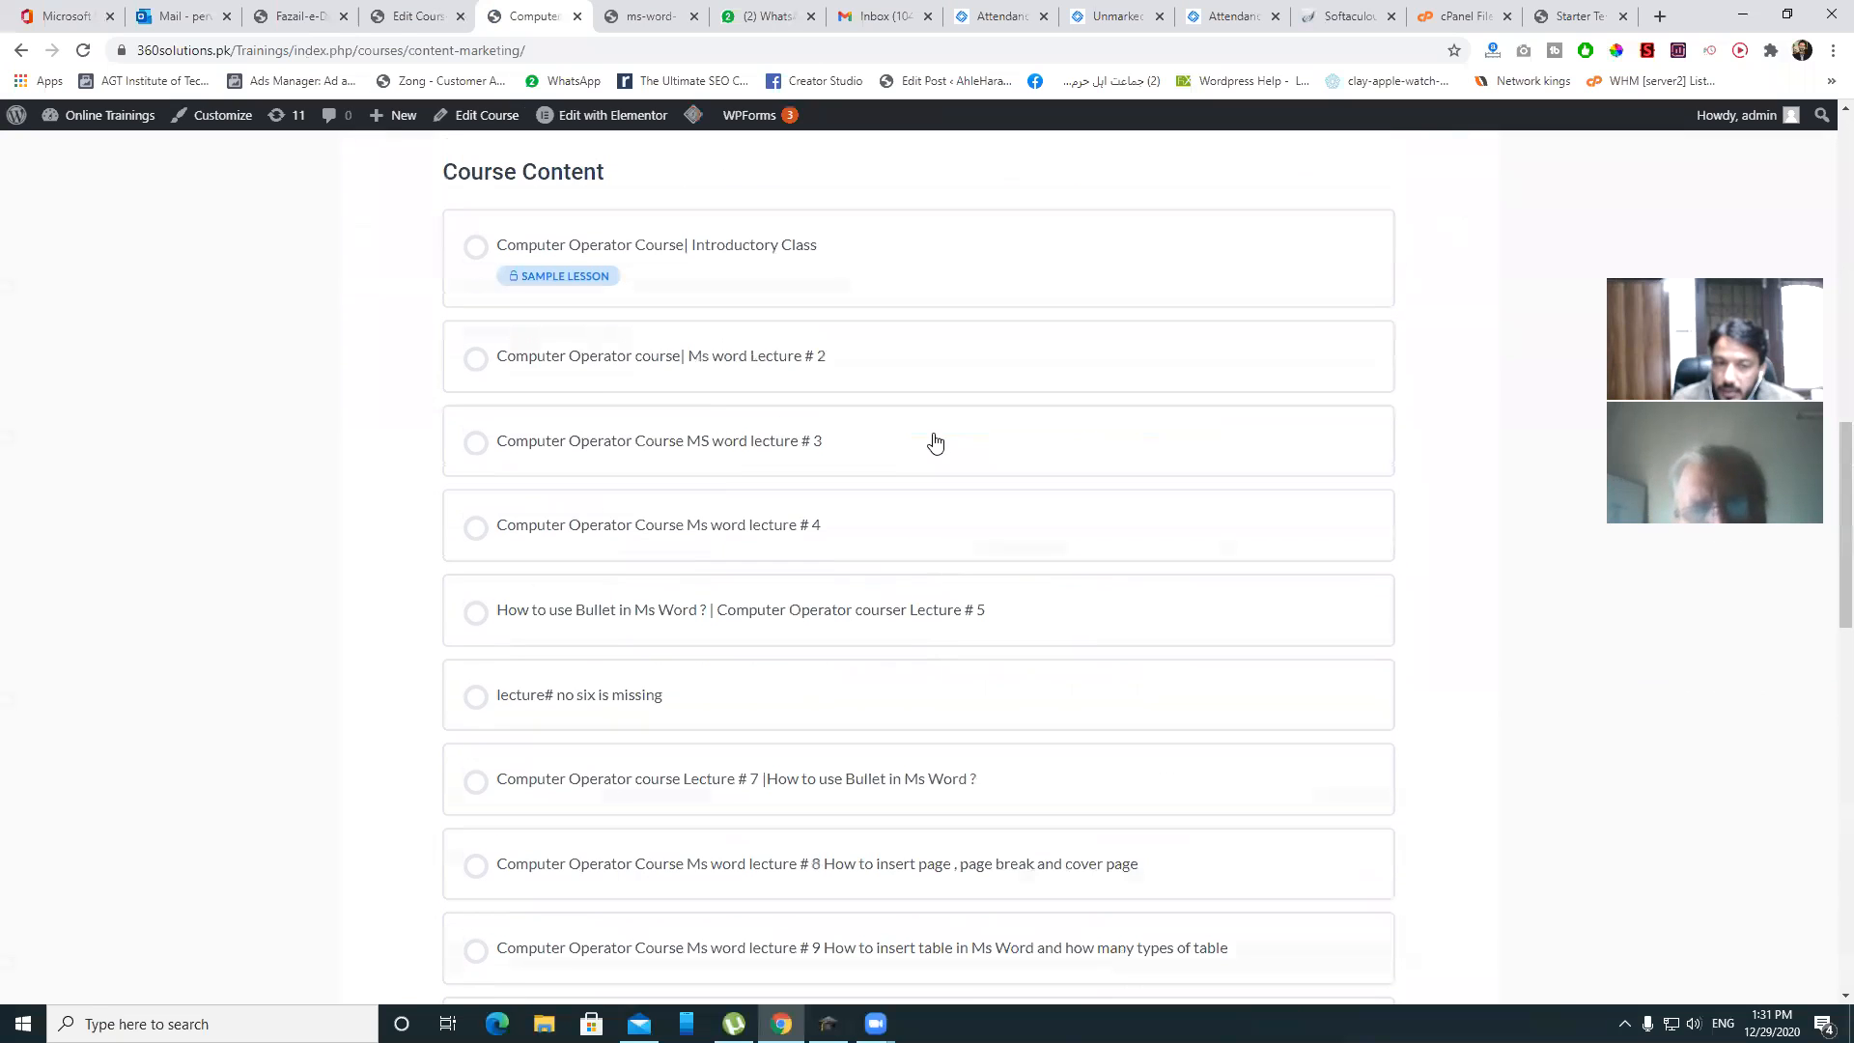
click(613, 356)
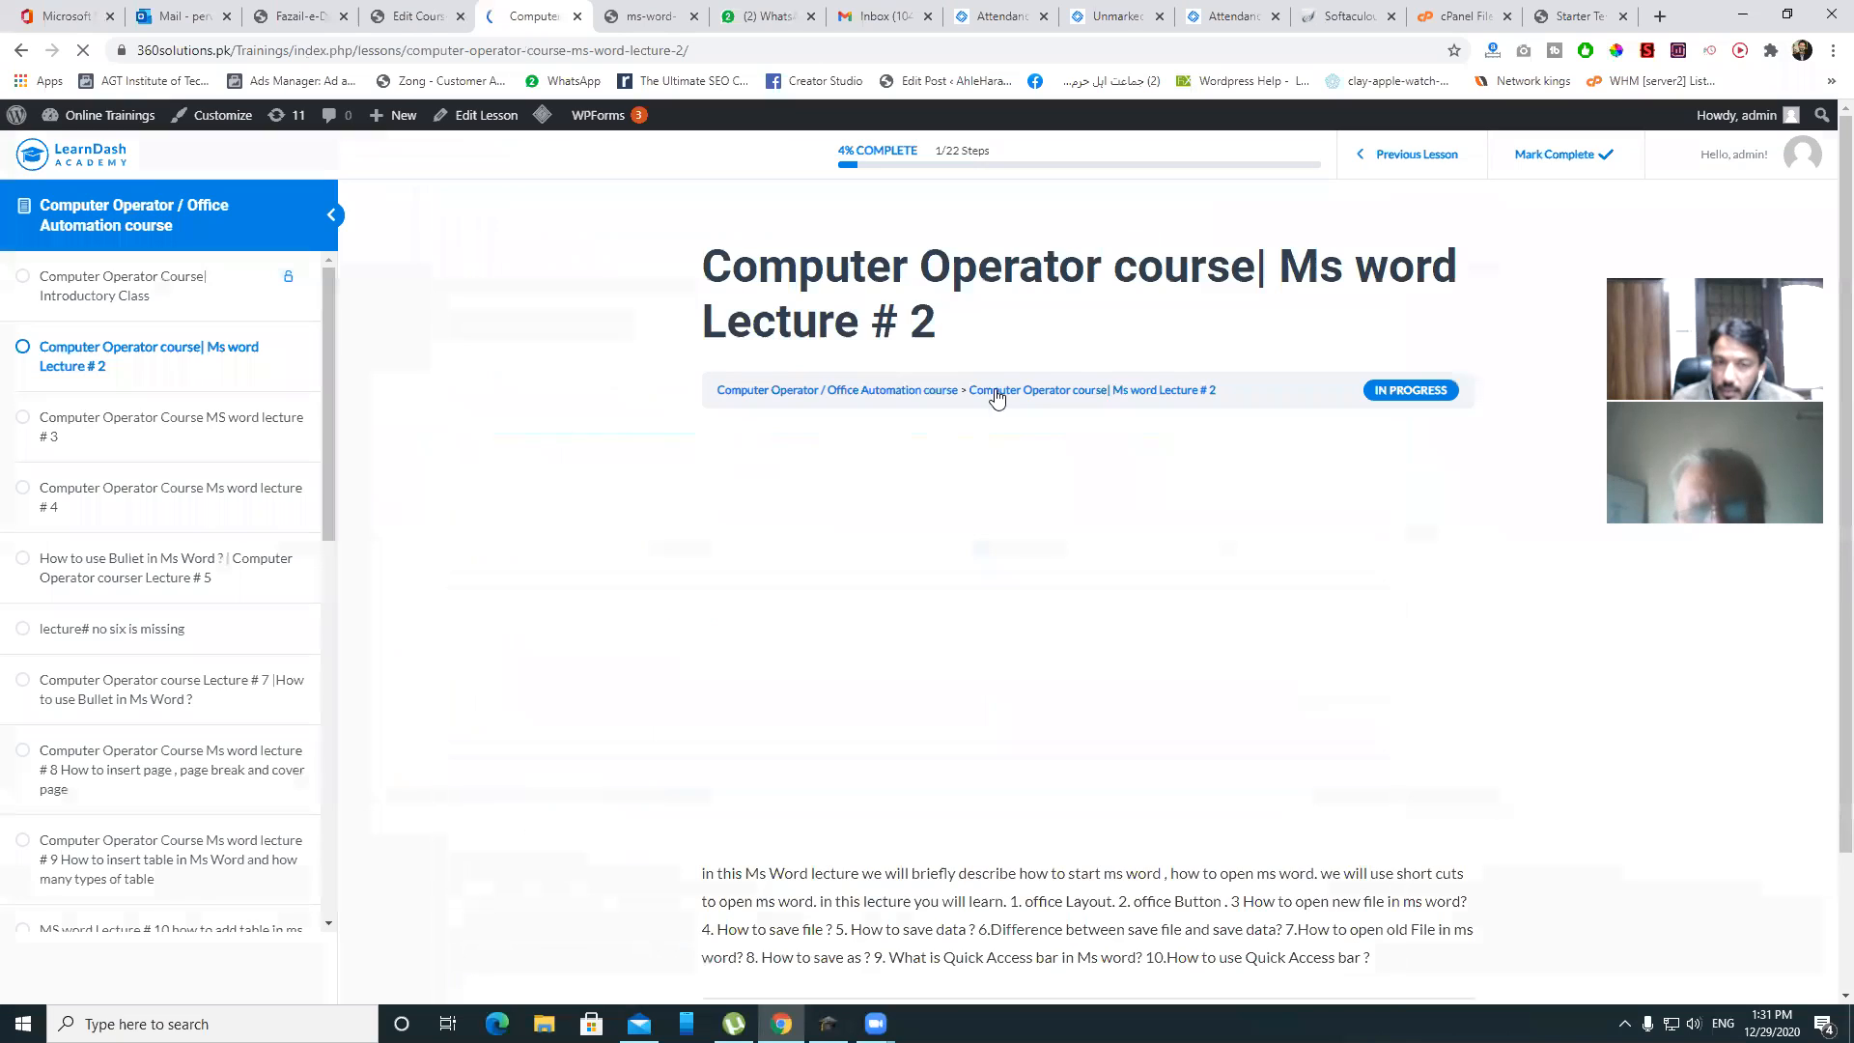
scroll(1055, 463, down, 2)
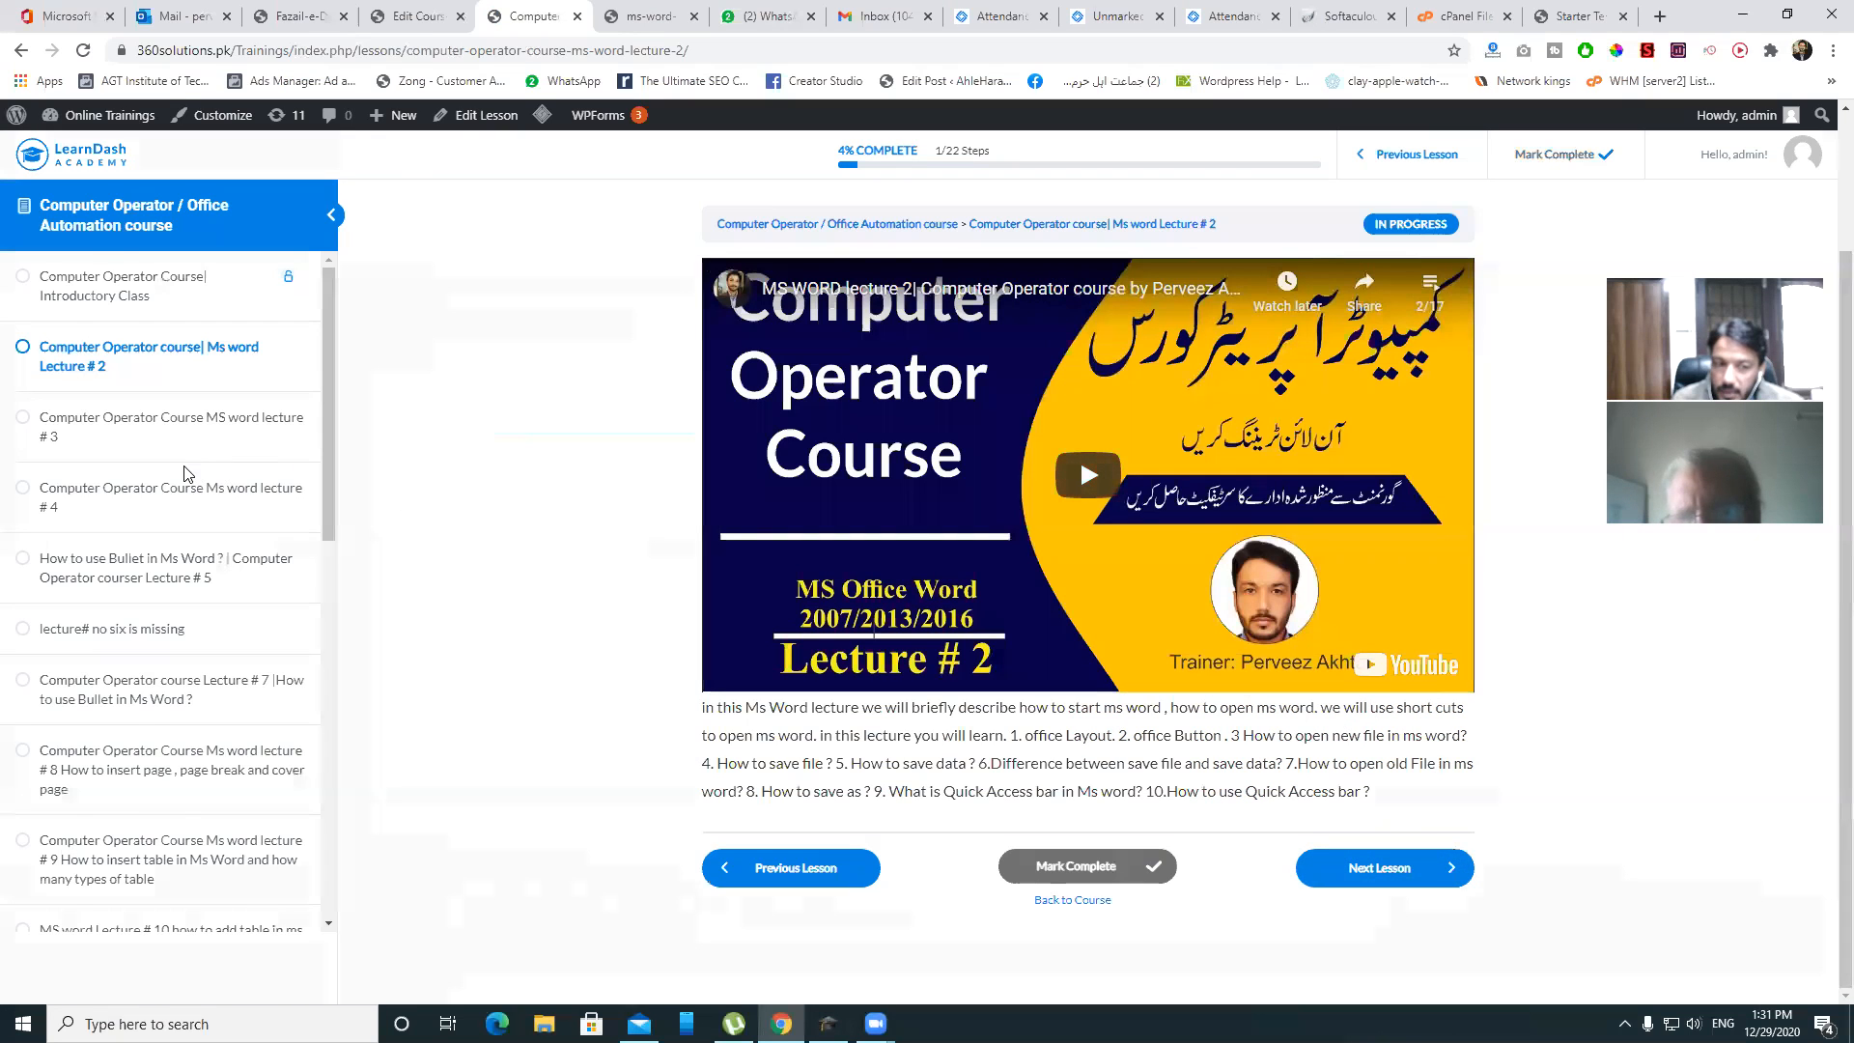
scroll(191, 478, down, 8)
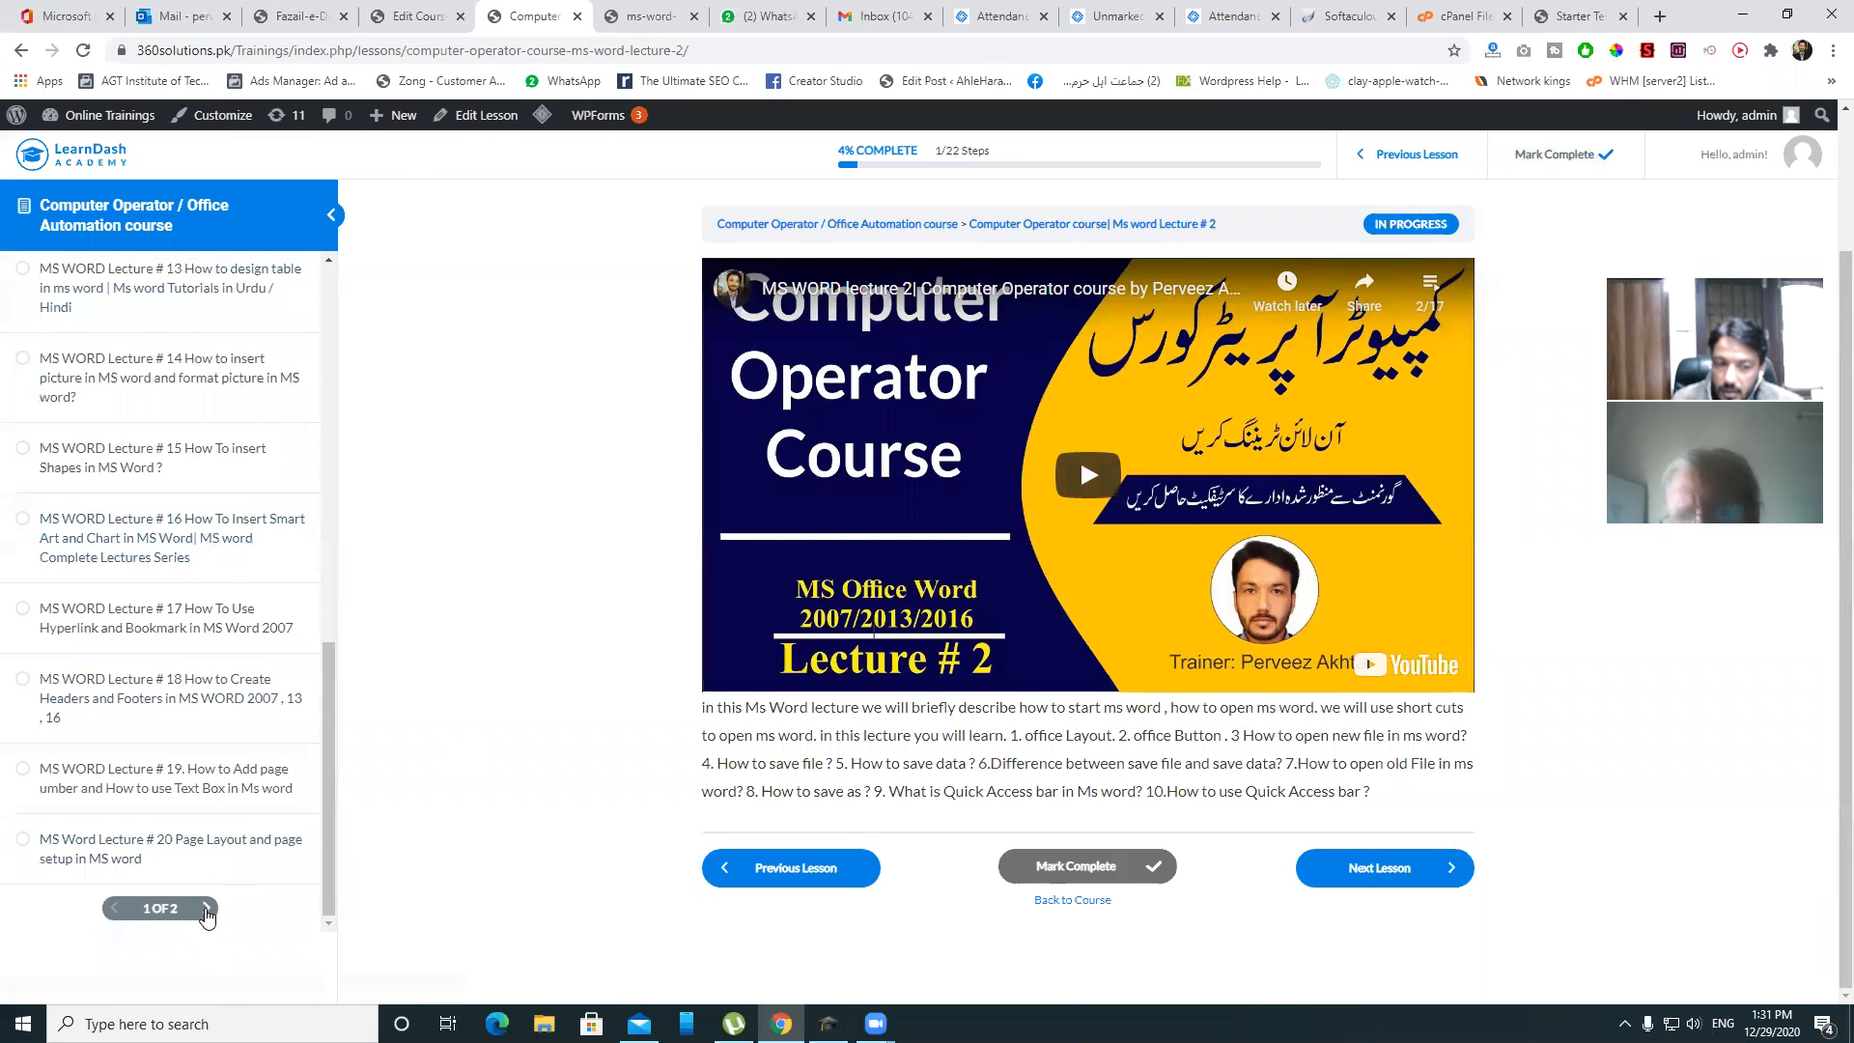
click(206, 910)
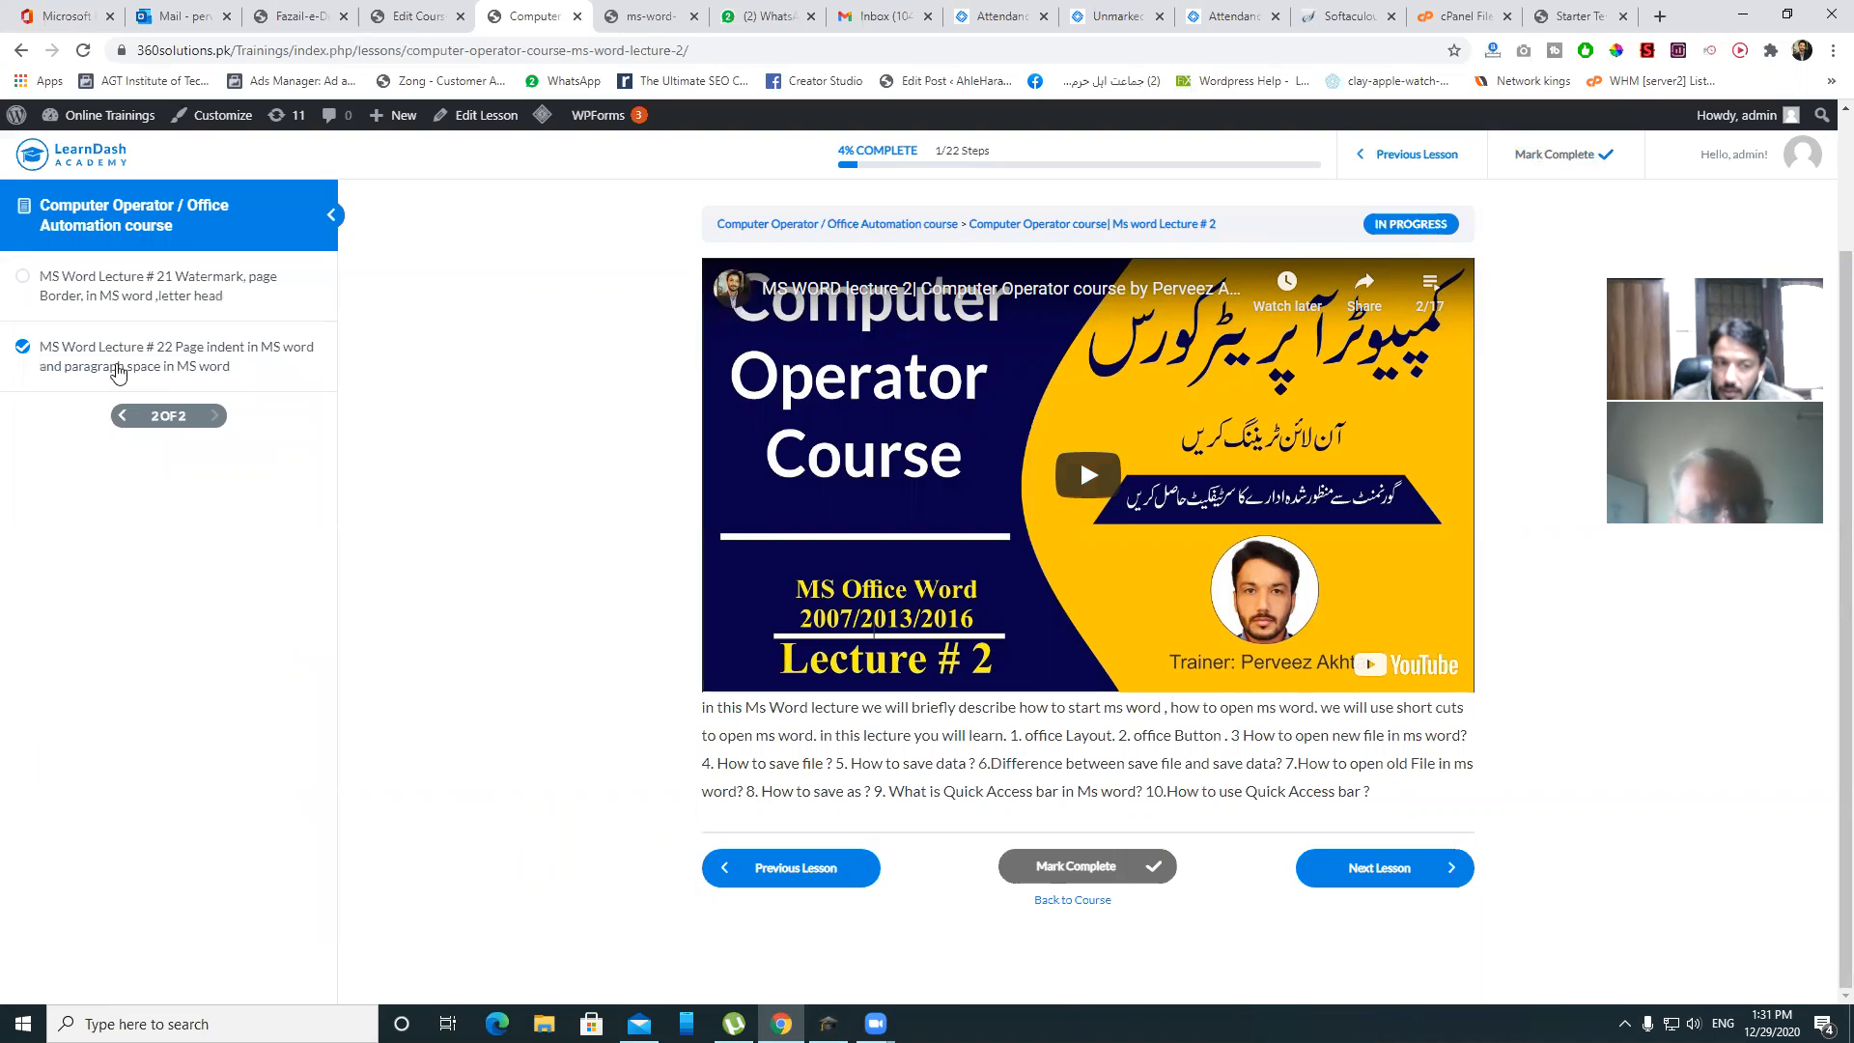
click(118, 369)
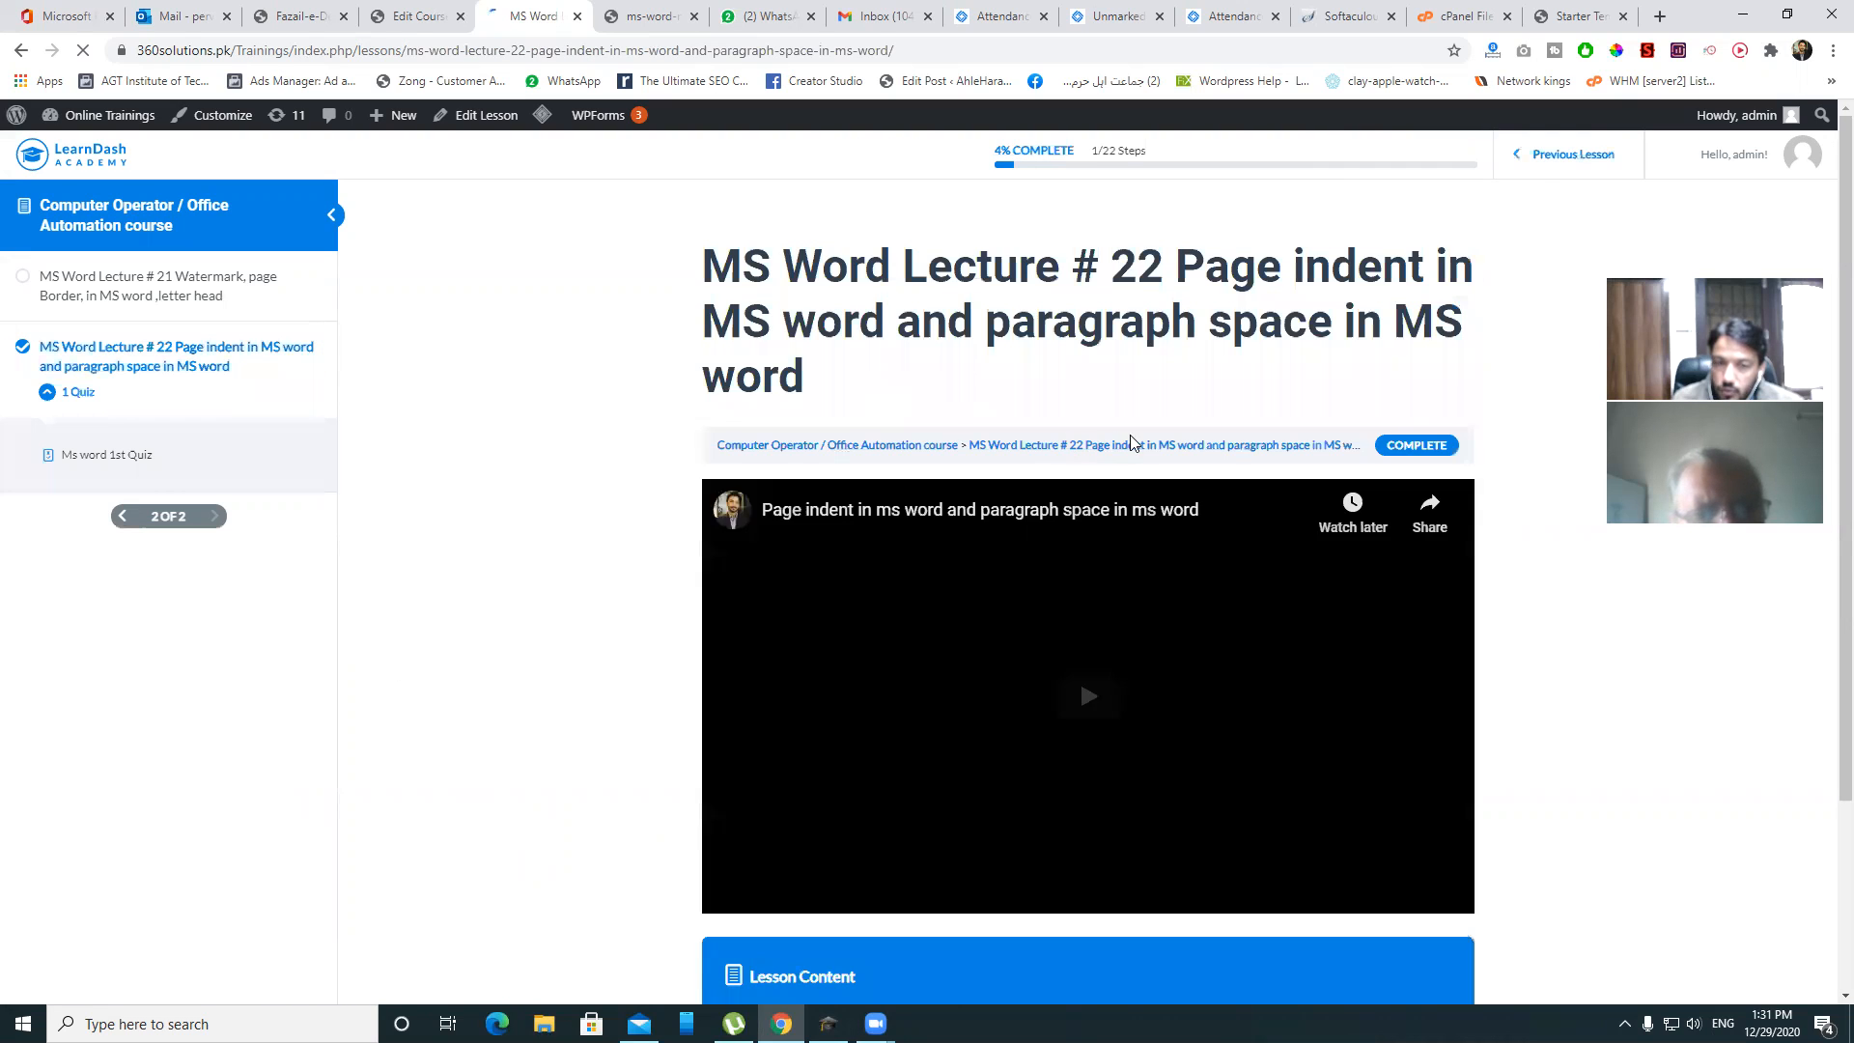
- Start the Ms word 1st Quiz, answer Landscape to question one, and return to course editing
scroll(1135, 443, down, 2)
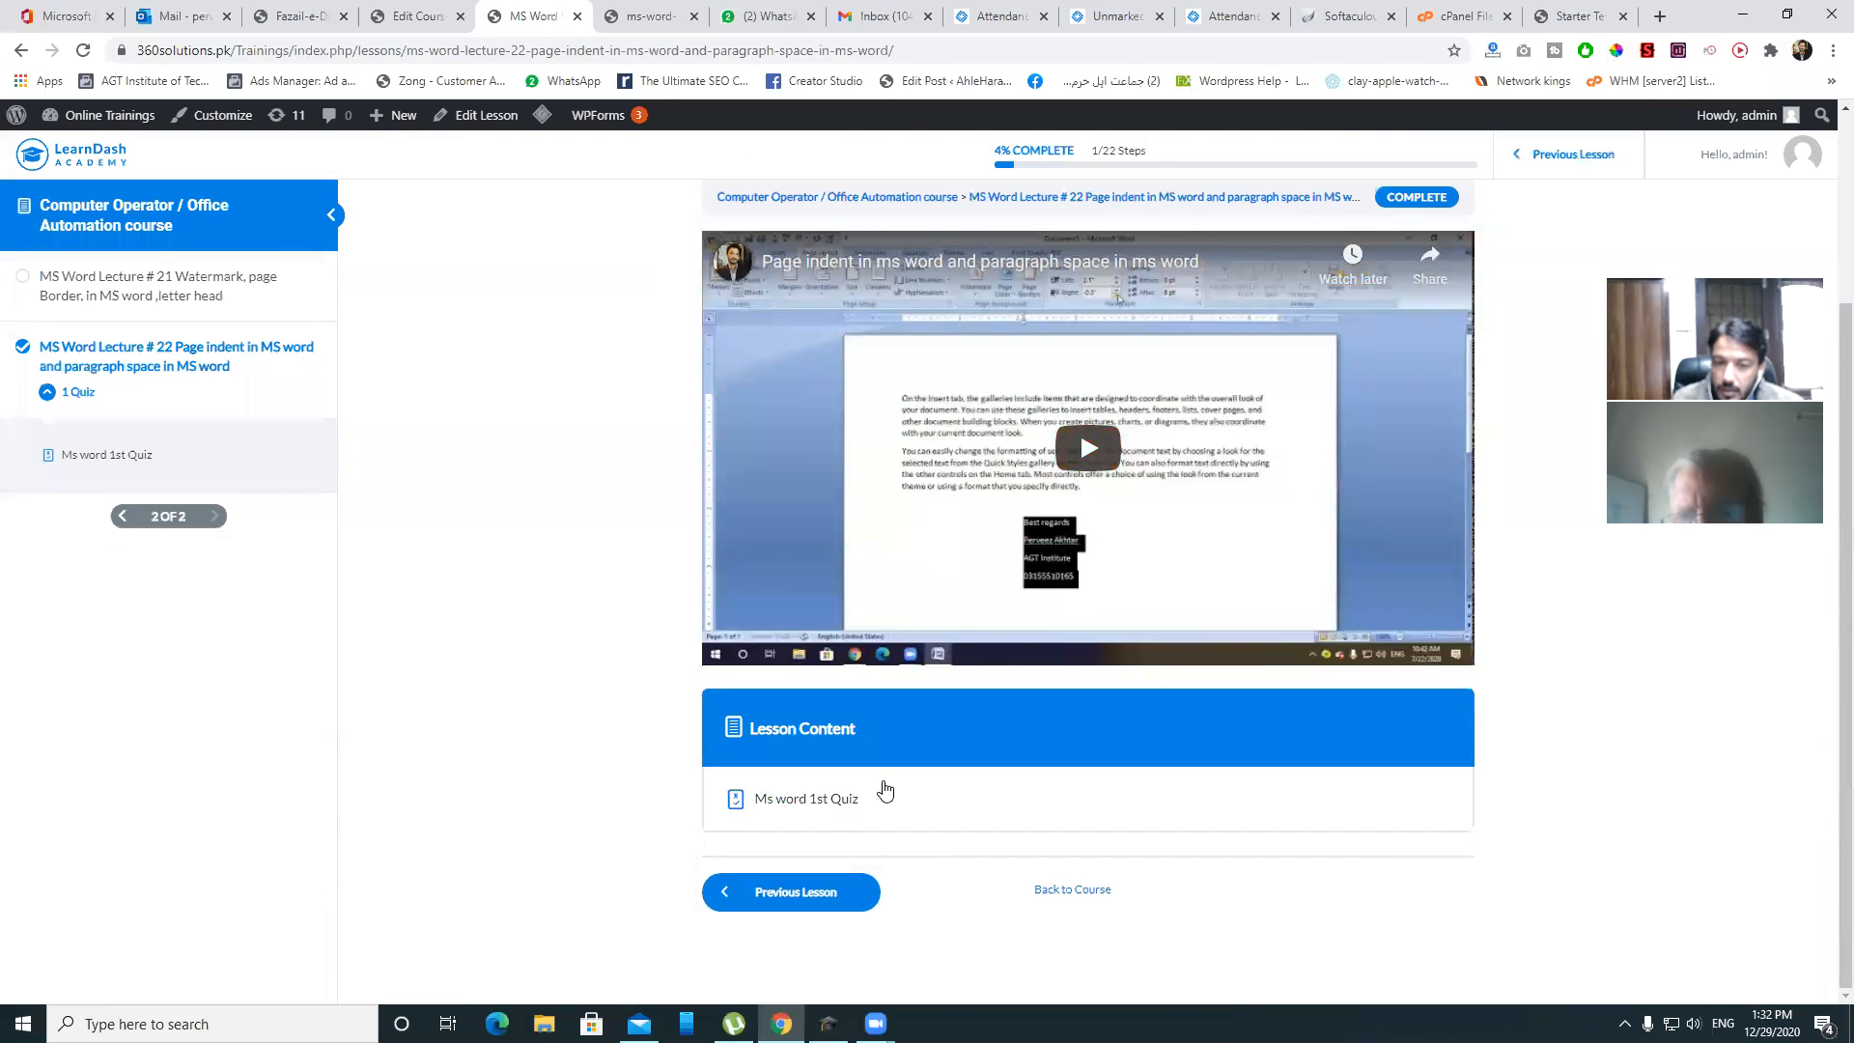
click(828, 799)
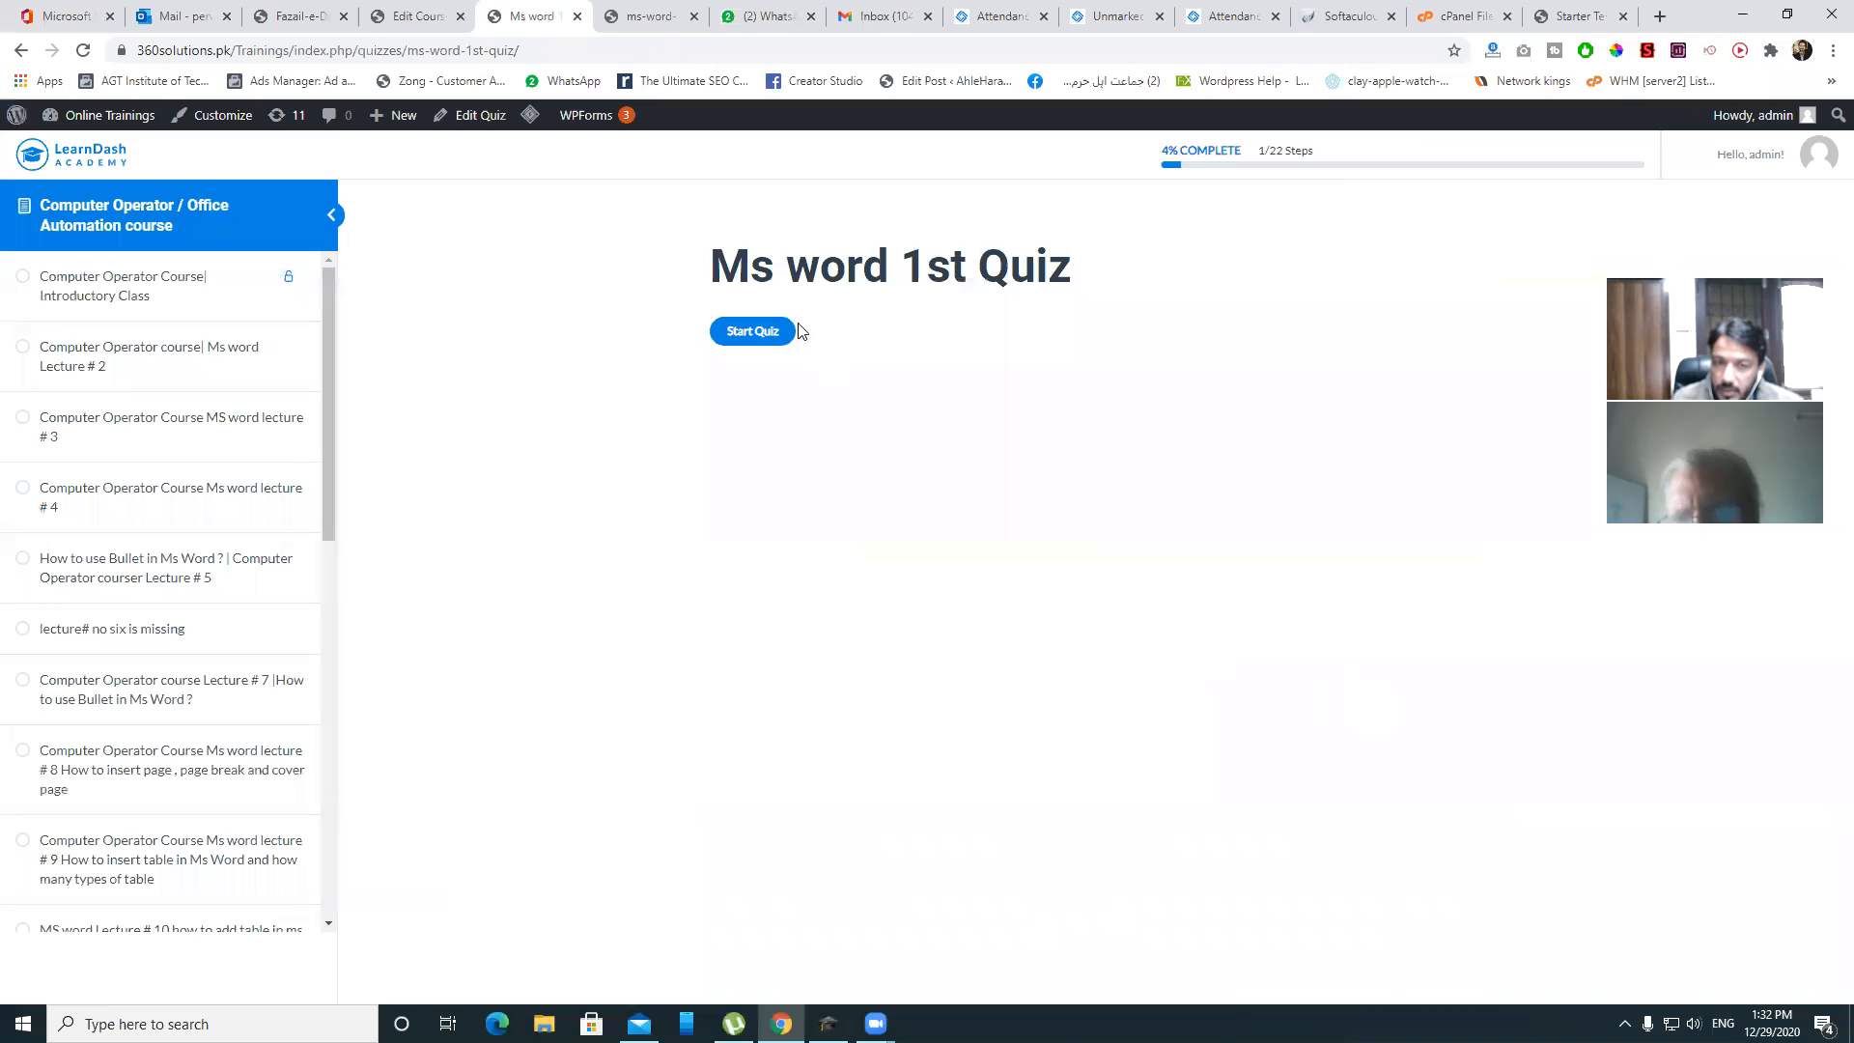
click(787, 332)
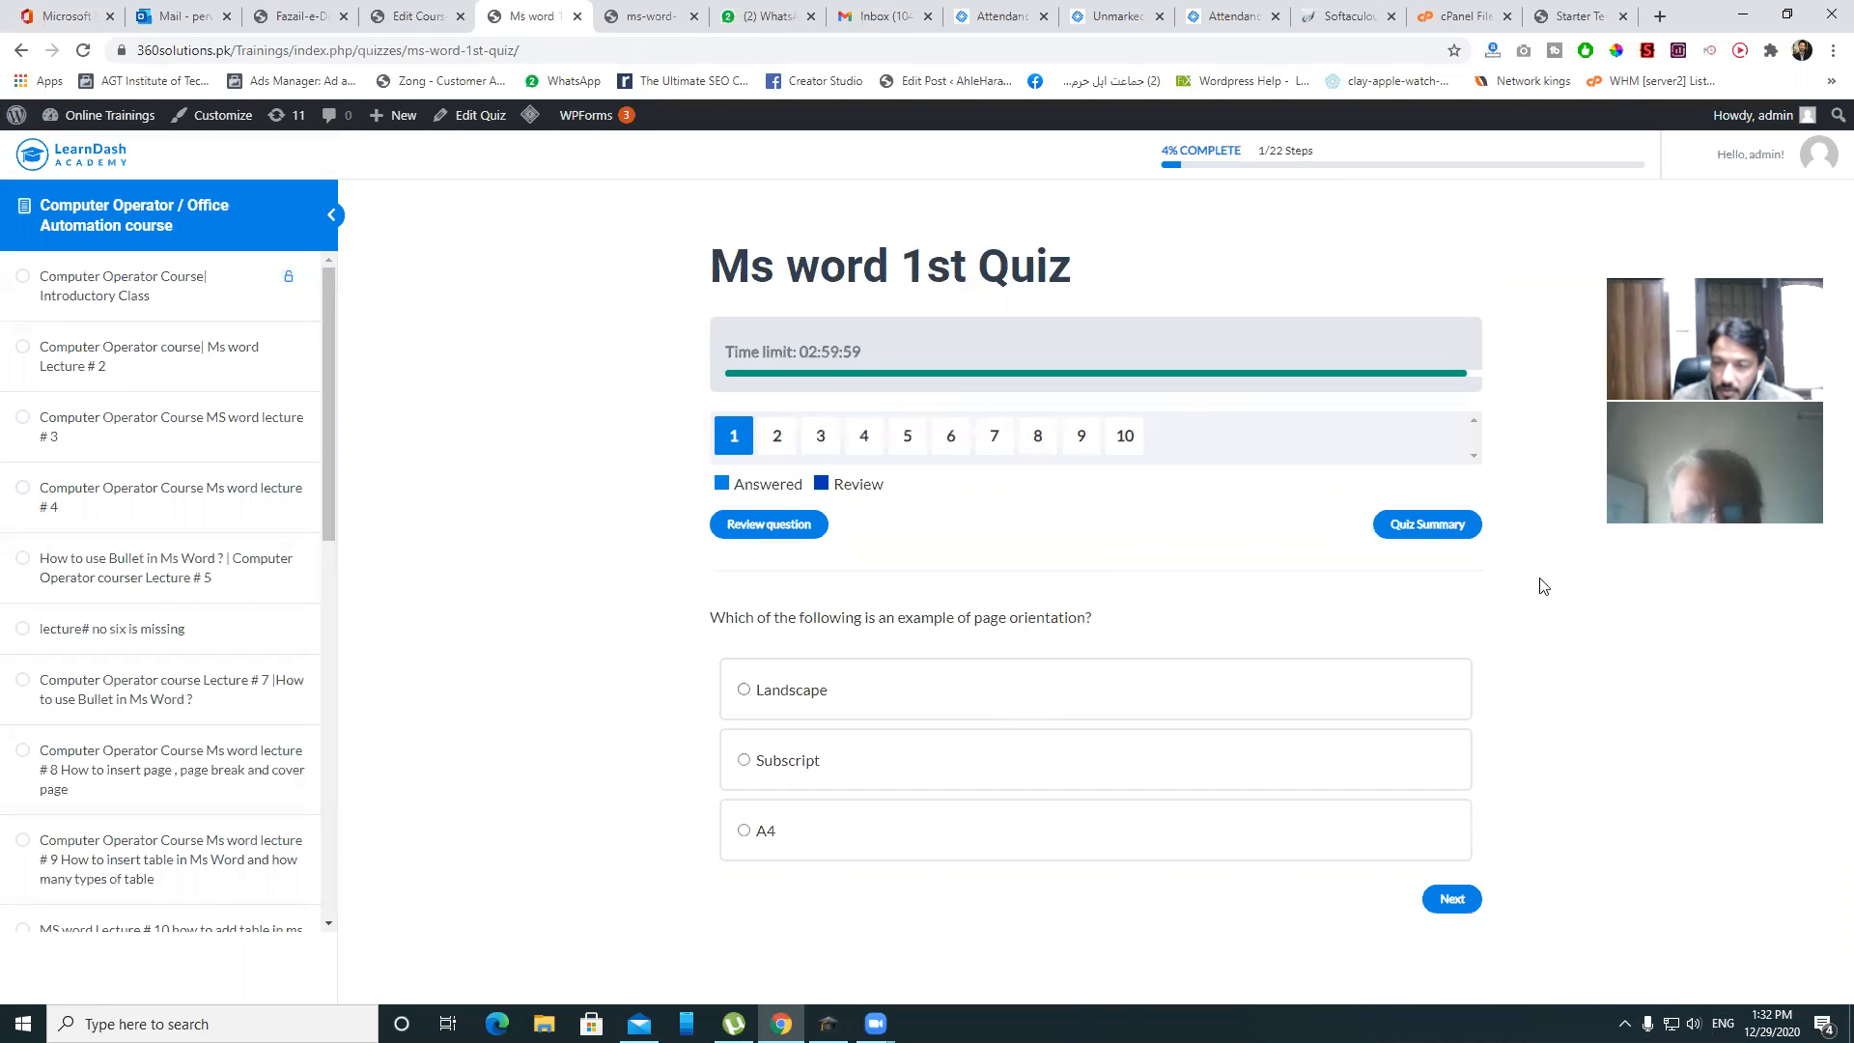
click(752, 693)
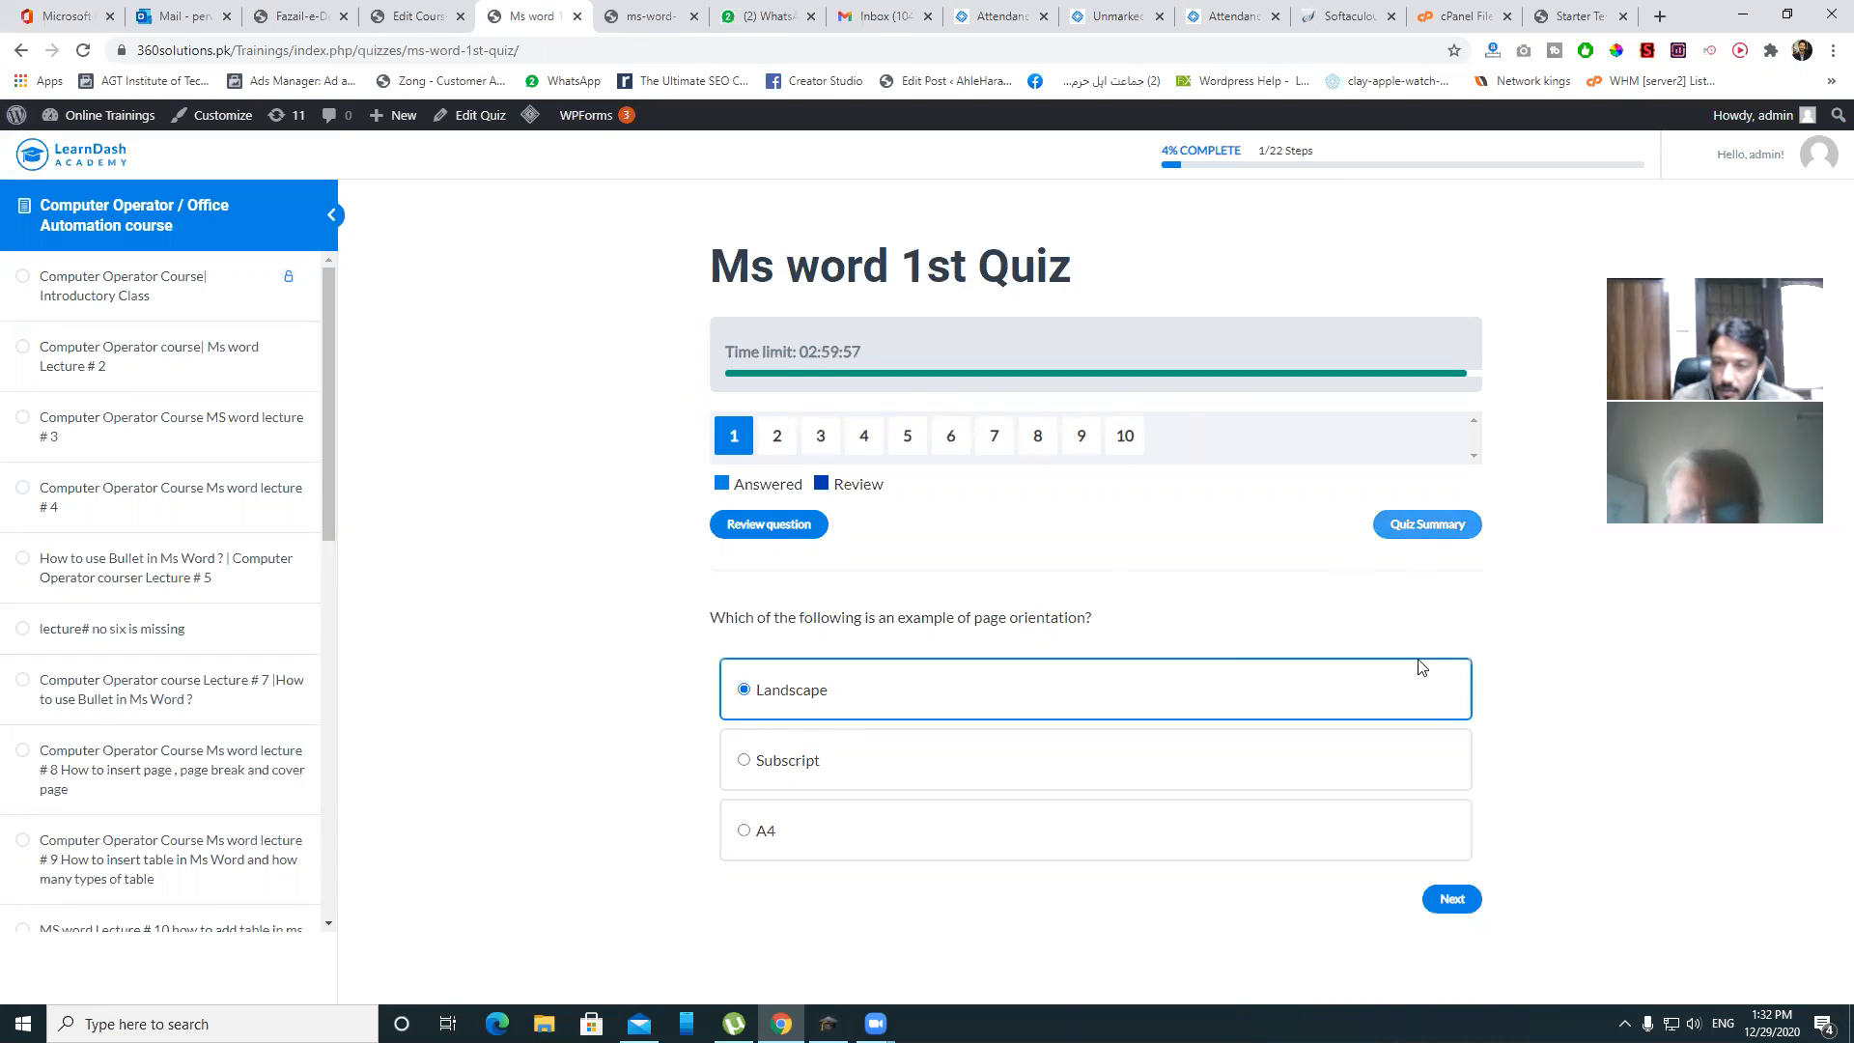
click(1438, 898)
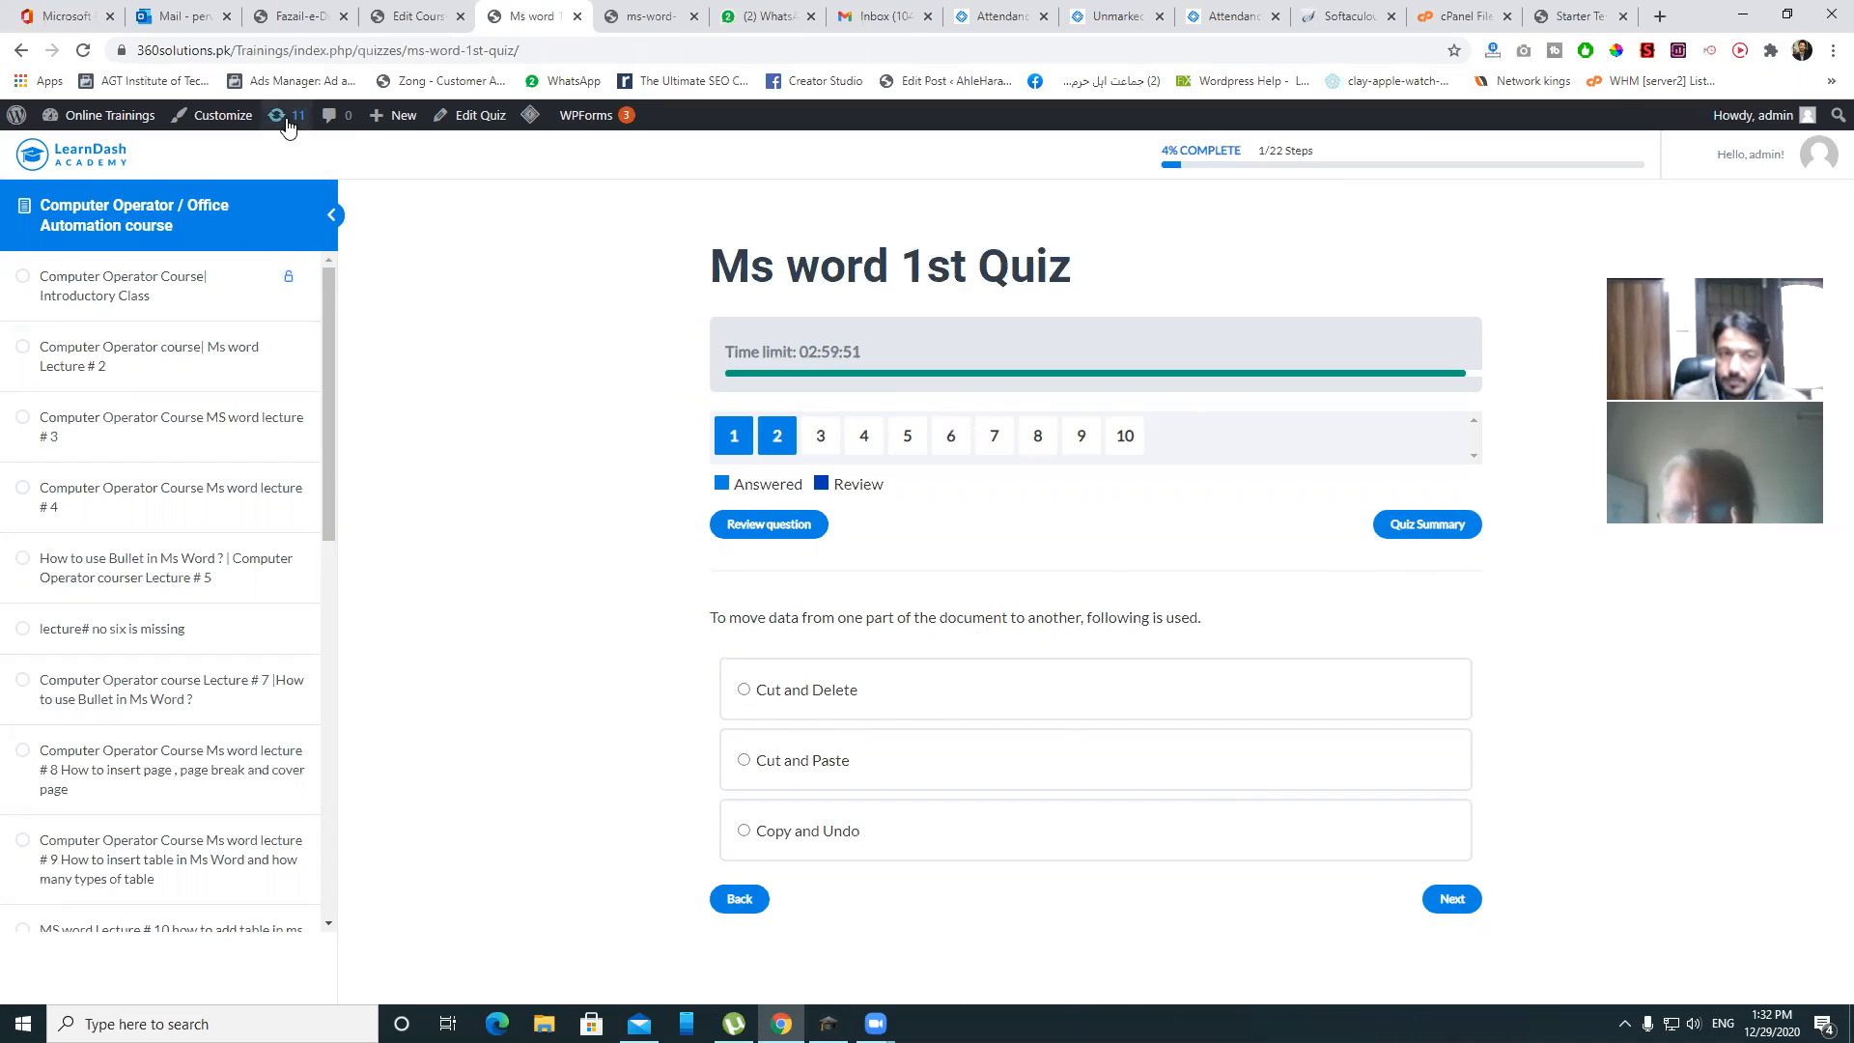
click(415, 15)
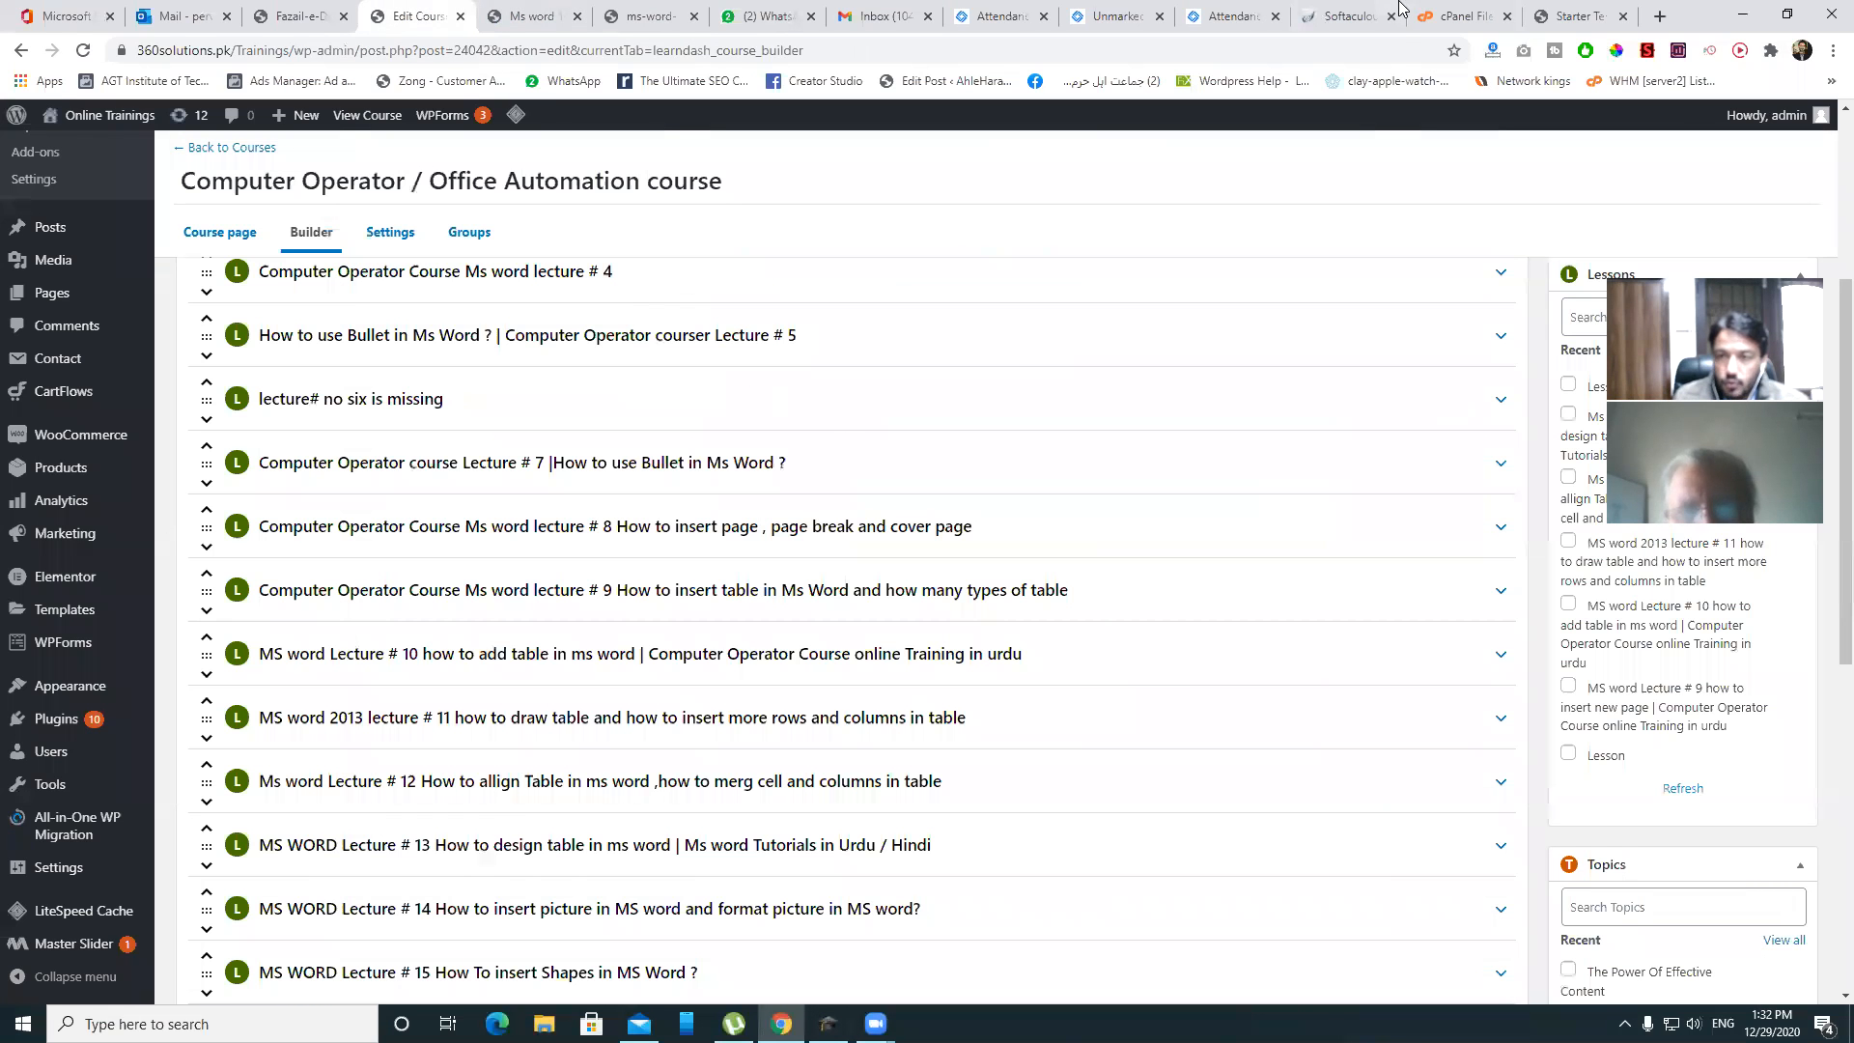
- Import the selected Online Courses starter site from the Starter Templates tab
click(1574, 15)
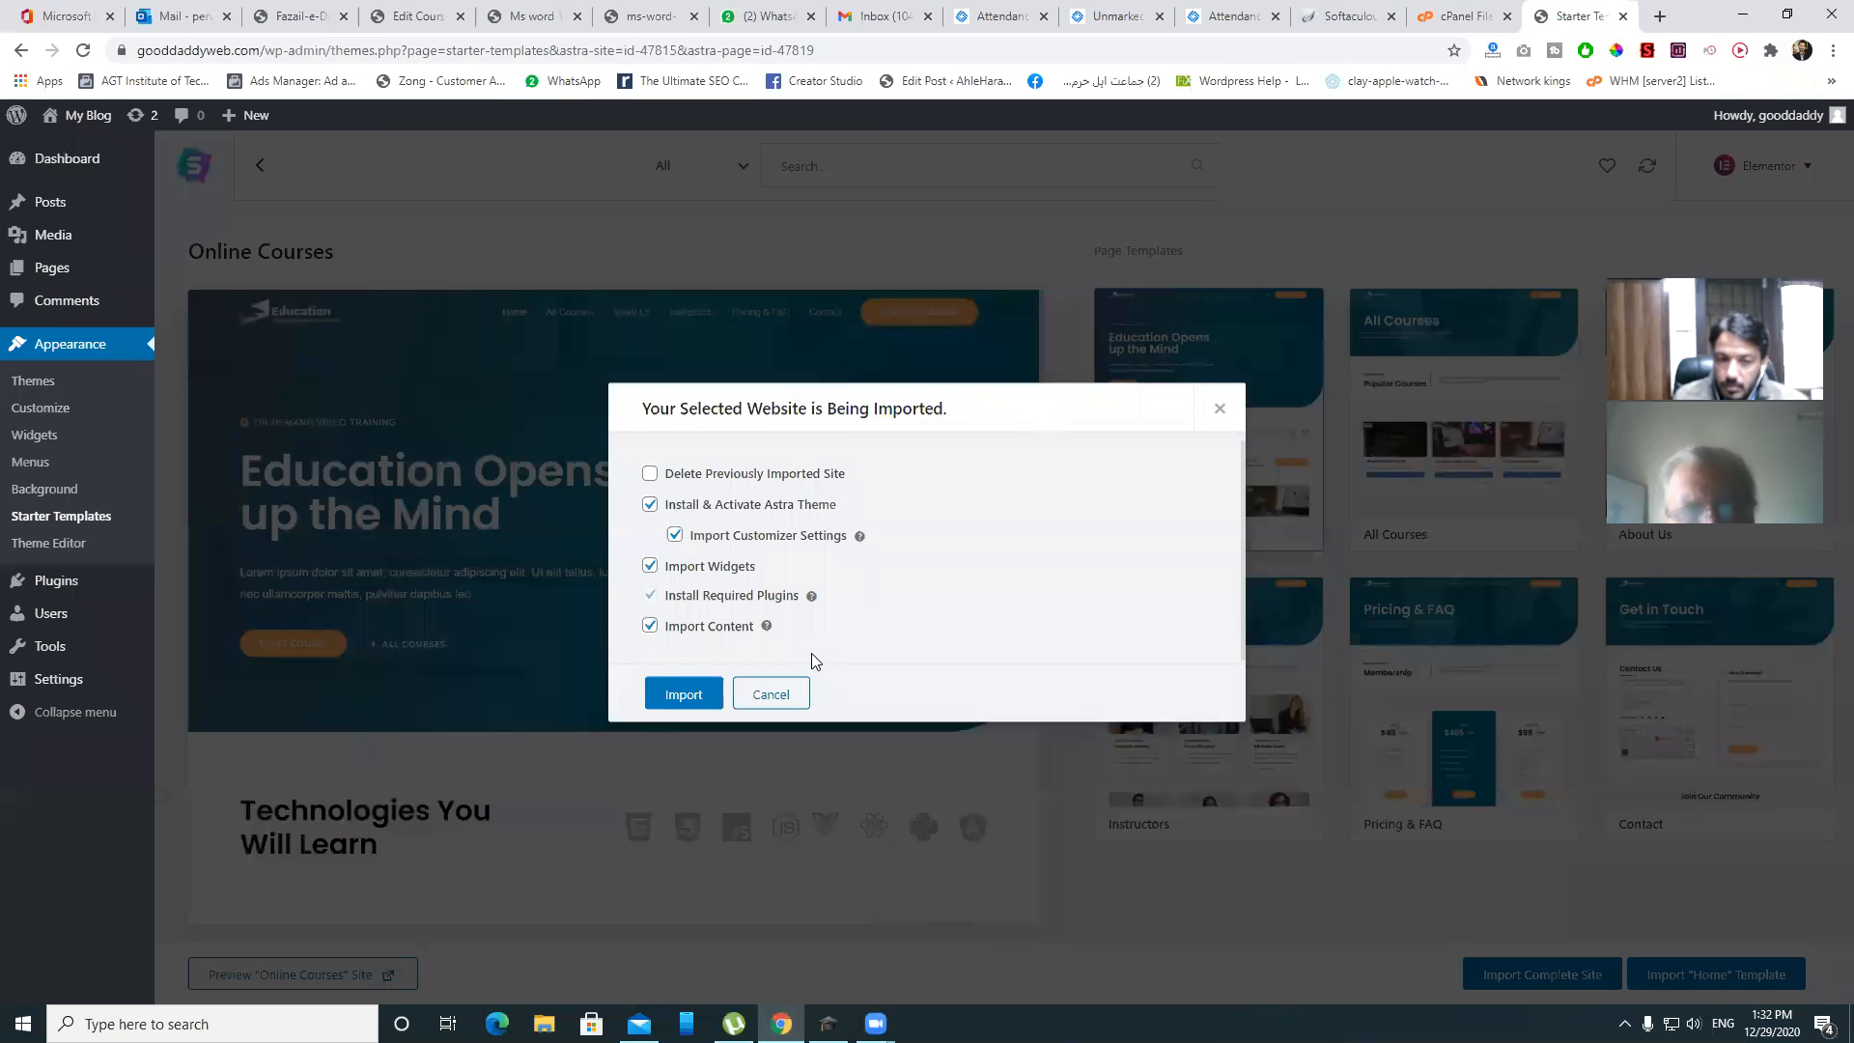
click(683, 696)
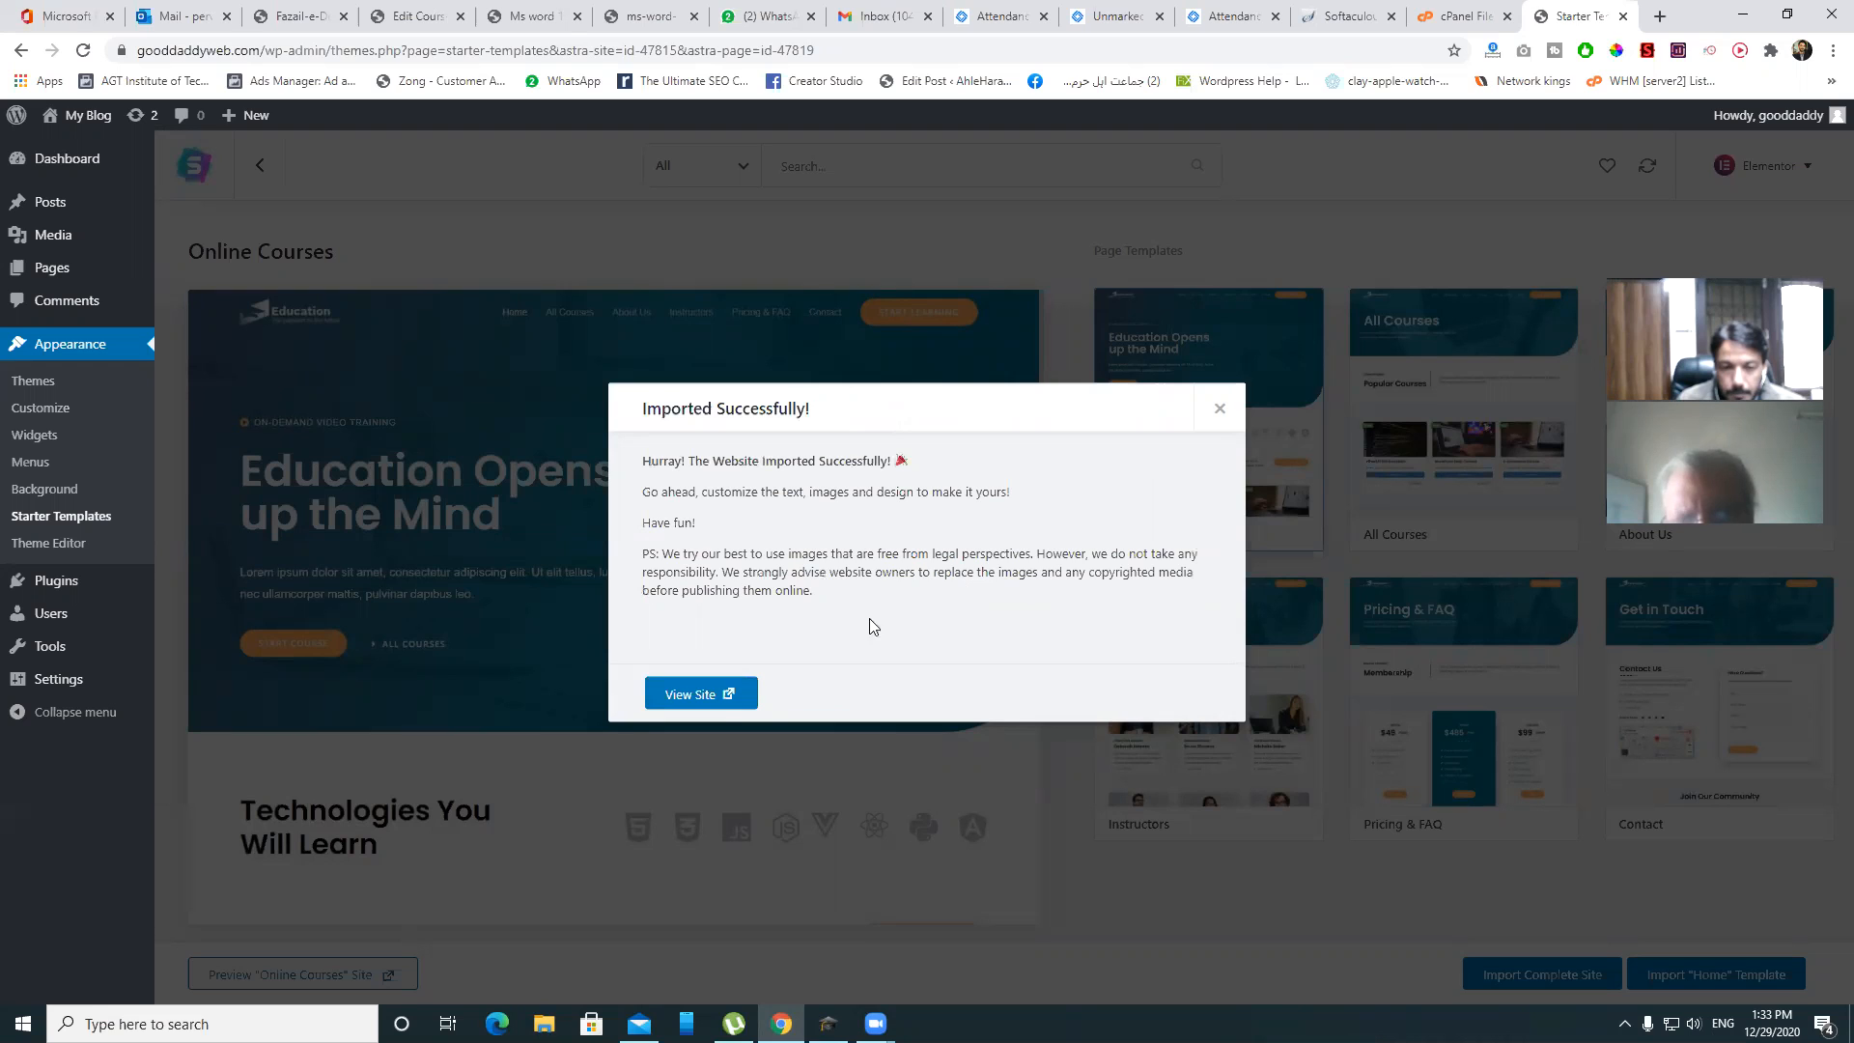
- View the newly imported Education homepage and scroll through its sections
click(699, 701)
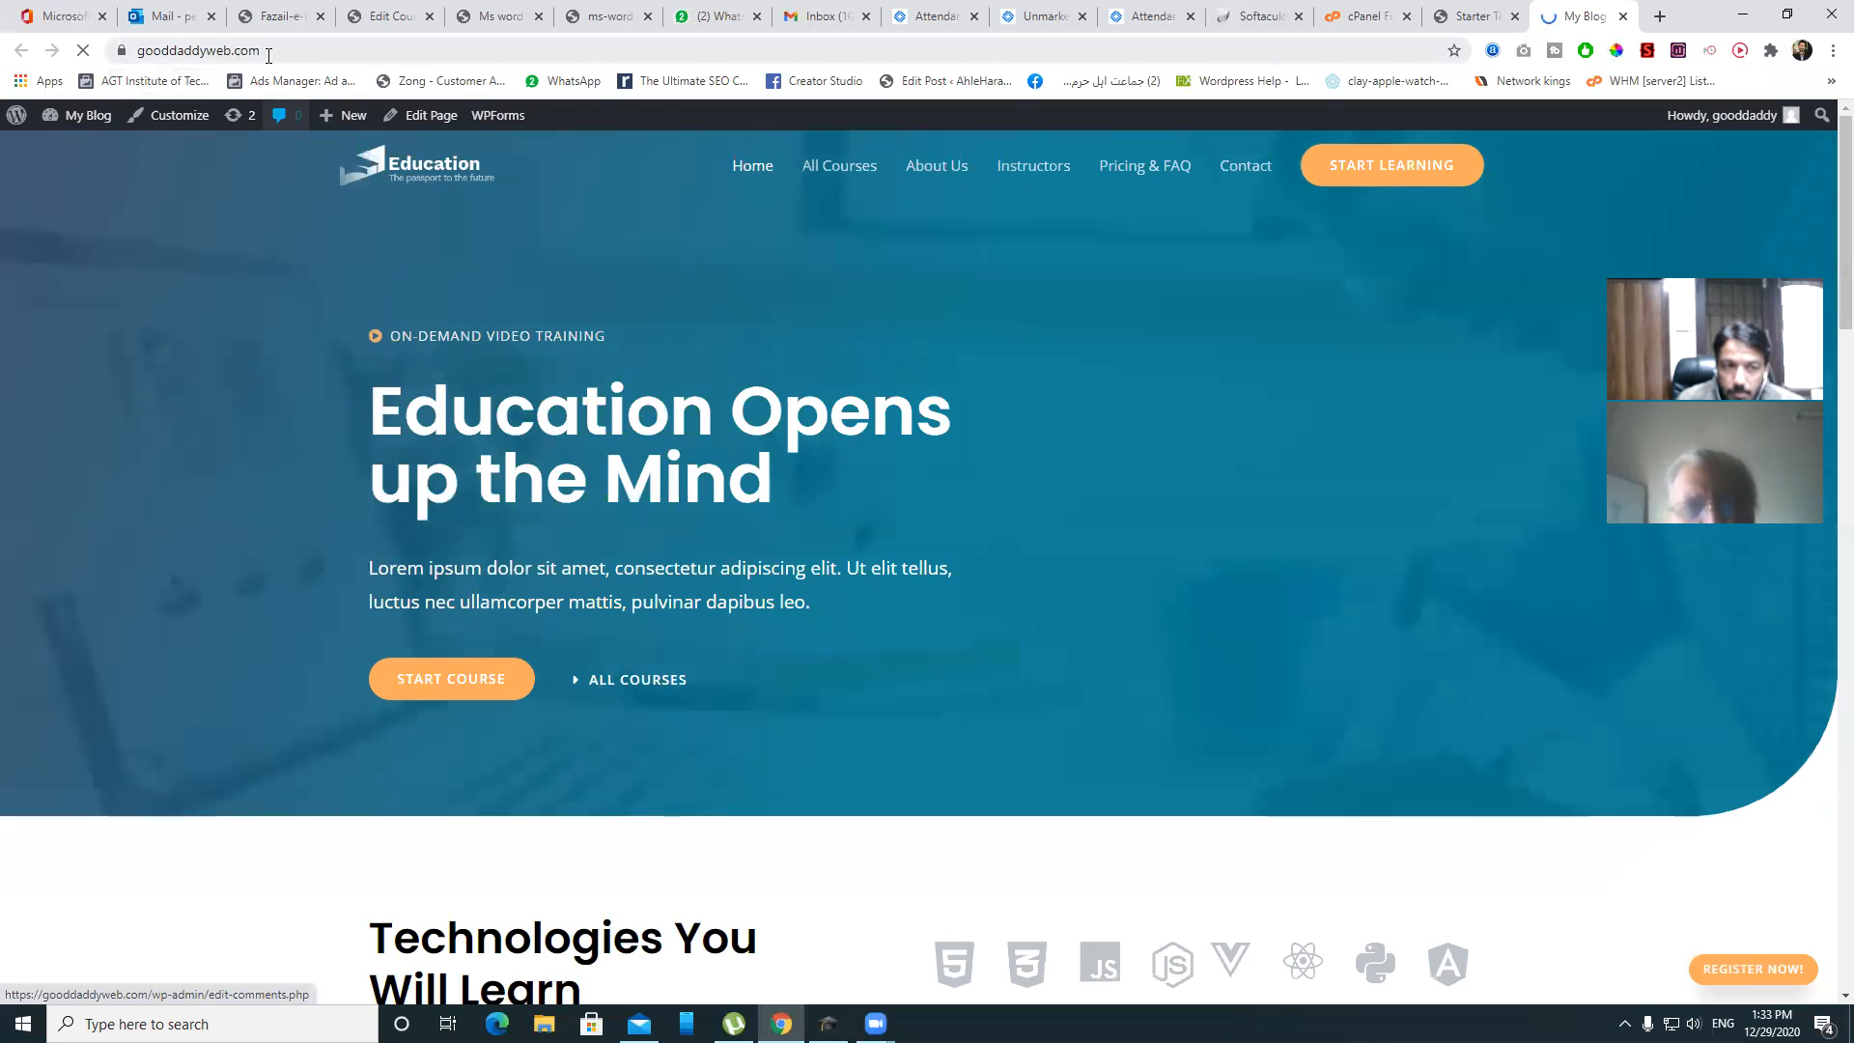
scroll(549, 229, down, 15)
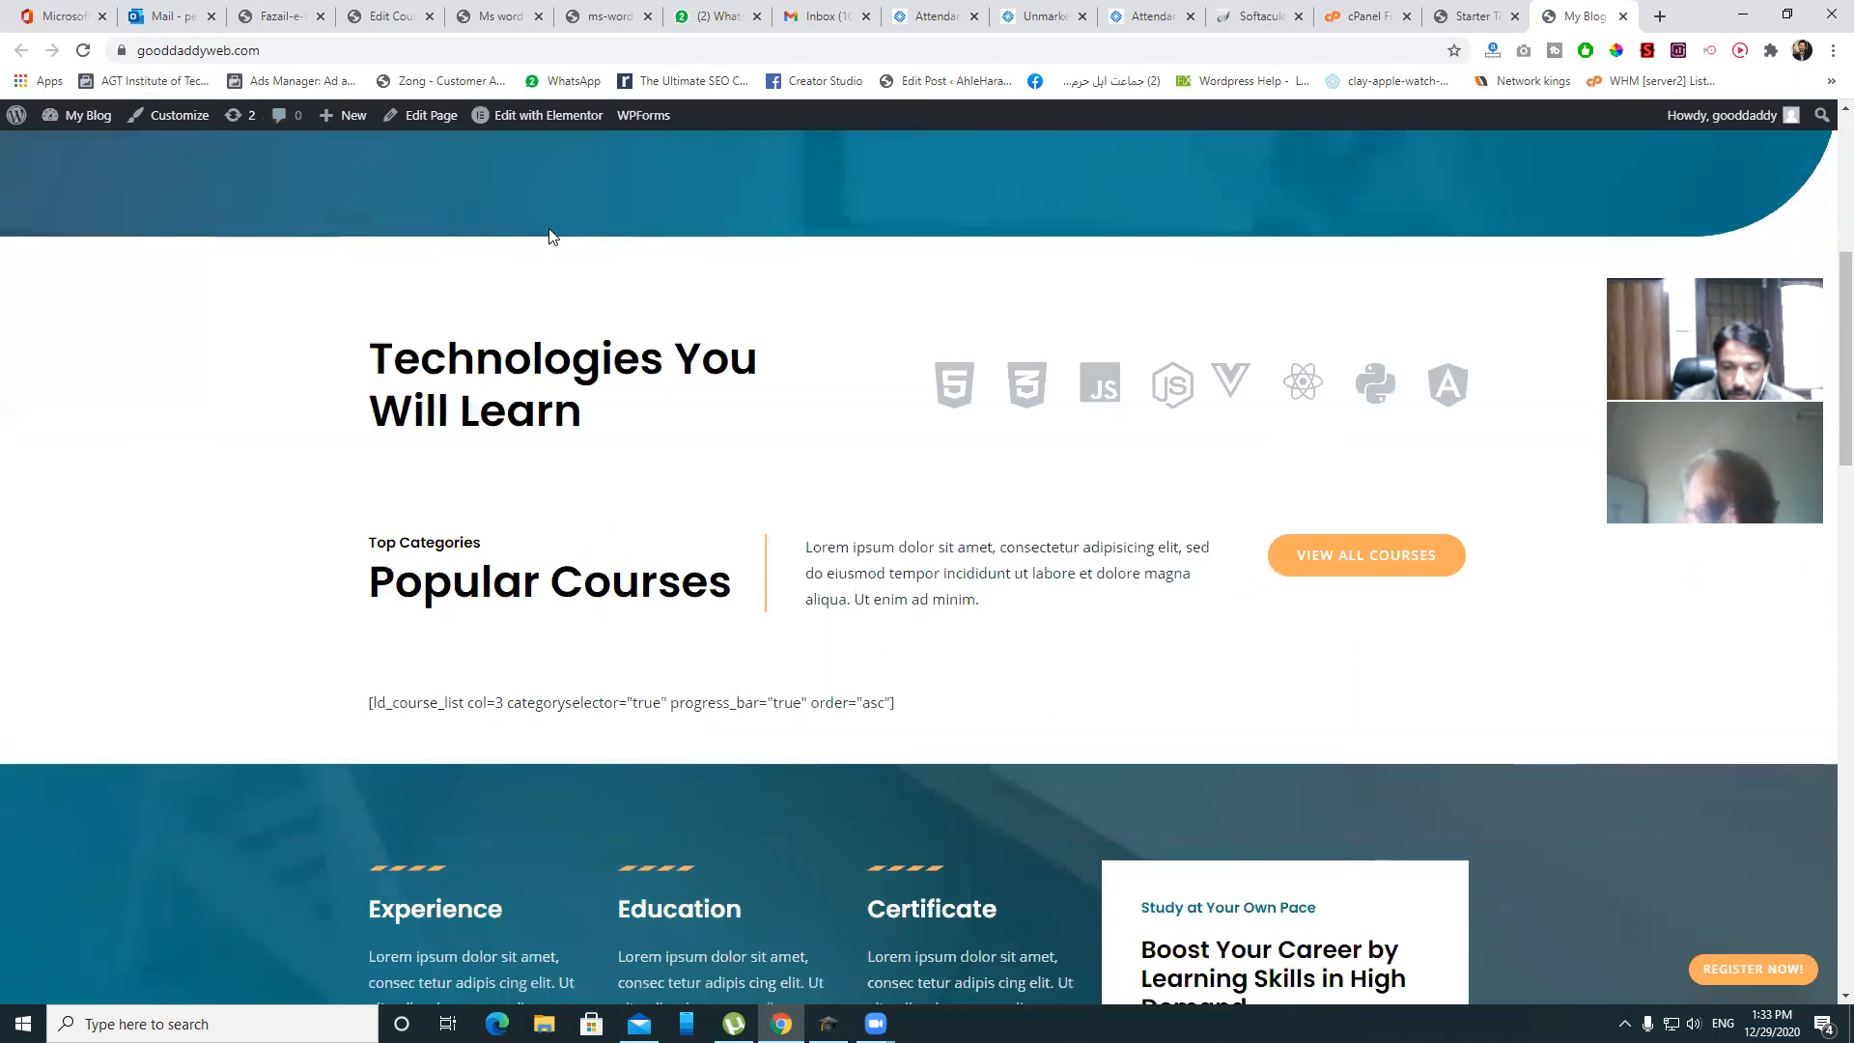
scroll(550, 235, down, 10)
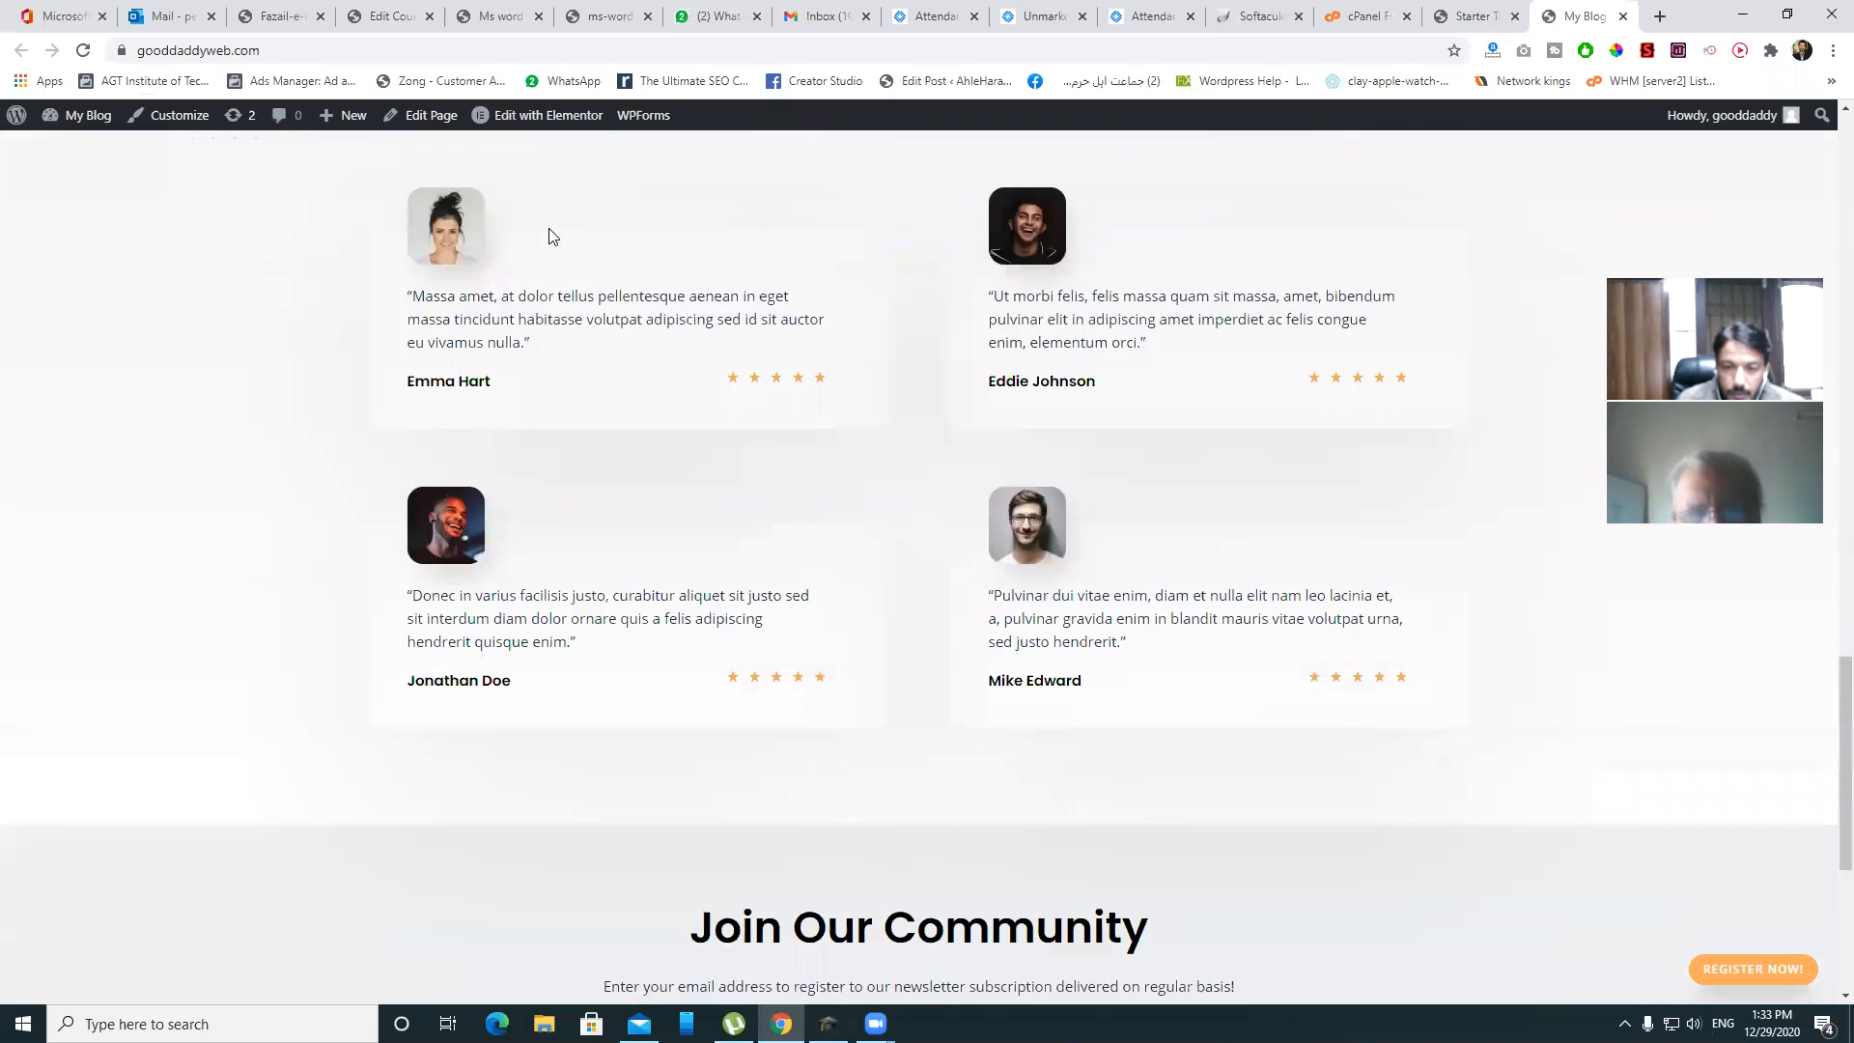
scroll(551, 235, up, 20)
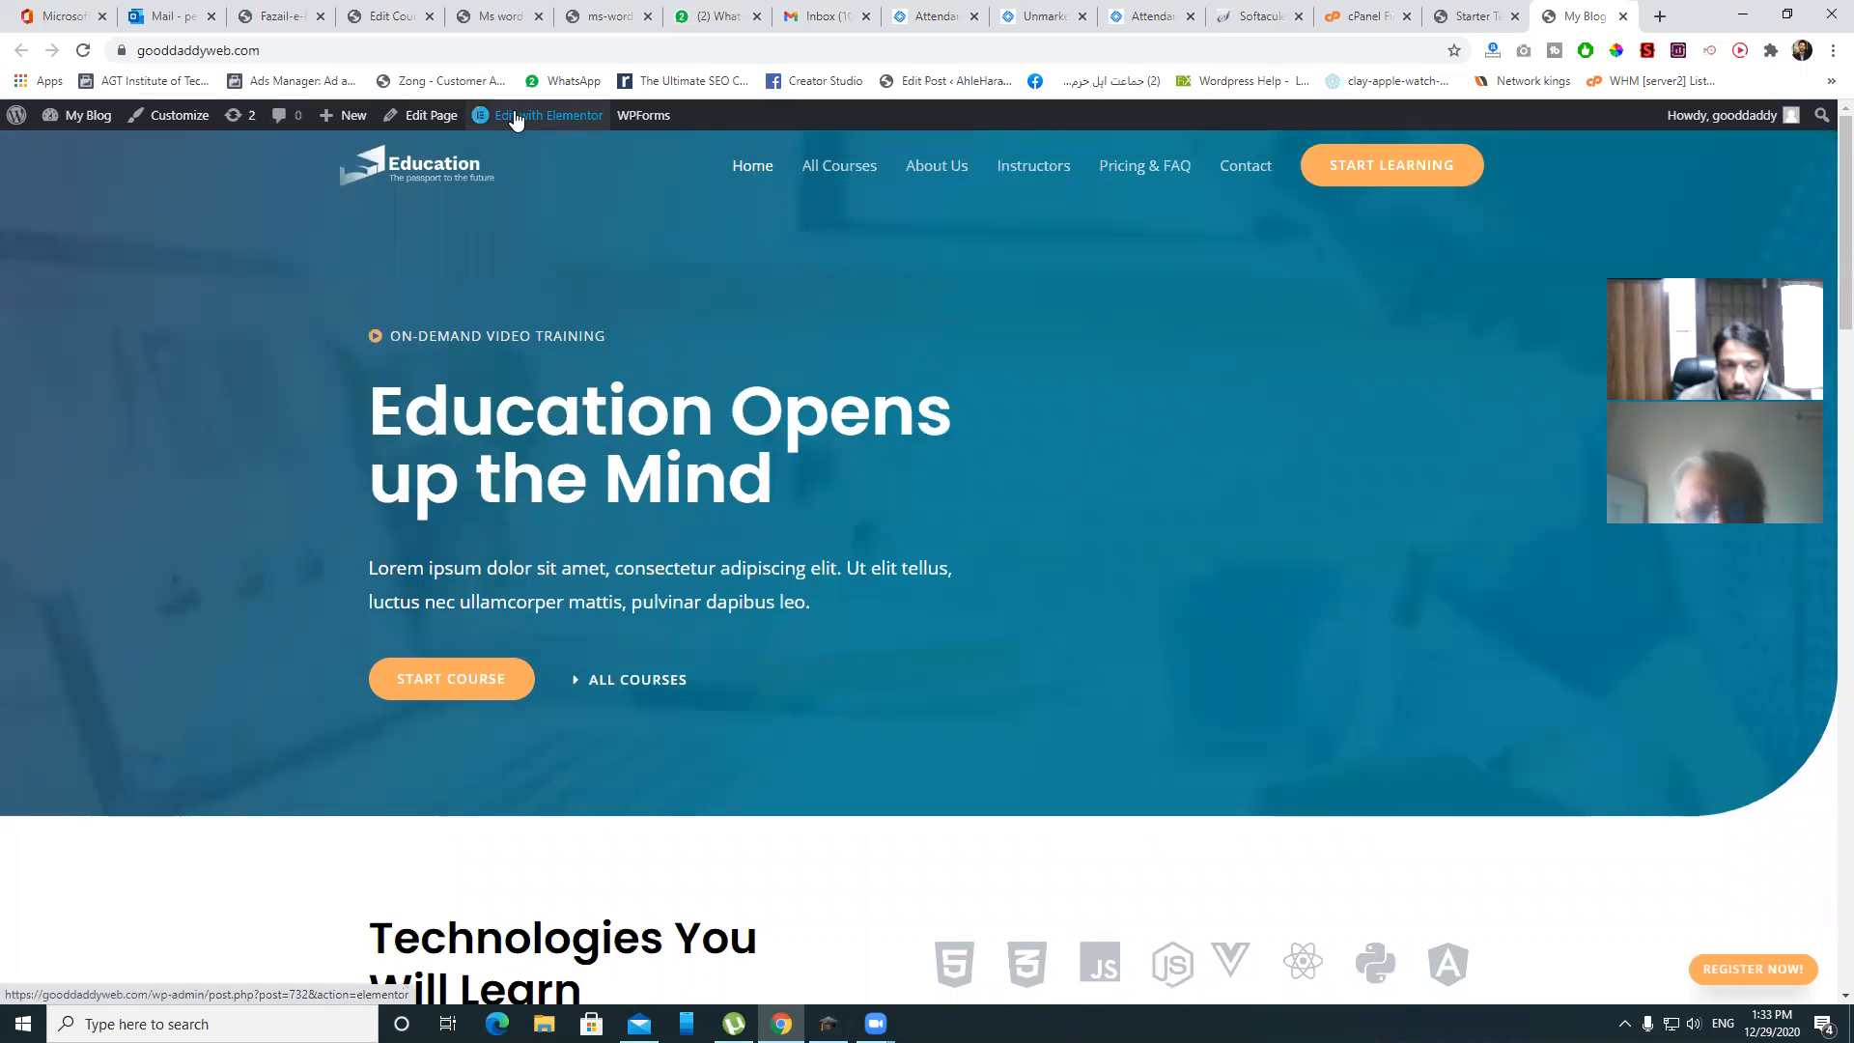
right_click(83, 150)
- Open the dashboard in a new tab and delete the Akismet Anti-Spam and Hello Dolly plugins
click(135, 162)
click(1588, 15)
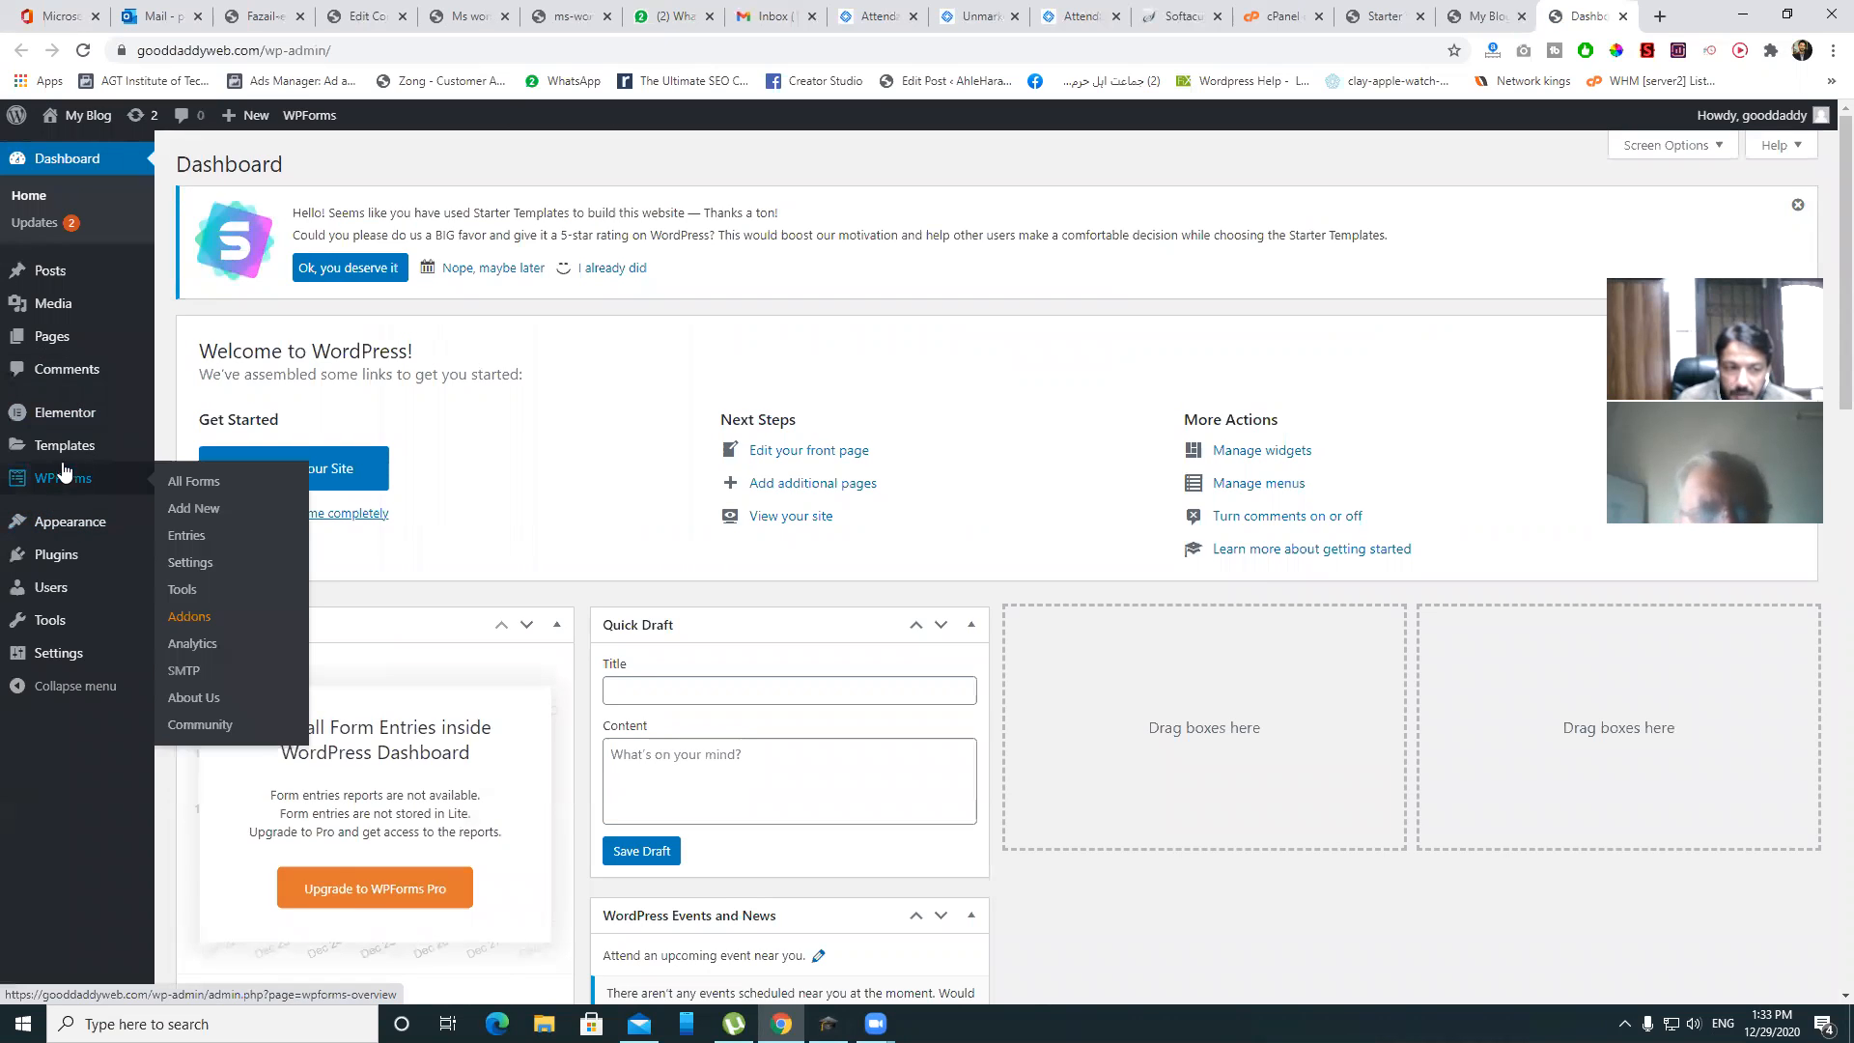
mouse_move(78, 560)
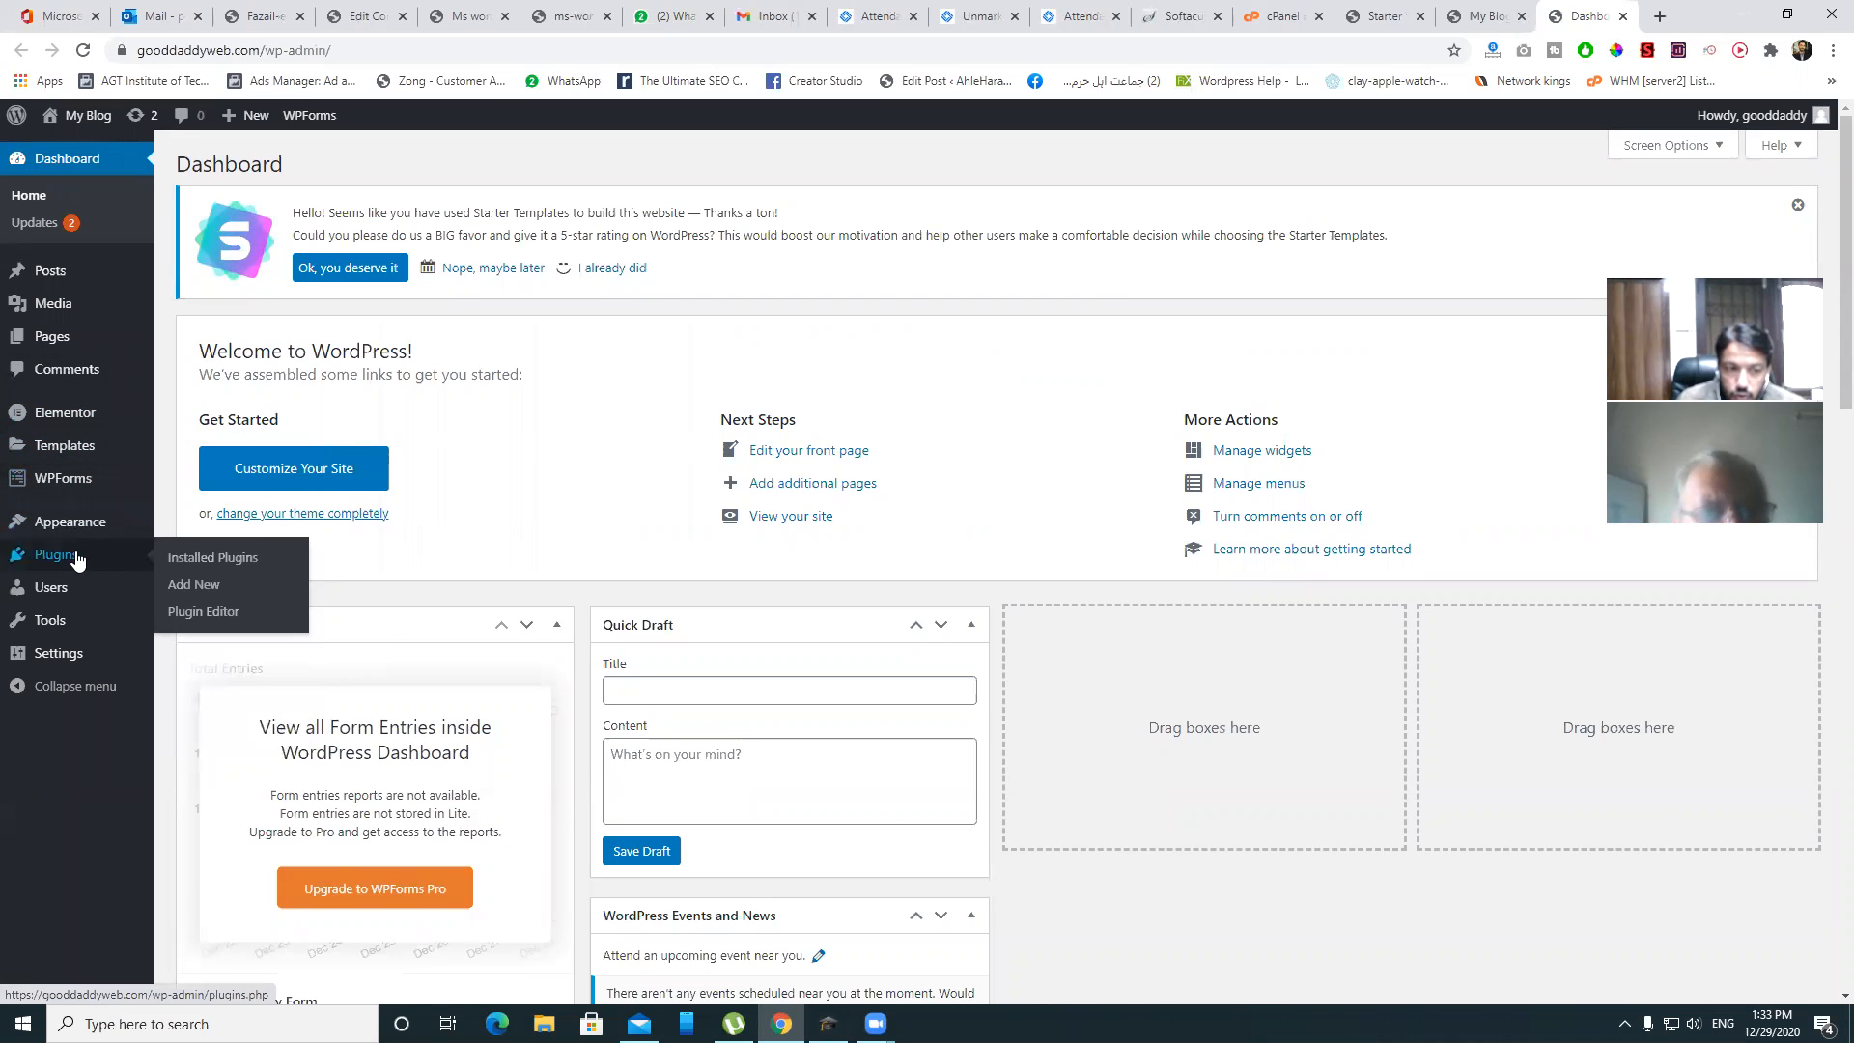
click(232, 558)
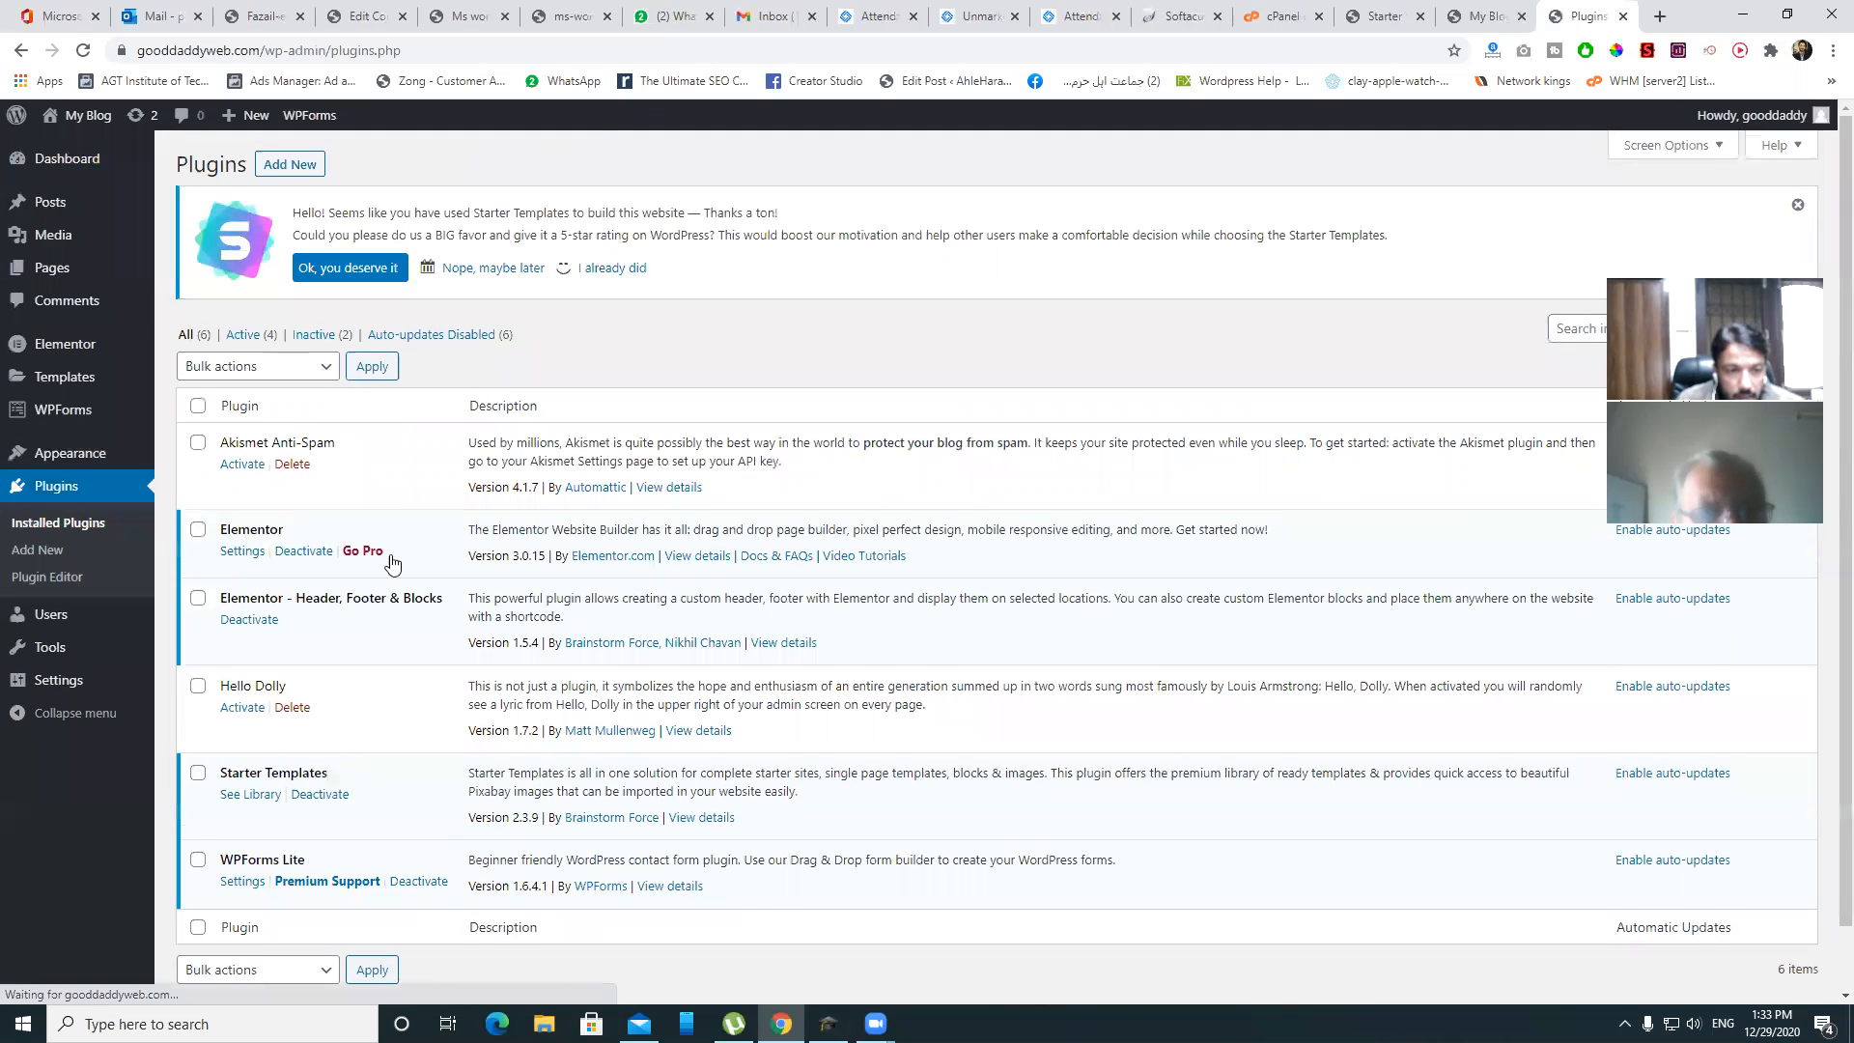
scroll(391, 562, down, 1)
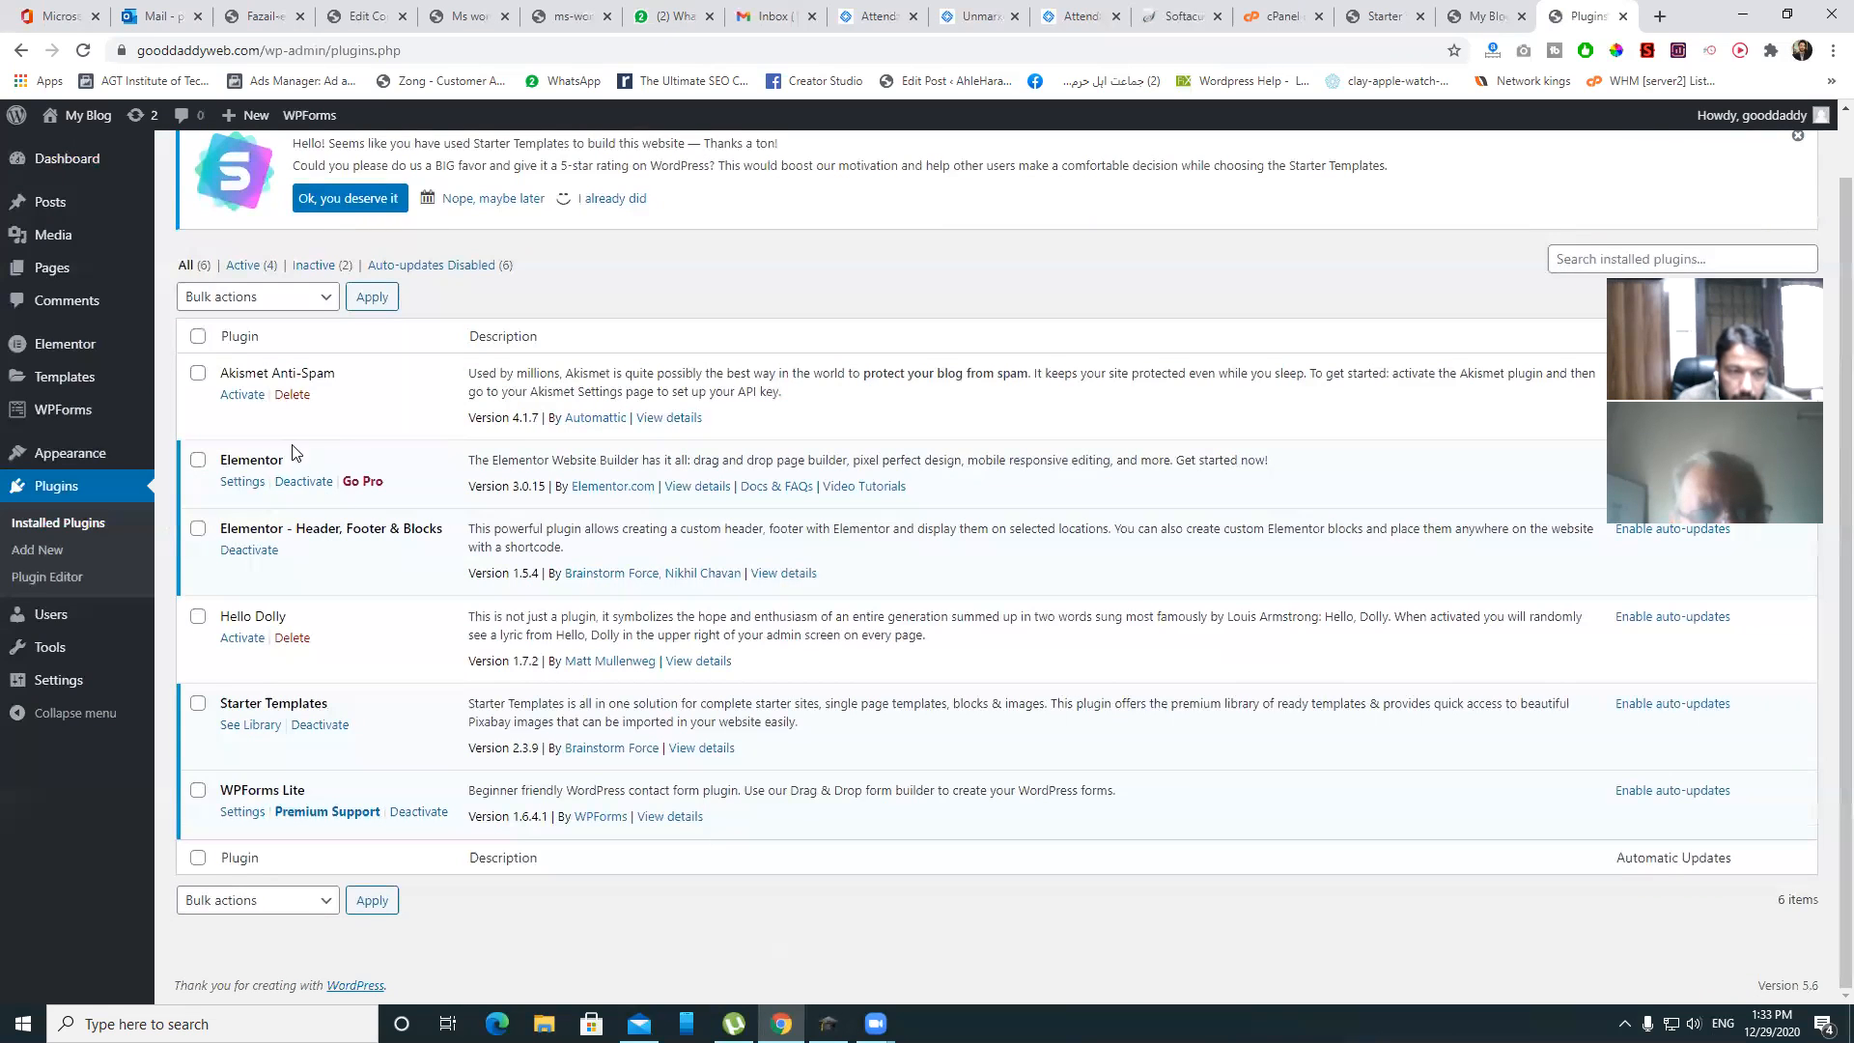
click(292, 395)
click(1019, 166)
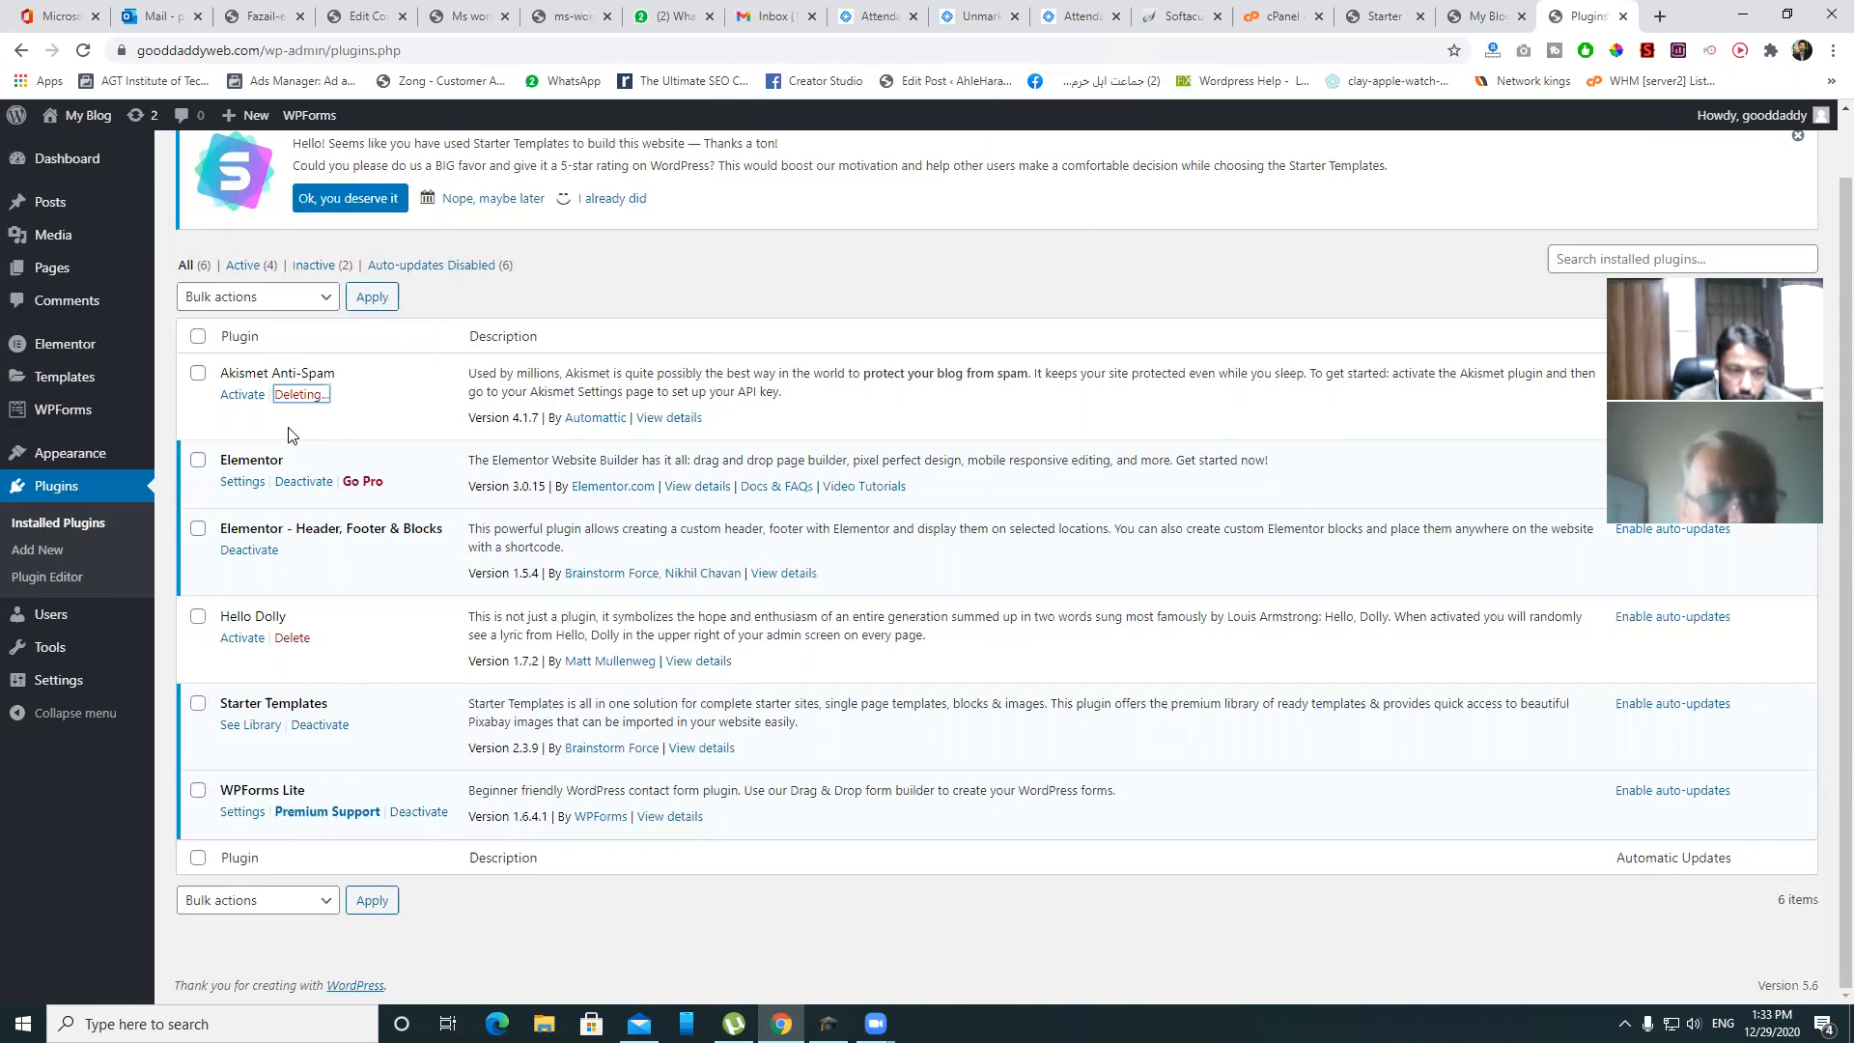
click(292, 639)
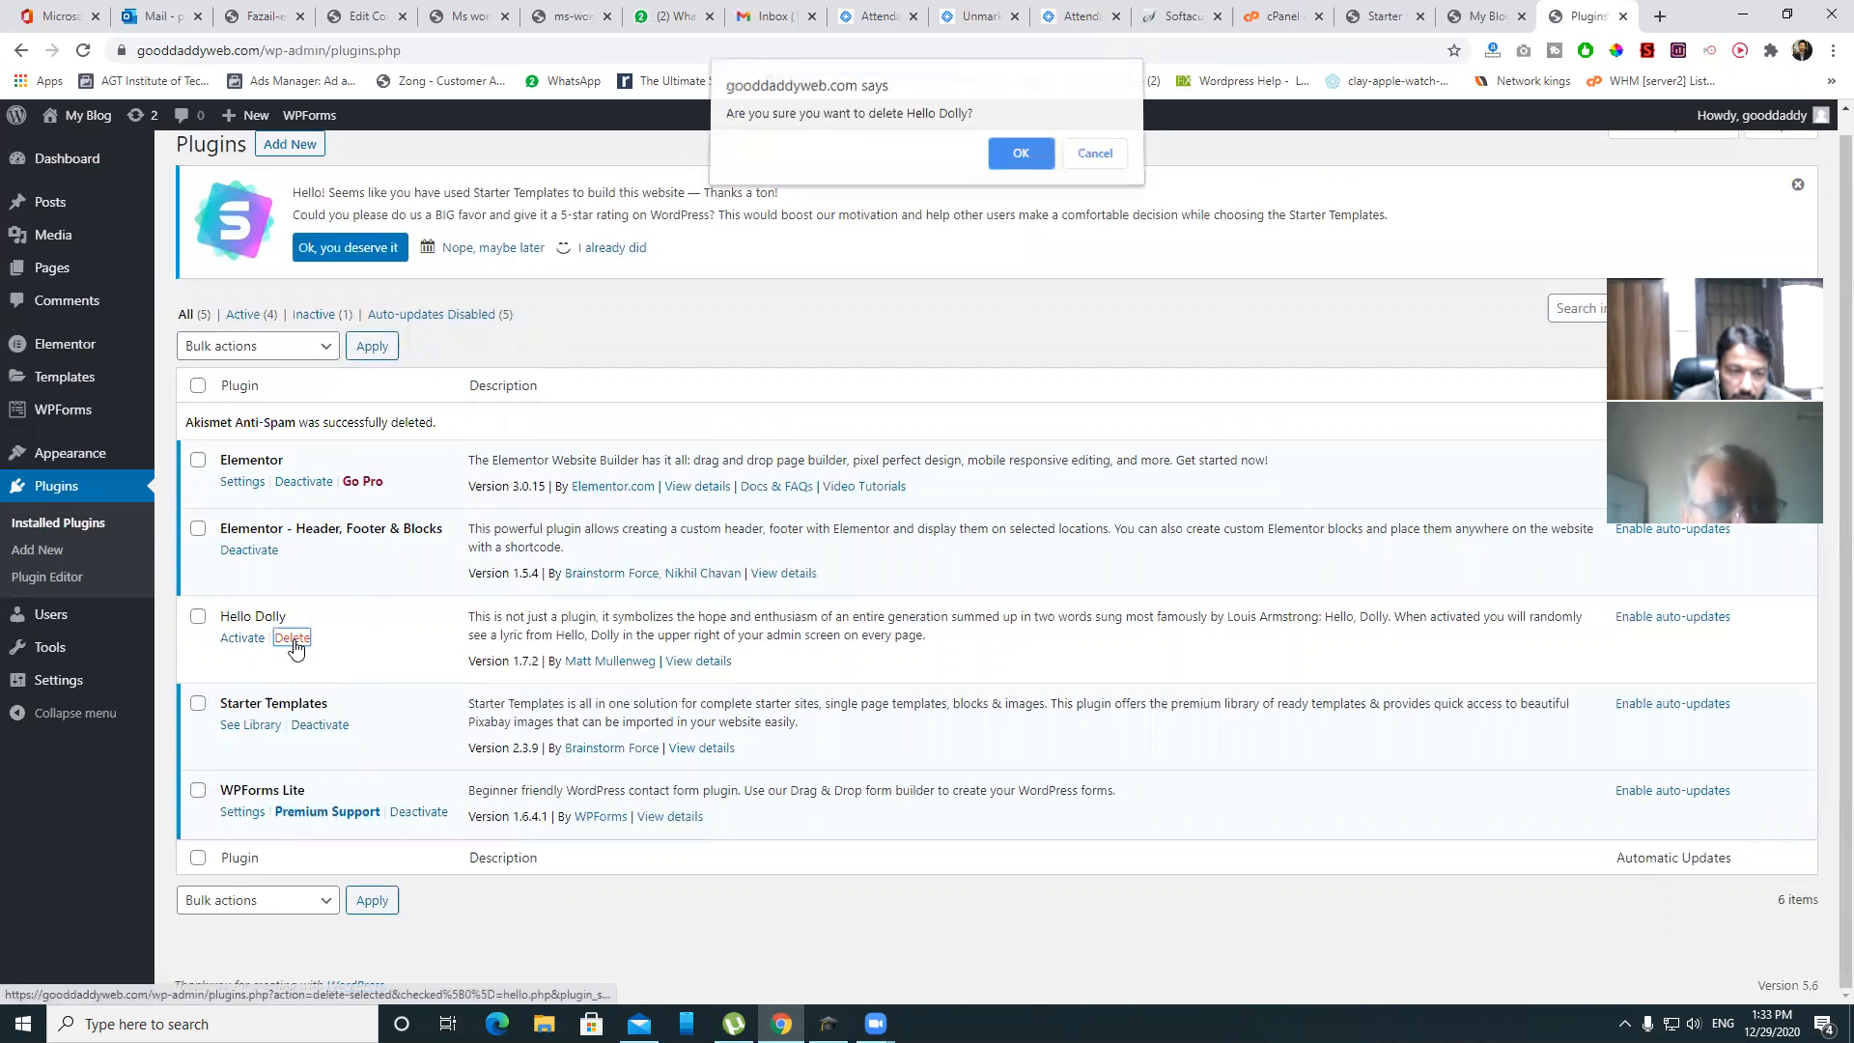
click(1020, 162)
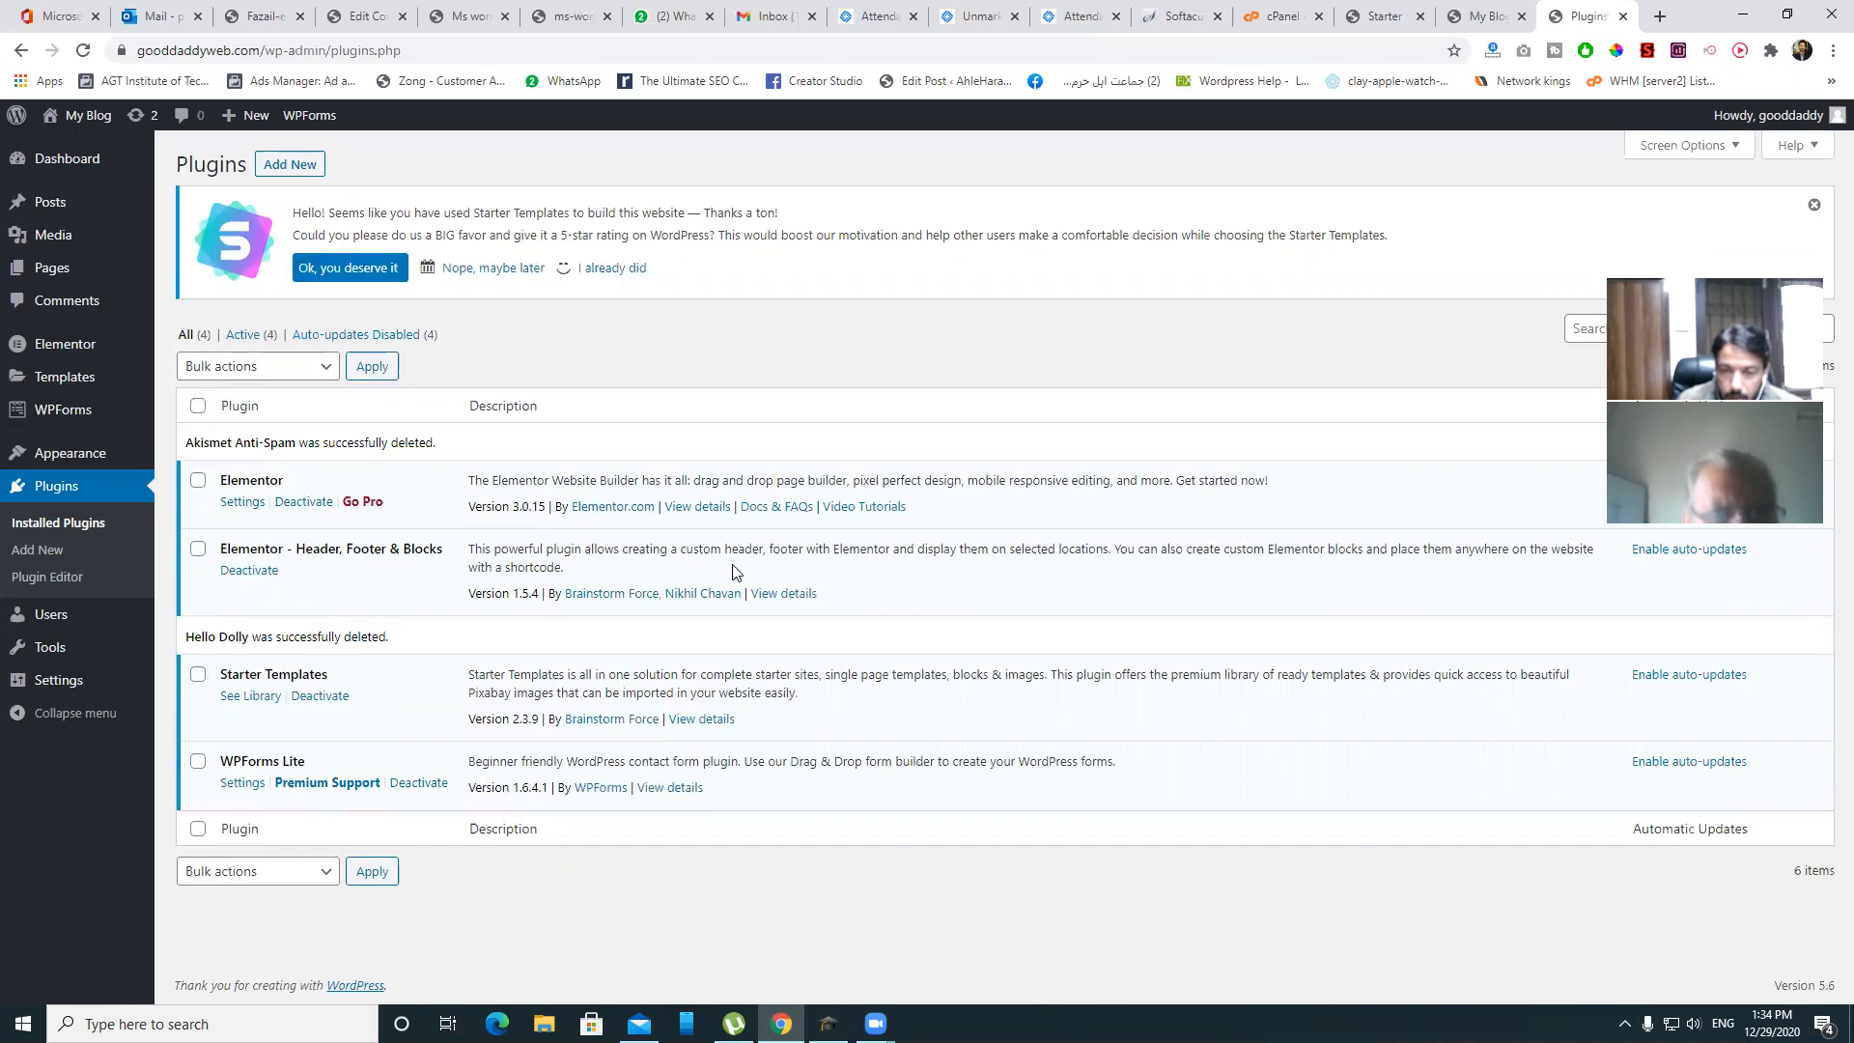
- Glance at the site homepage again, then bring up the All Pages list
click(1485, 15)
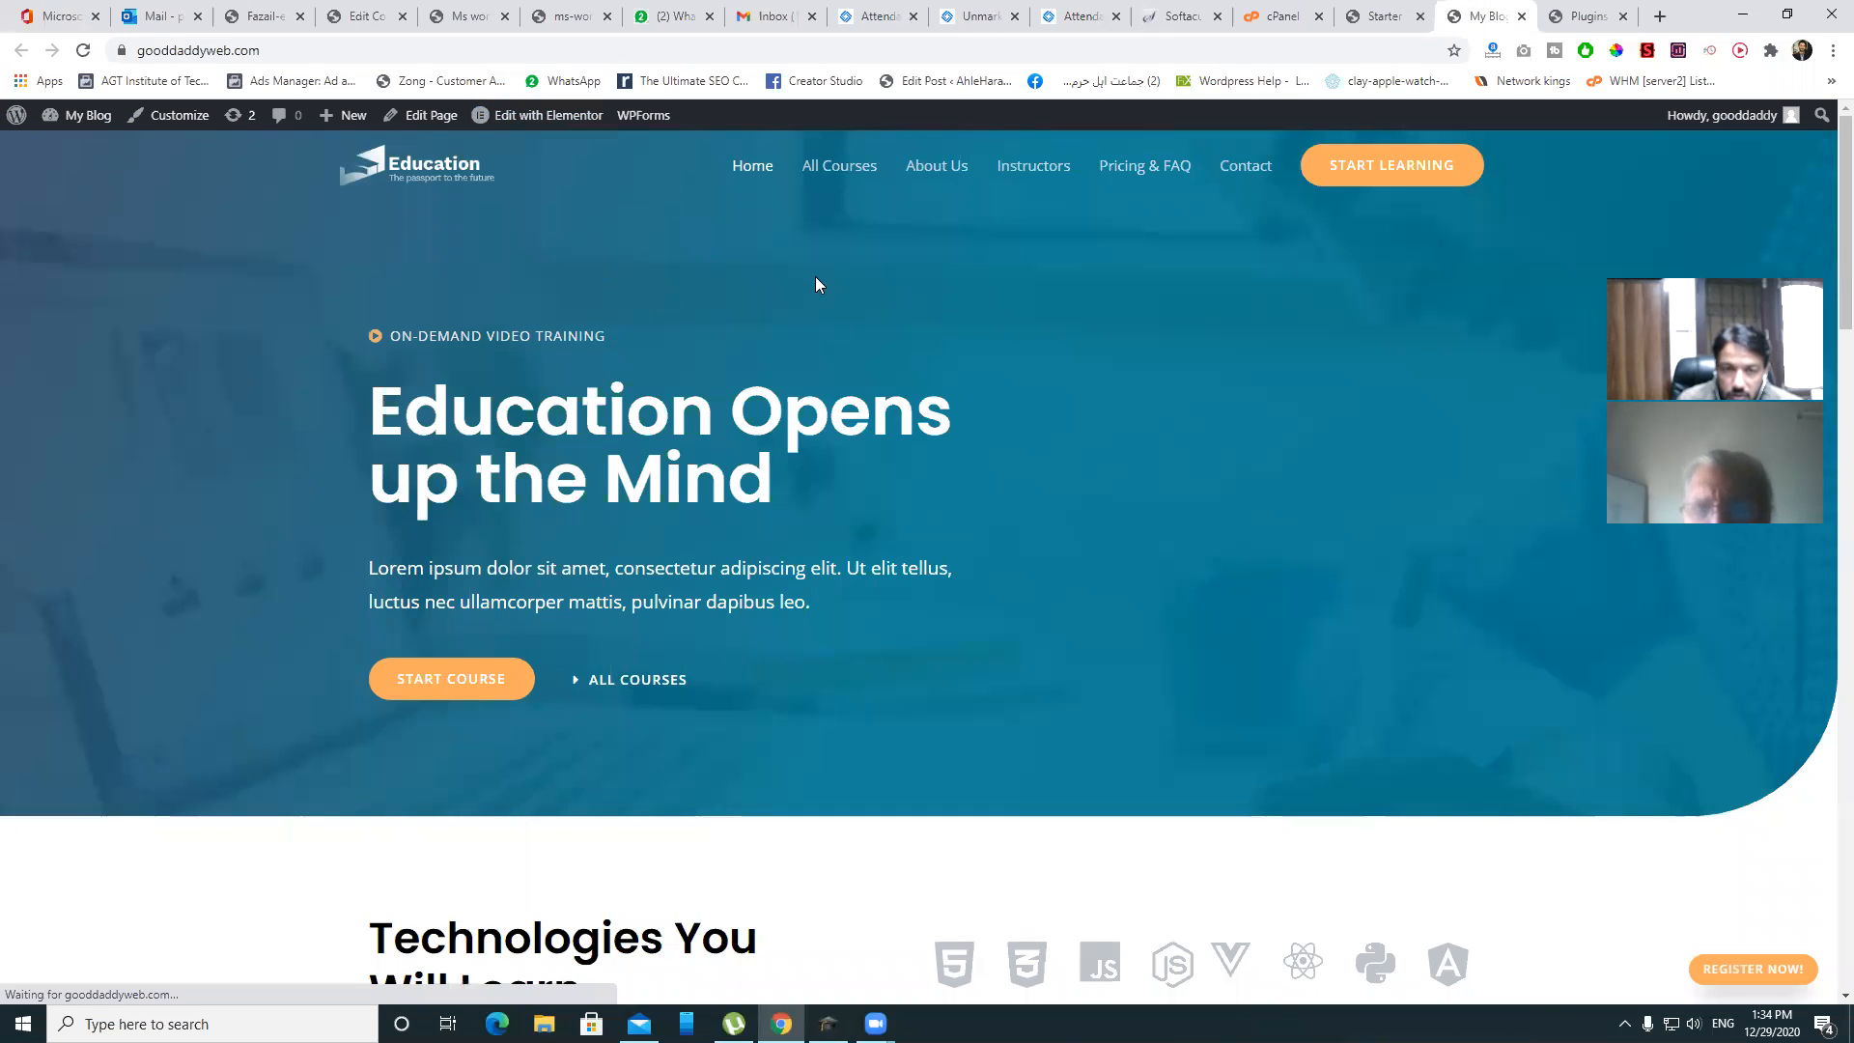
scroll(815, 276, down, 5)
click(1581, 16)
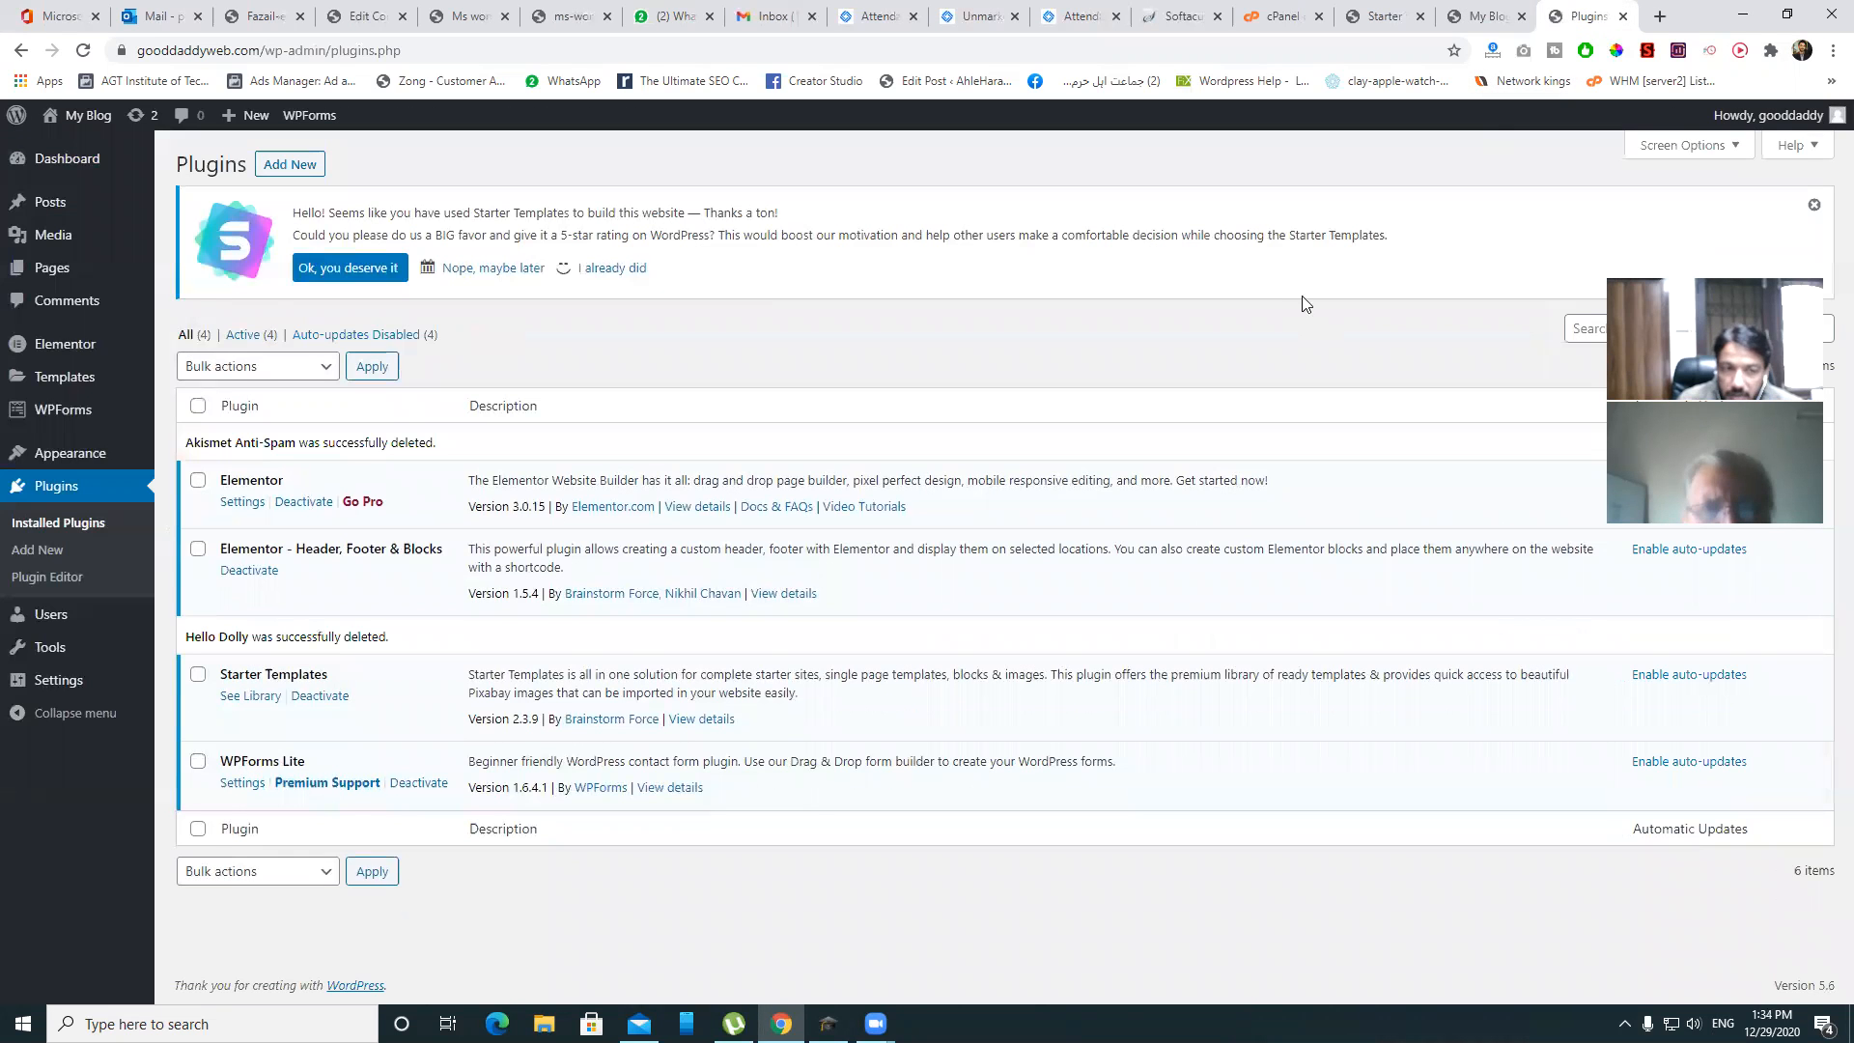
mouse_move(77, 274)
click(193, 273)
scroll(667, 396, down, 2)
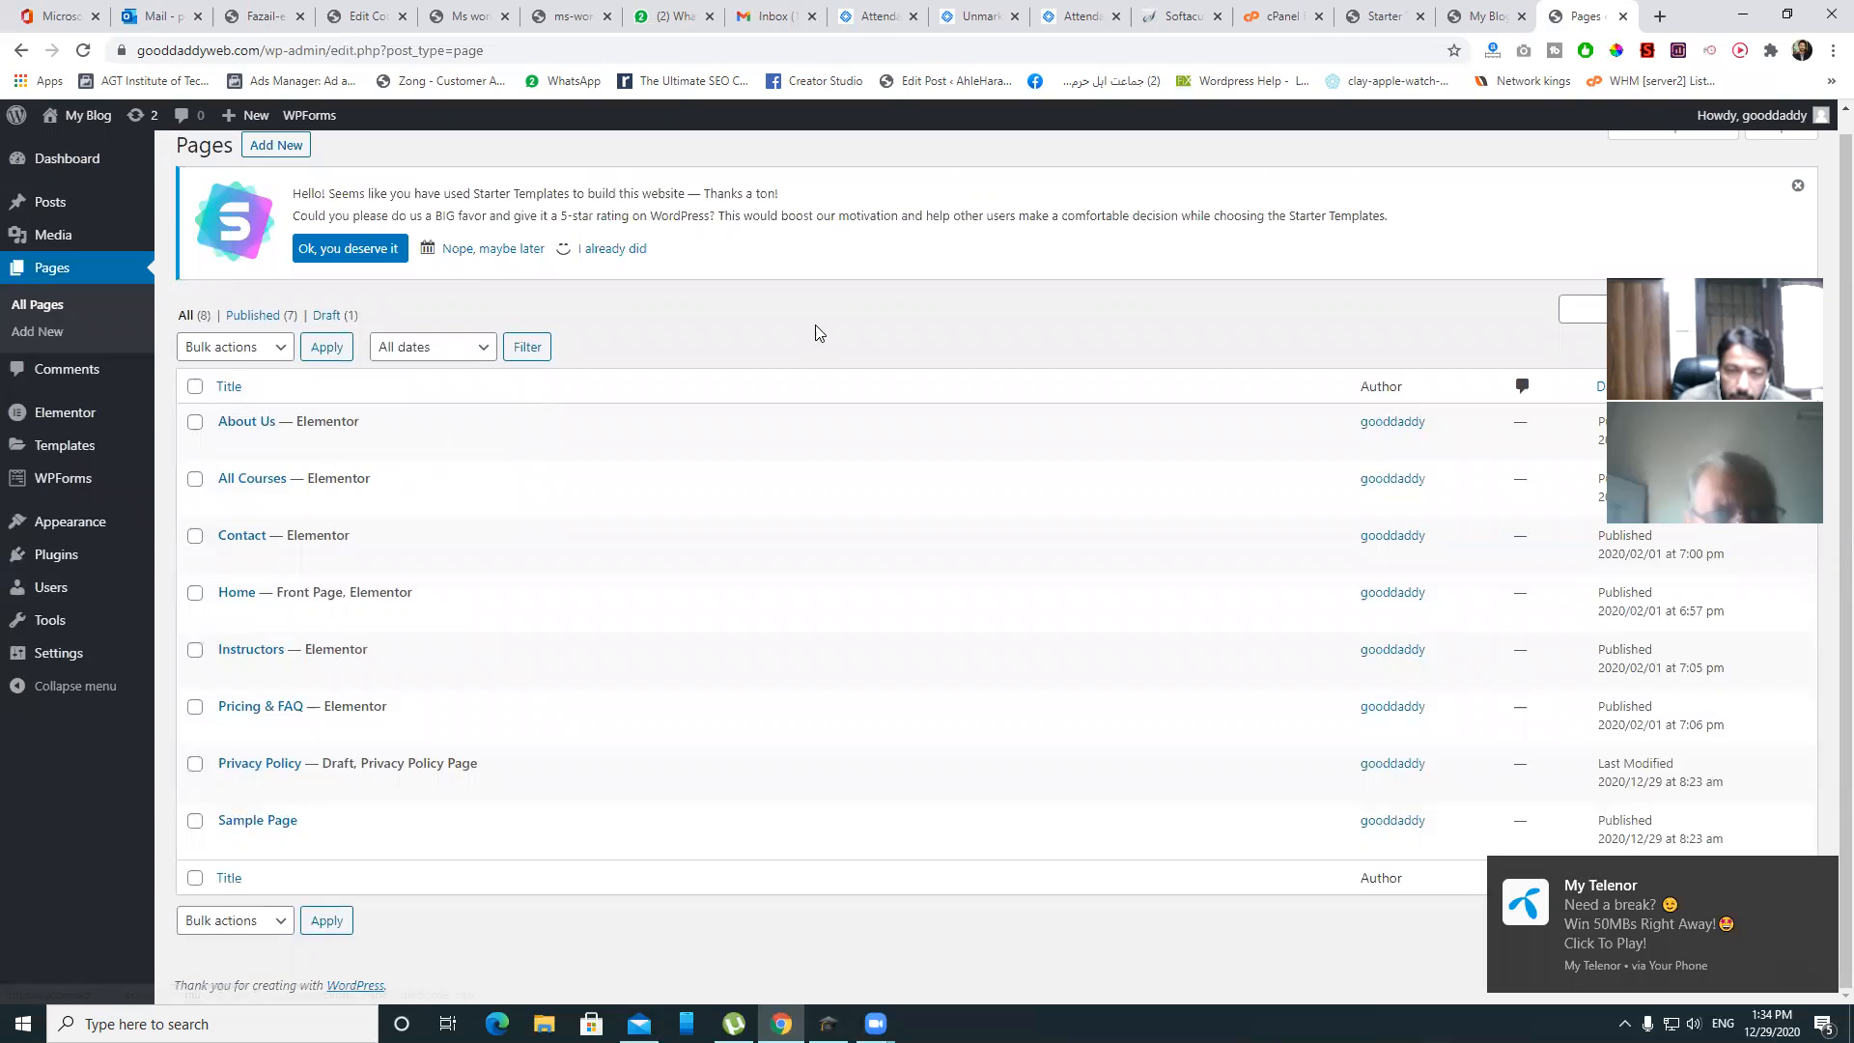
- Open the About Us page in Elementor in a new tab, then return to the pages list
right_click(435, 450)
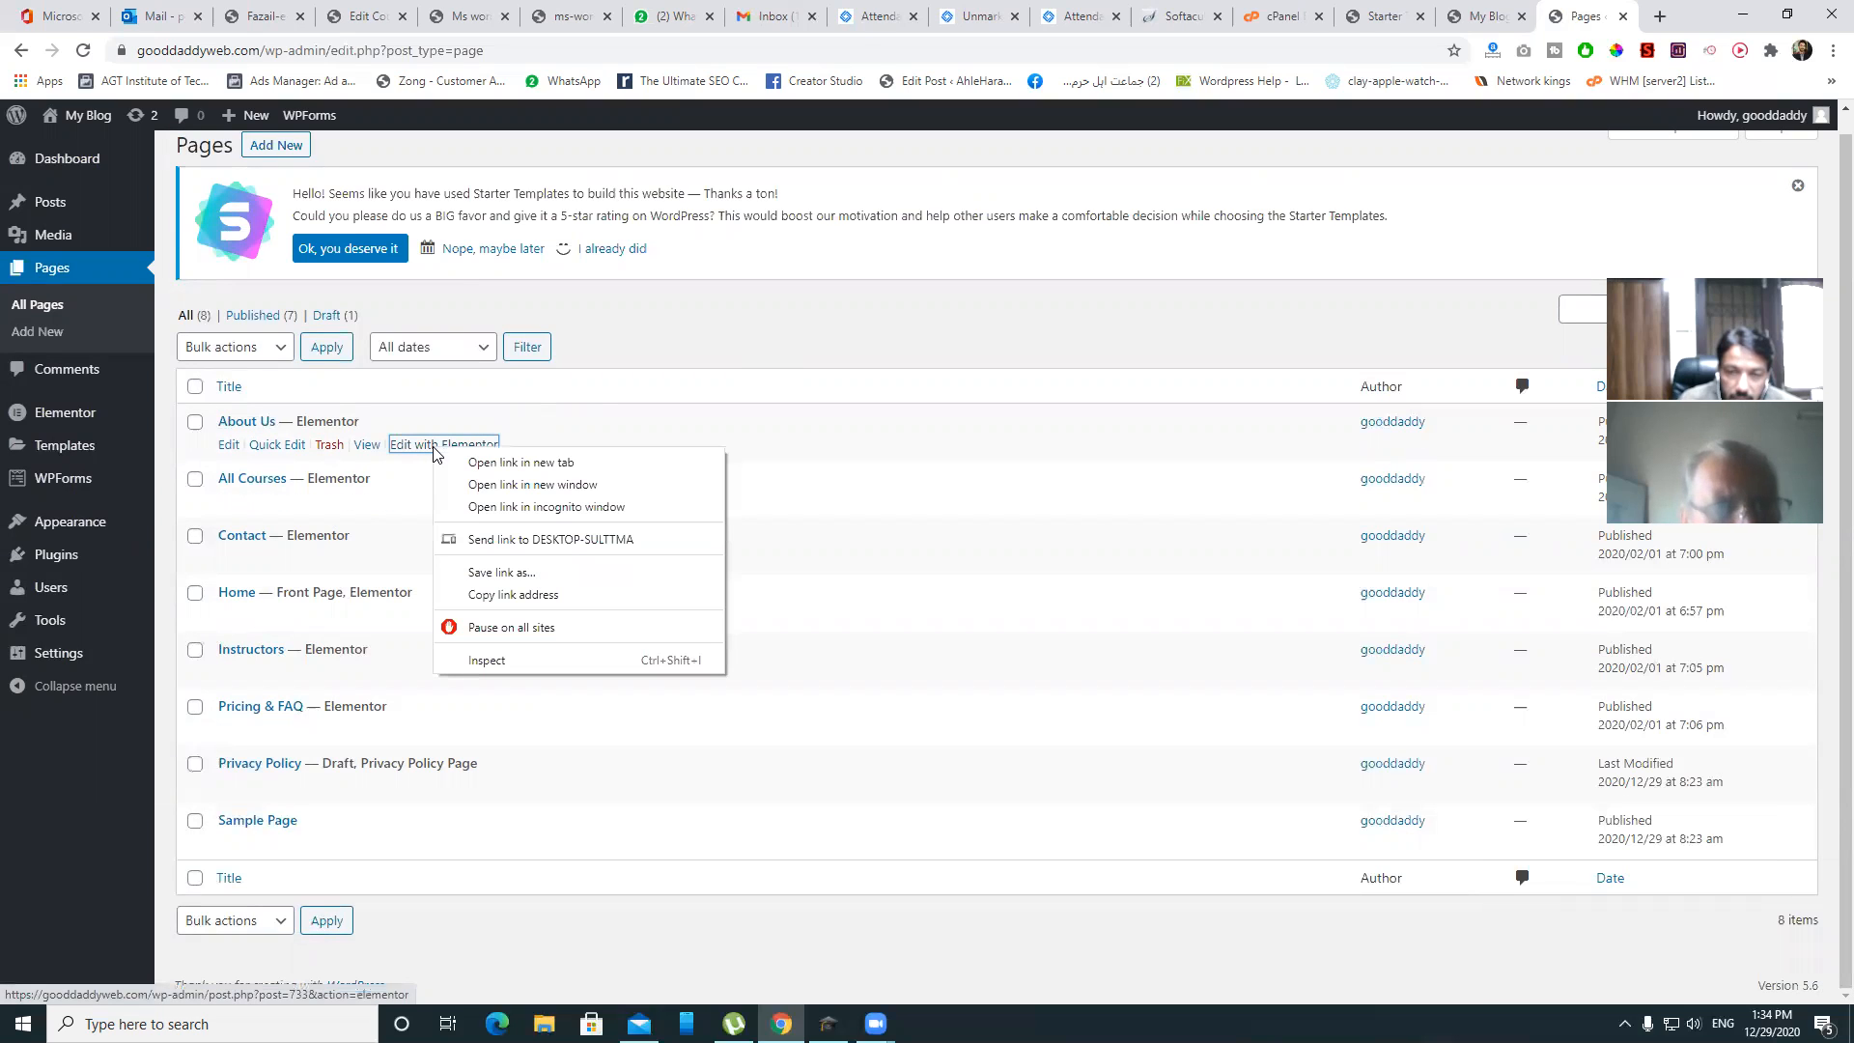
click(490, 464)
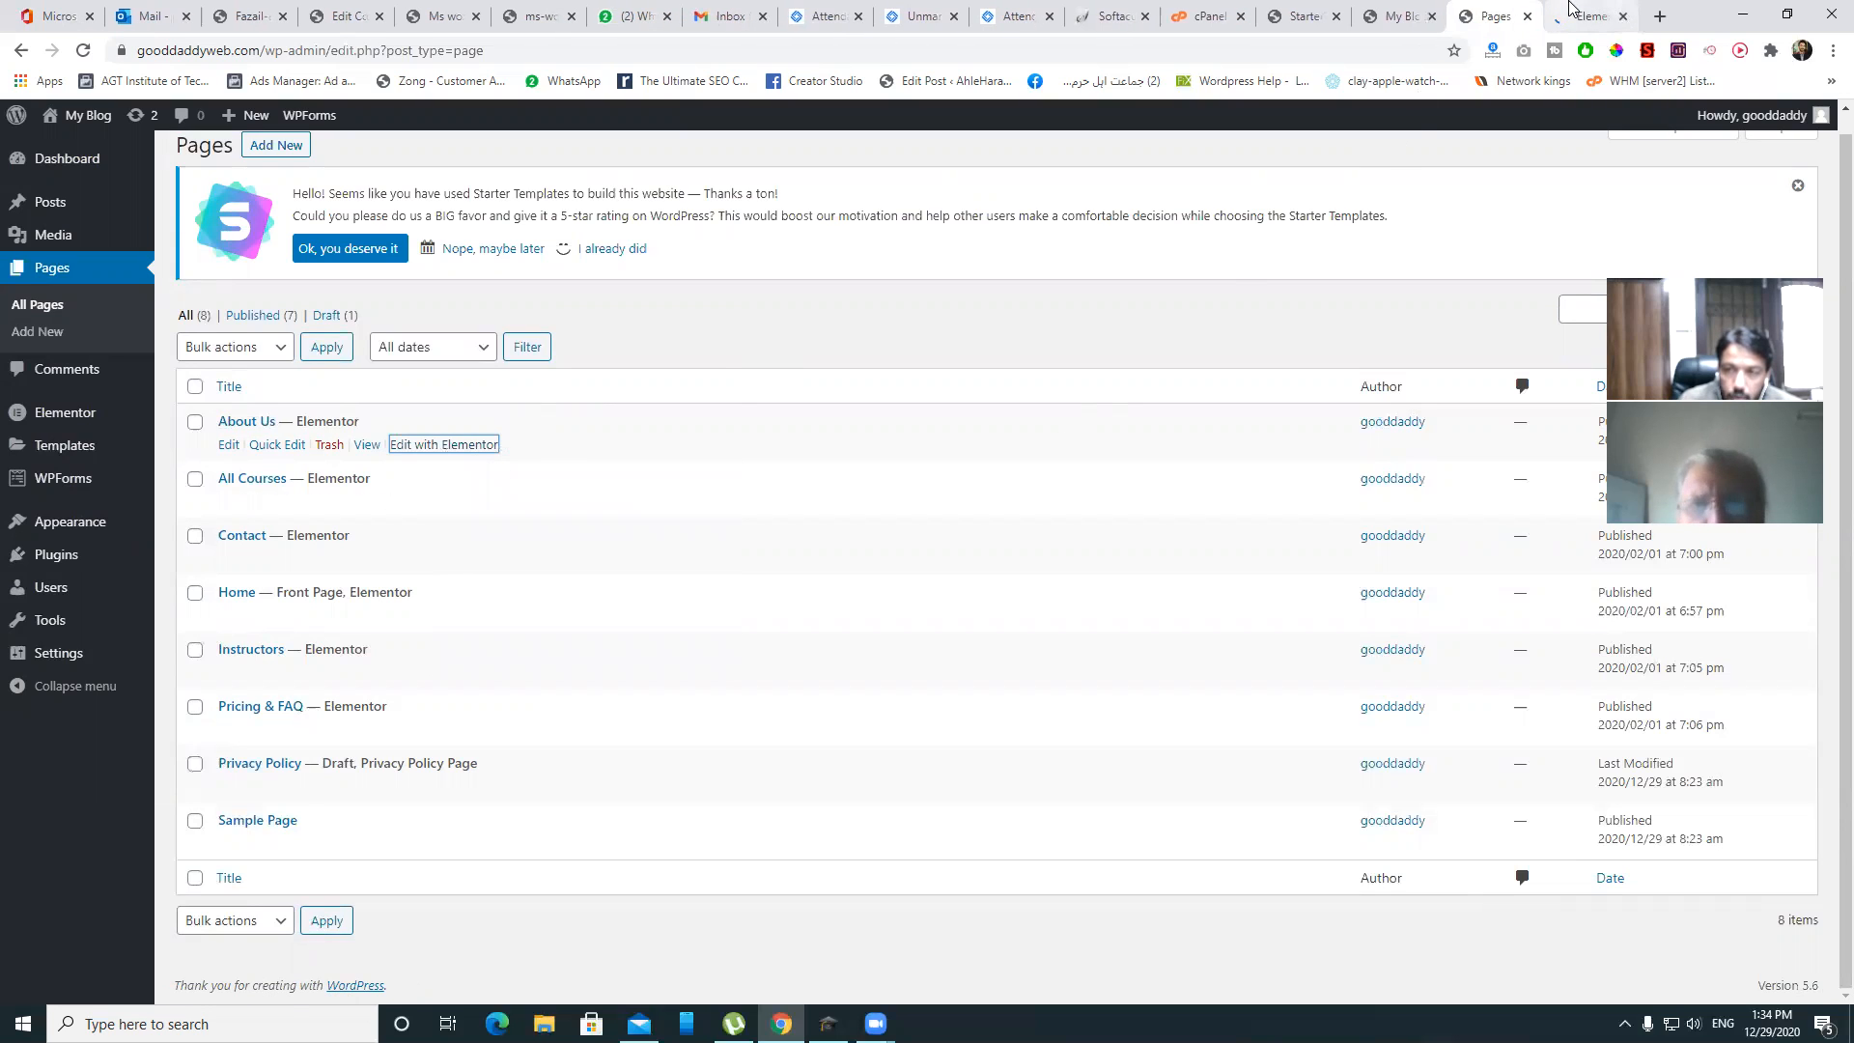
click(1571, 12)
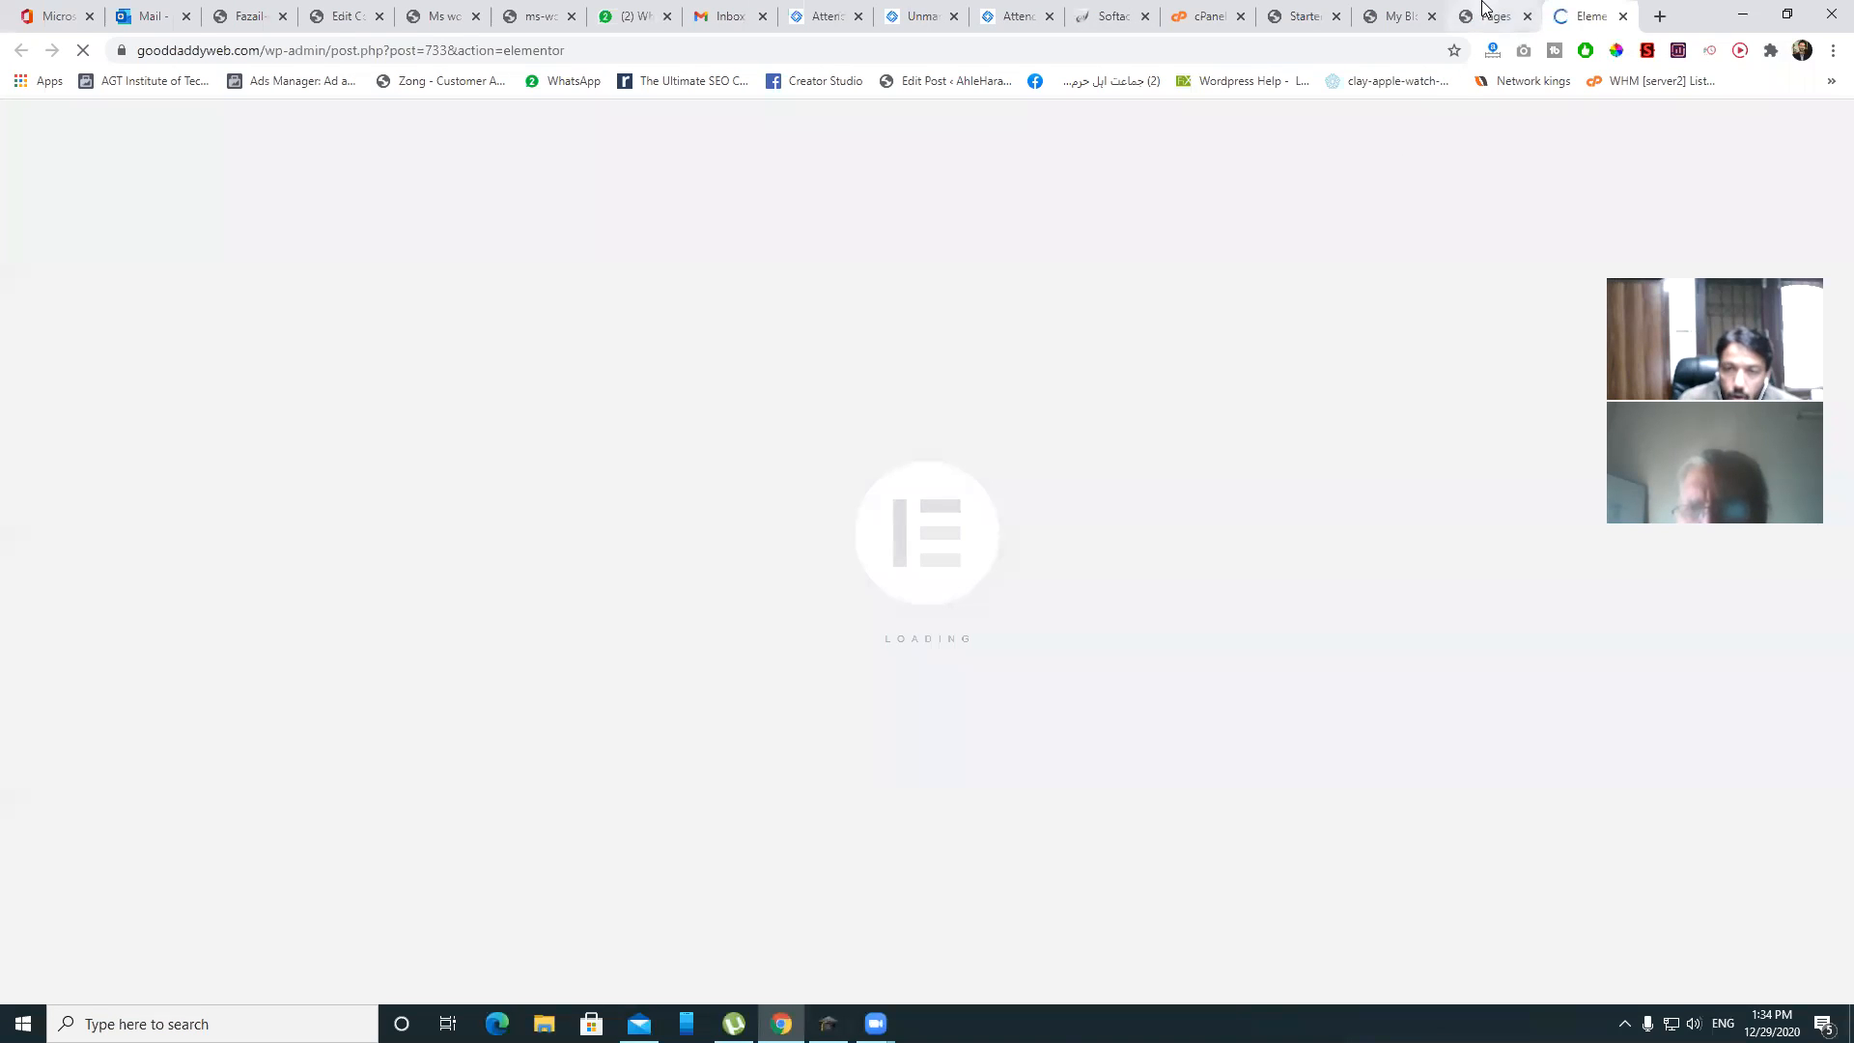
click(1469, 18)
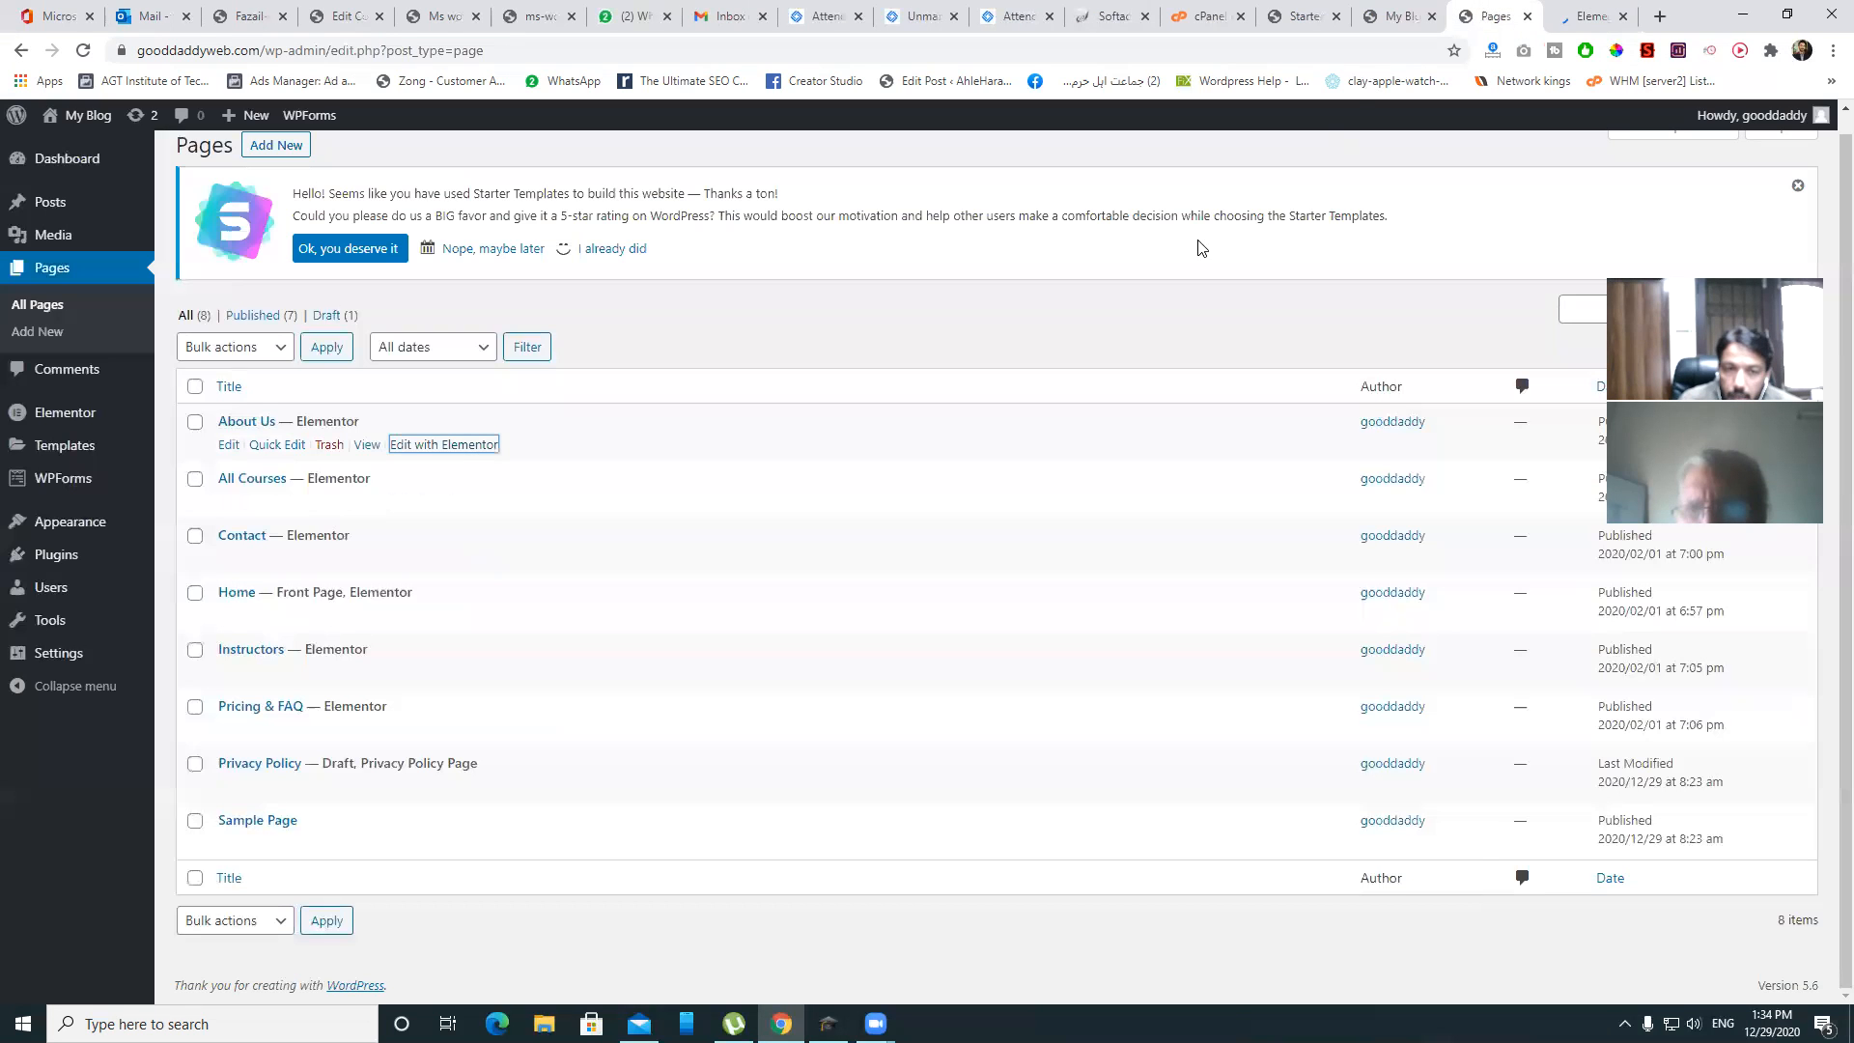
- Go to the live site's Instructors page and launch Edit with Elementor from the admin bar
click(1385, 20)
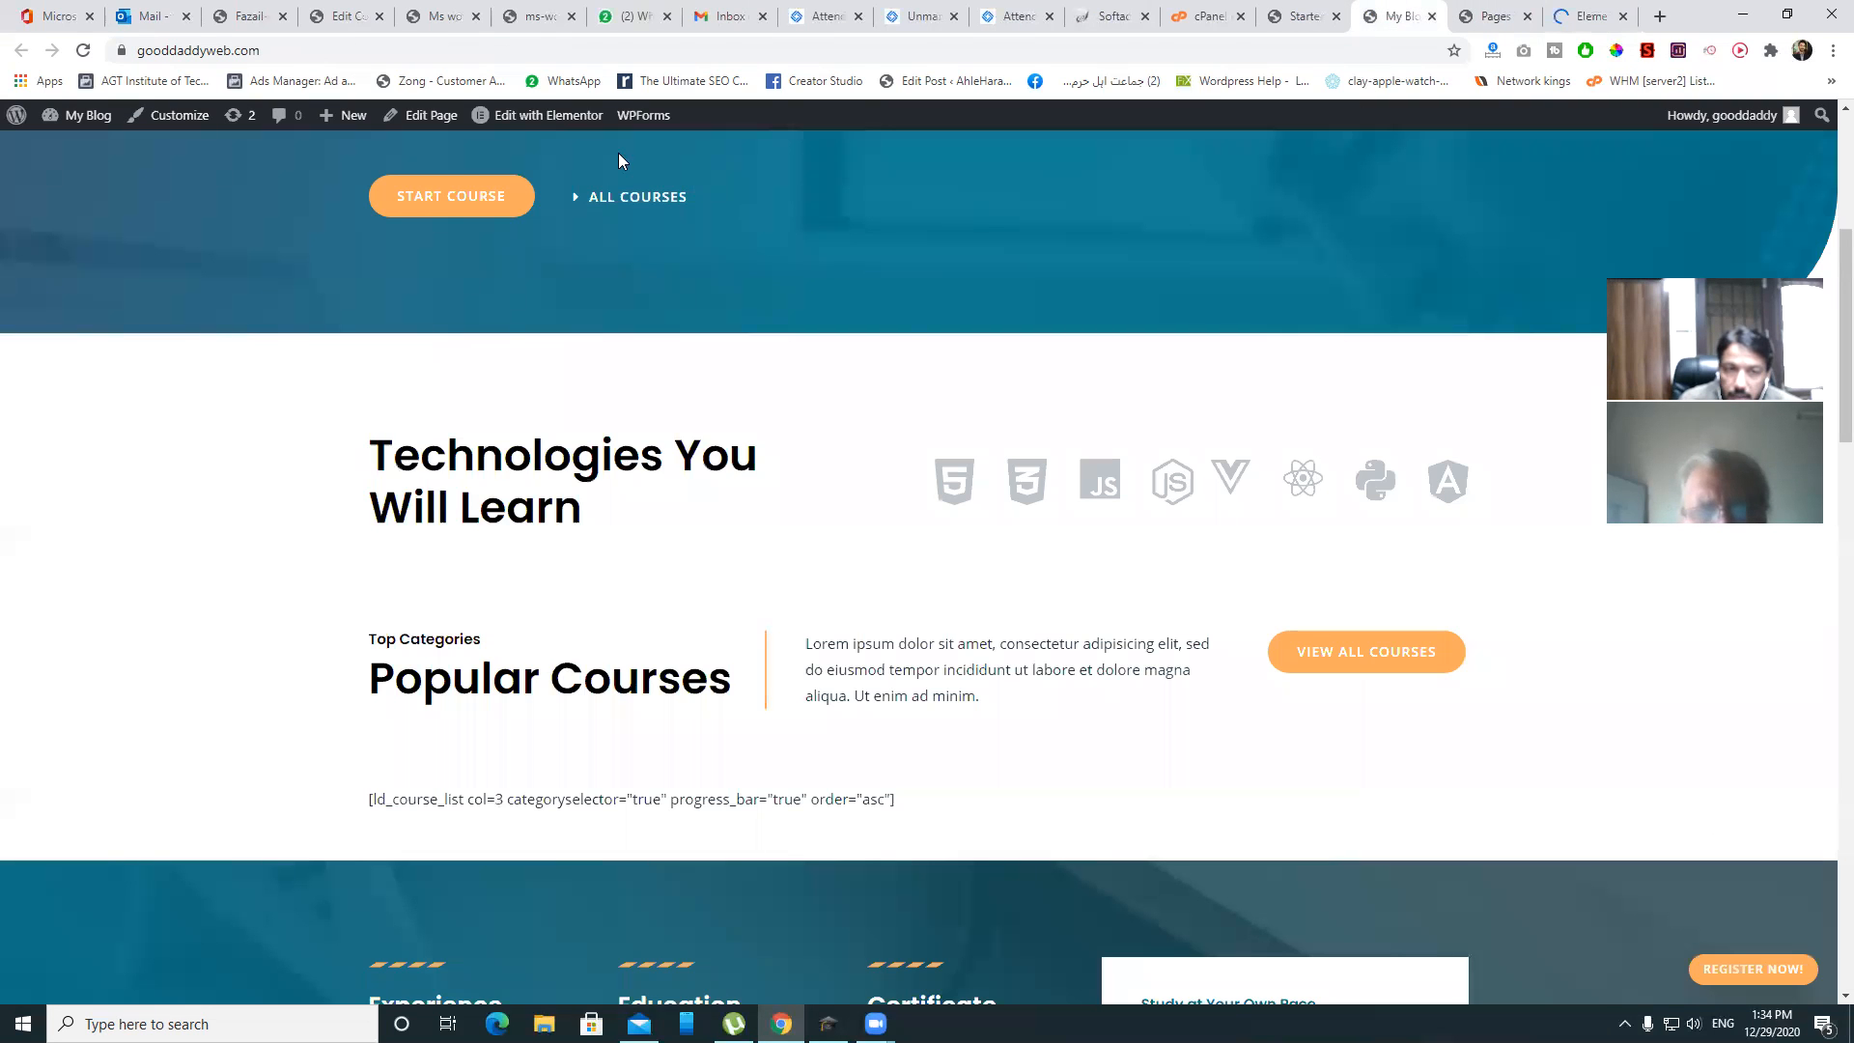
scroll(934, 318, up, 5)
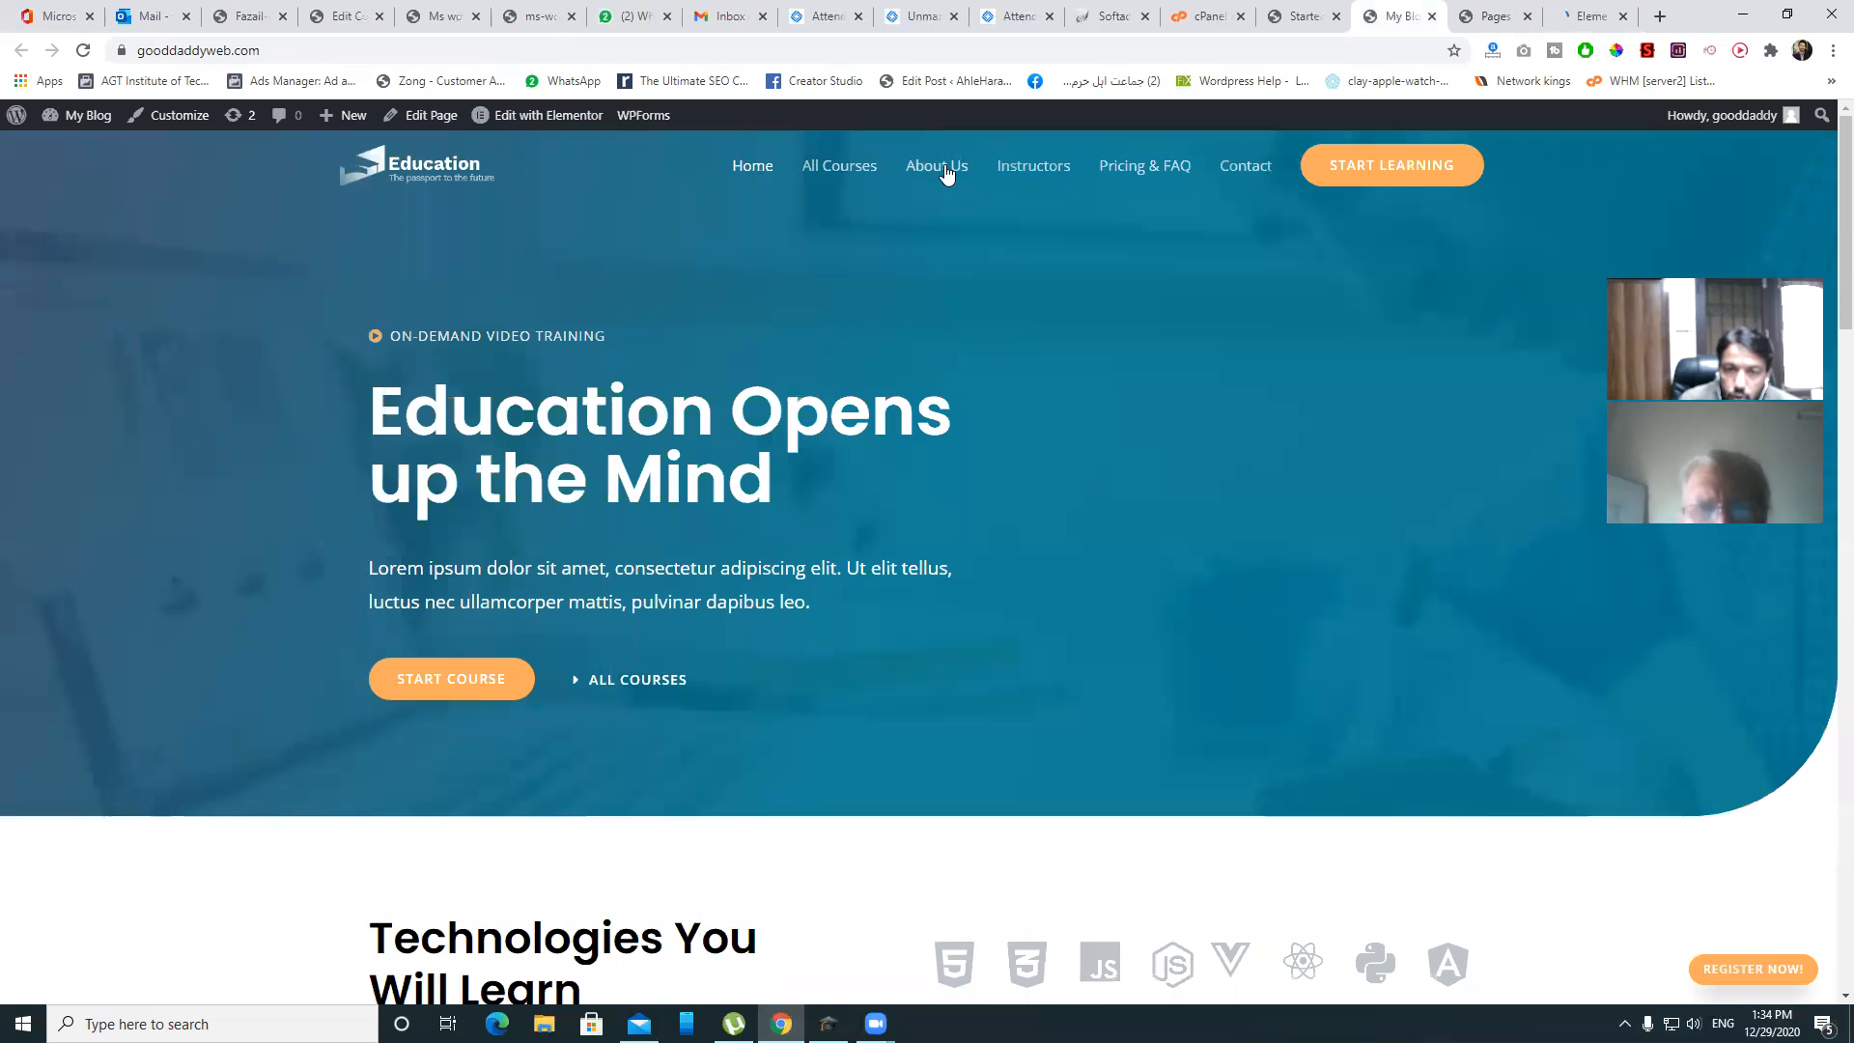
click(1025, 168)
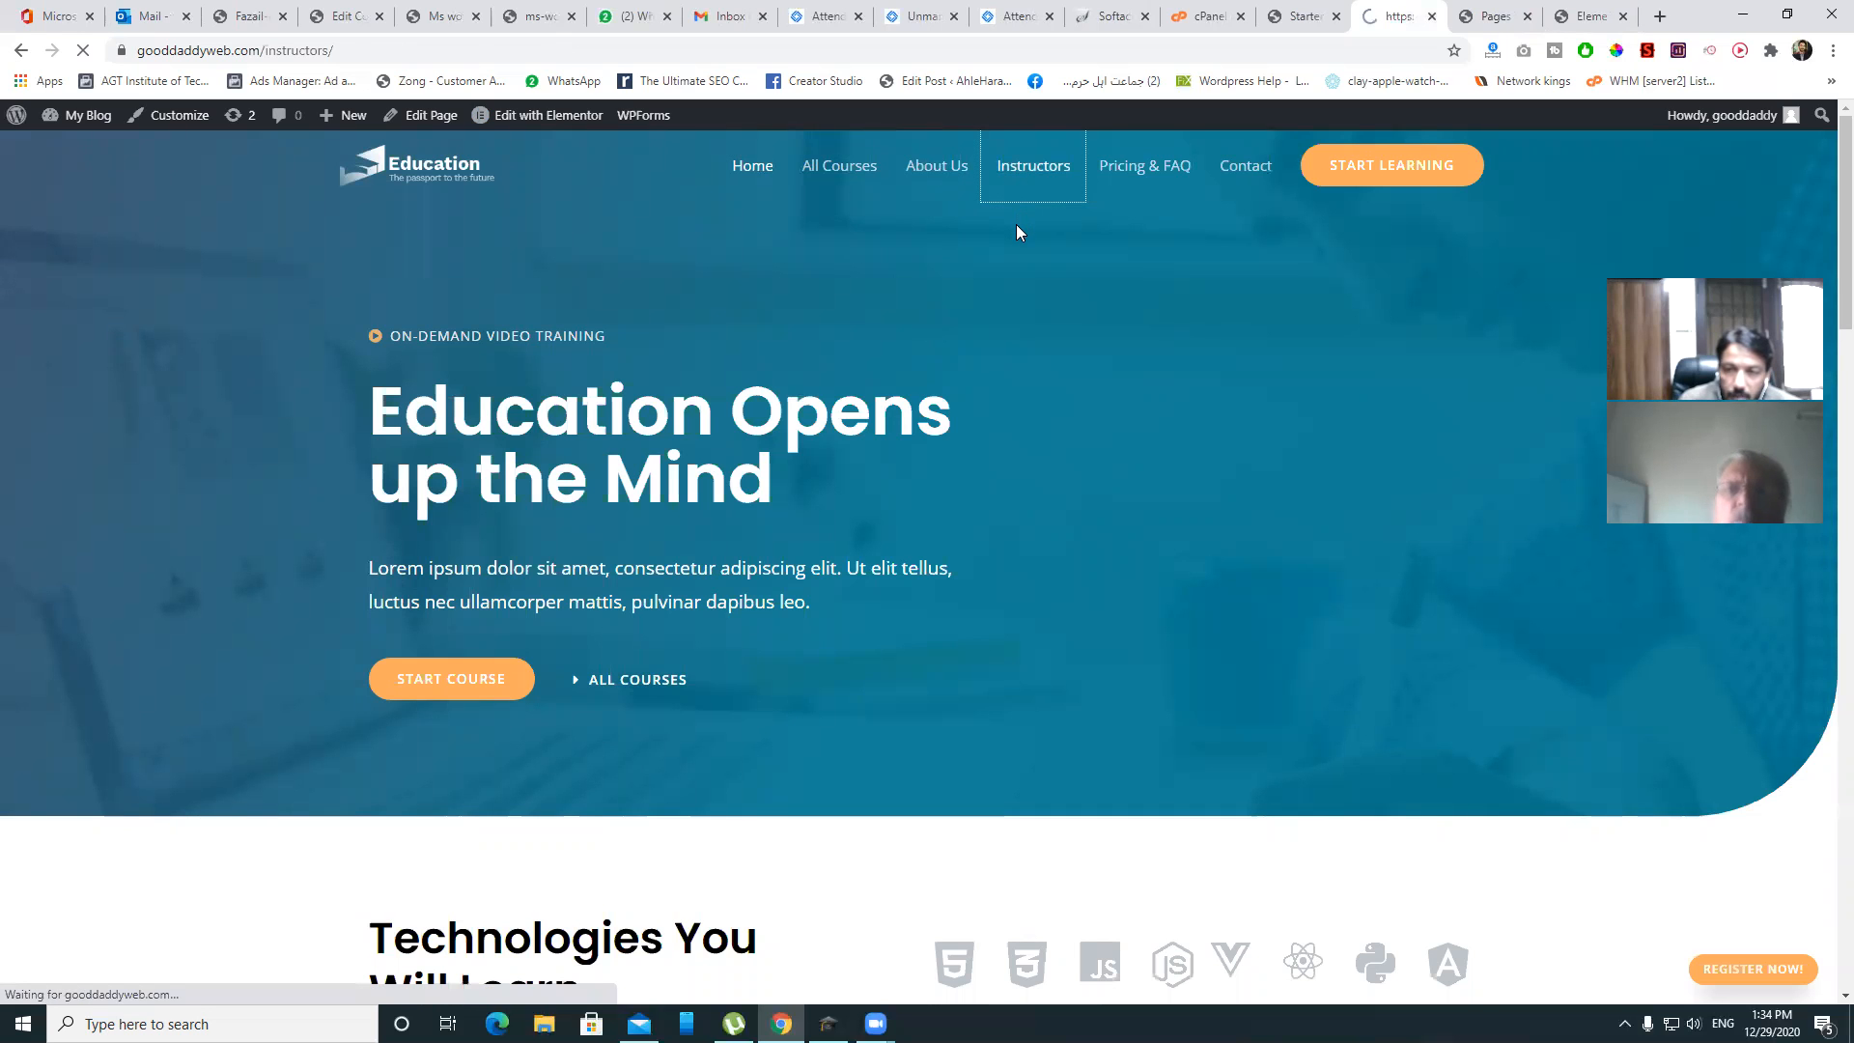
scroll(1050, 282, down, 5)
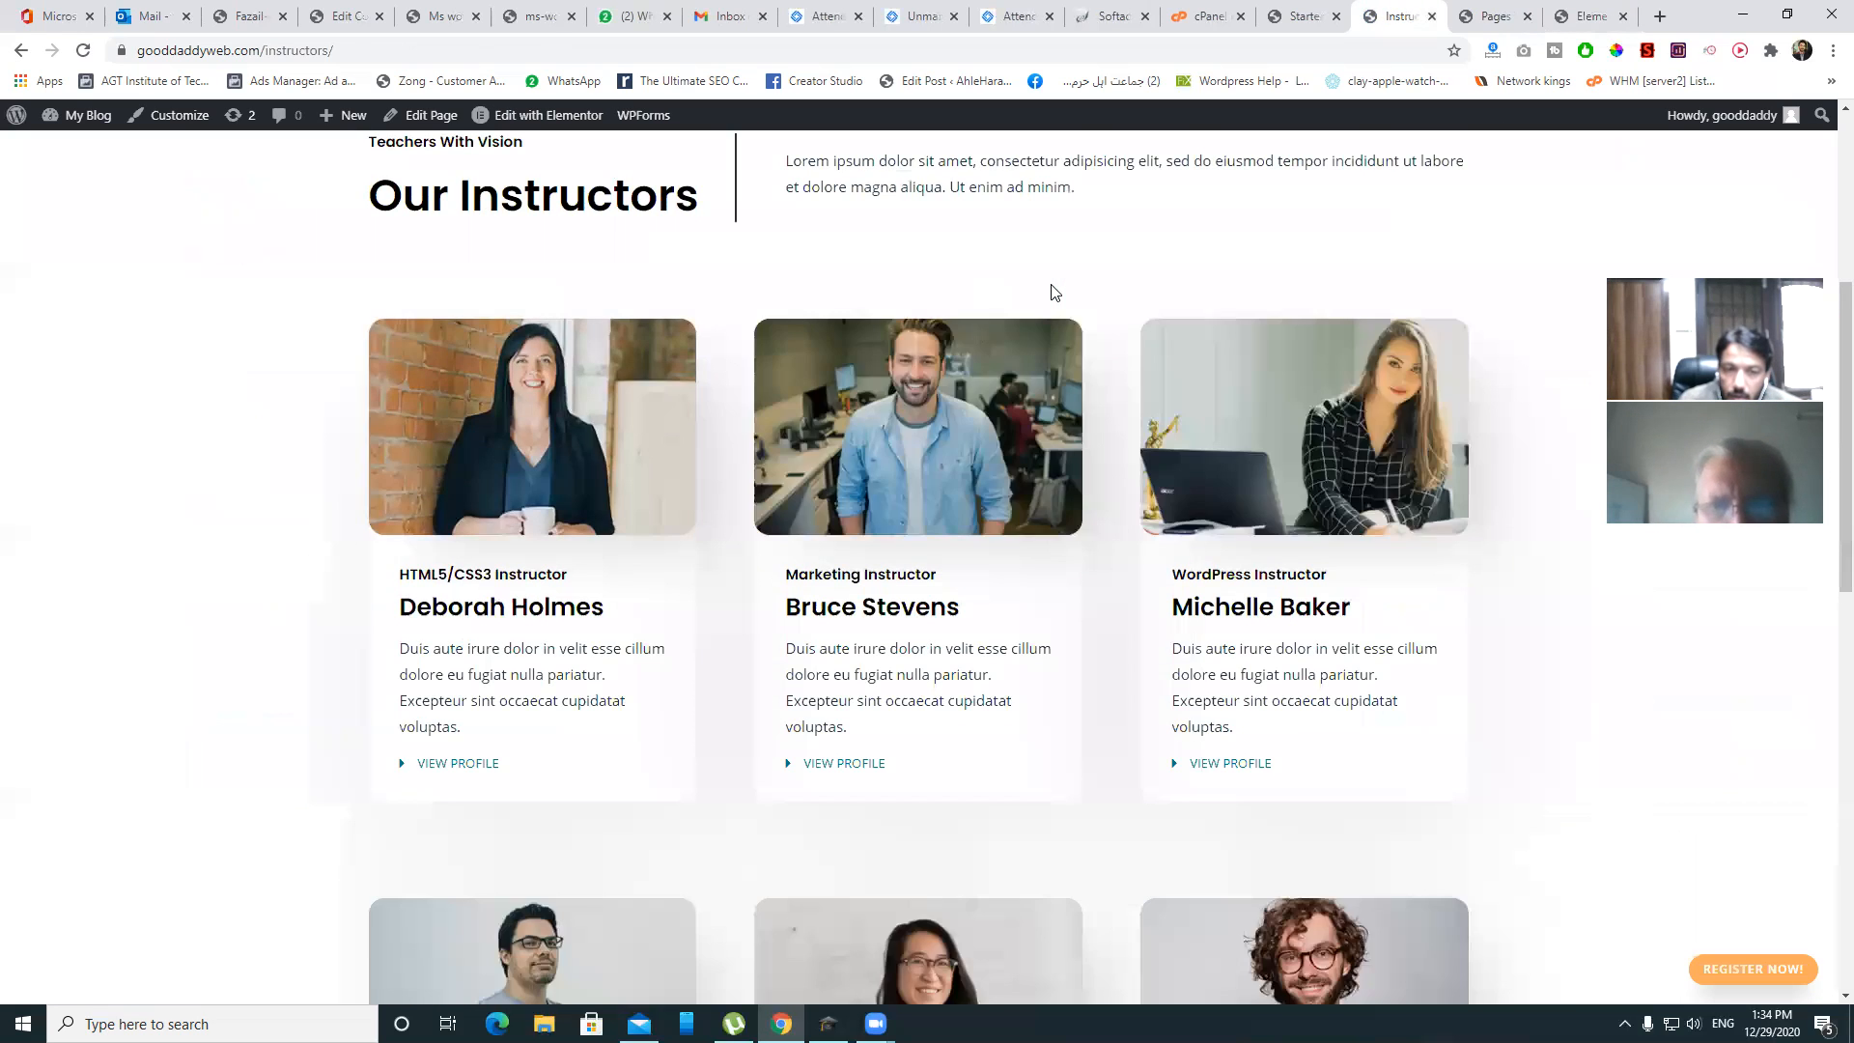
scroll(1052, 289, up, 5)
click(555, 118)
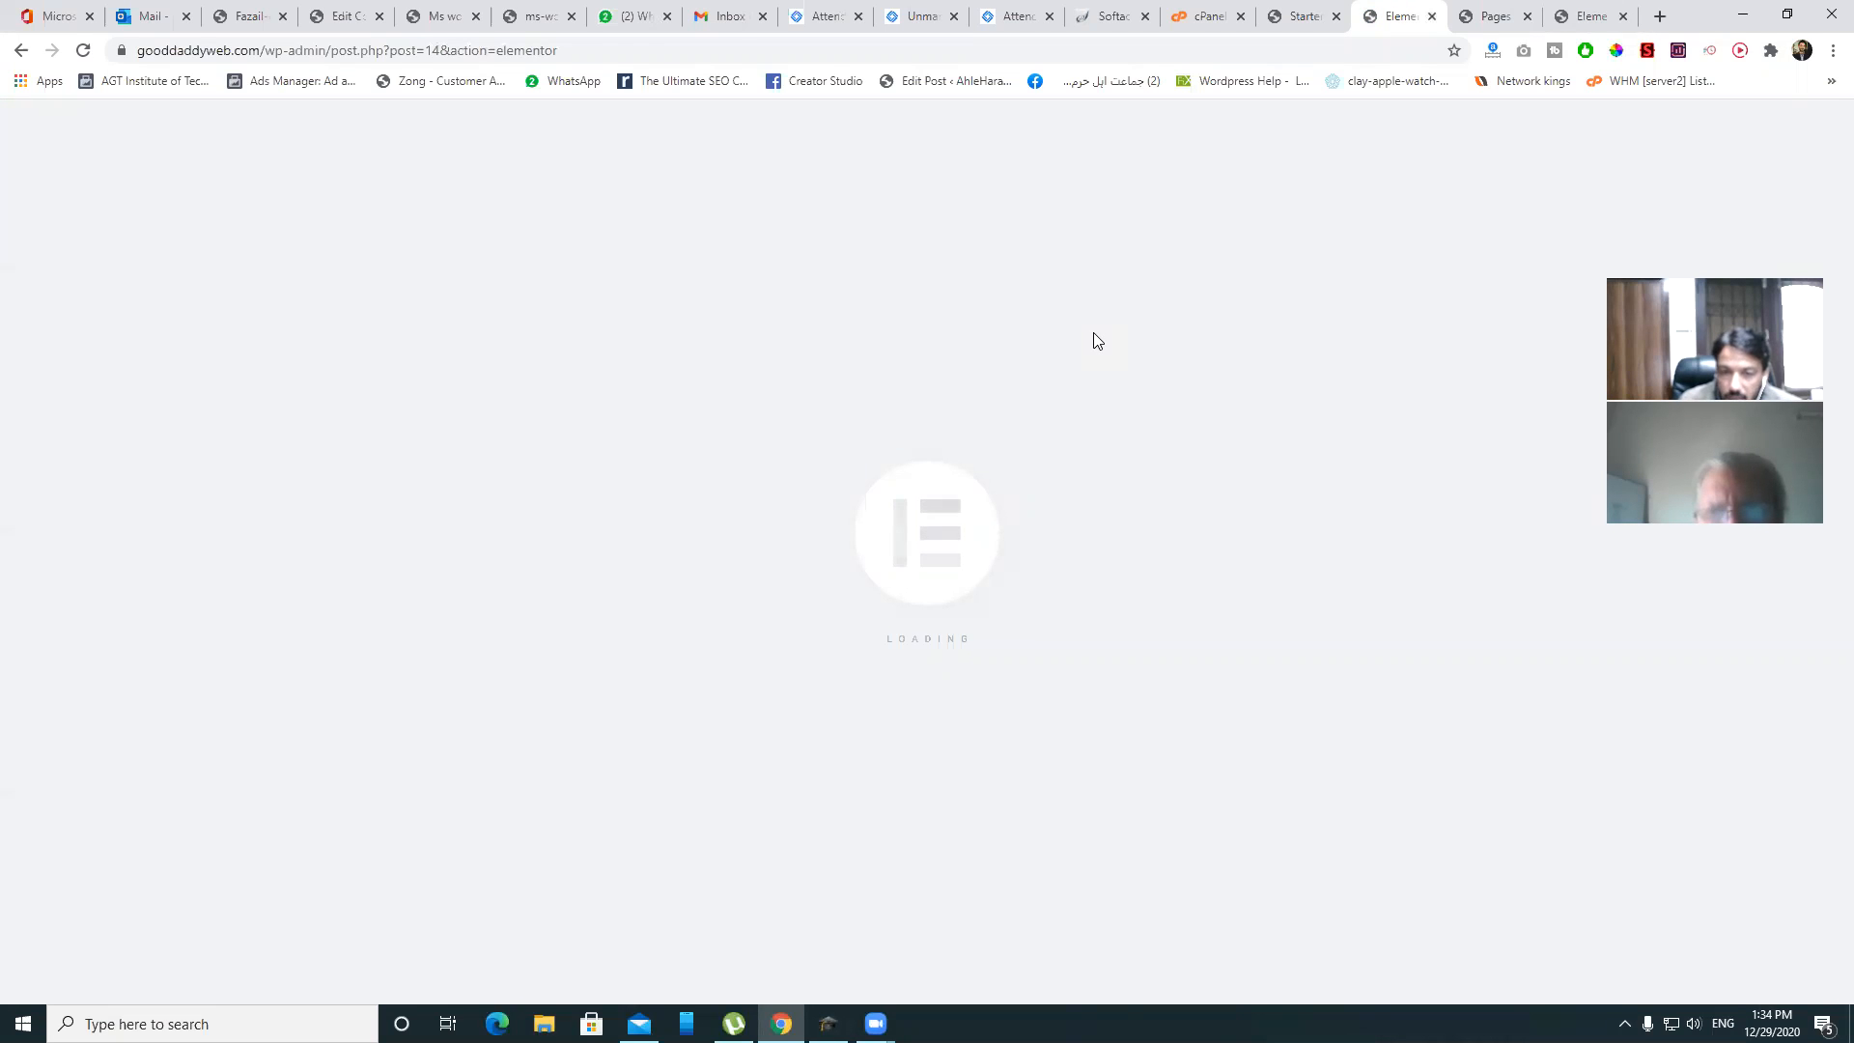
- Scroll the Instructors page preview past the six instructor cards to the empty section below
scroll(1089, 333, down, 5)
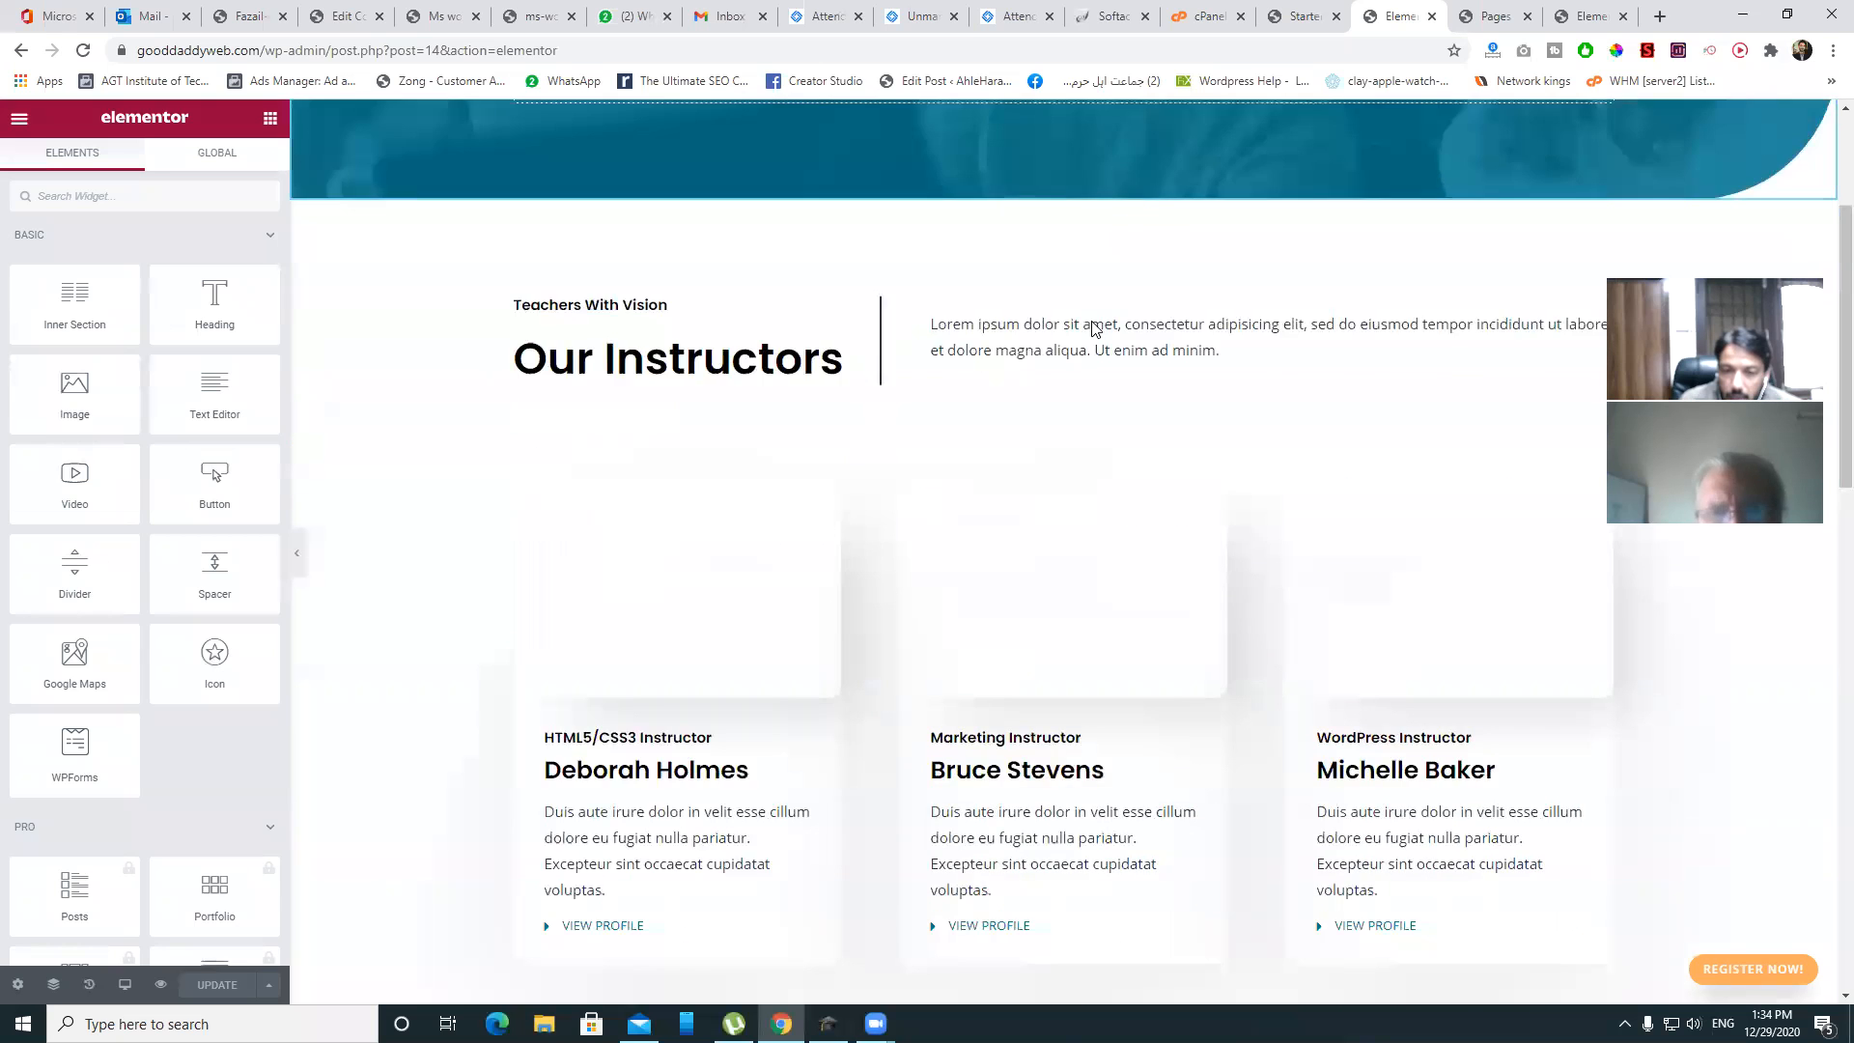
scroll(1091, 358, up, 1)
scroll(1089, 353, up, 4)
scroll(1090, 350, down, 6)
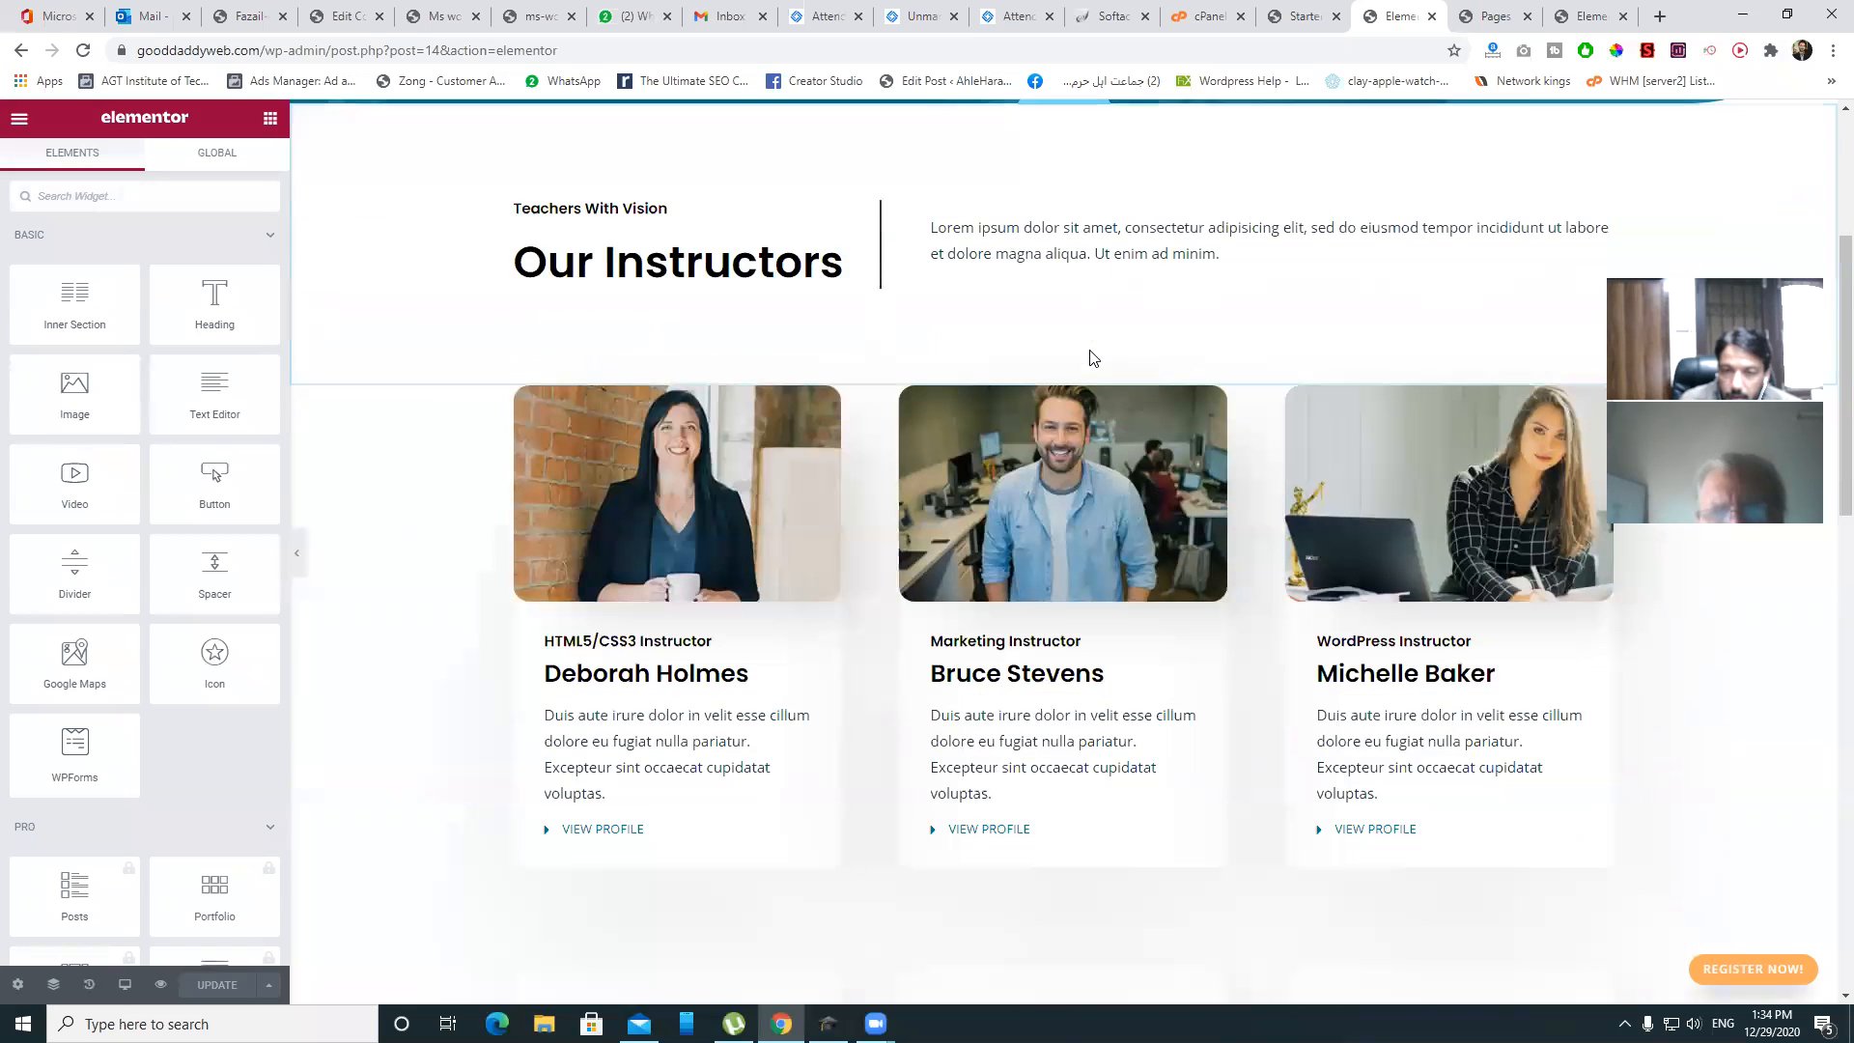
scroll(1091, 349, down, 10)
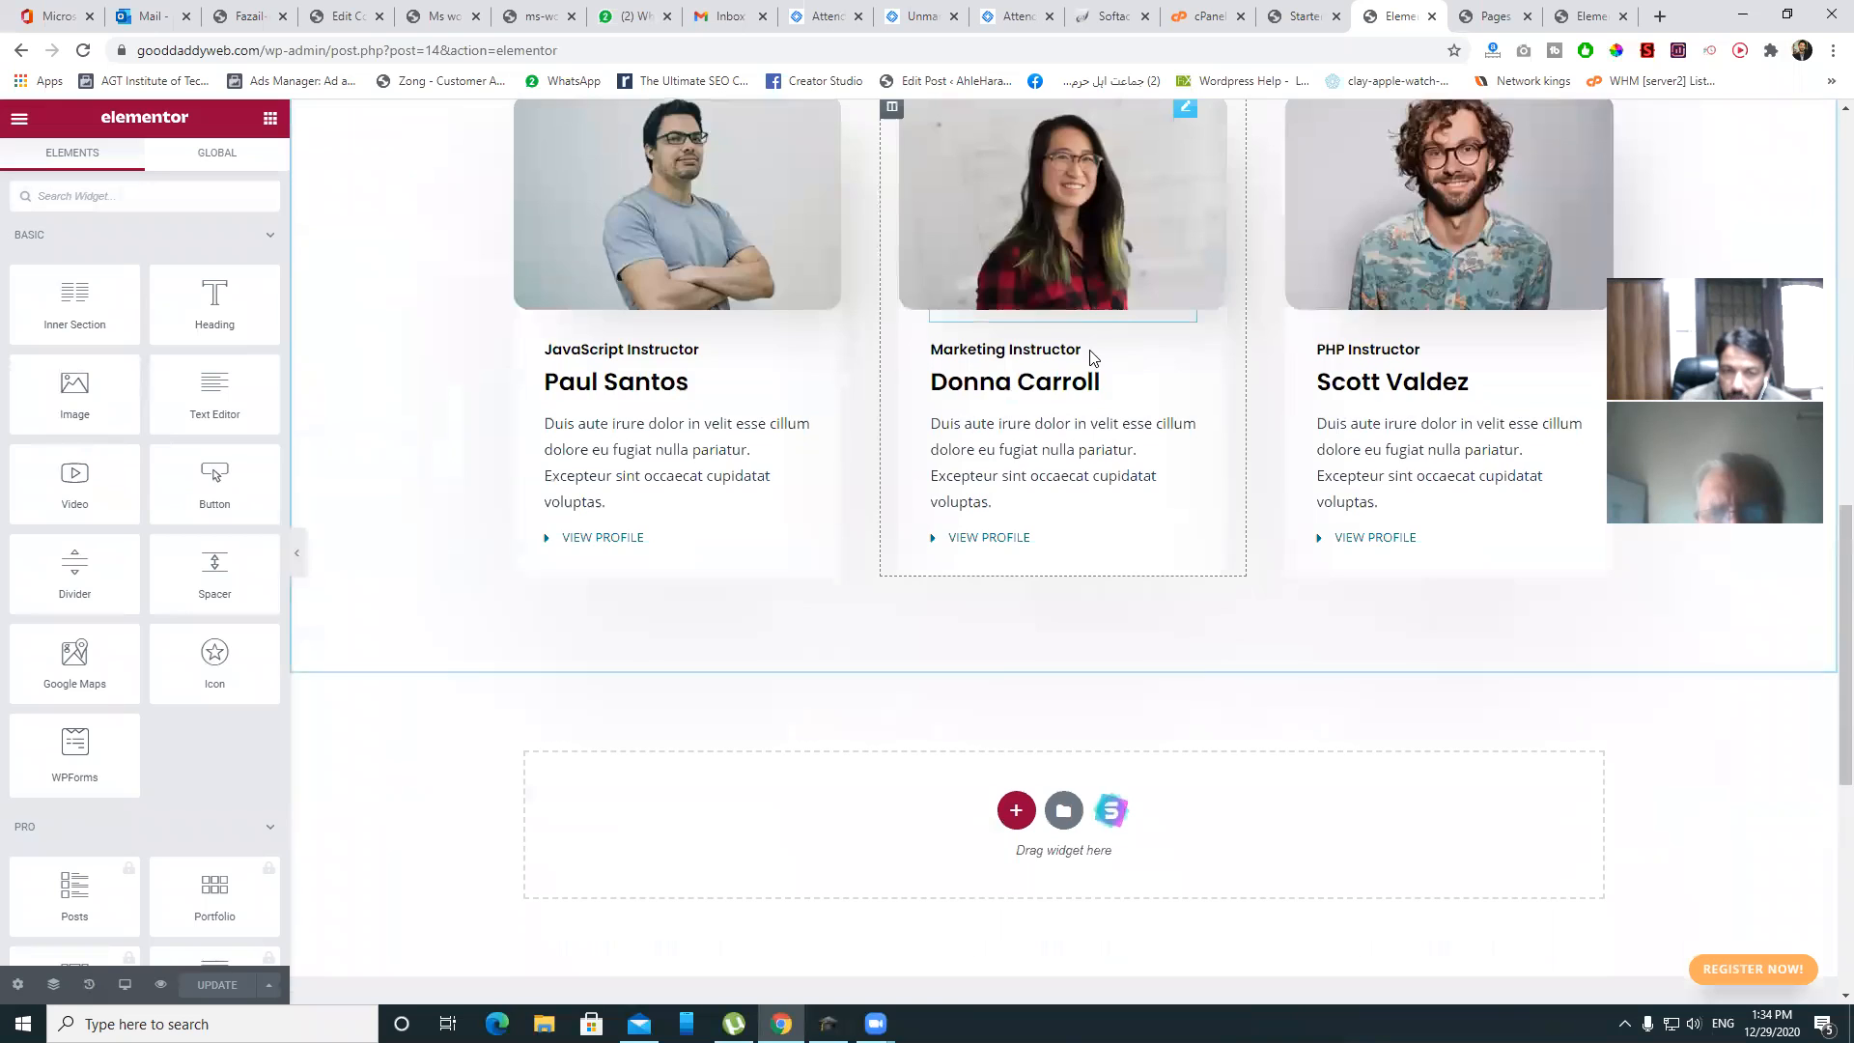
scroll(1089, 358, up, 15)
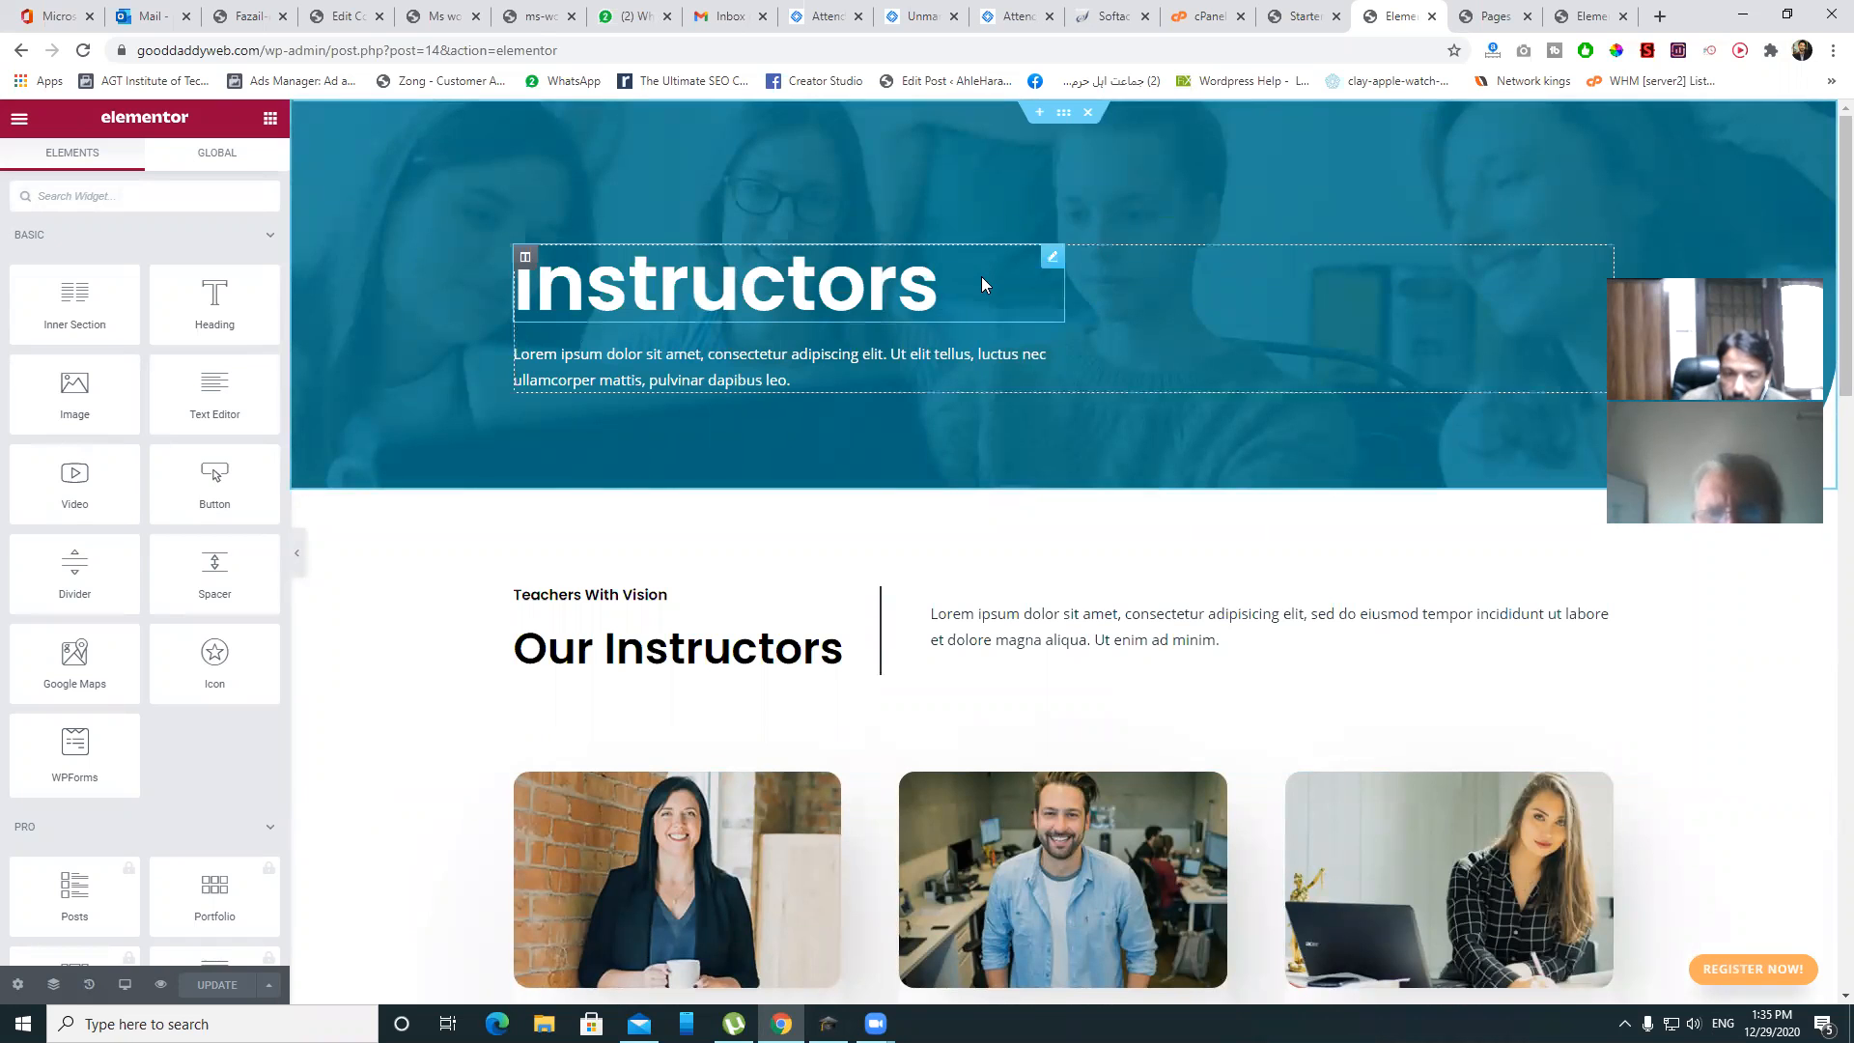
scroll(981, 280, down, 5)
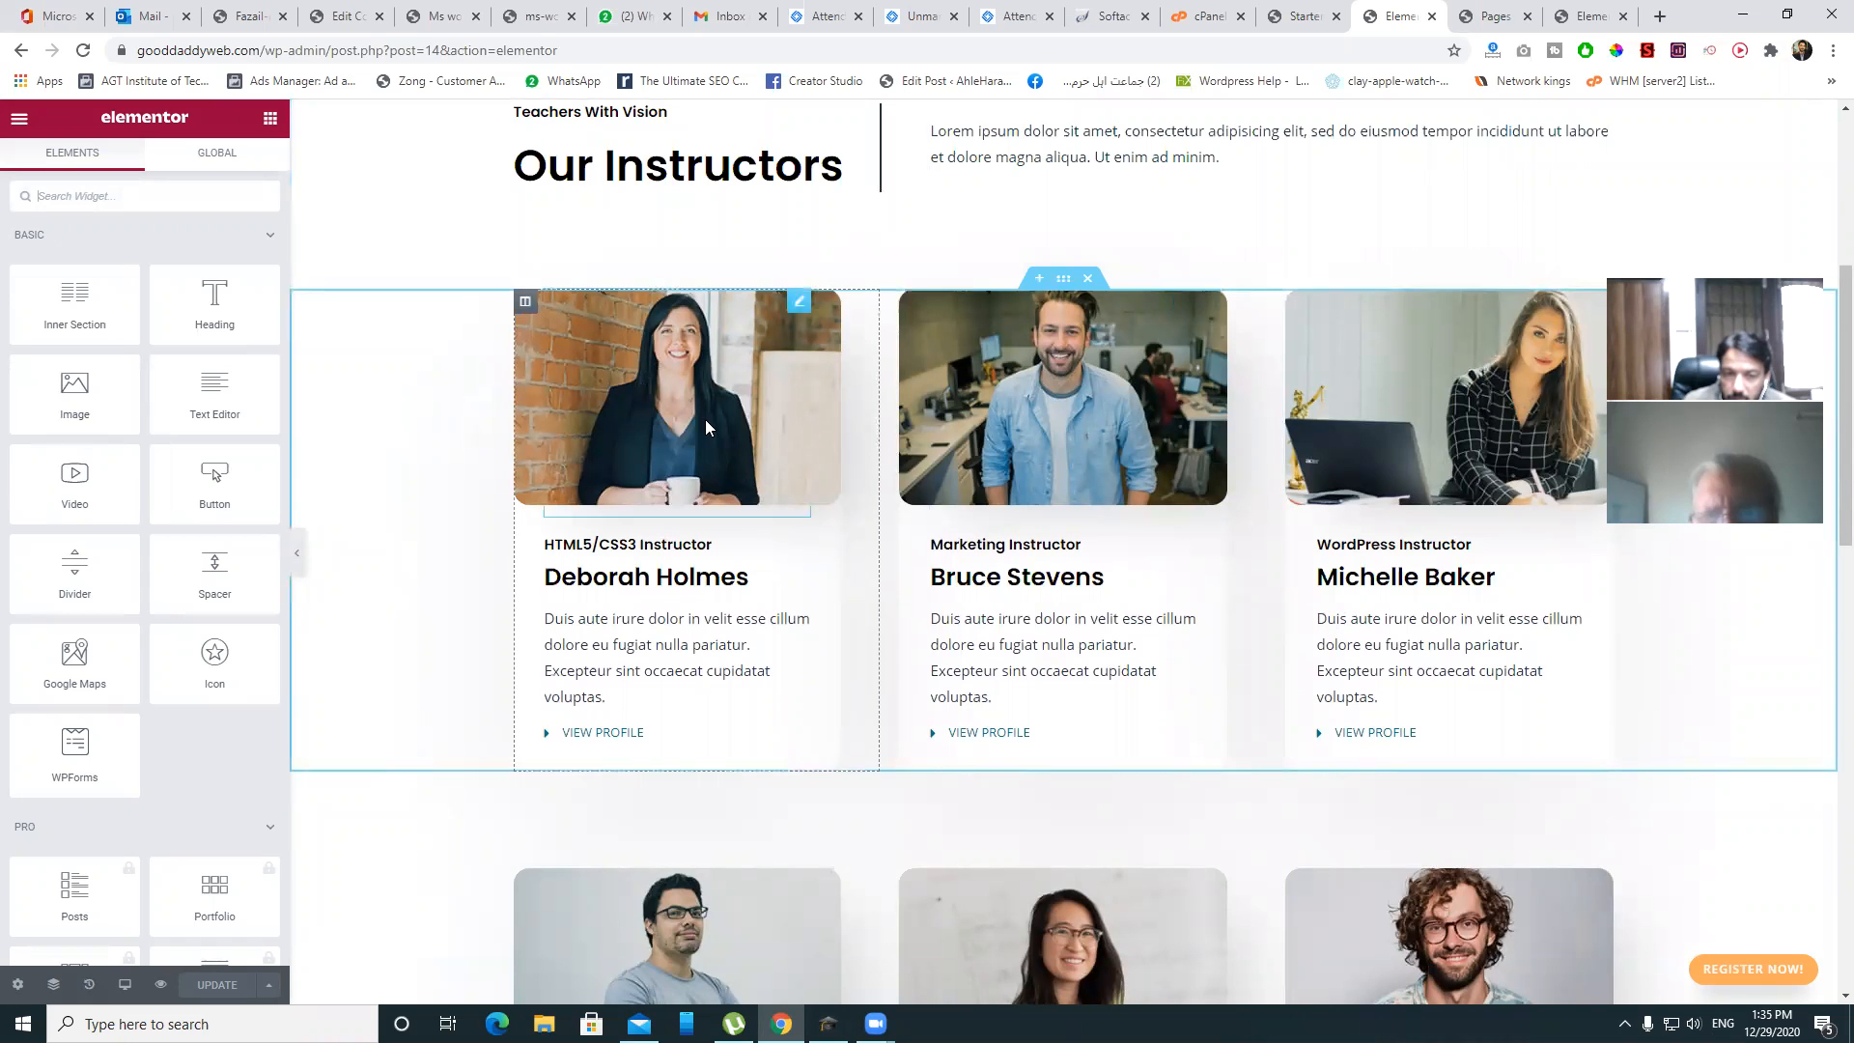
scroll(977, 468, down, 3)
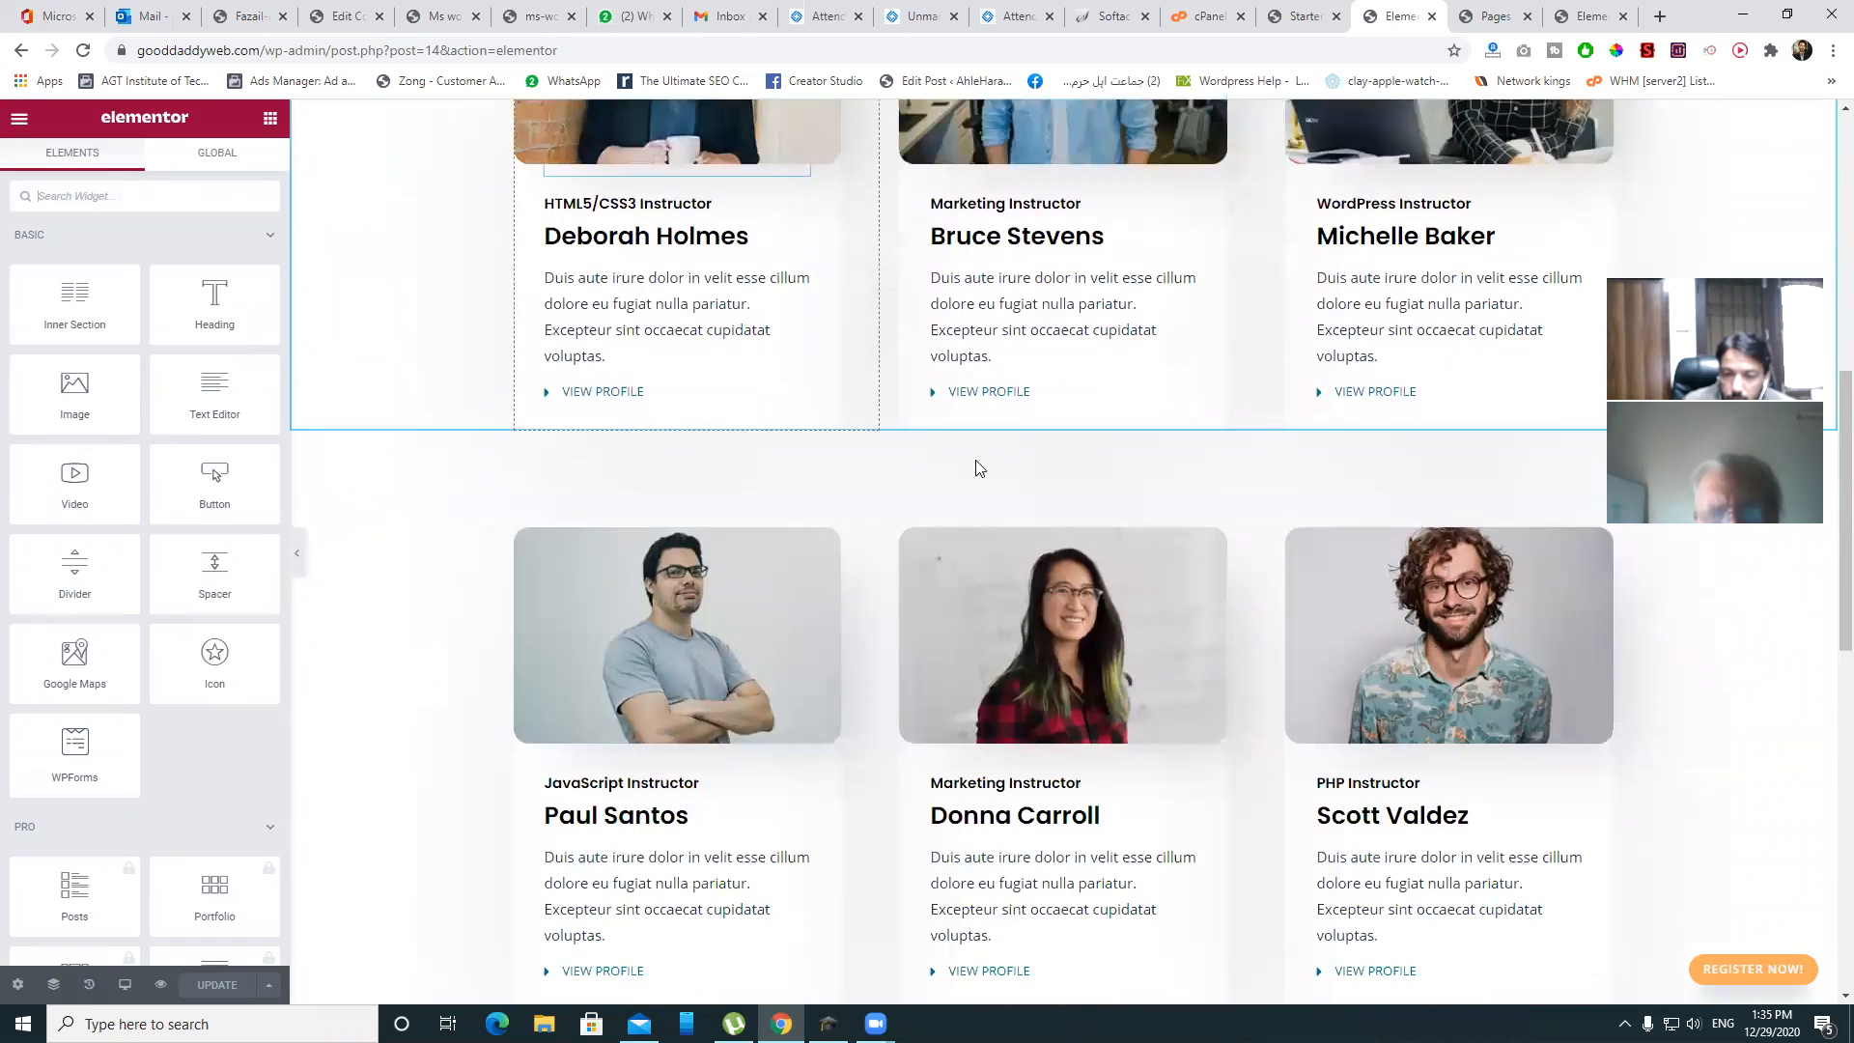
scroll(1047, 618, down, 7)
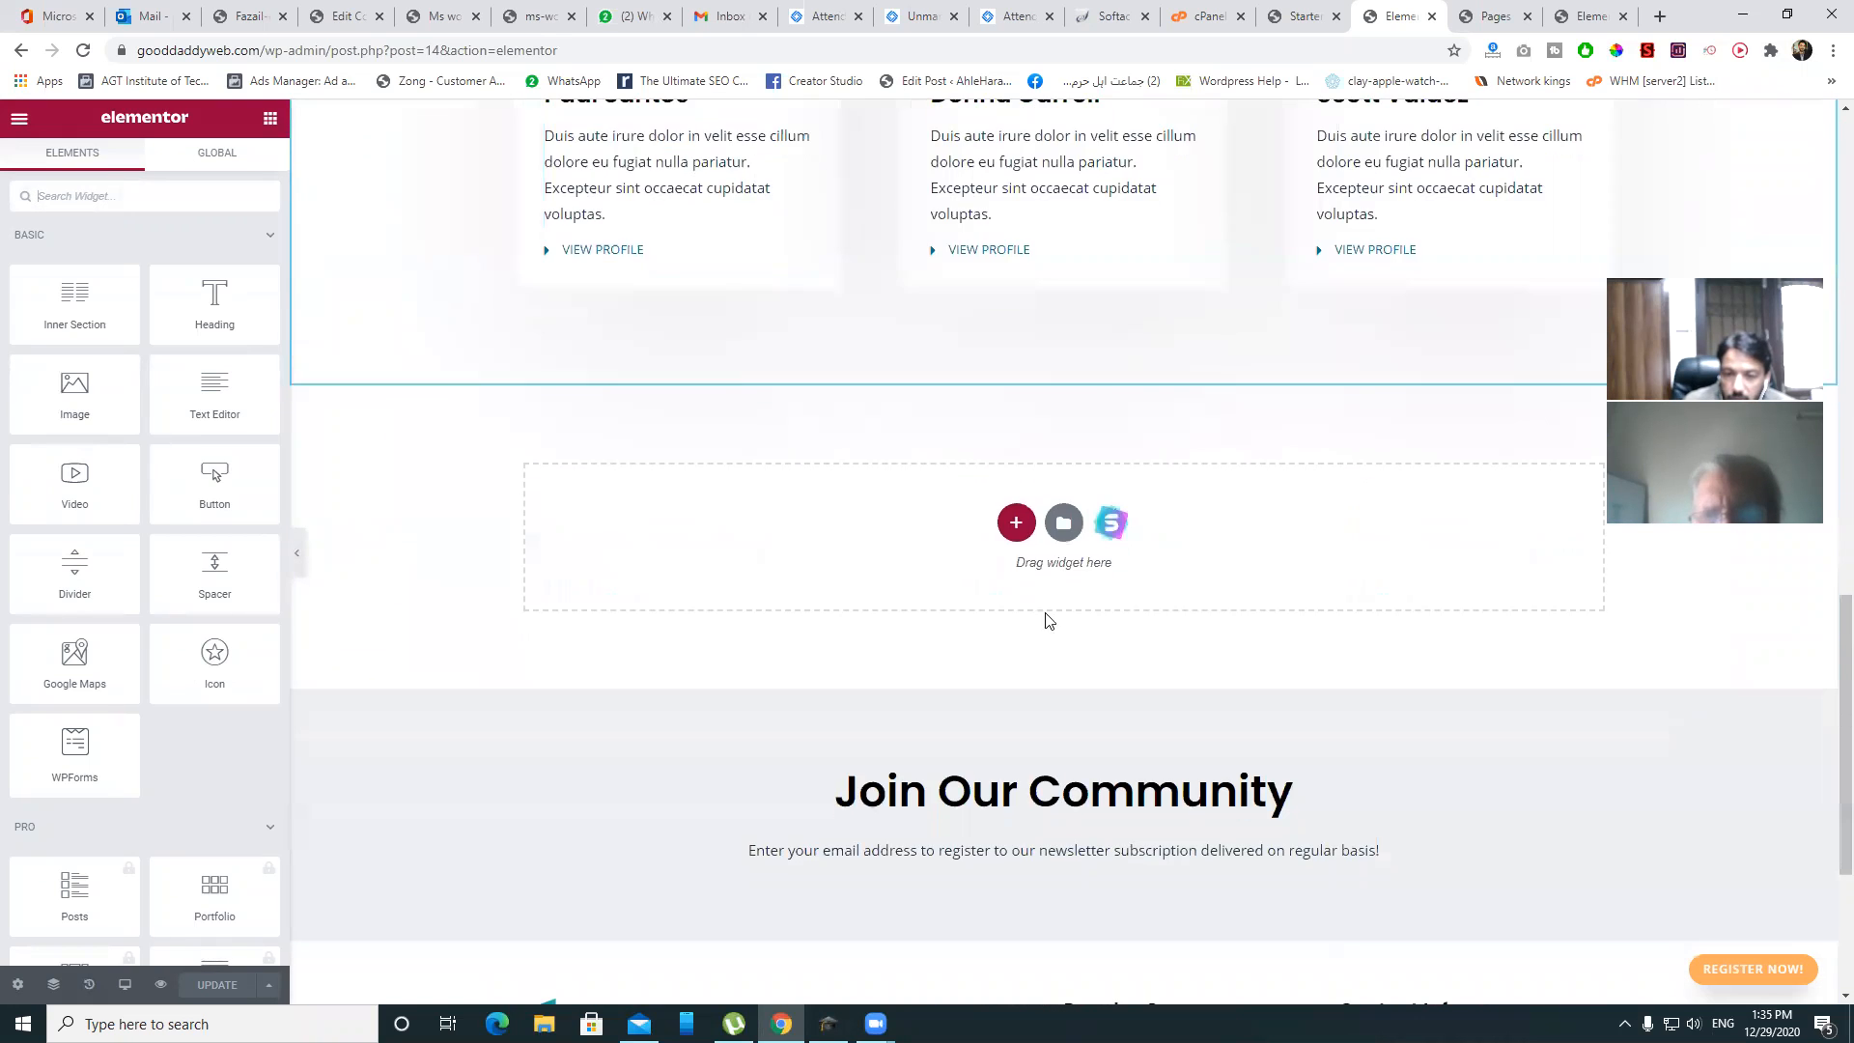
click(1016, 522)
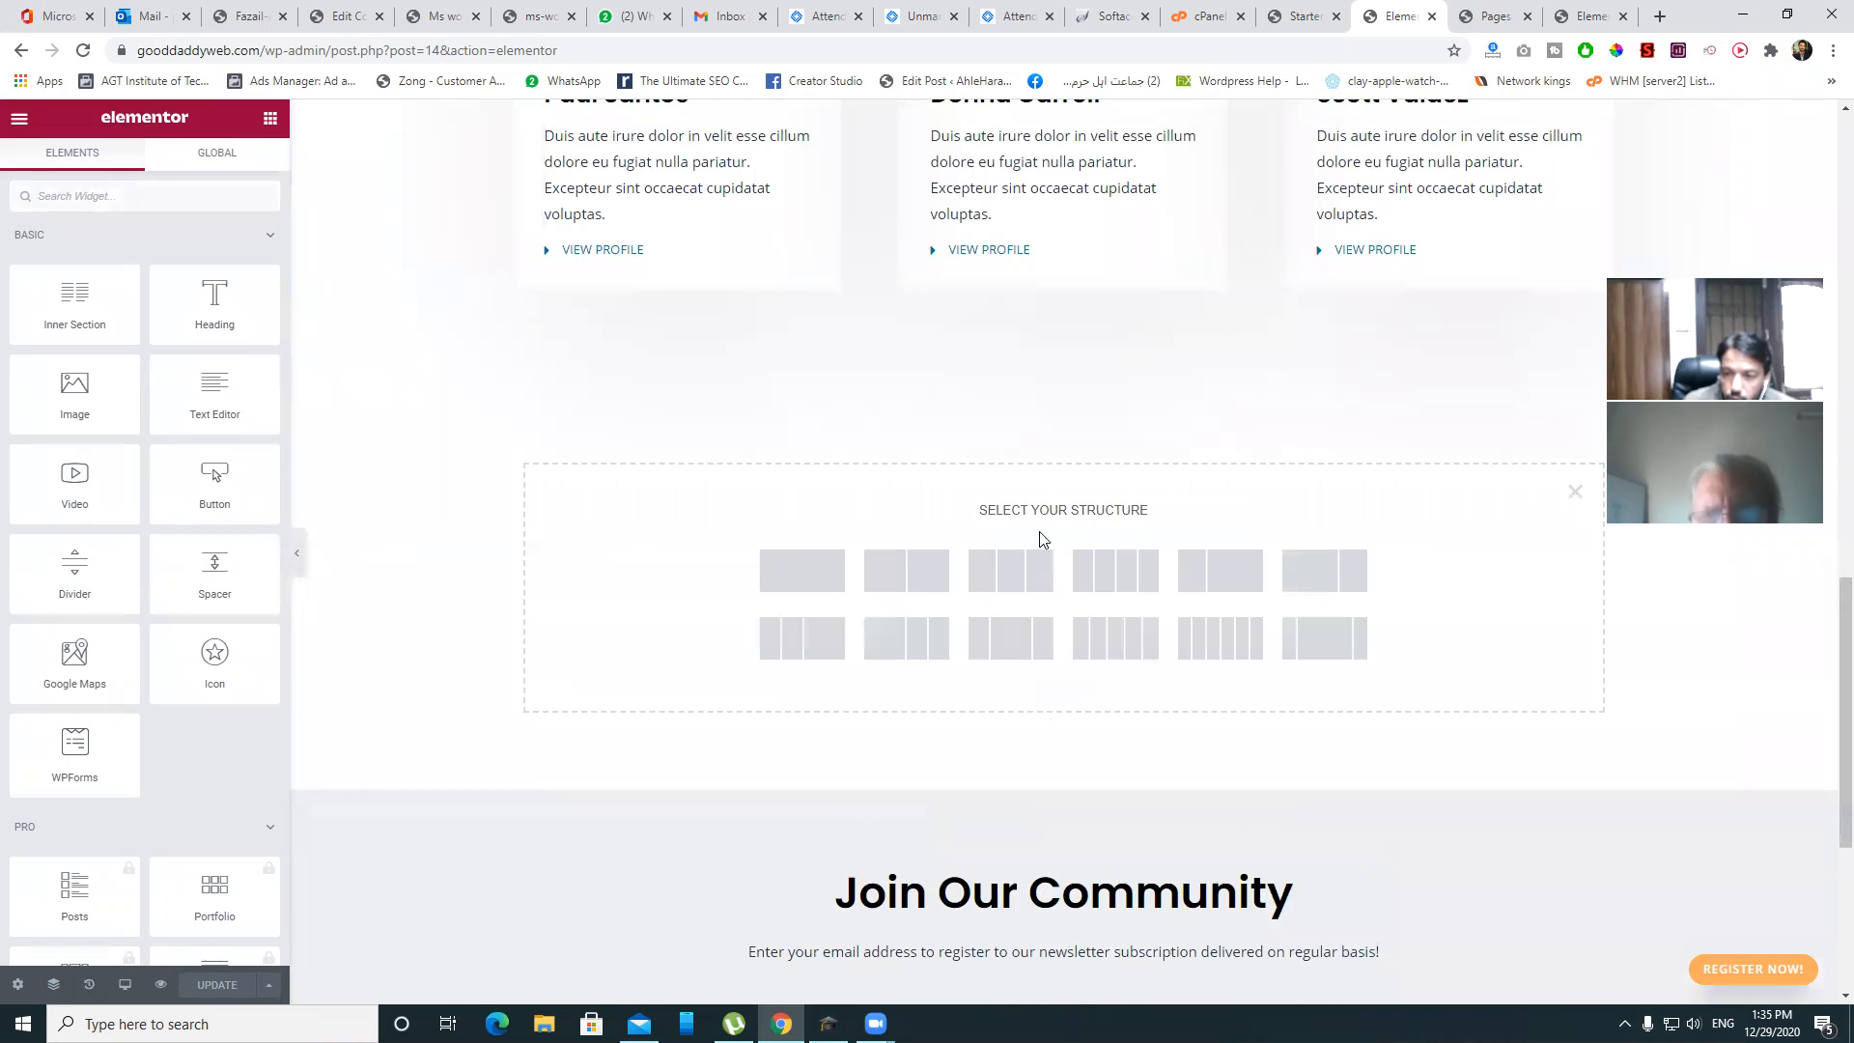
click(798, 578)
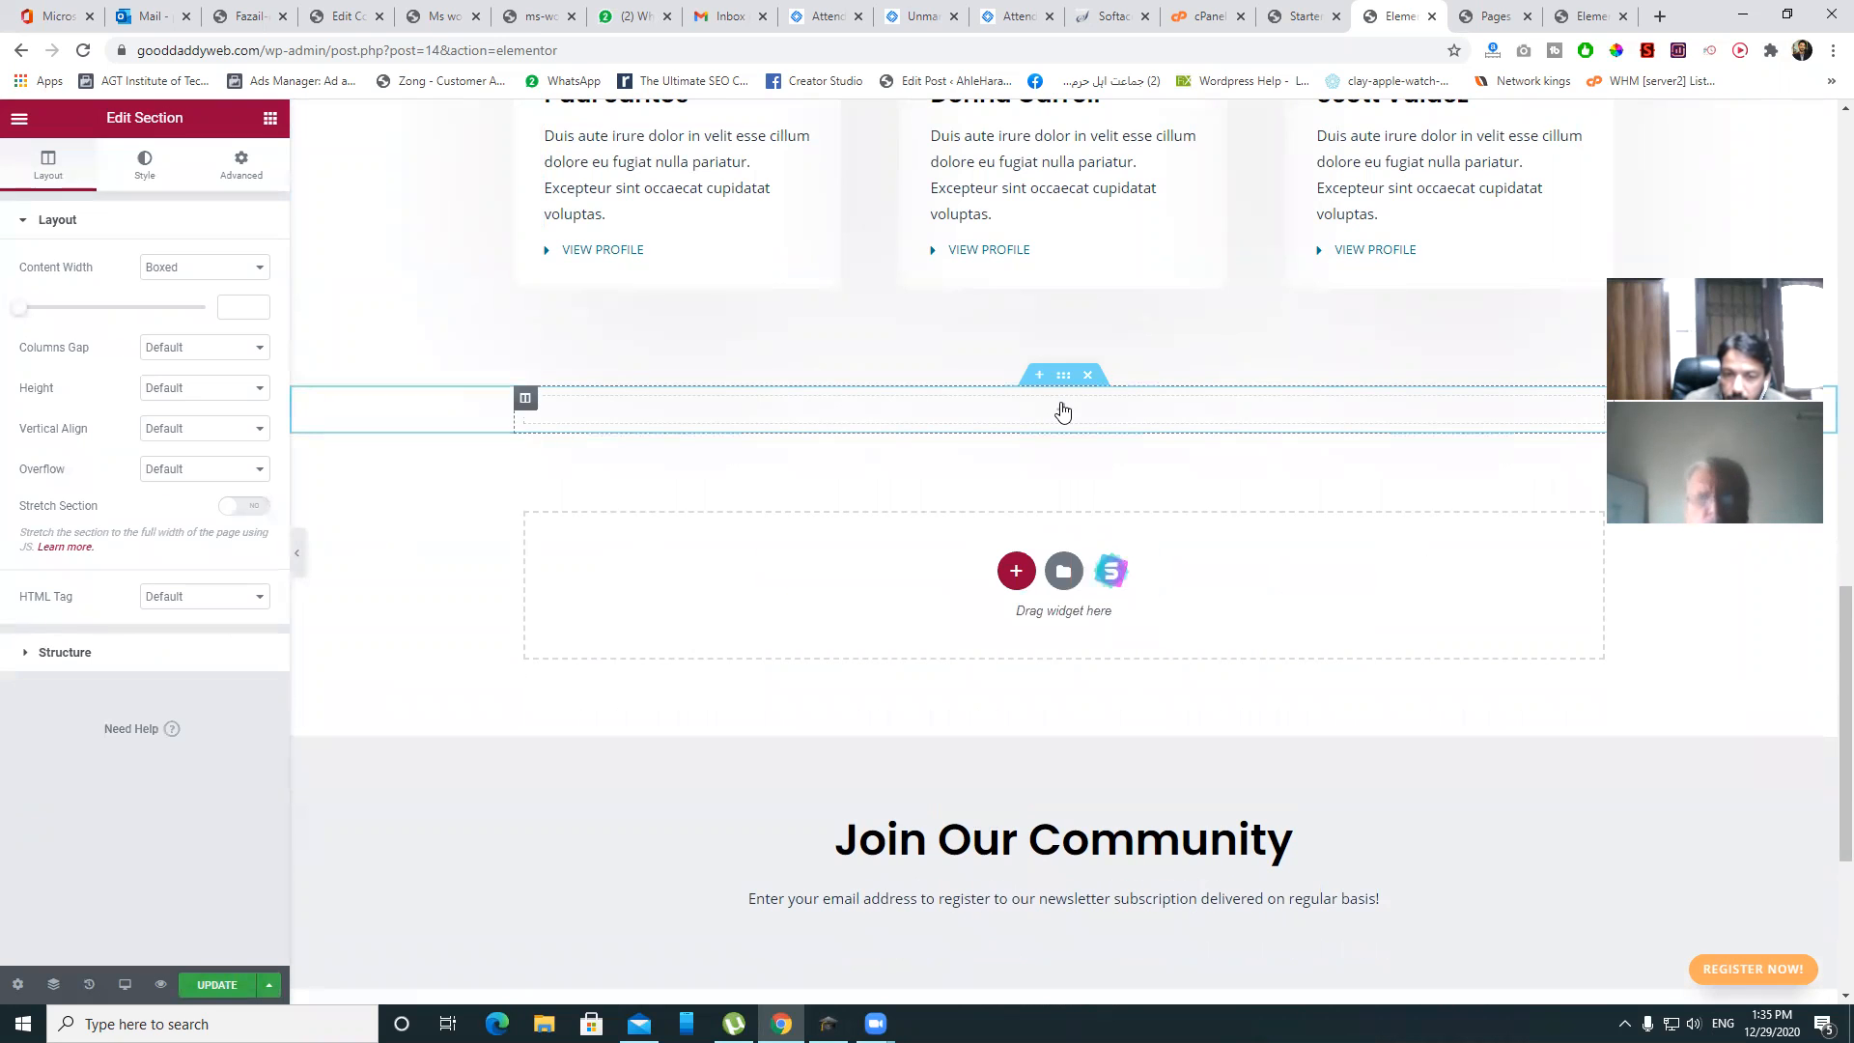
drag(75, 391, 1111, 425)
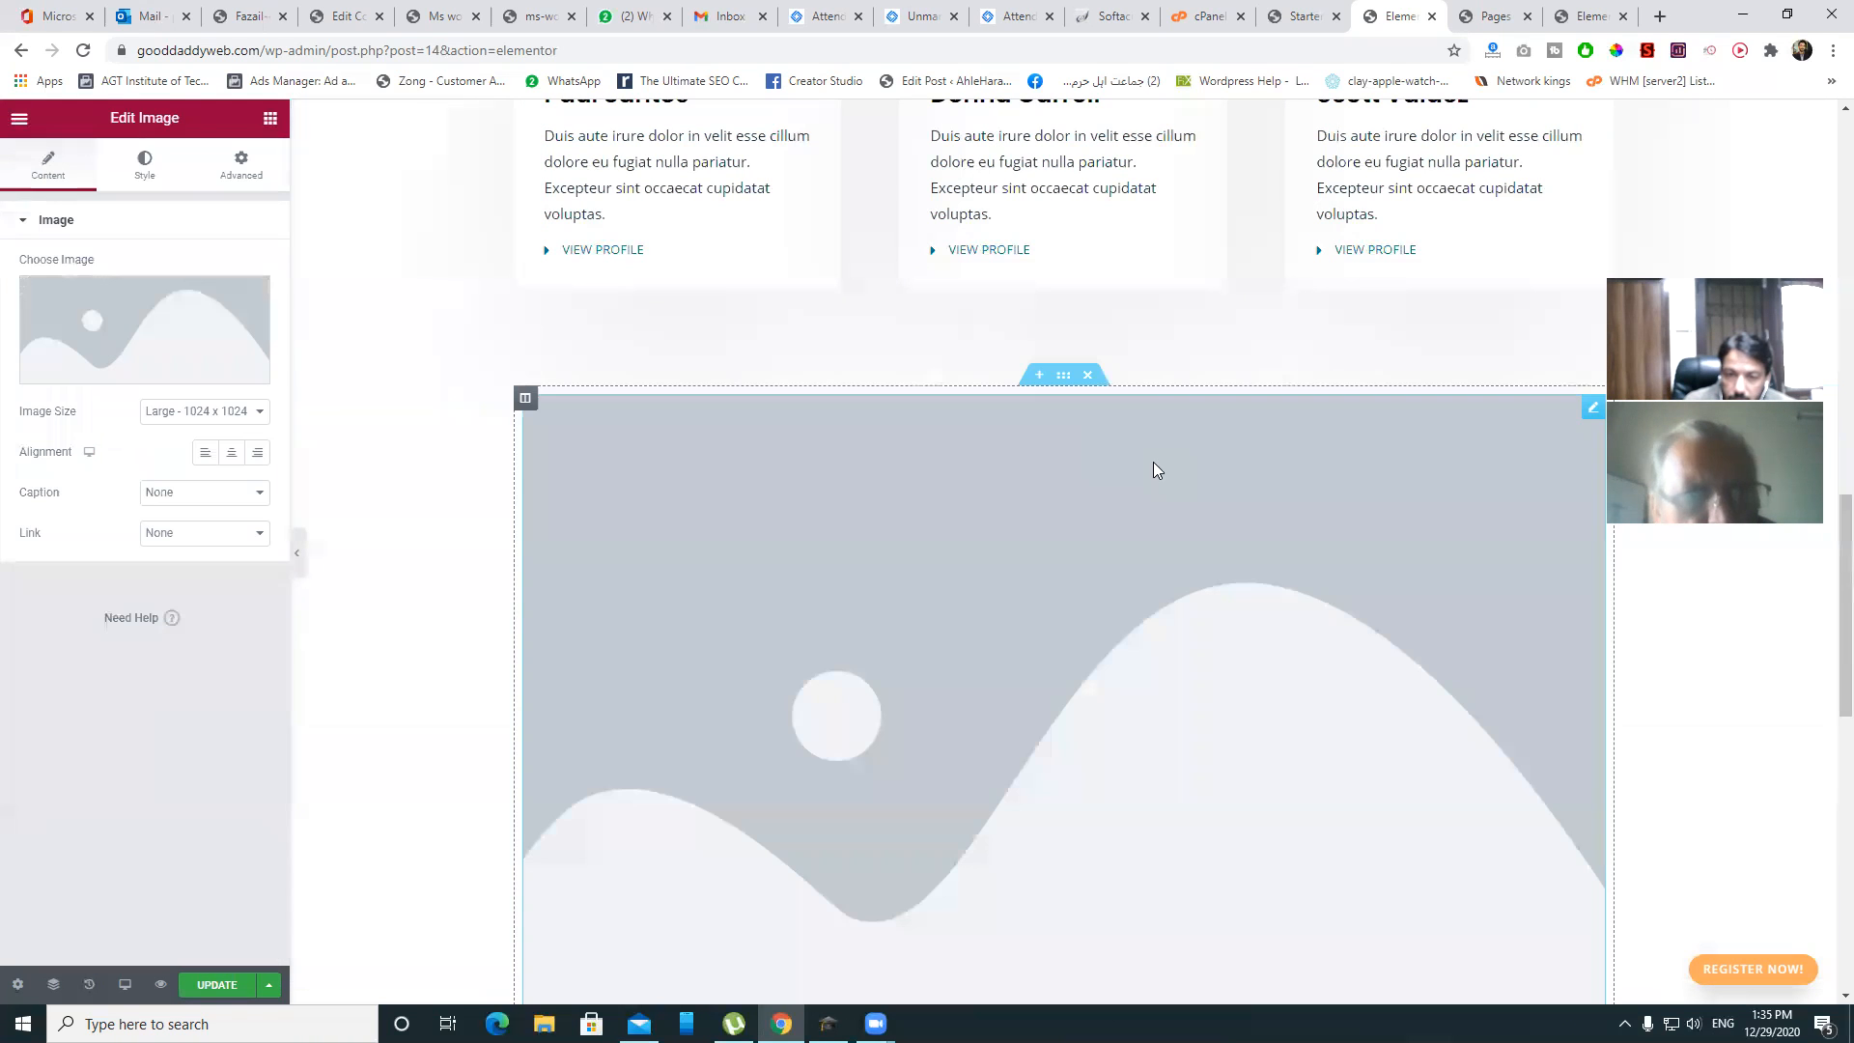
scroll(1288, 520, down, 2)
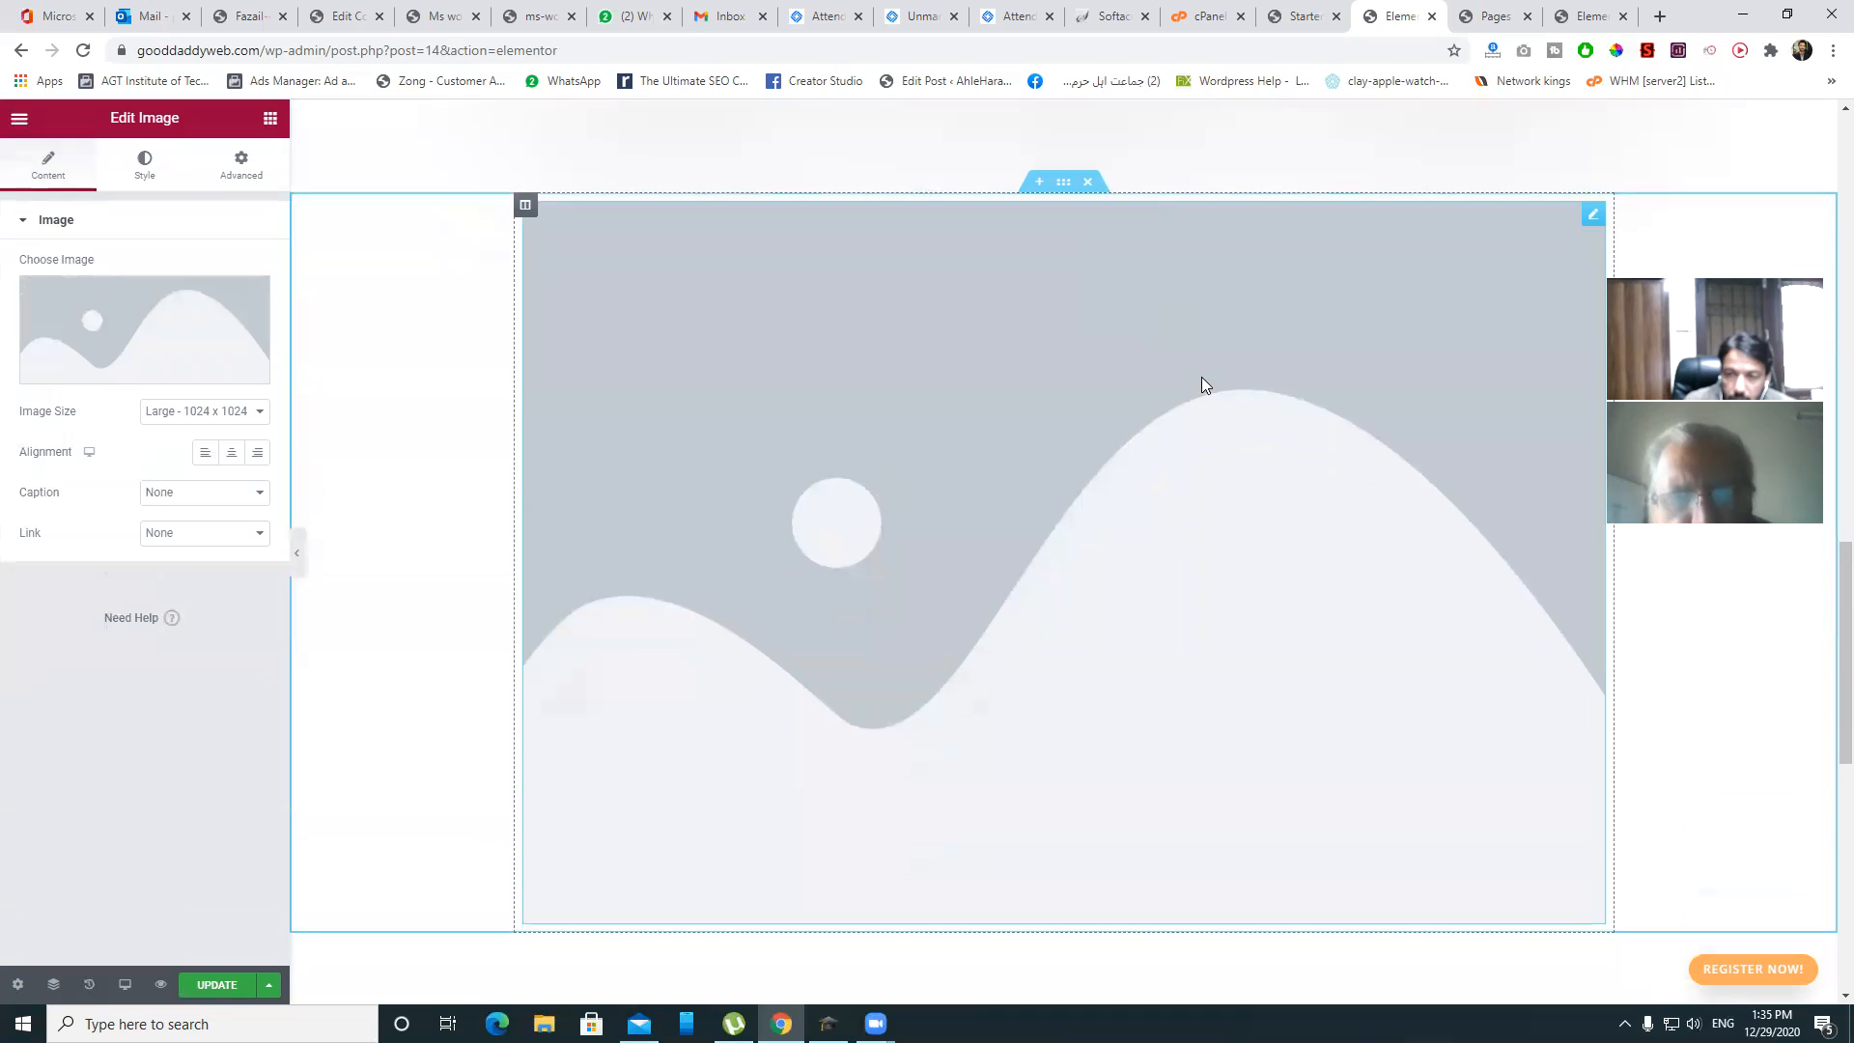
click(1099, 190)
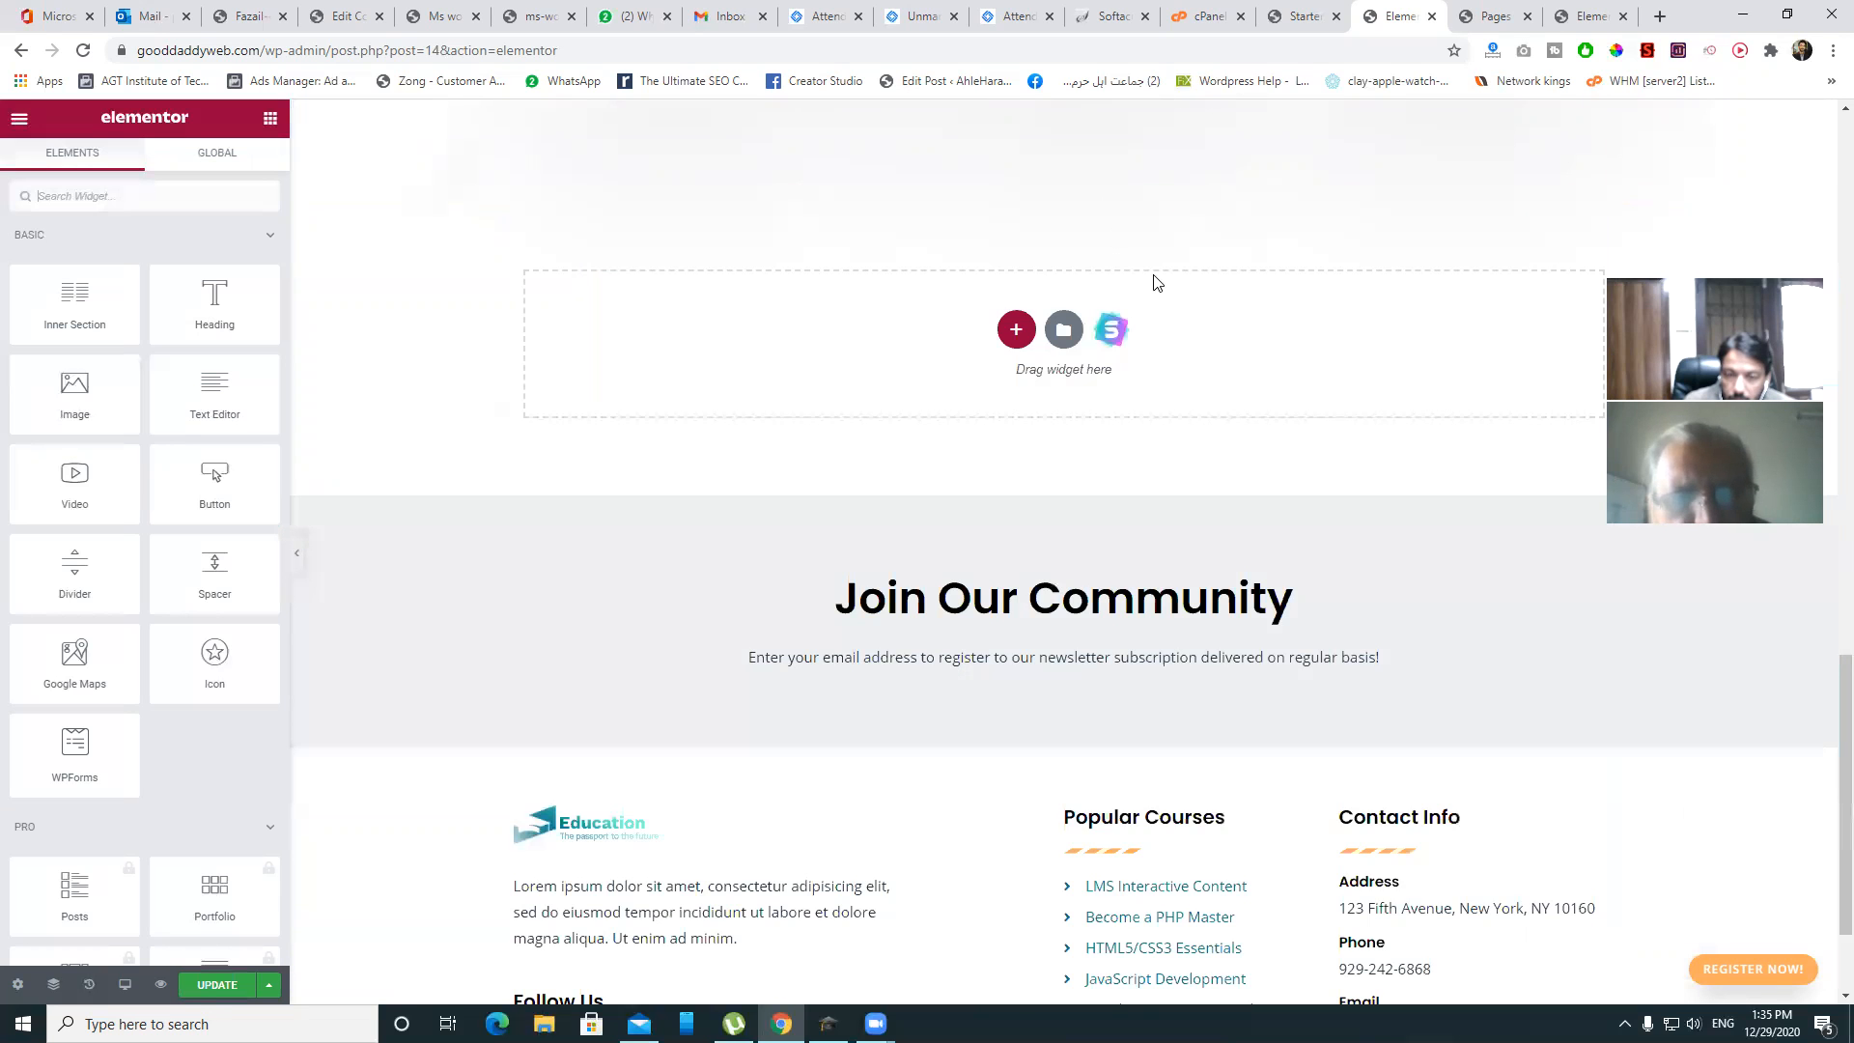
scroll(1153, 282, up, 3)
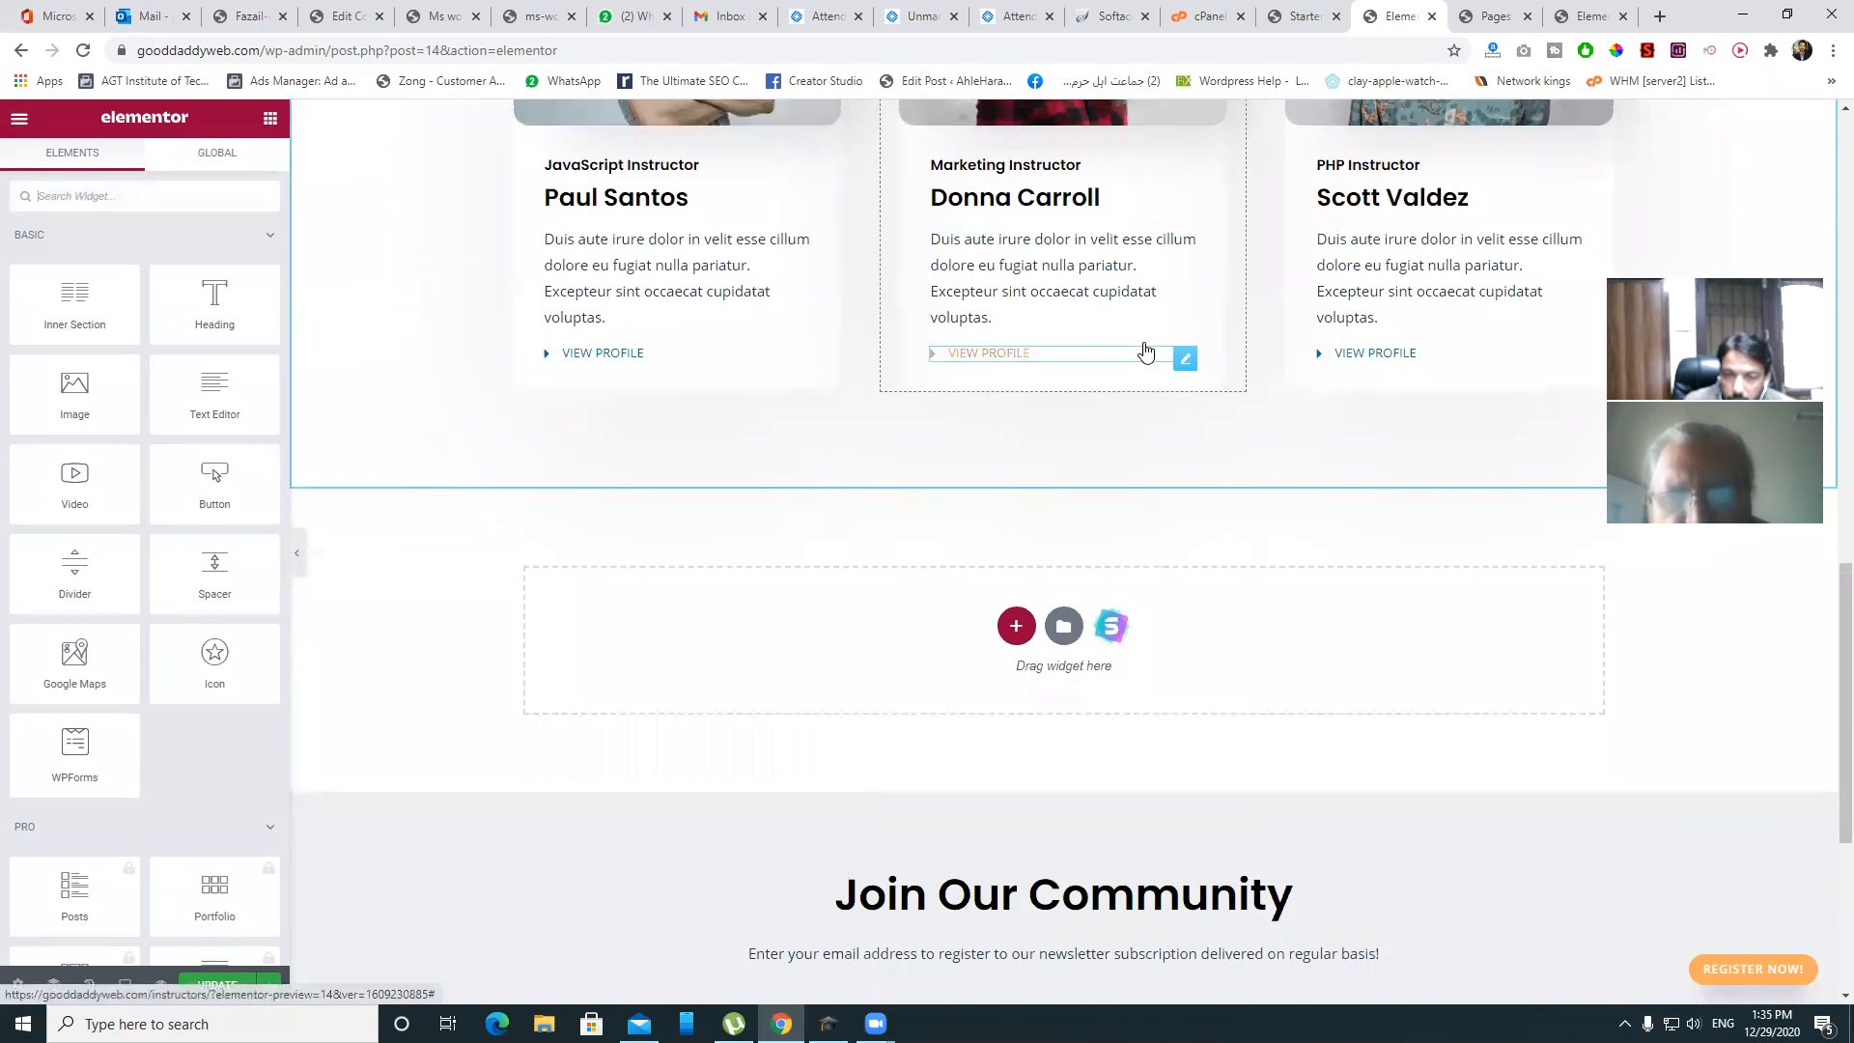
scroll(1145, 350, up, 5)
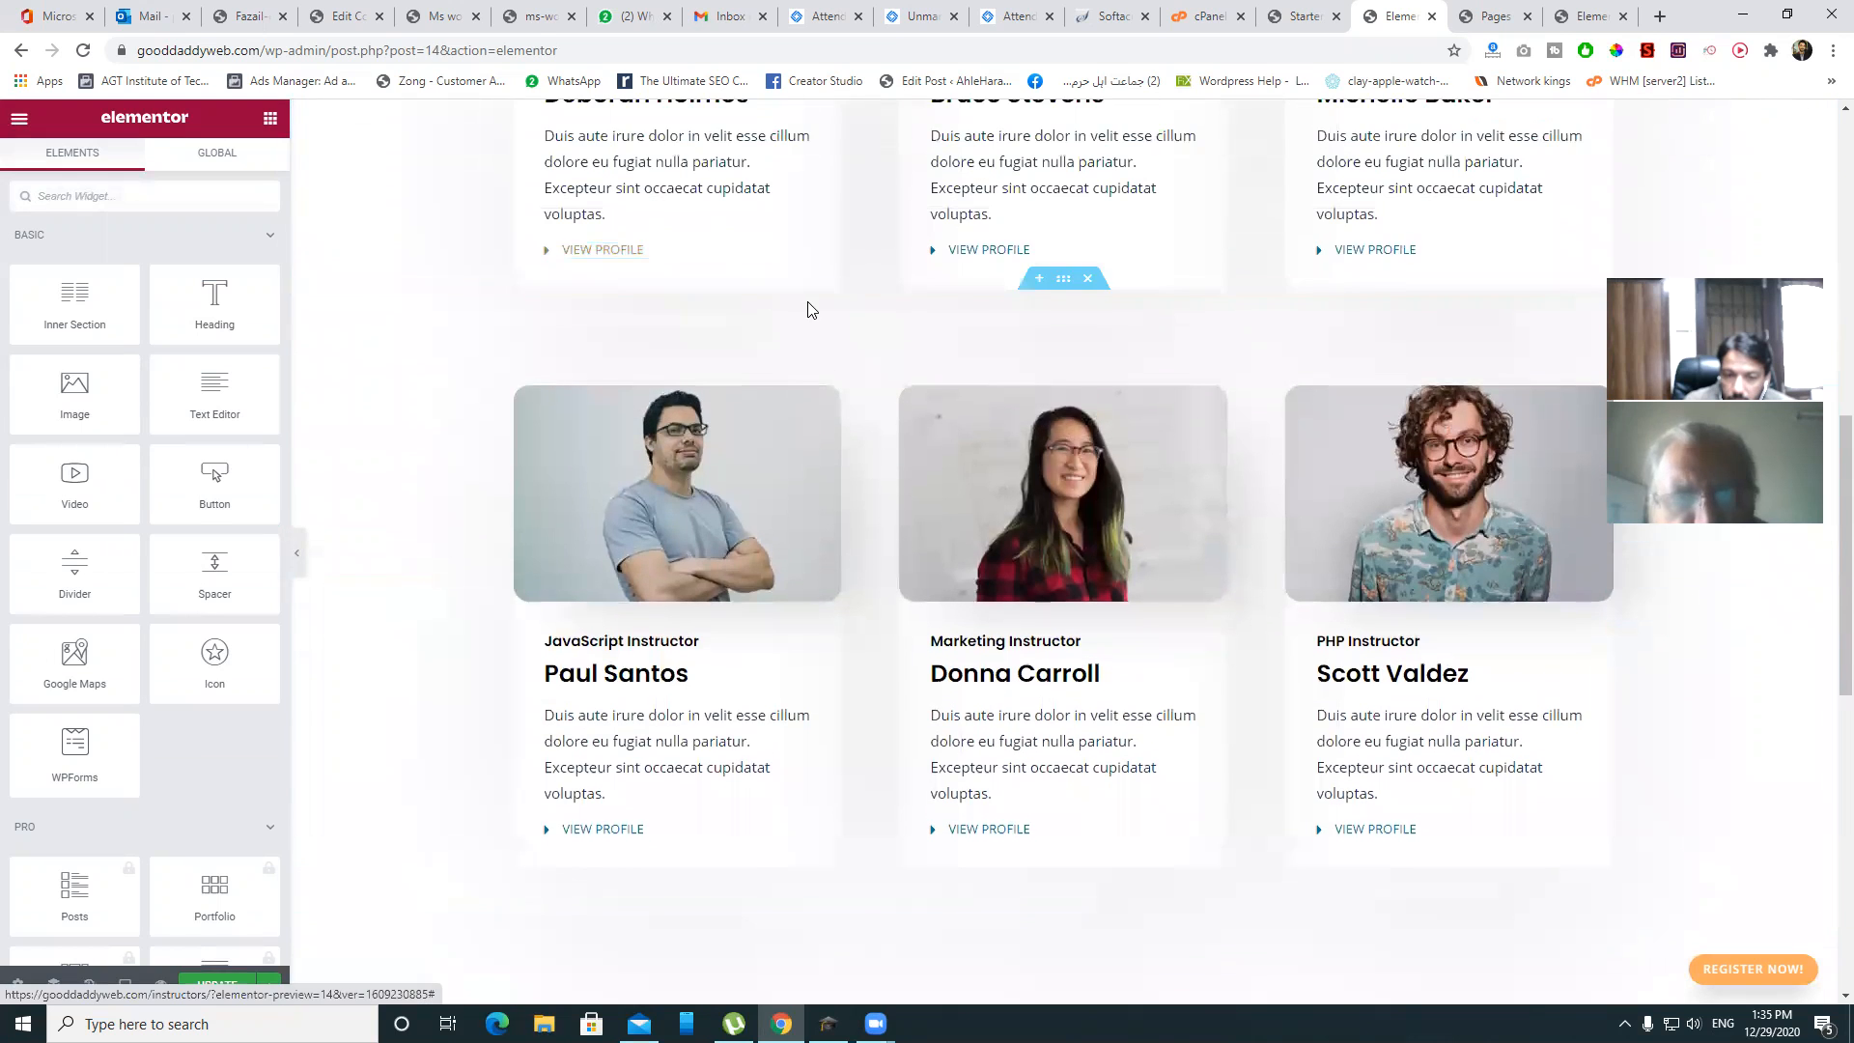
scroll(808, 306, down, 7)
click(1013, 331)
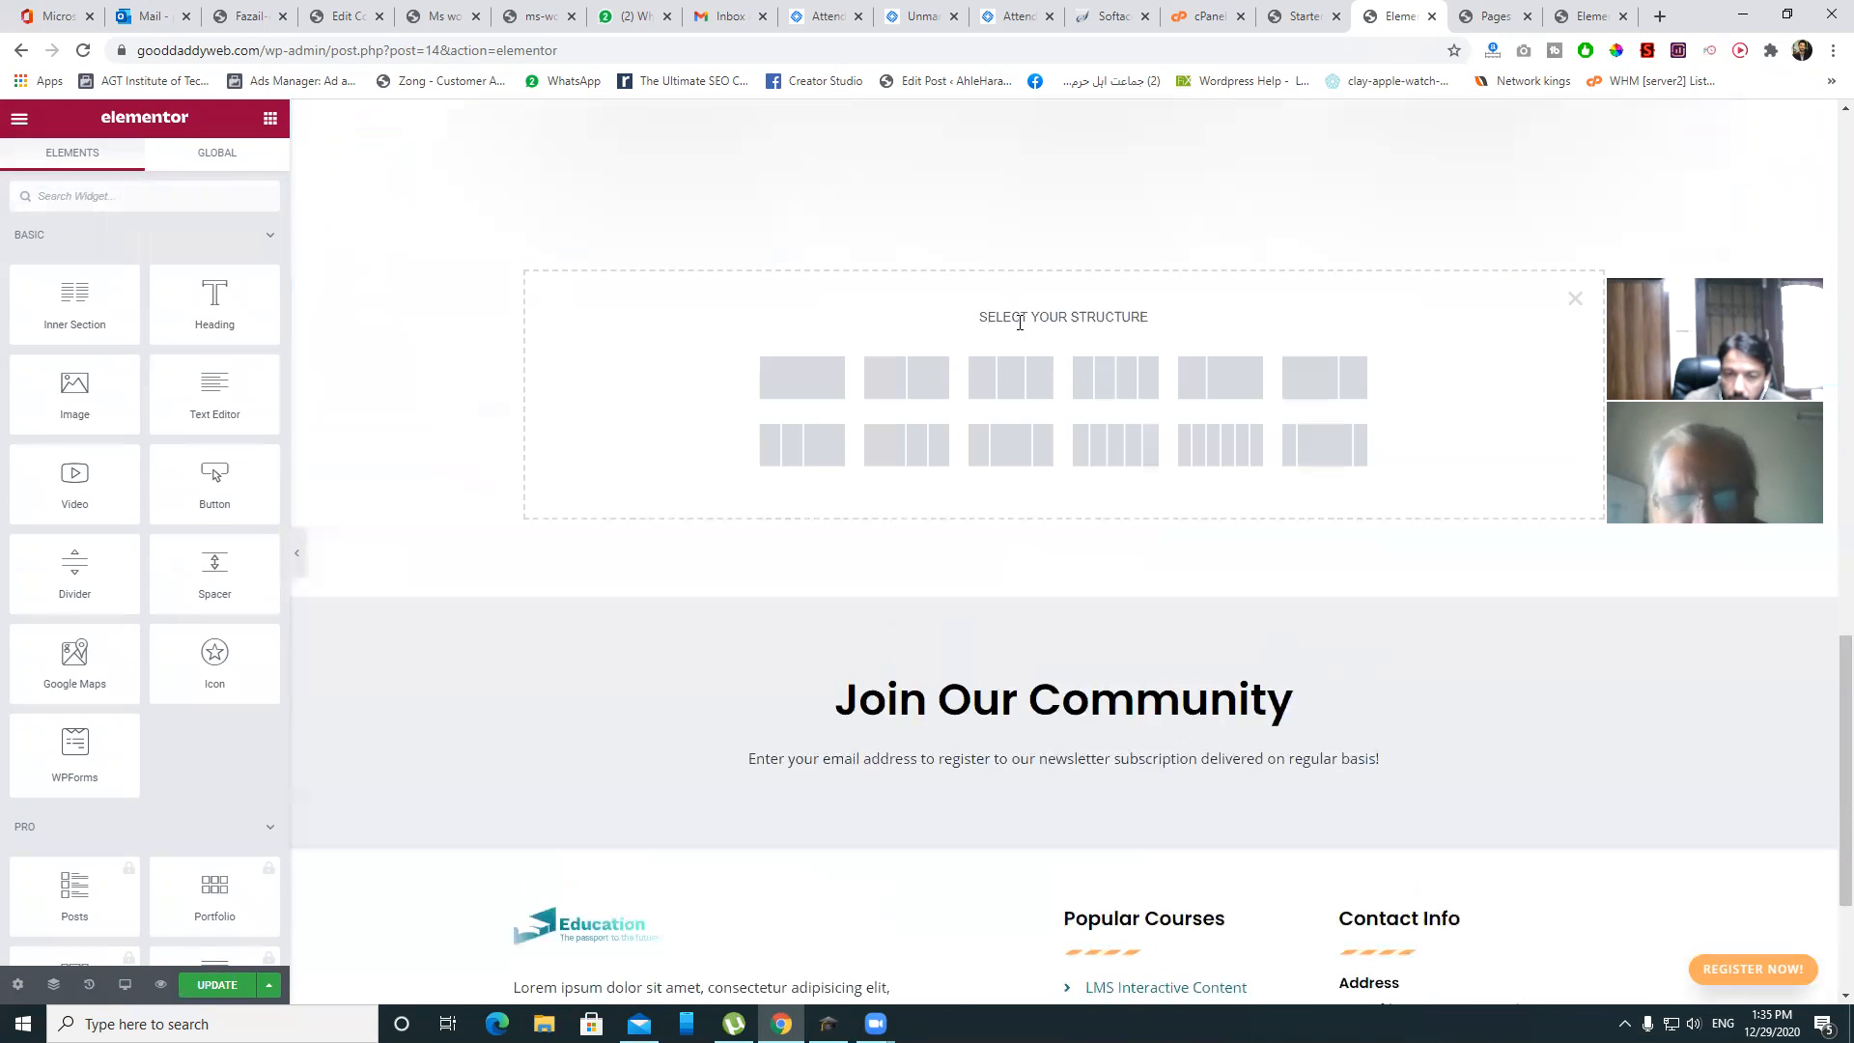
click(826, 379)
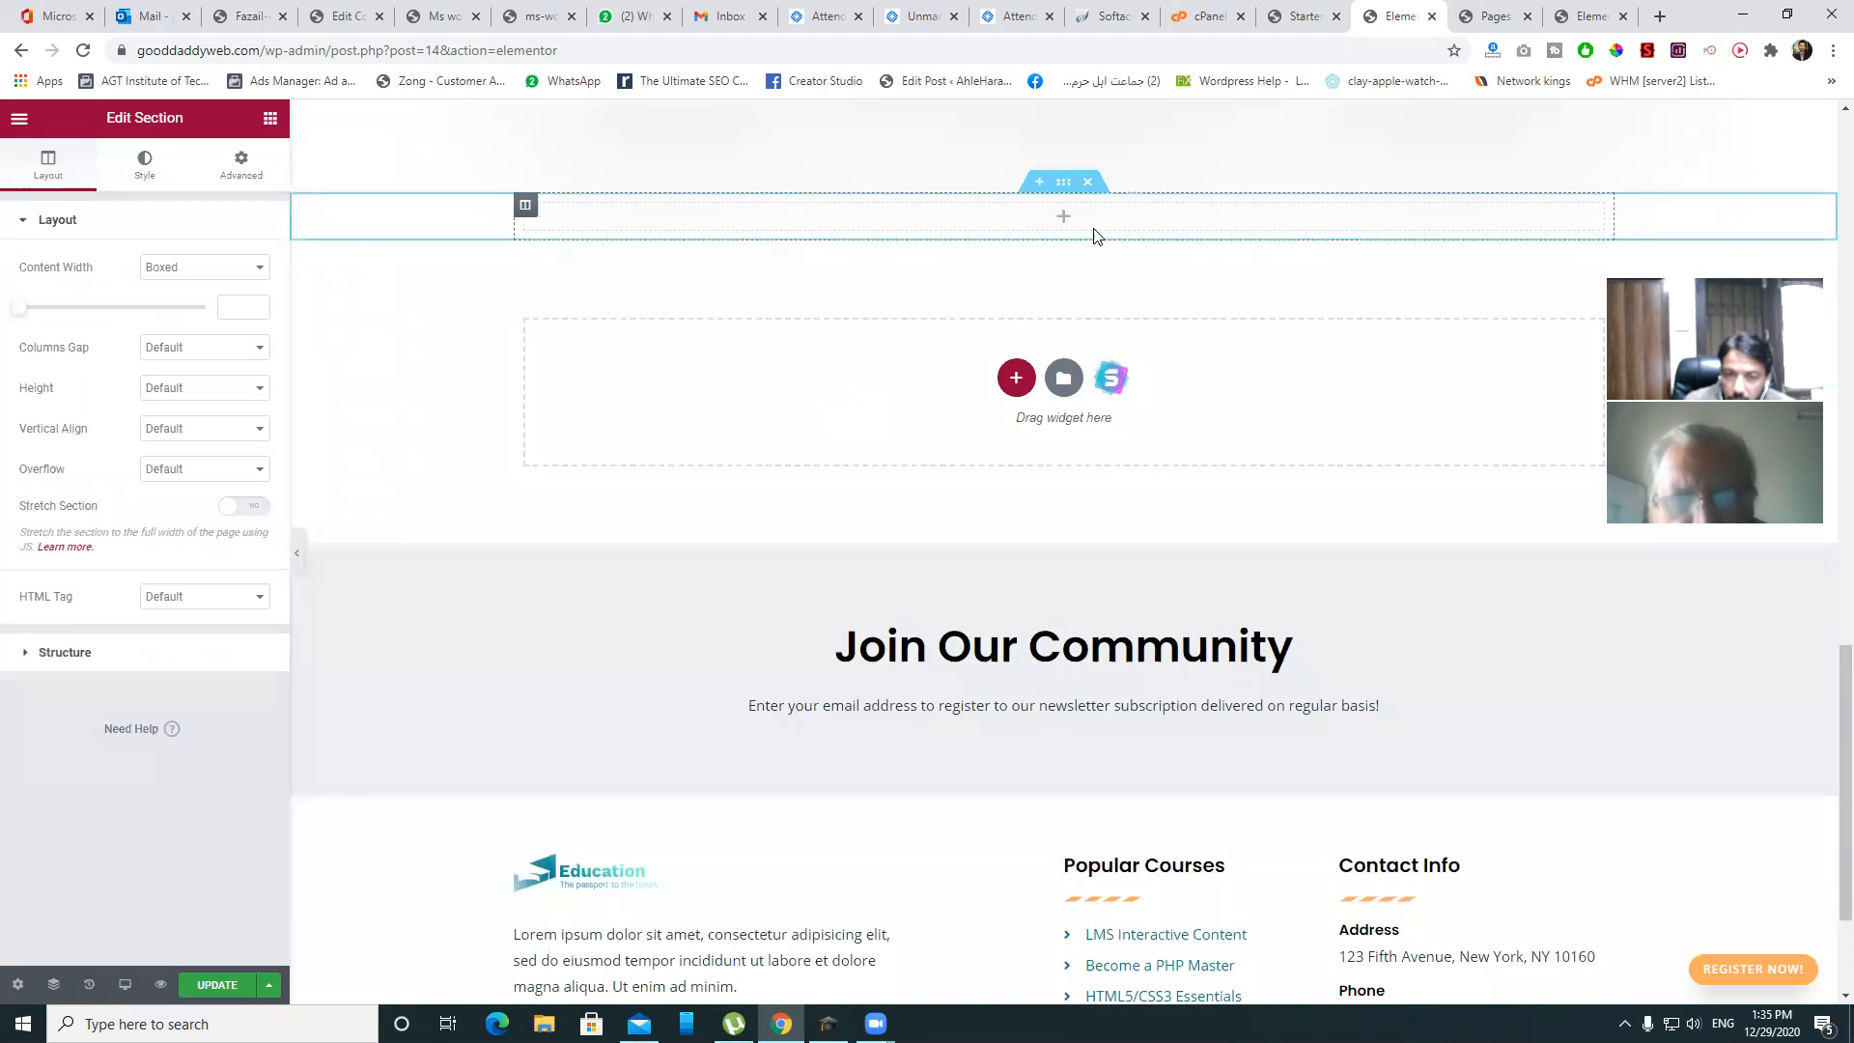
click(1061, 220)
drag(74, 391, 1060, 238)
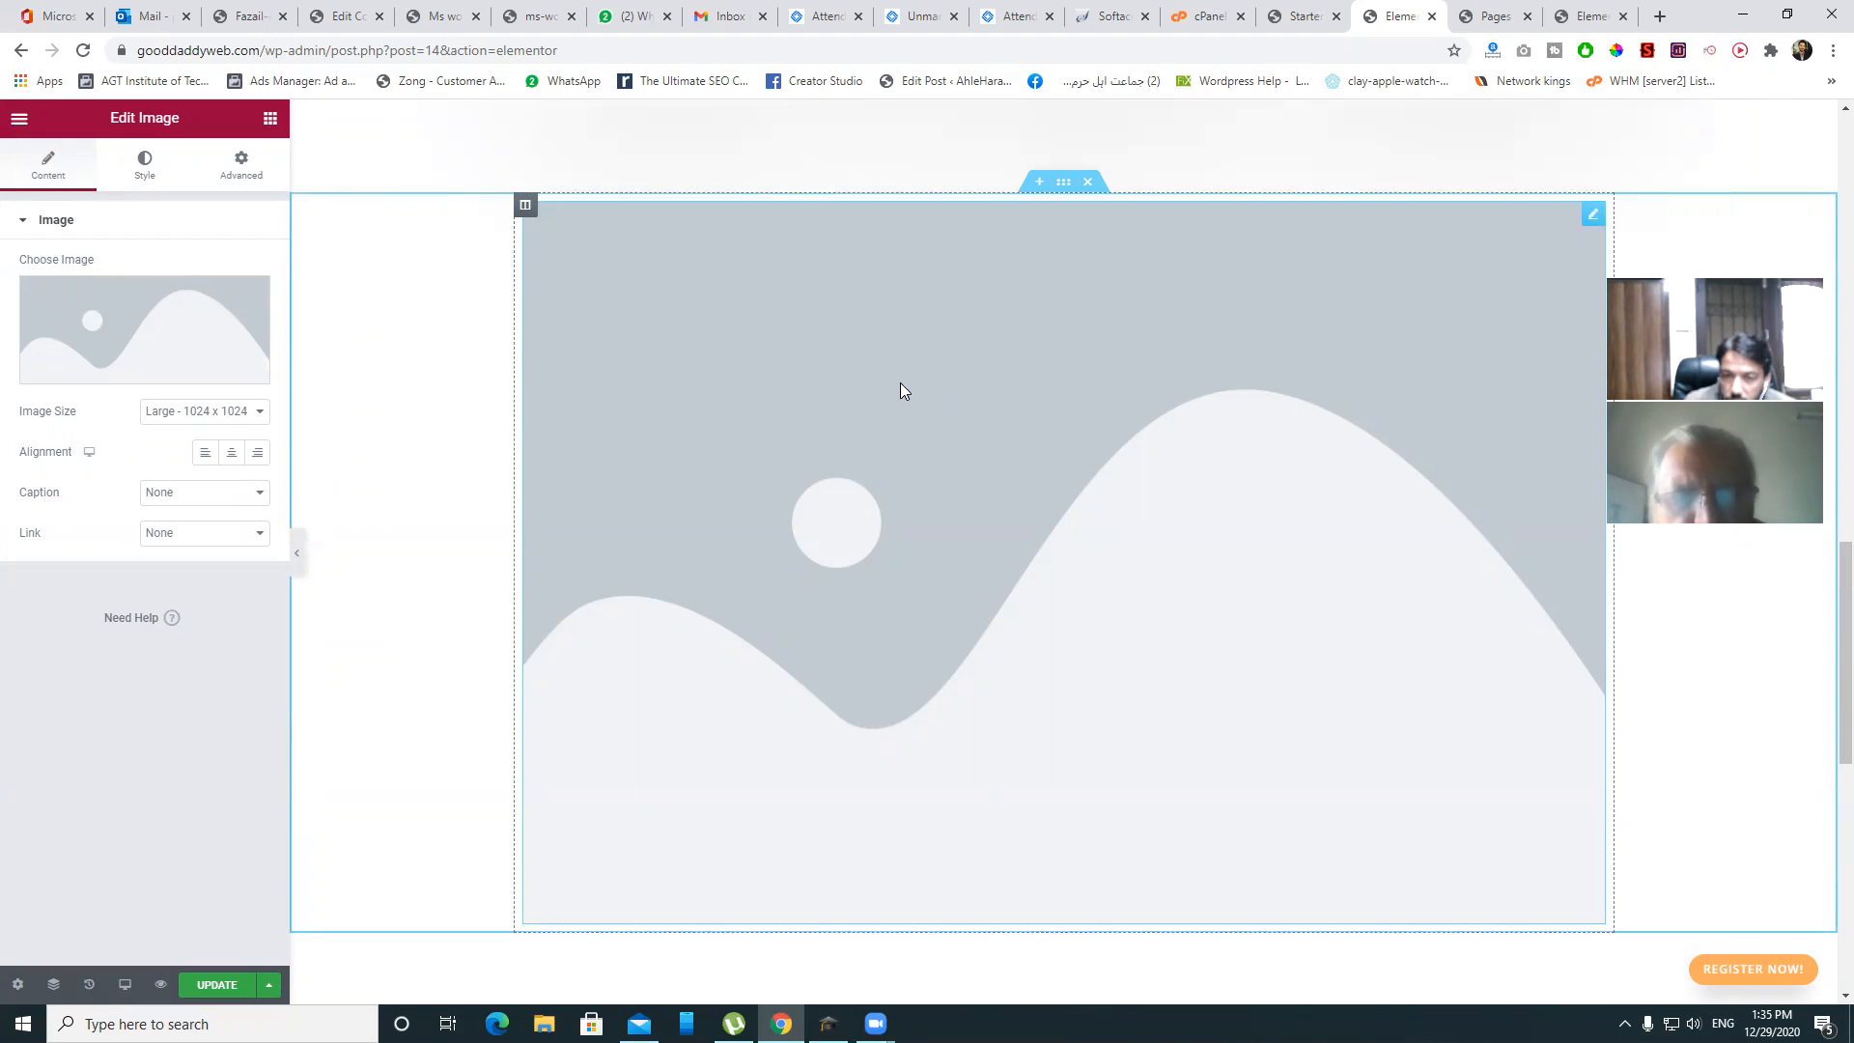
mouse_move(112, 329)
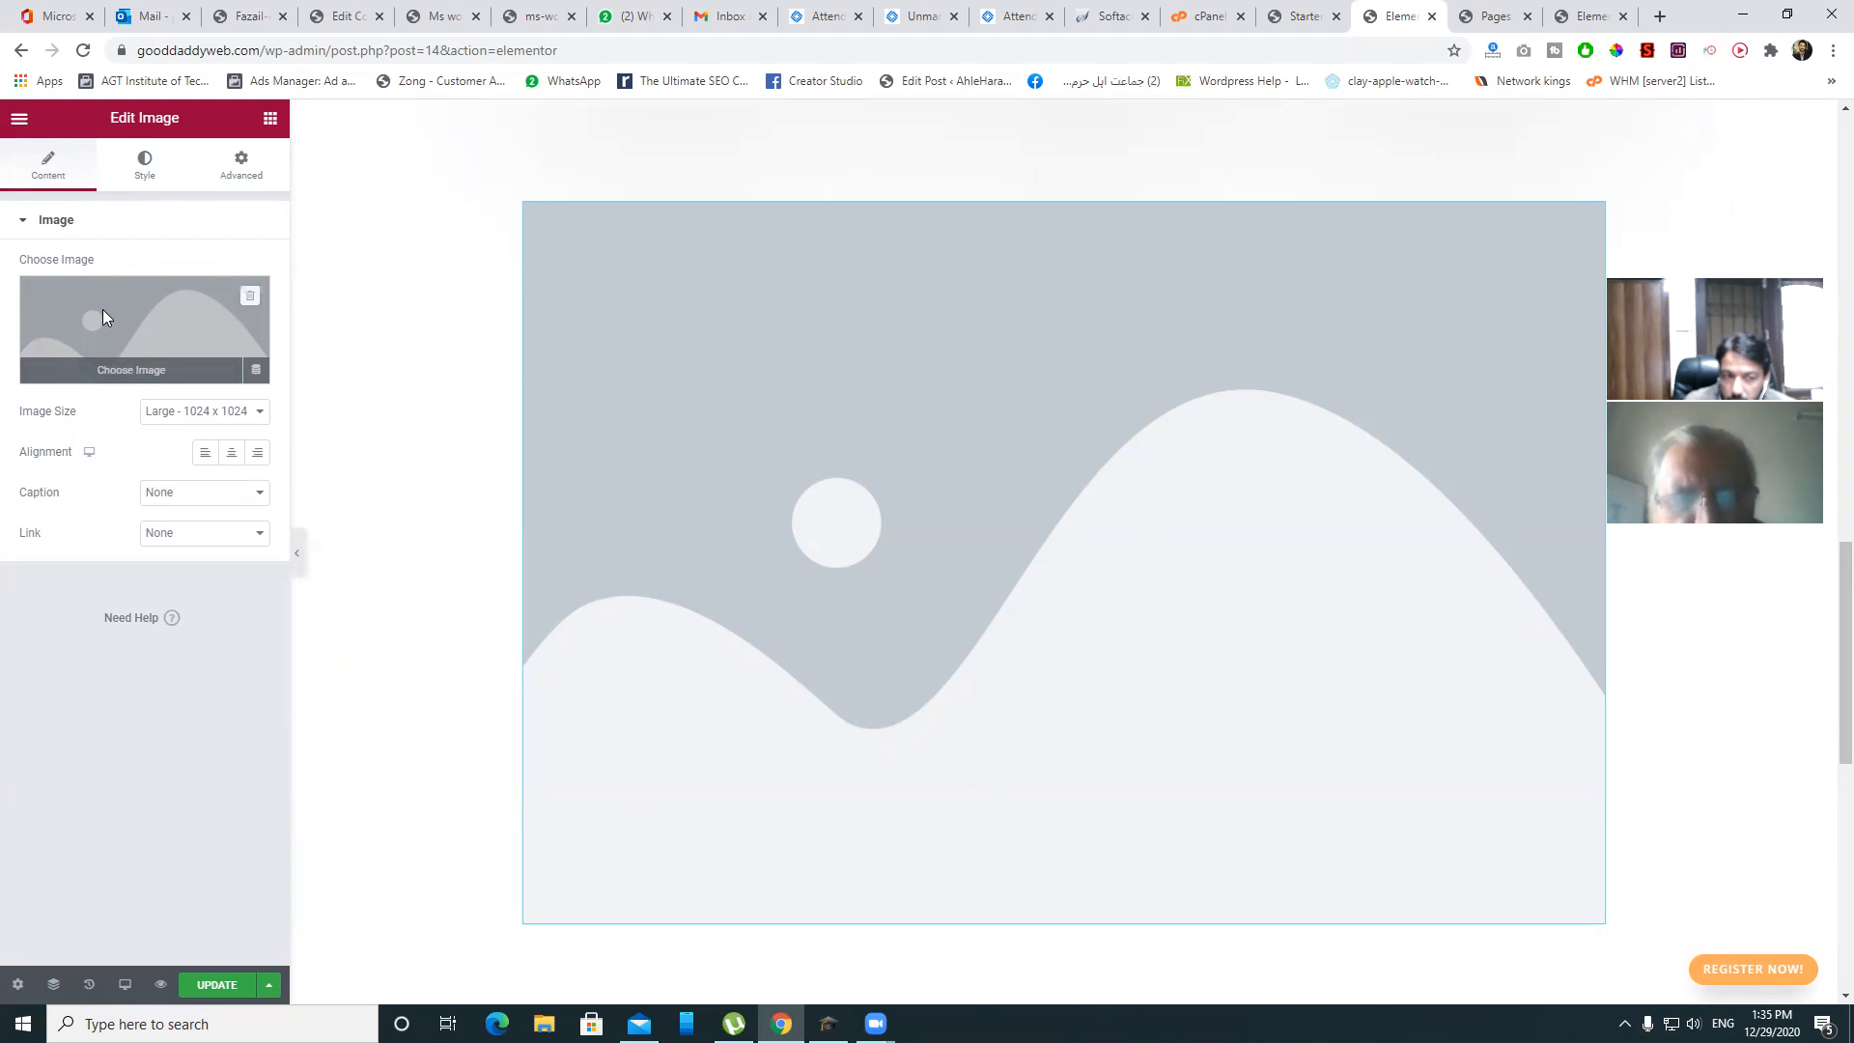
click(104, 319)
click(175, 198)
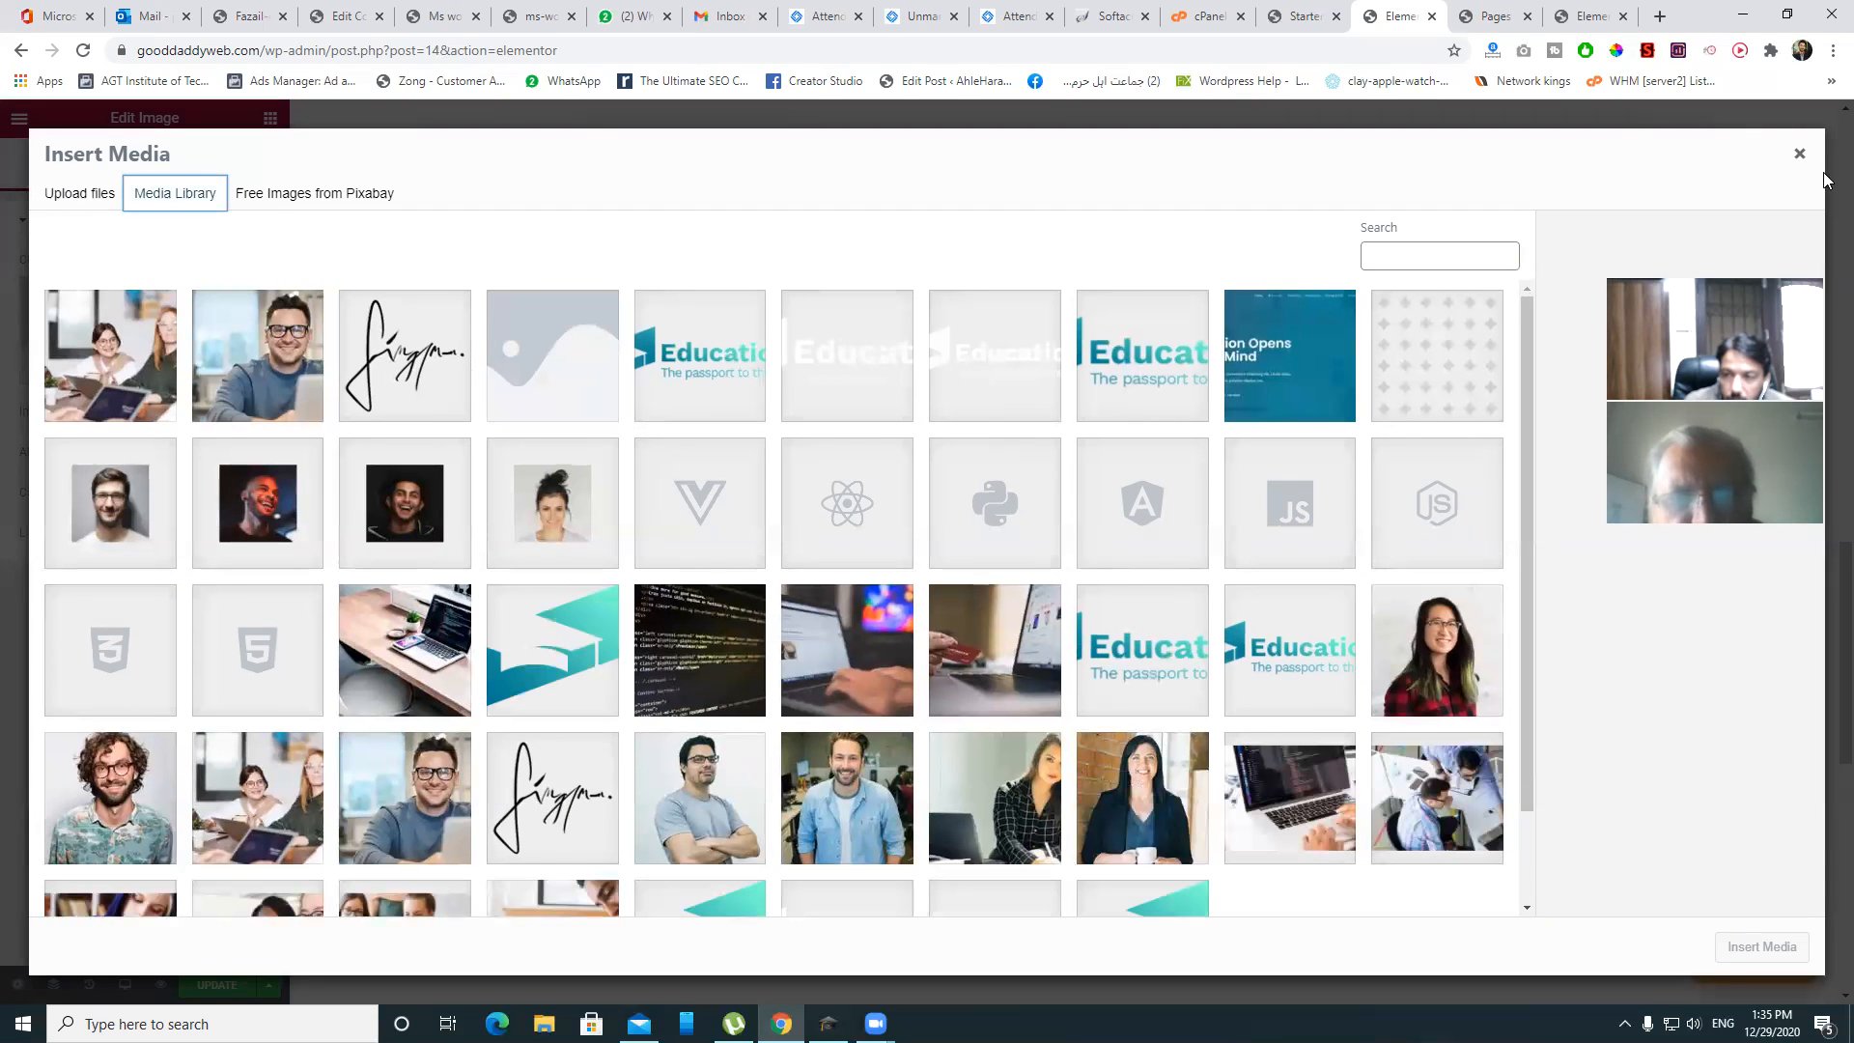
click(1799, 154)
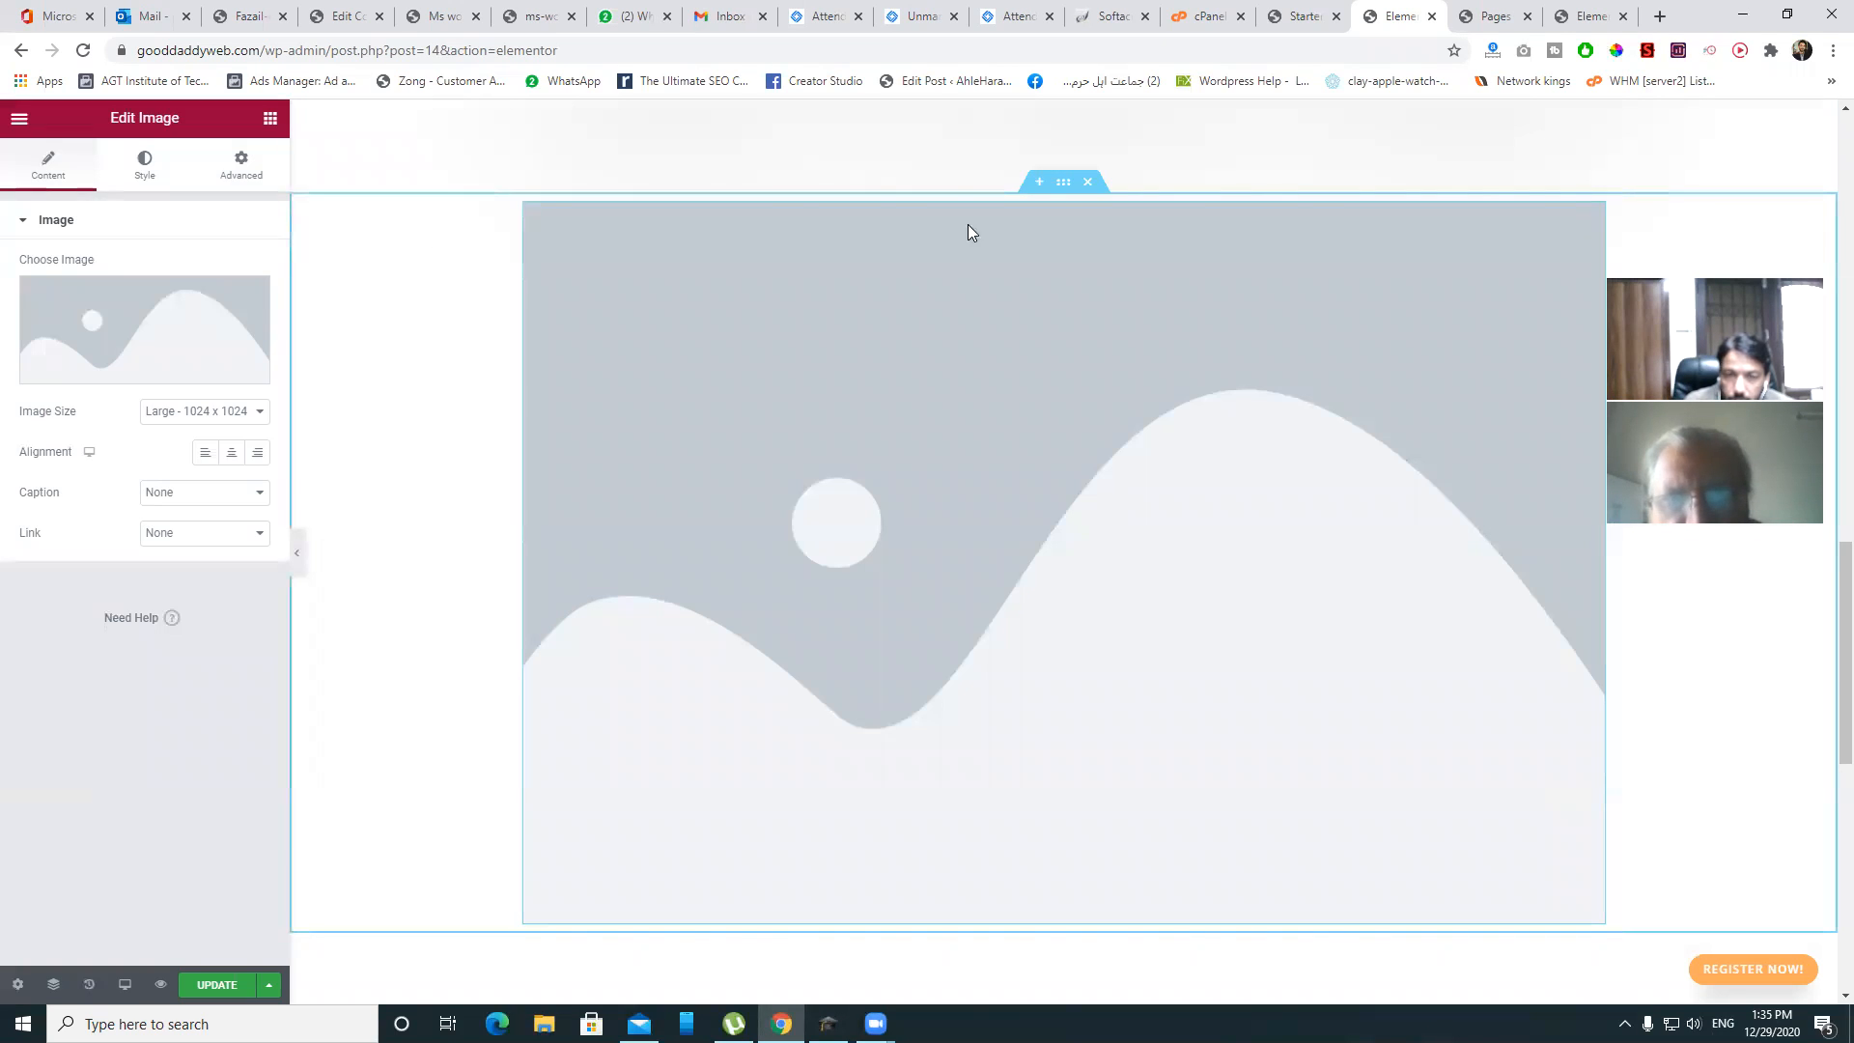
click(1087, 181)
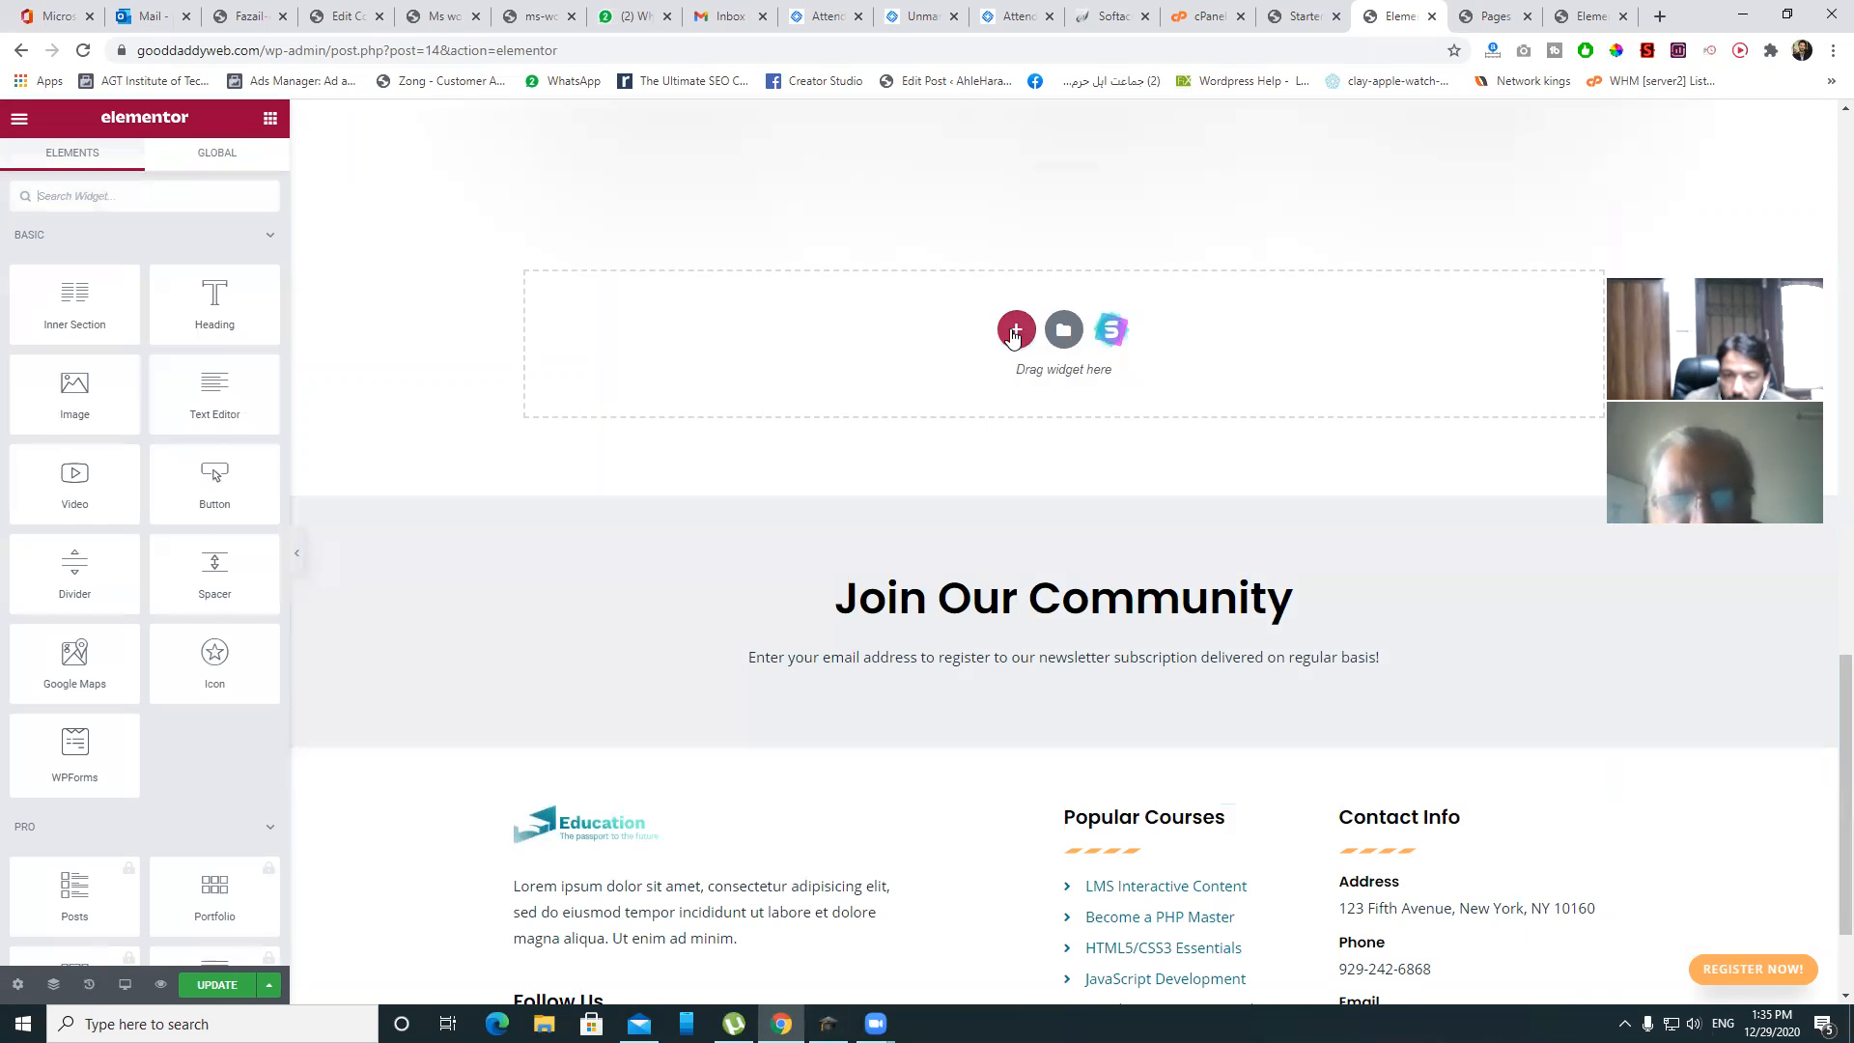
scroll(1015, 338, up, 2)
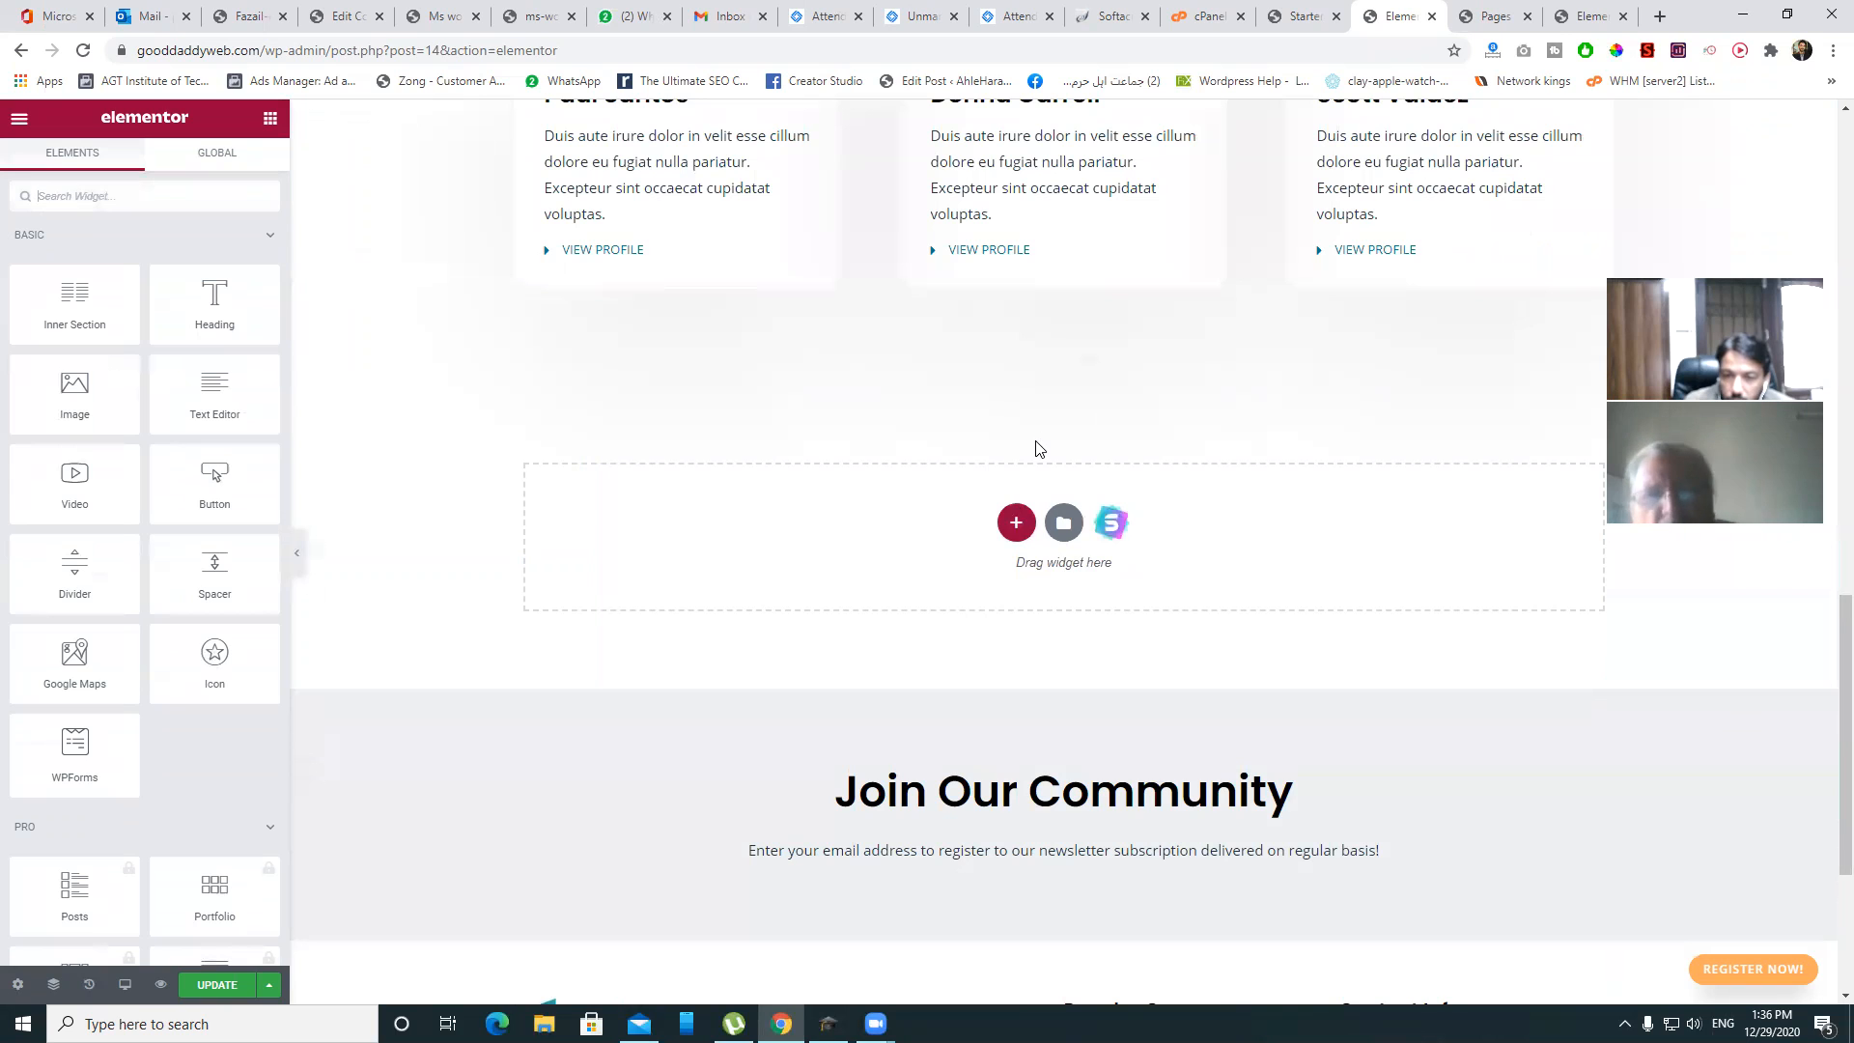
scroll(1037, 448, up, 5)
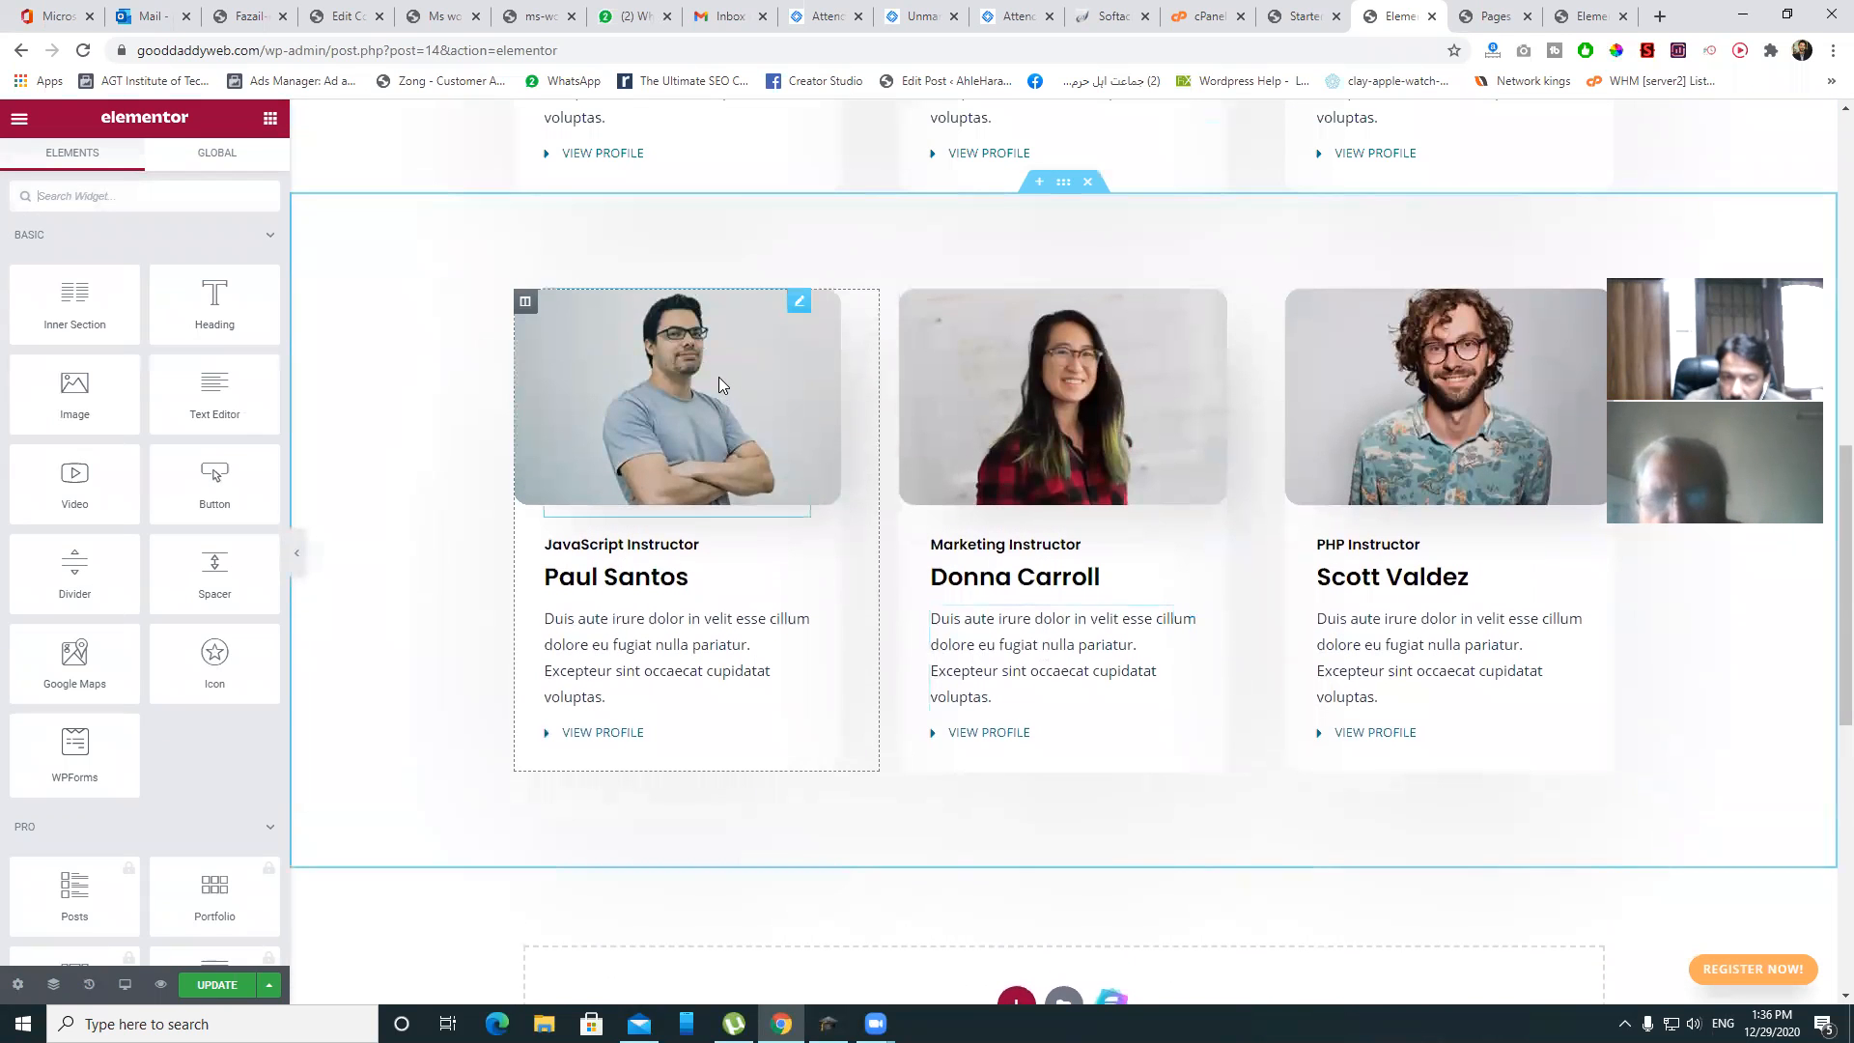
click(719, 376)
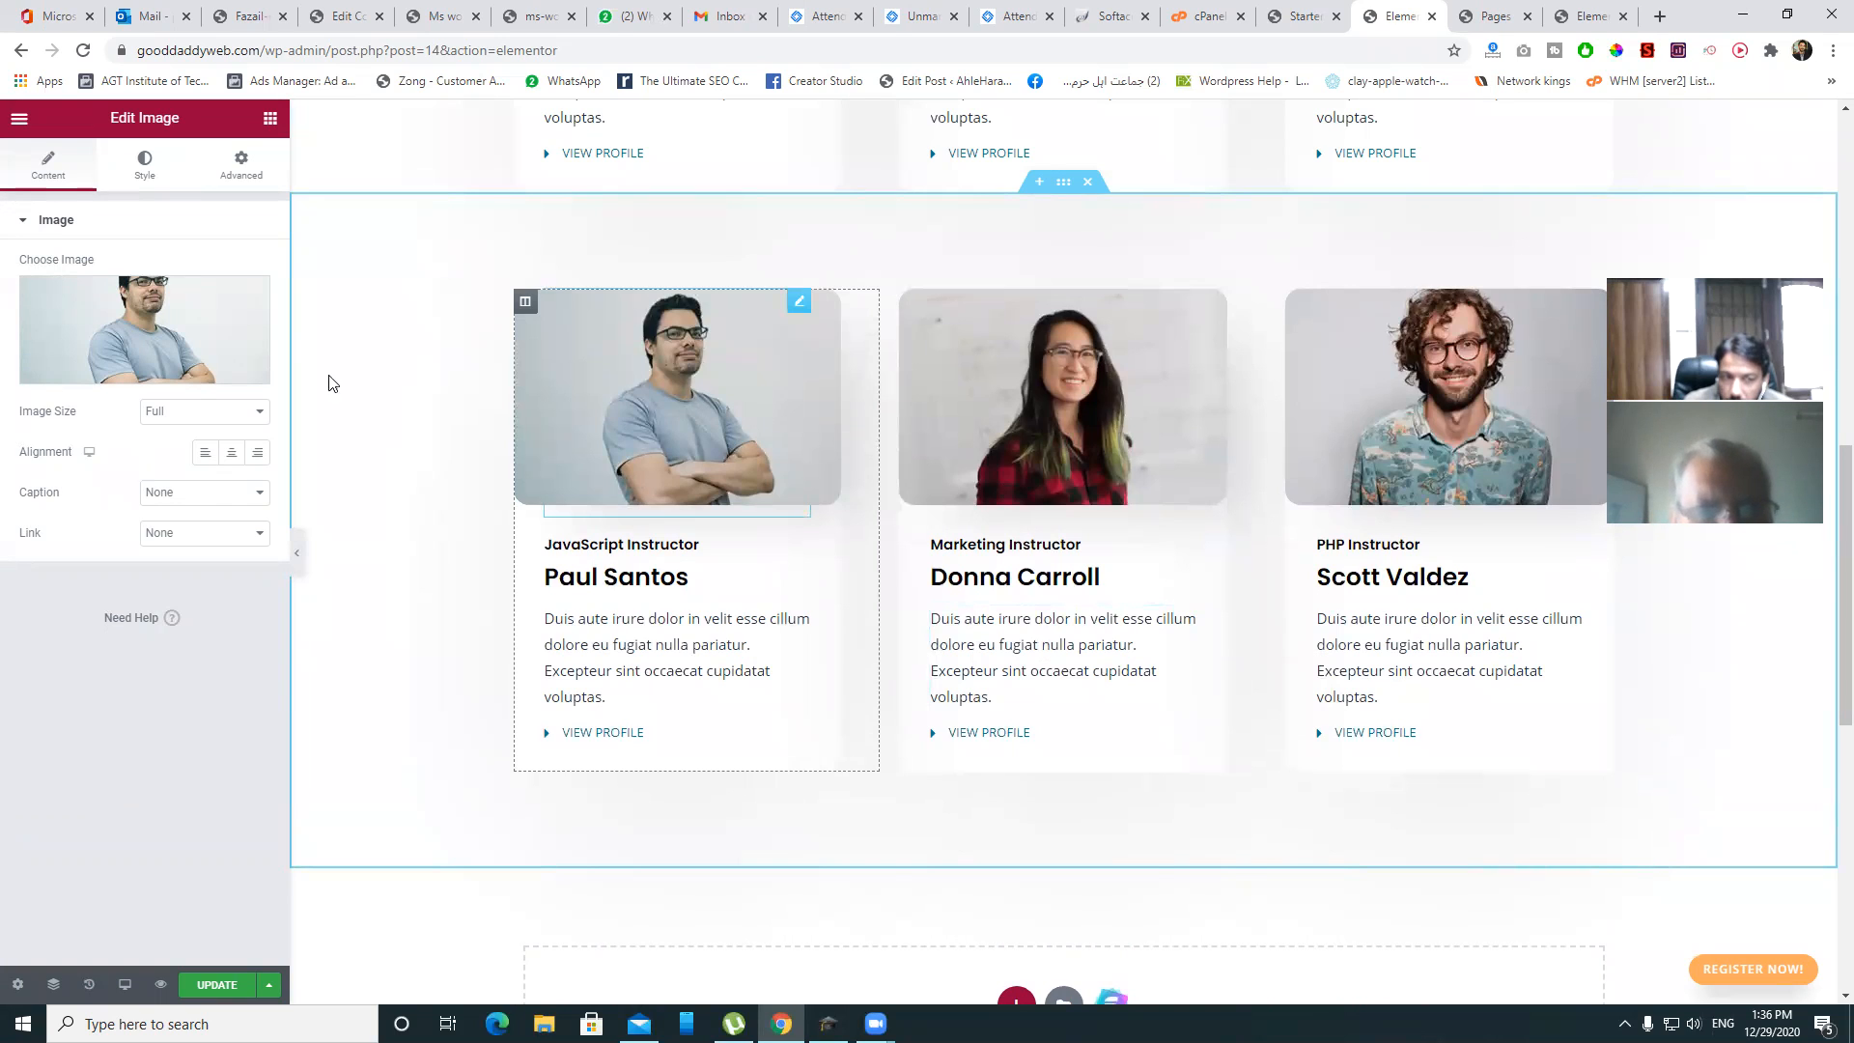
mouse_move(136, 331)
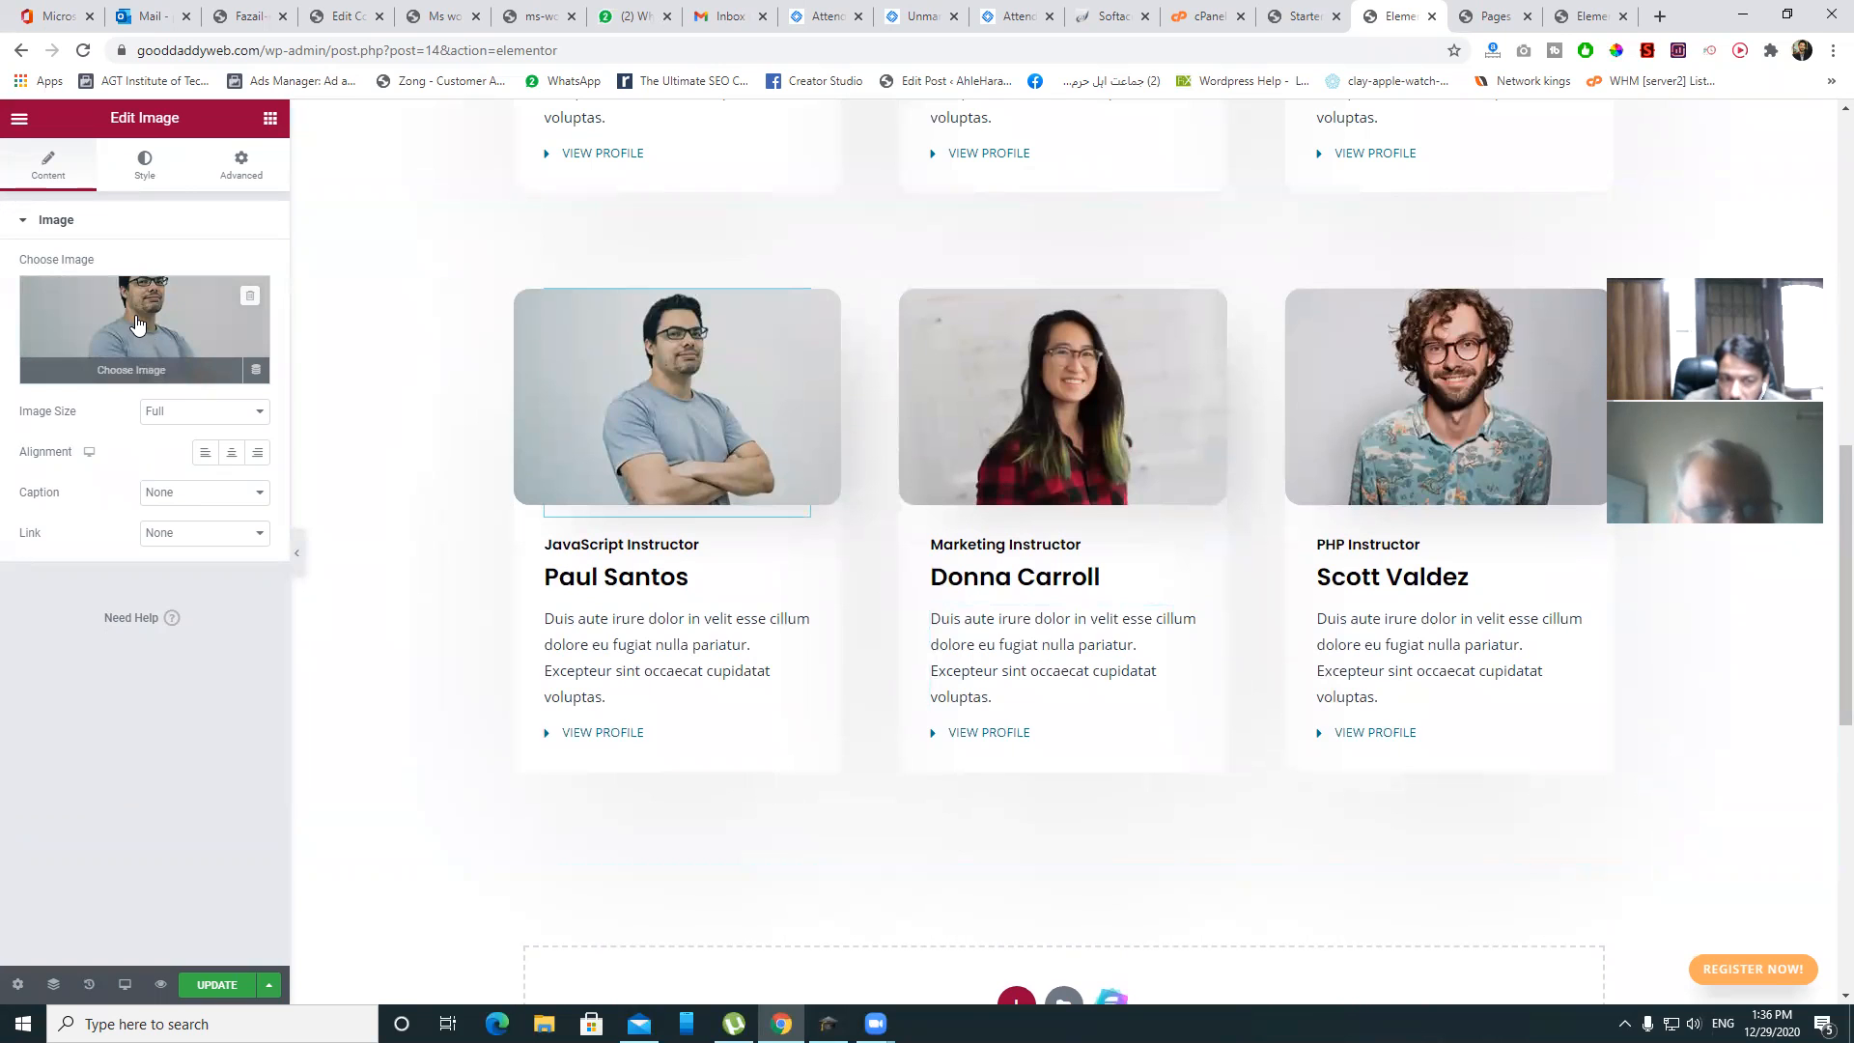
click(137, 316)
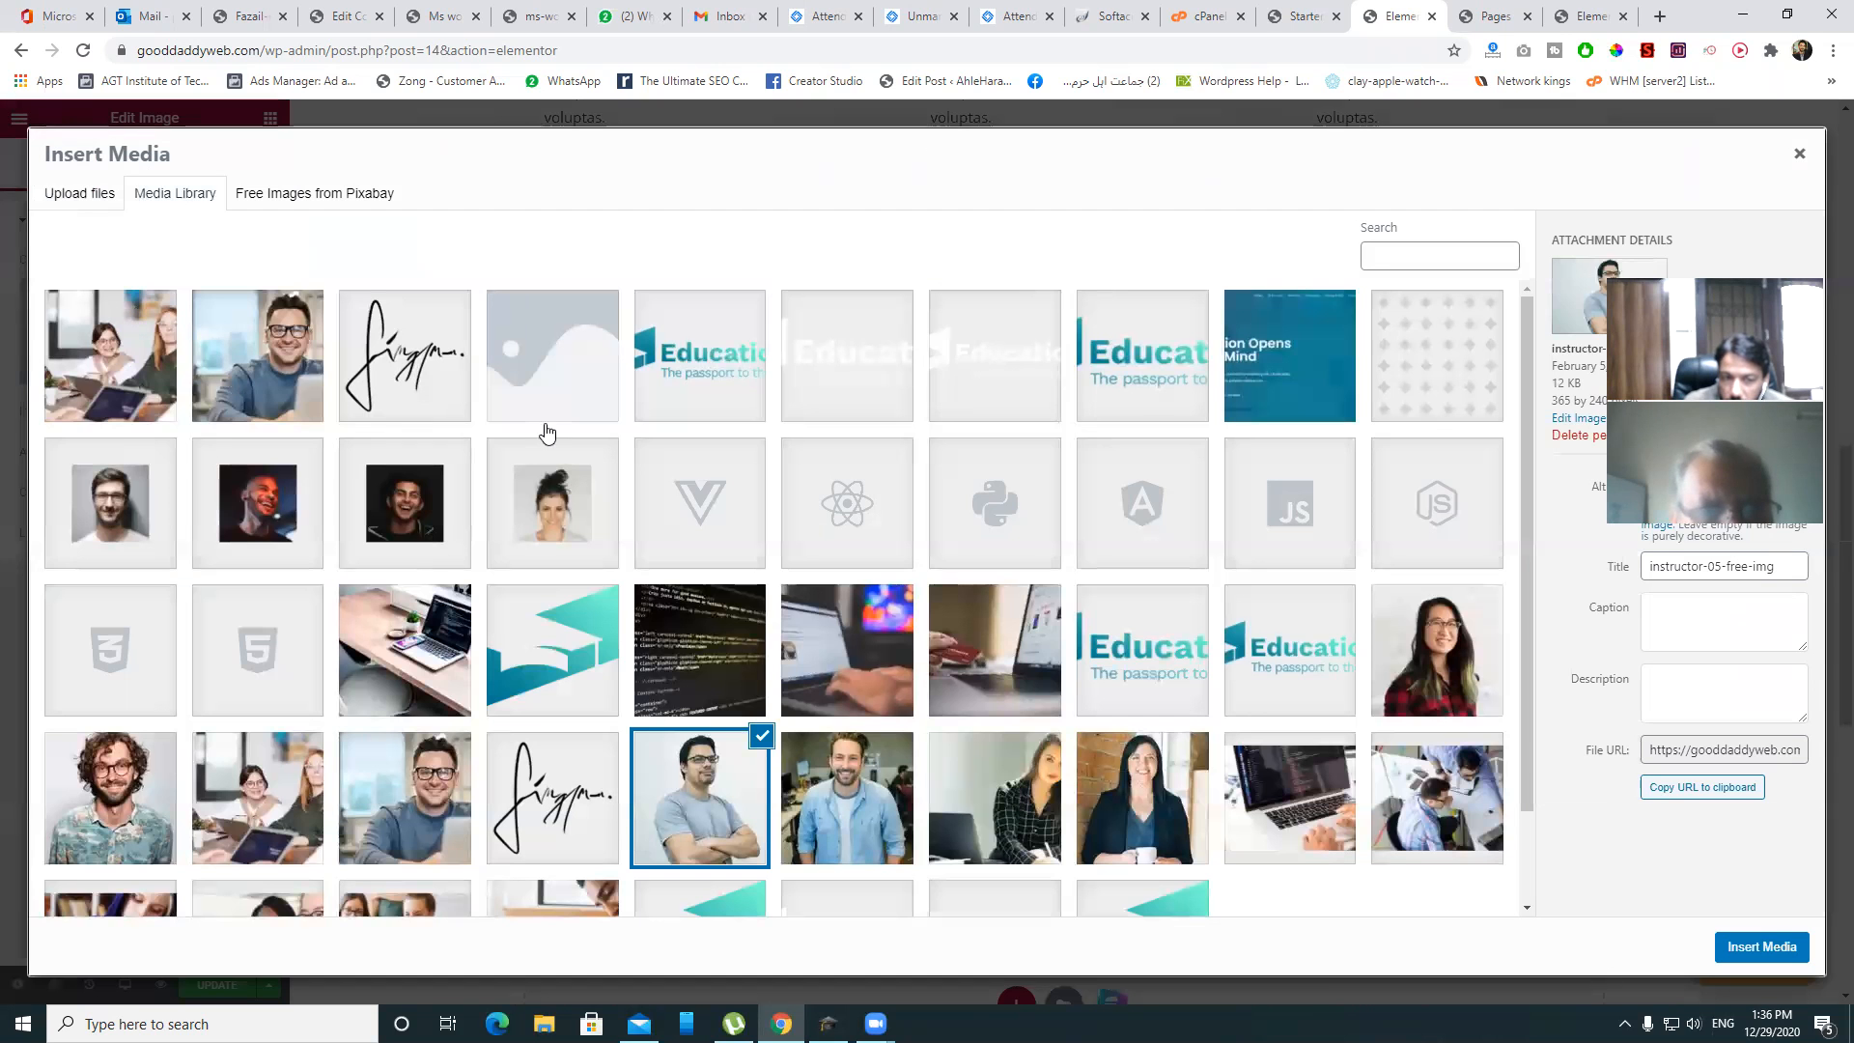
click(253, 383)
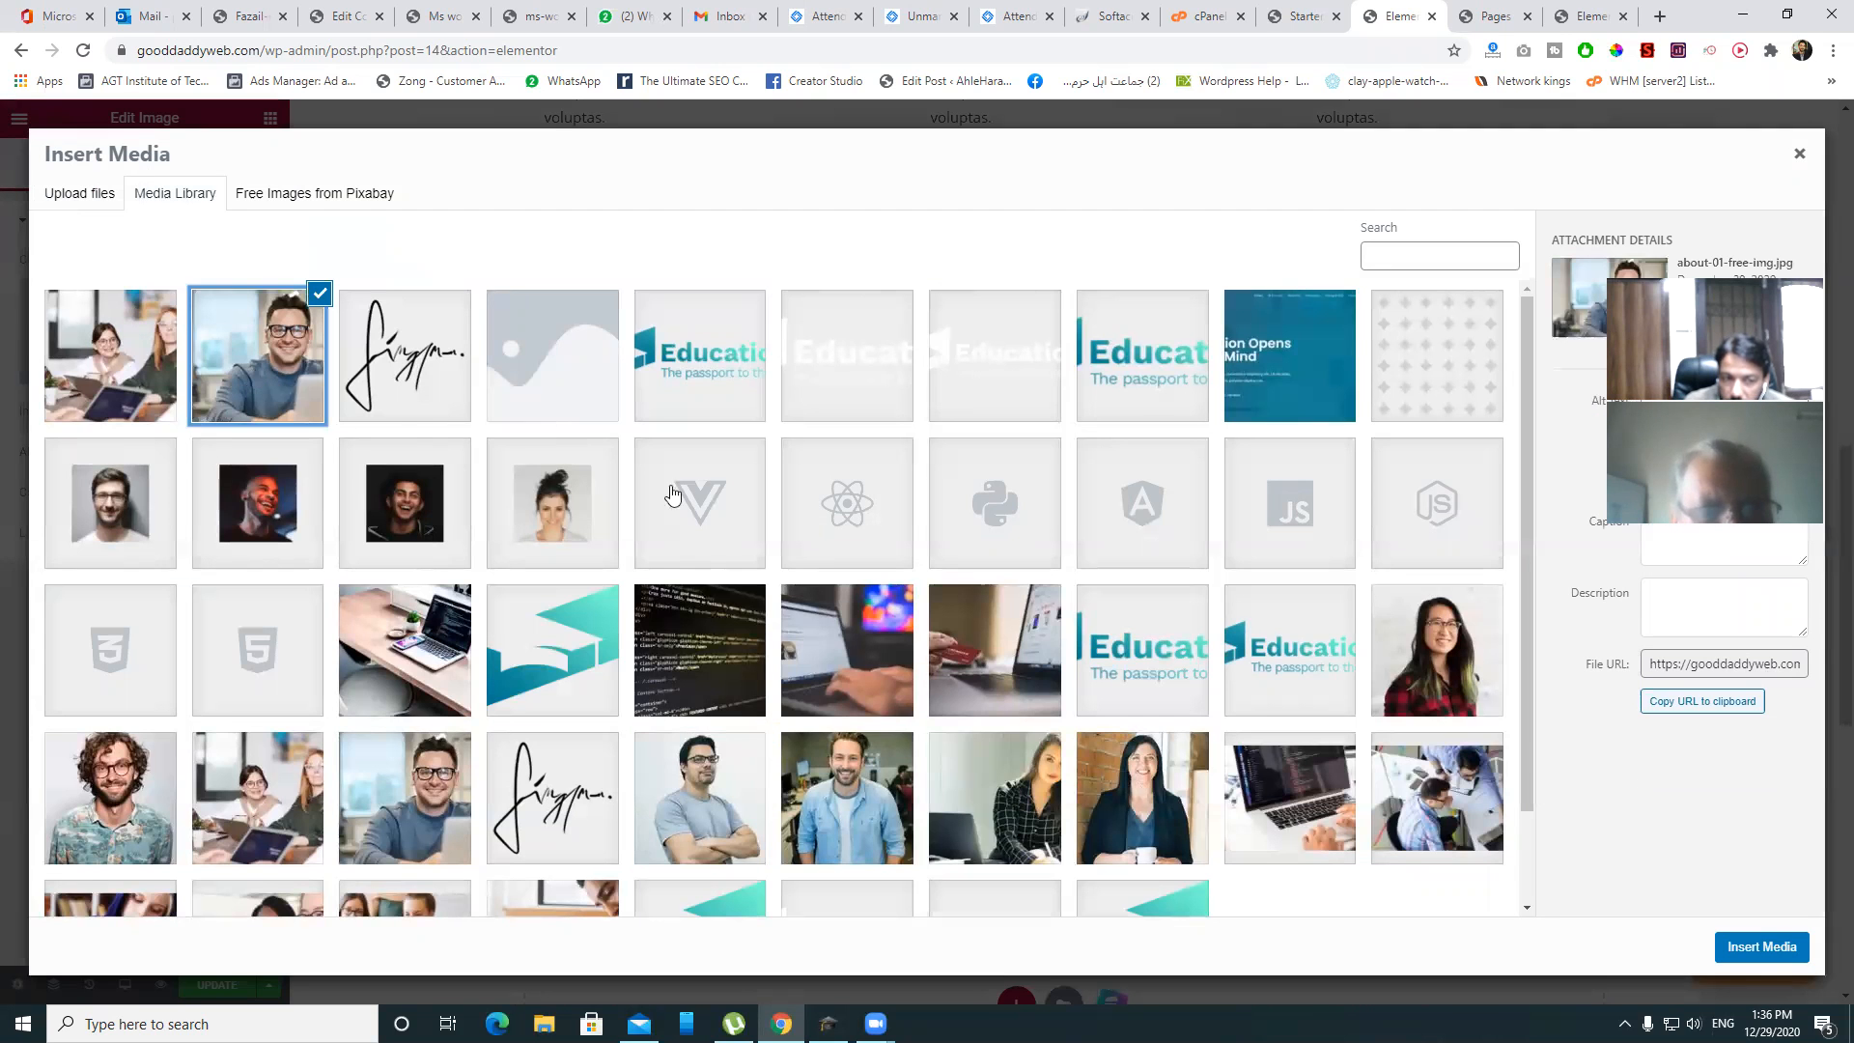
click(1772, 947)
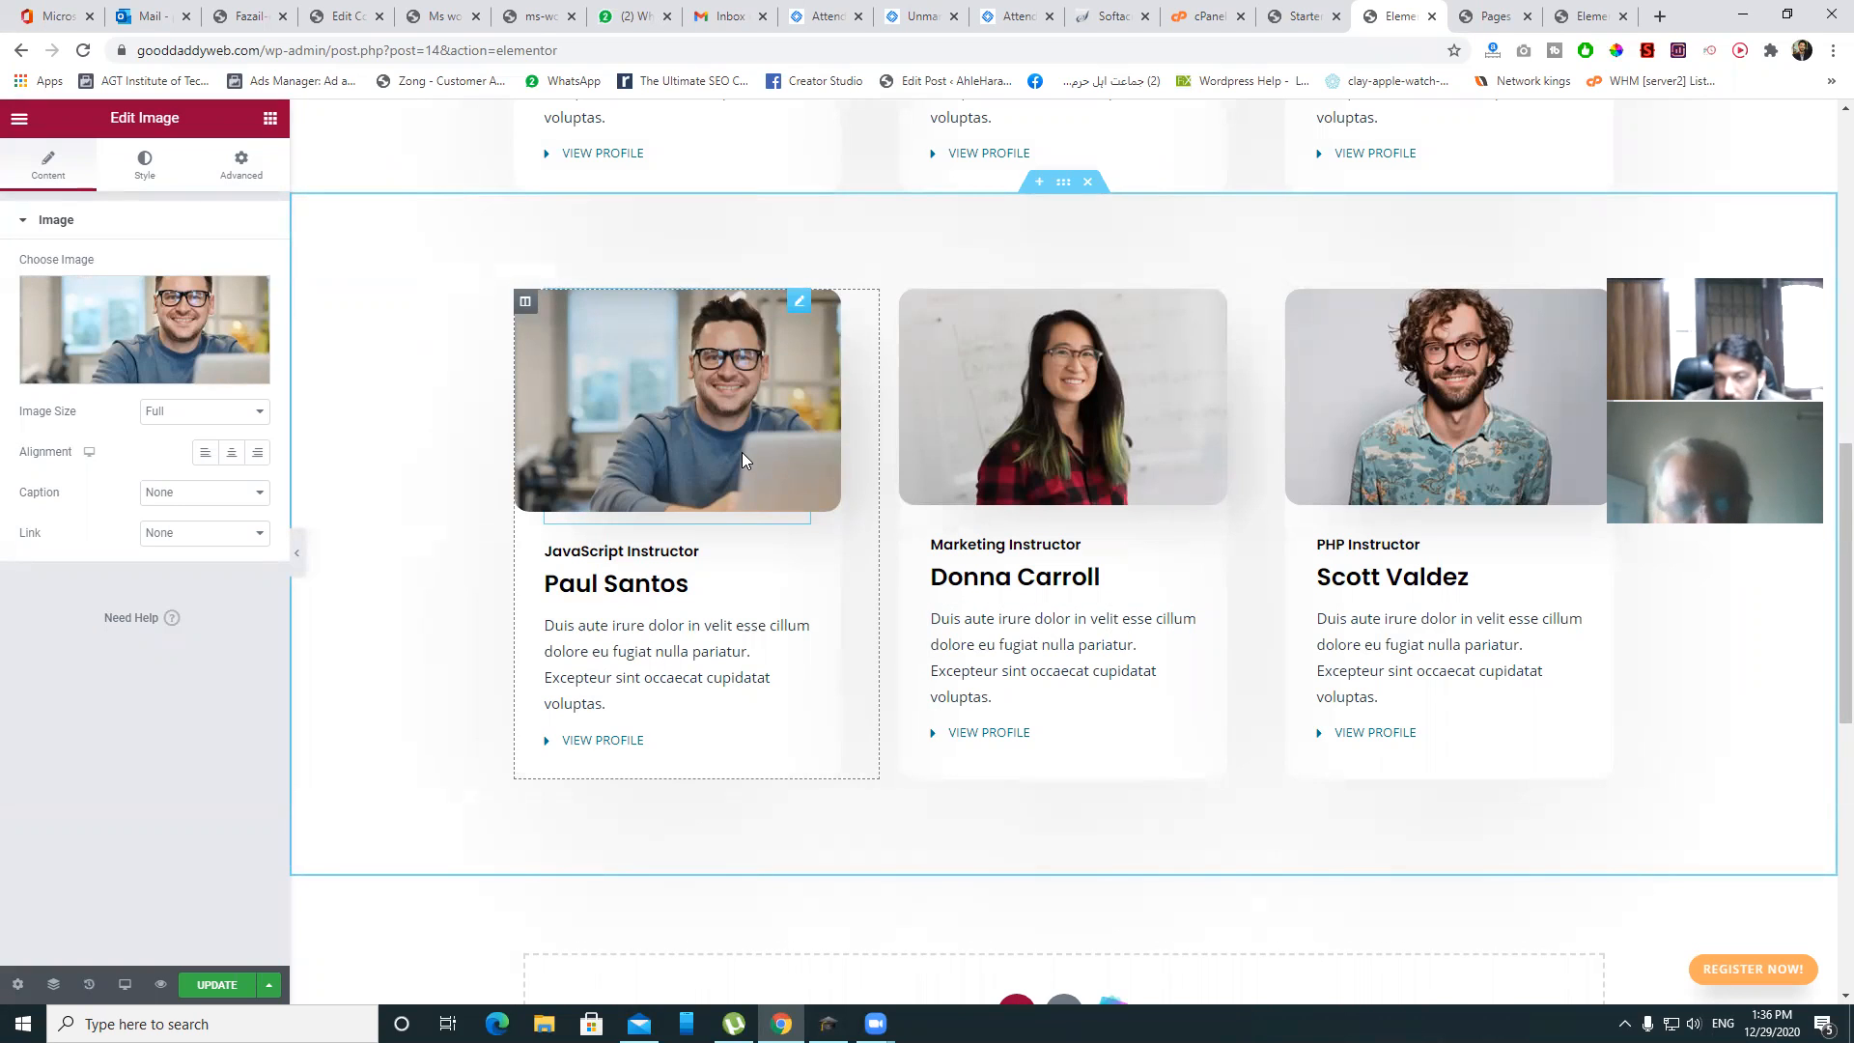
click(1107, 396)
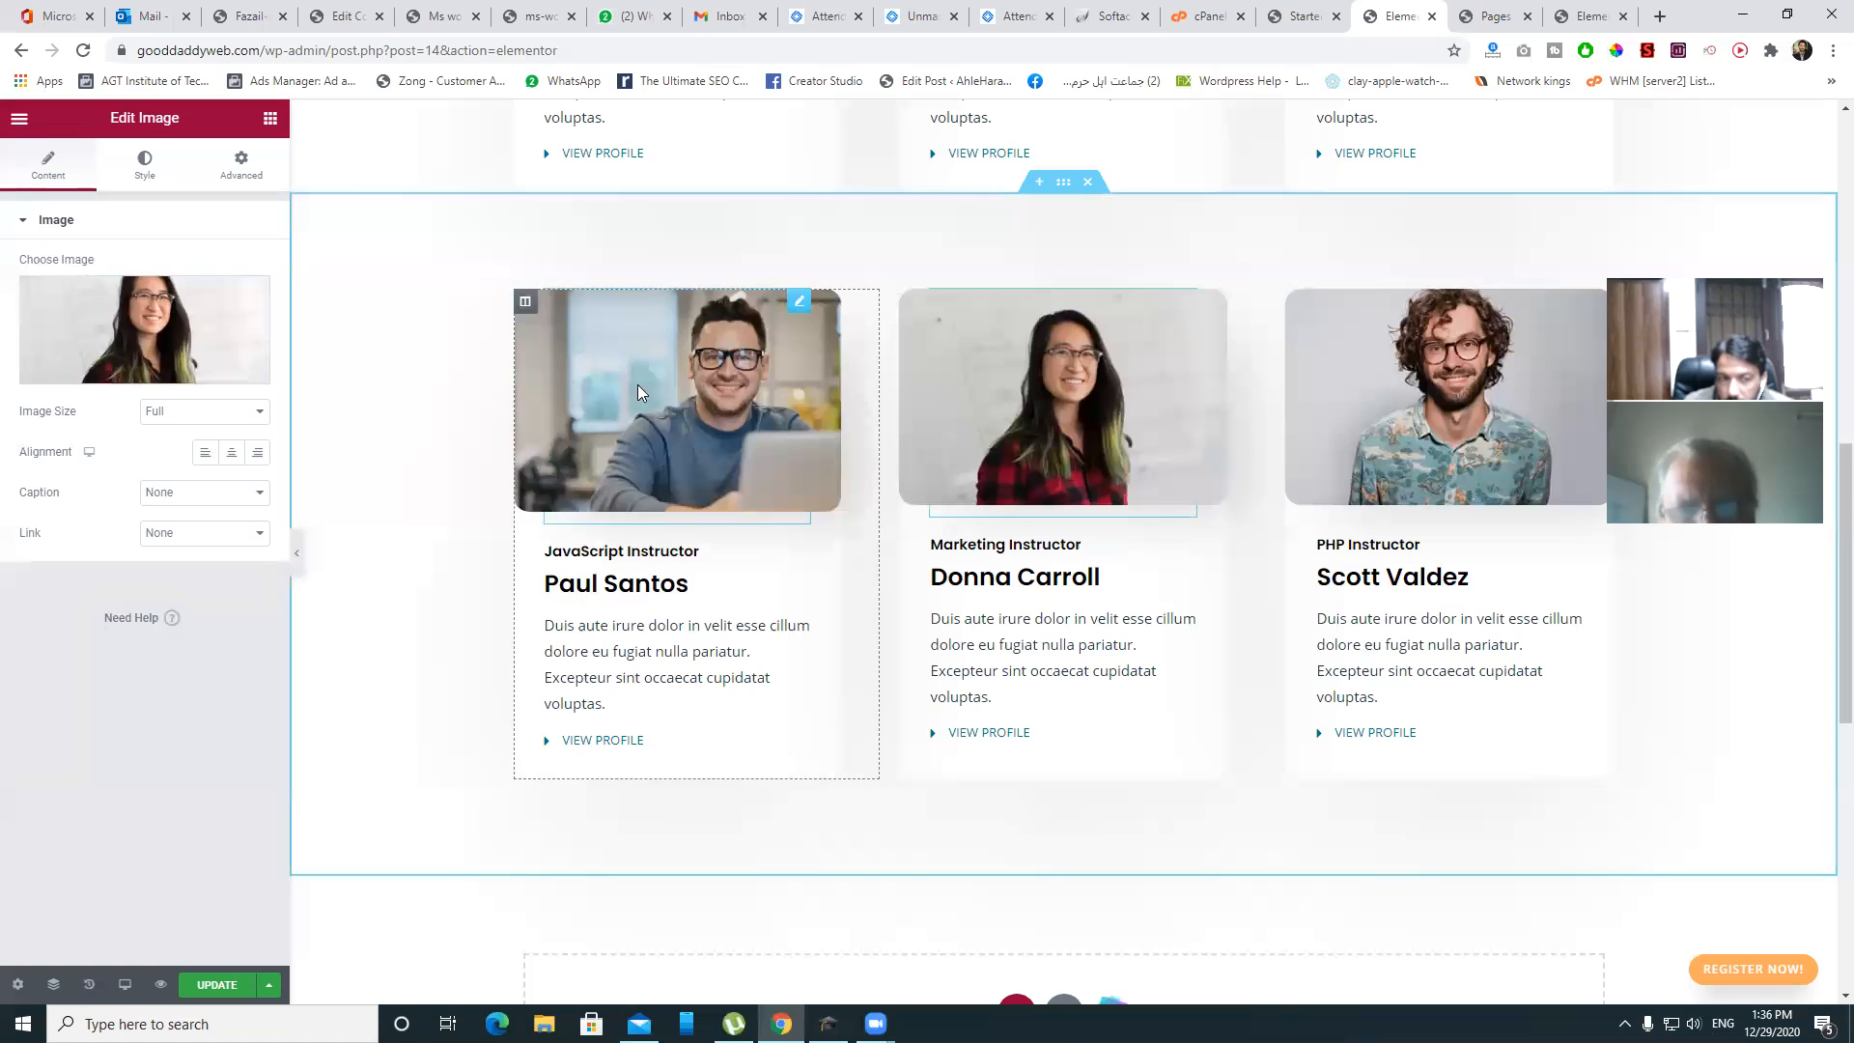
click(157, 329)
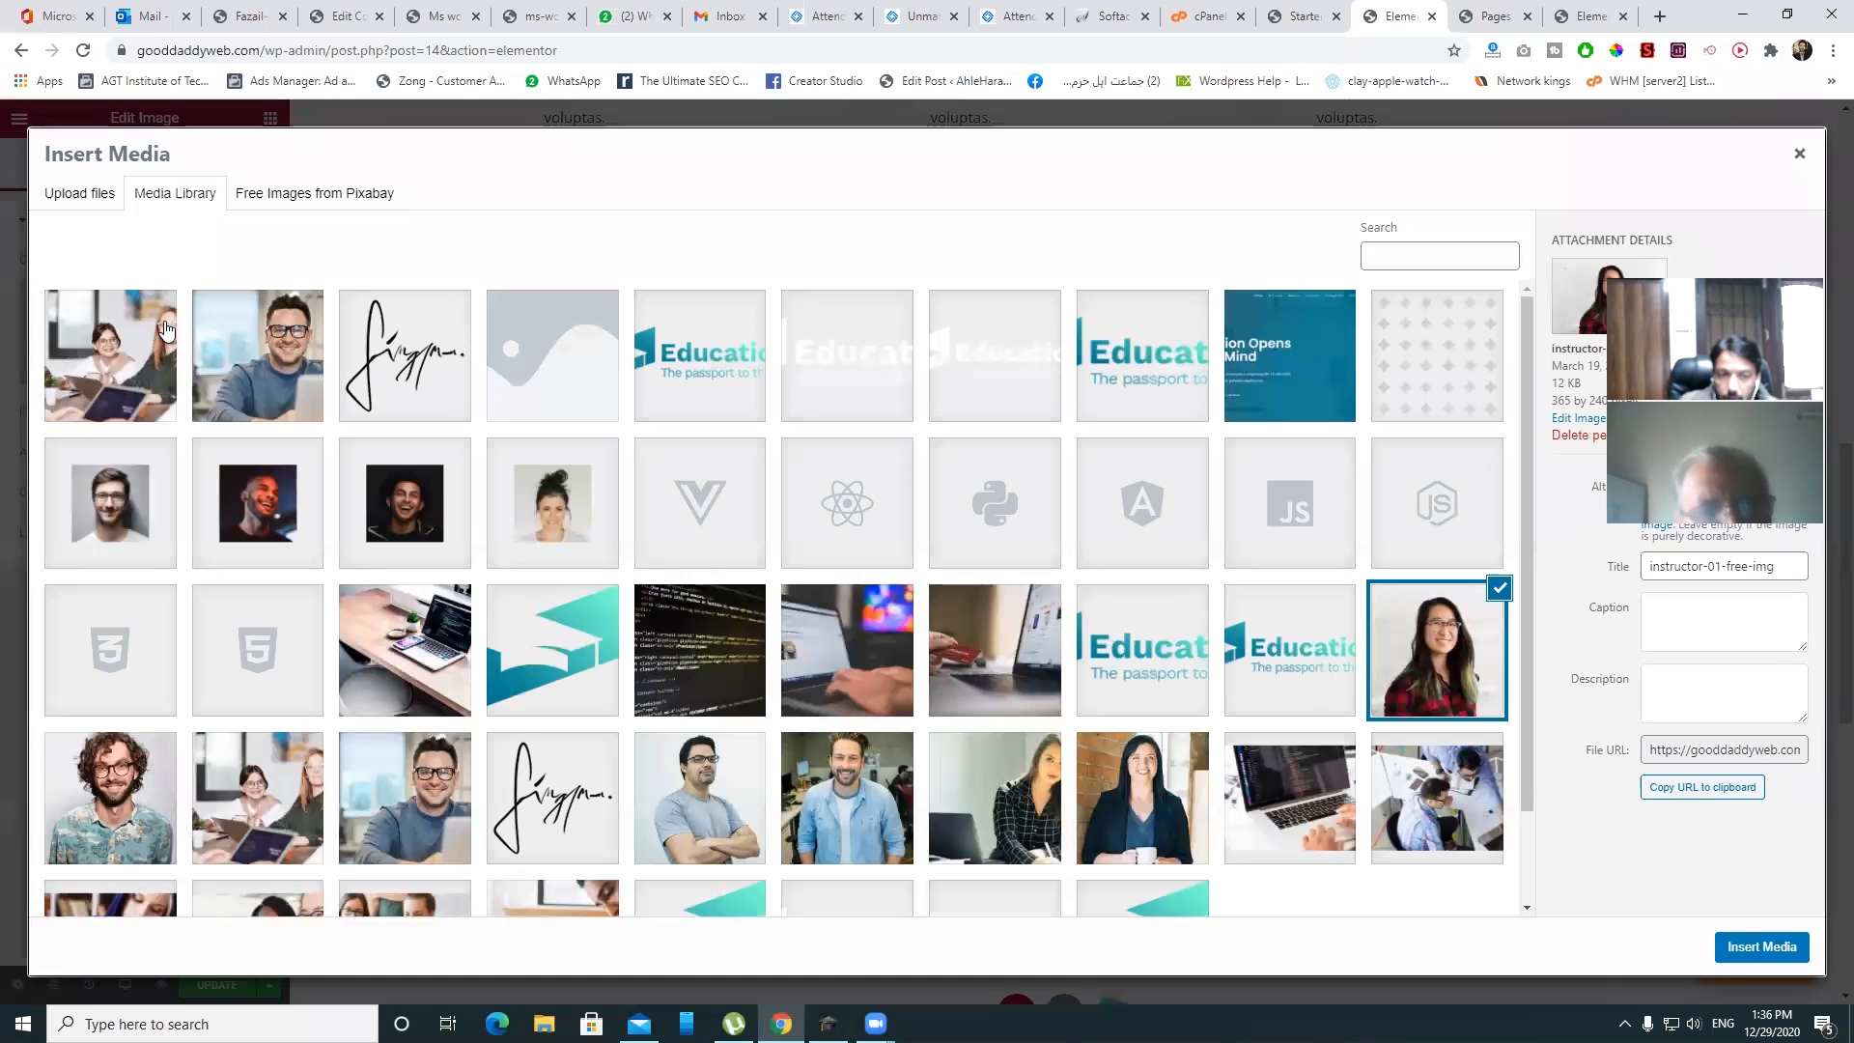
click(1164, 794)
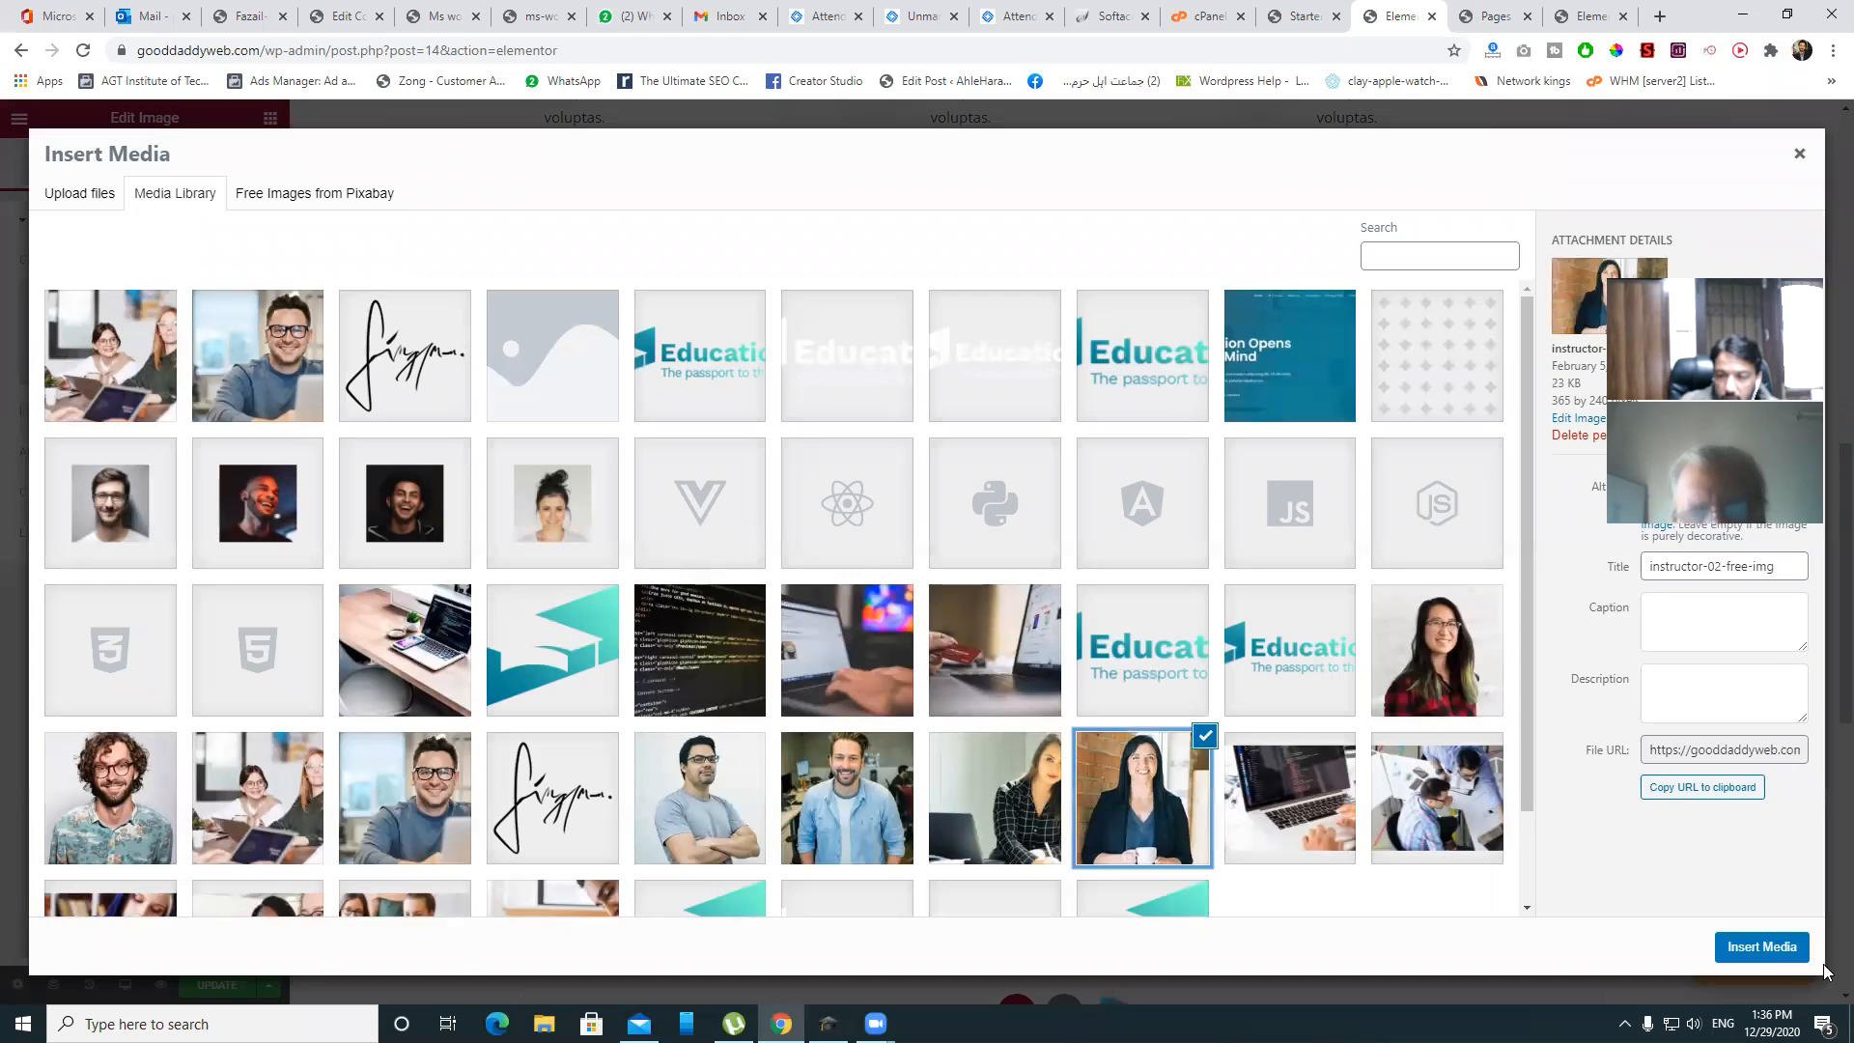
click(1761, 946)
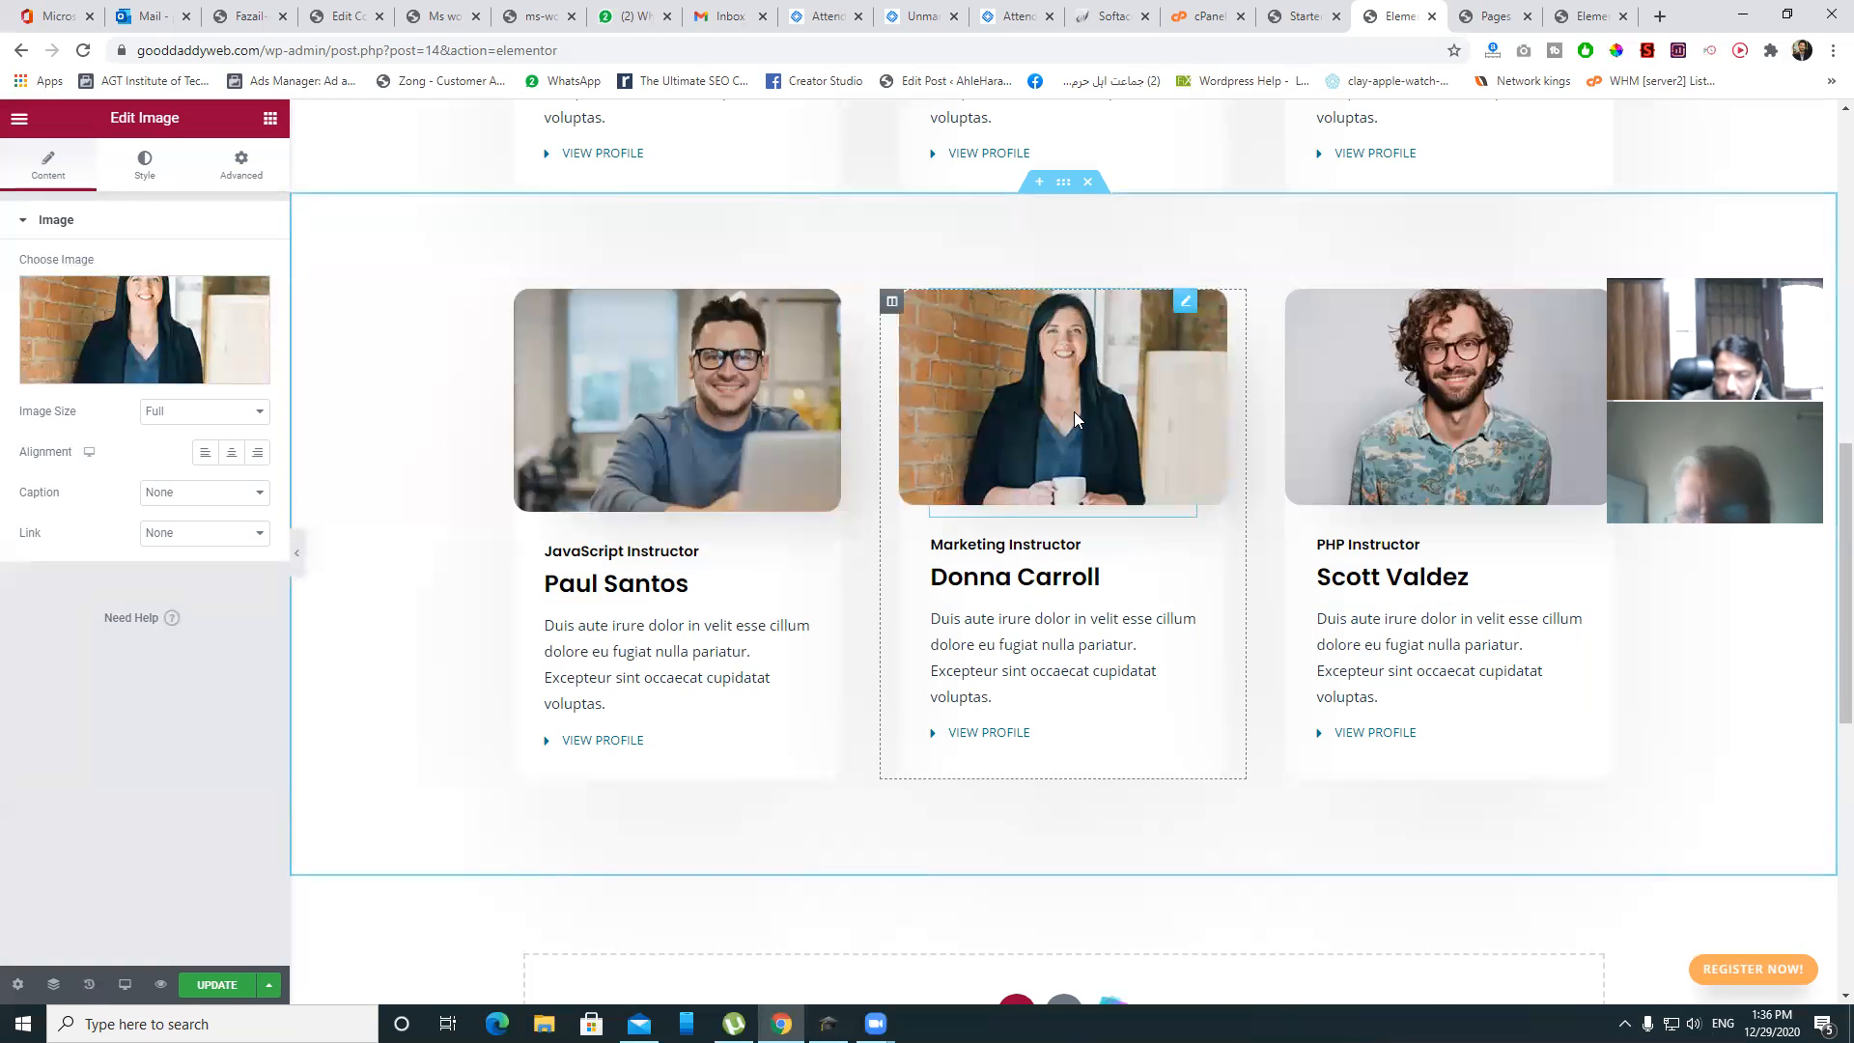
click(1552, 357)
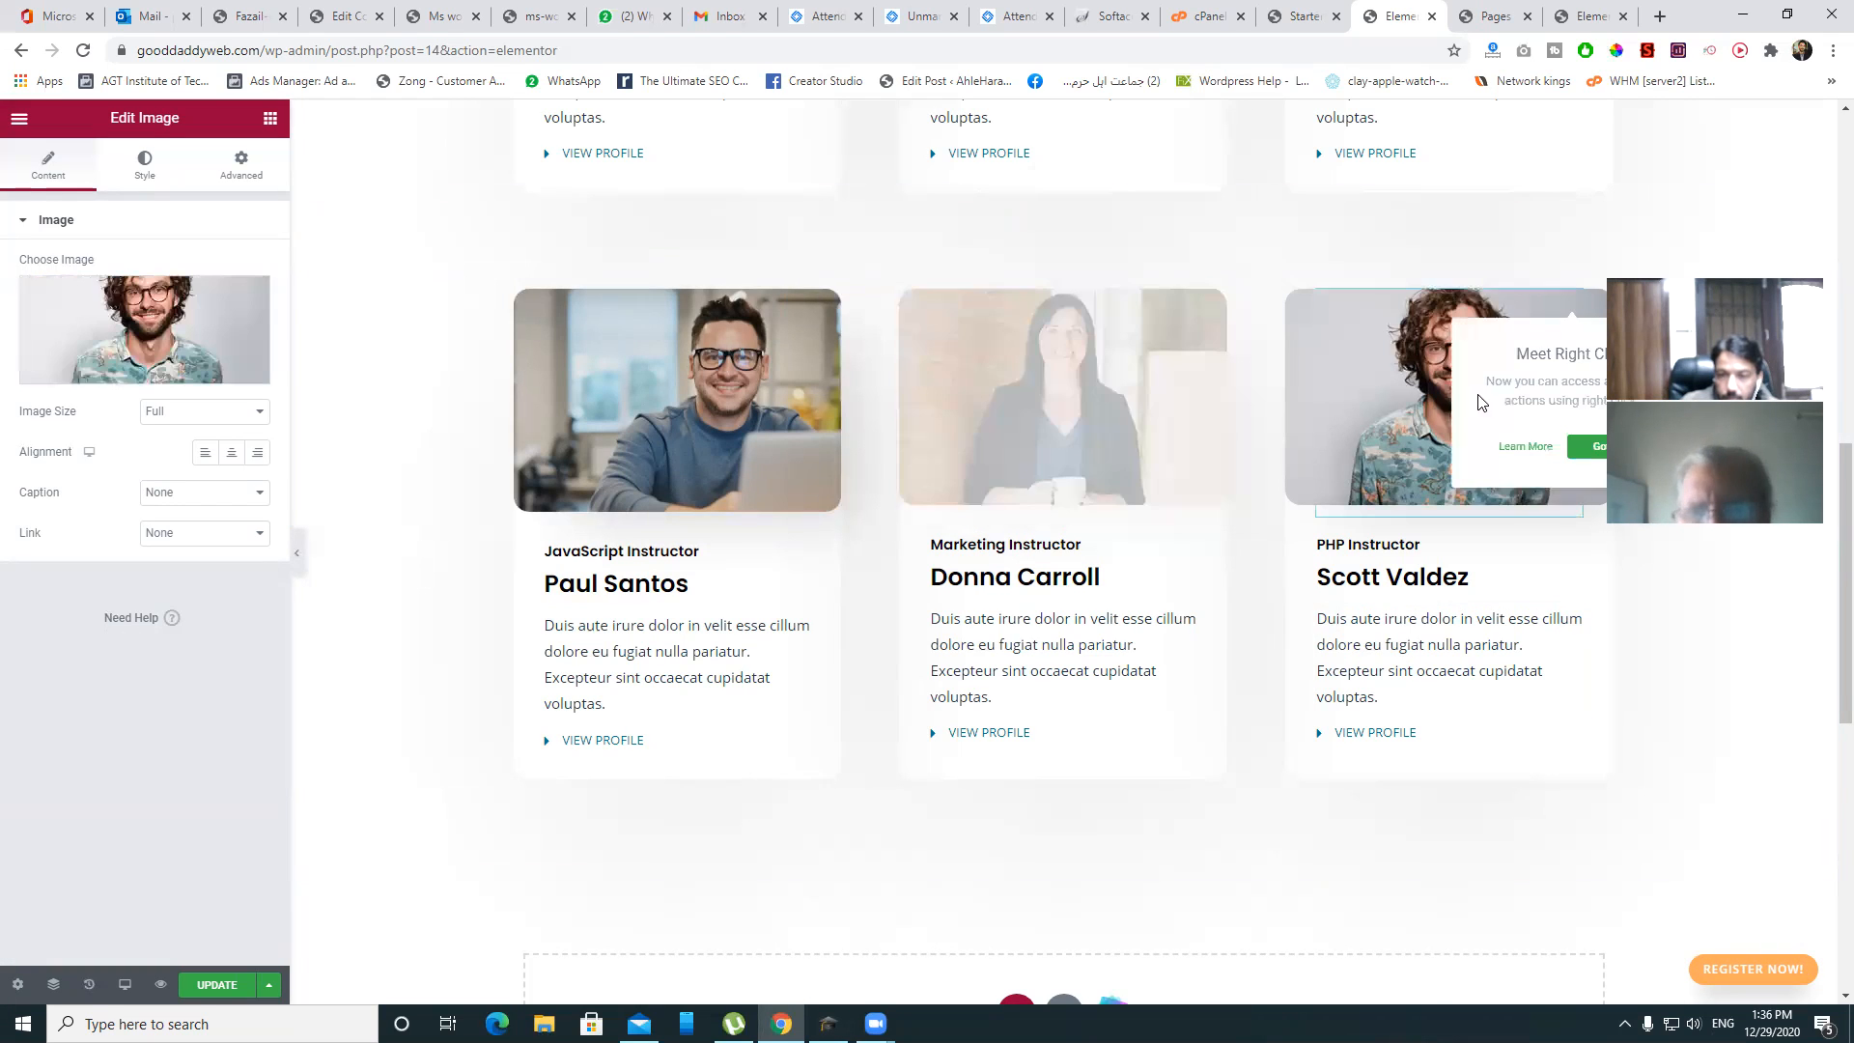
click(155, 310)
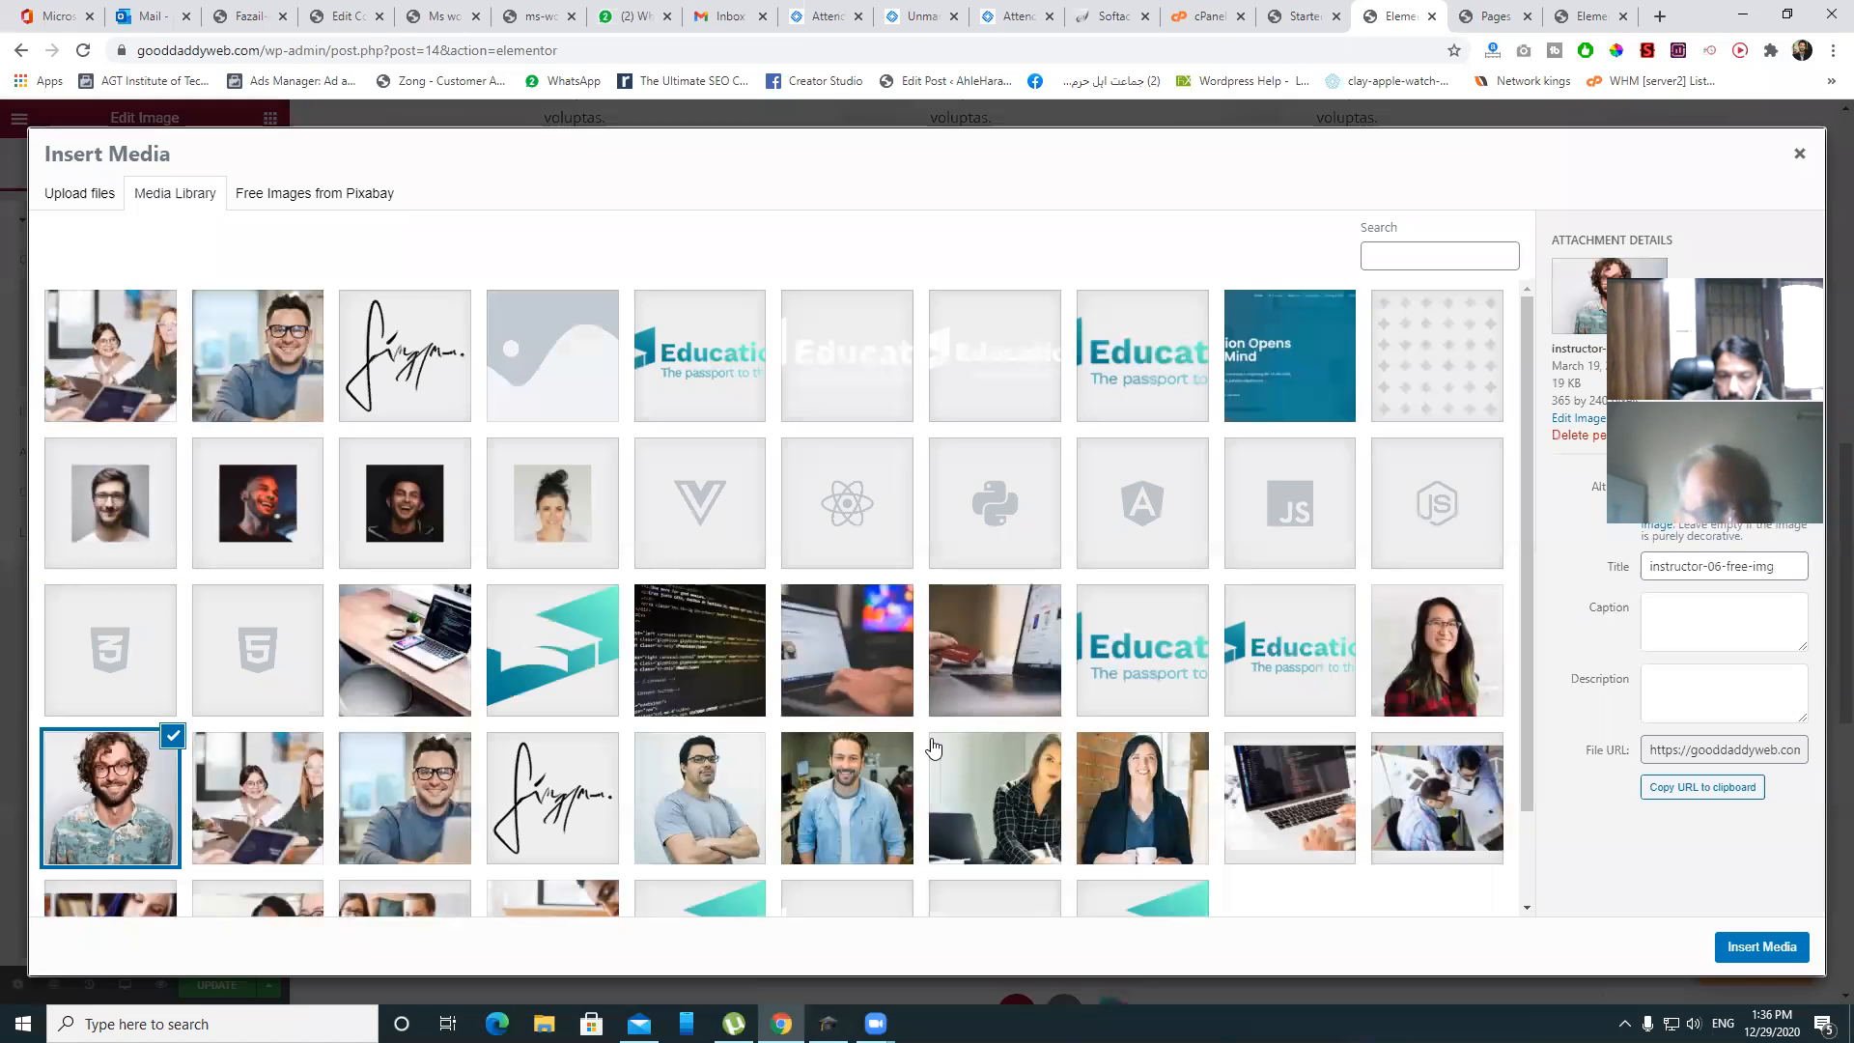
click(1044, 802)
click(1767, 948)
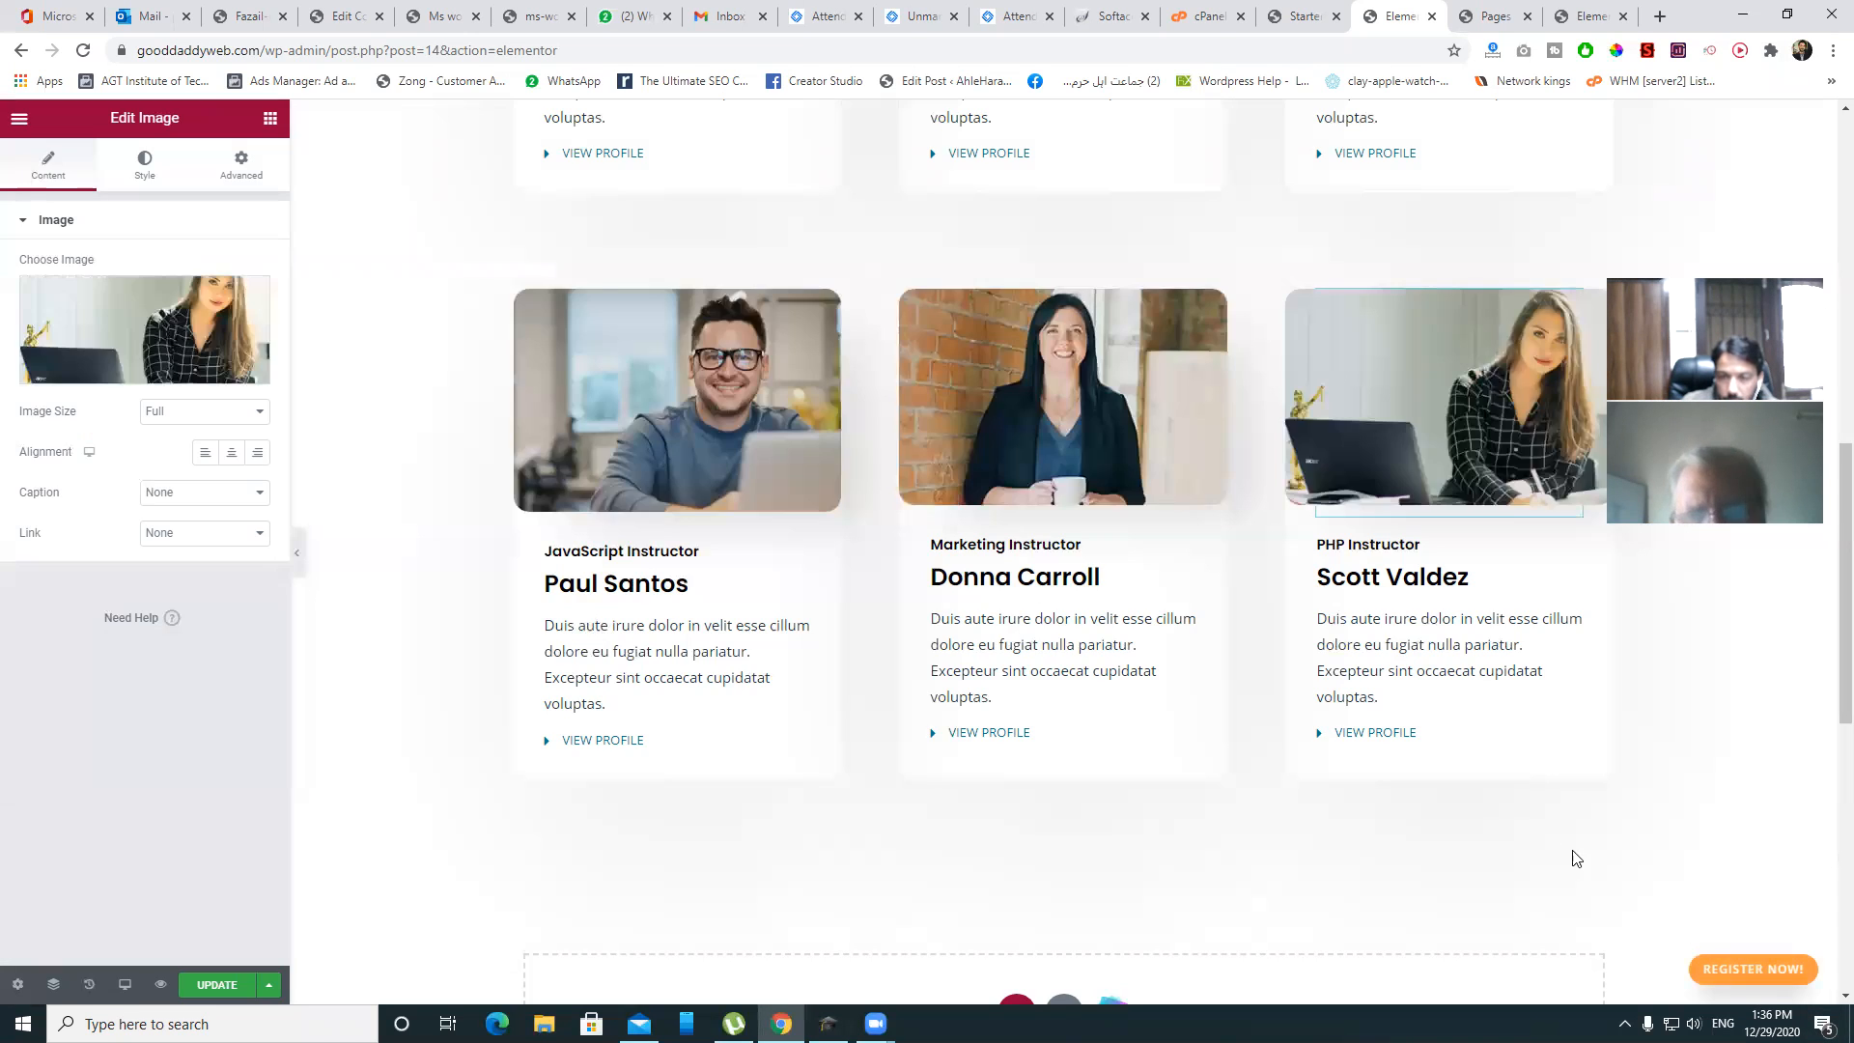
- Scroll through the Instructors page to the footer reviewing the new photos, then return to Starter Templates
scroll(1535, 569, up, 5)
scroll(1530, 567, down, 5)
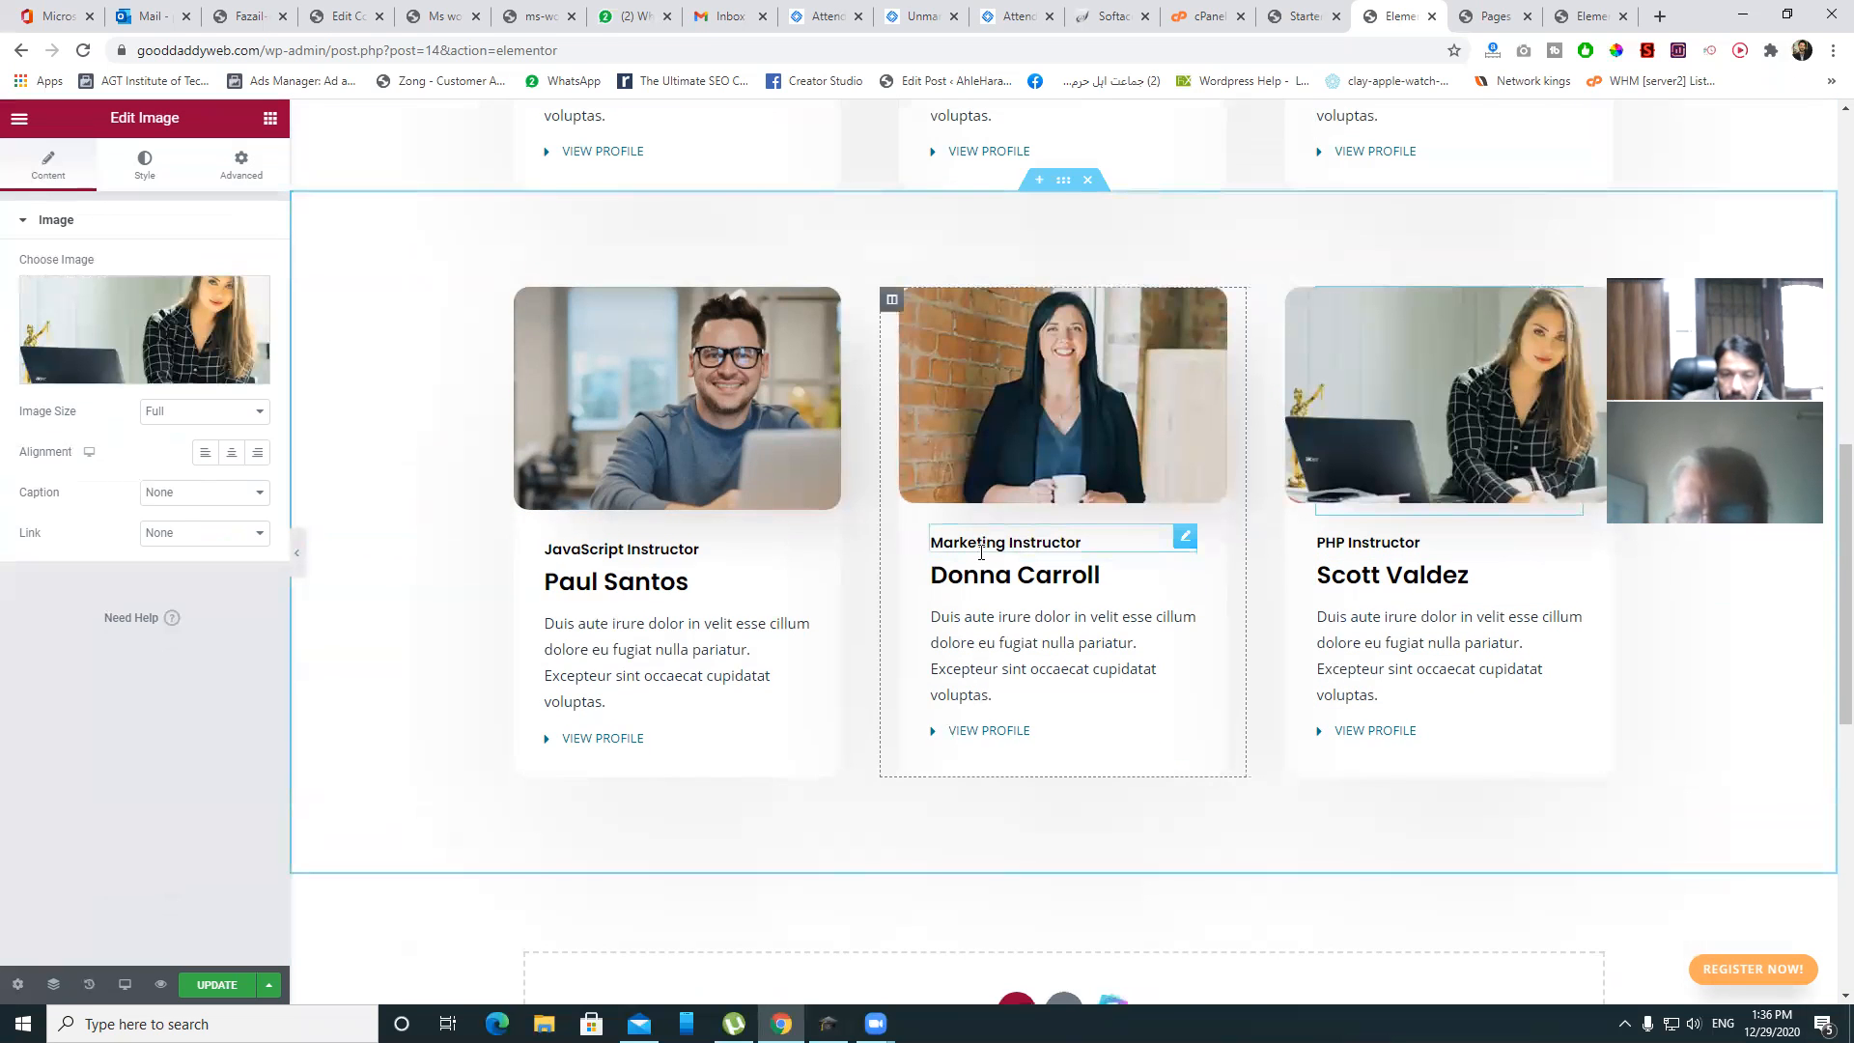
scroll(981, 553, down, 5)
scroll(1268, 557, up, 2)
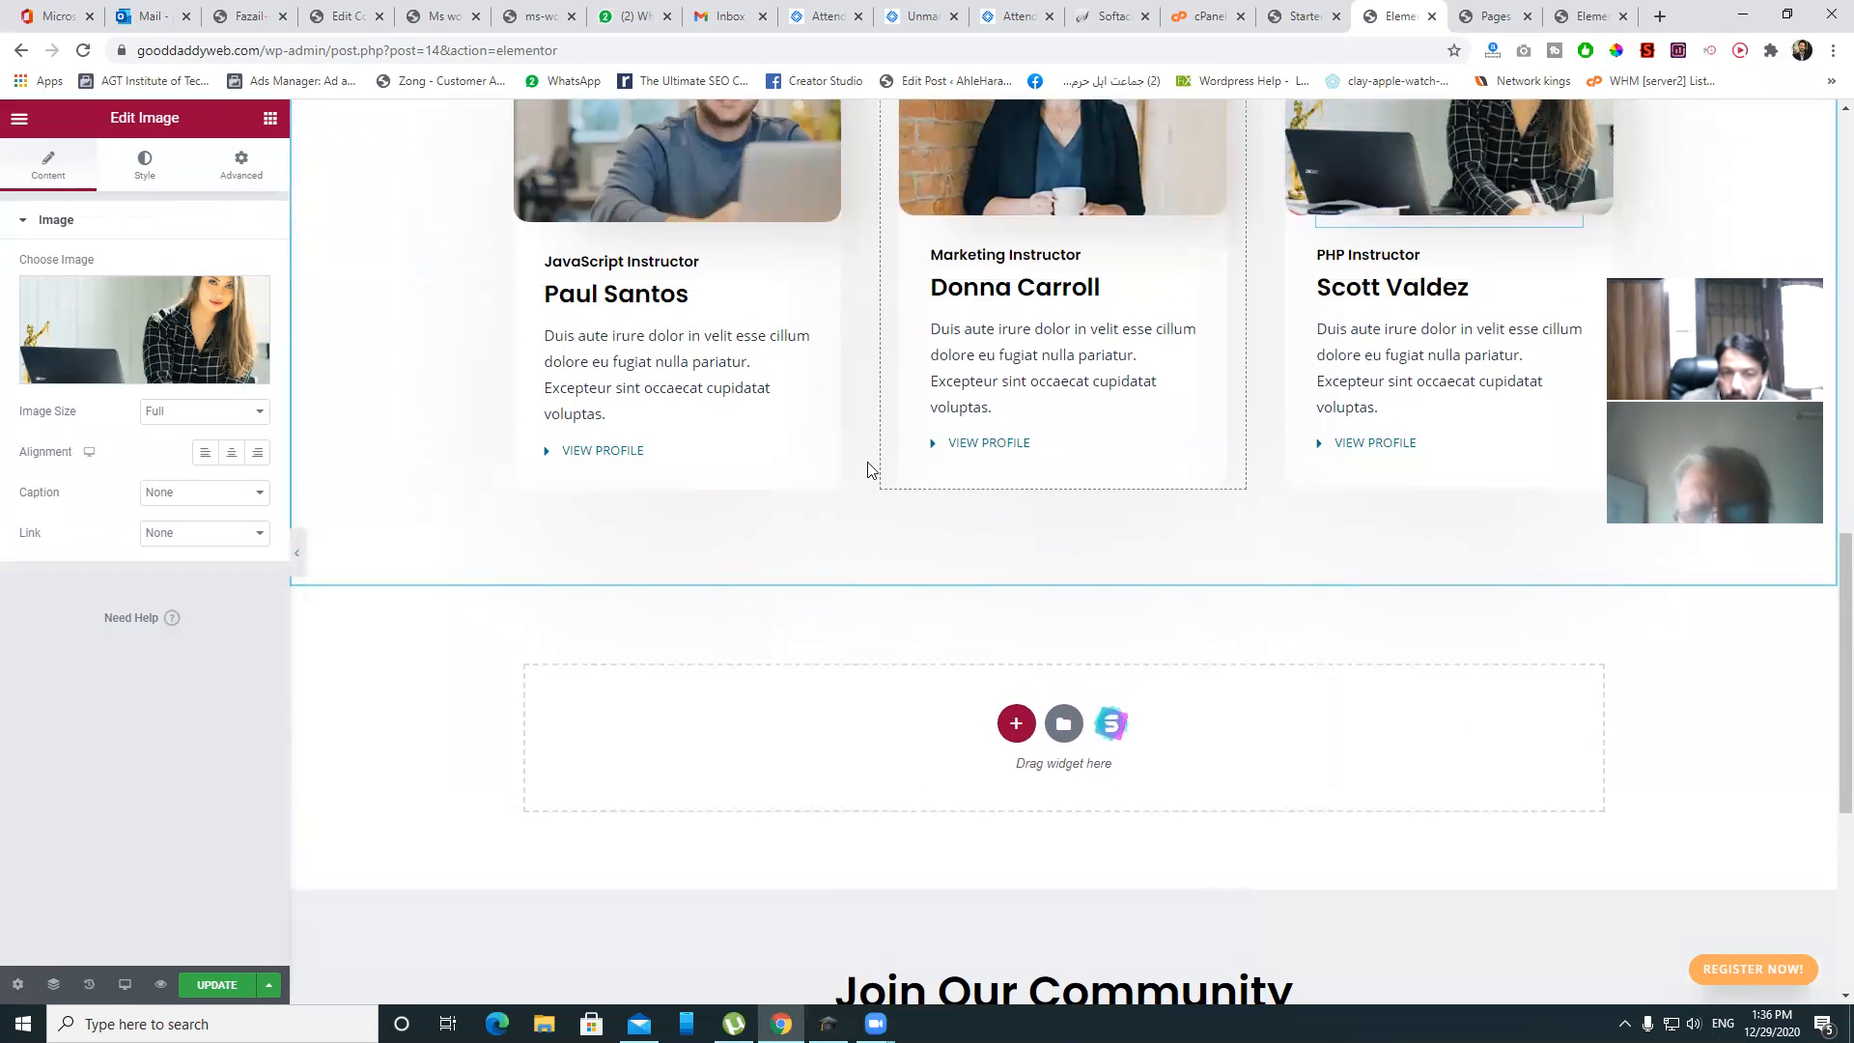
scroll(867, 470, up, 12)
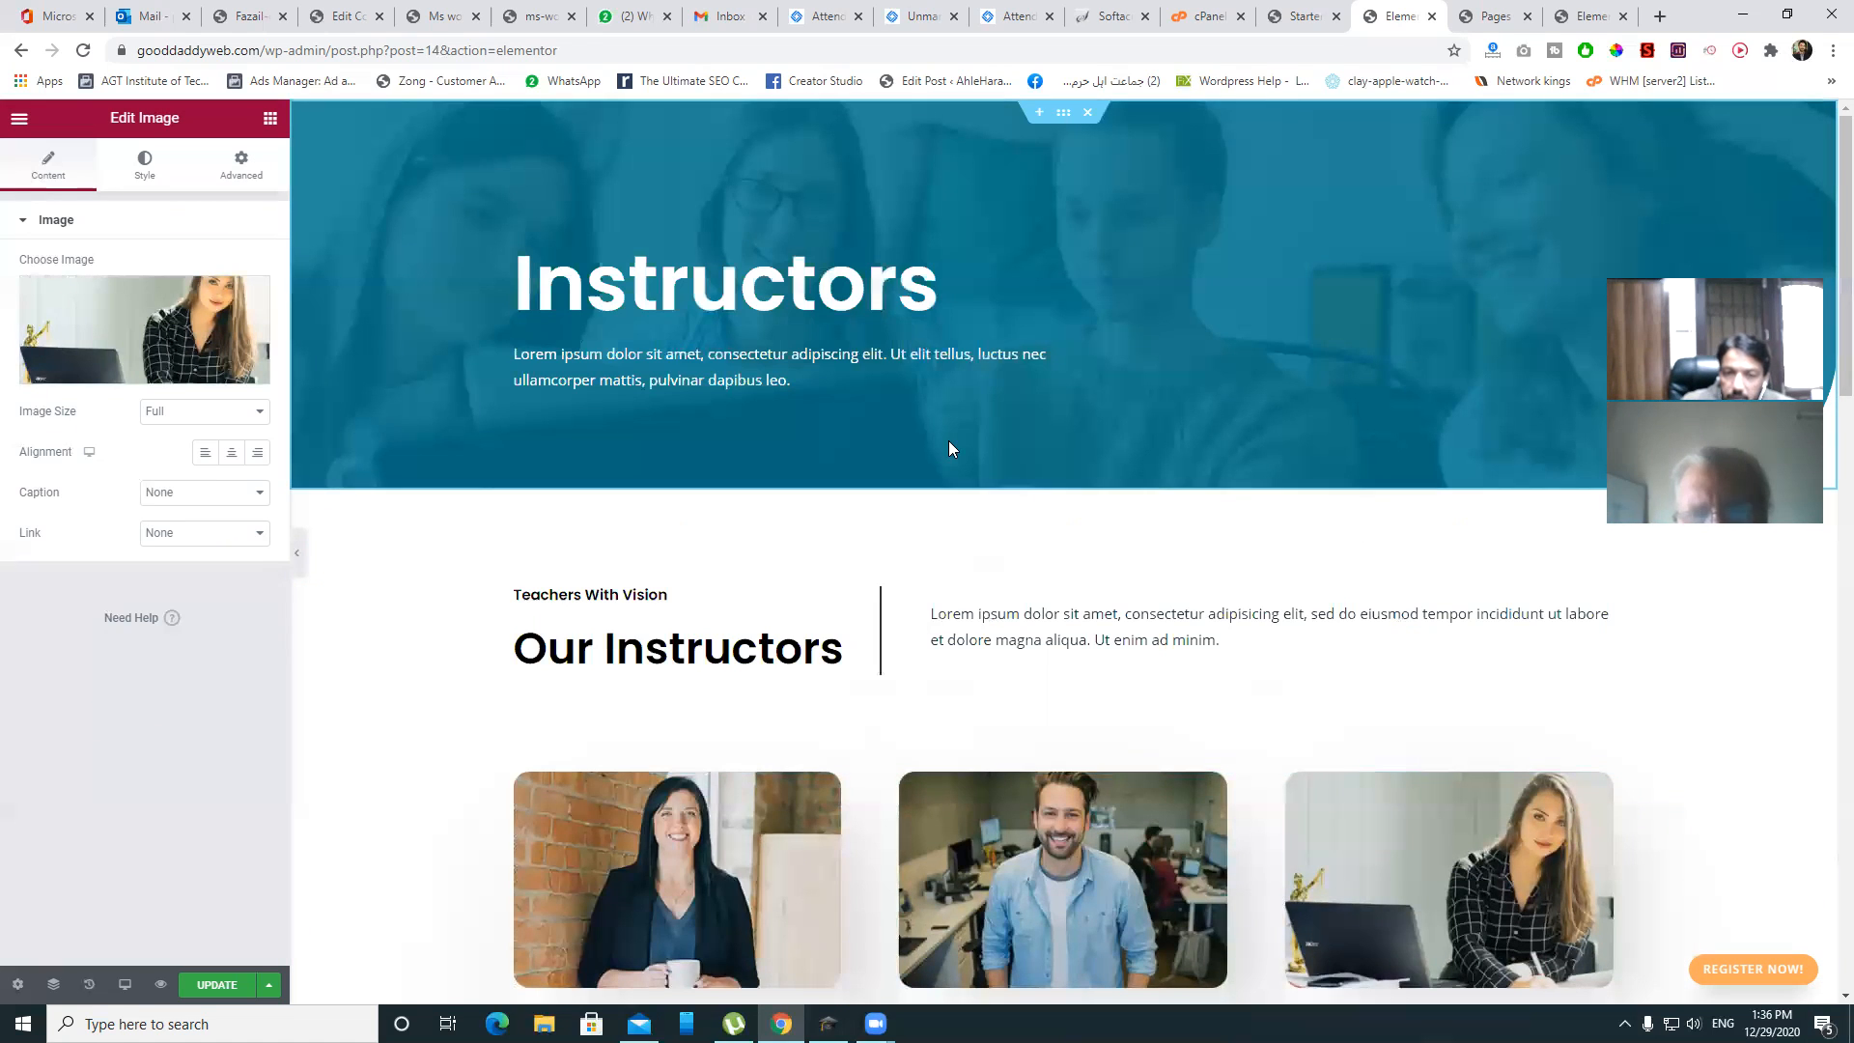
scroll(1029, 334, down, 12)
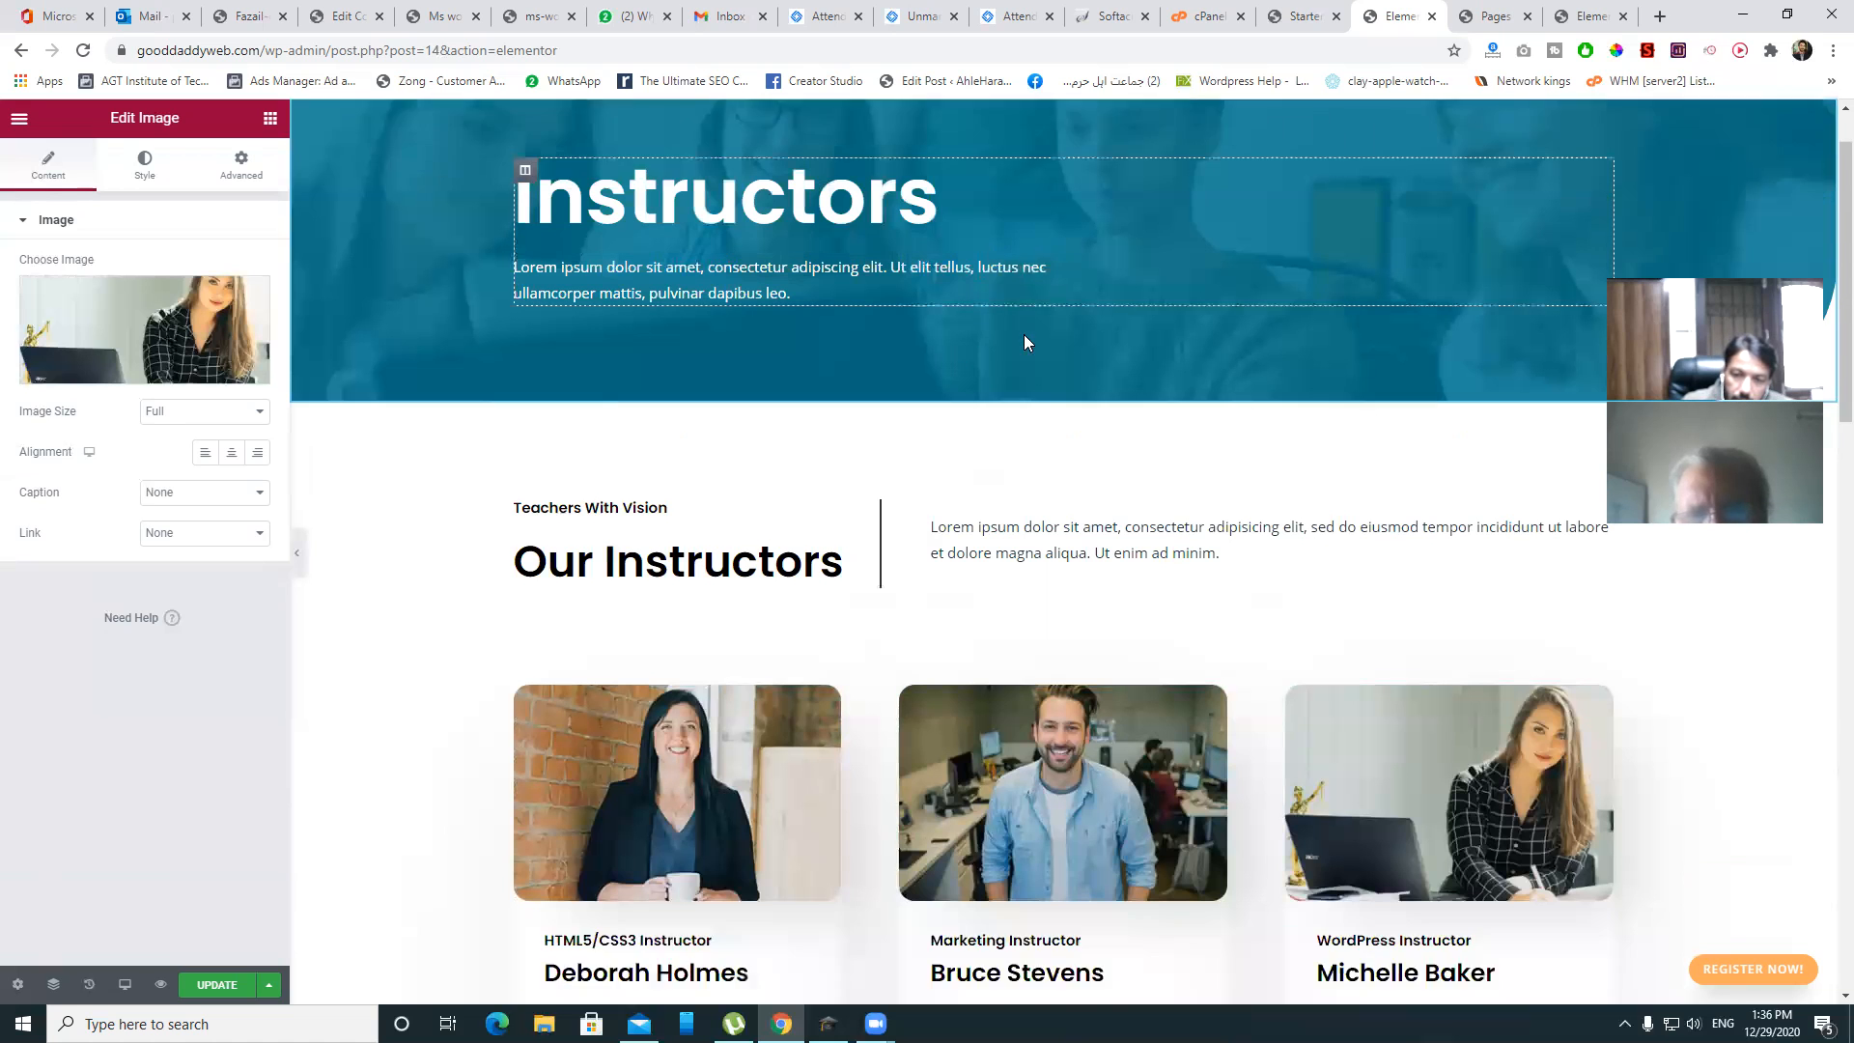
scroll(1028, 348, down, 5)
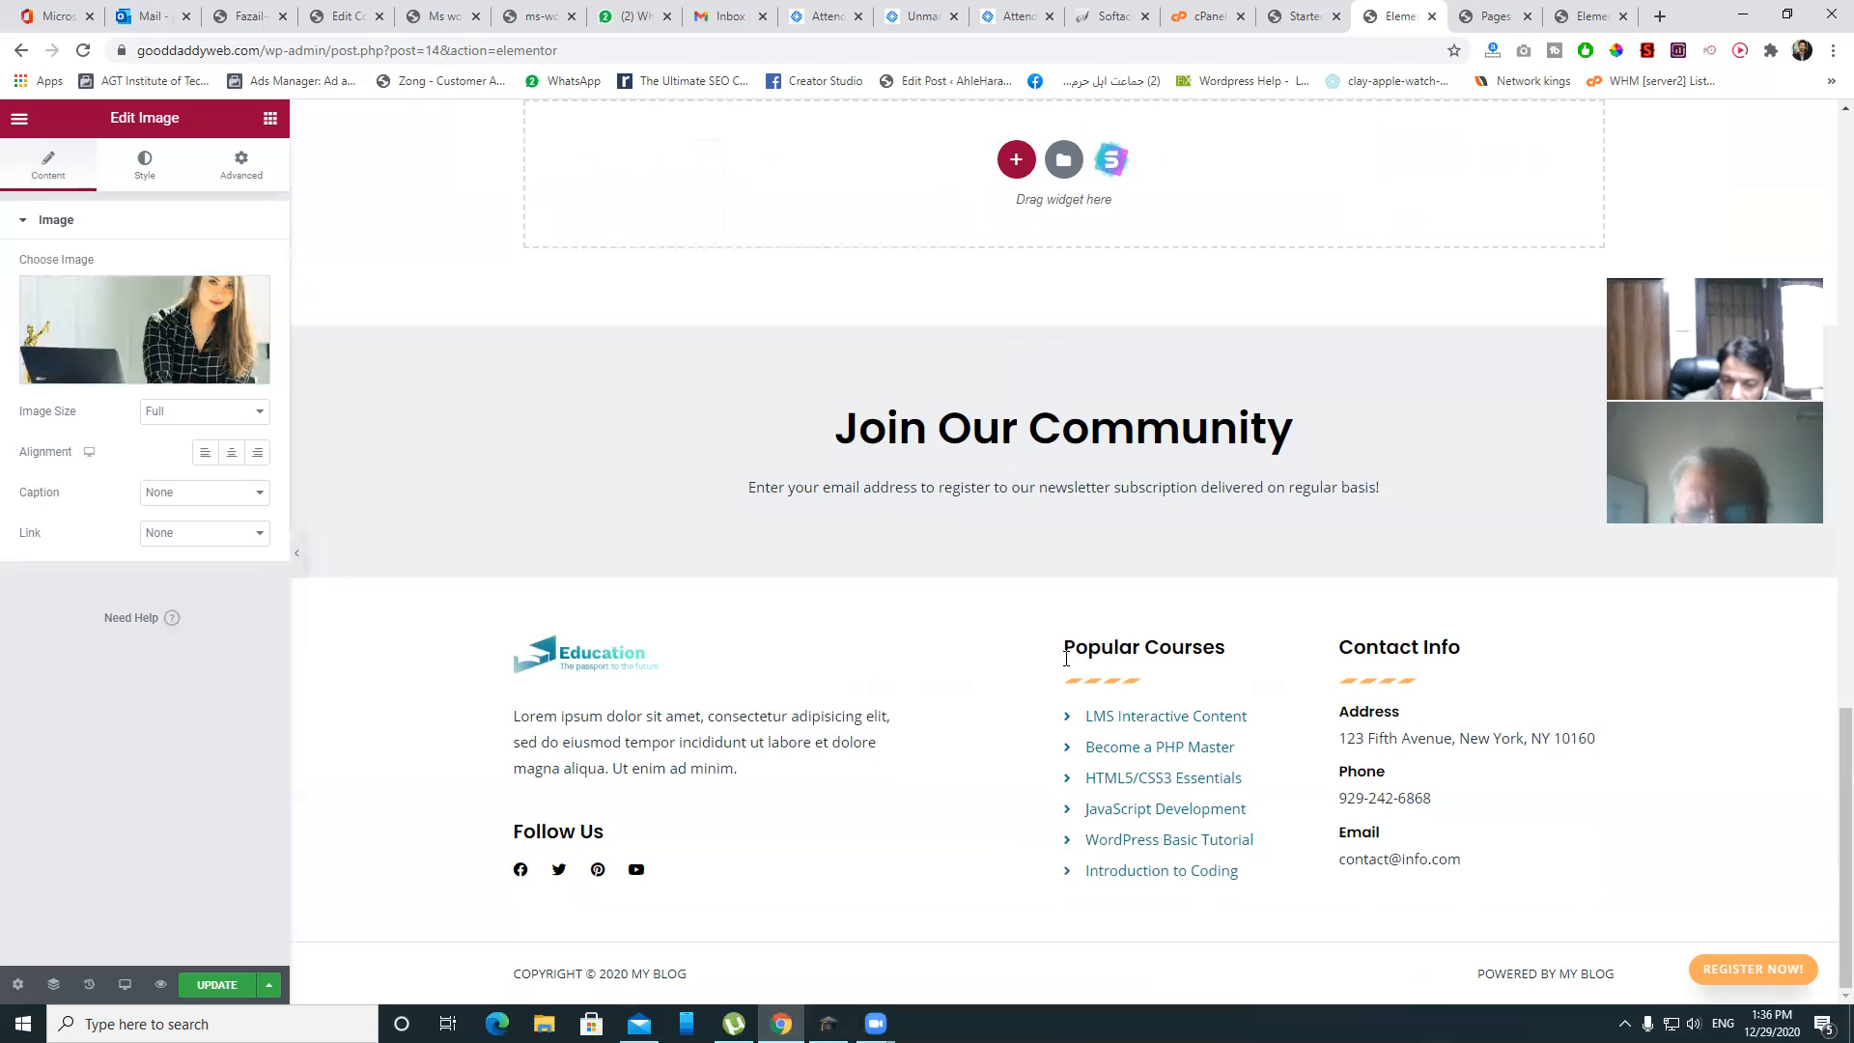
click(1304, 17)
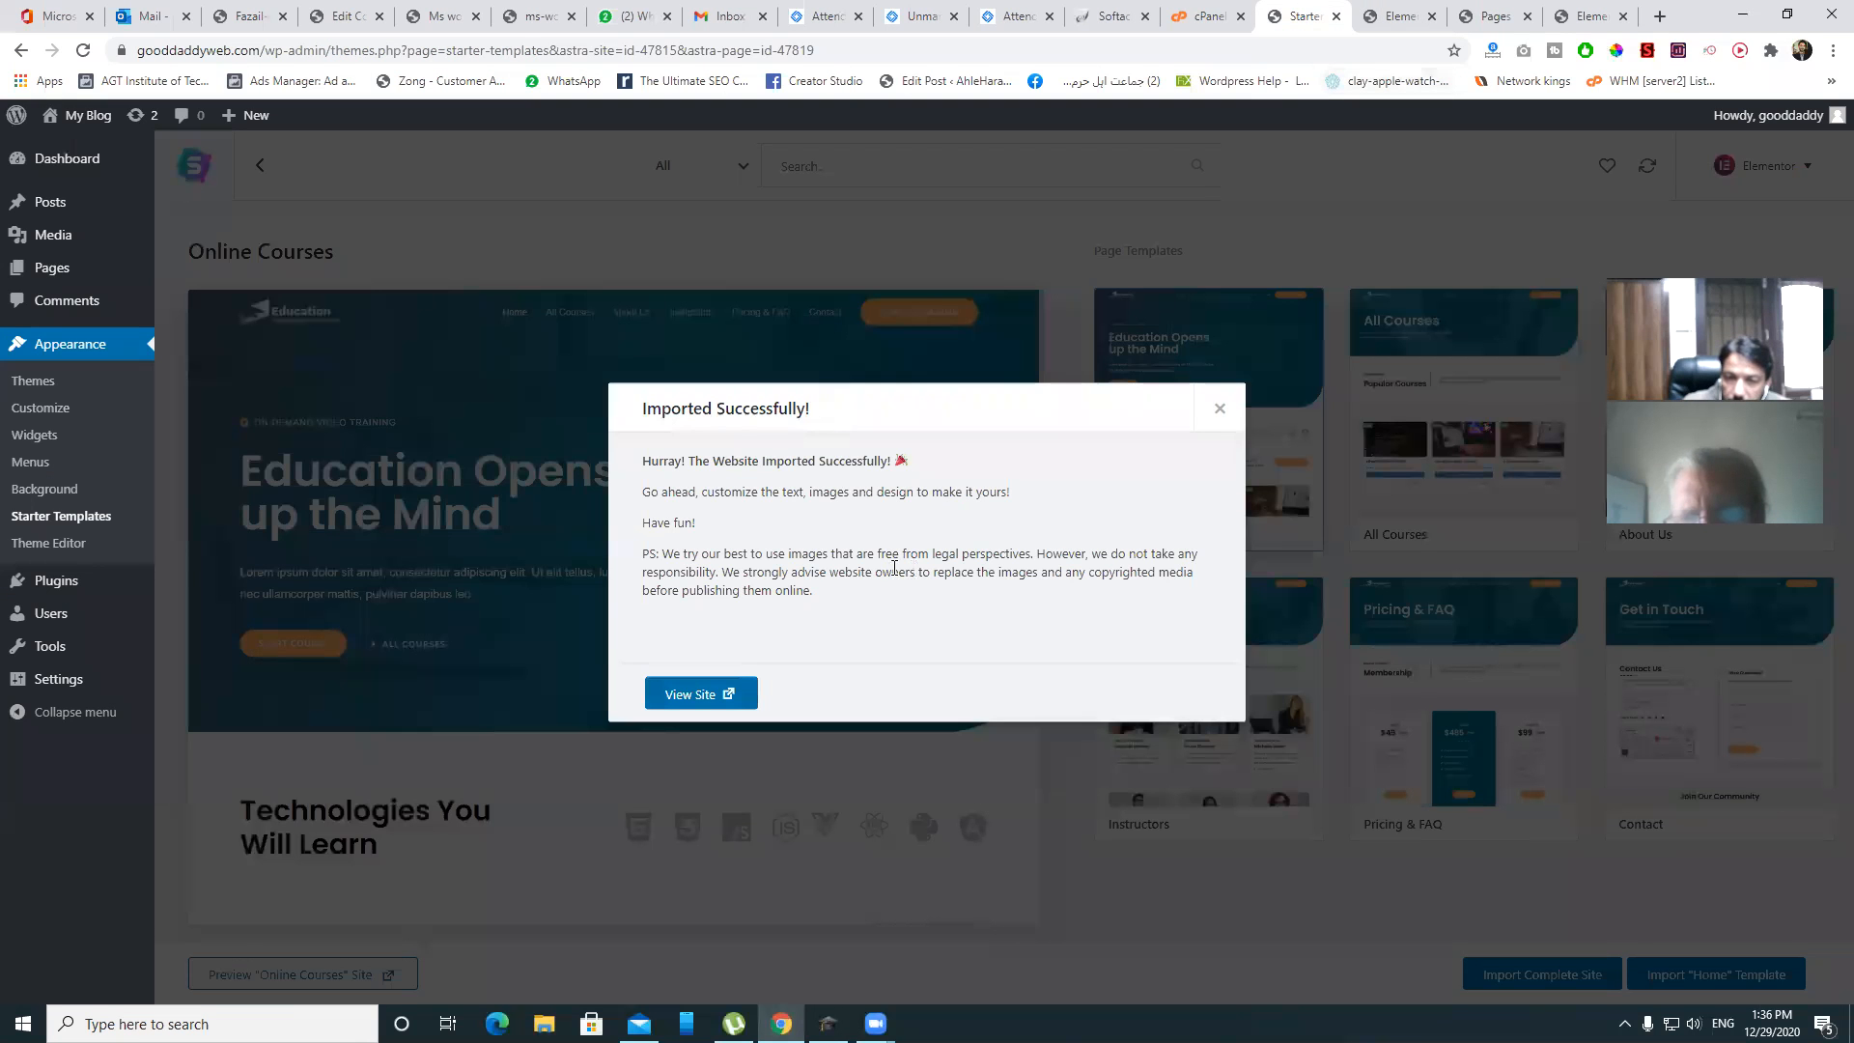
- Dismiss the import notice and open the Site-footer template in Elementor in a new tab
click(1220, 411)
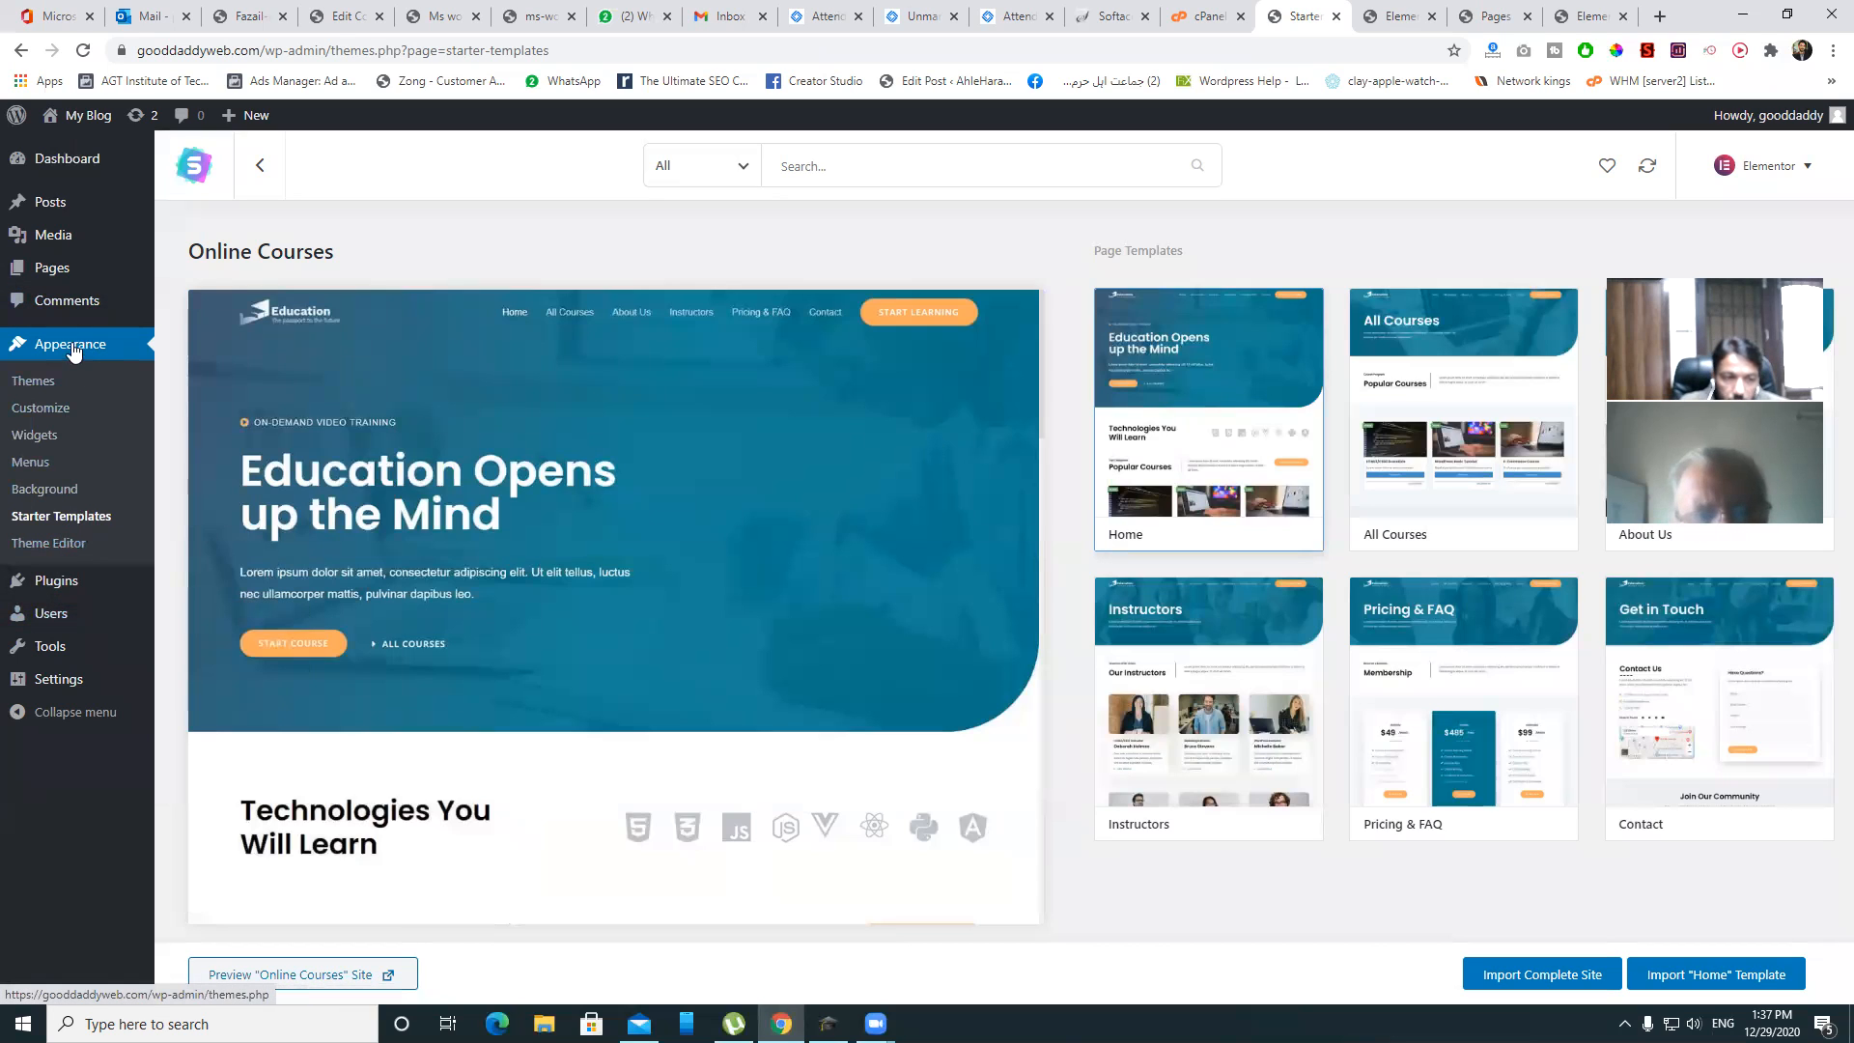
mouse_move(64, 589)
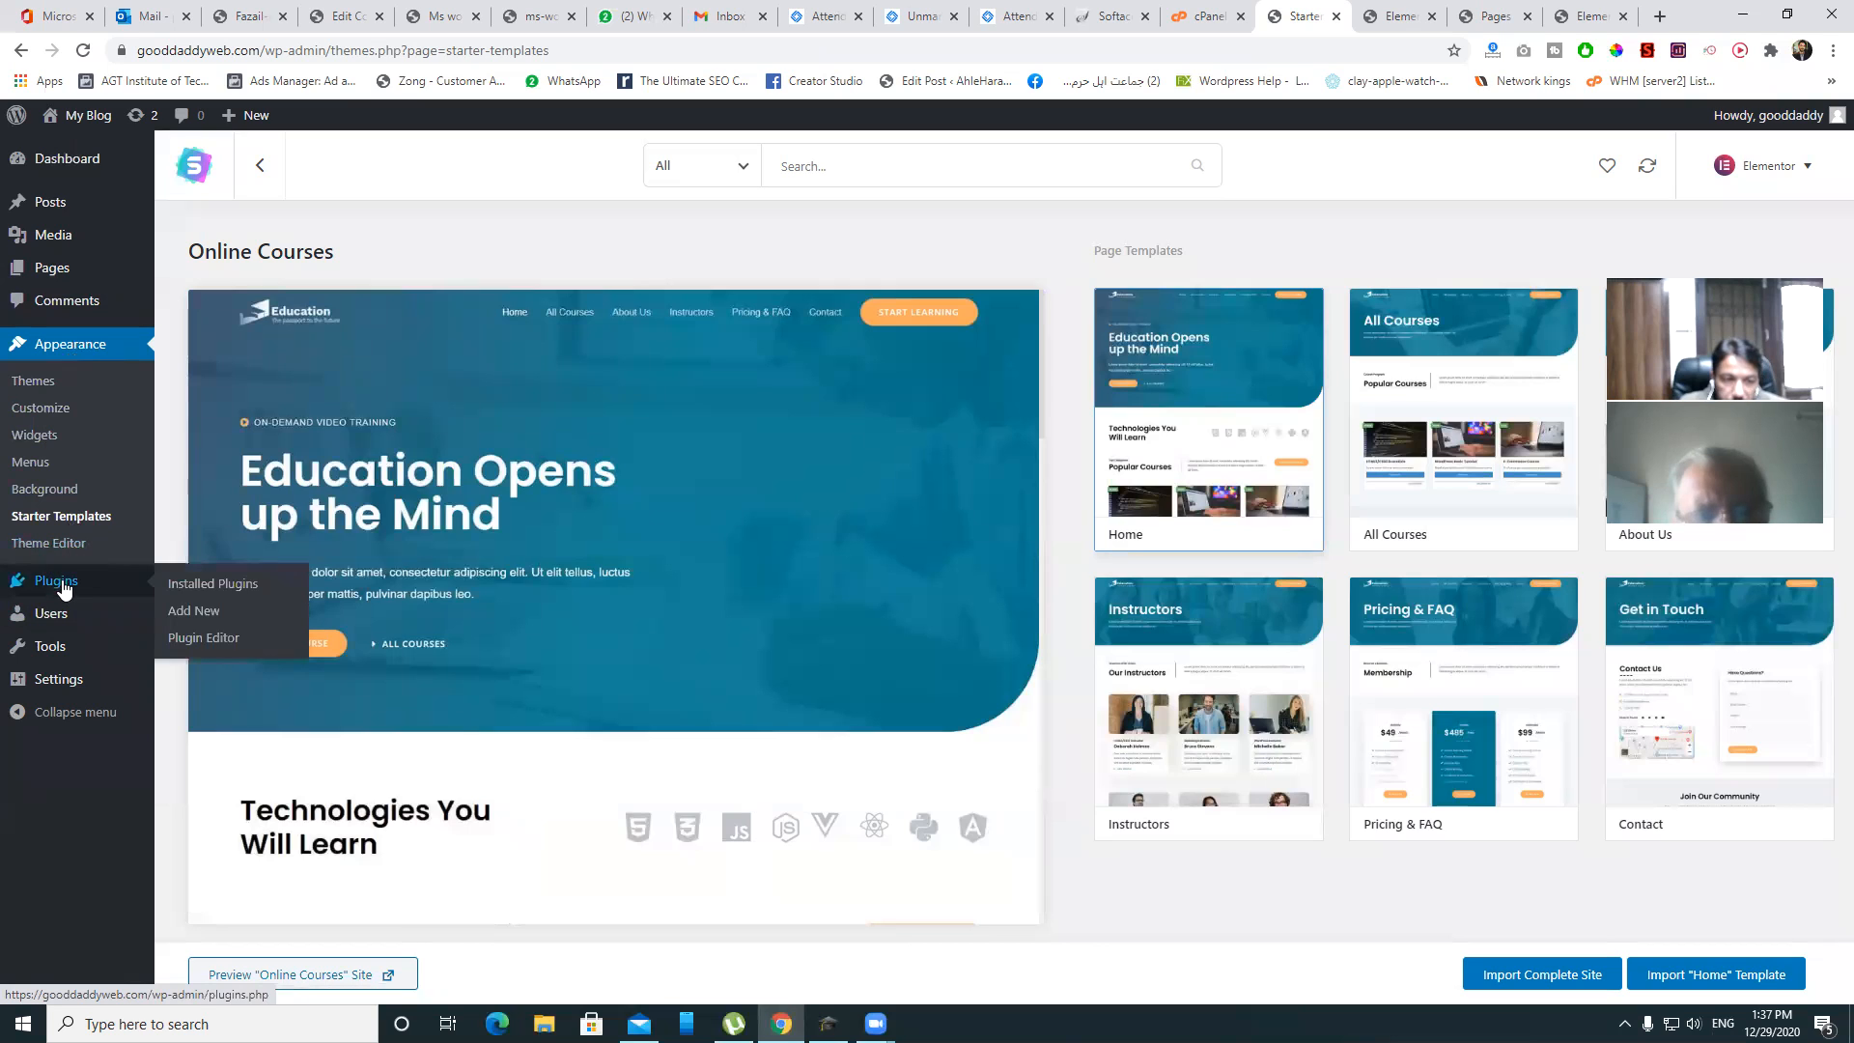
mouse_move(69, 169)
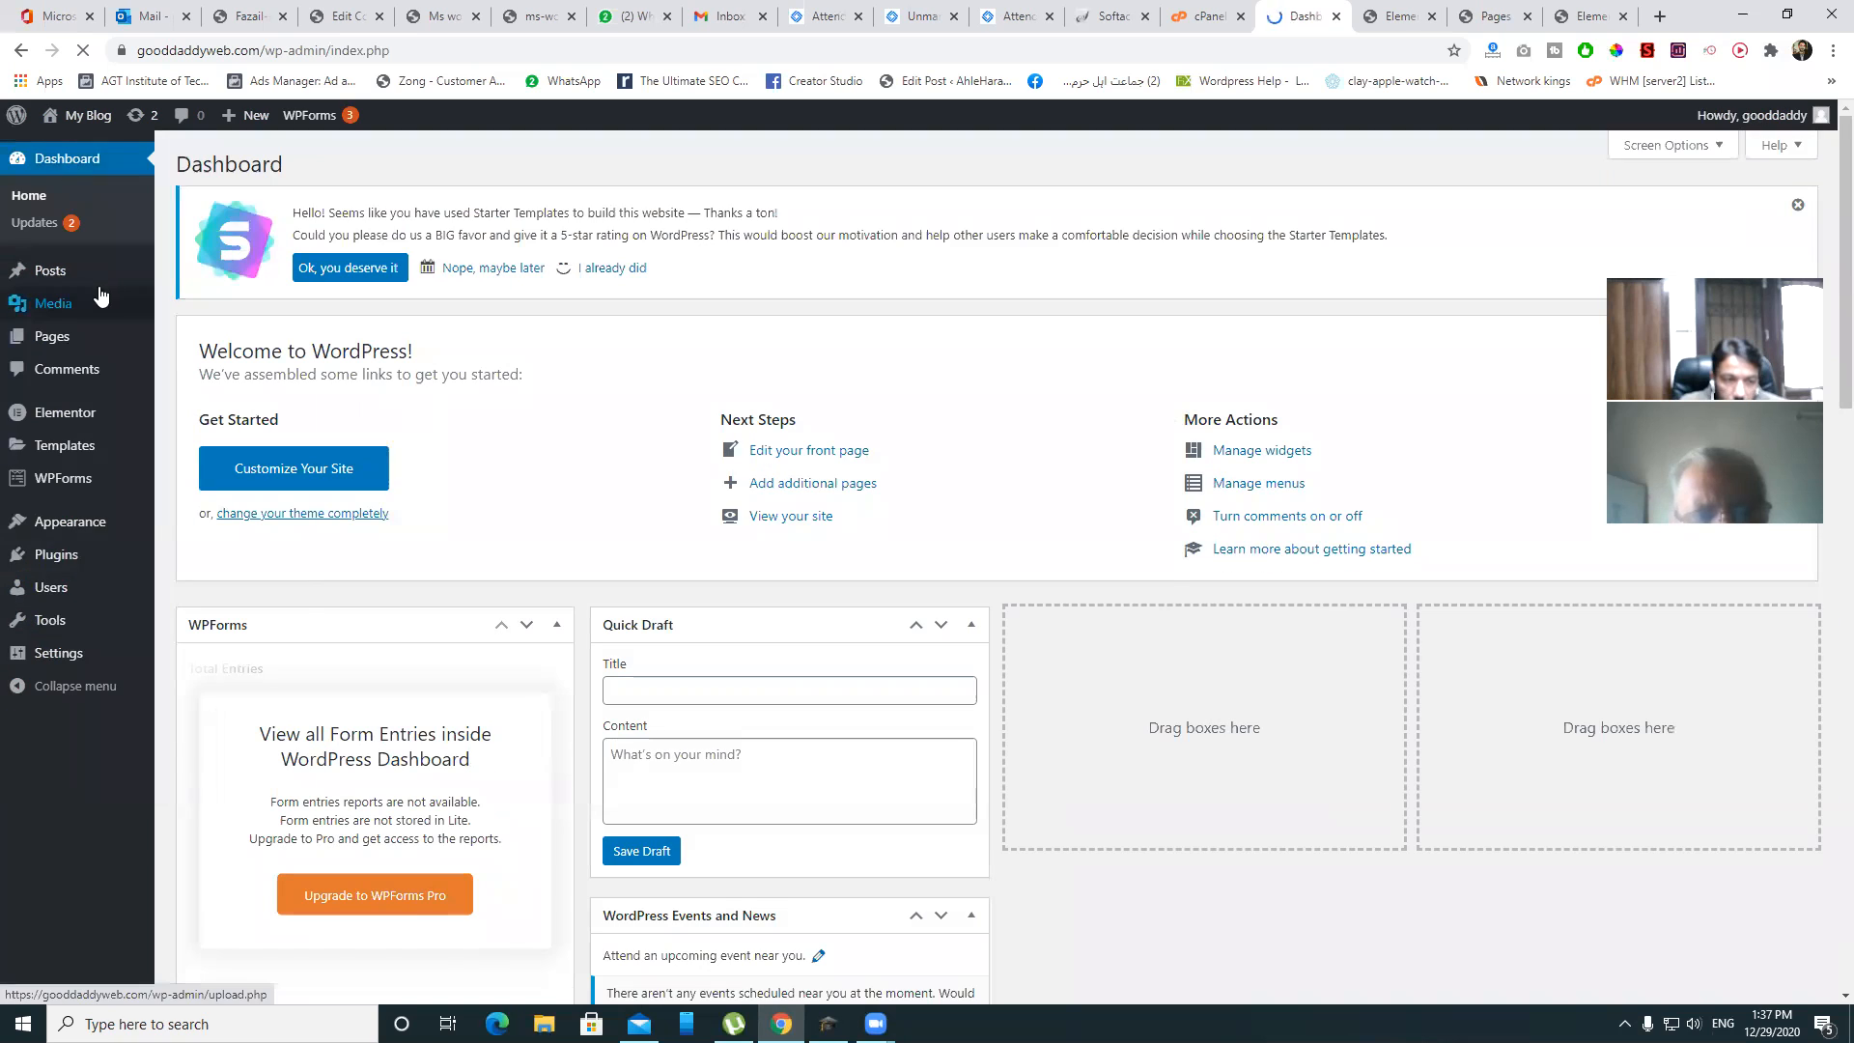
mouse_move(92, 532)
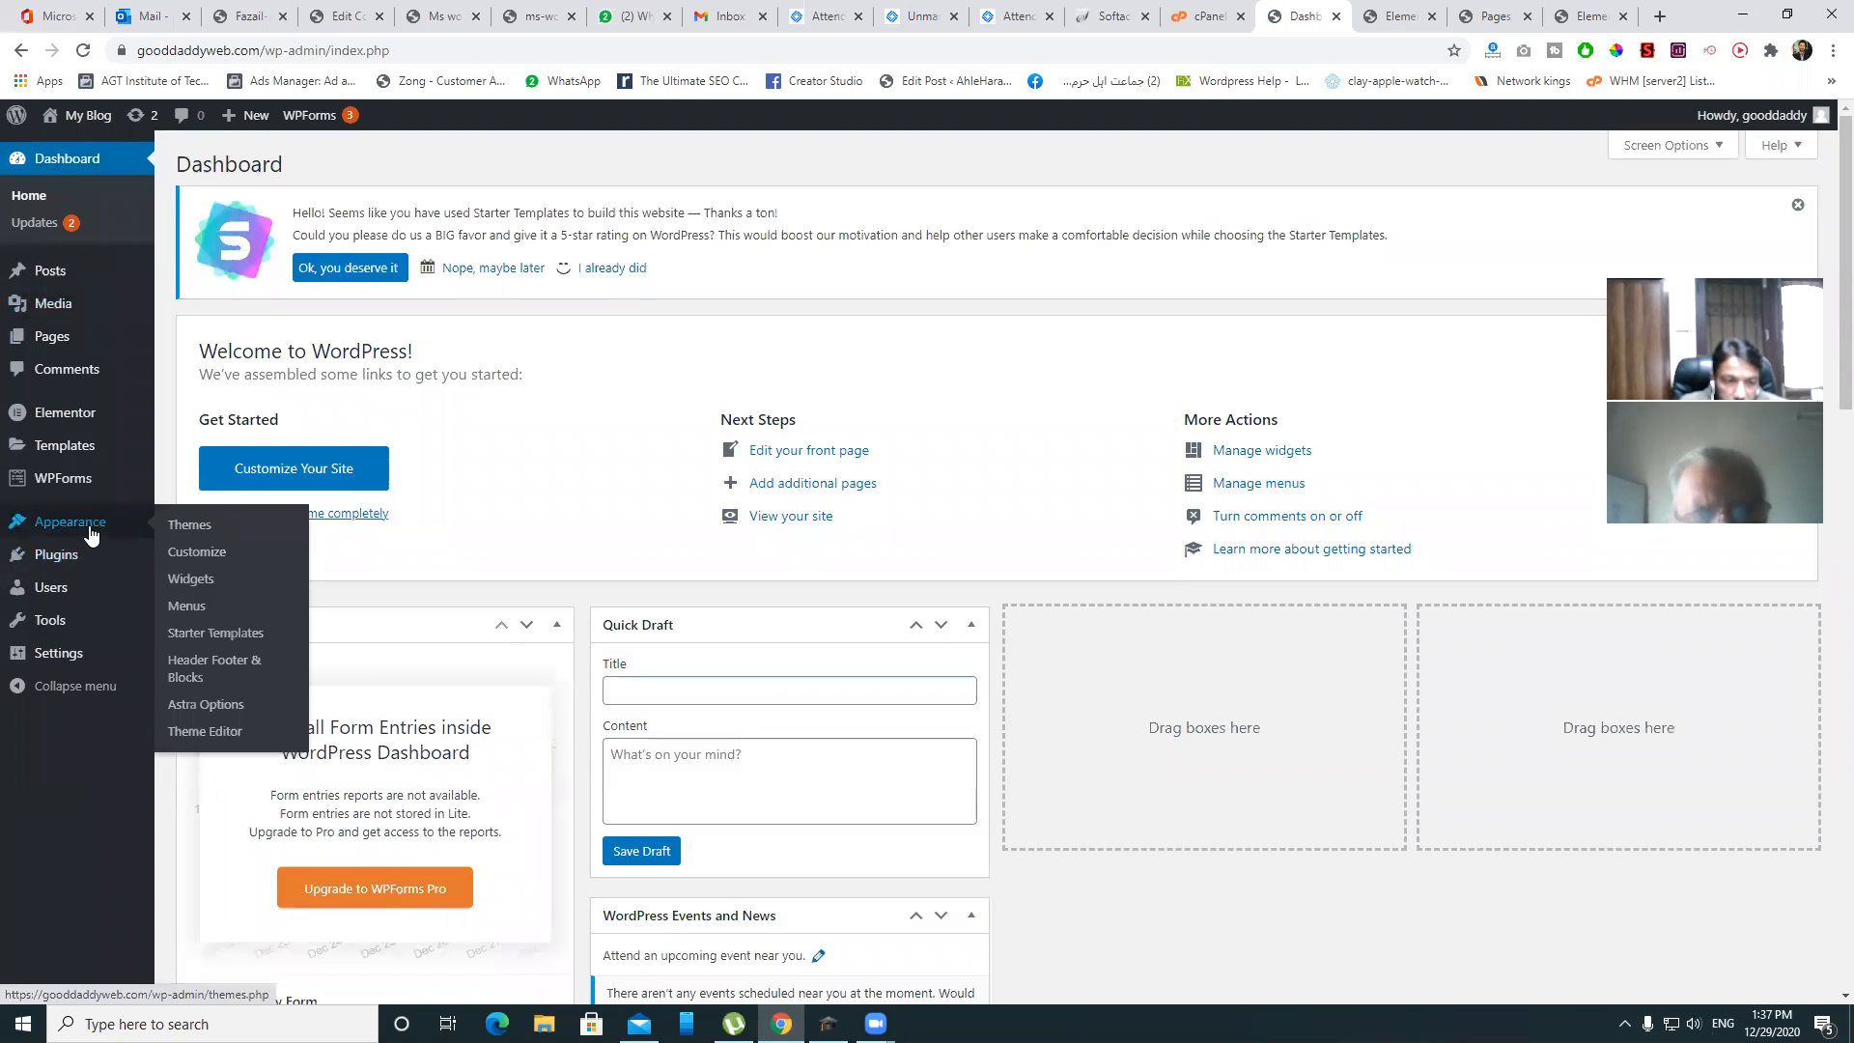
click(223, 669)
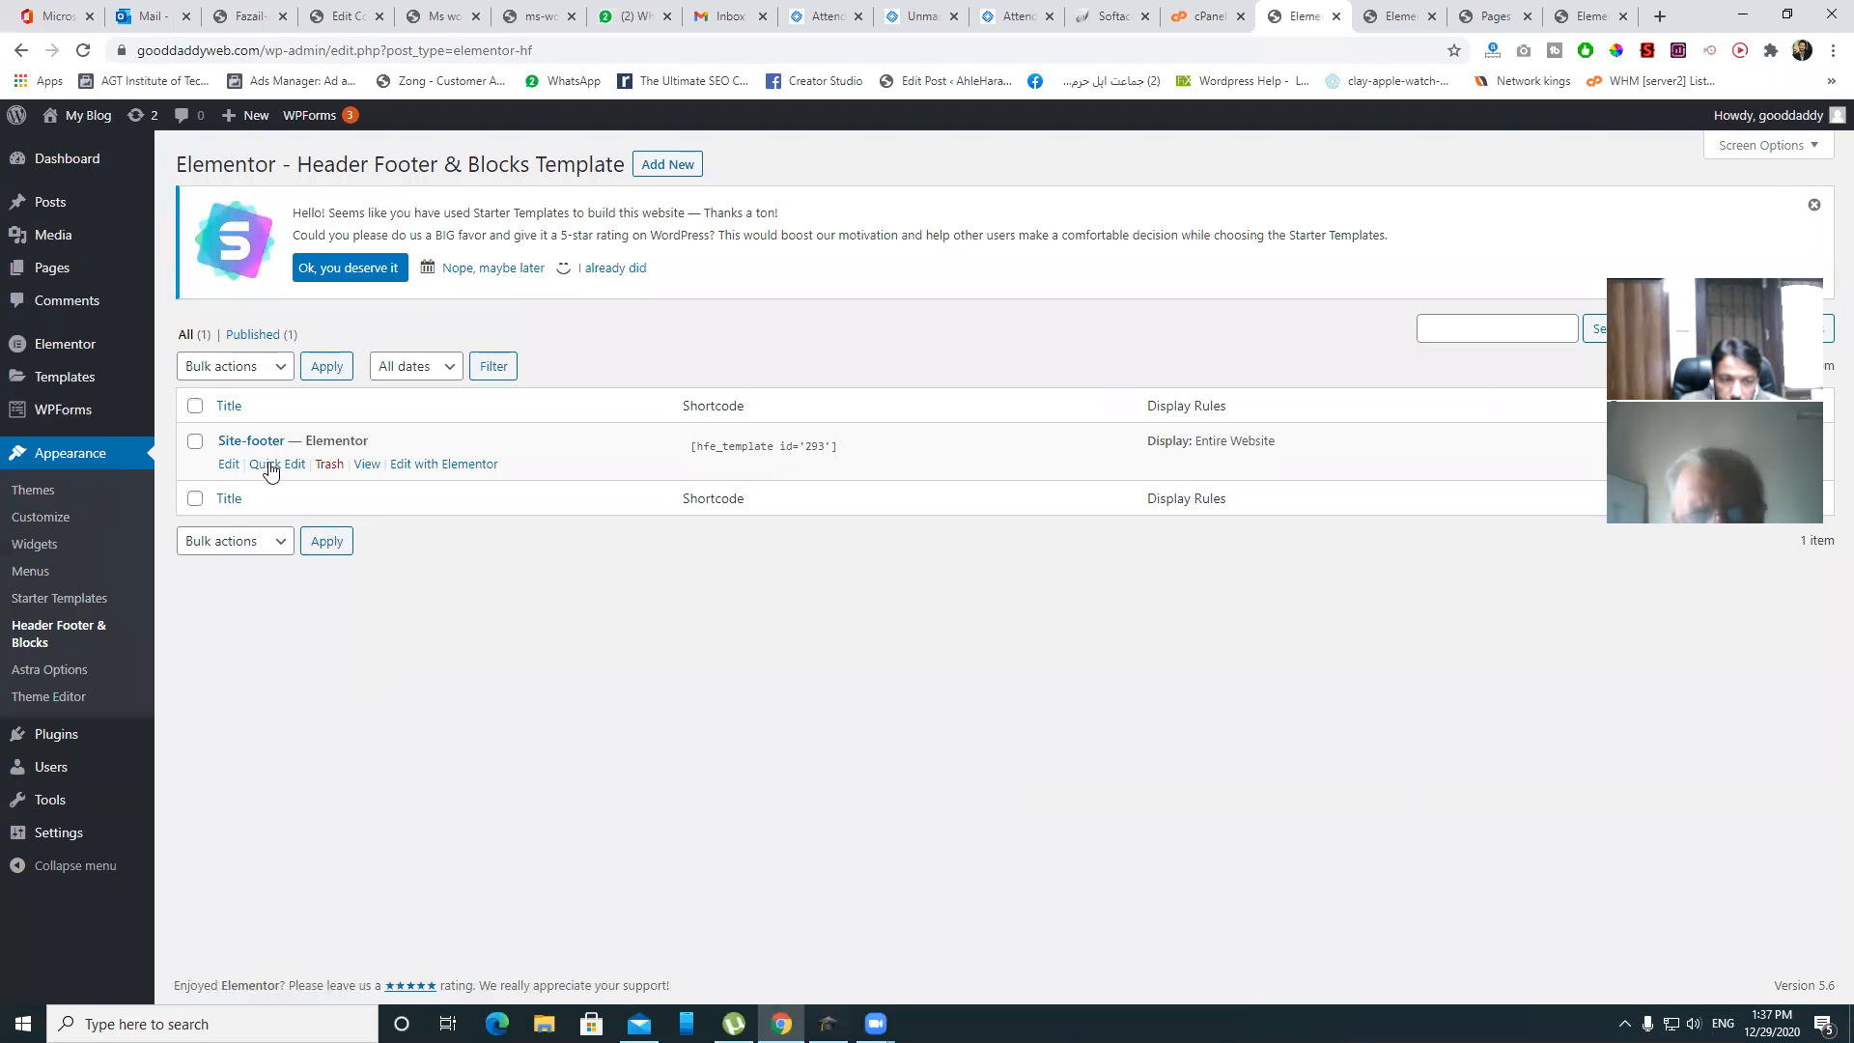
right_click(445, 468)
click(502, 482)
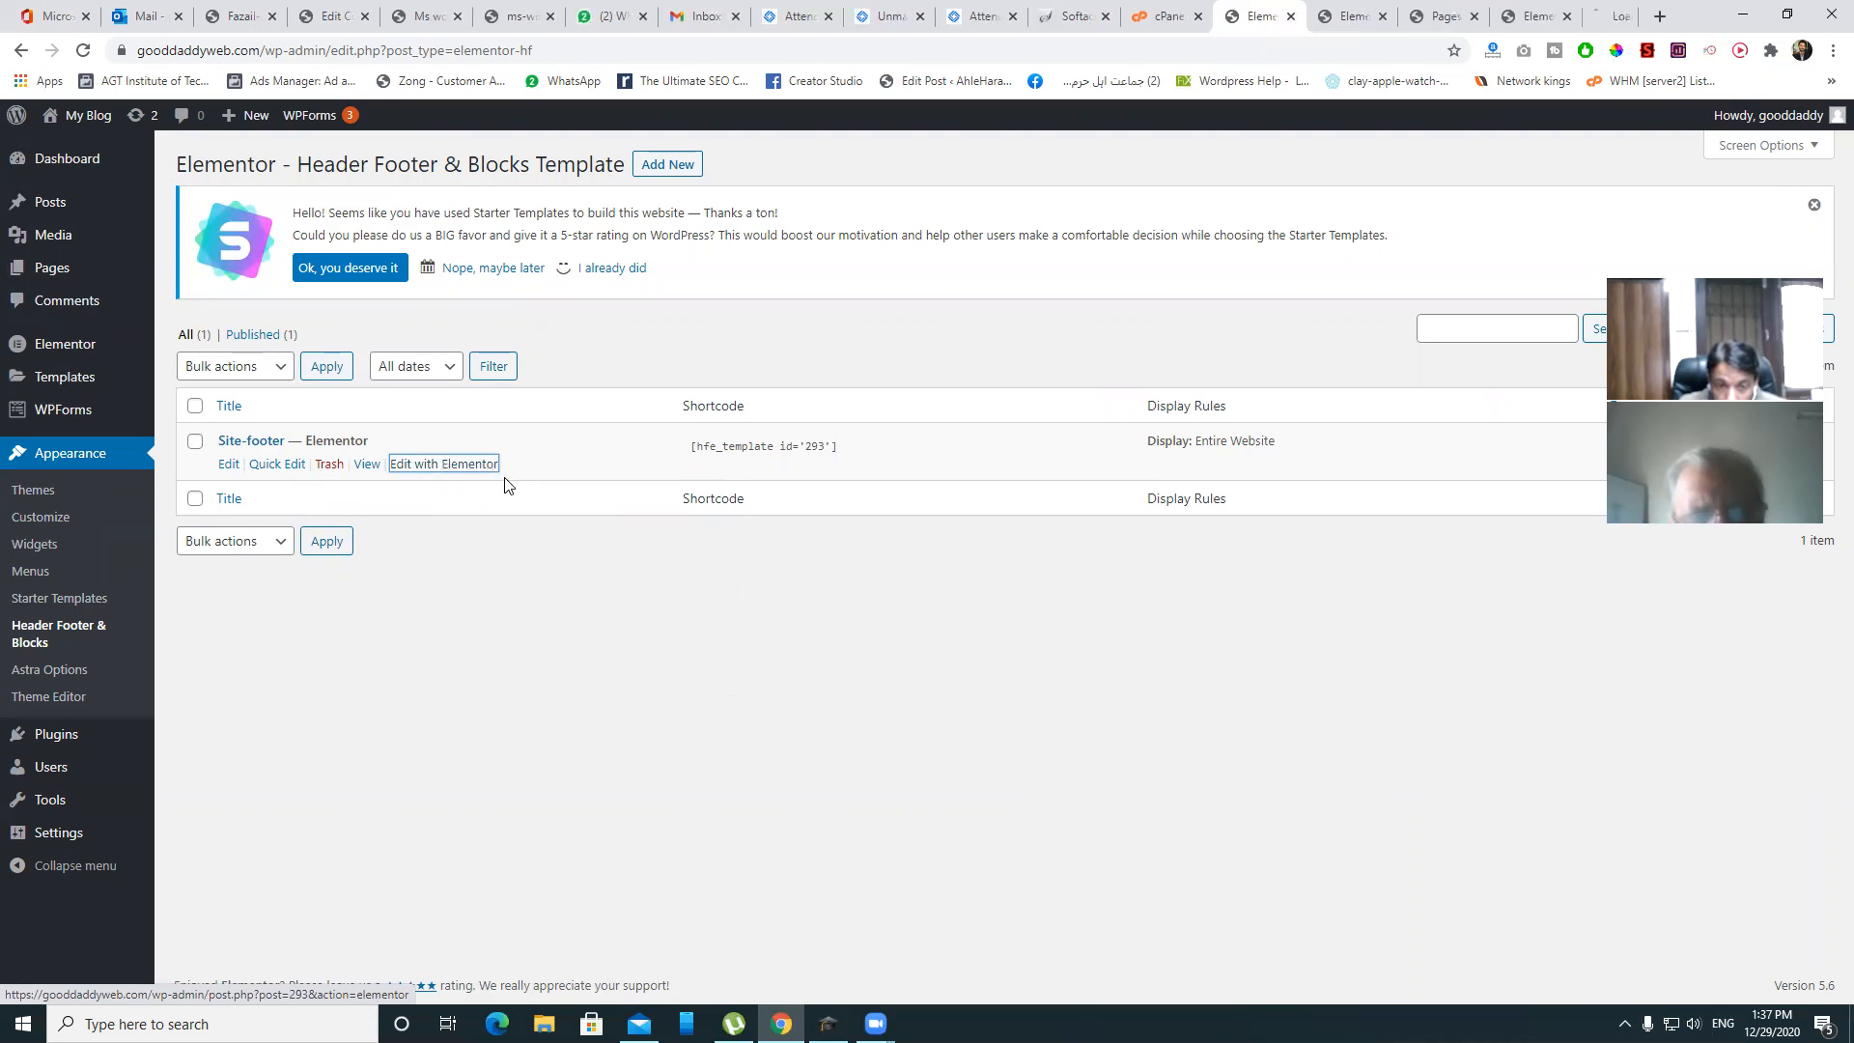
click(1611, 16)
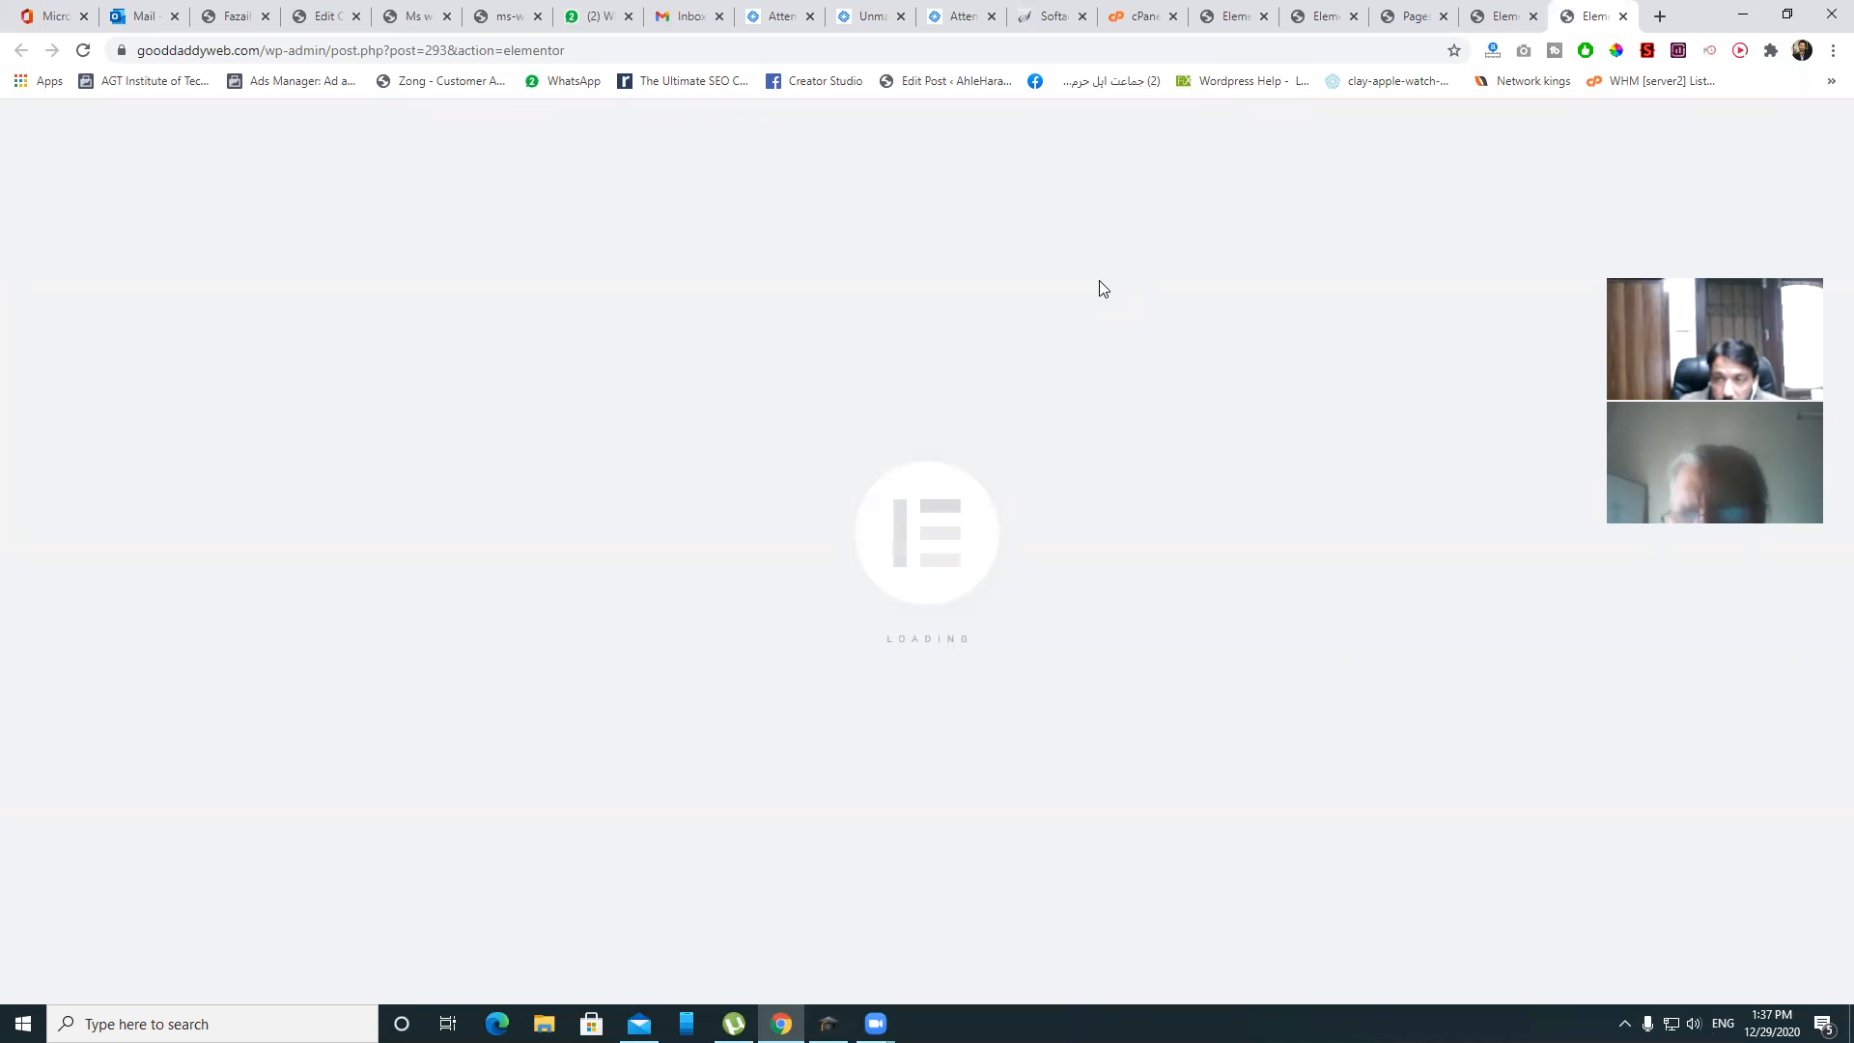
- Check the site pages list, then return to the Elementor editor
click(1405, 12)
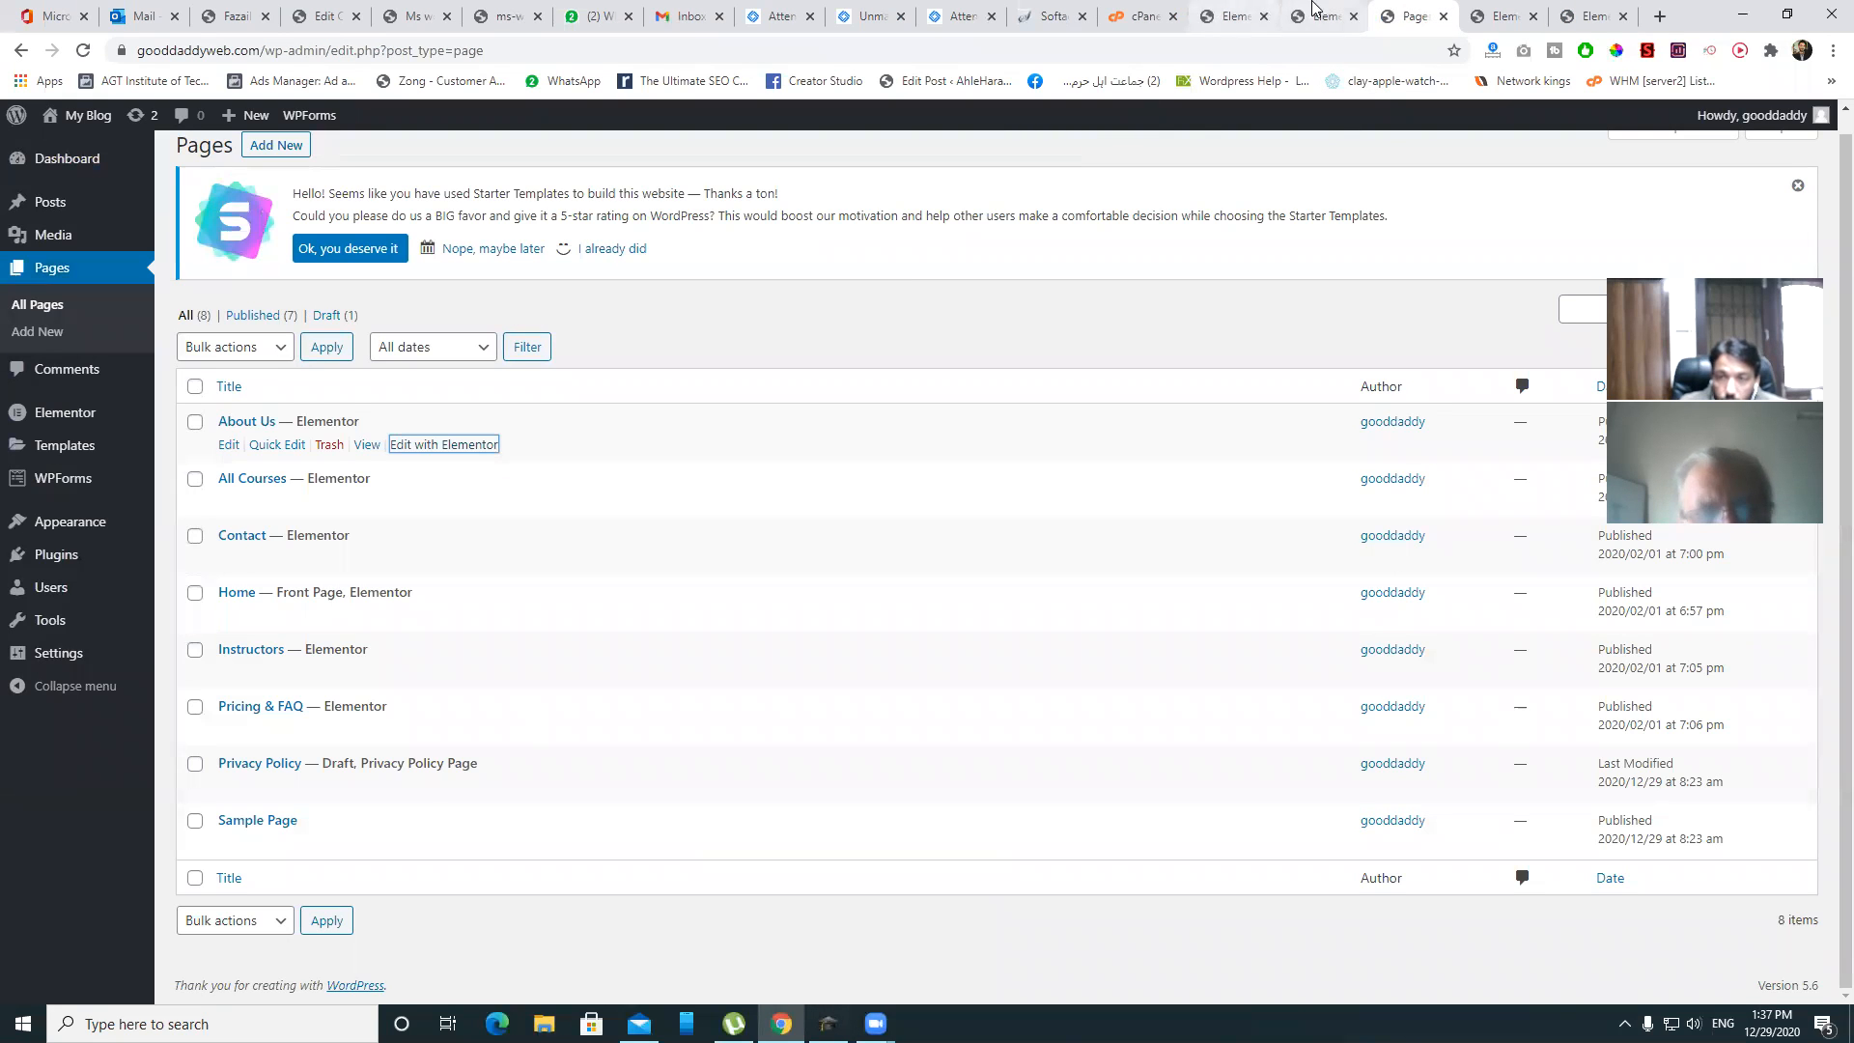
mouse_move(98, 416)
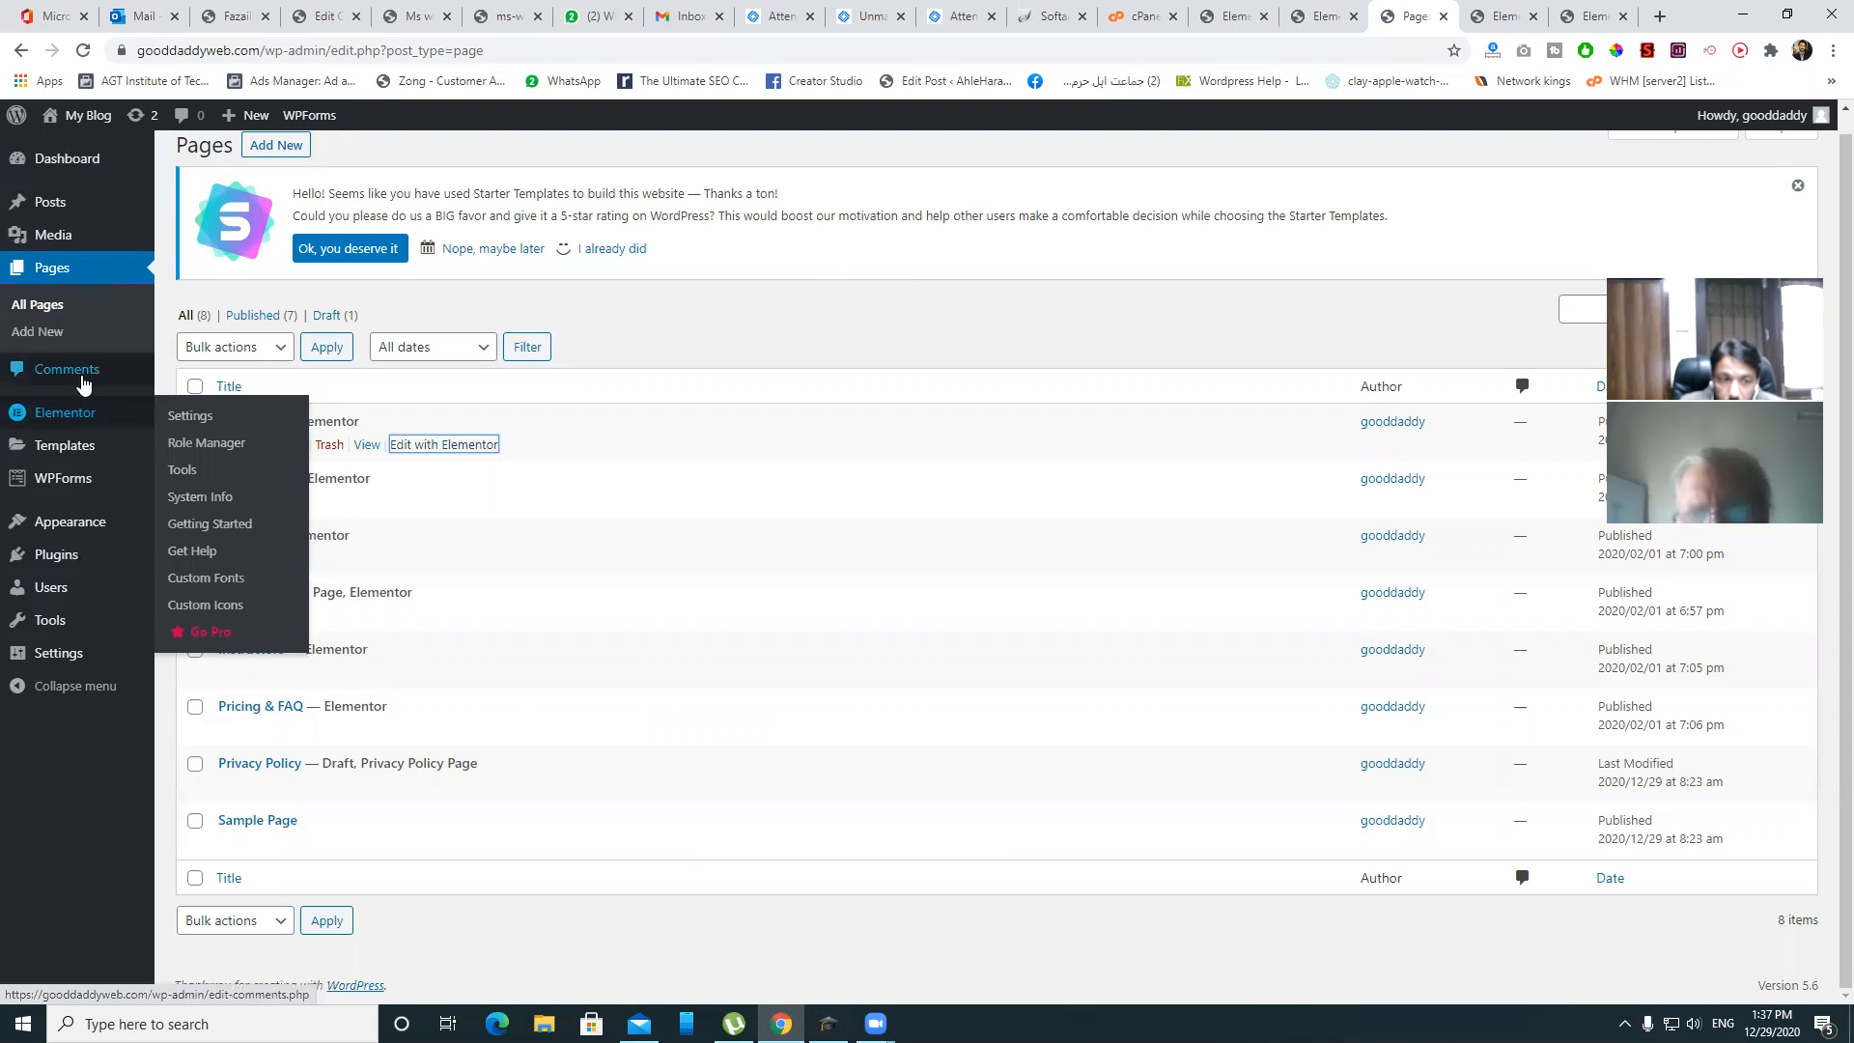
mouse_move(77, 530)
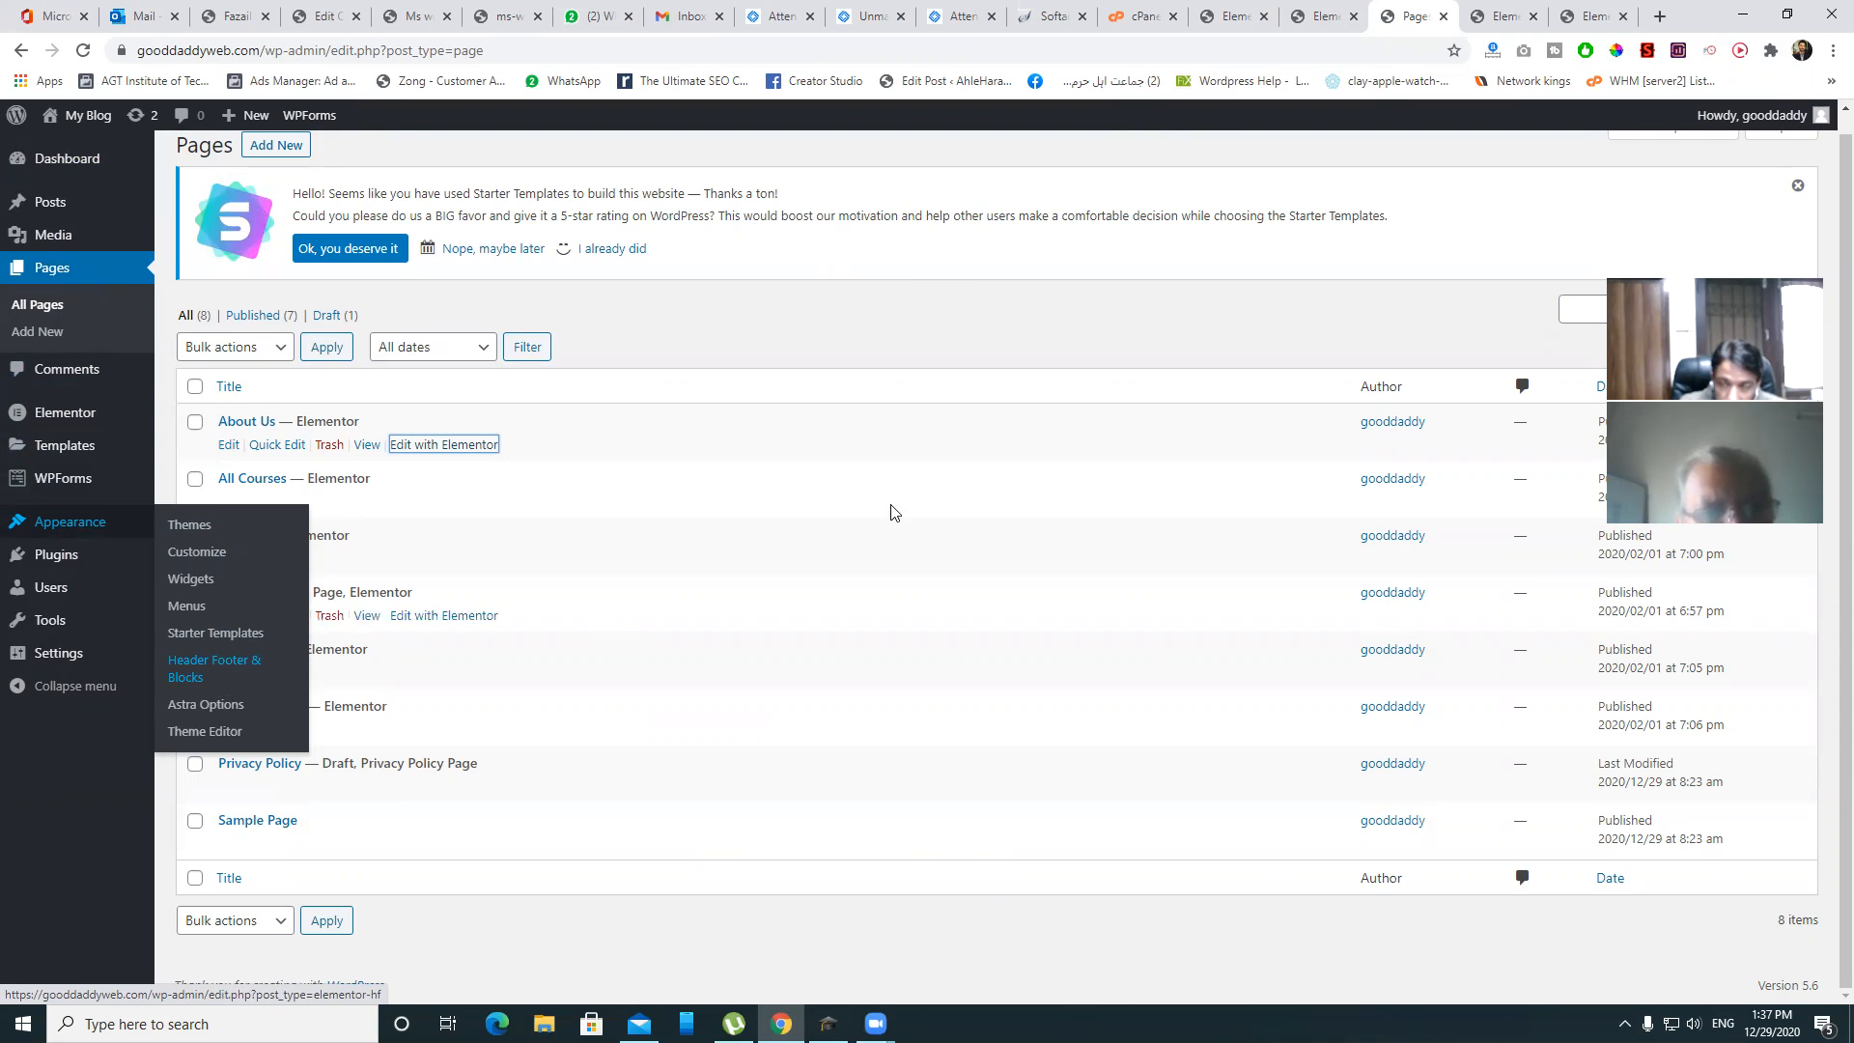
click(1593, 16)
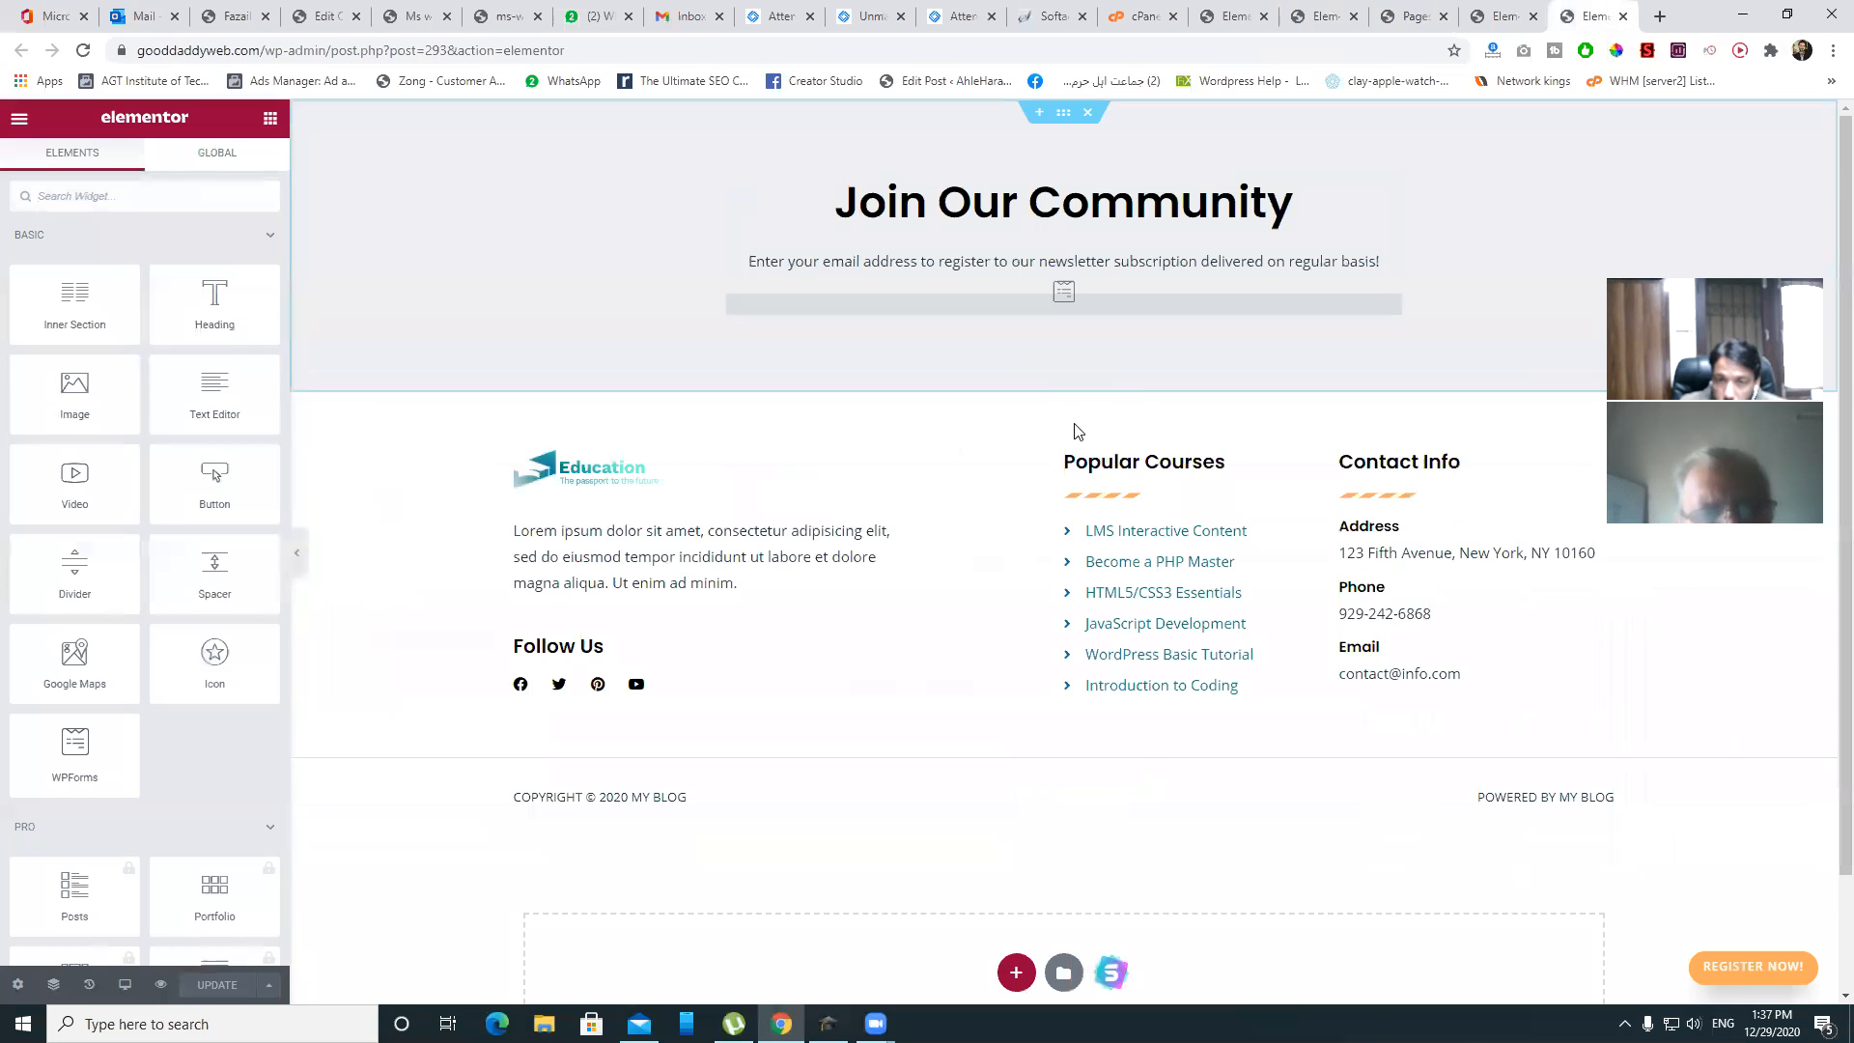
- Retitle the Join Our Community heading to 'Join me to be more Positive'
scroll(1311, 417, down, 2)
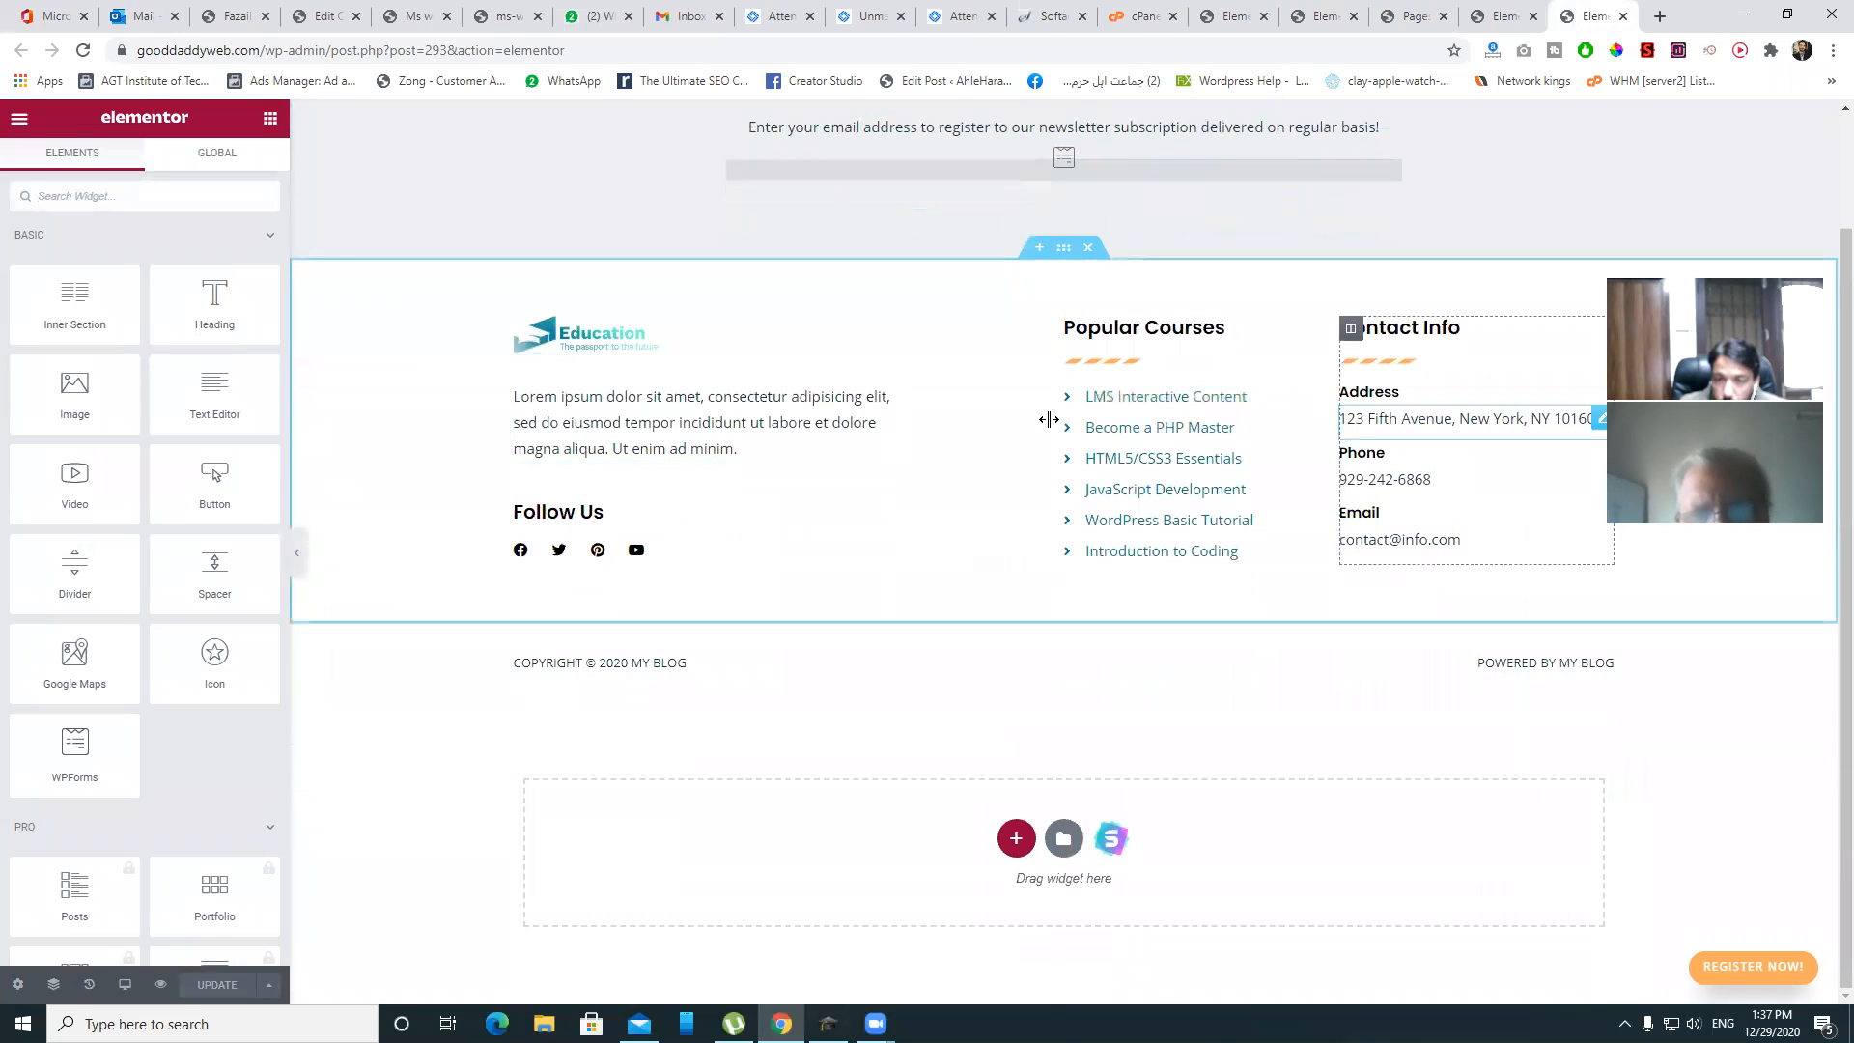
scroll(1246, 410, up, 2)
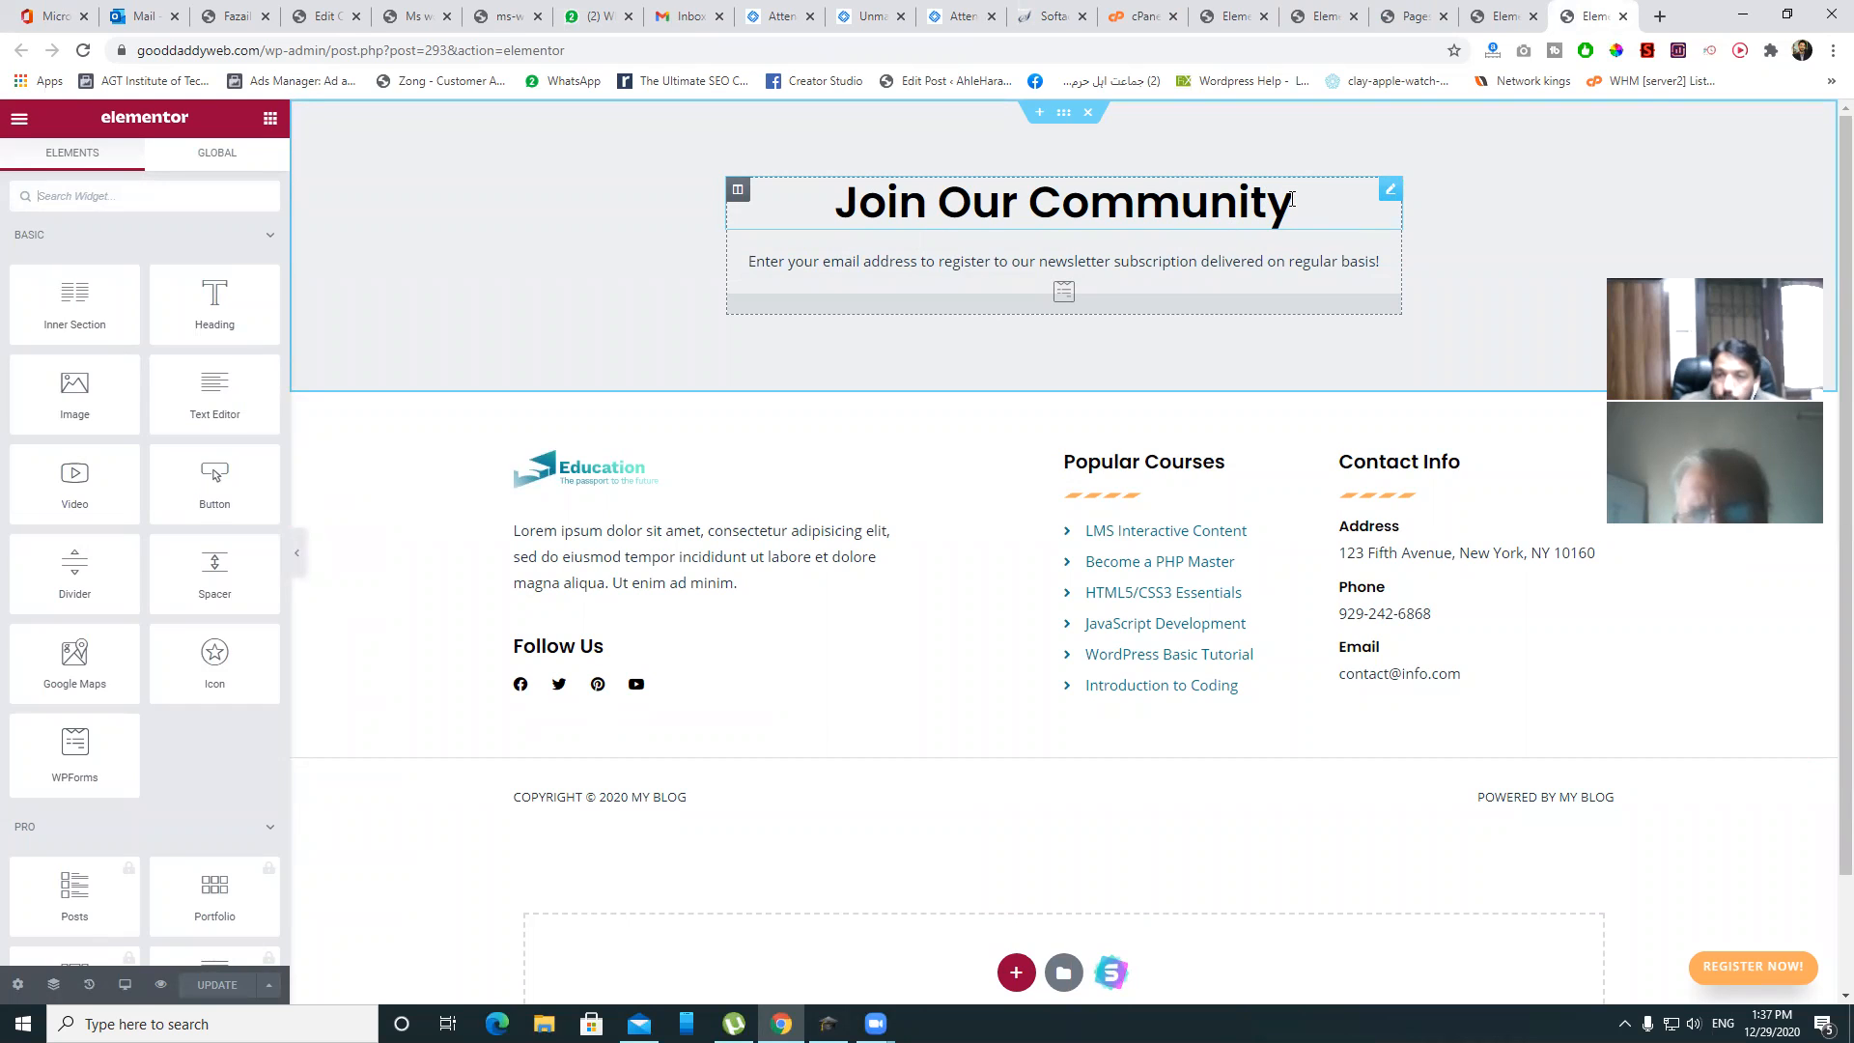
drag(1293, 201, 829, 197)
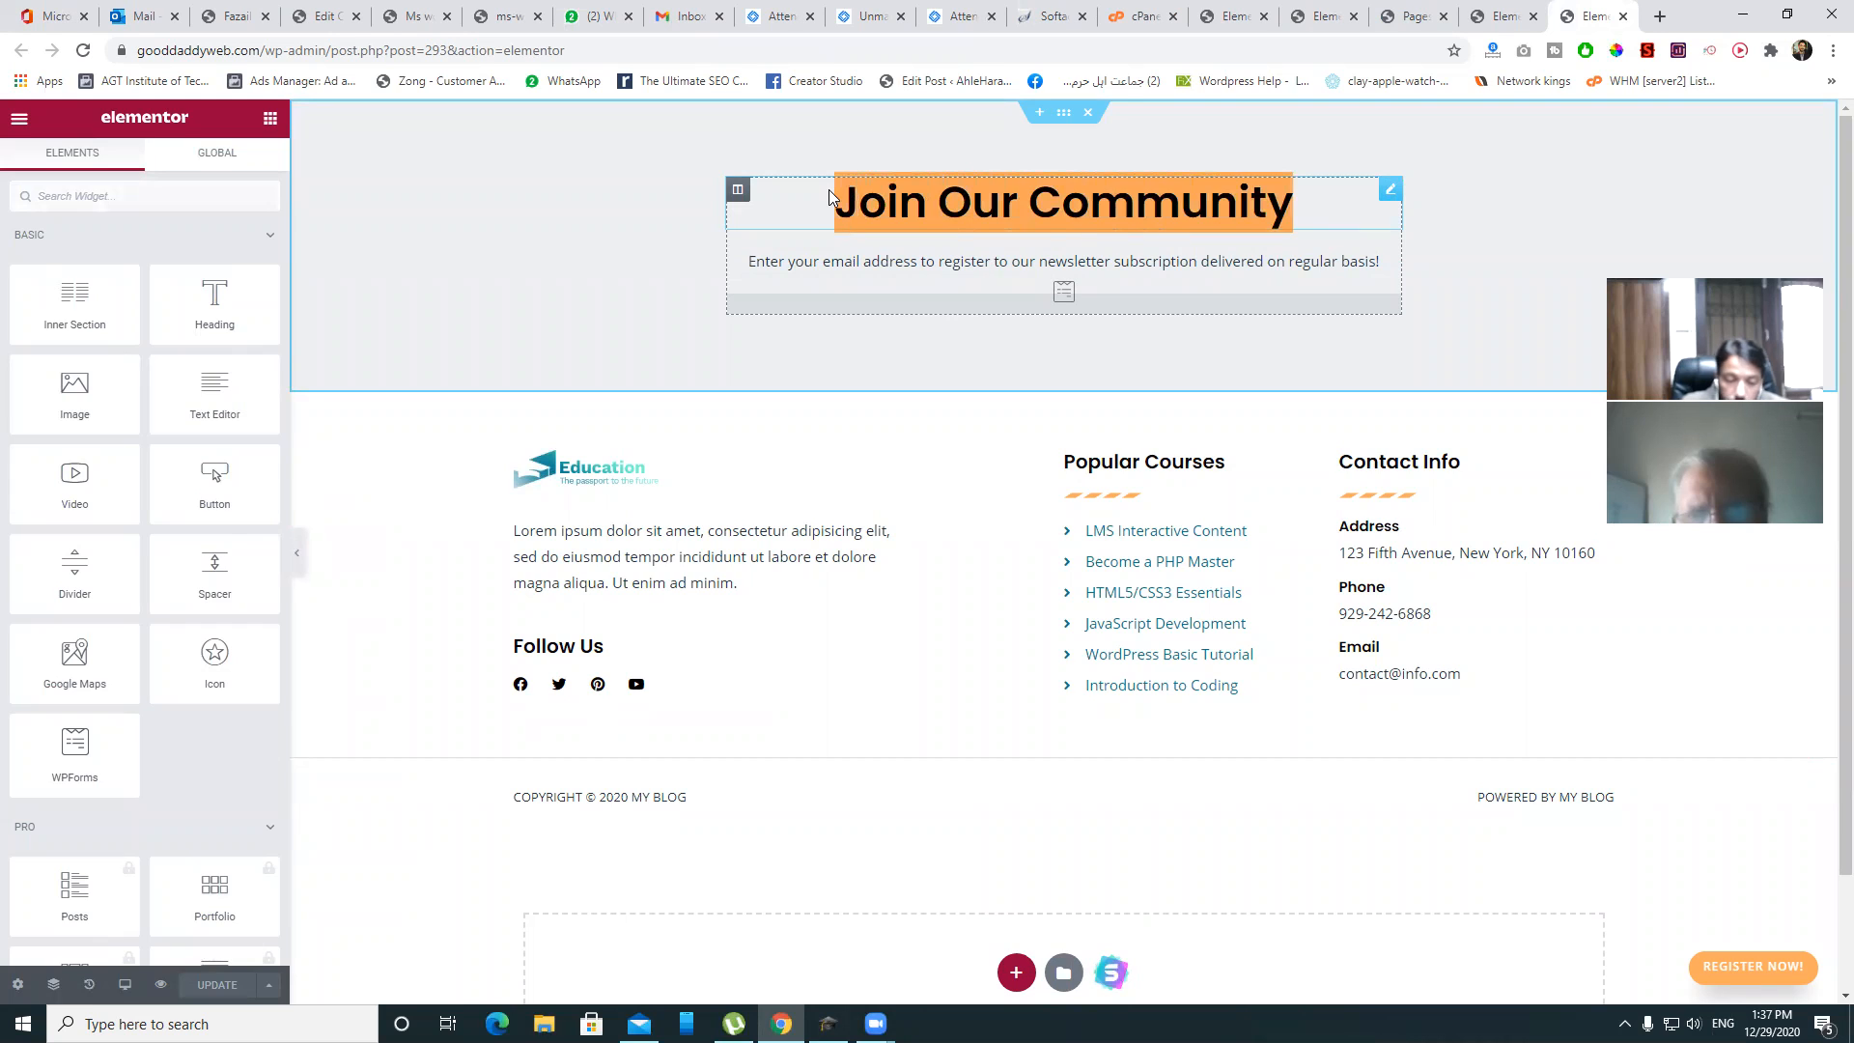
key(BackSpace)
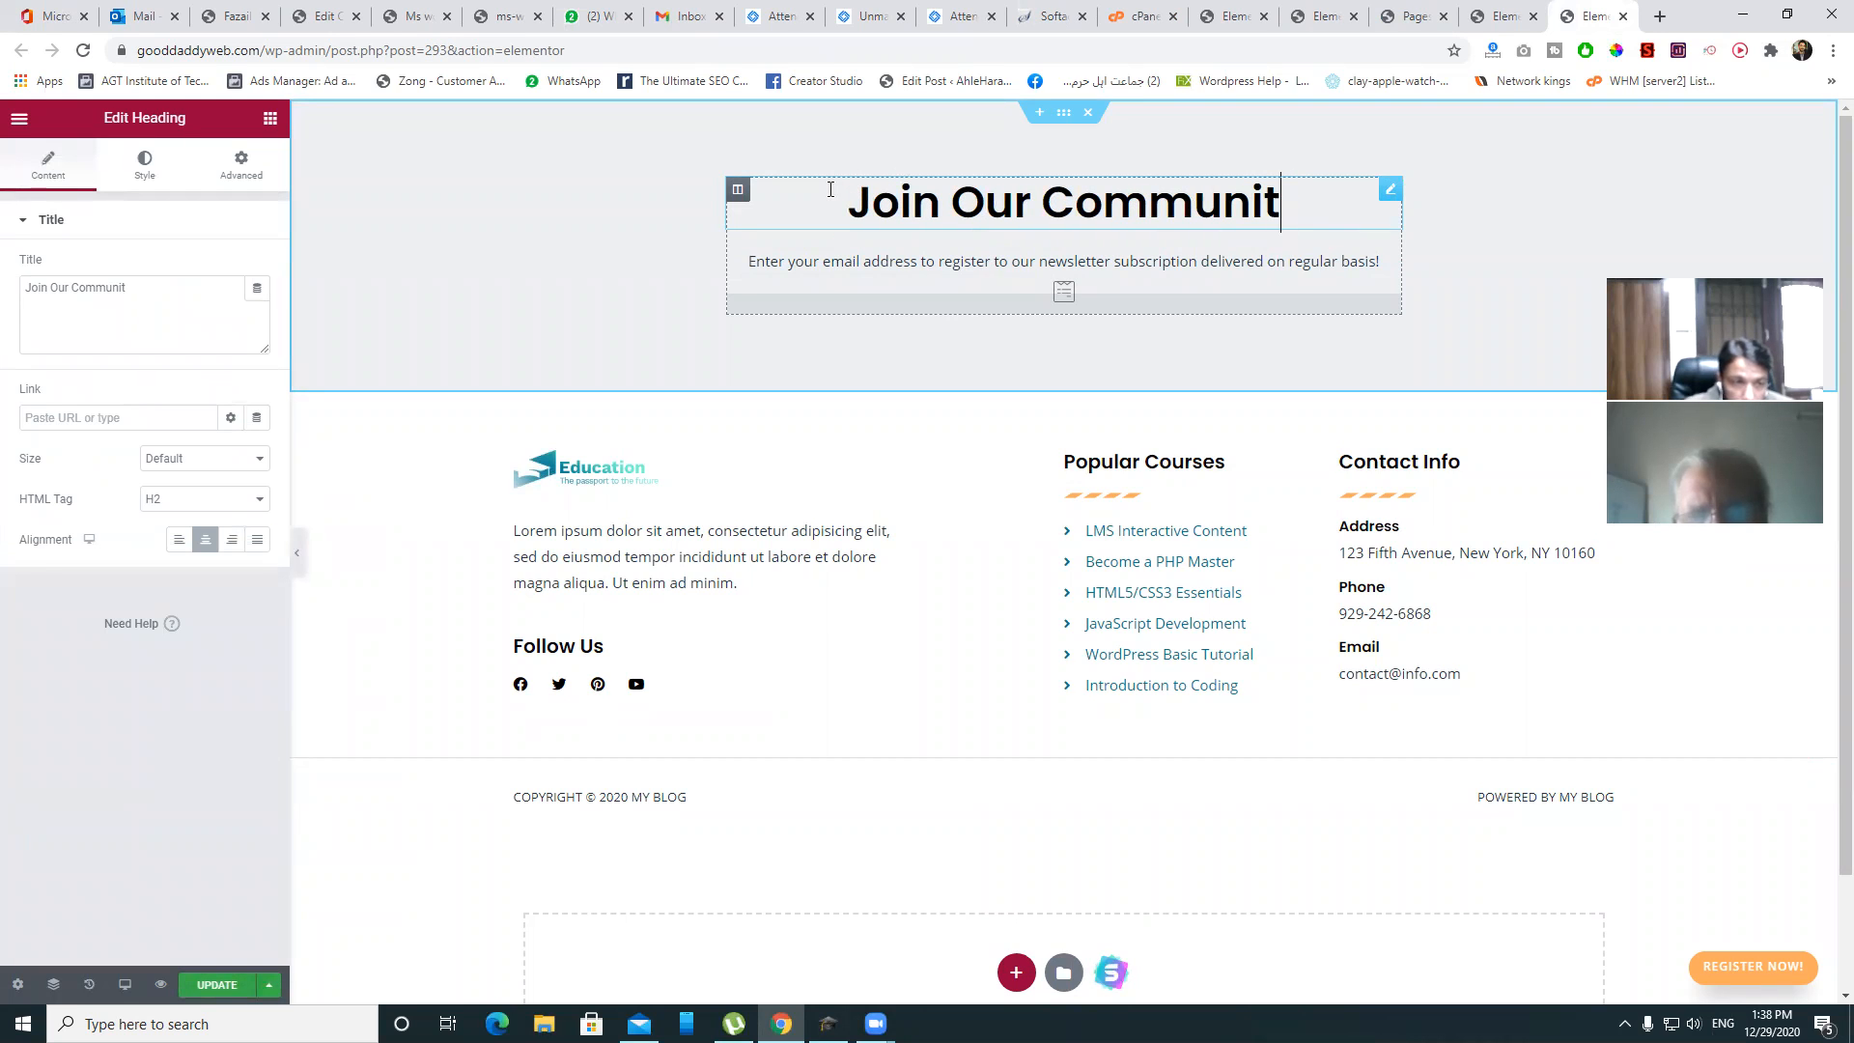
drag(137, 289, 3, 297)
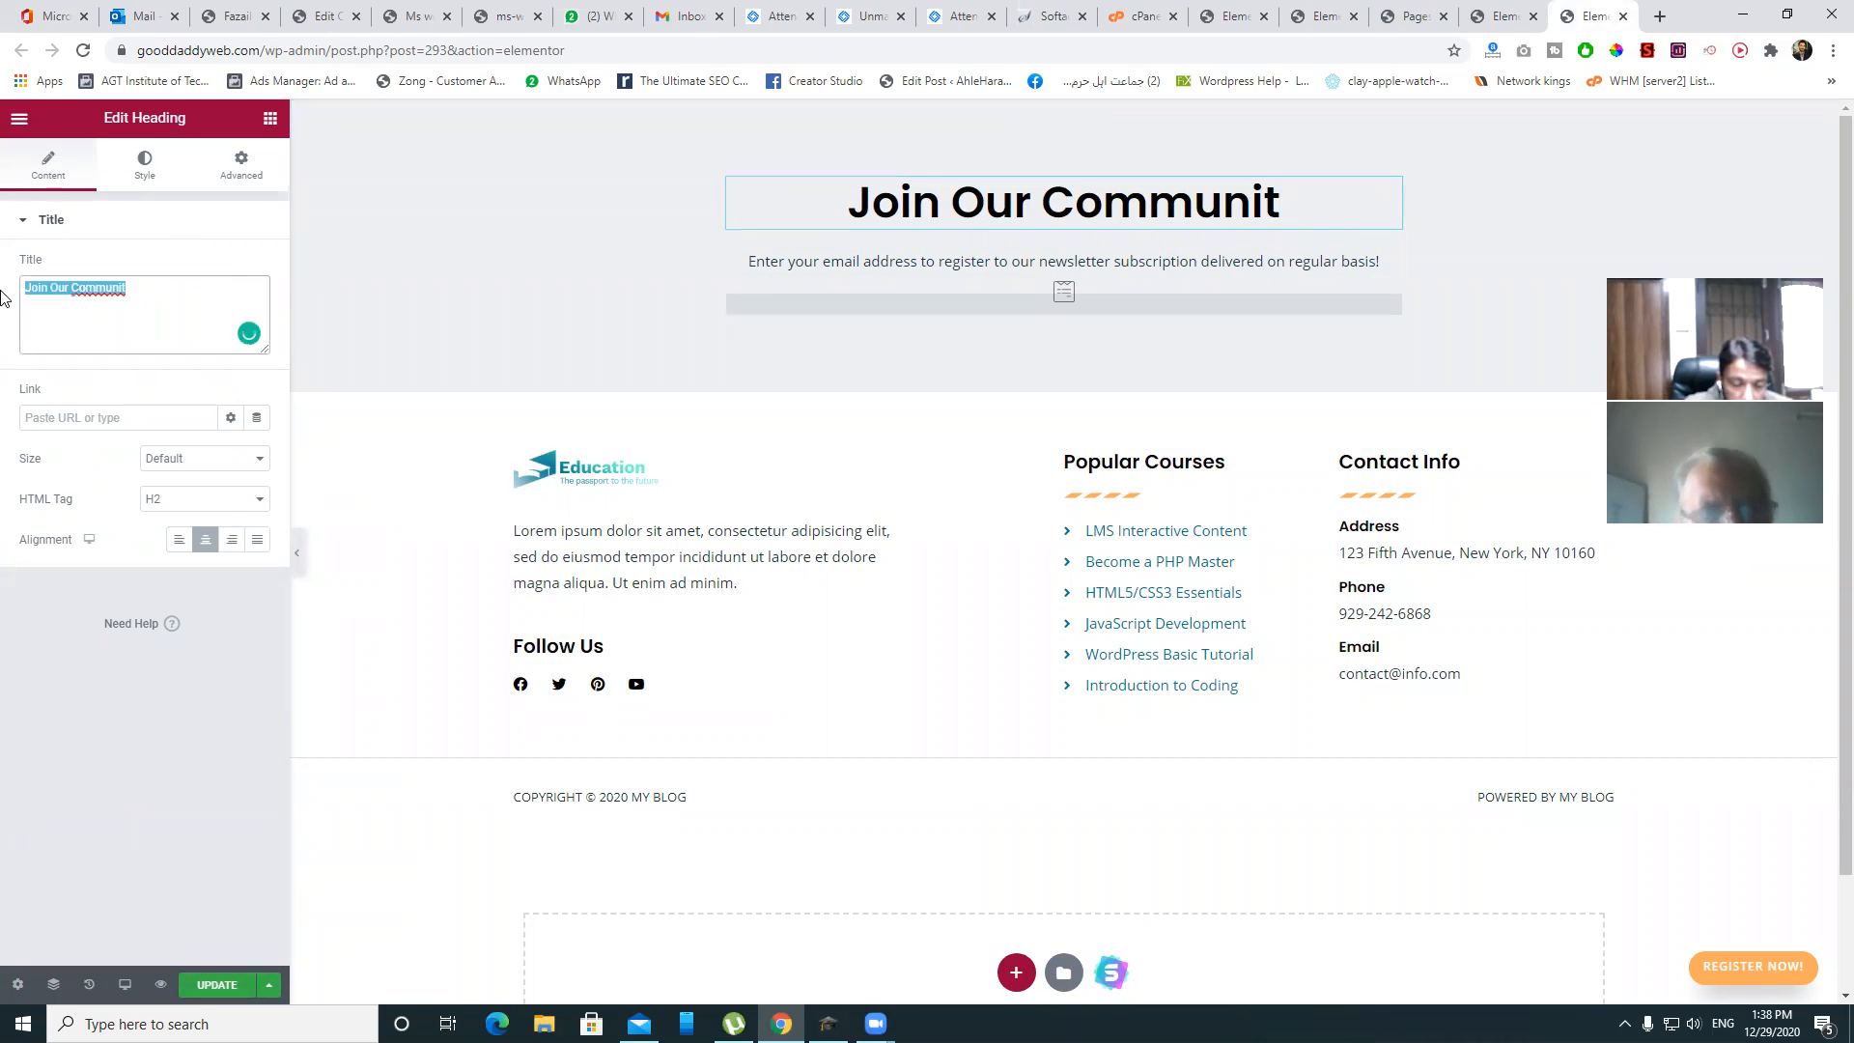
key(BackSpace)
text(Join)
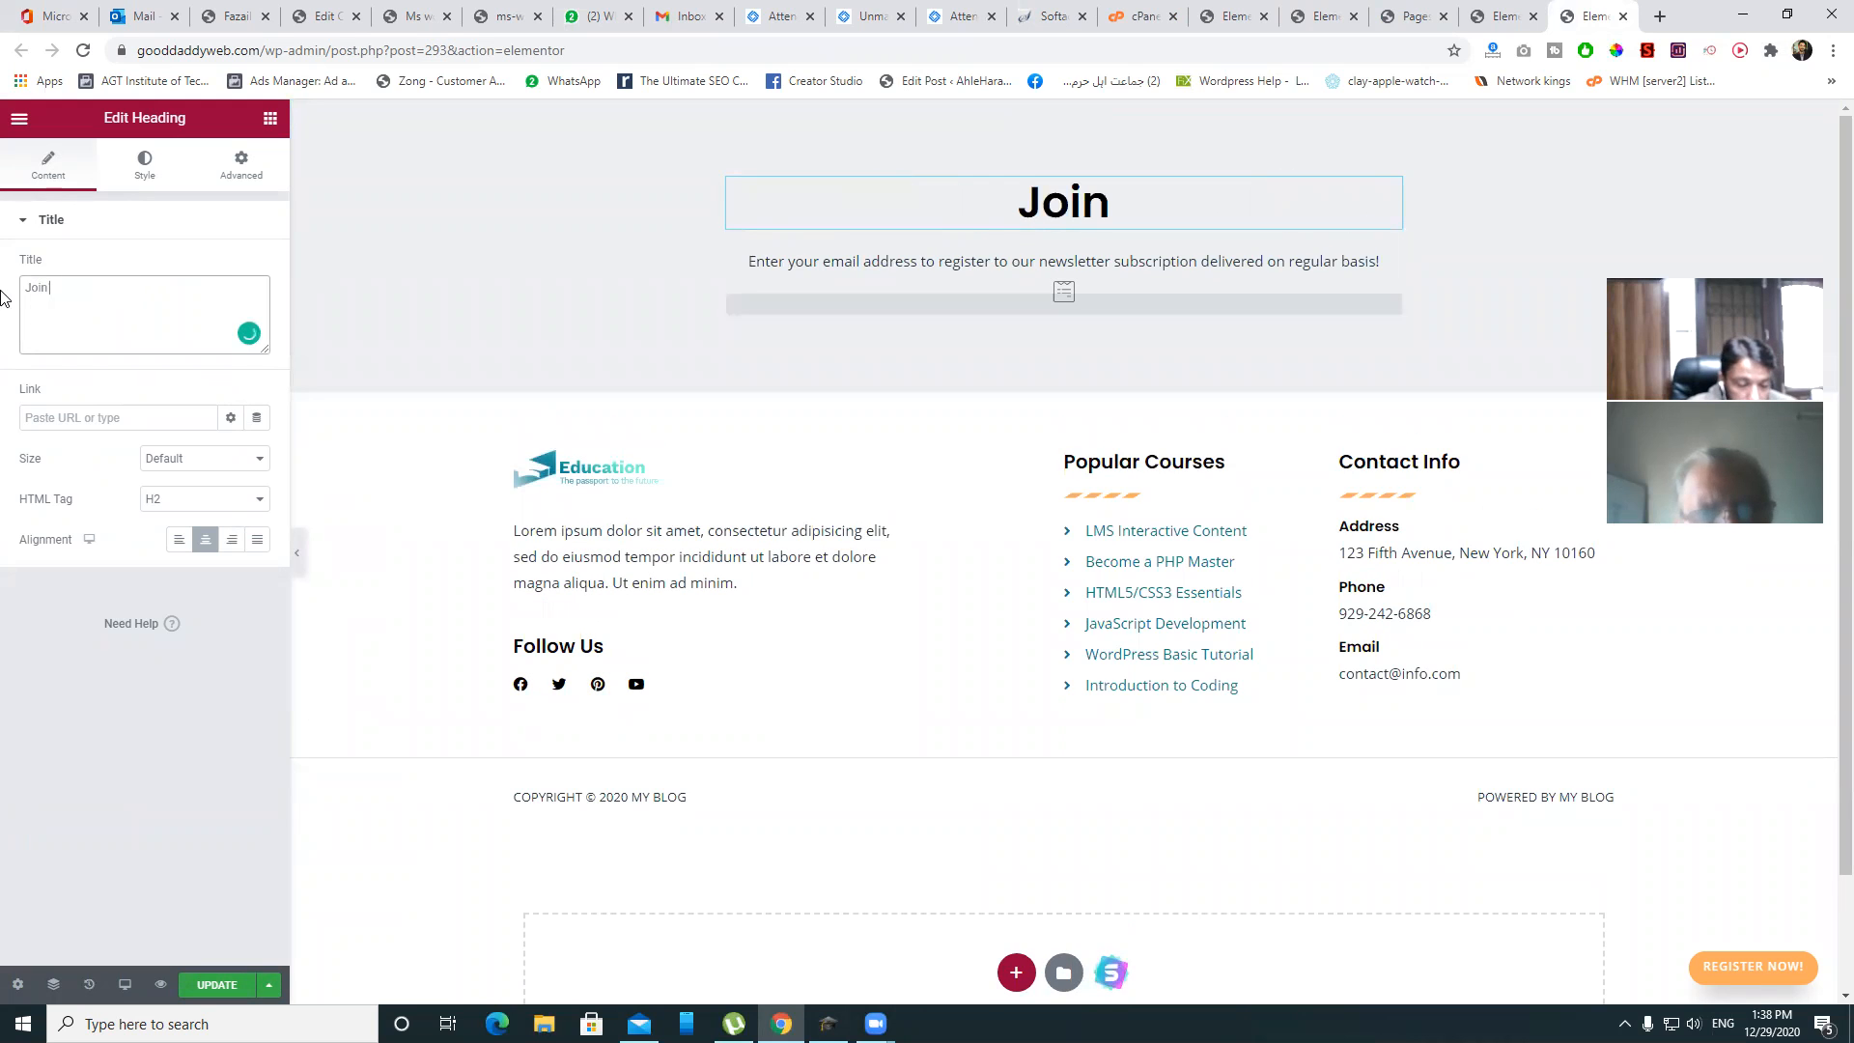
text( me to )
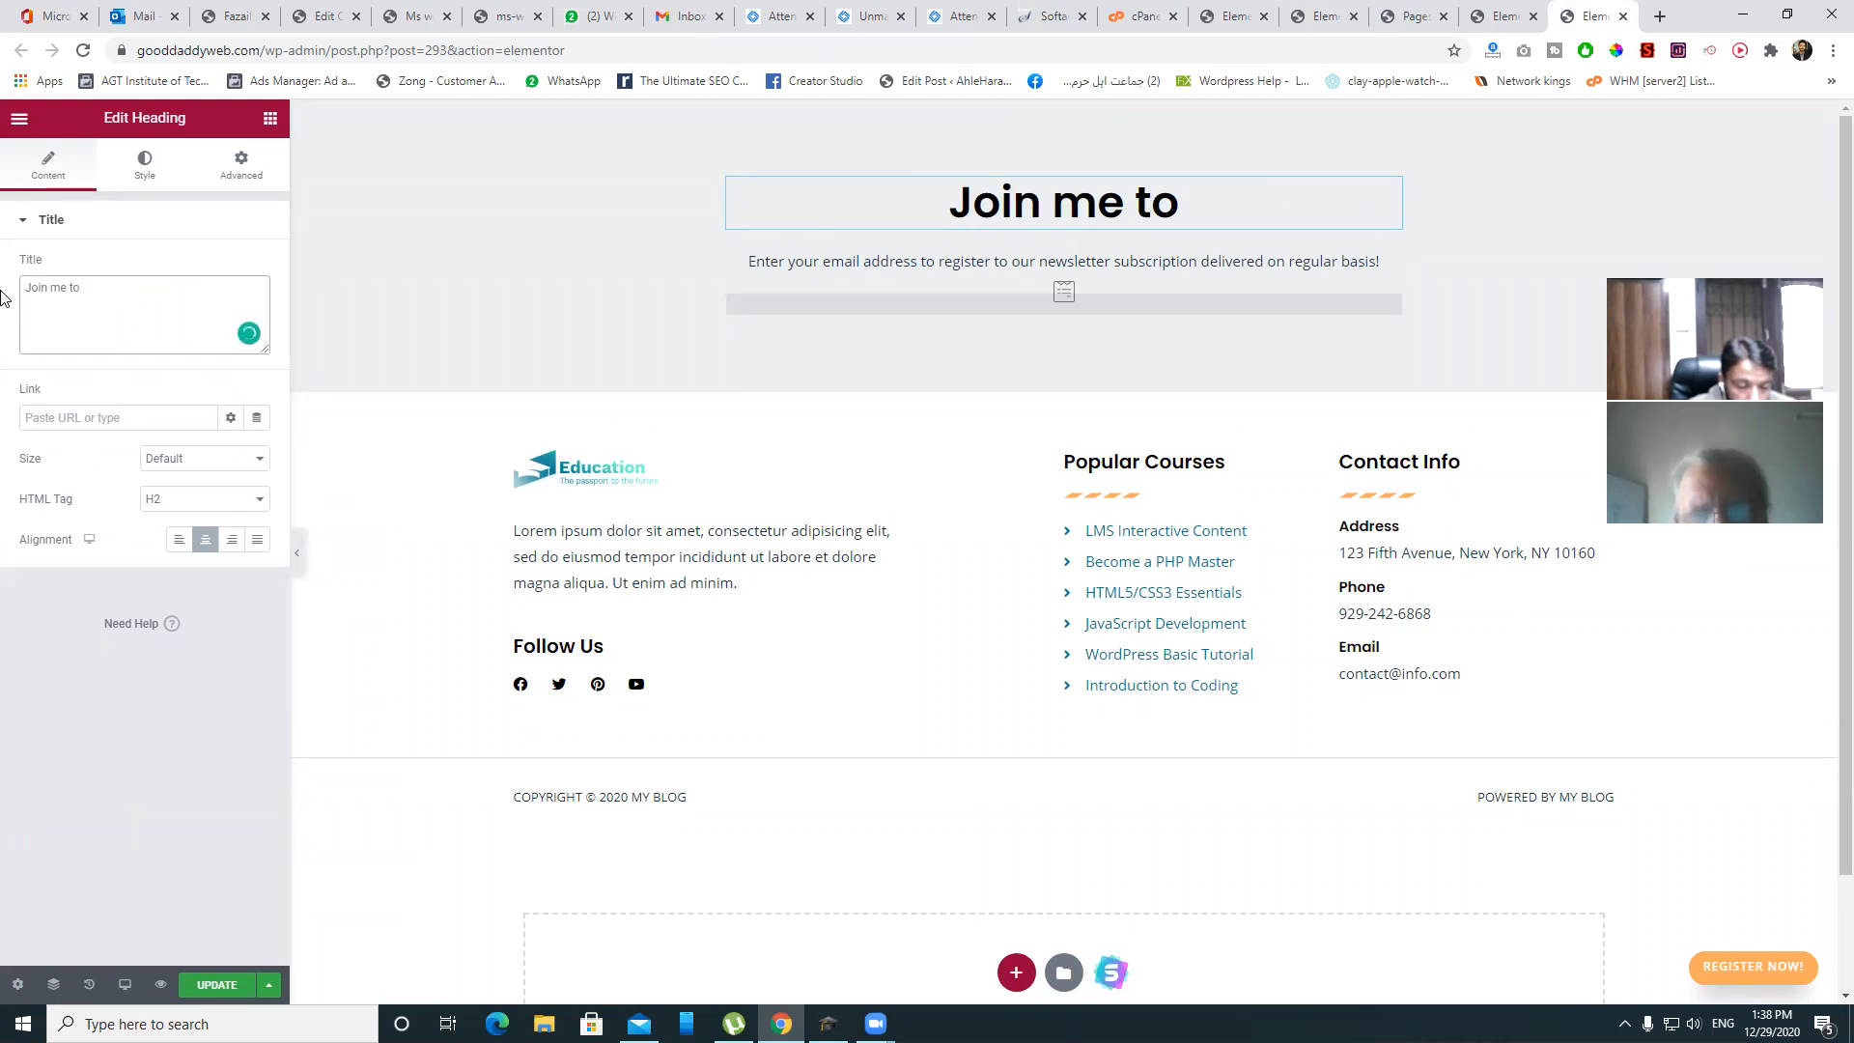
text(be mor)
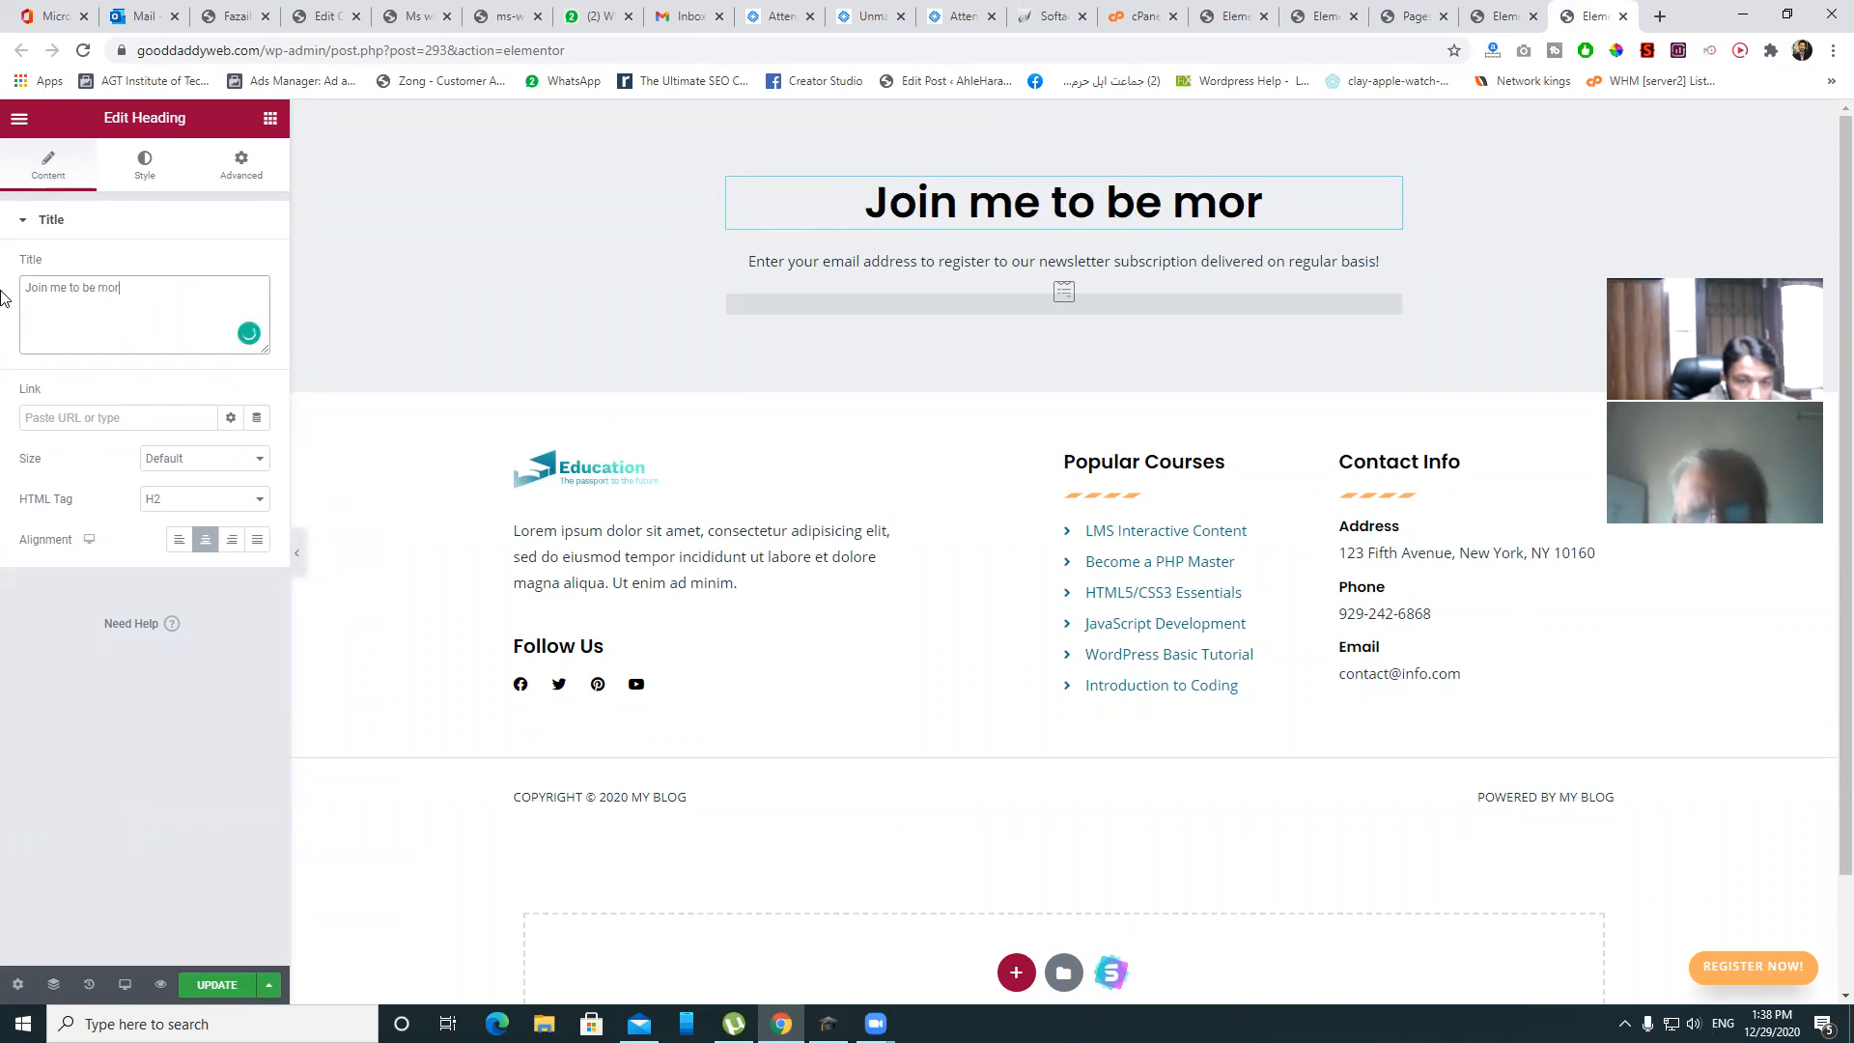
text(e Posu)
key(BackSpace)
text(itive)
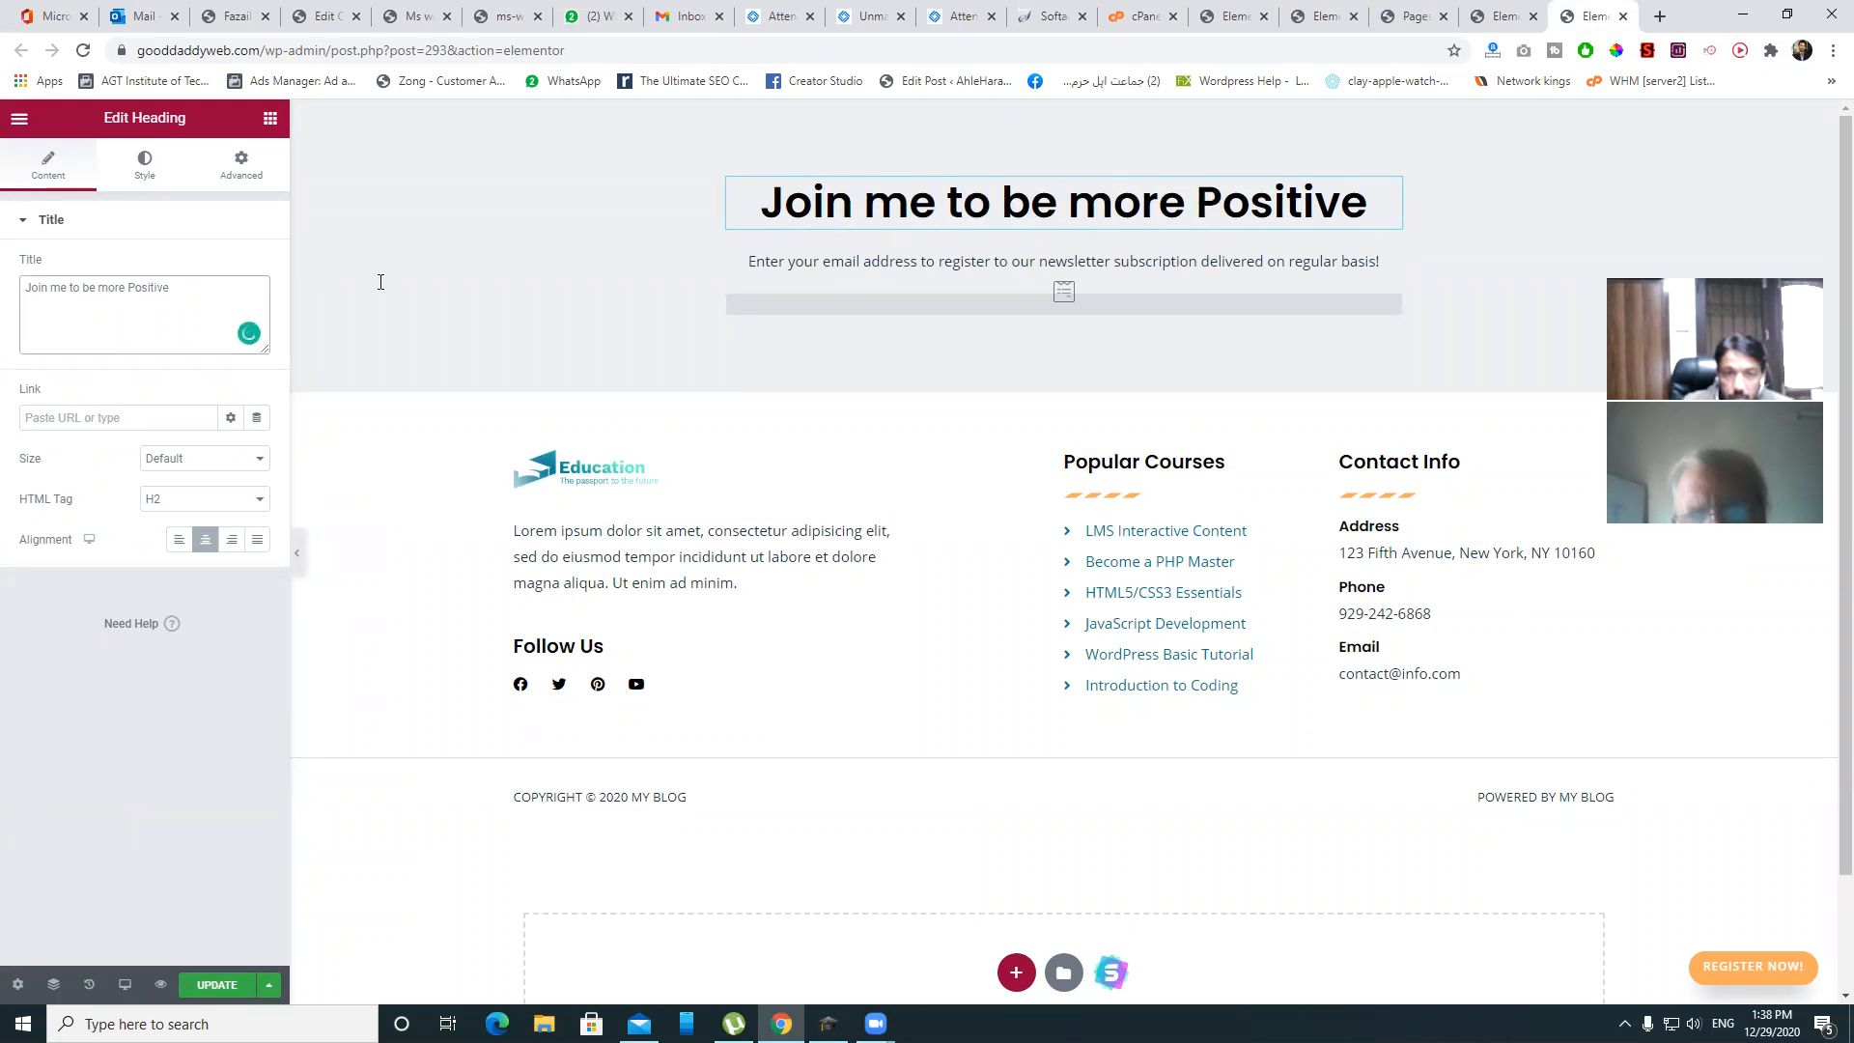
click(1012, 267)
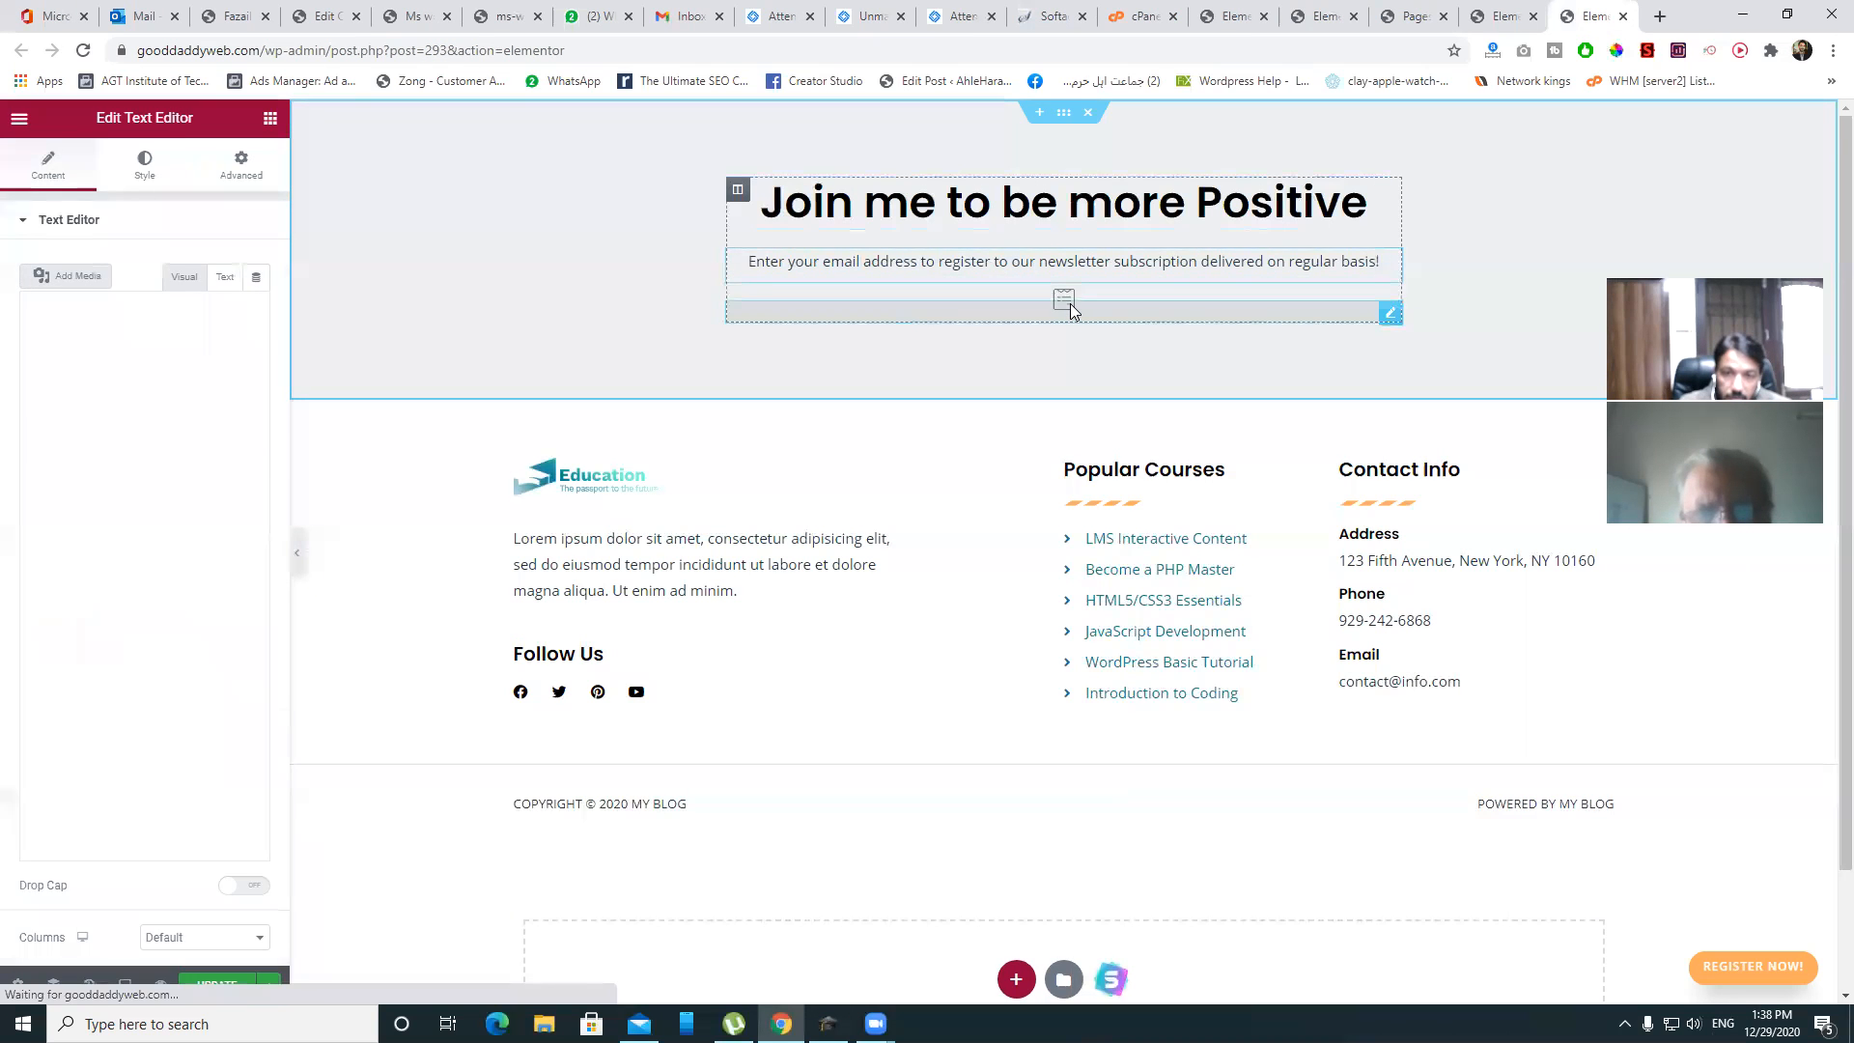
- Switch the WPForms widget from Subscribe Form to the Contact Form
click(1070, 307)
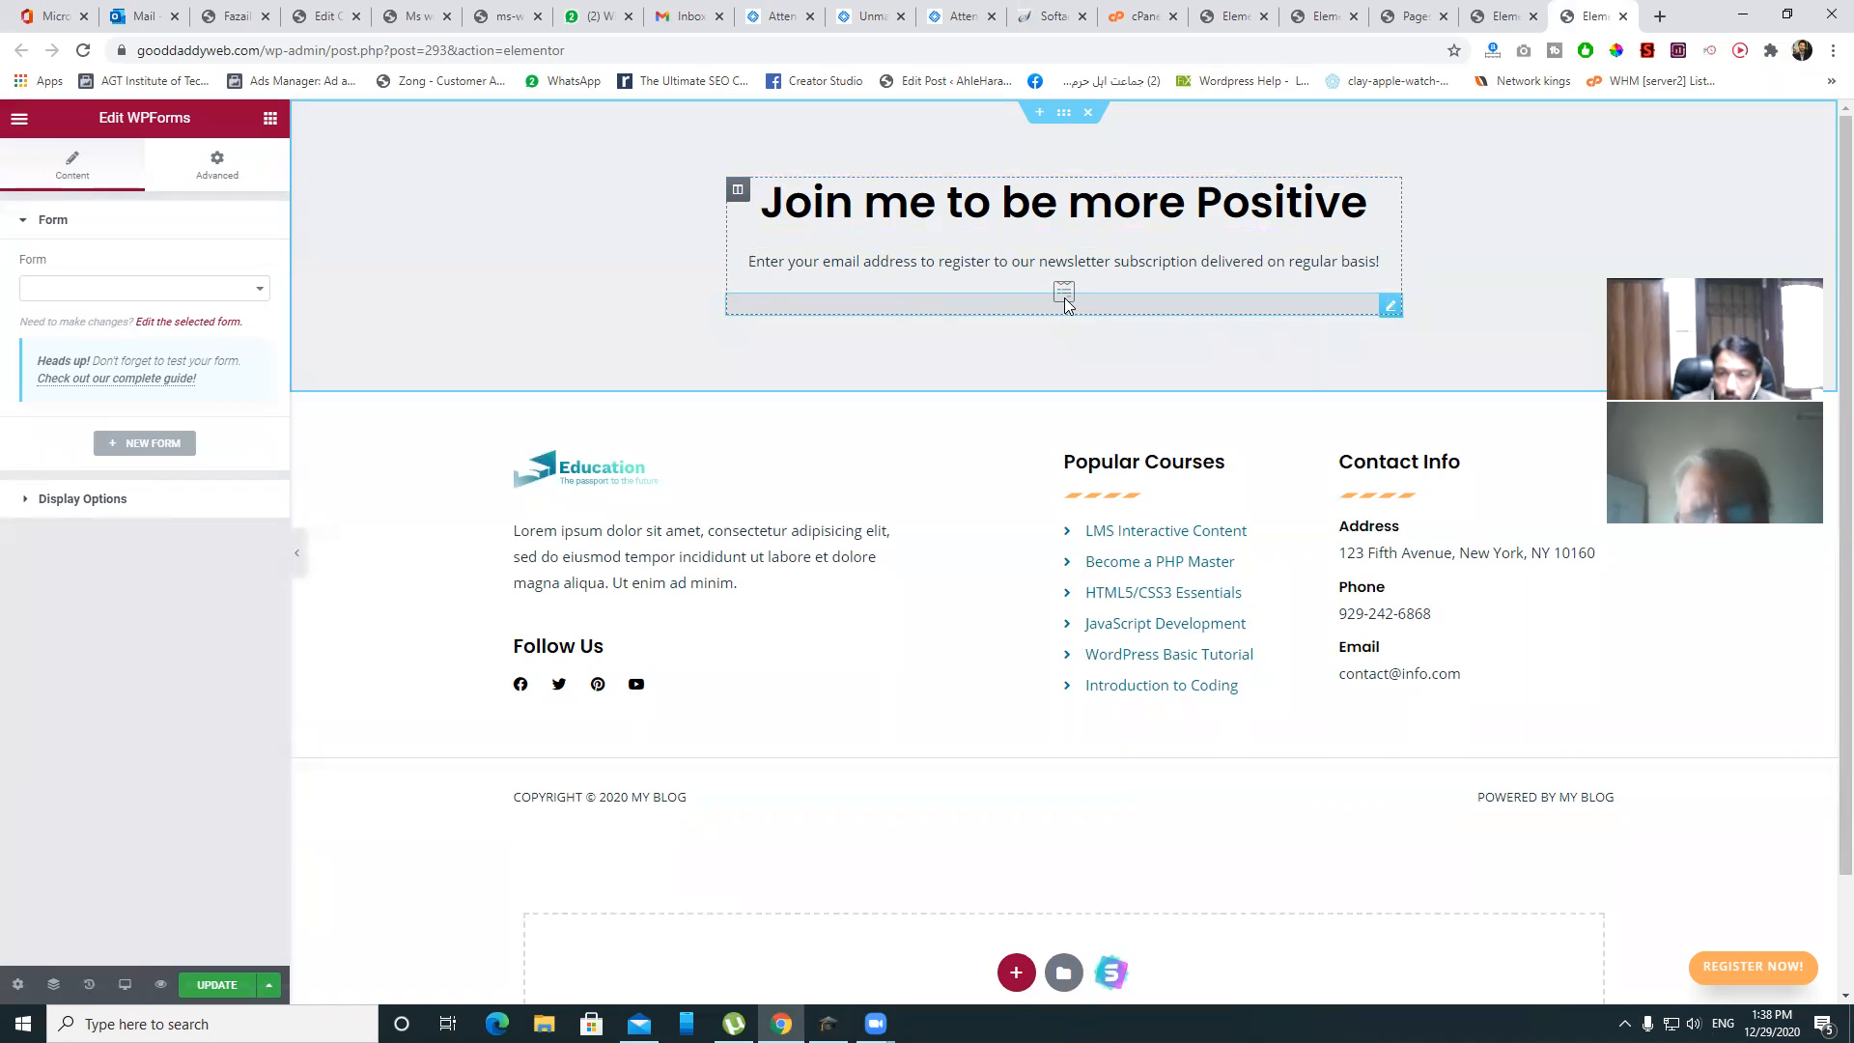
click(257, 288)
click(81, 309)
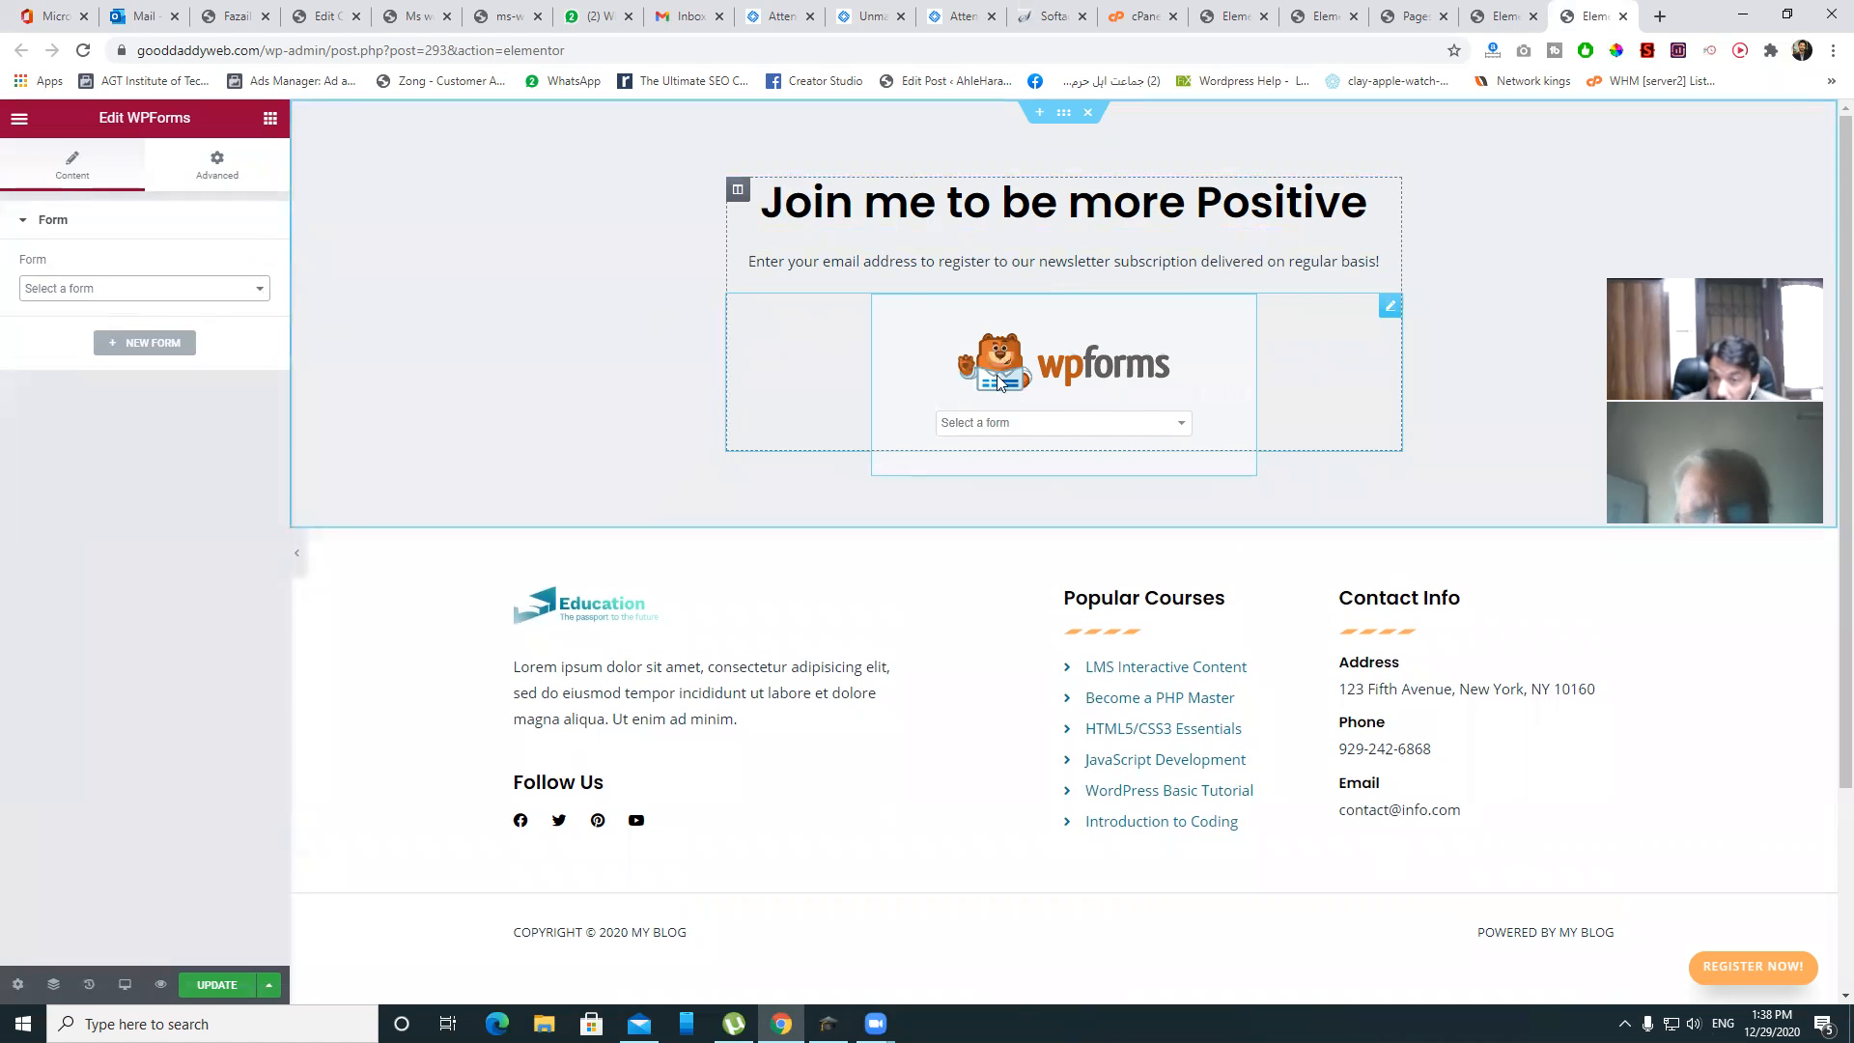
click(257, 288)
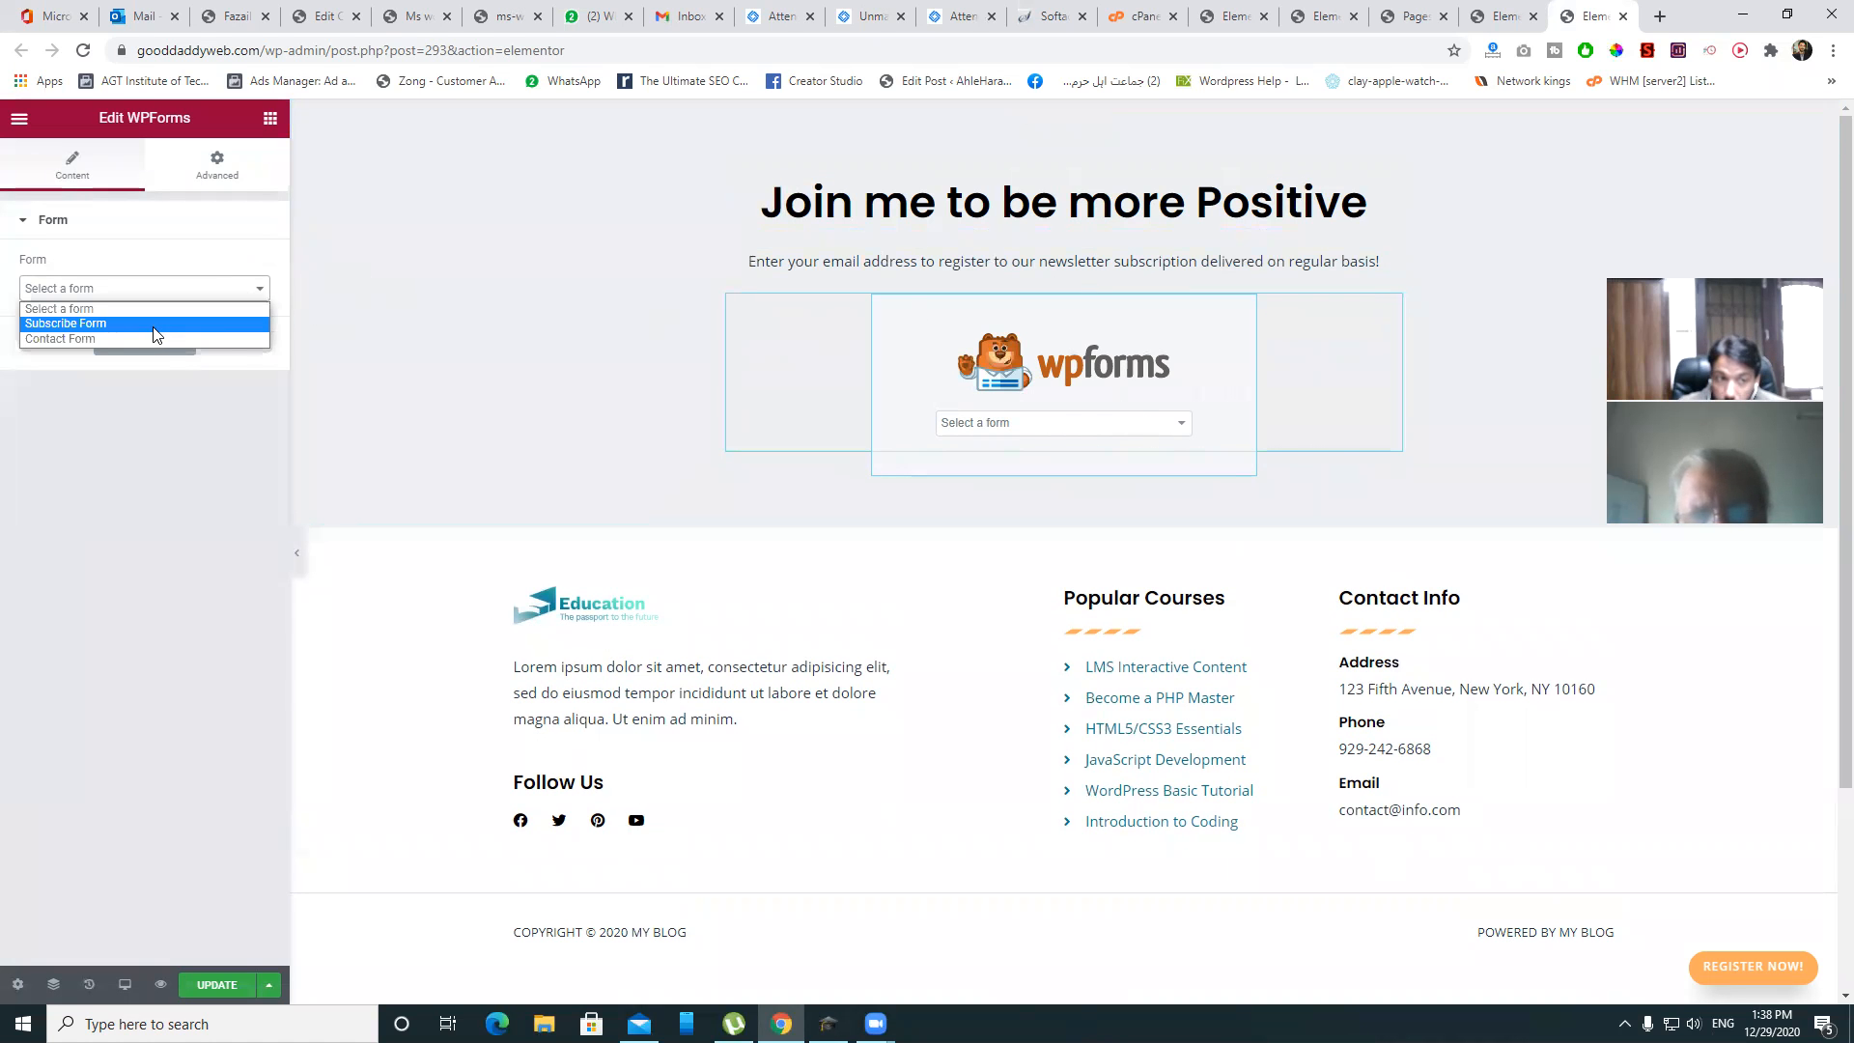
click(155, 323)
click(232, 293)
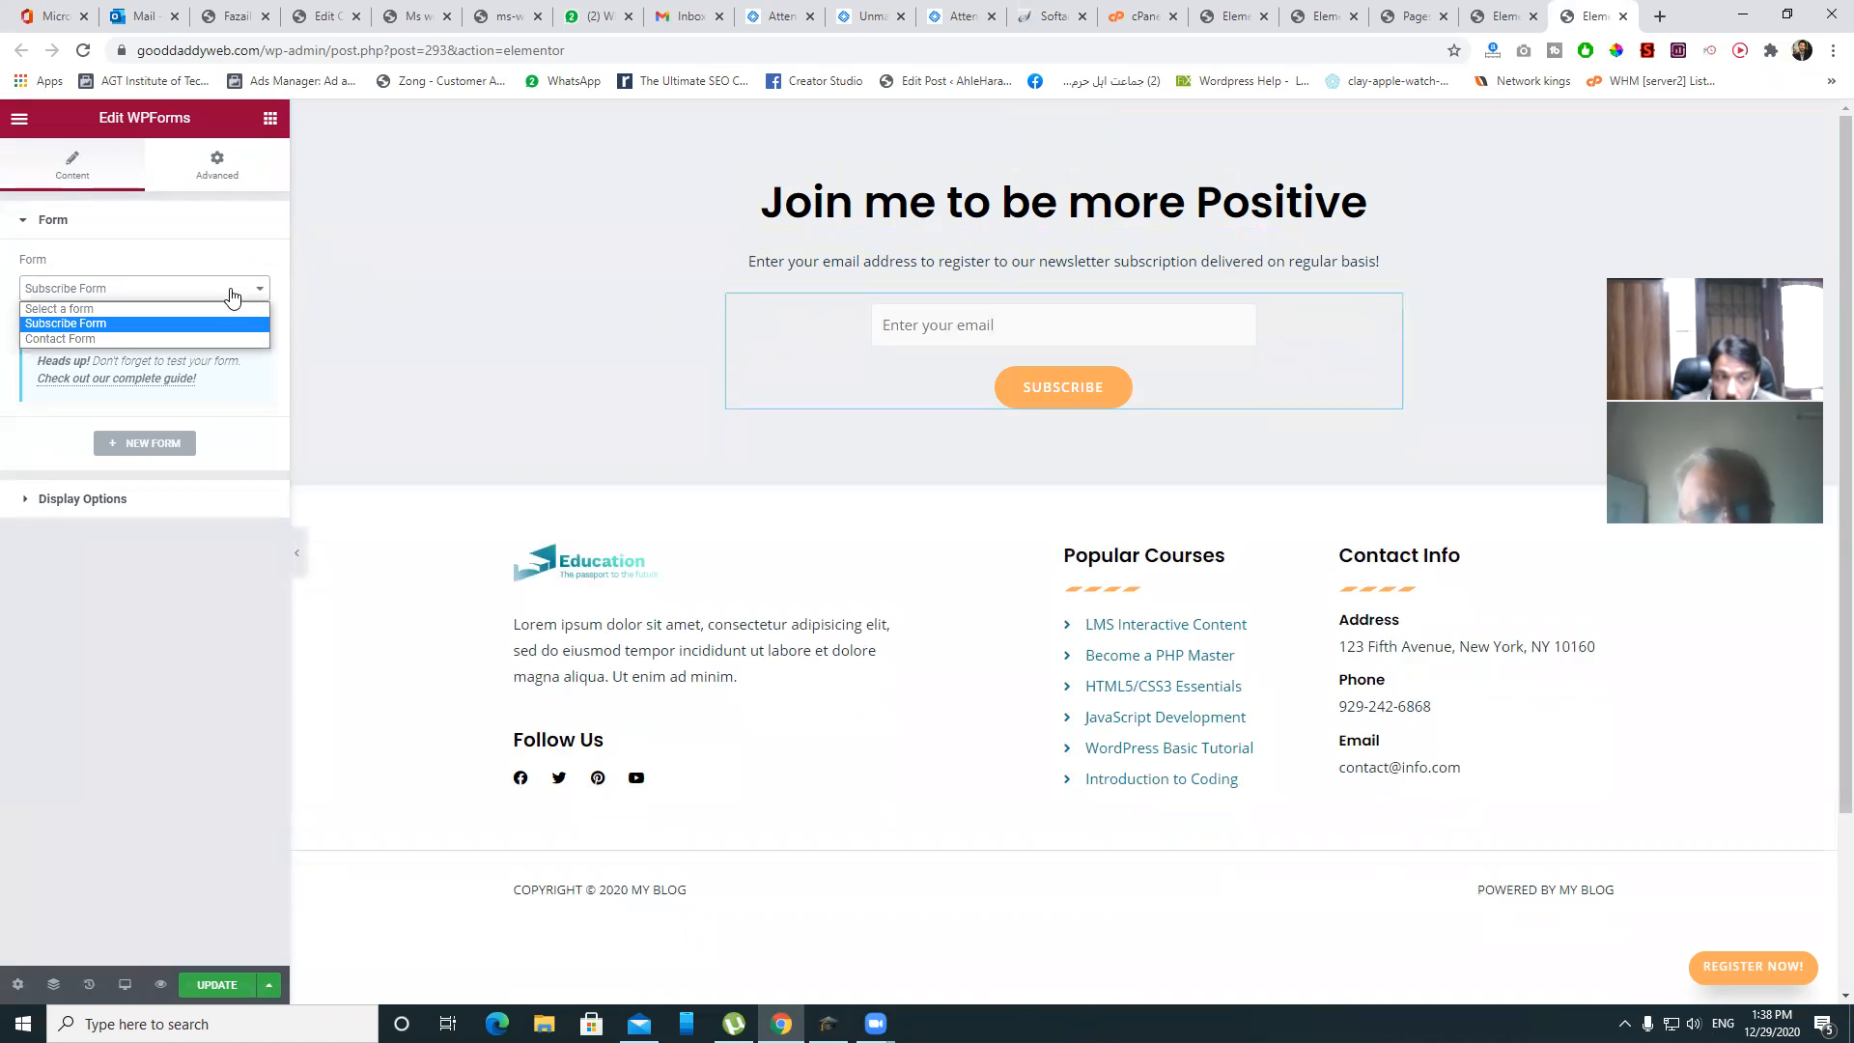
click(103, 339)
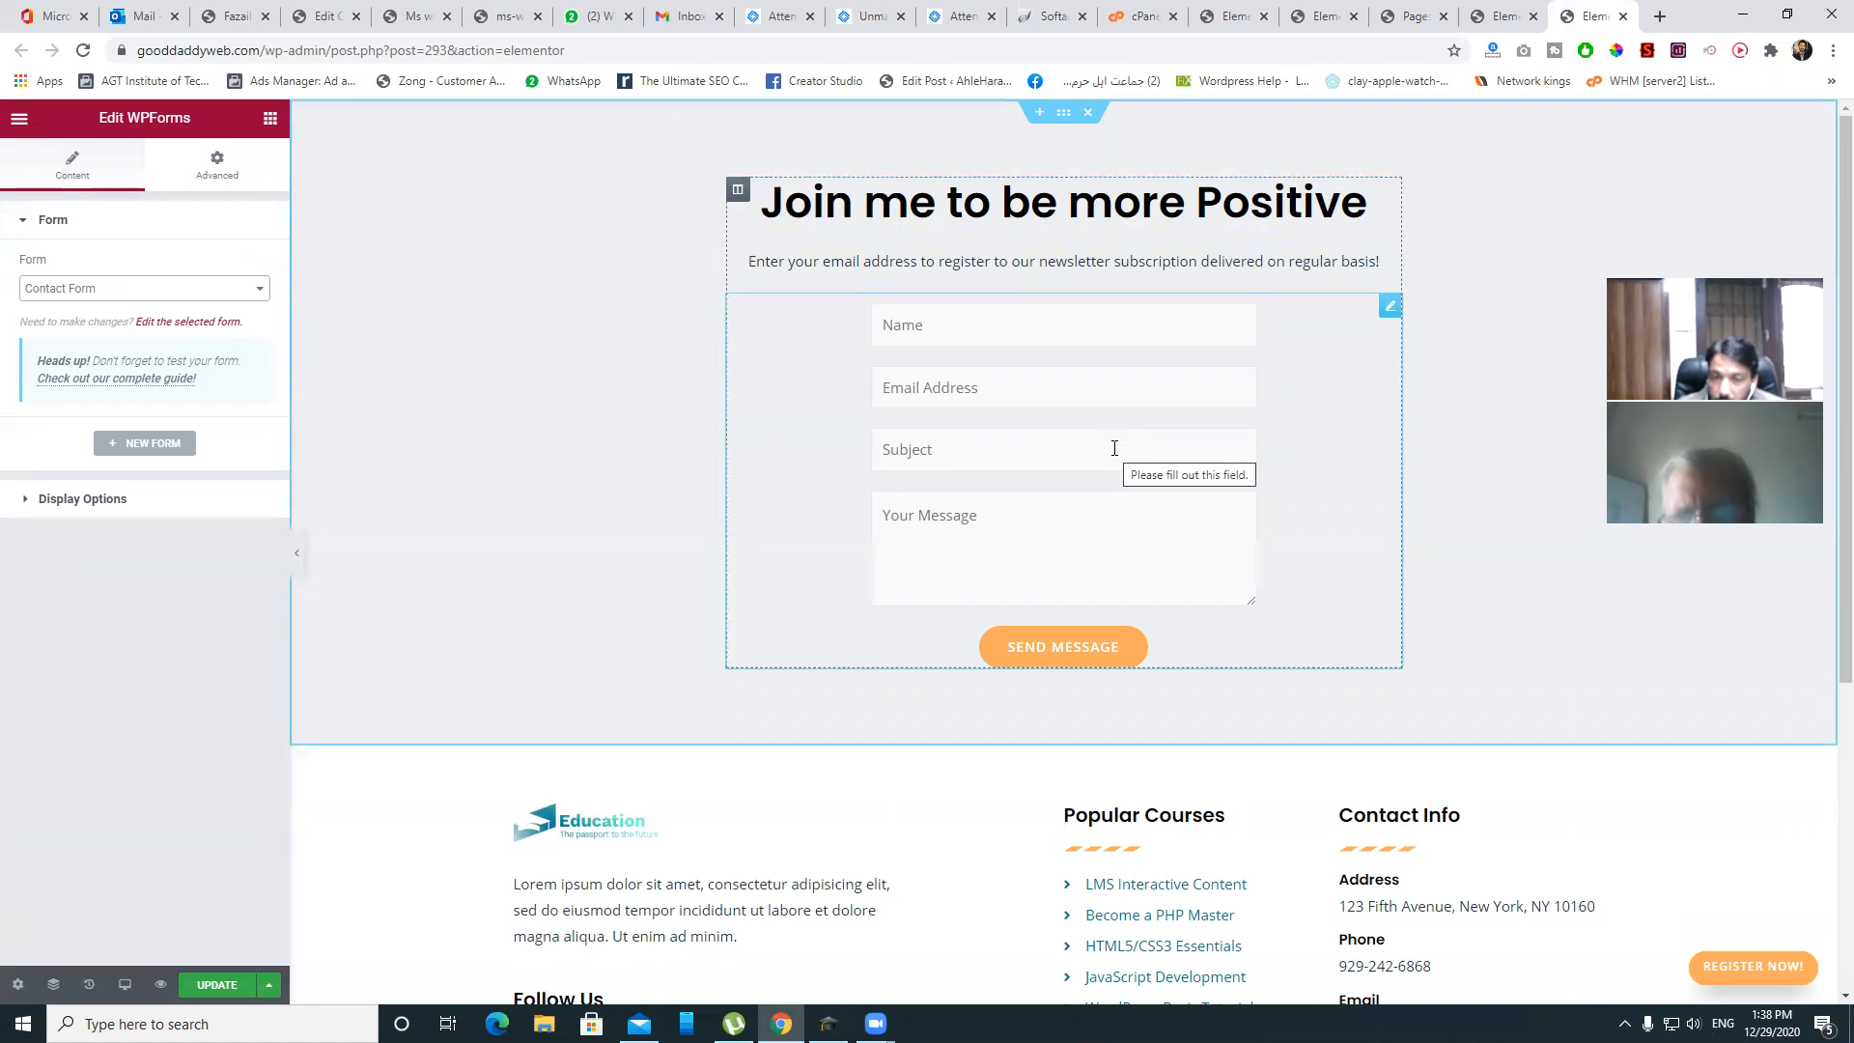
- Inspect the footer logo and Popular Courses list, then select the whole footer section
scroll(1213, 454, down, 5)
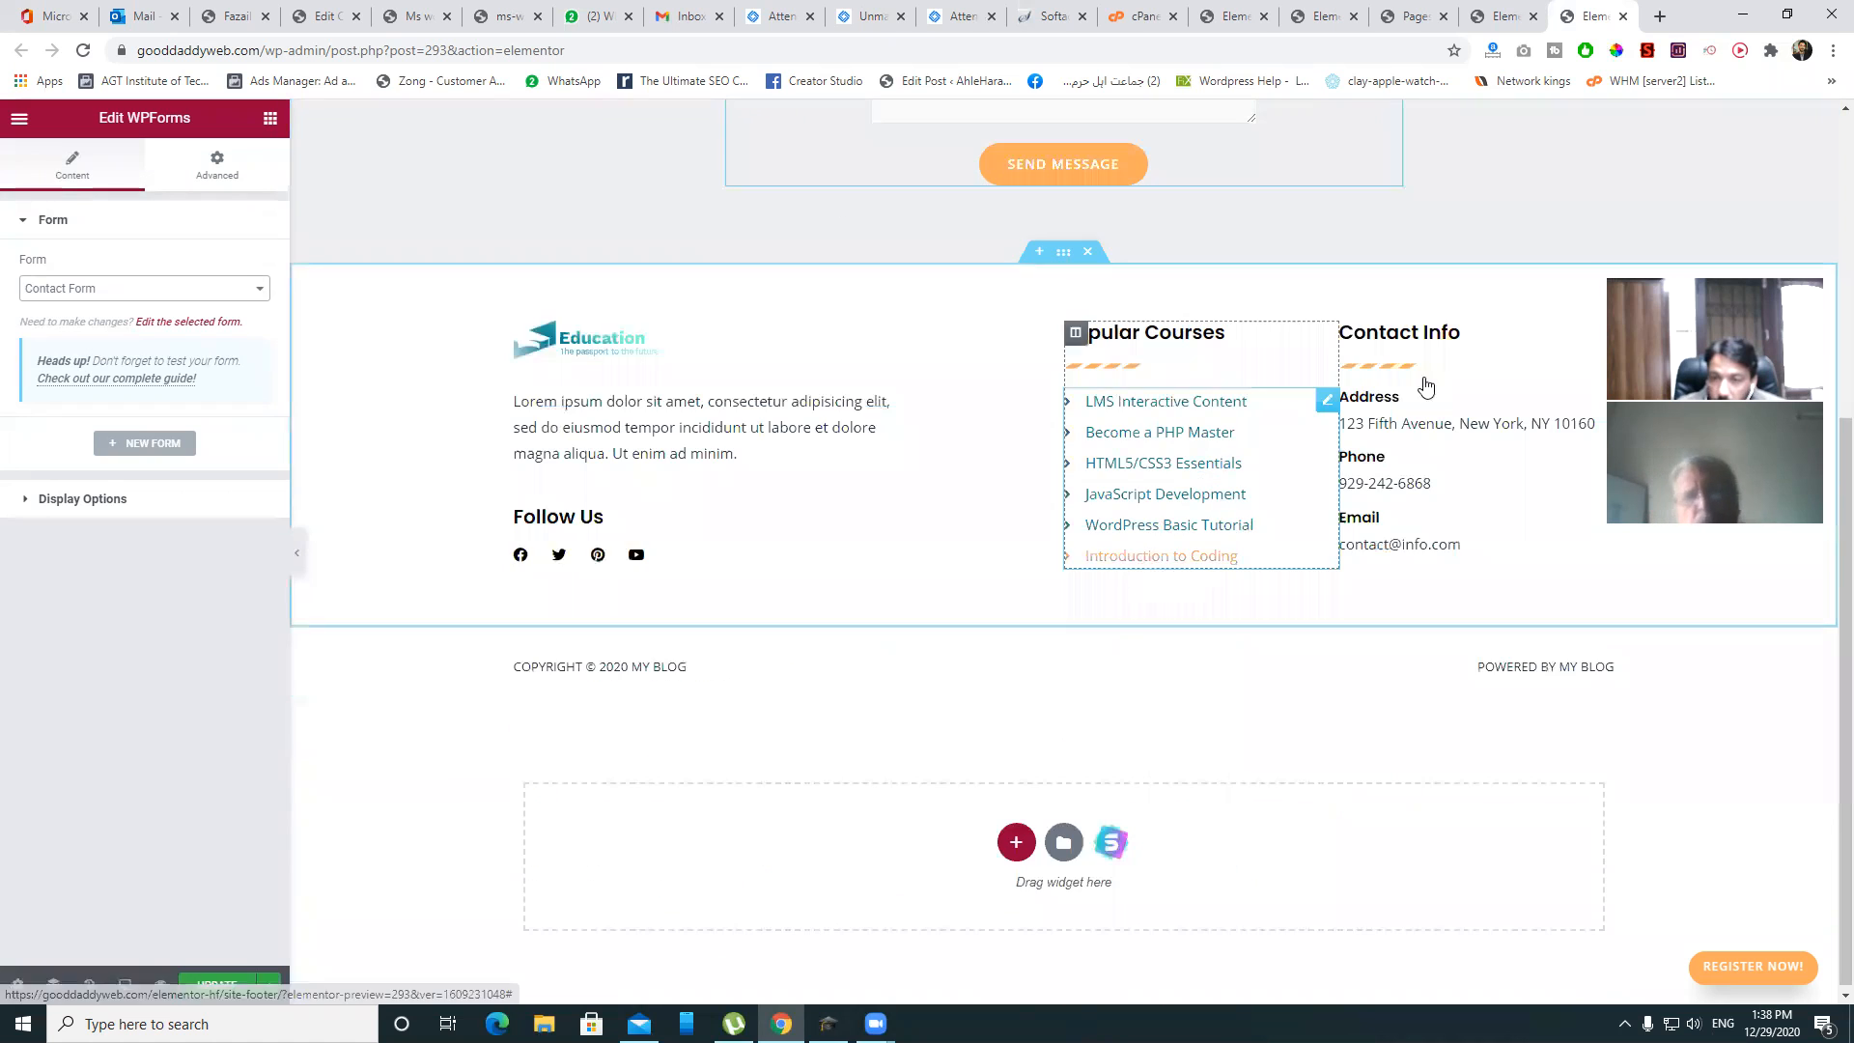
click(558, 340)
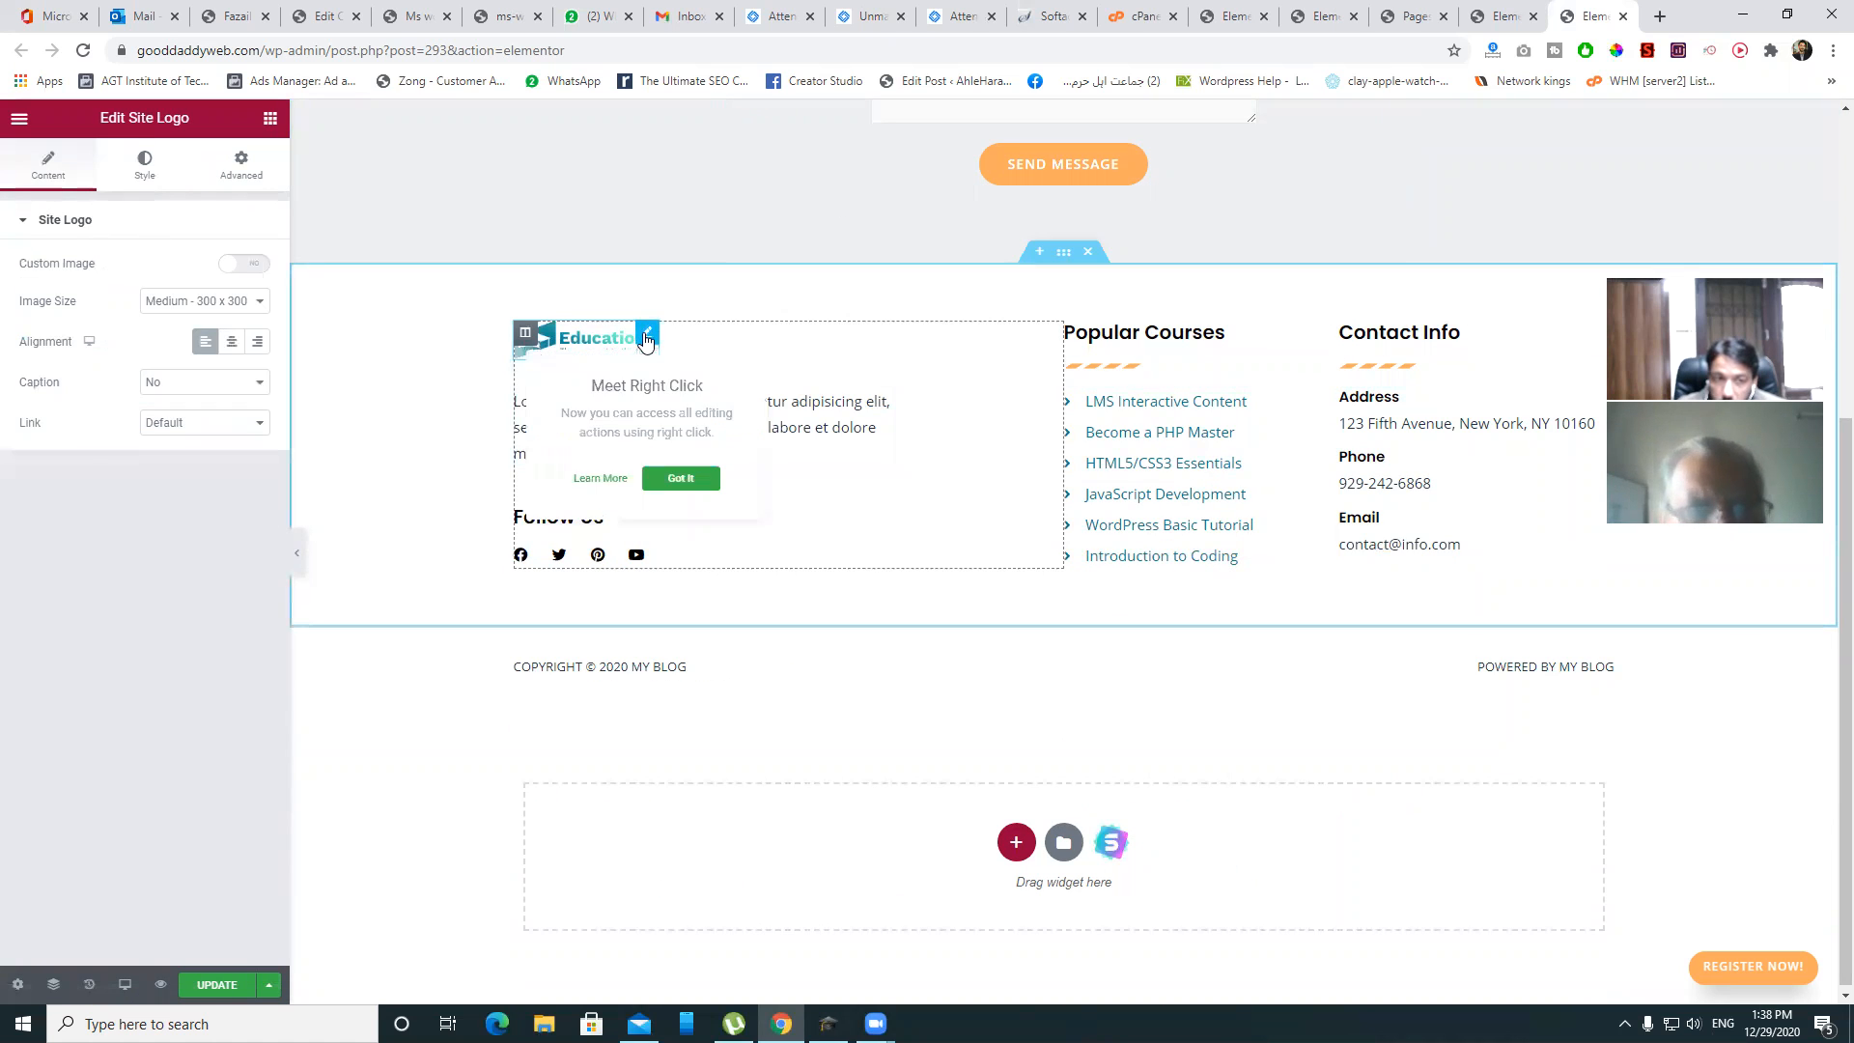
click(142, 172)
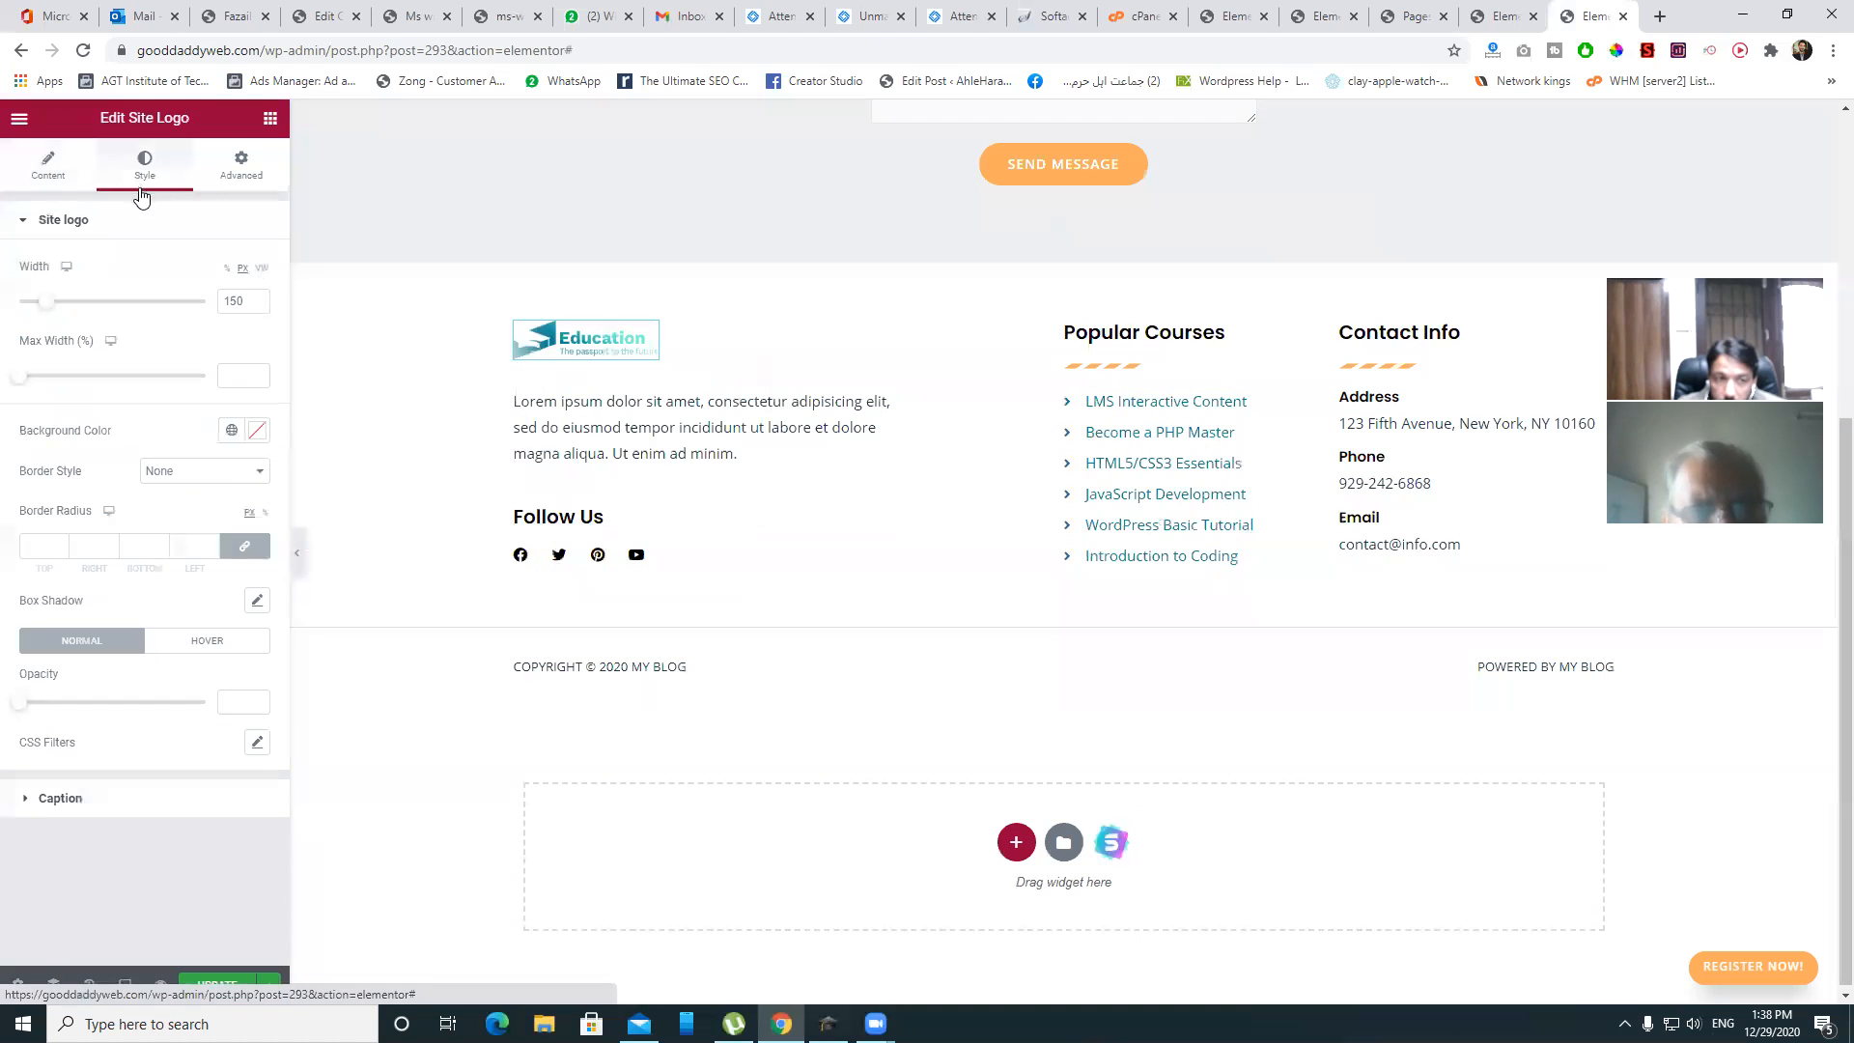
click(81, 174)
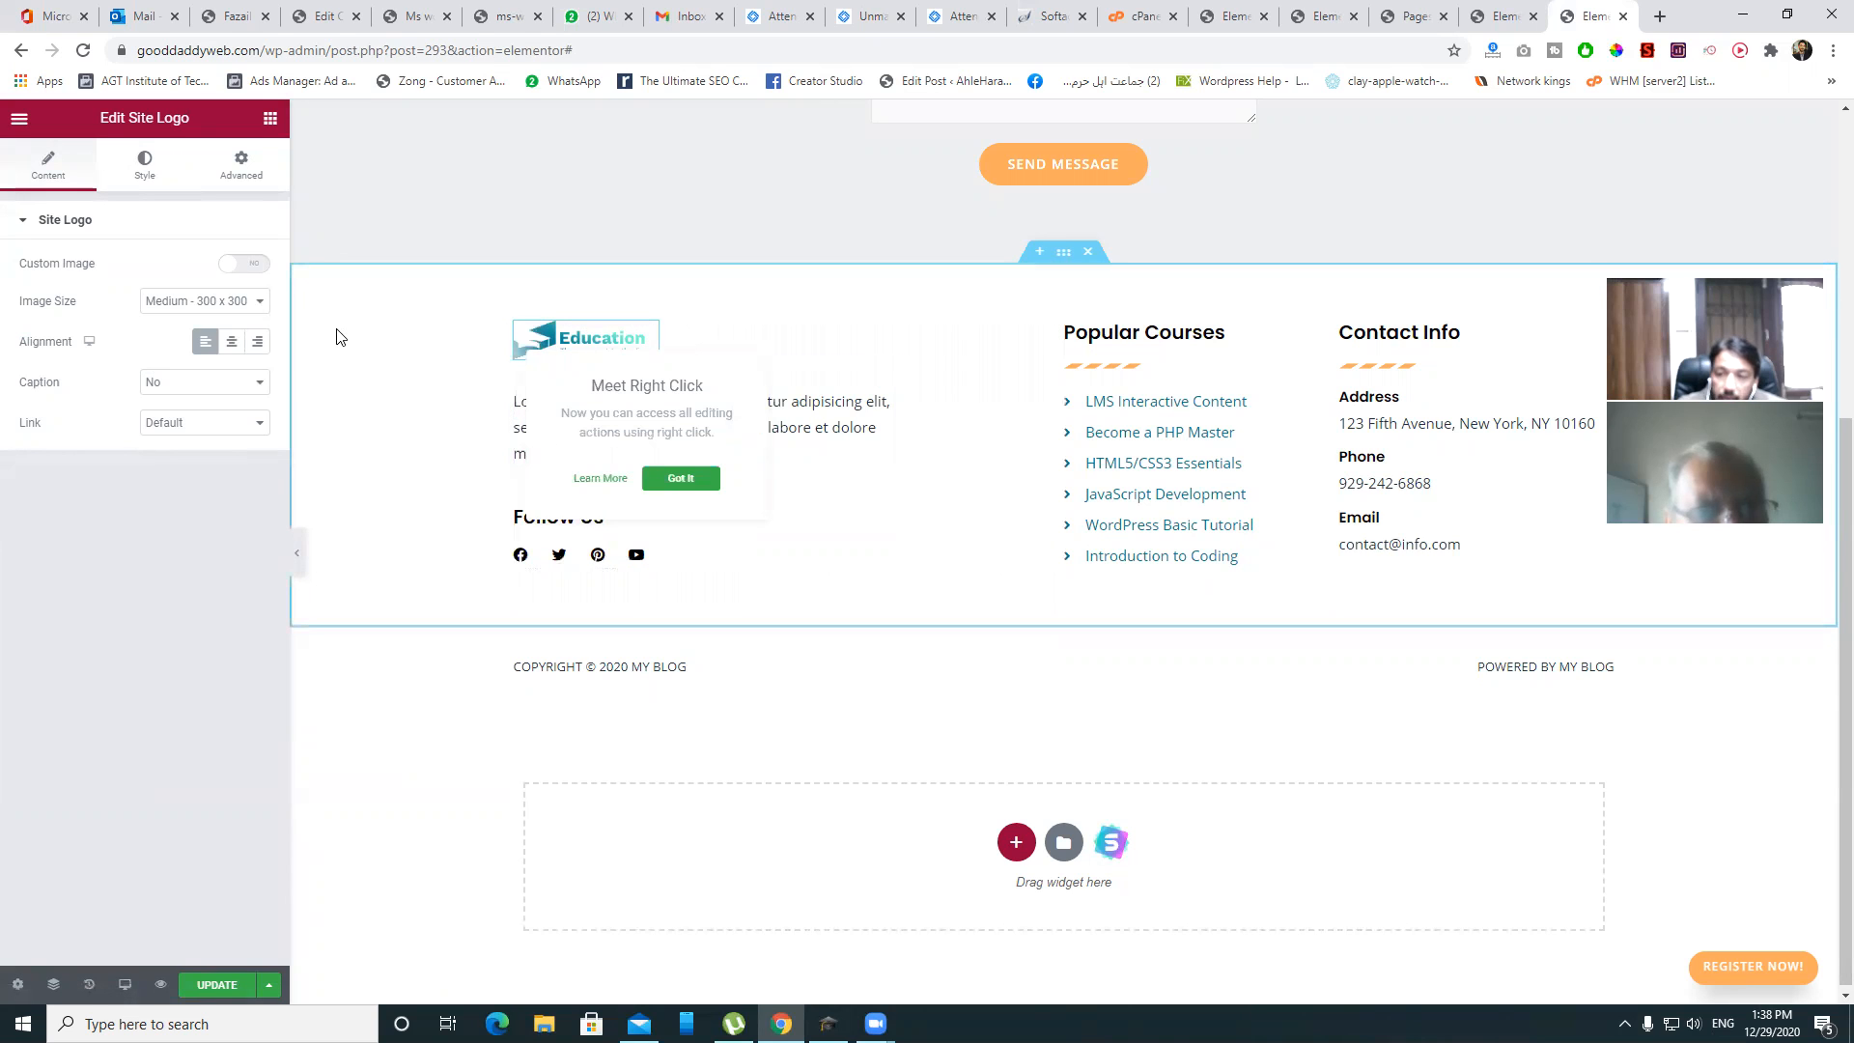
click(573, 341)
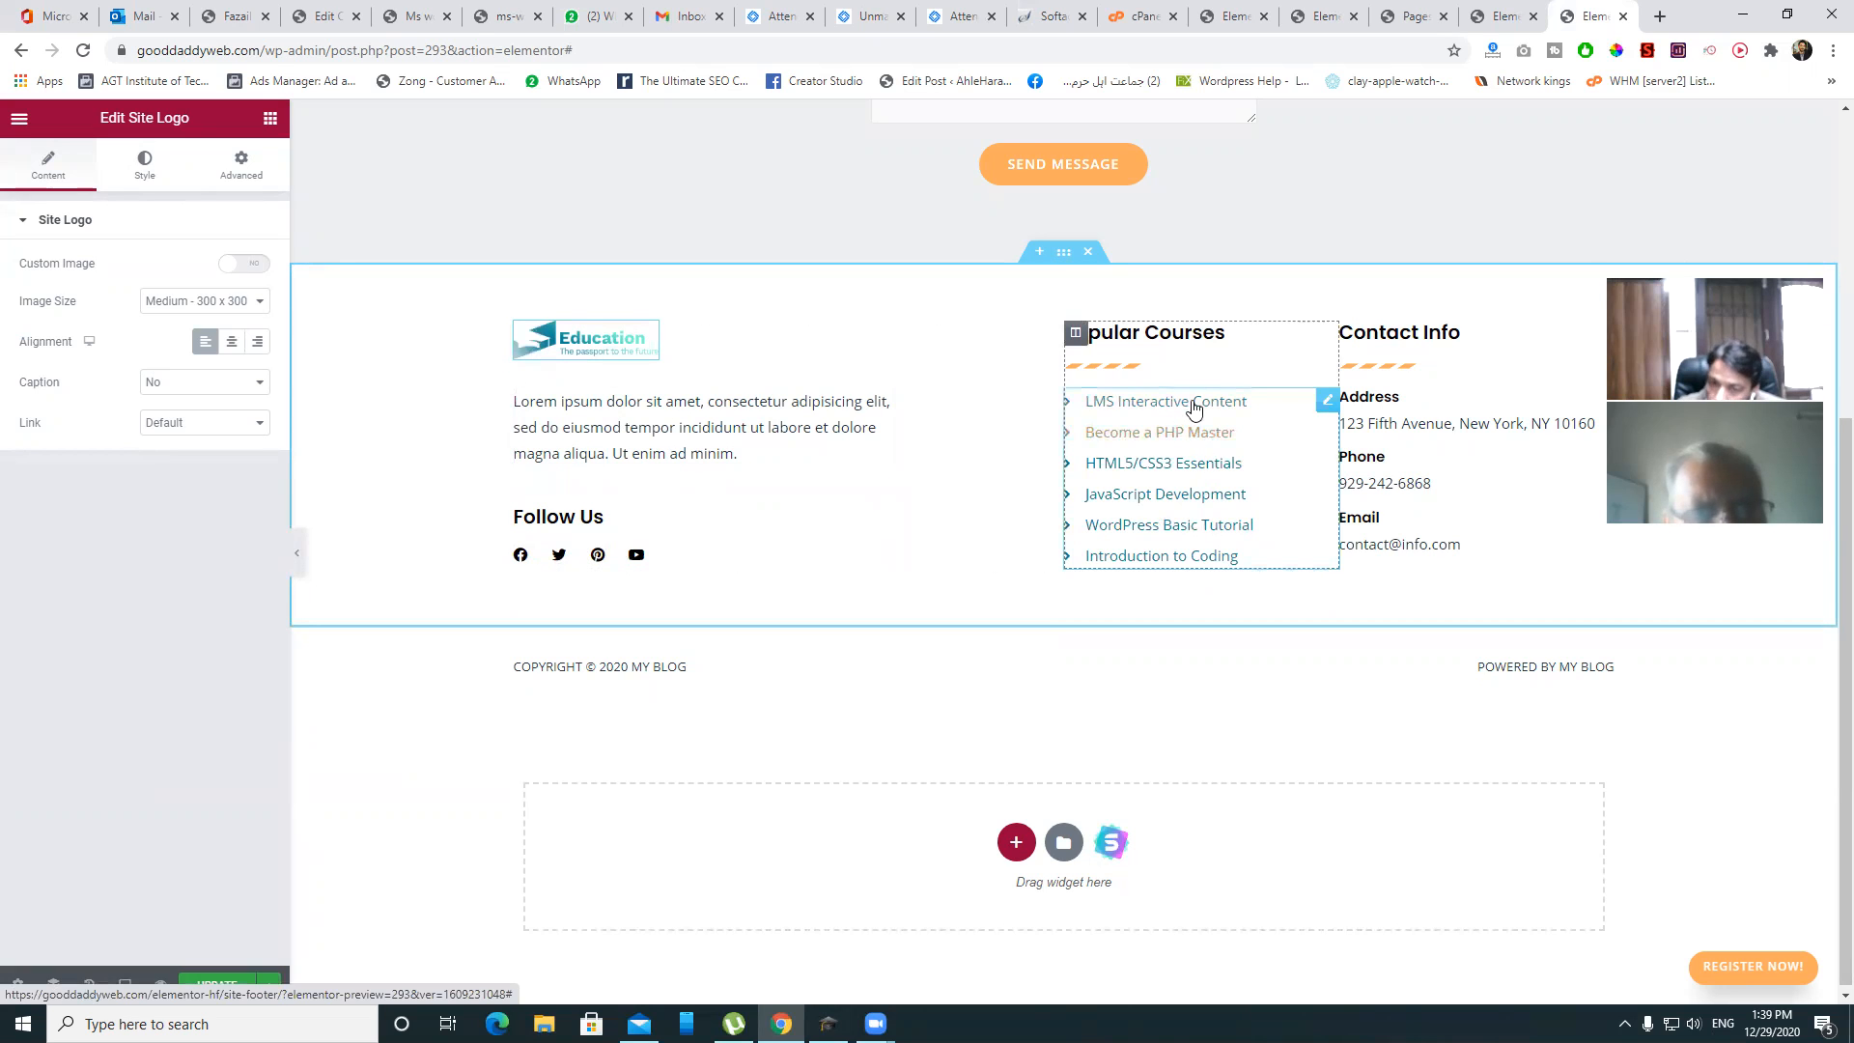
click(1327, 400)
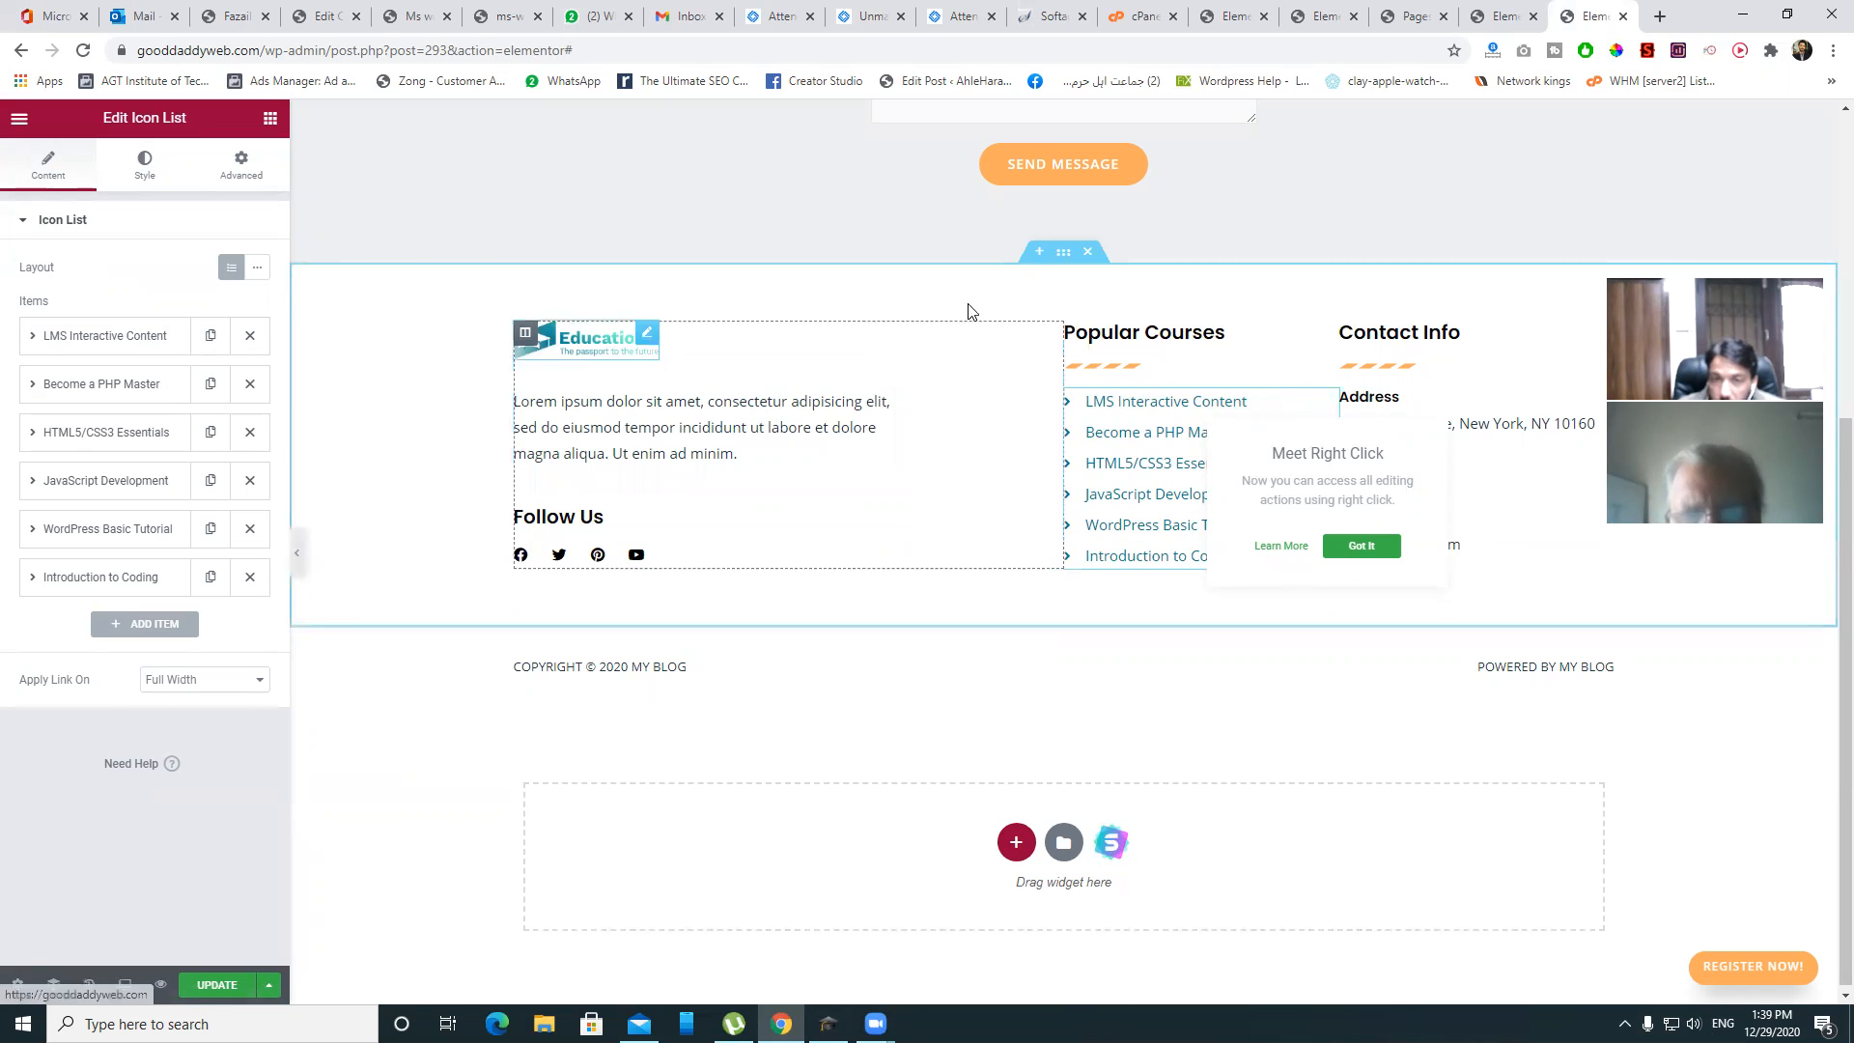
click(1063, 253)
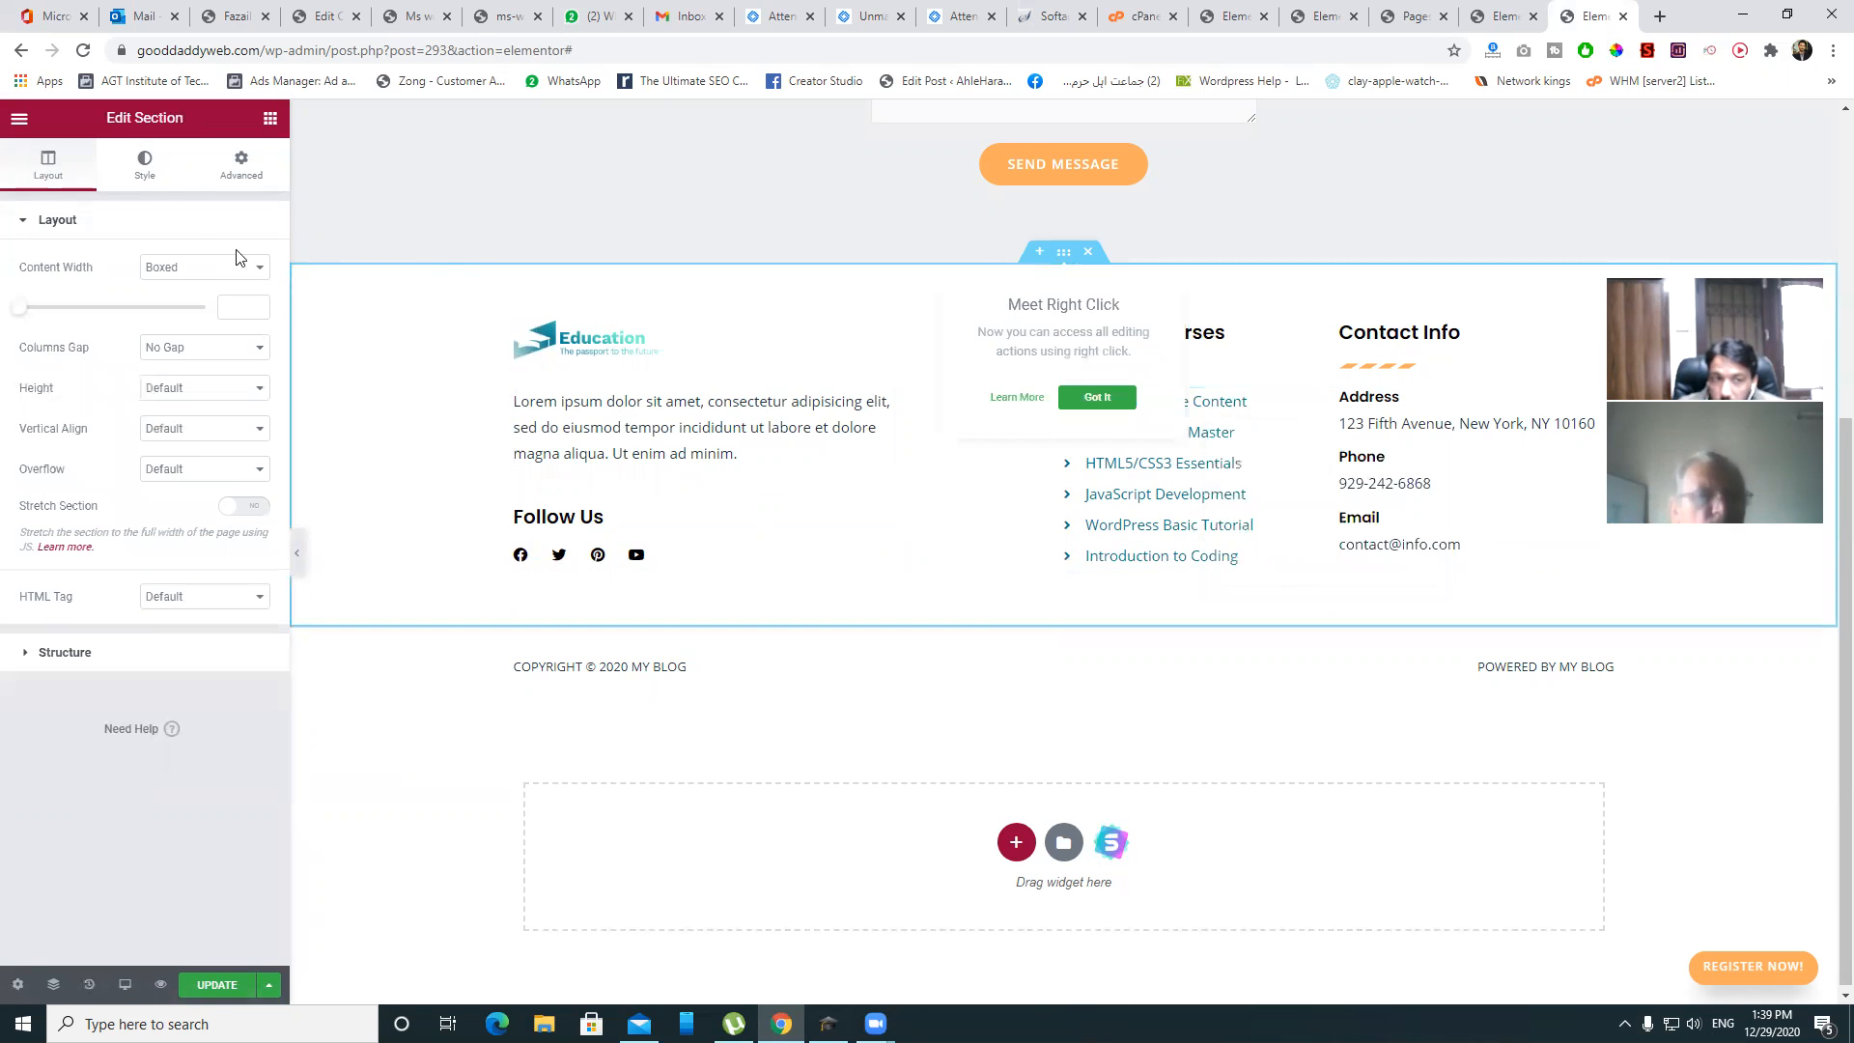
- Give the footer section a classic background using the laptop-on-desk photo from the media library
click(145, 165)
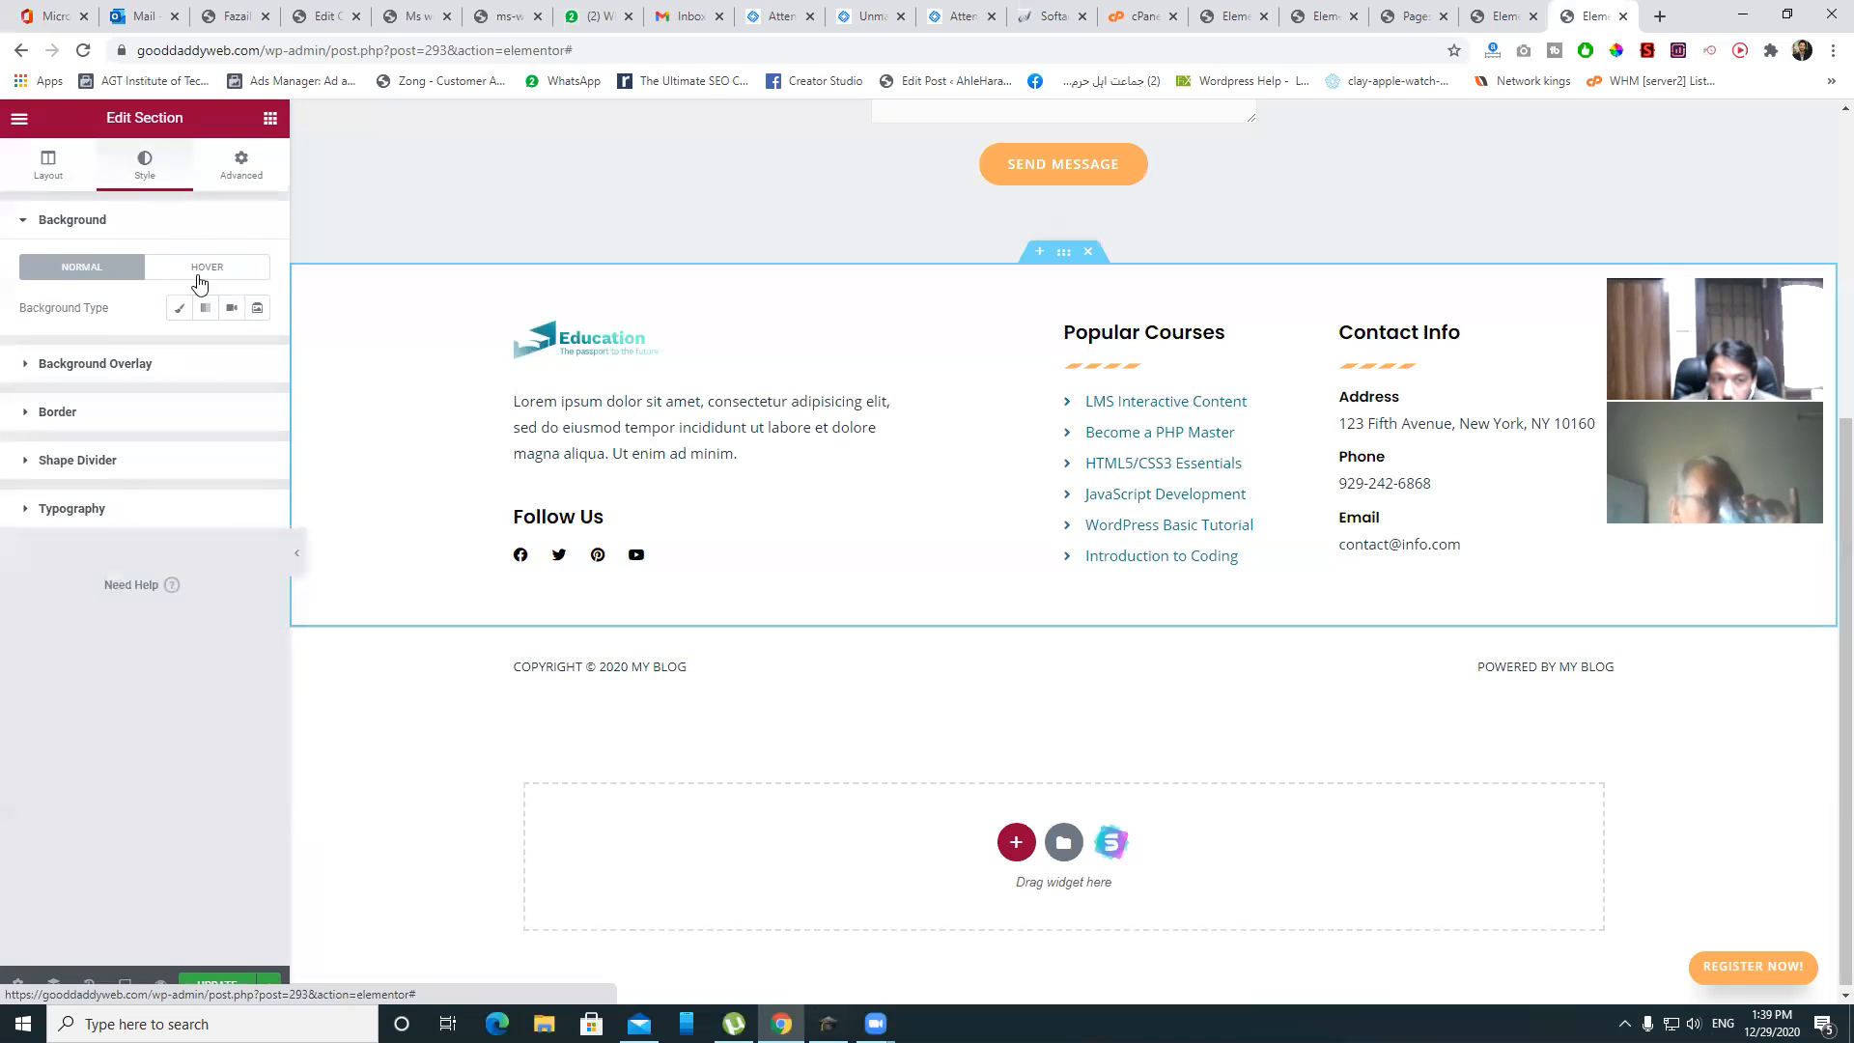
click(179, 307)
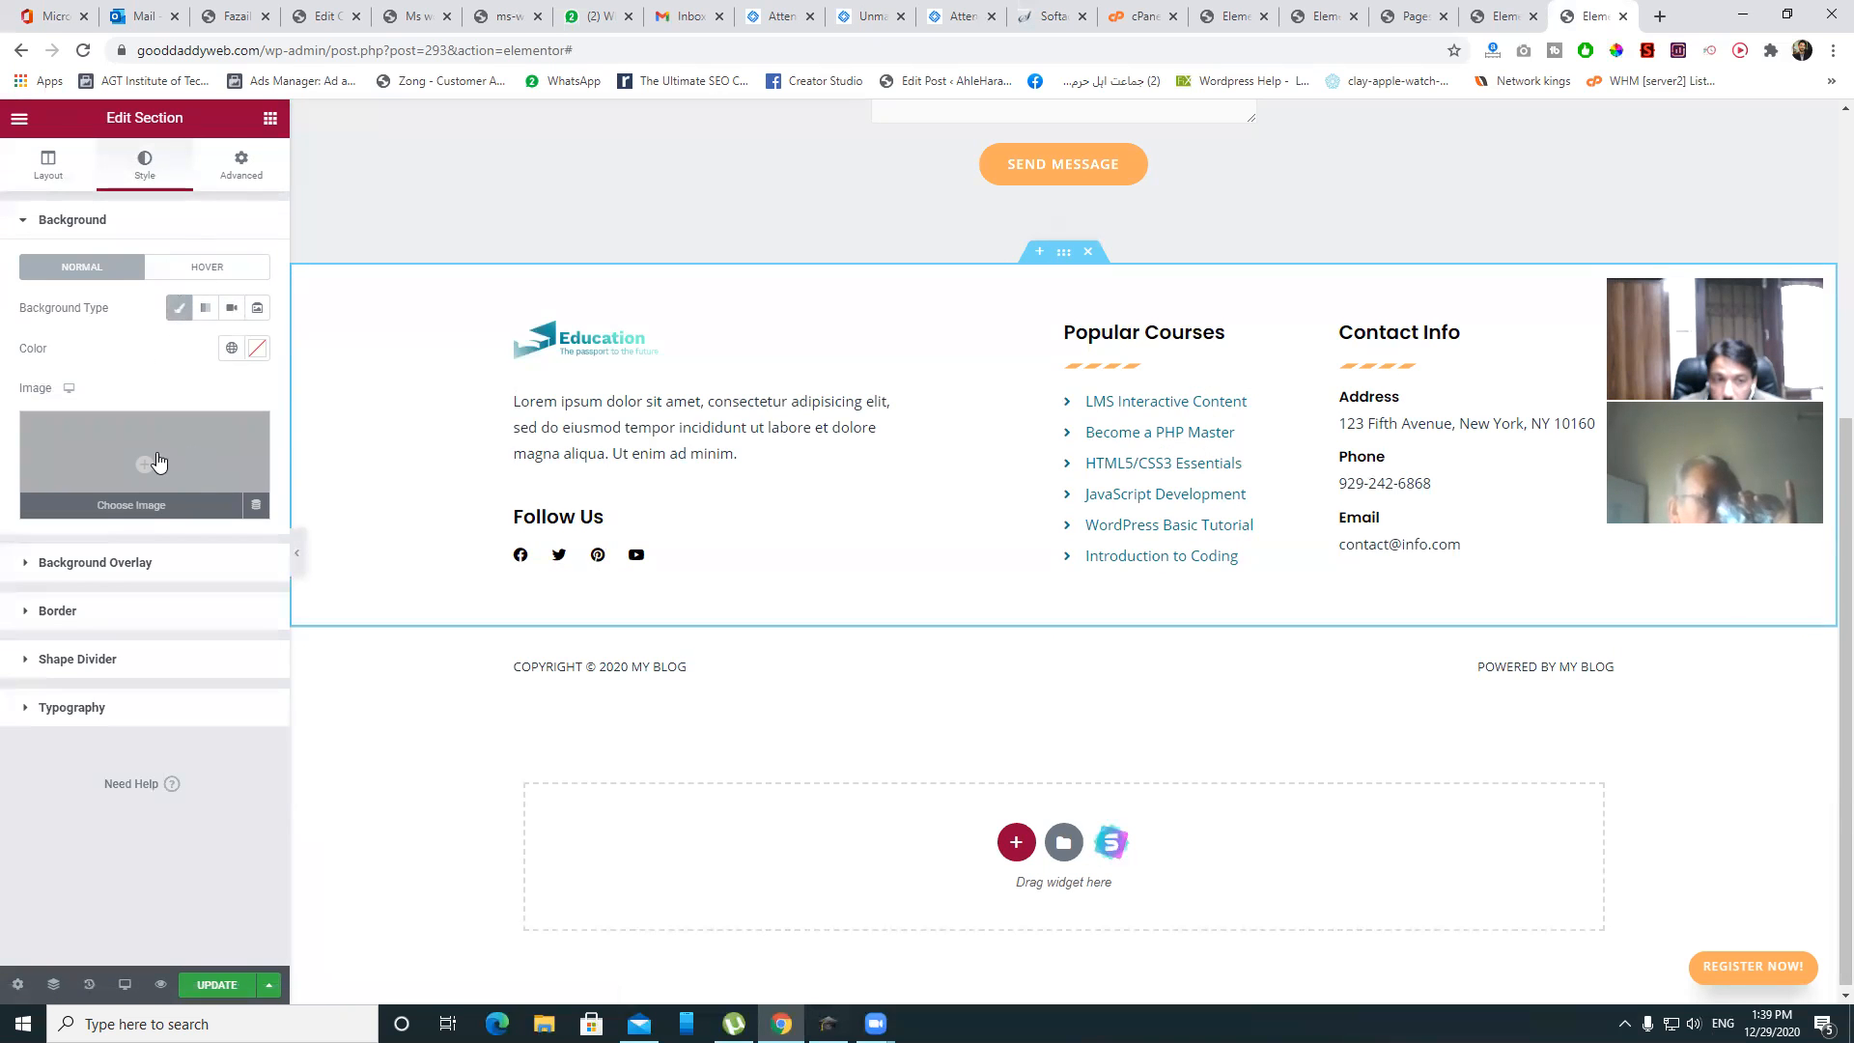
click(159, 463)
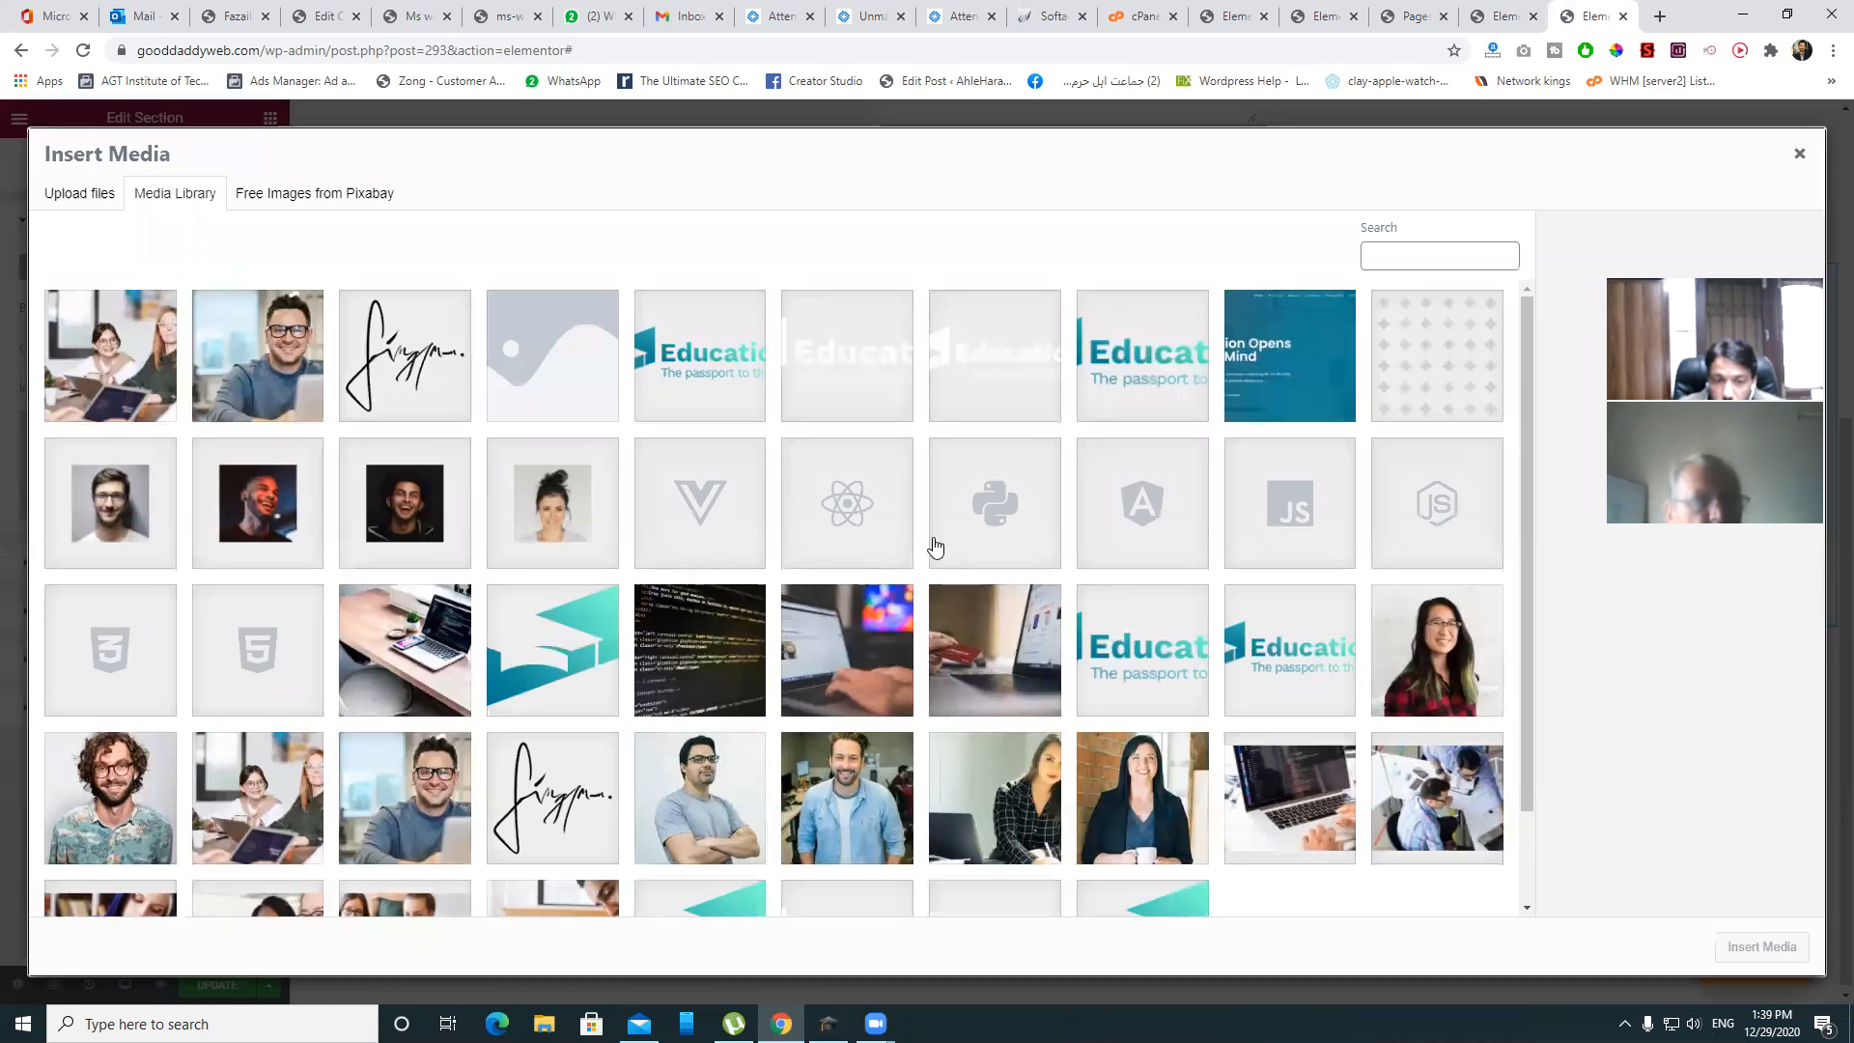
scroll(935, 547, down, 2)
scroll(1285, 500, up, 2)
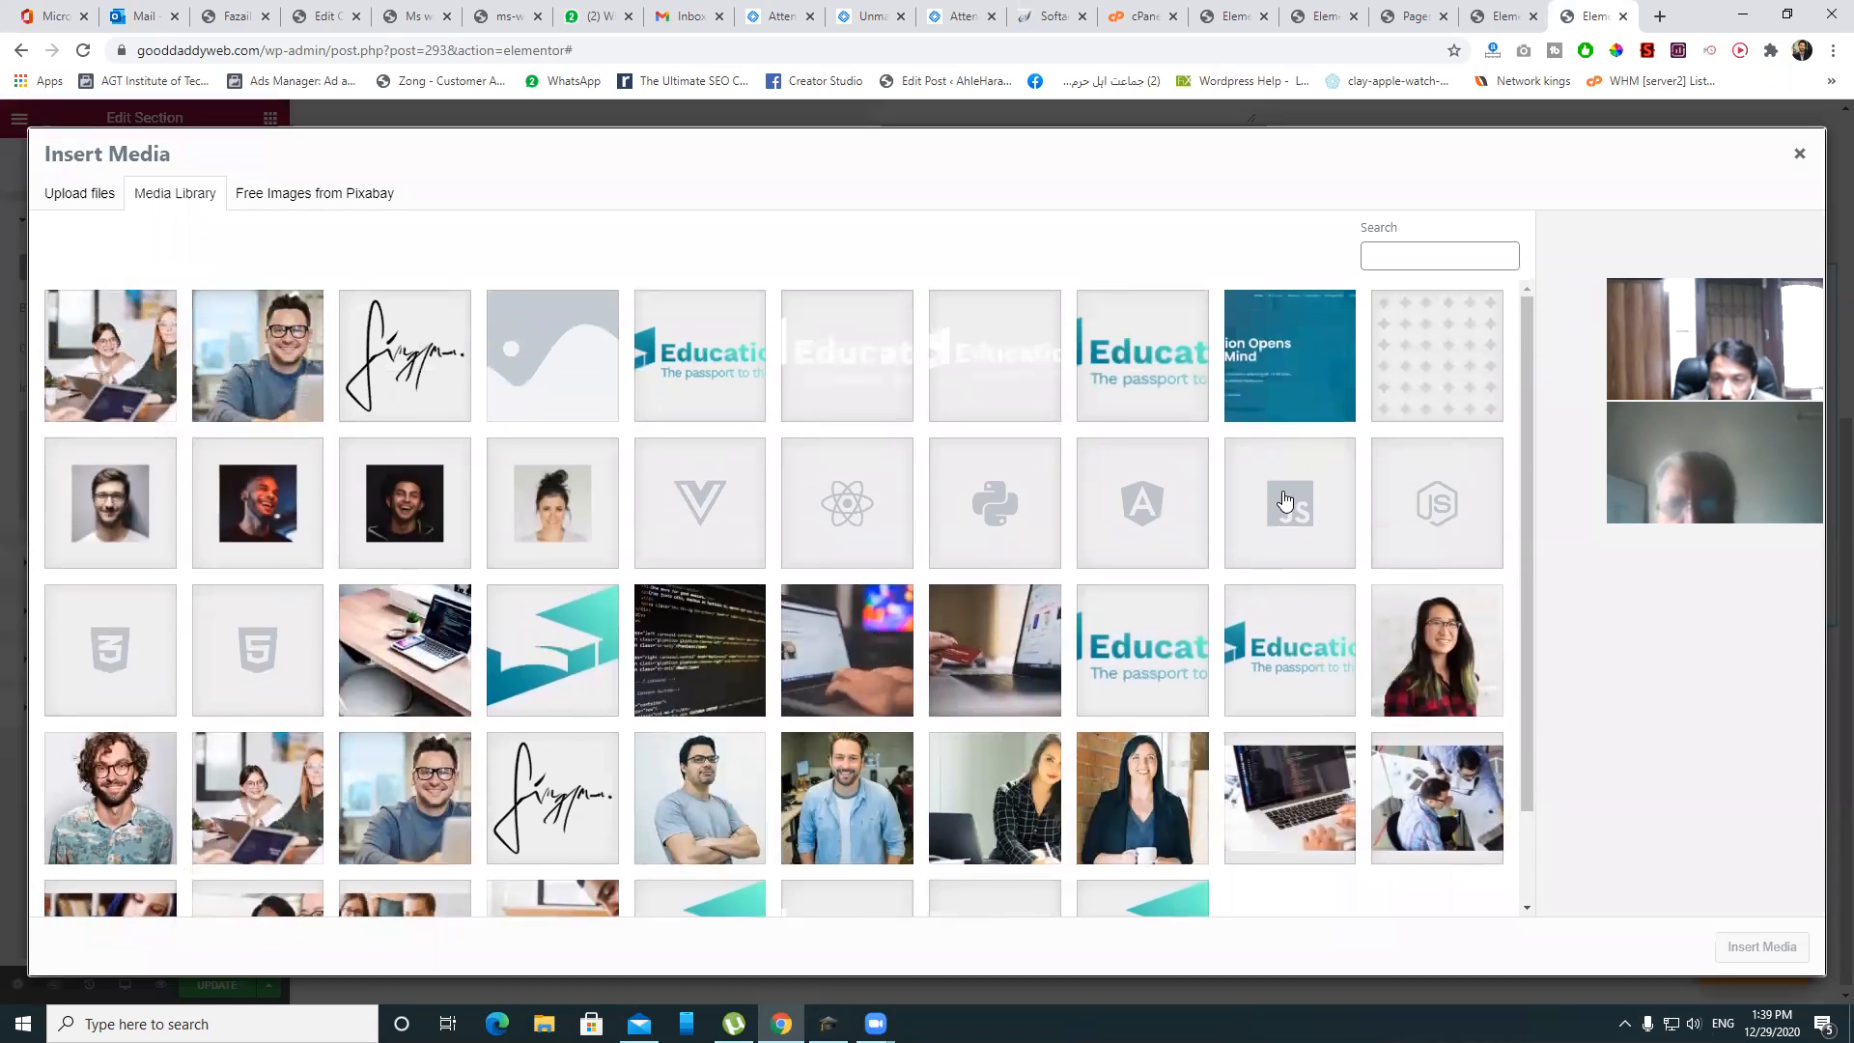
click(406, 661)
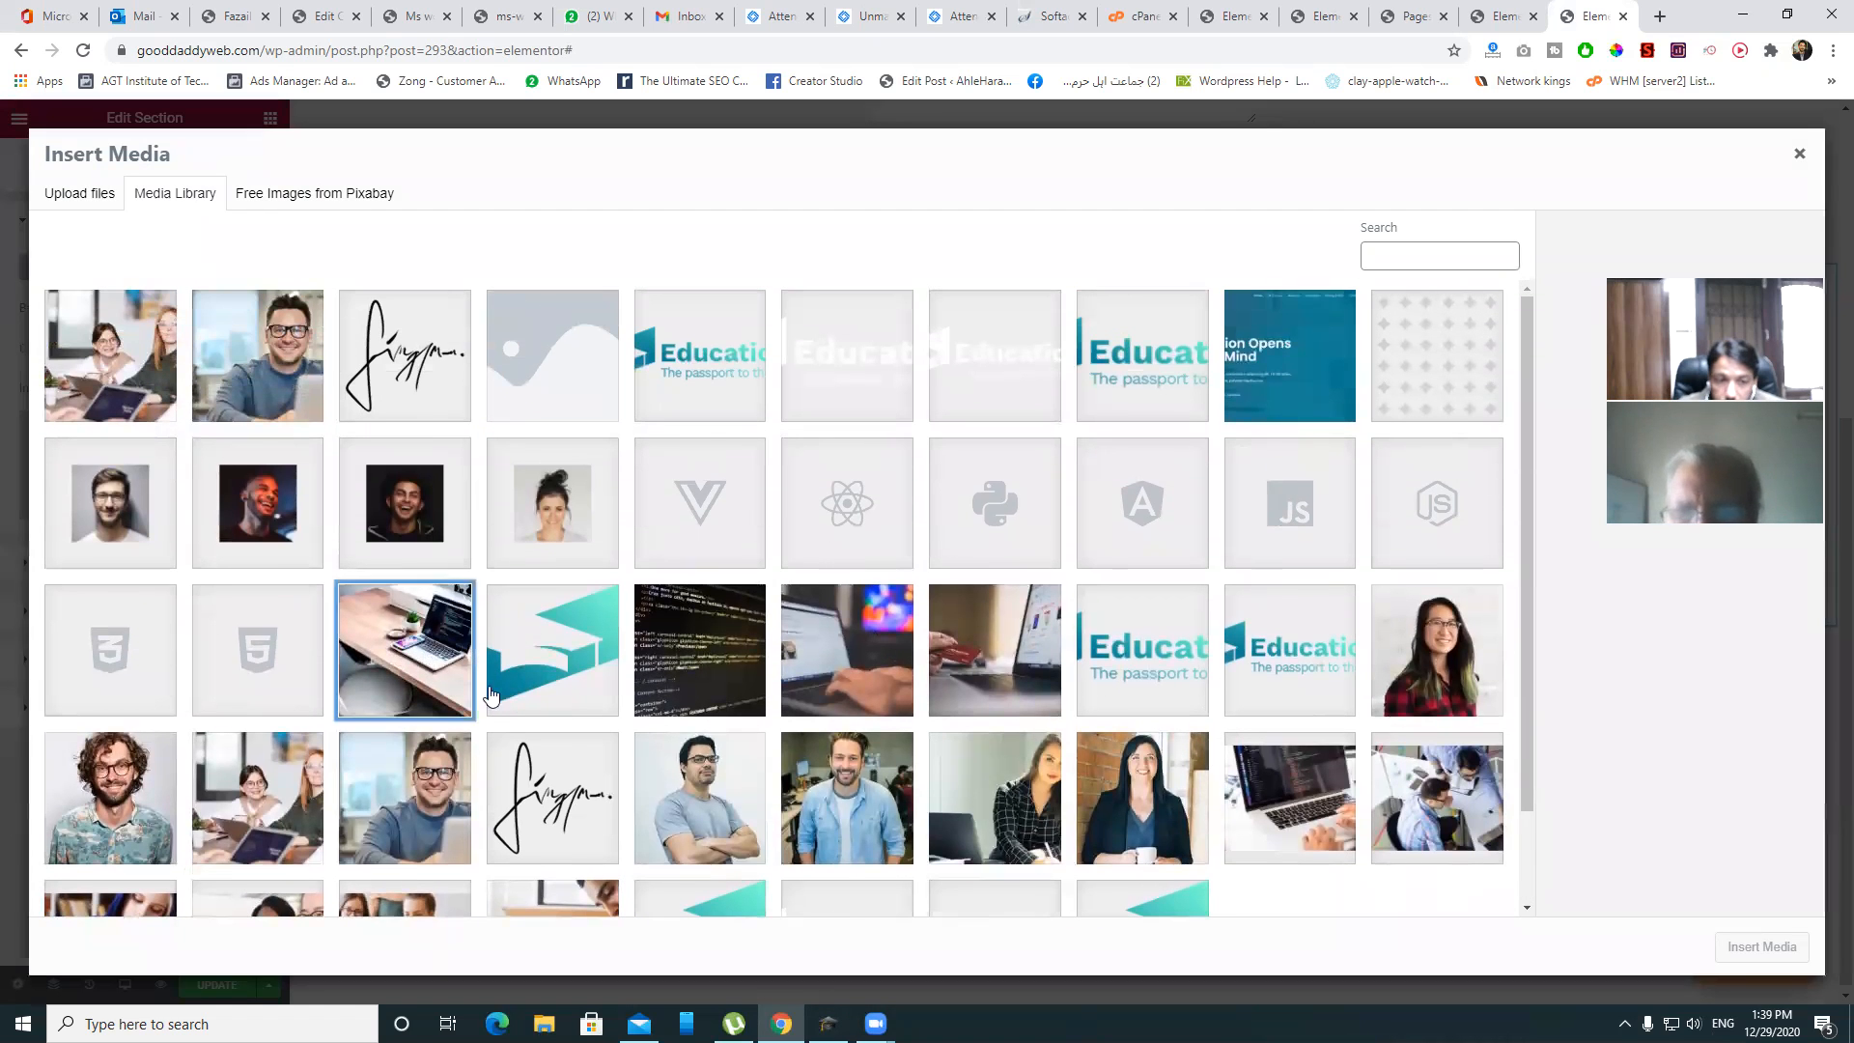
click(1775, 948)
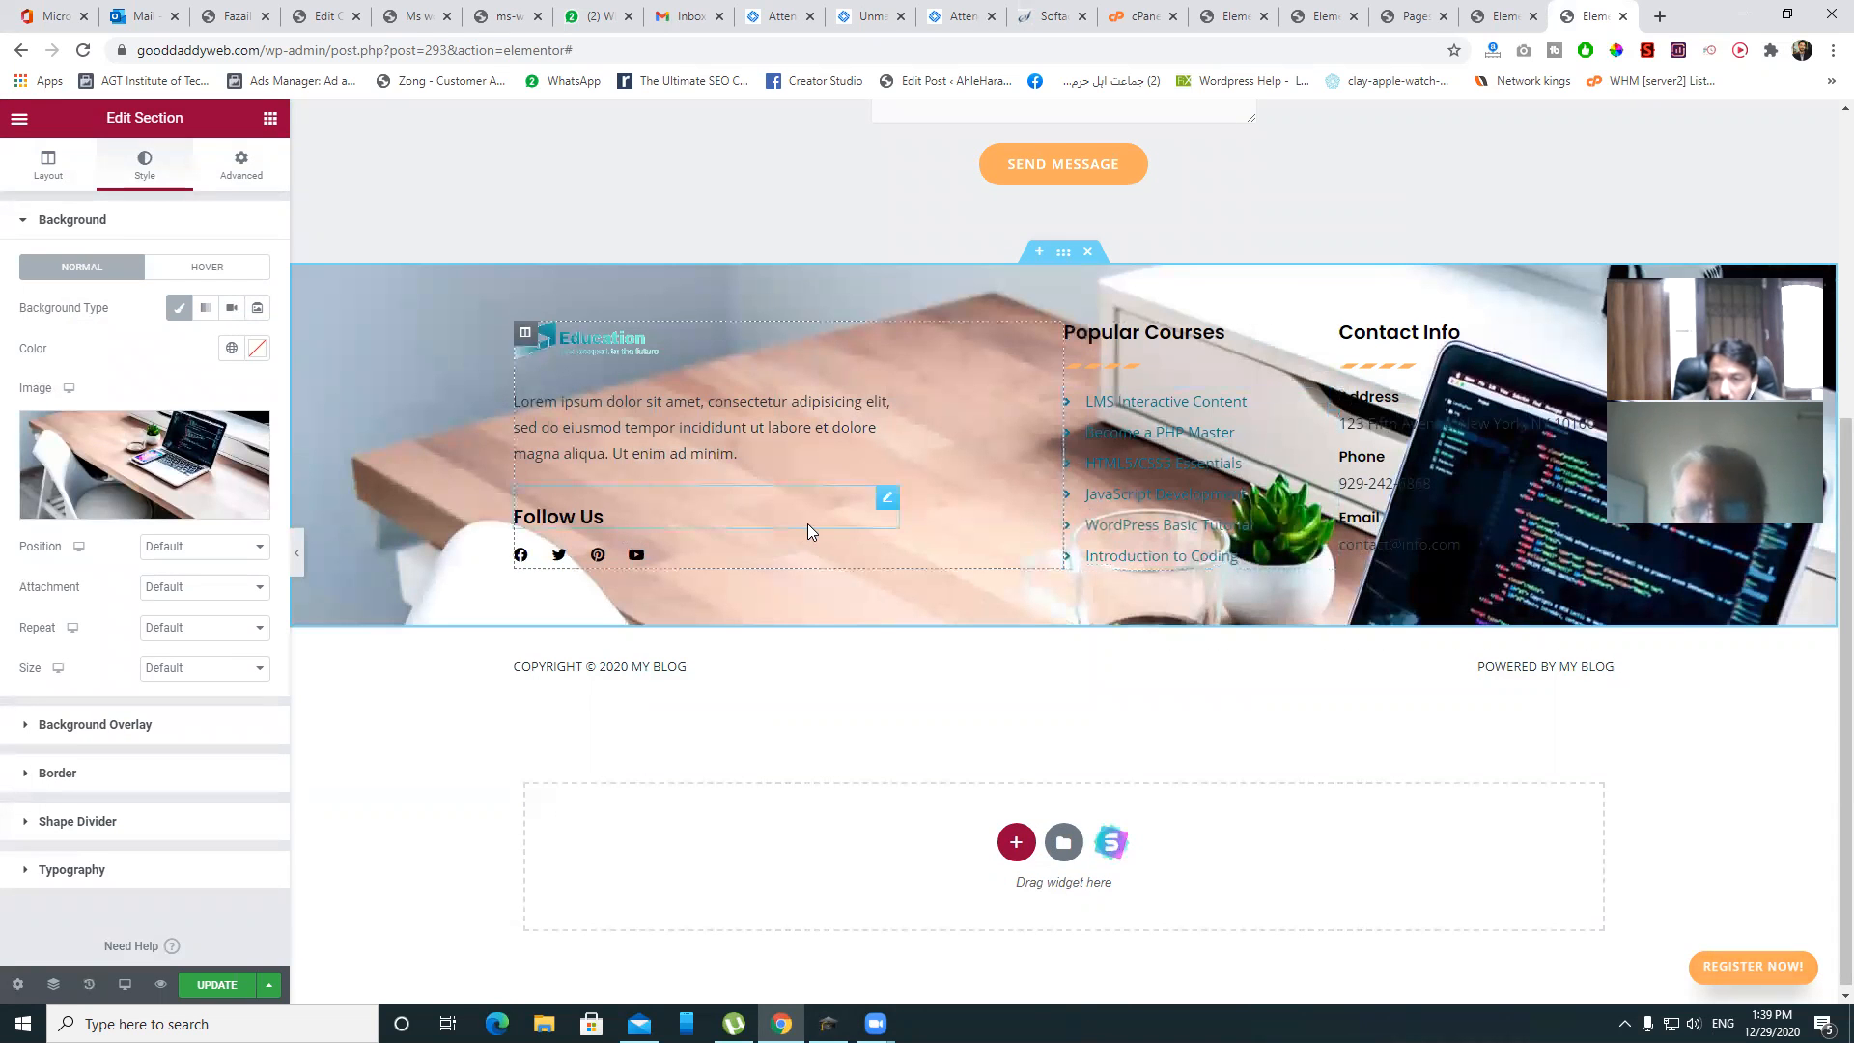
click(1064, 255)
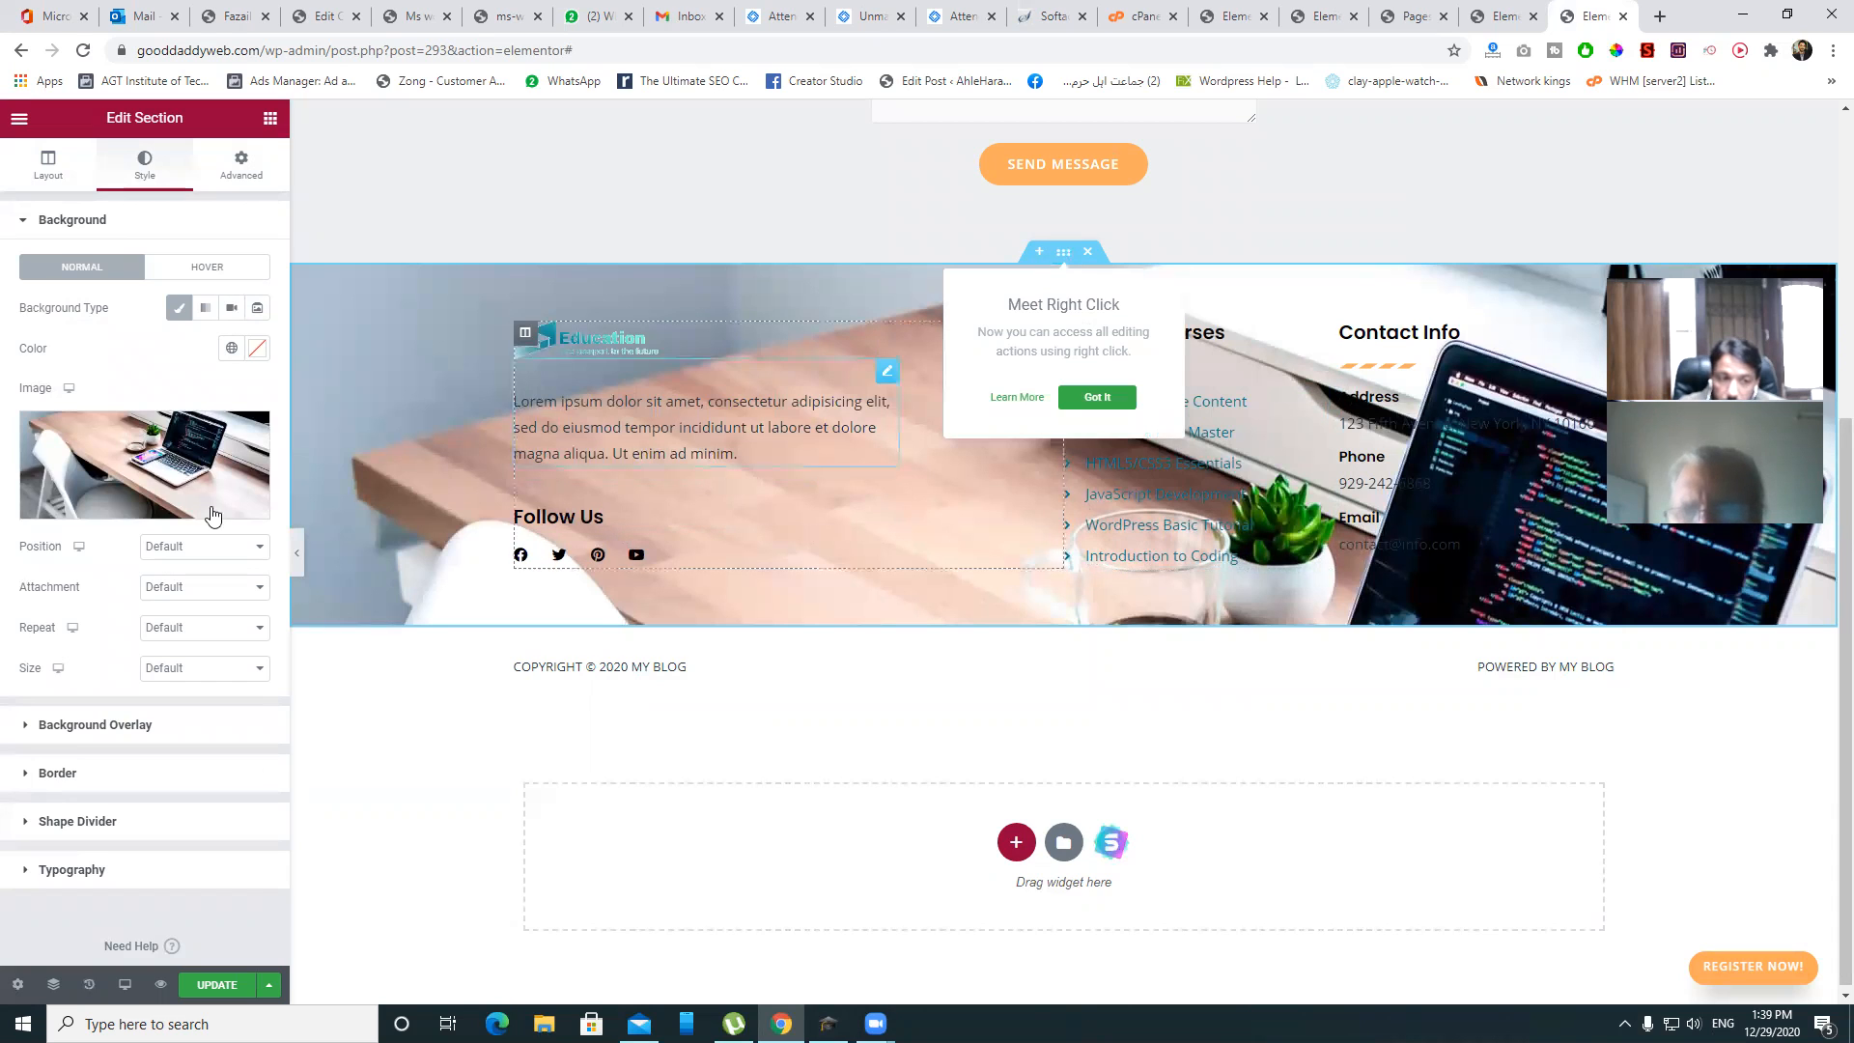
- Switch the footer's background overlay to a gradient with a pink second colour
click(131, 732)
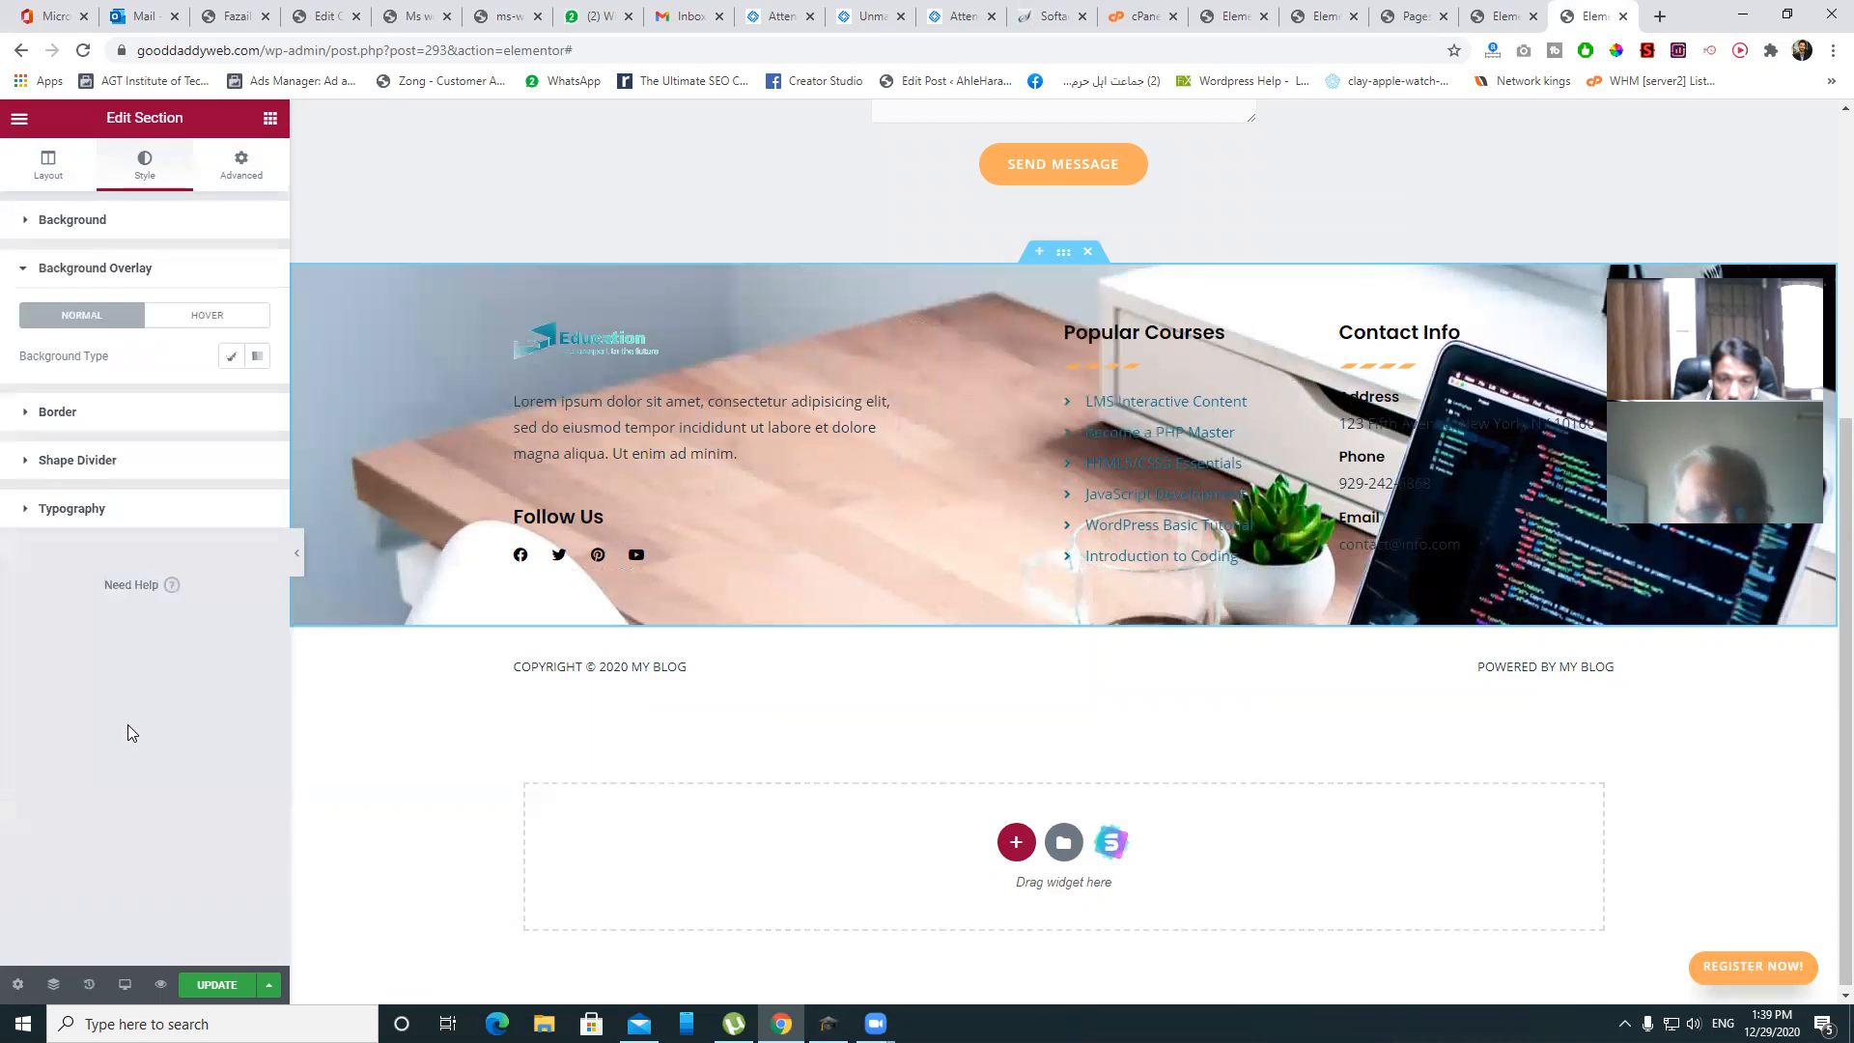
click(233, 357)
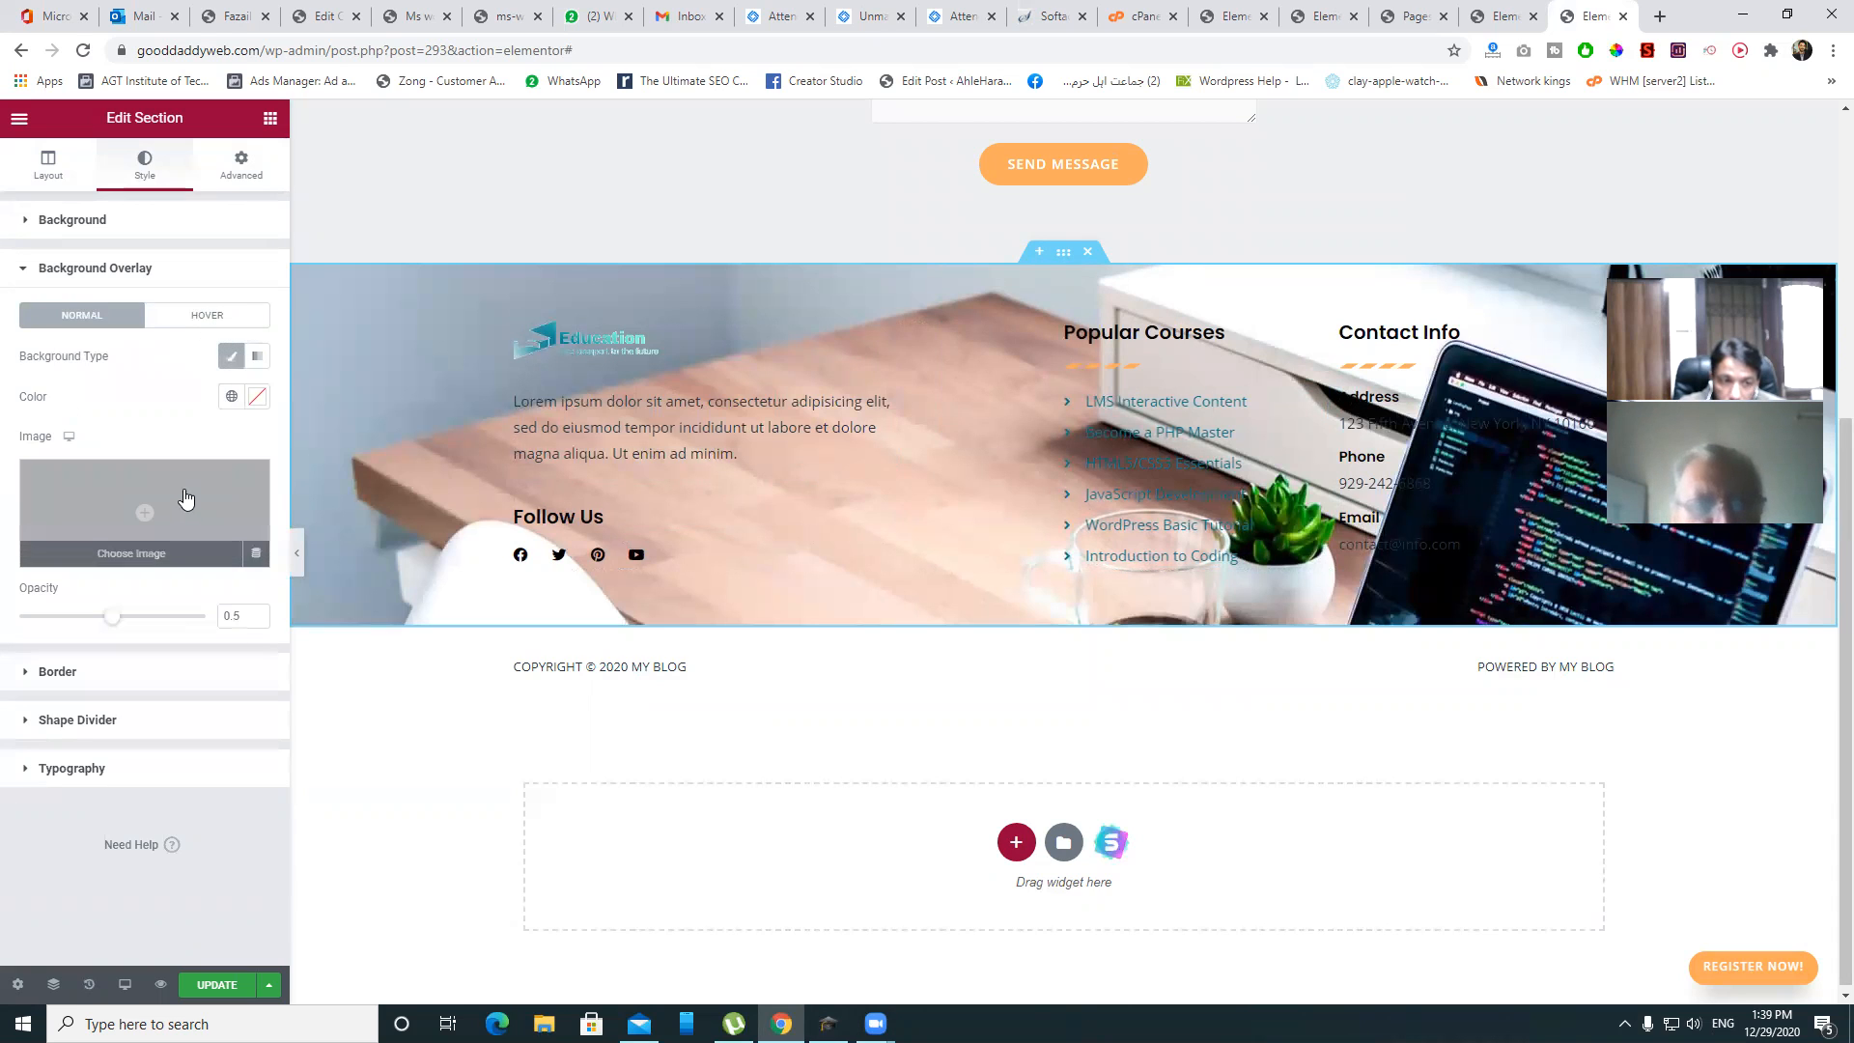
click(257, 356)
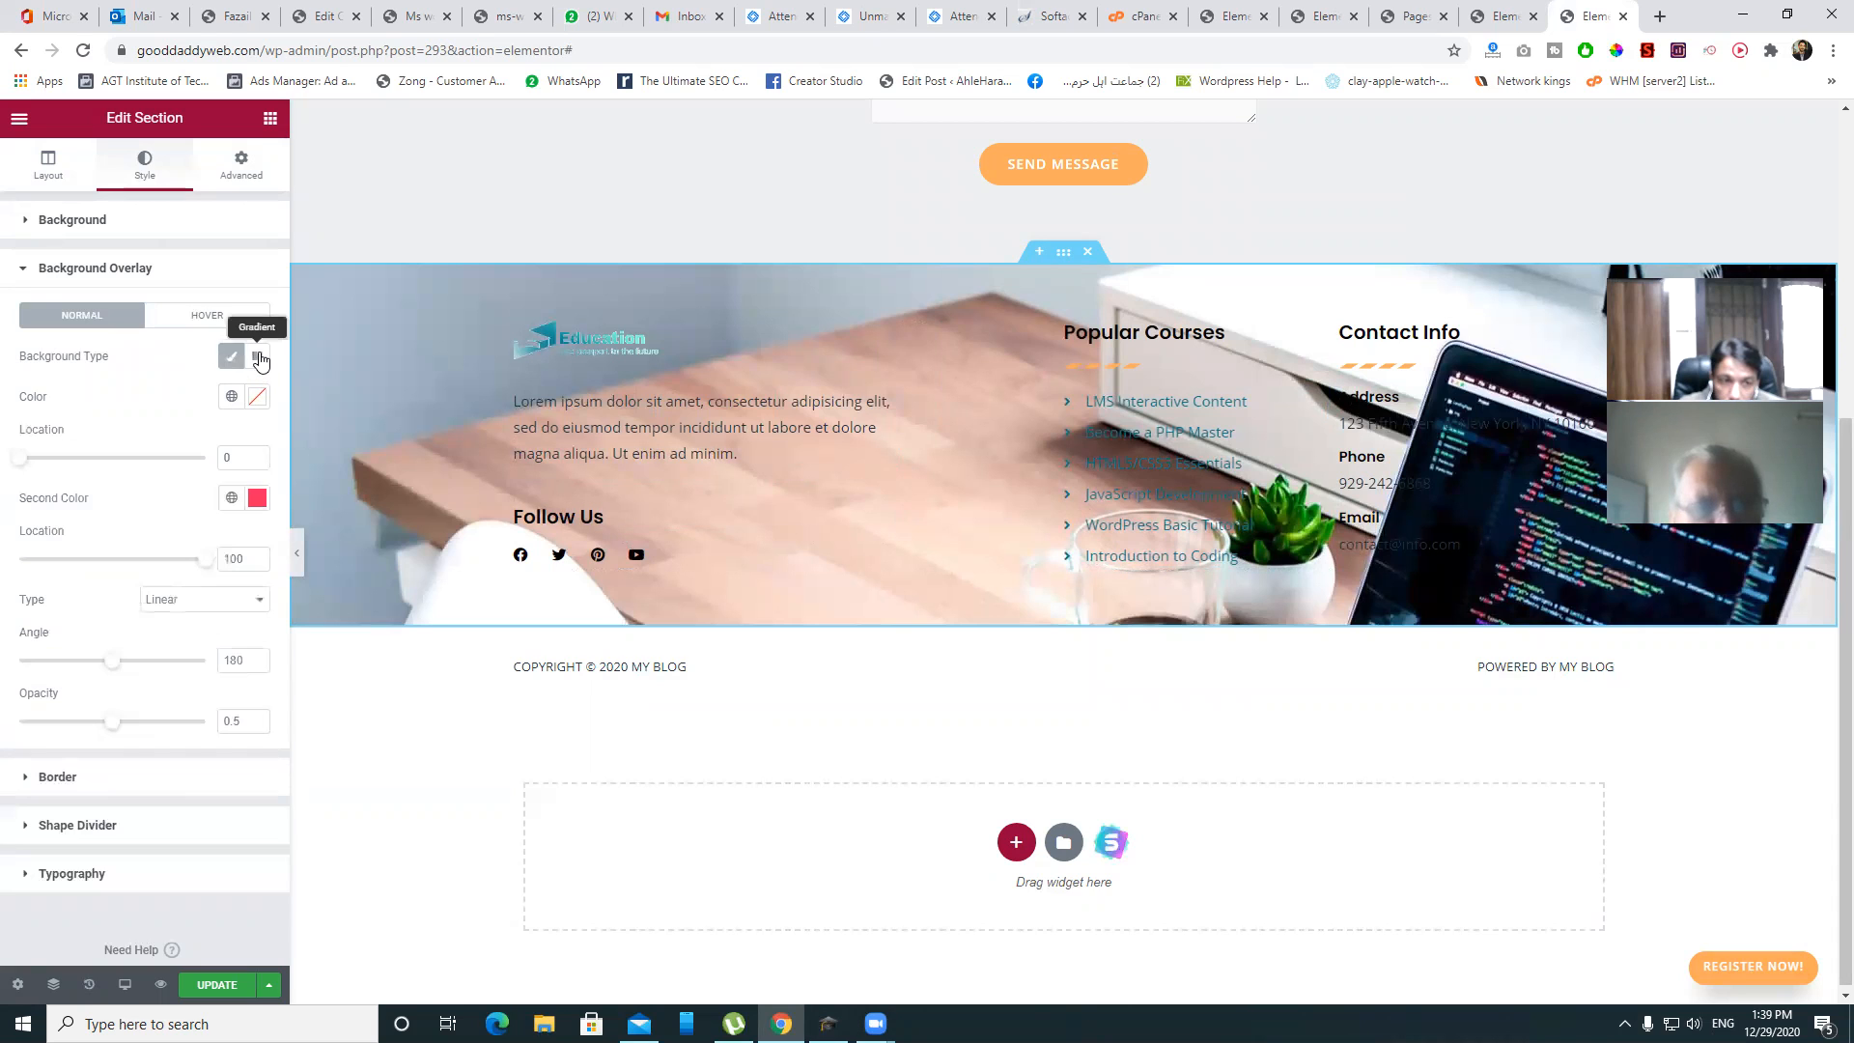
click(257, 502)
click(197, 595)
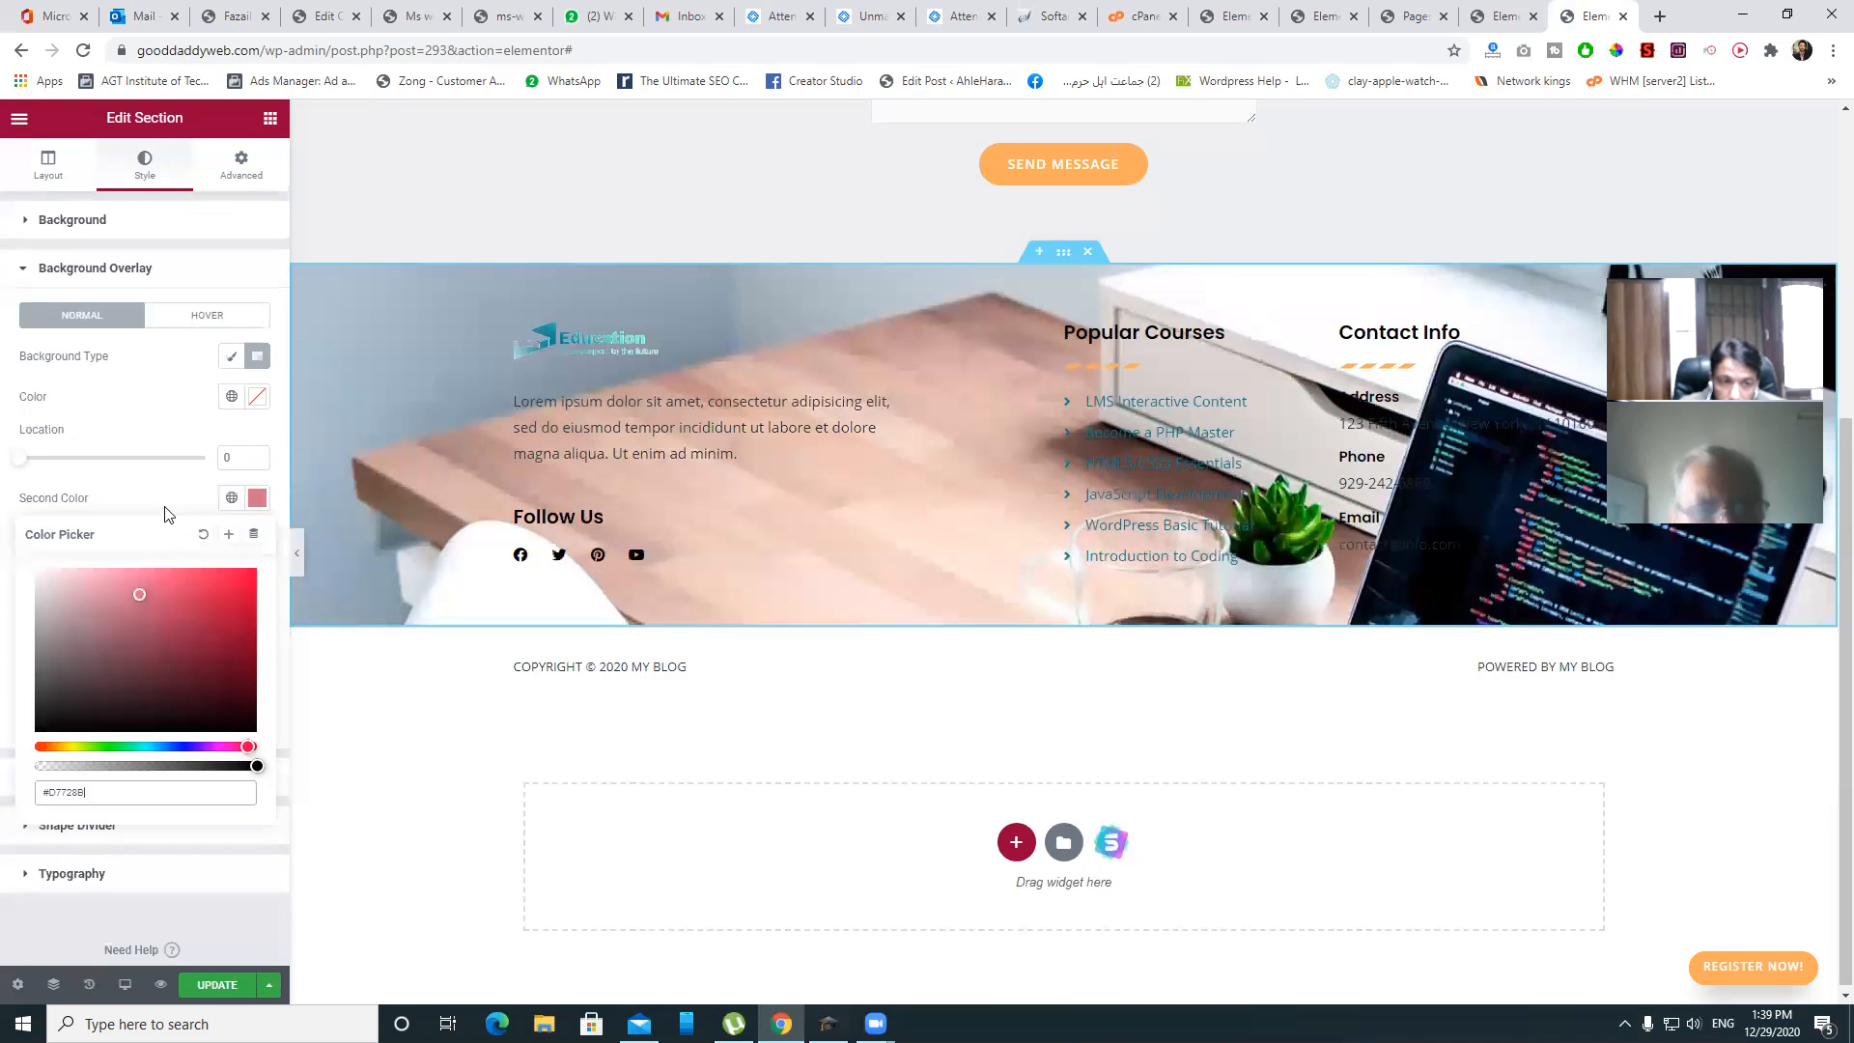
- Make the first gradient colour black at location 46
drag(20, 460, 103, 468)
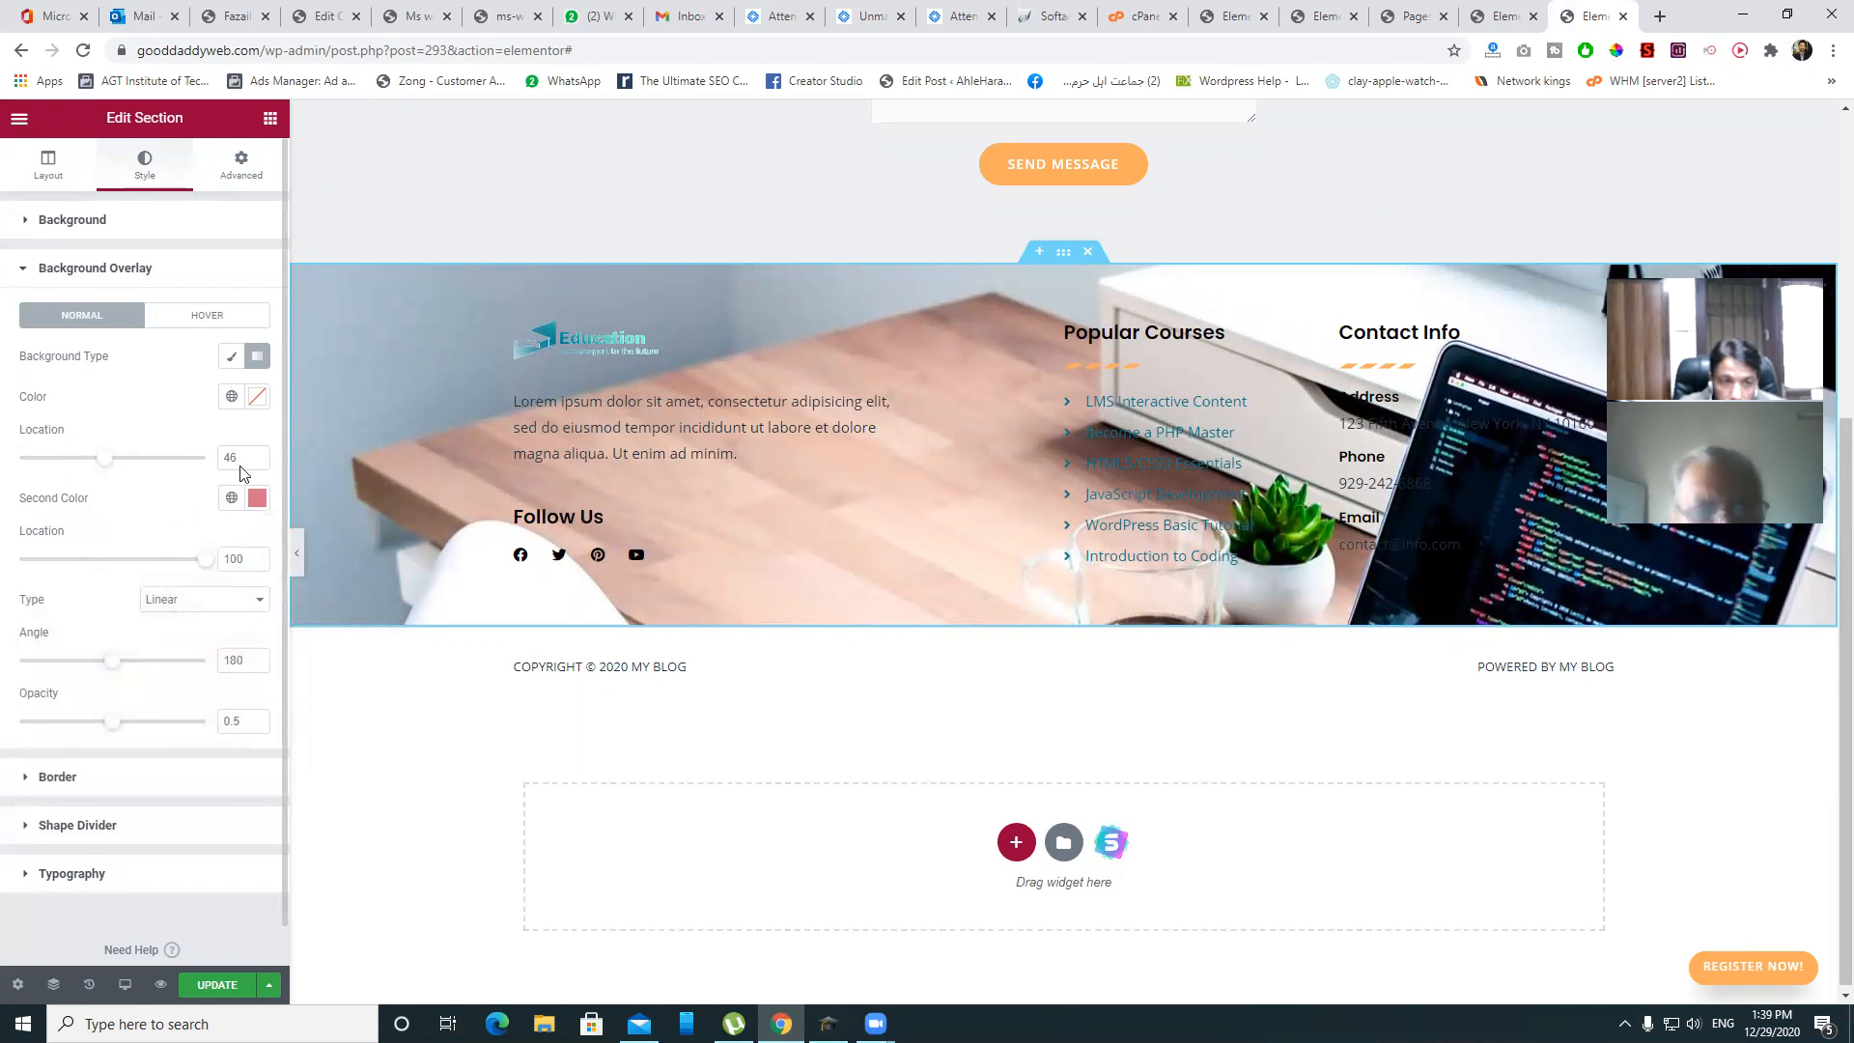
click(257, 398)
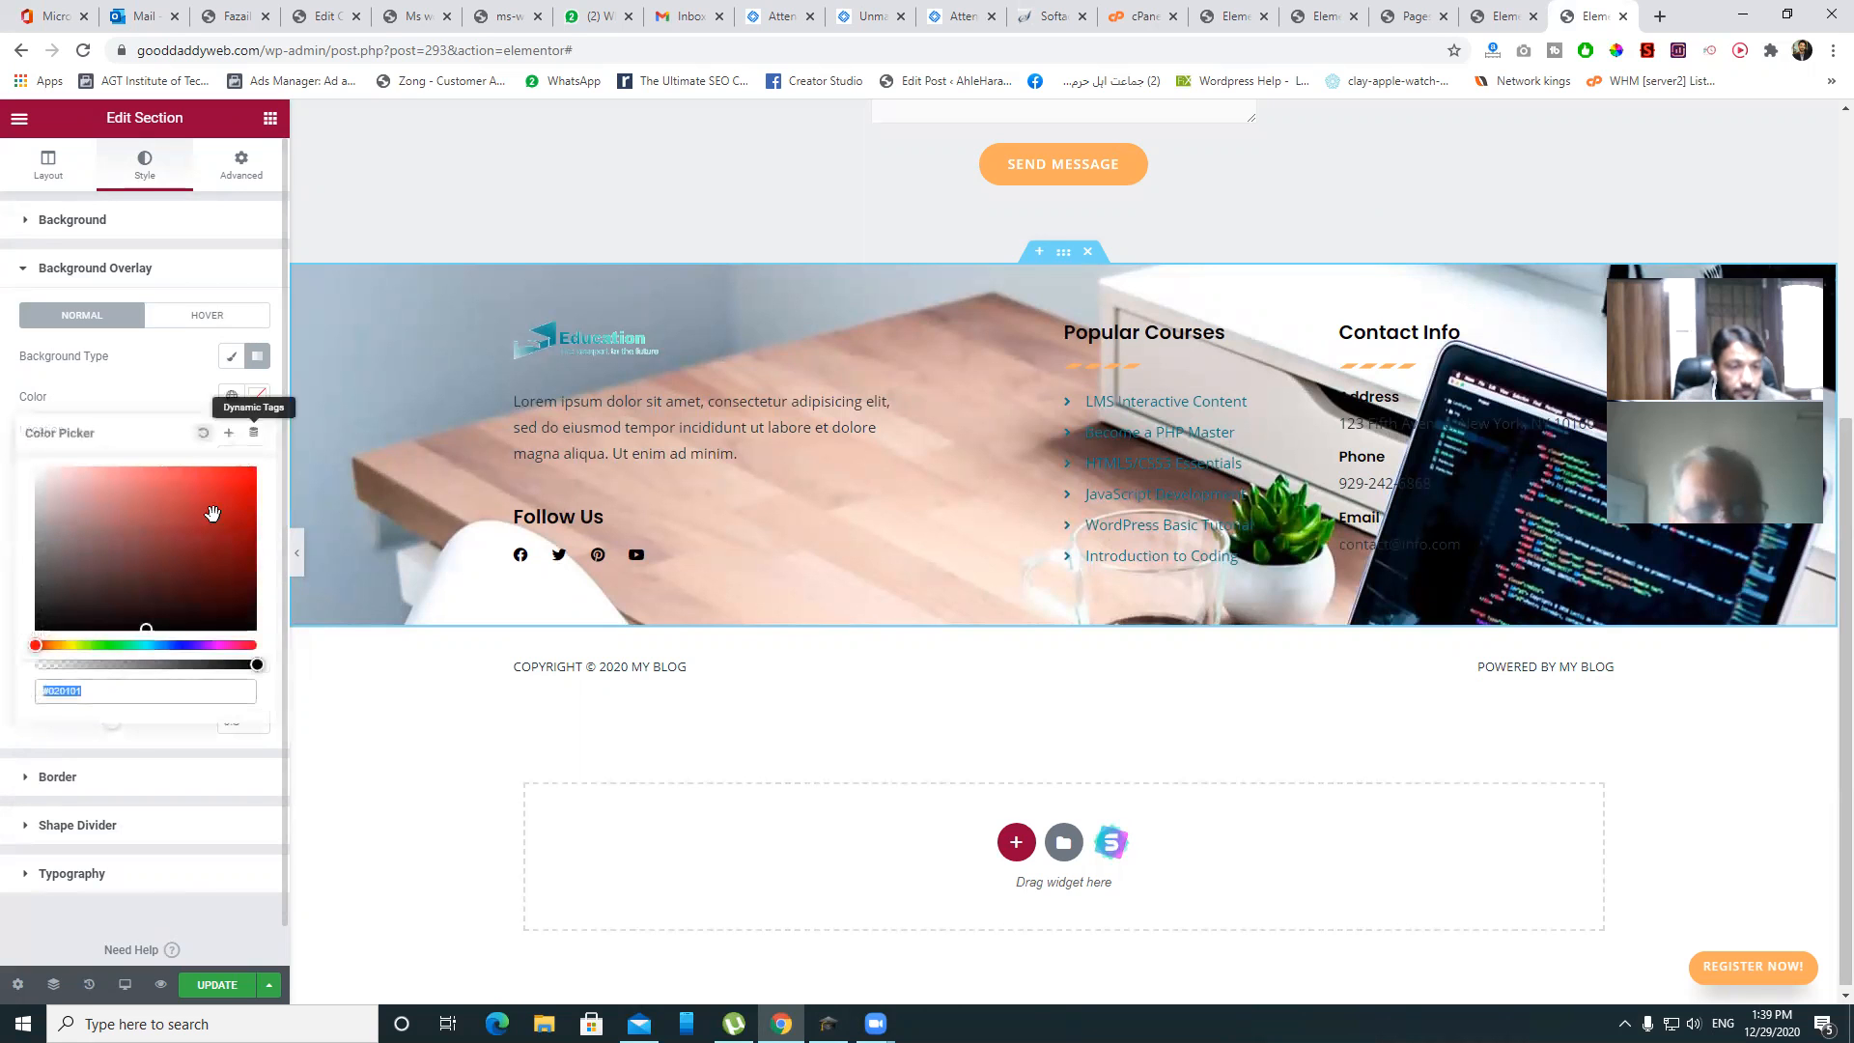
click(217, 494)
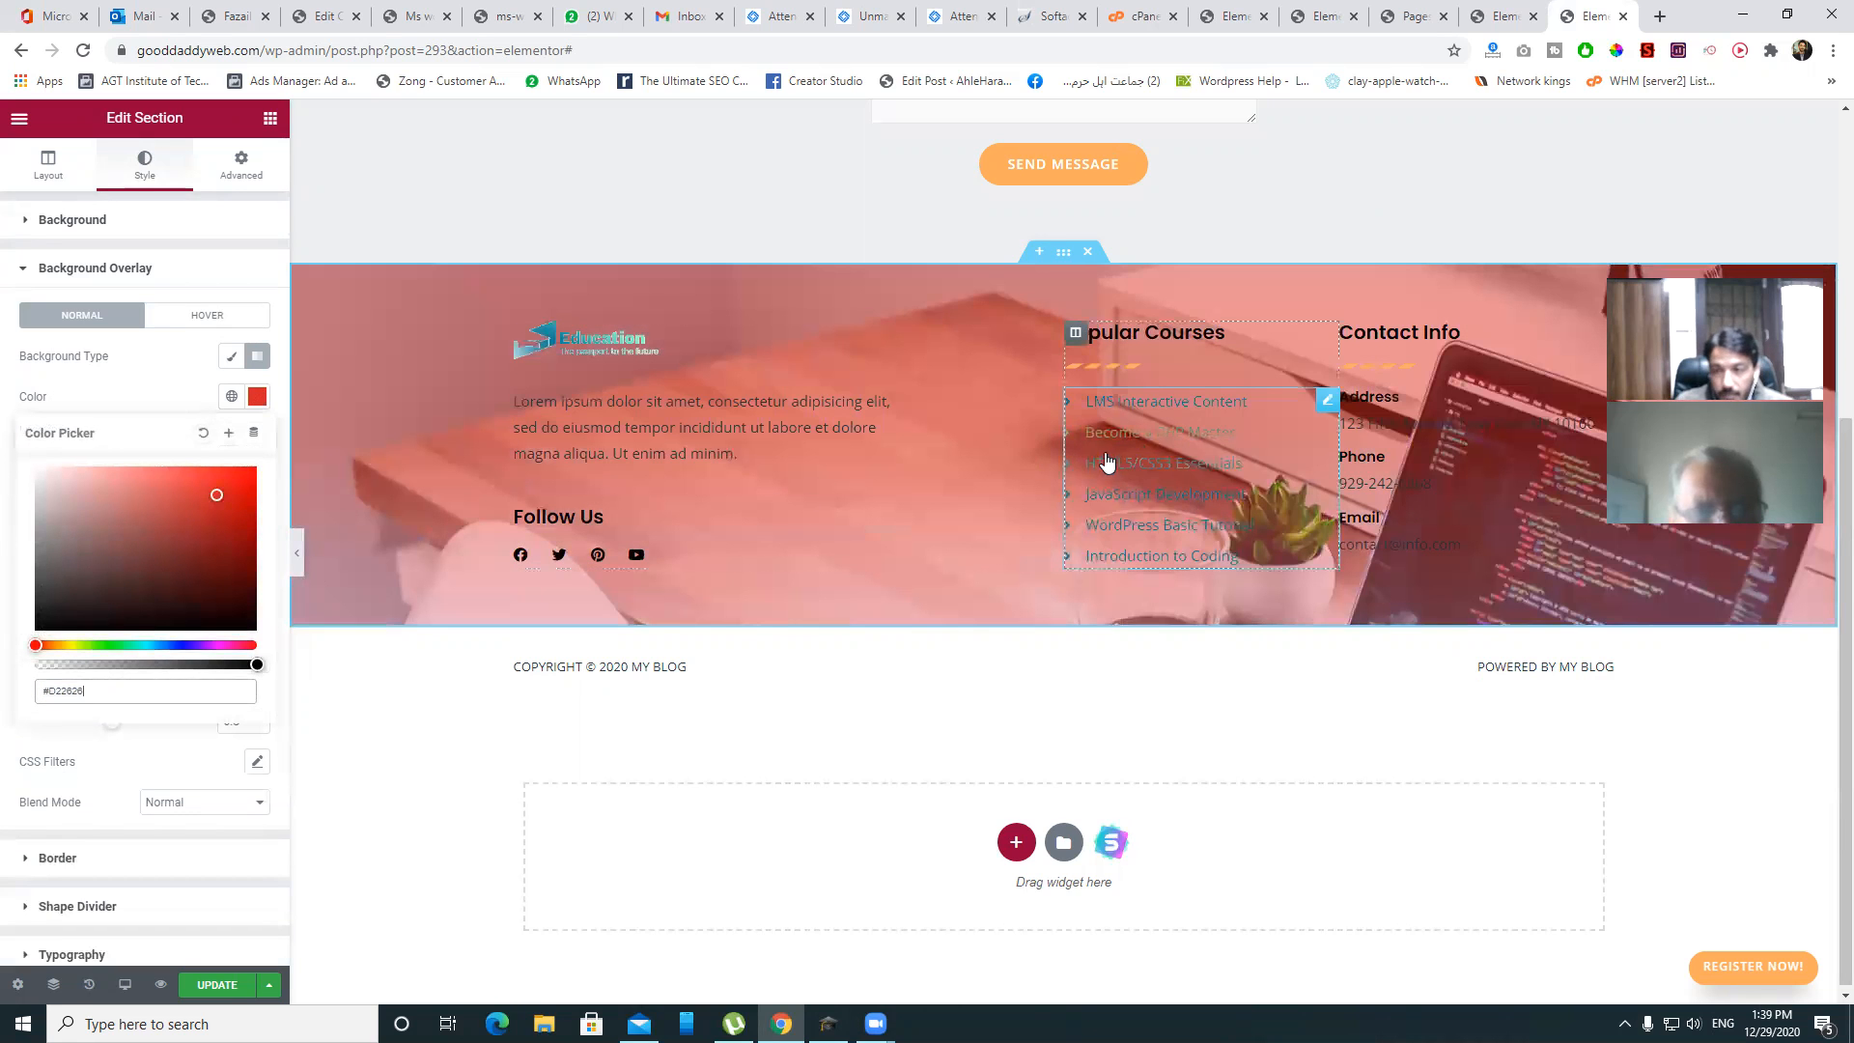
drag(219, 496, 76, 642)
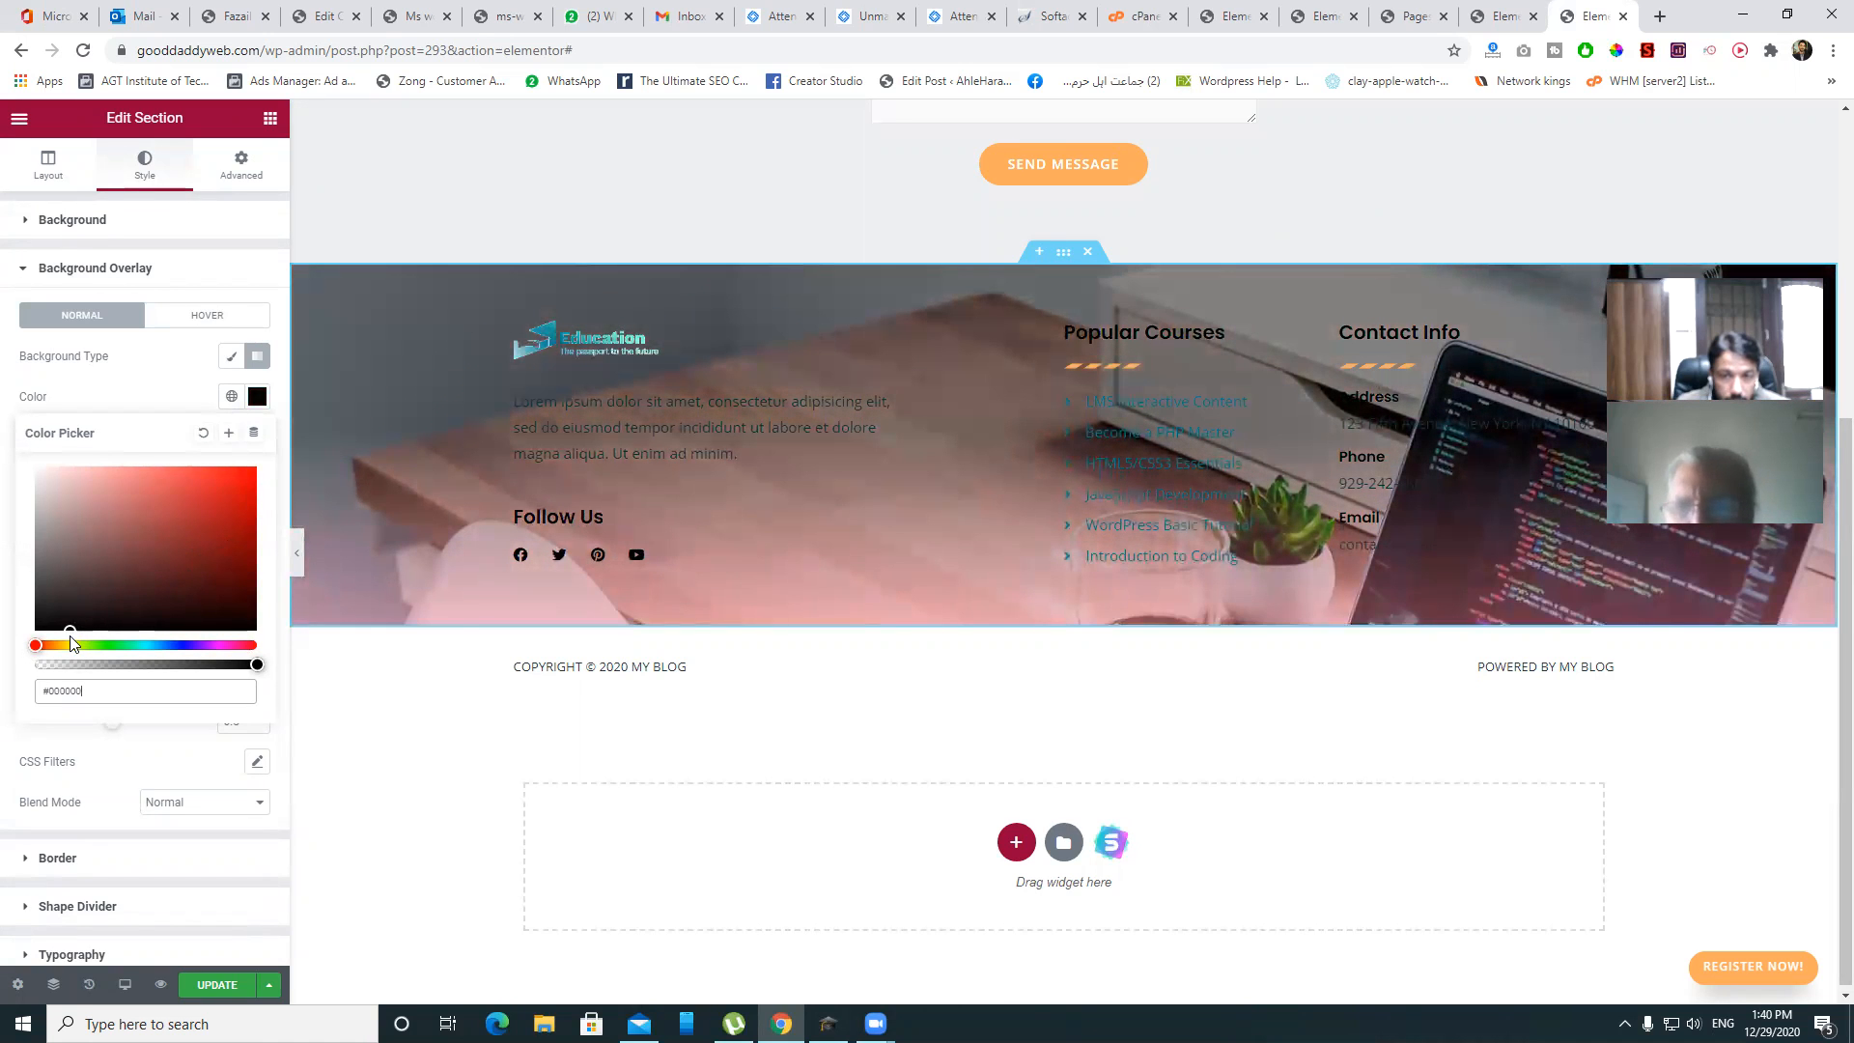
click(161, 417)
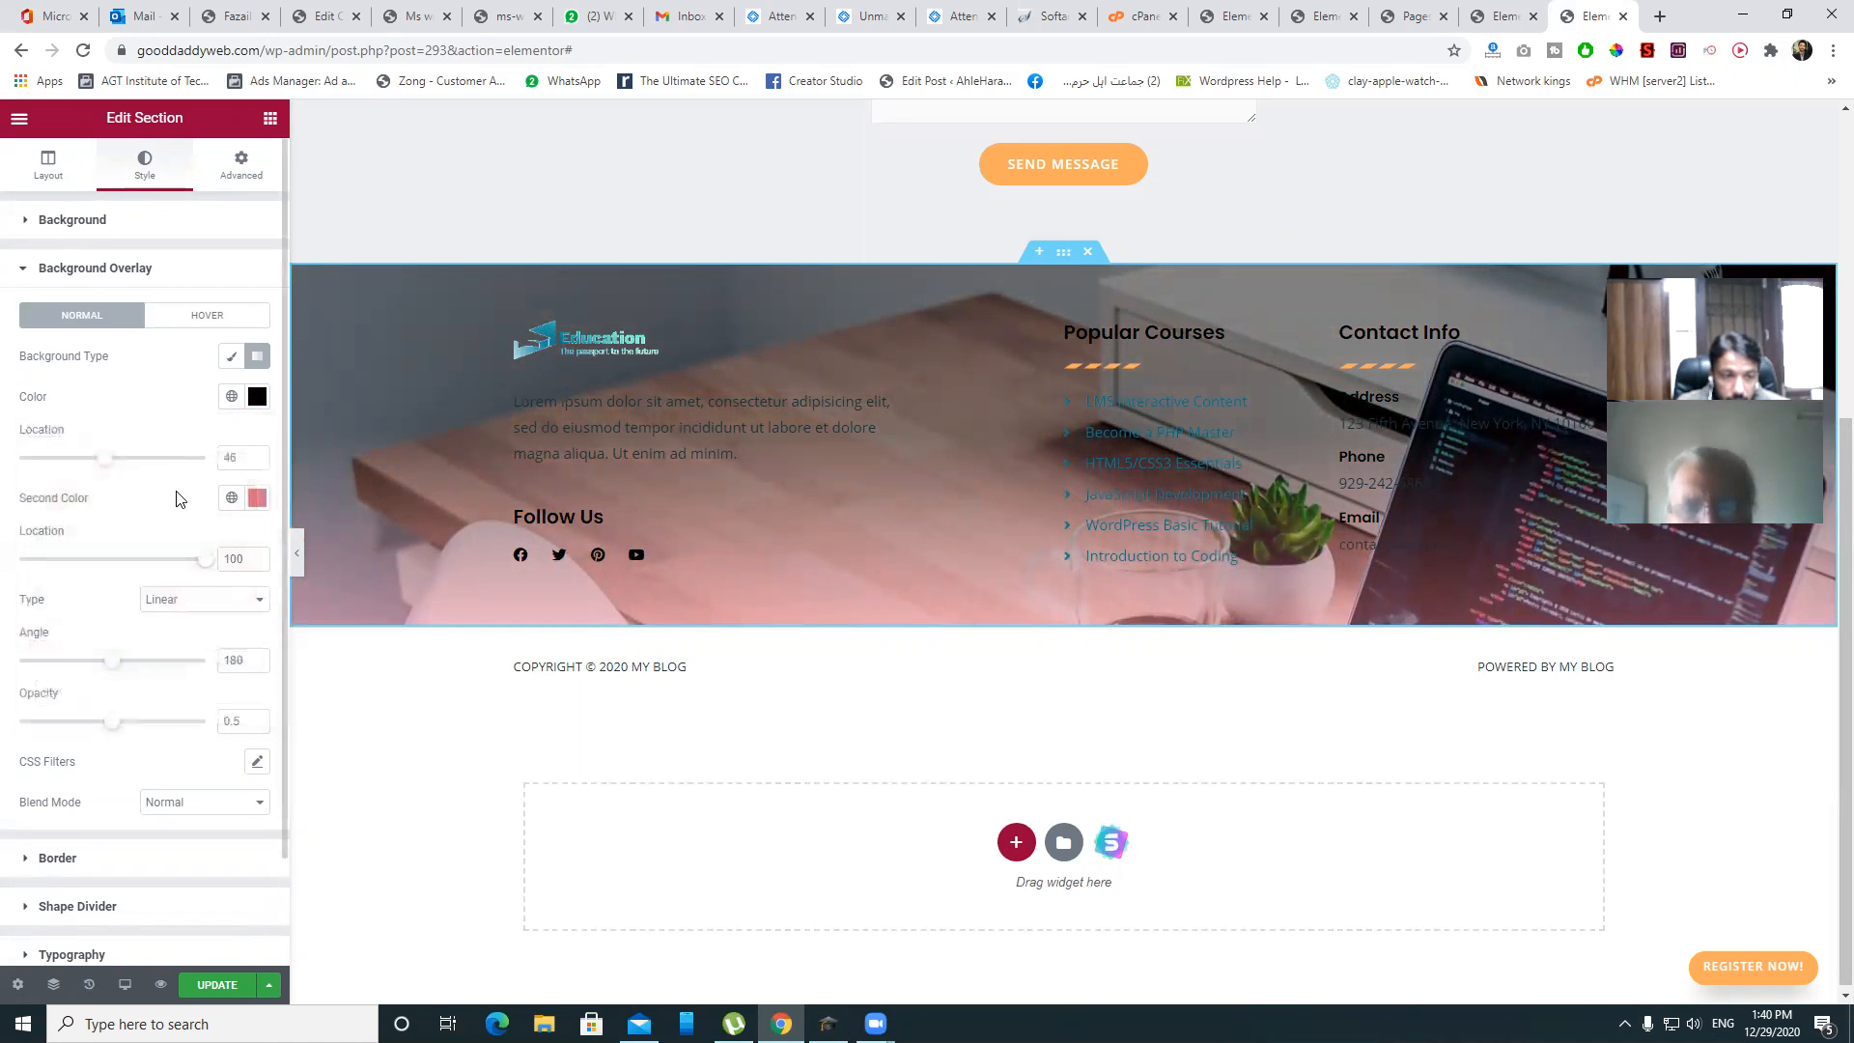
scroll(139, 586, down, 2)
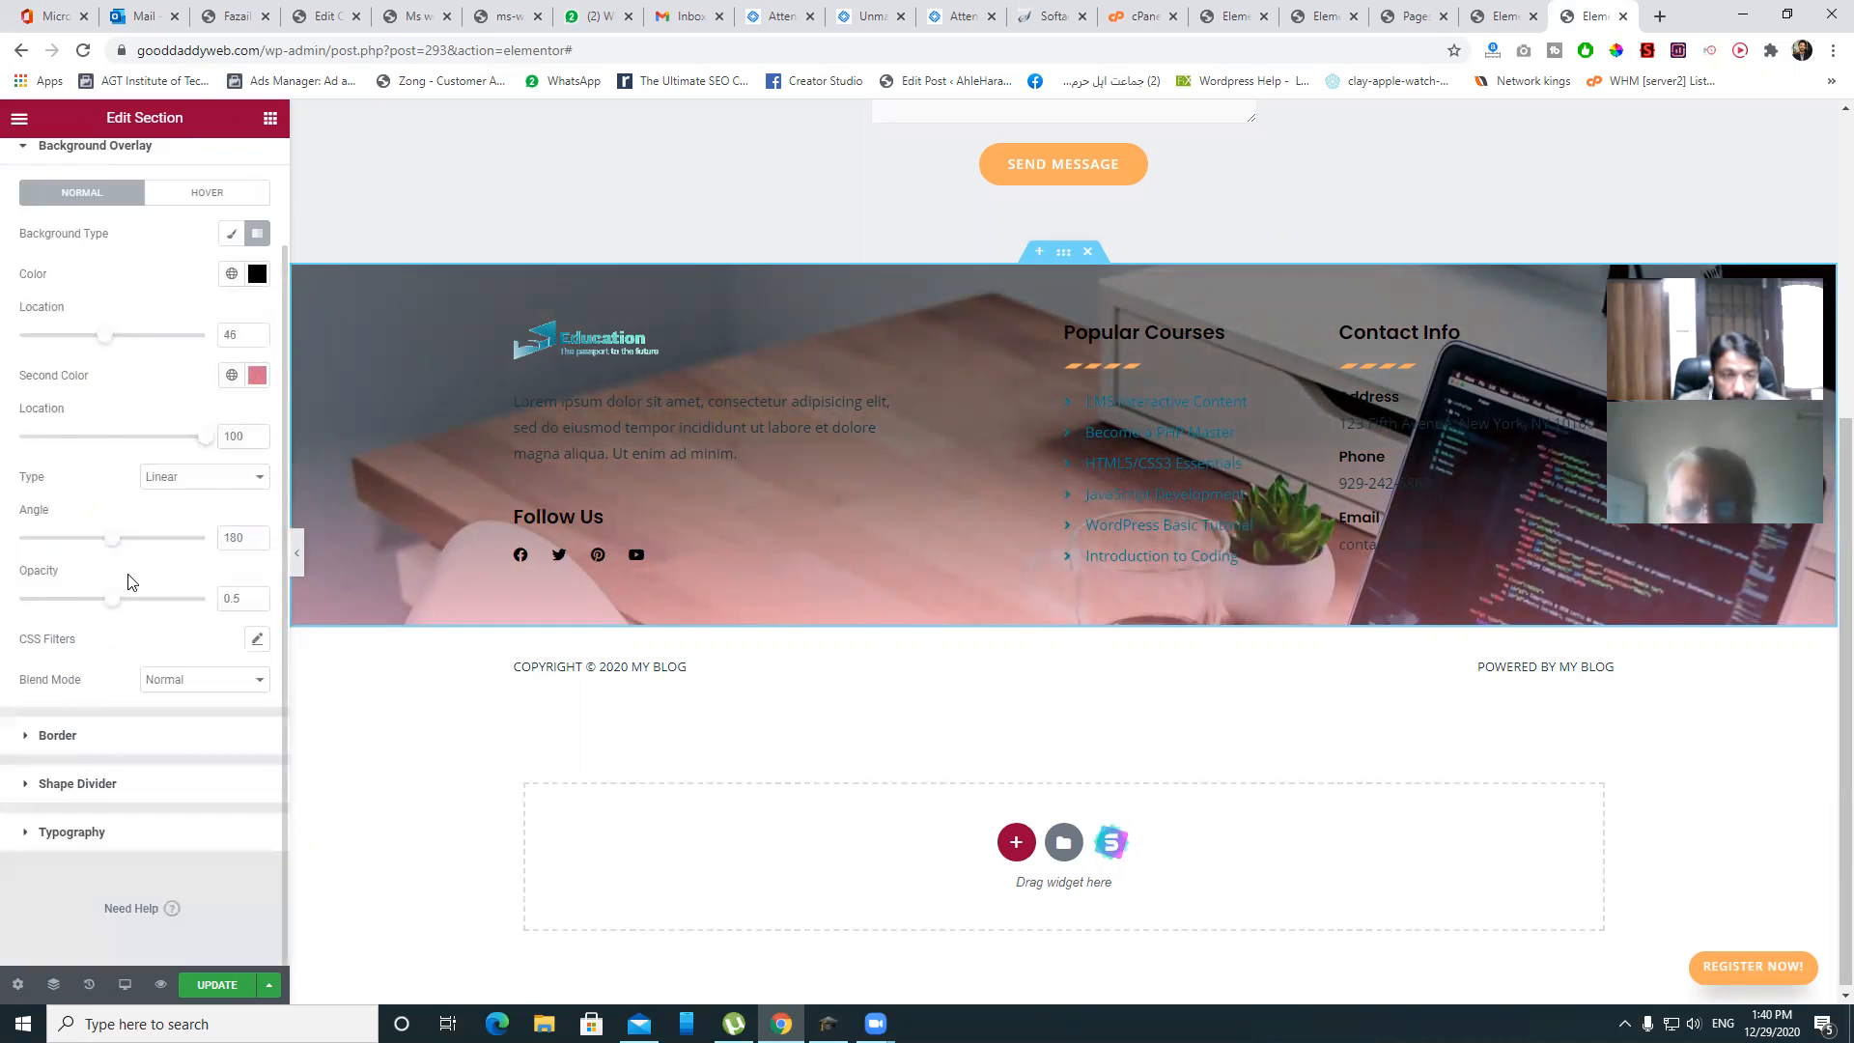
scroll(214, 530, up, 2)
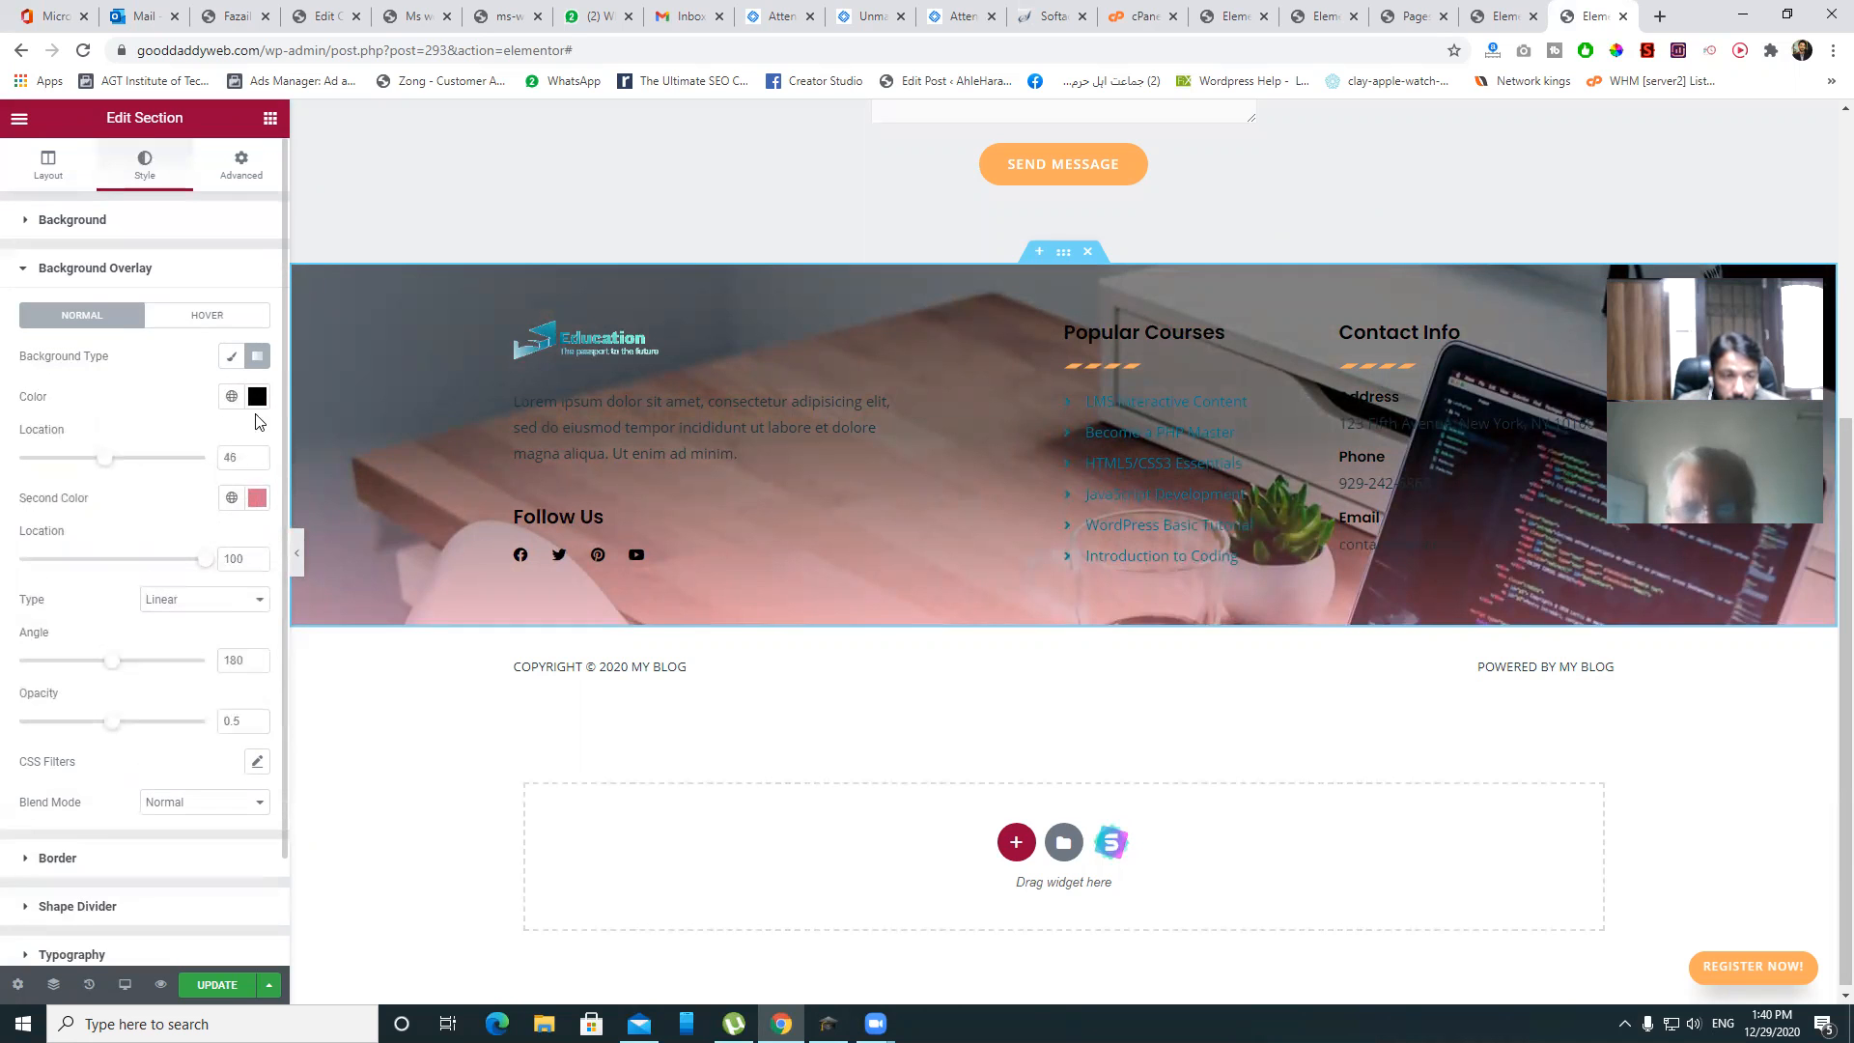
- Set the second gradient colour to deep pink-red #D12C55 and save the footer
click(257, 497)
mouse_move(142, 597)
mouse_down()
mouse_move(232, 593)
mouse_move(142, 620)
mouse_up()
click(174, 499)
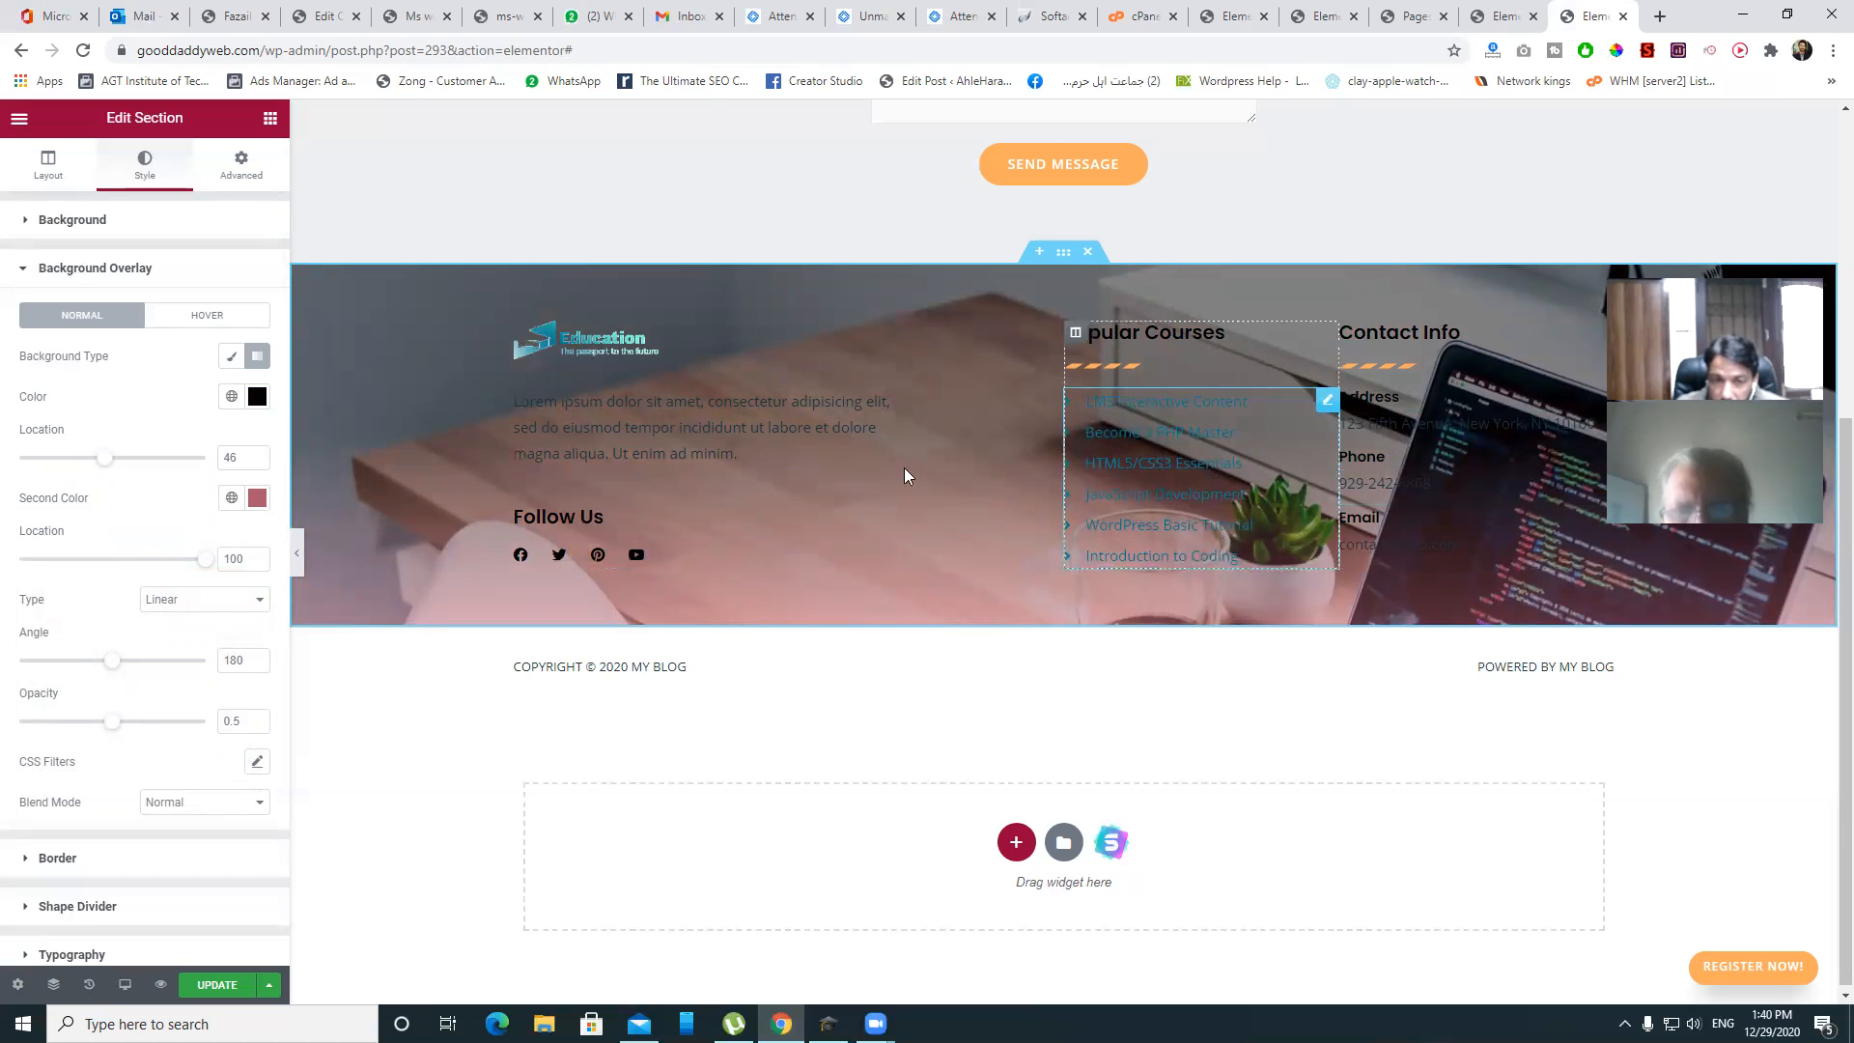
click(239, 995)
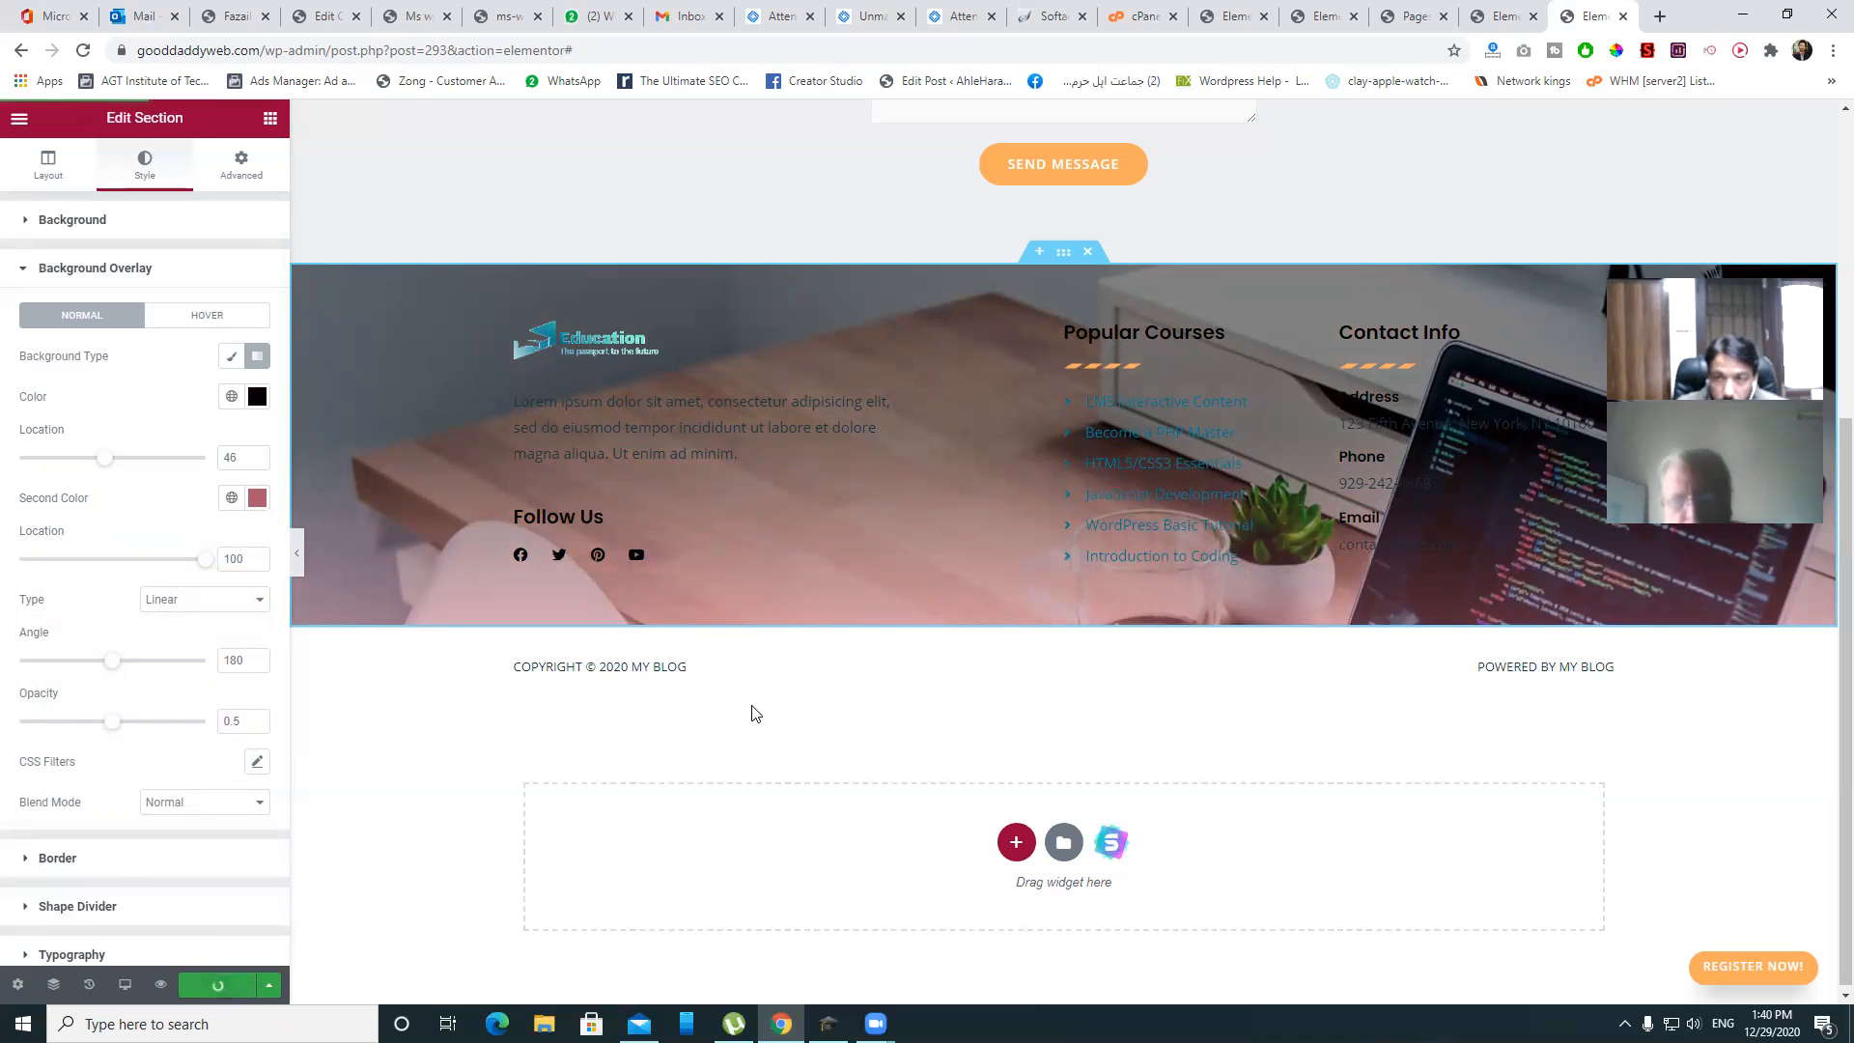
- Open the live site from My Blog > Visit Site in a new tab
click(1266, 7)
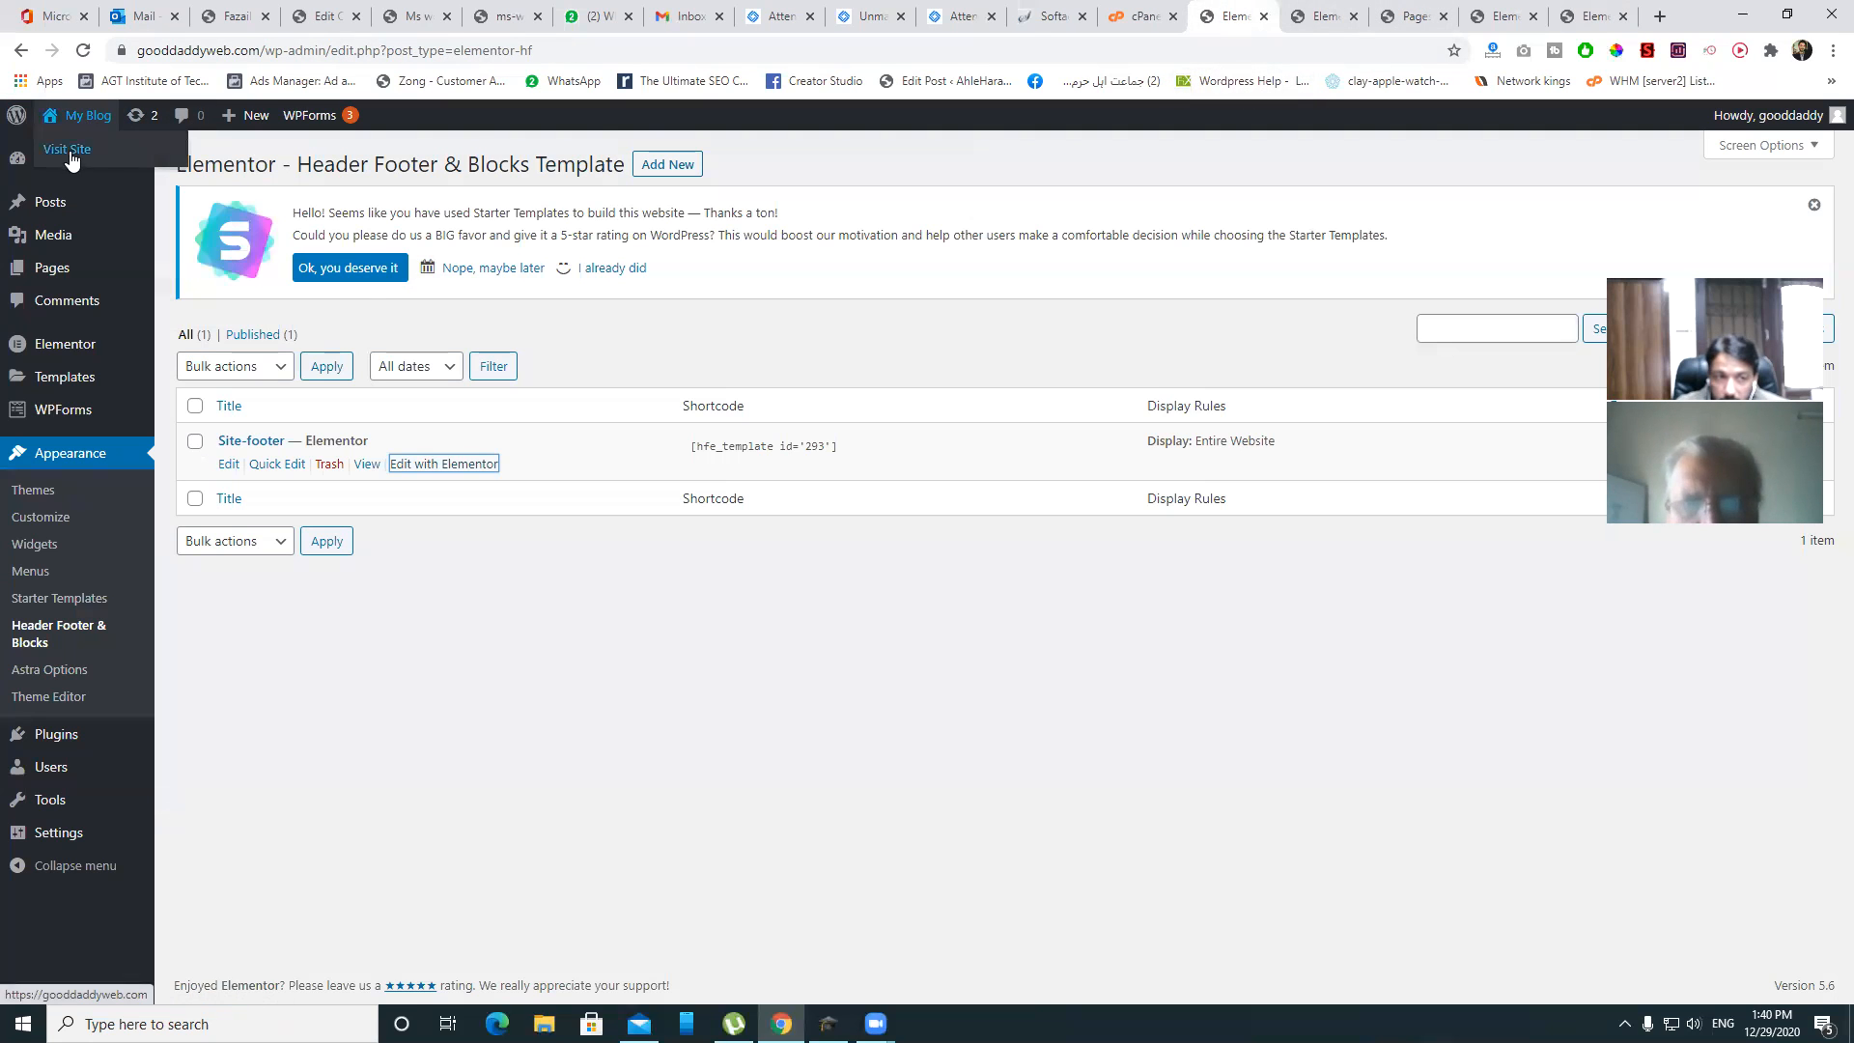
right_click(68, 147)
click(113, 164)
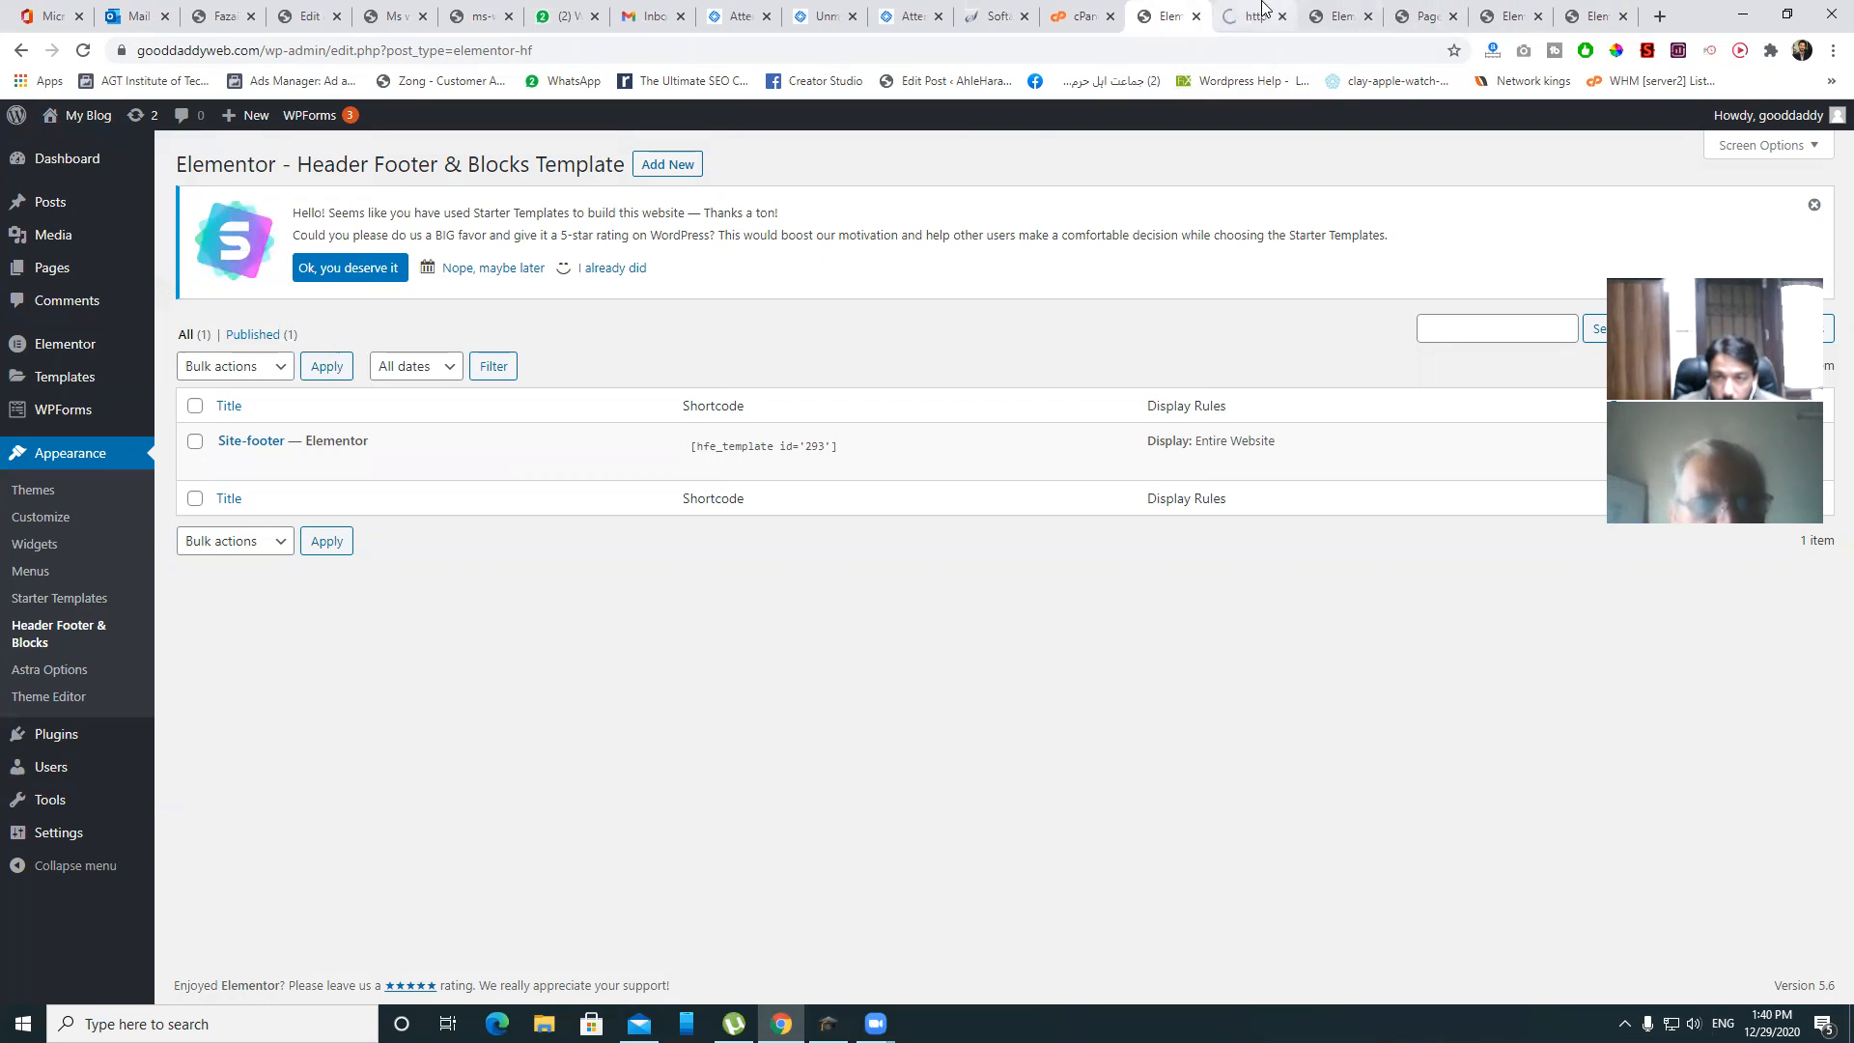
click(1256, 15)
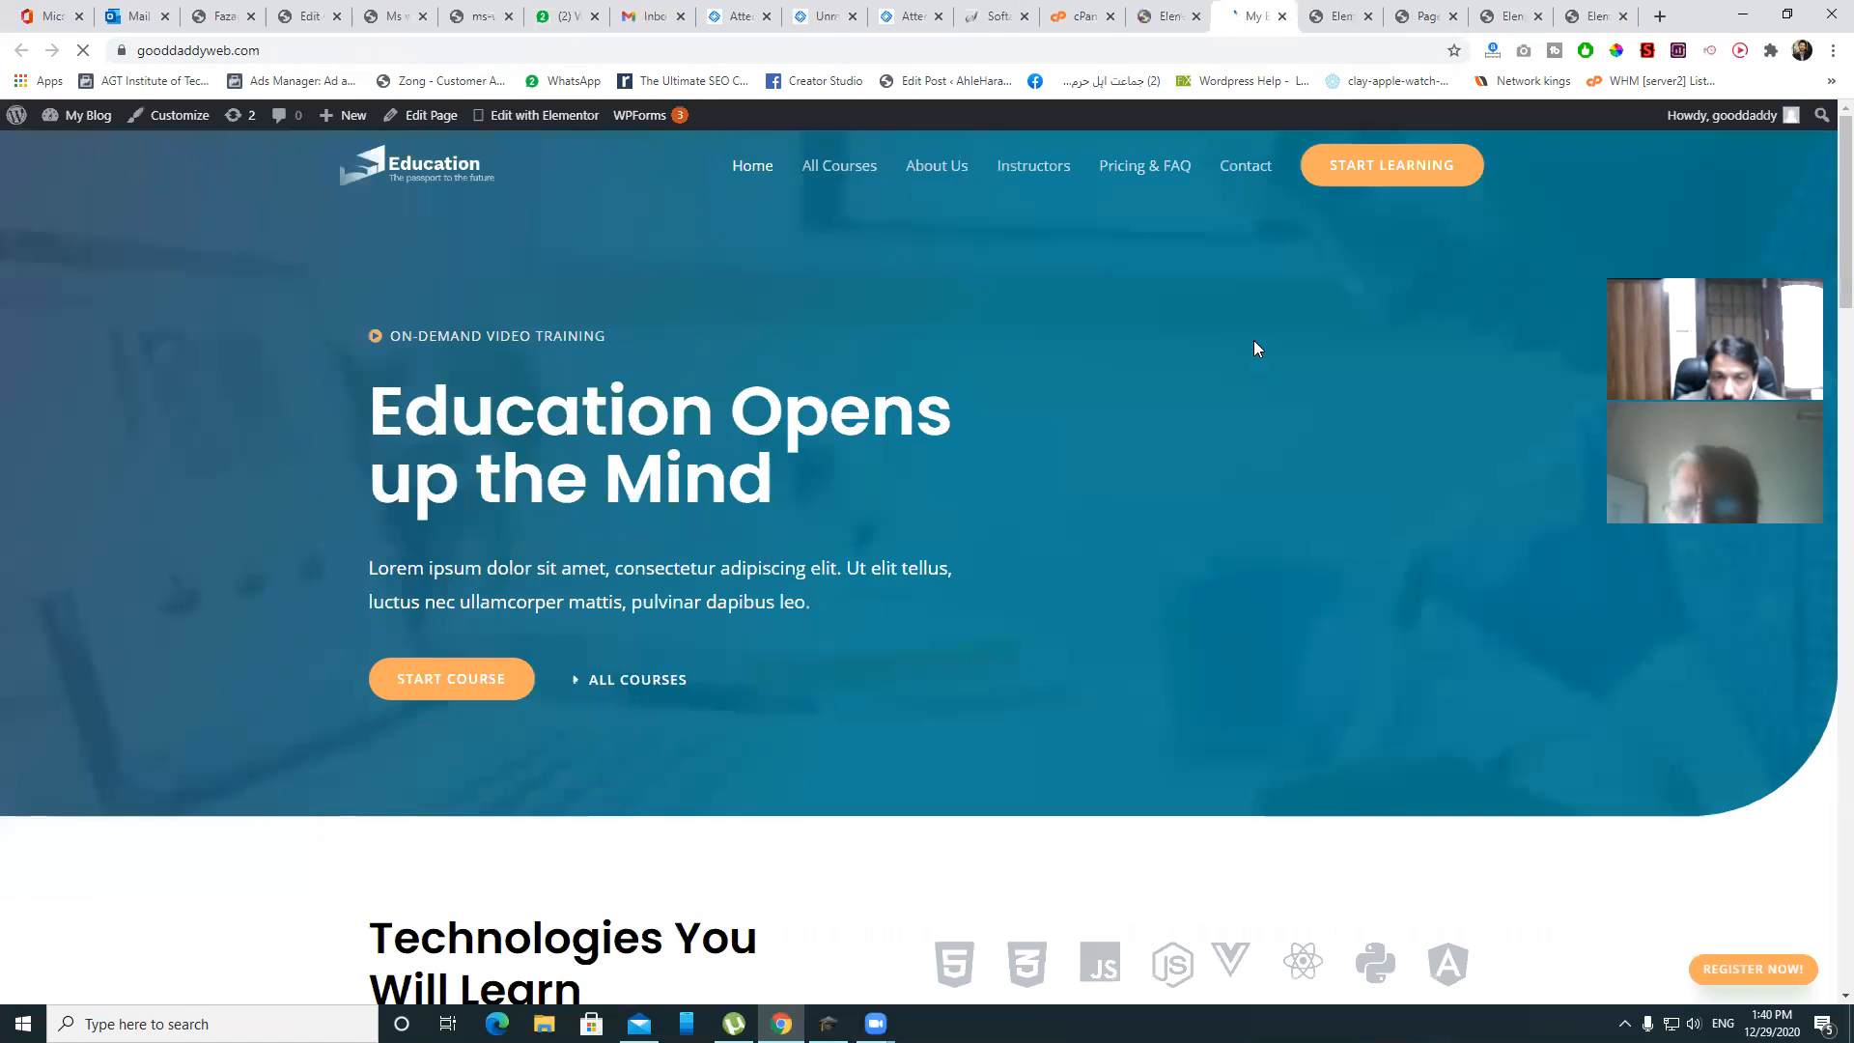
- Scroll through the live site to review the new footer, then return to the Elementor editor
scroll(1253, 339, down, 15)
scroll(1253, 348, down, 12)
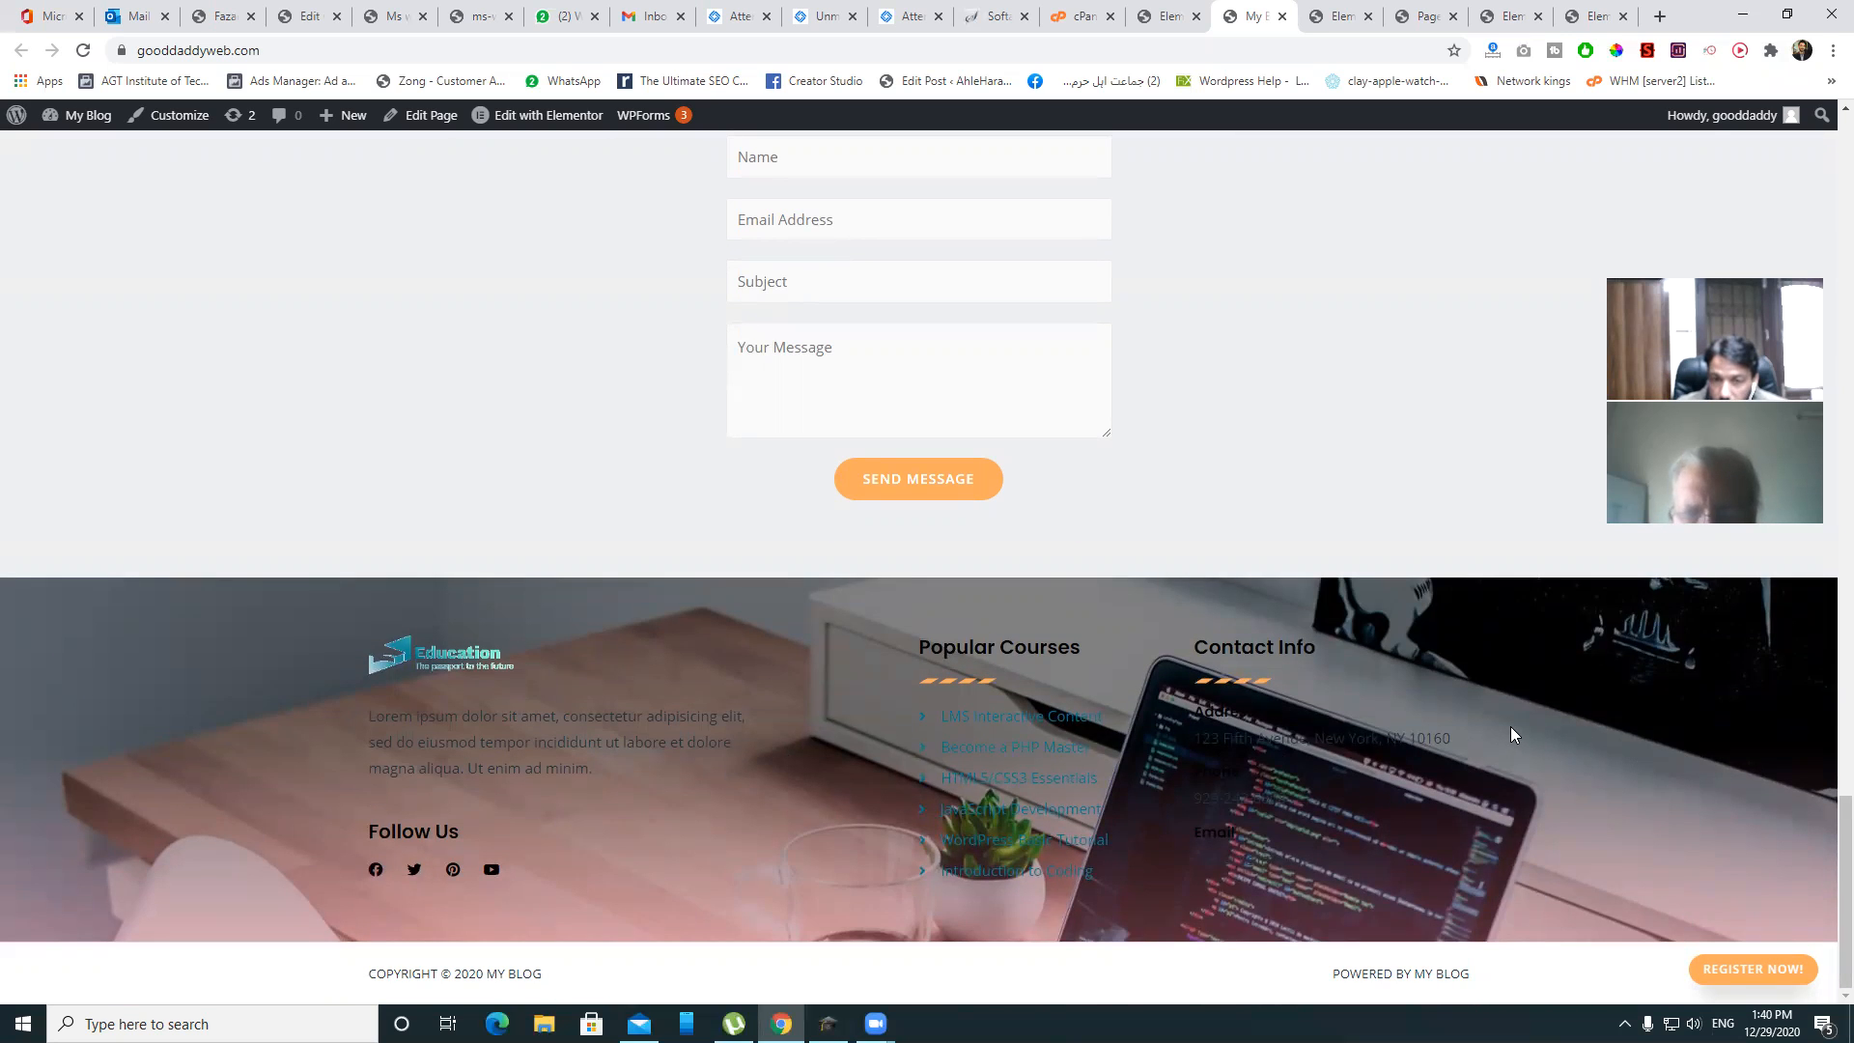
scroll(1510, 733, up, 5)
scroll(1262, 686, down, 5)
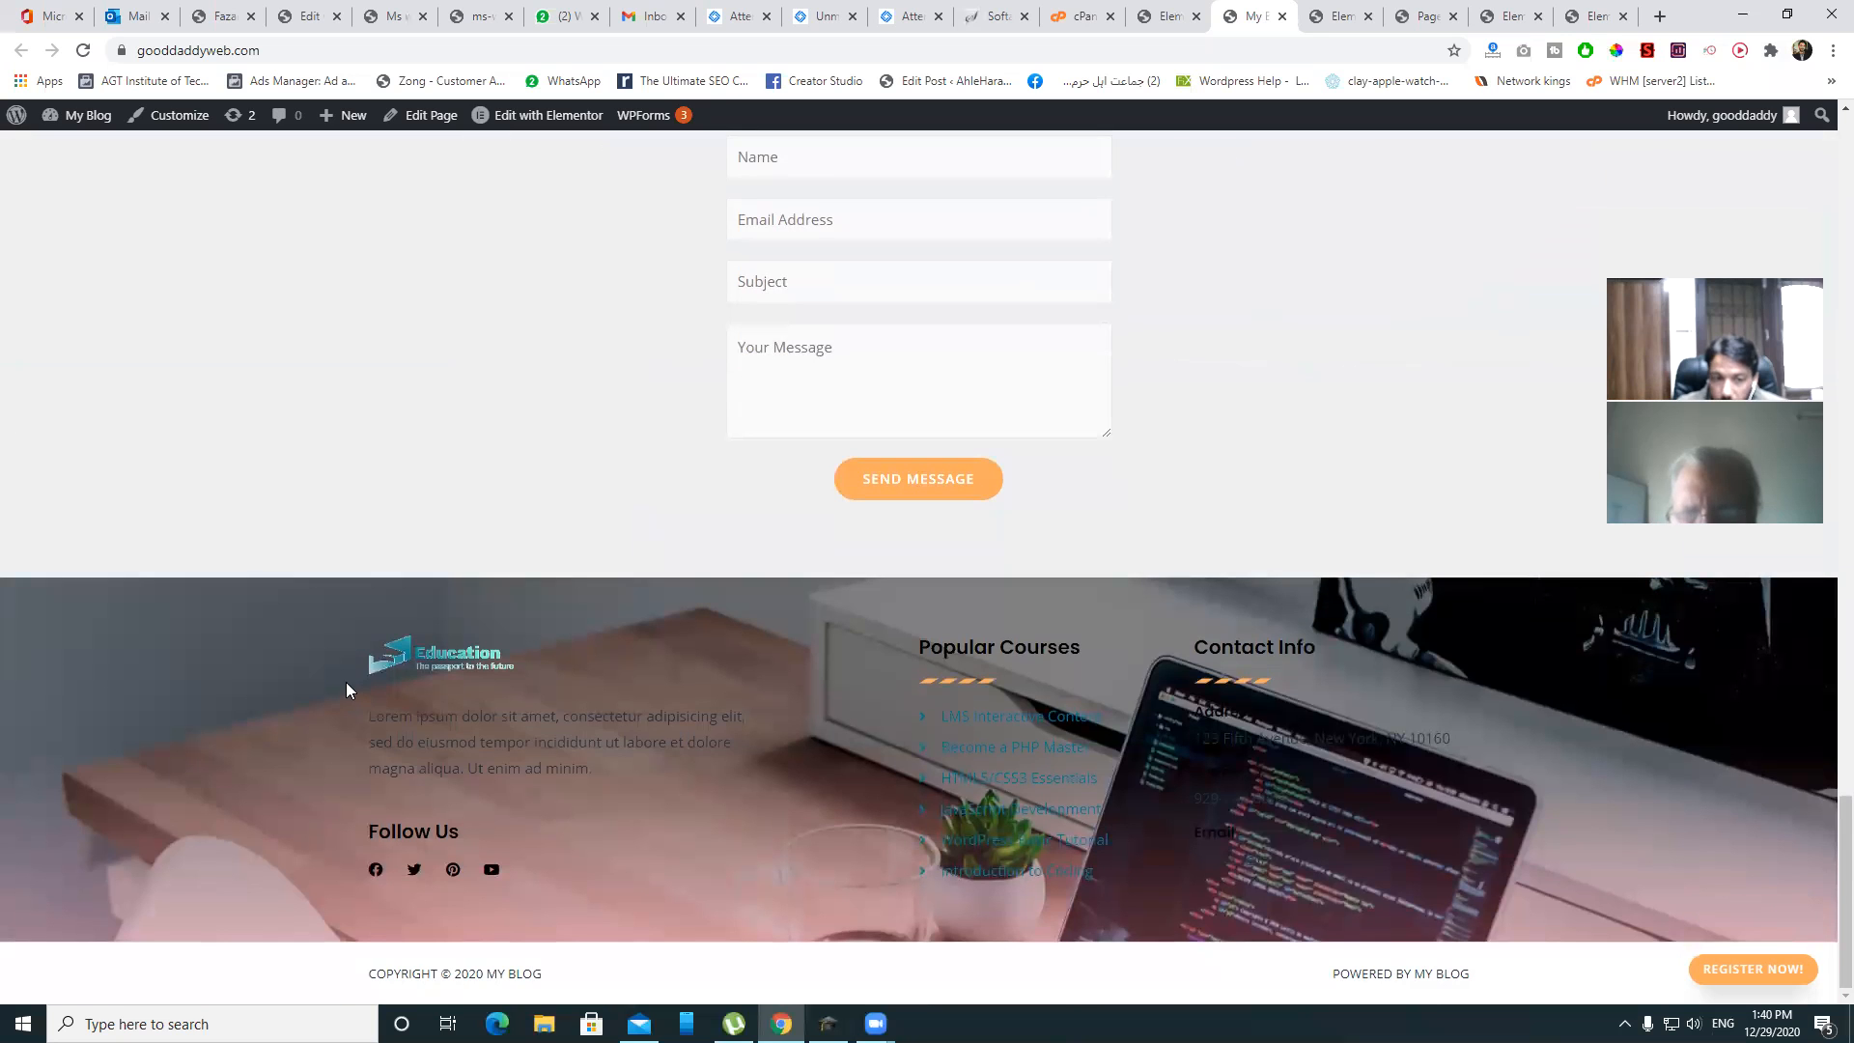
scroll(1476, 497, up, 15)
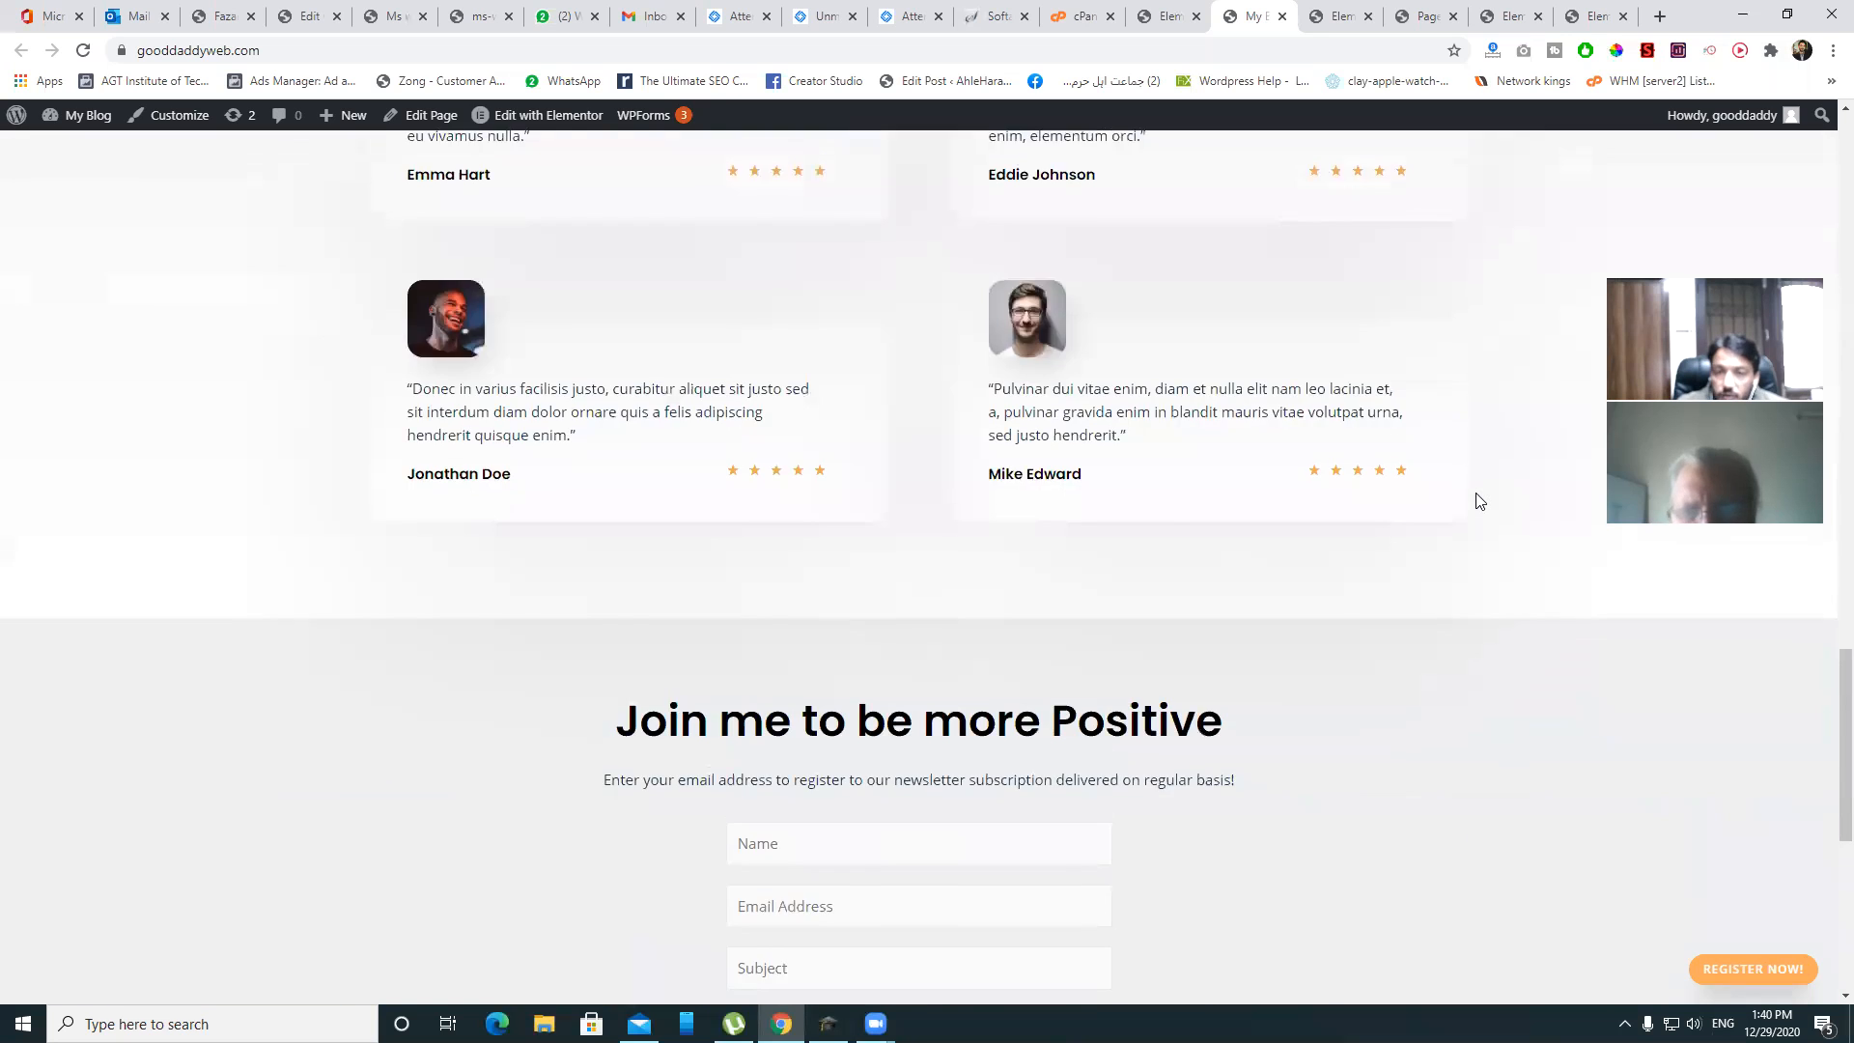
scroll(1476, 497, up, 10)
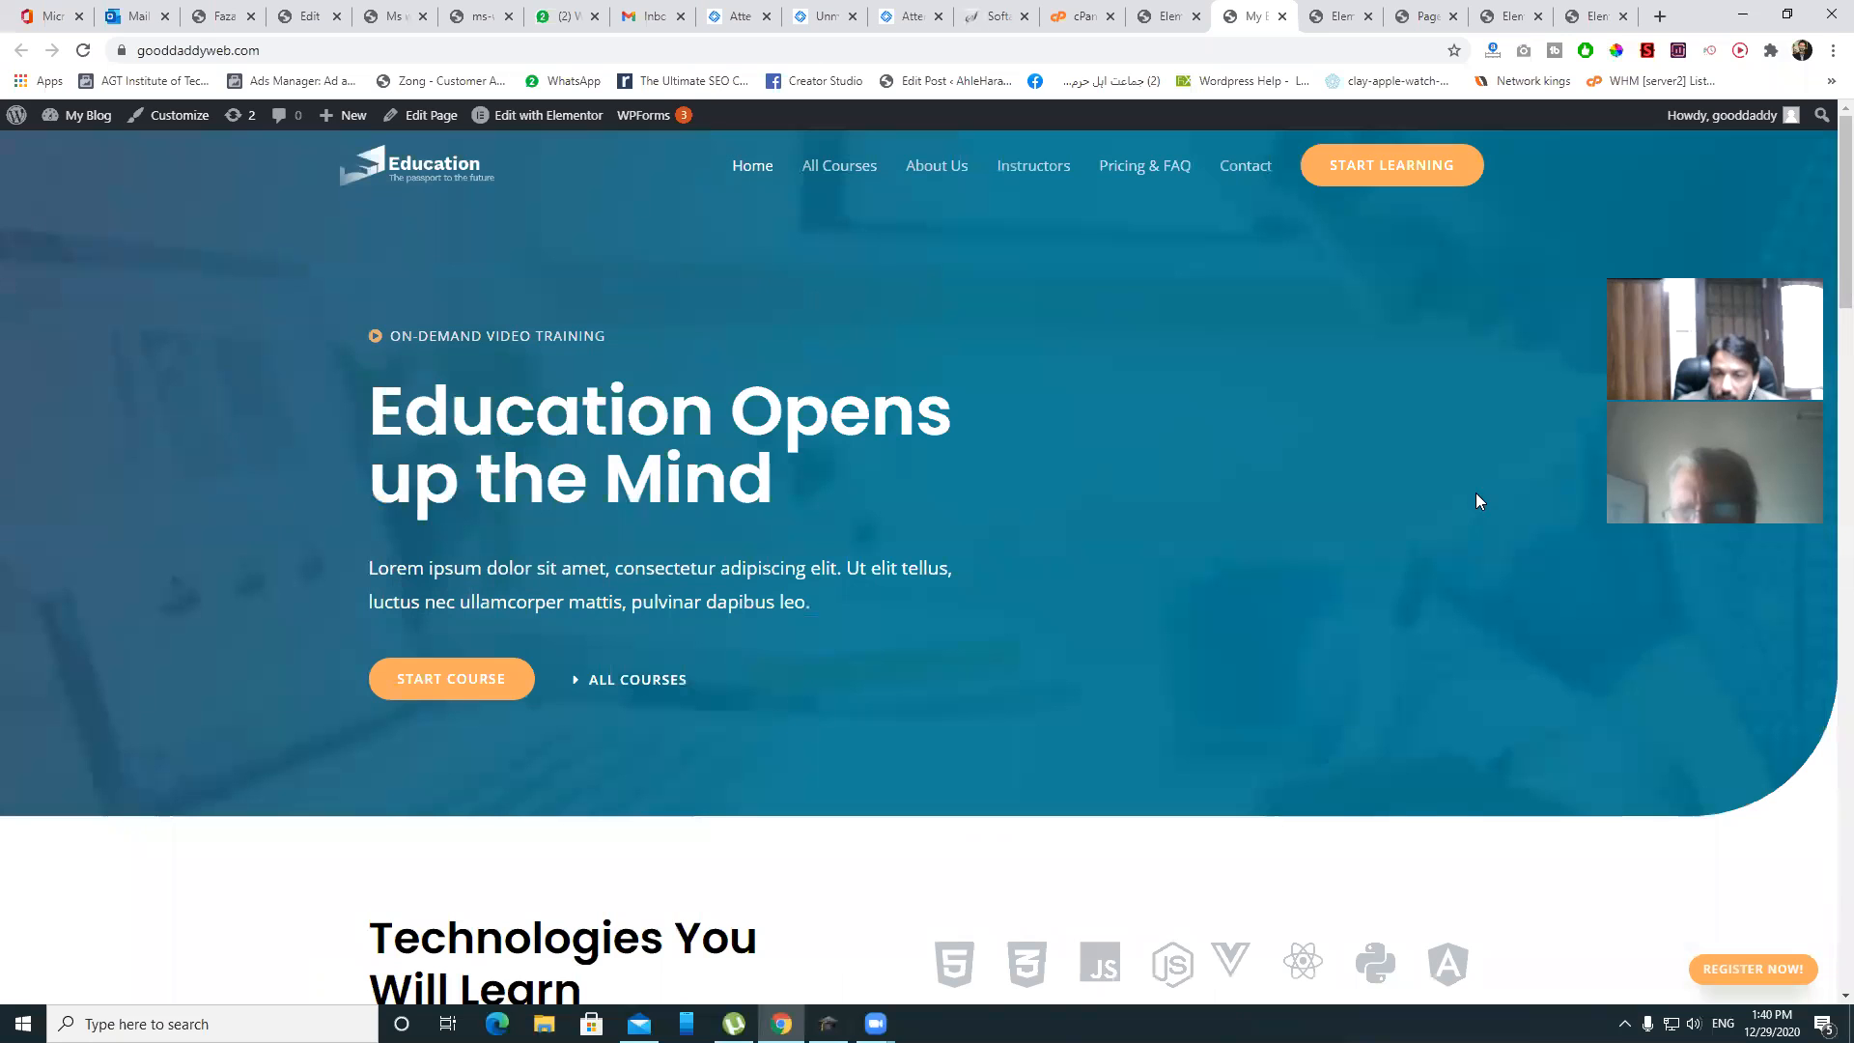
click(1340, 13)
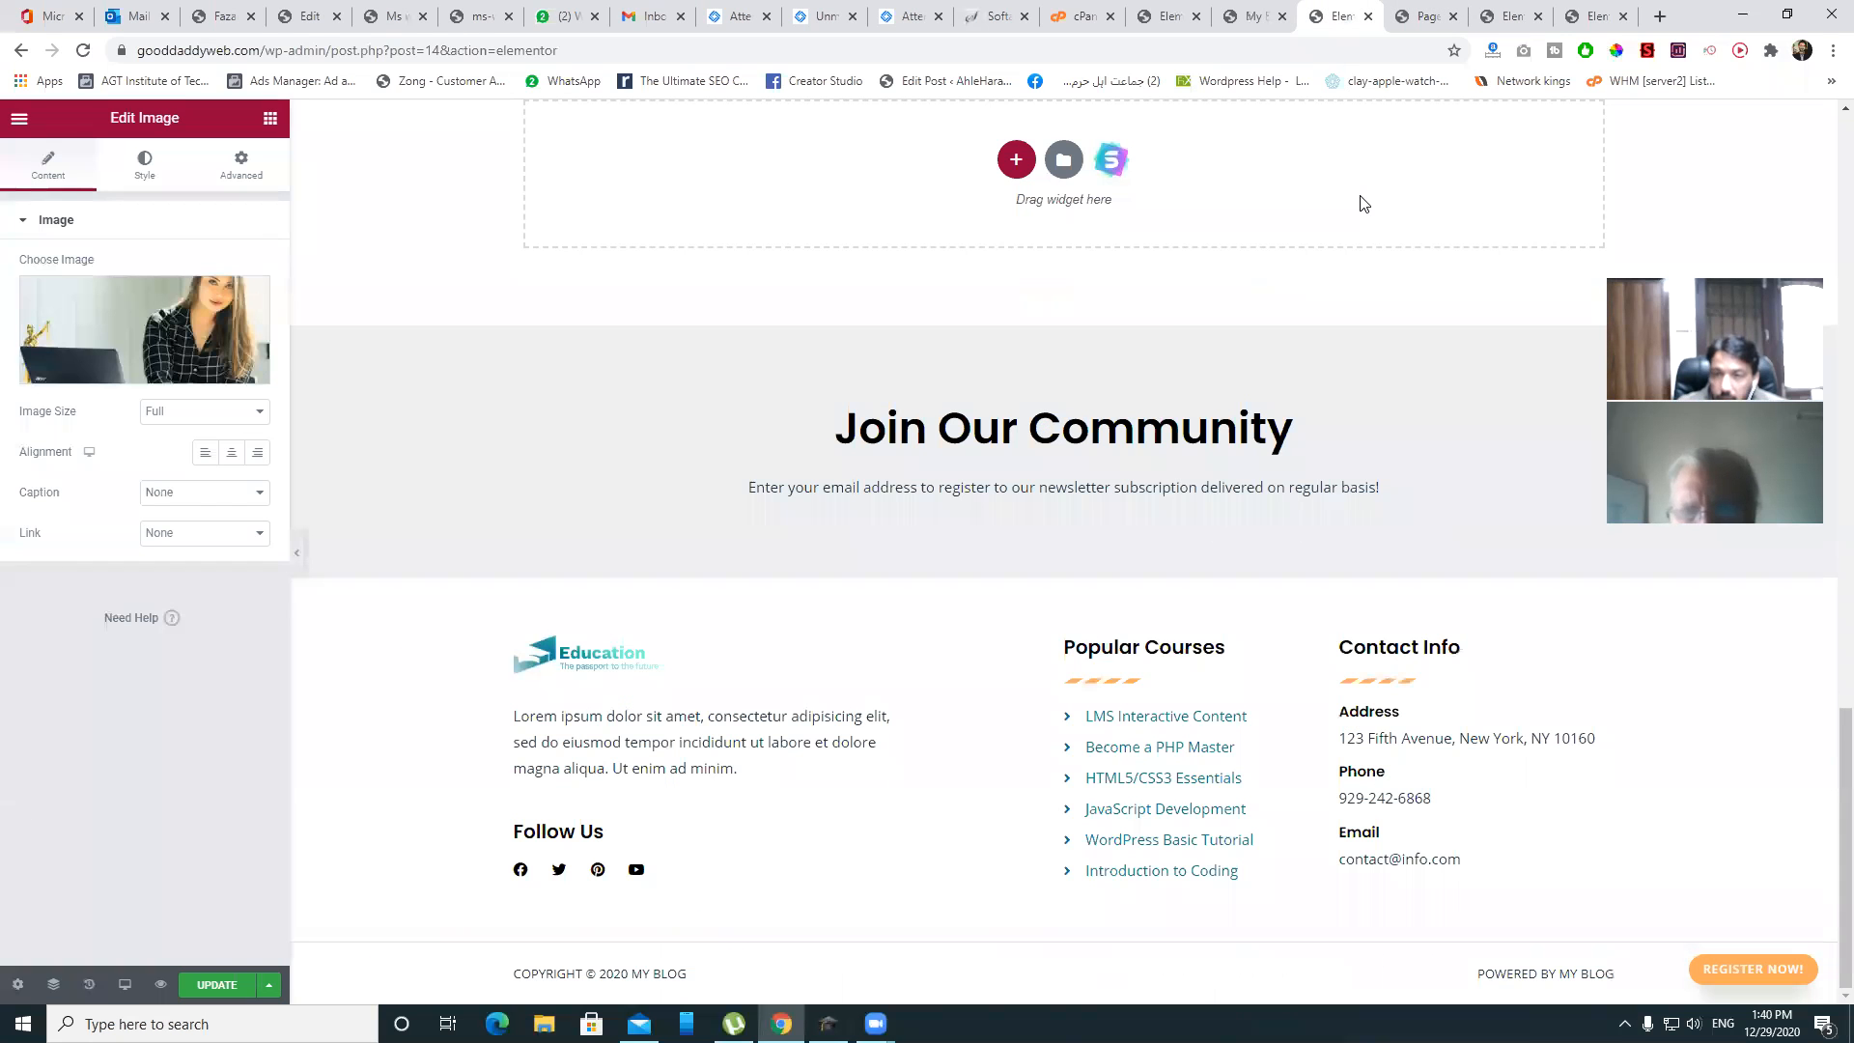
- Cancel leaving the Instructors editor and save the page with its three new instructor photos
scroll(1312, 286, up, 10)
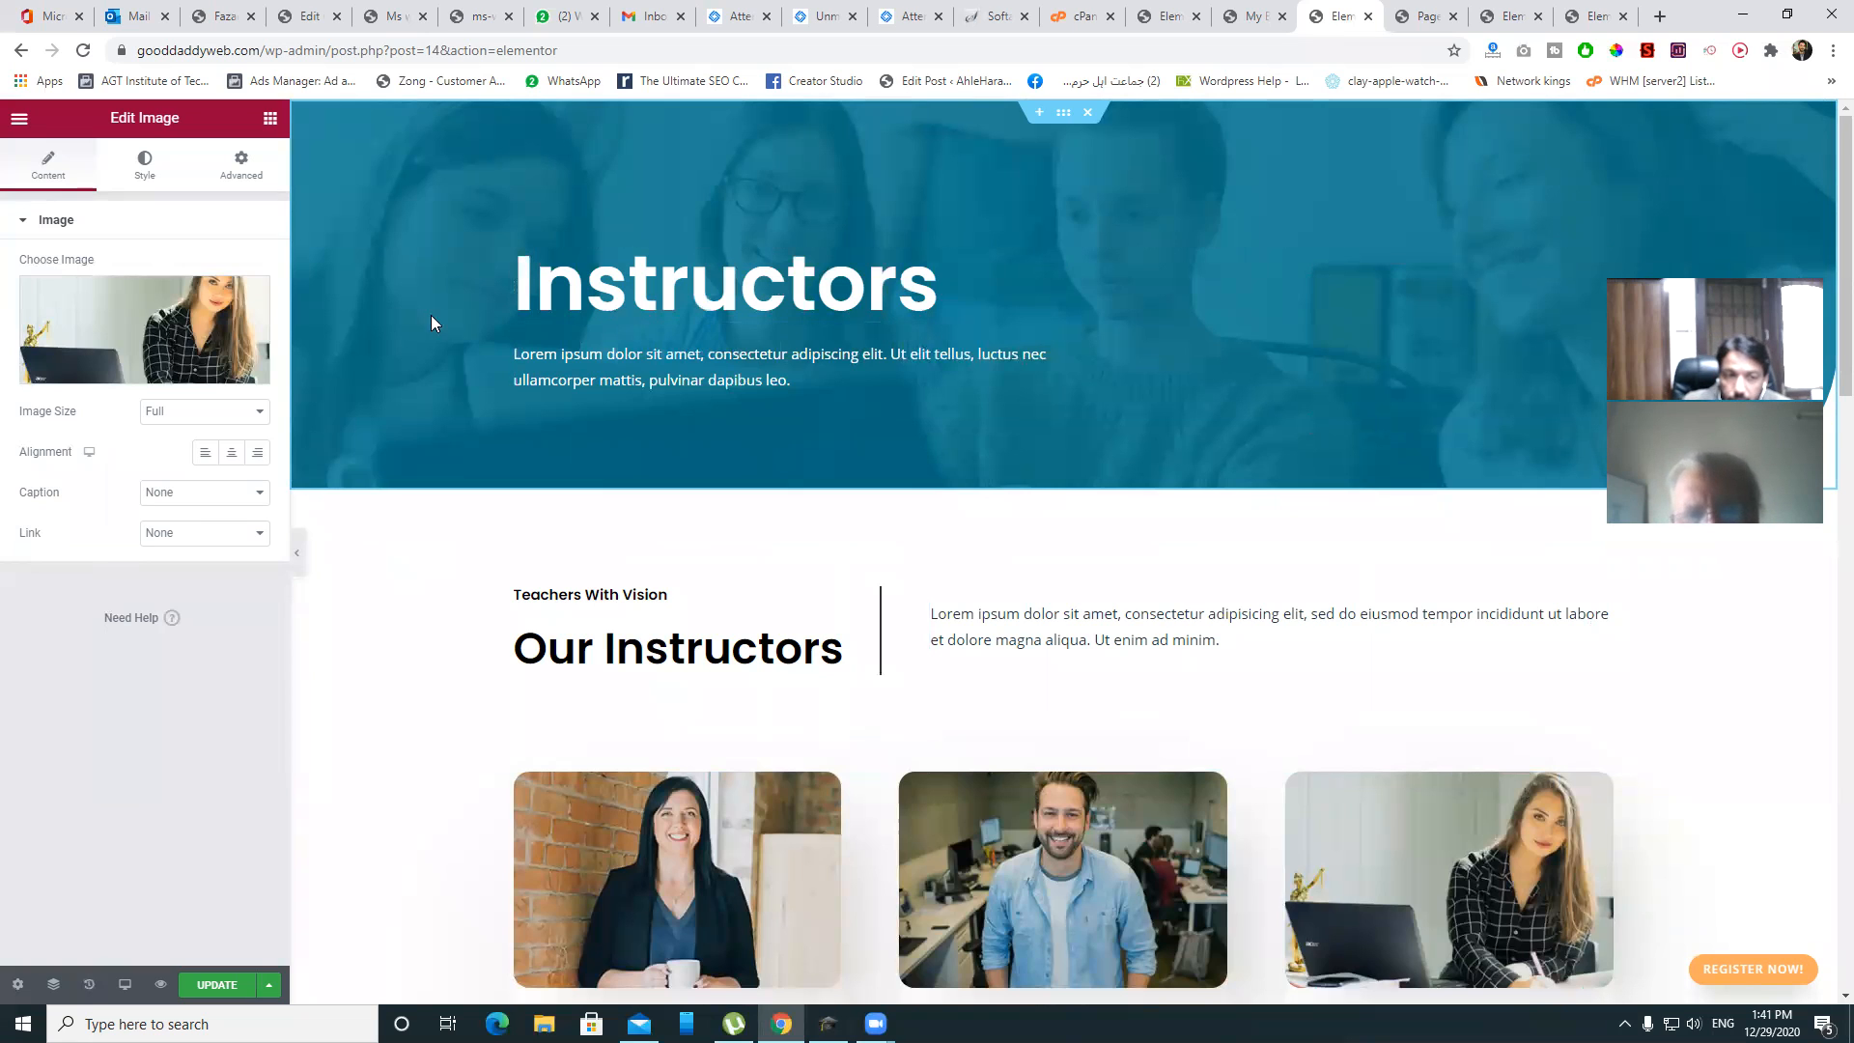
click(1367, 17)
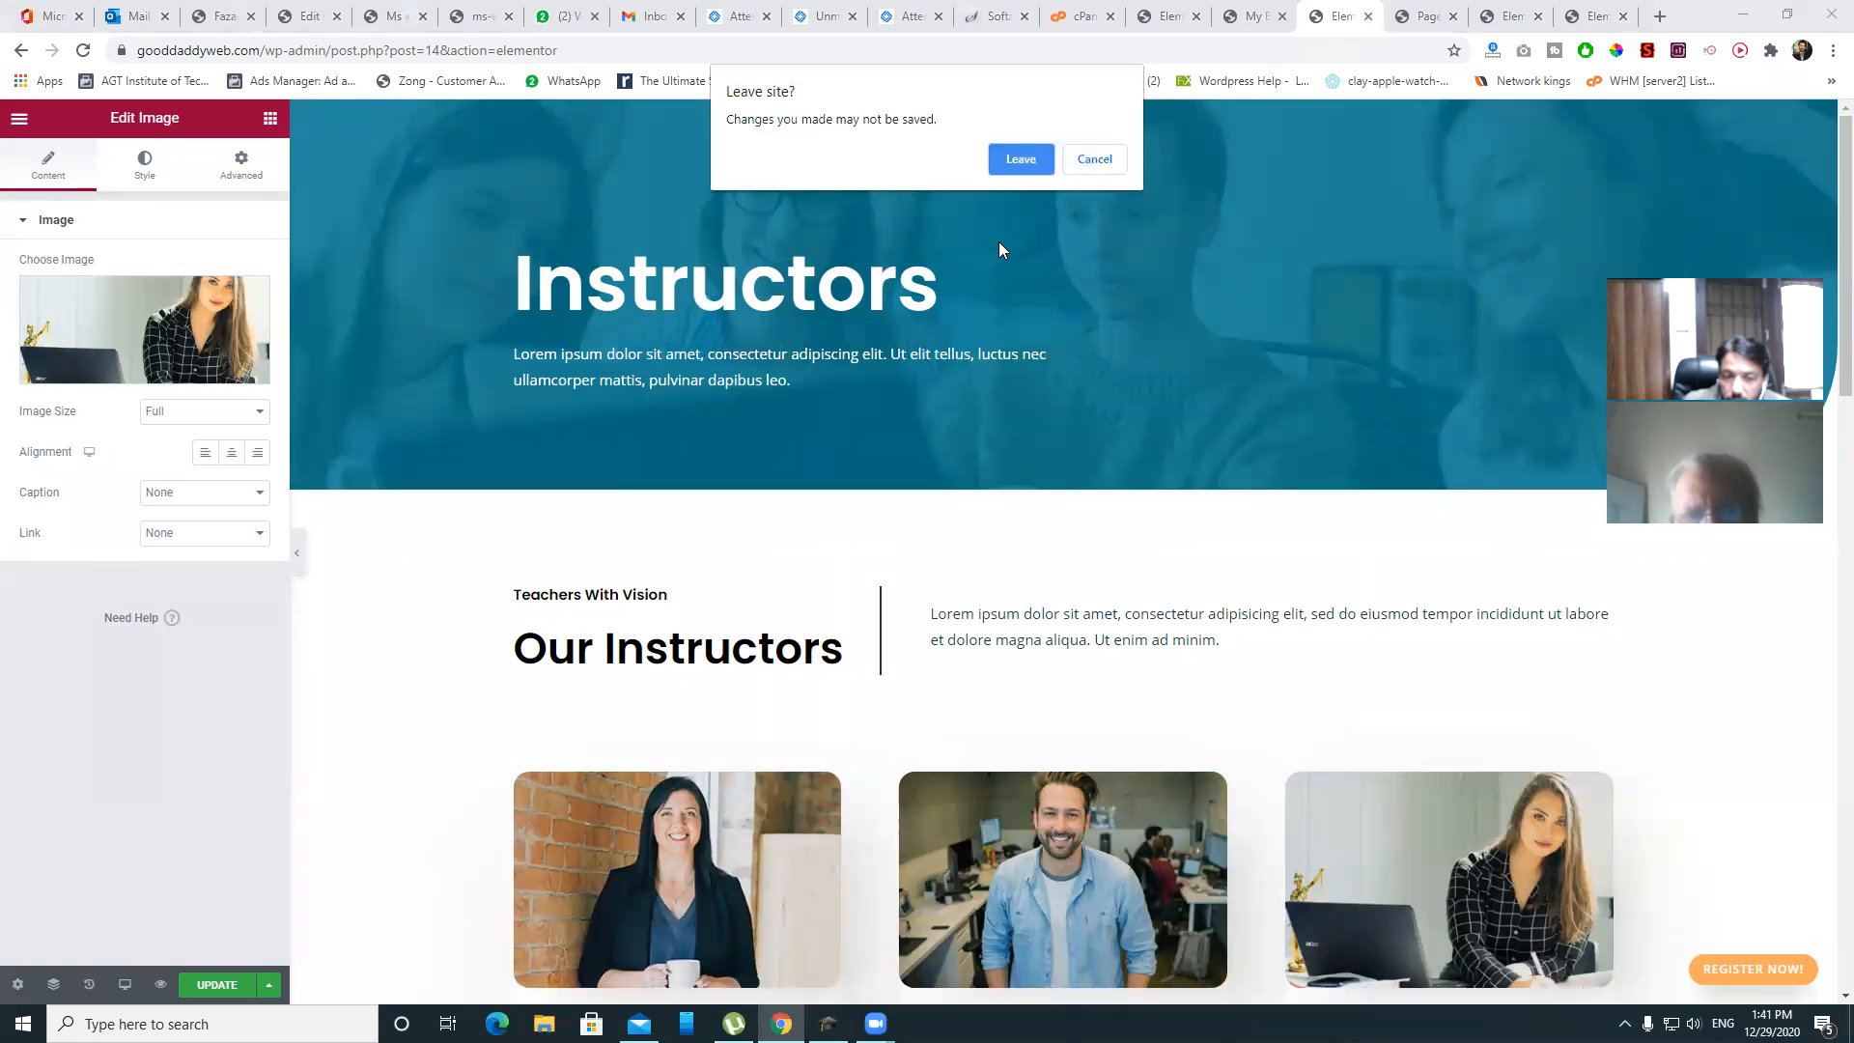
click(1095, 160)
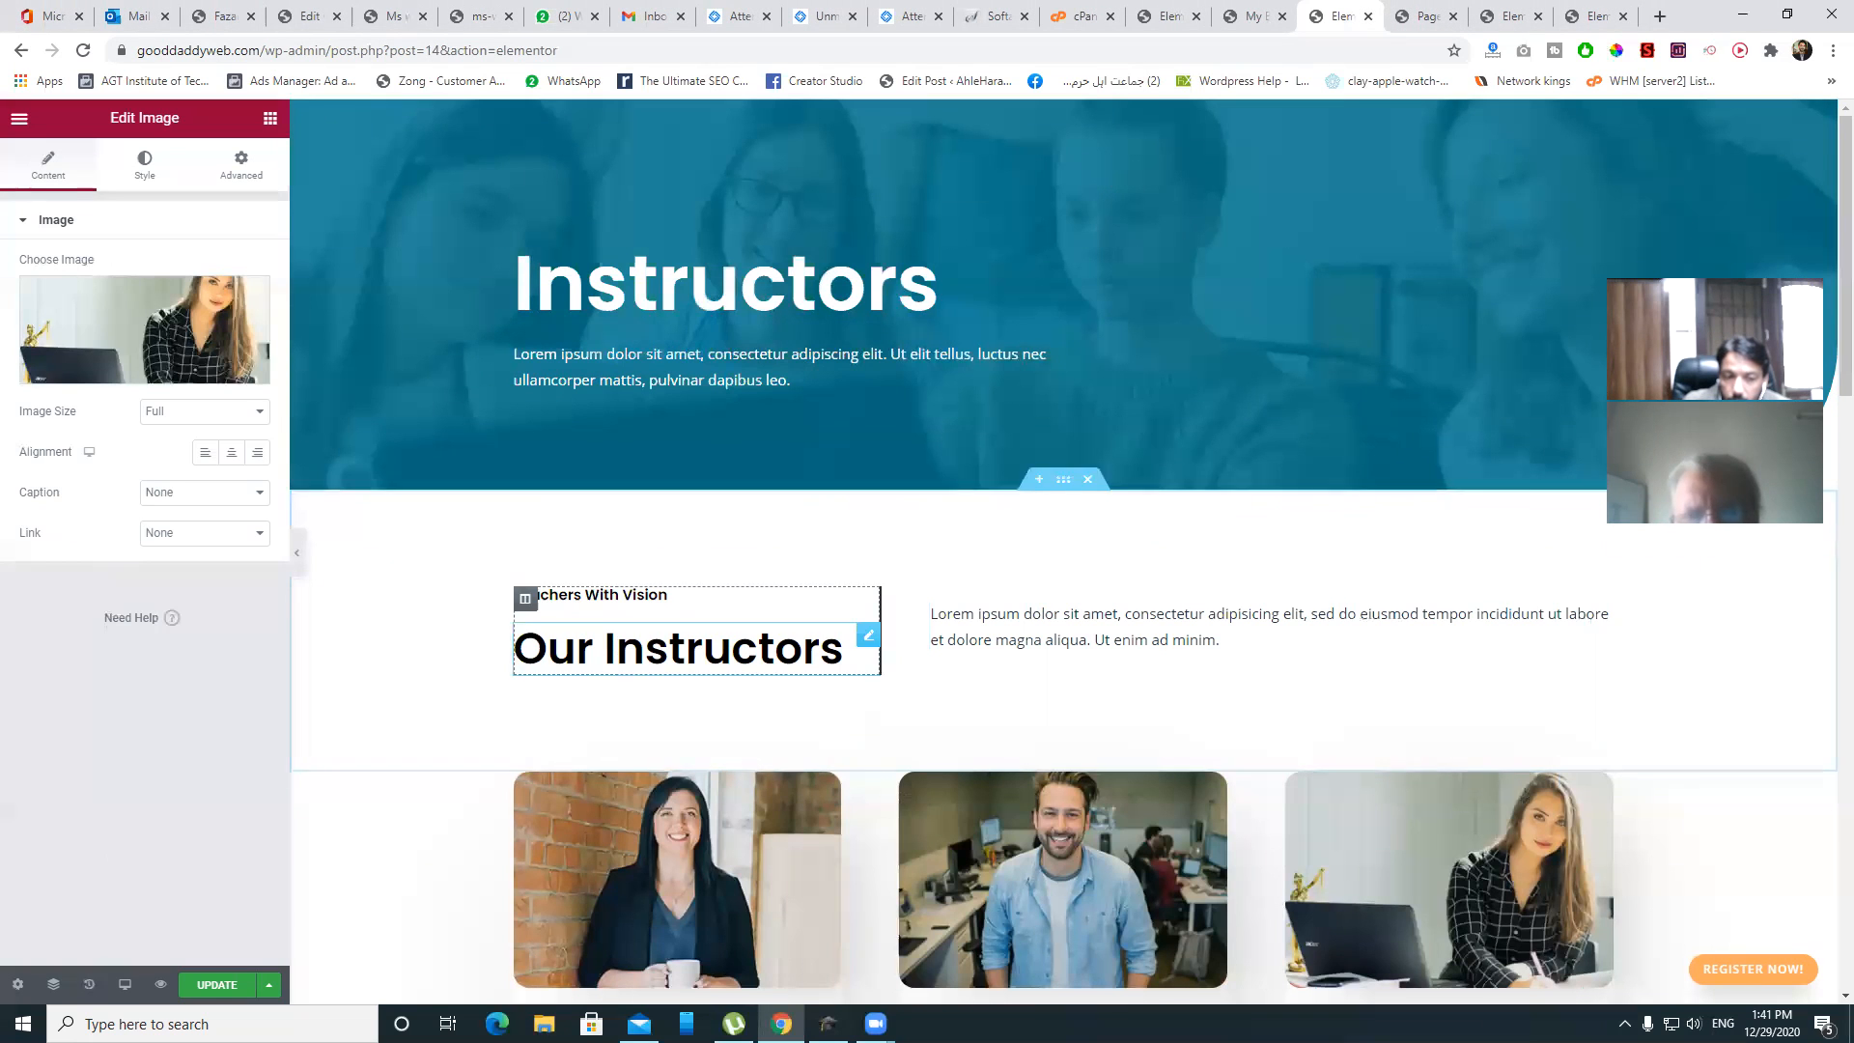
click(217, 984)
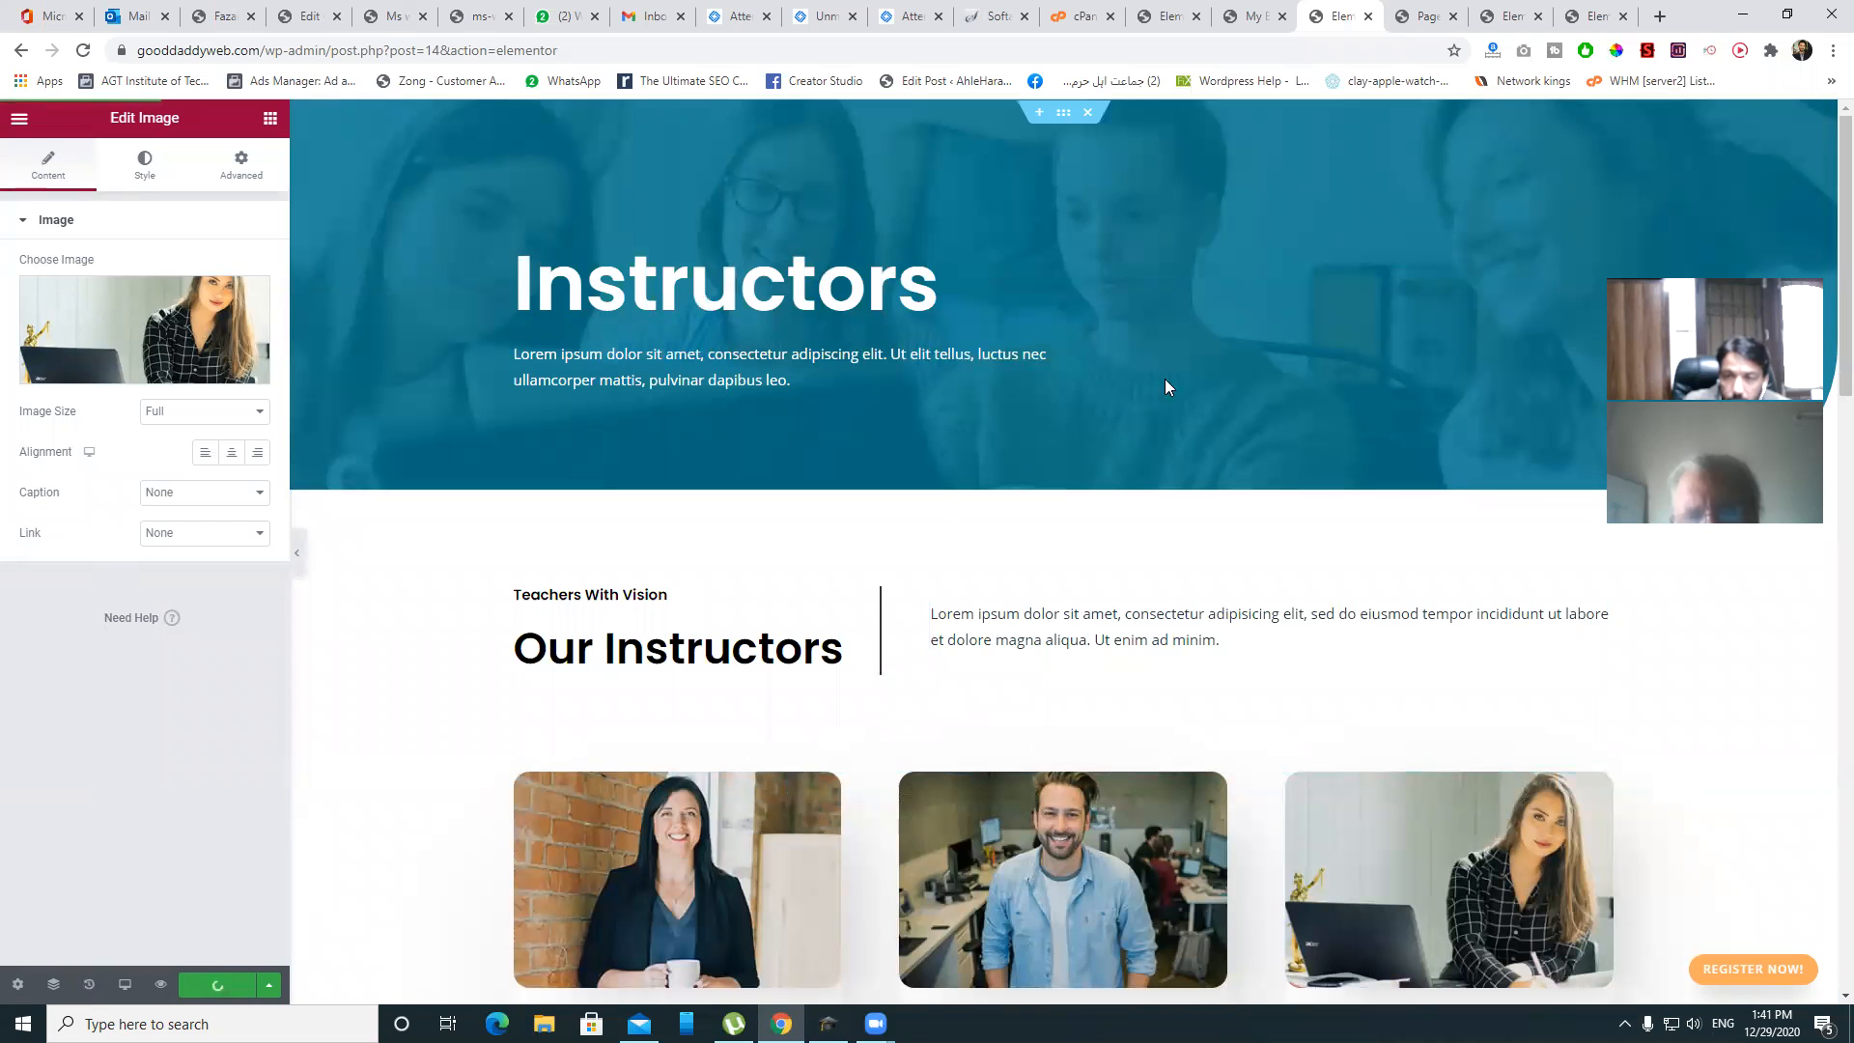